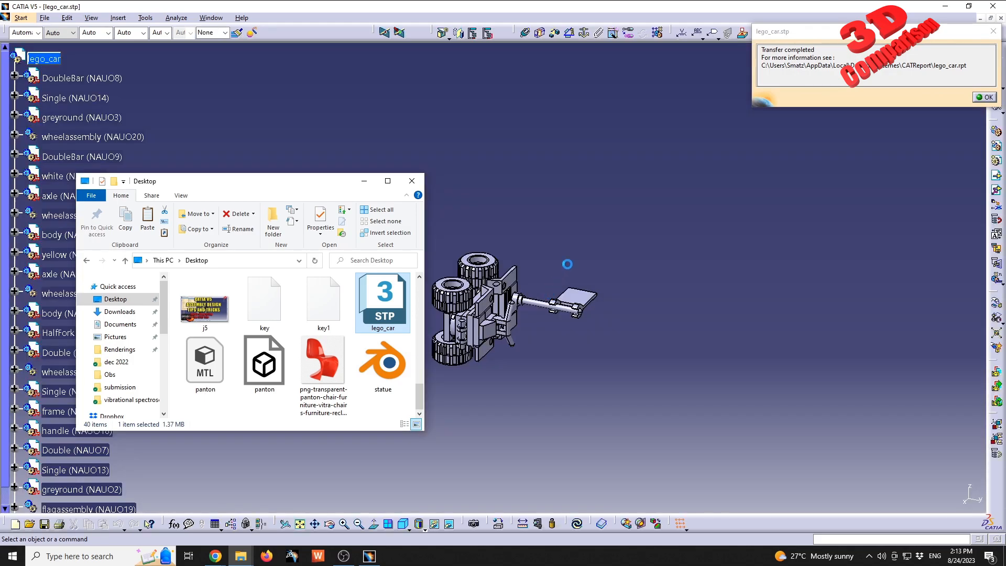
- Switch to Chrome and examine the Simple Lego Car model's correct orientation in the GrabCAD 3D viewer
{"action": "middle_click_drag", "start_coordinate": [635, 288], "coordinate": [527, 234]}
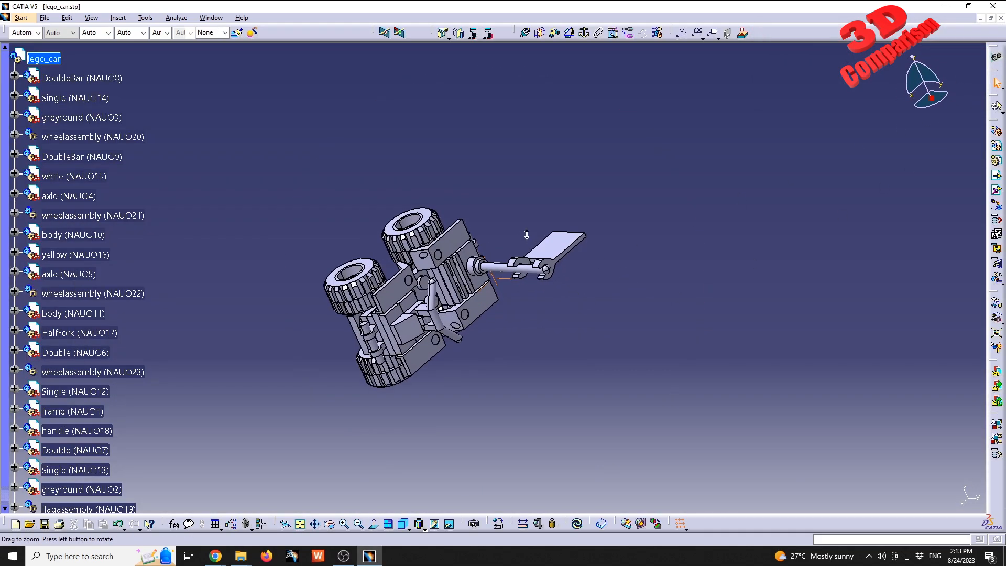
{"action": "mouse_move", "coordinate": [216, 556]}
{"action": "left_click", "coordinate": [270, 504]}
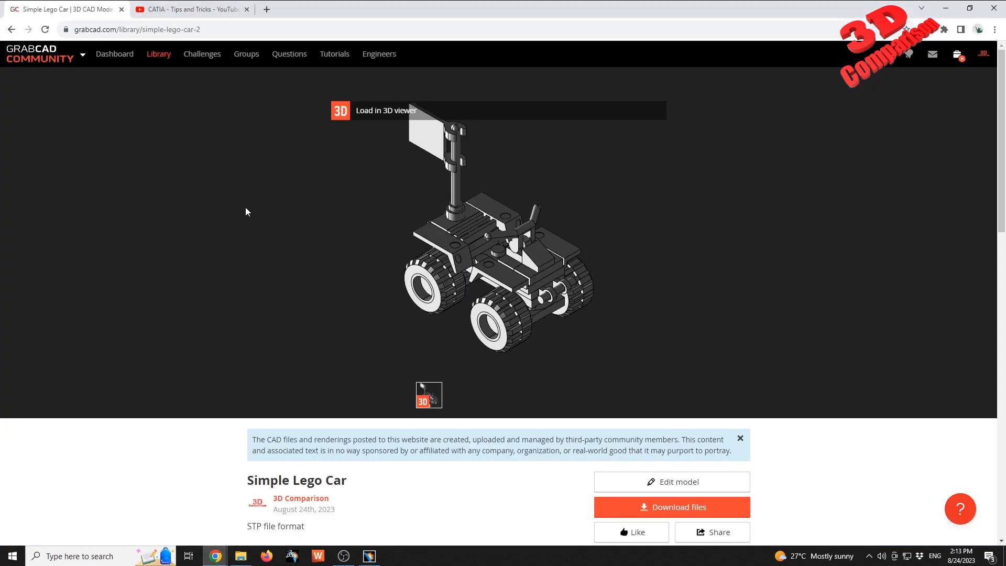
{"action": "left_click", "coordinate": [202, 29]}
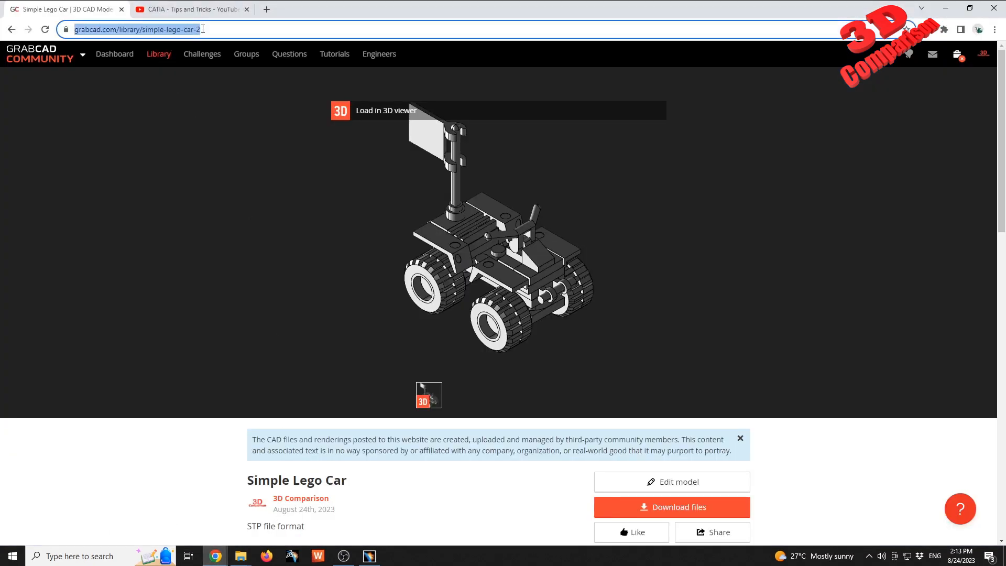
{"action": "left_click", "coordinate": [187, 435]}
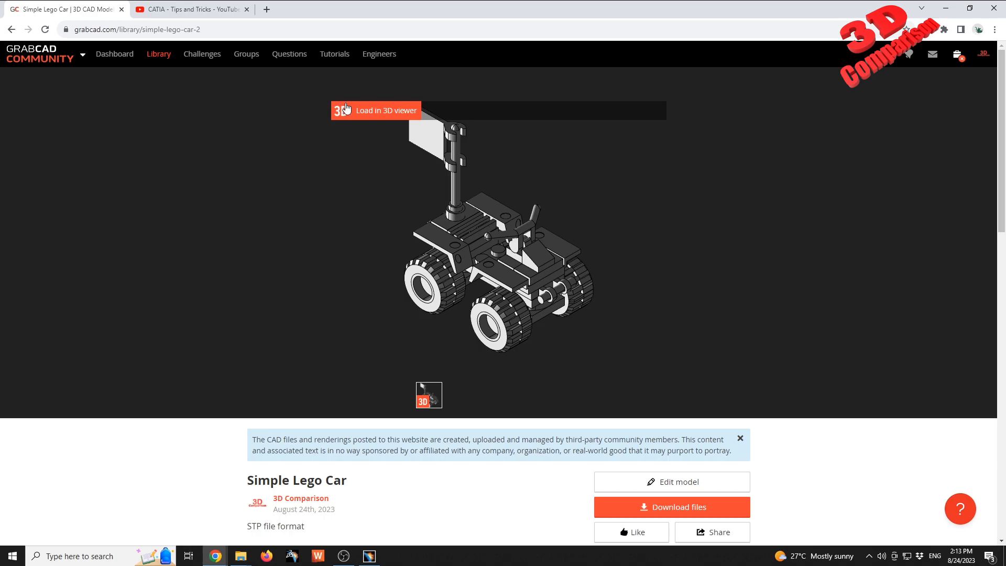
{"action": "left_click", "coordinate": [339, 110]}
{"action": "left_click_drag", "start_coordinate": [519, 301], "coordinate": [499, 370]}
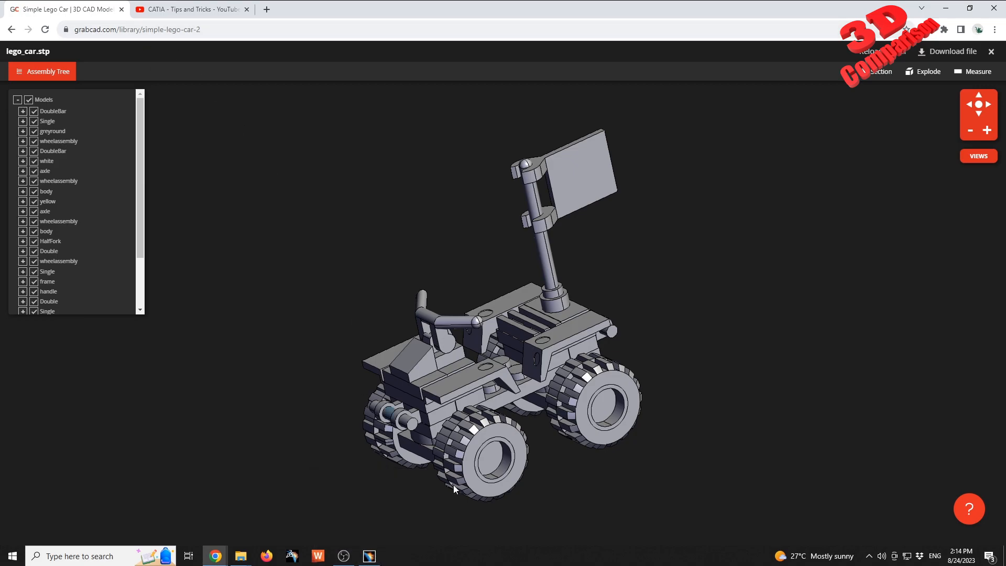
- Switch back to CATIA and check how the imported lego_car is oriented, using the standard top view
{"action": "left_click", "coordinate": [375, 560]}
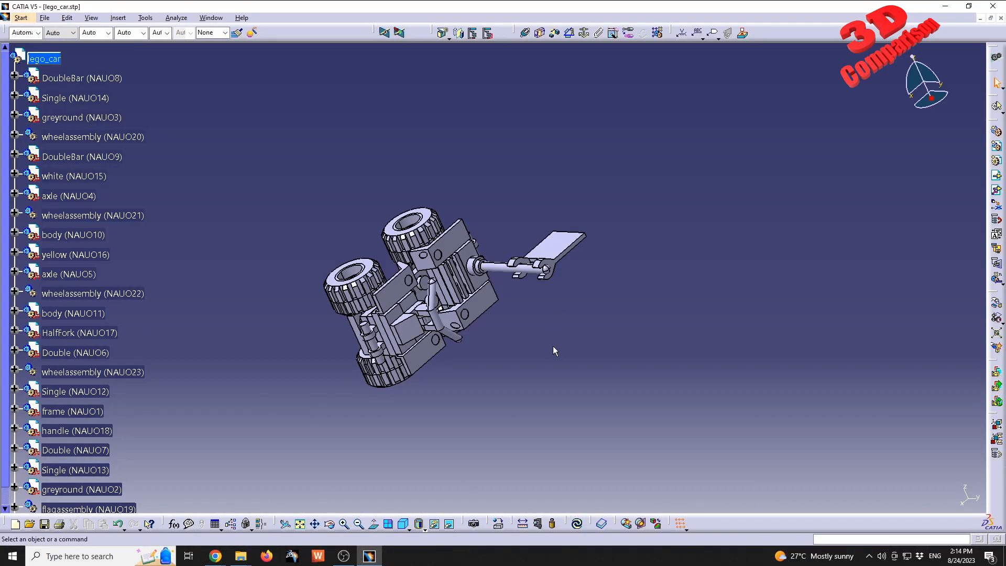
{"action": "left_click_drag", "start_coordinate": [258, 120], "coordinate": [640, 455]}
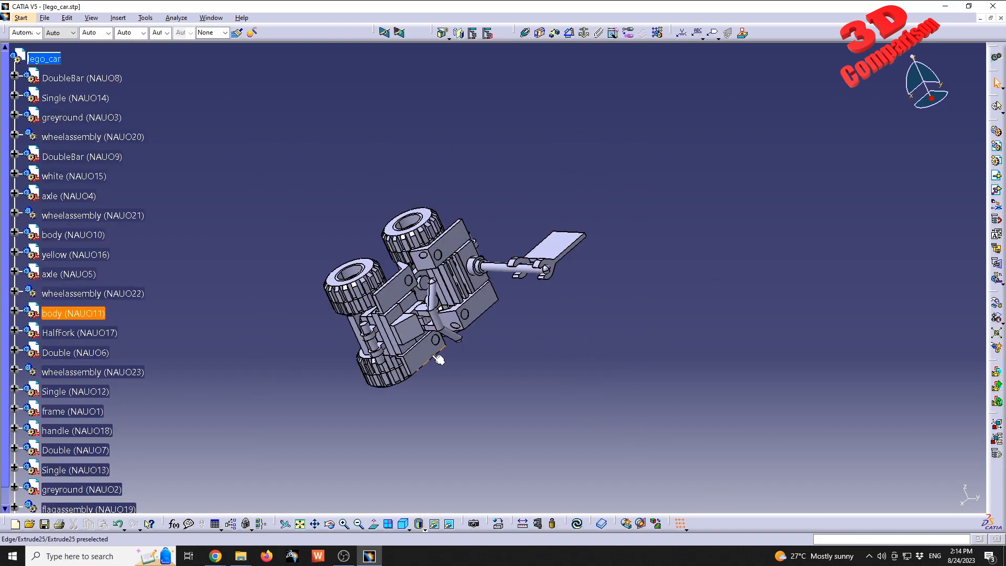
{"action": "left_click_drag", "start_coordinate": [313, 142], "coordinate": [443, 252]}
{"action": "left_click", "coordinate": [410, 530]}
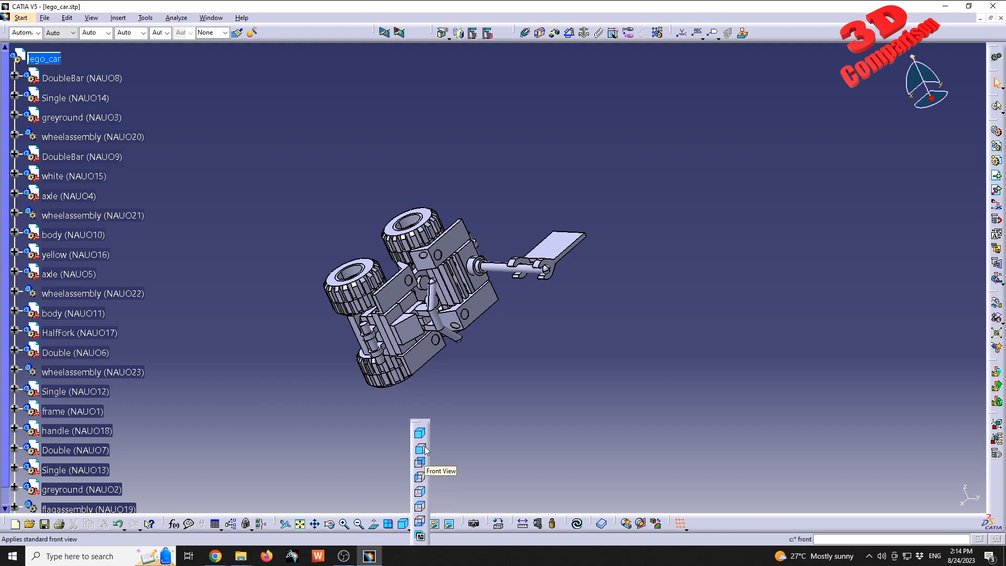
{"action": "left_click", "coordinate": [422, 508]}
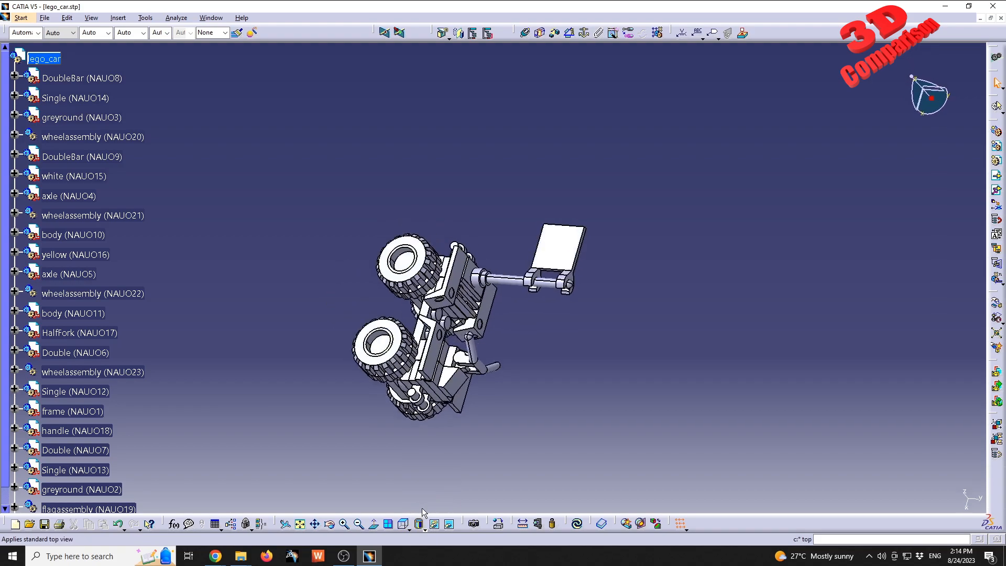
{"action": "left_click_drag", "start_coordinate": [368, 152], "coordinate": [629, 479]}
{"action": "middle_click_drag", "start_coordinate": [591, 458], "coordinate": [361, 177]}
{"action": "middle_click_drag", "start_coordinate": [423, 202], "coordinate": [449, 202]}
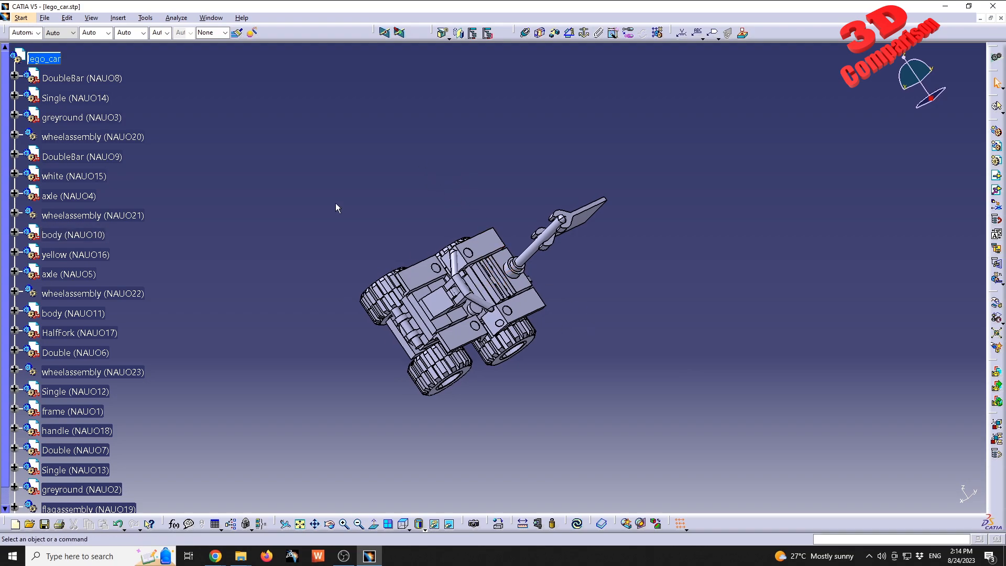
- Select the lego_car product and turn on Snap Automatically to Selected Object for the compass
{"action": "left_click", "coordinate": [51, 59]}
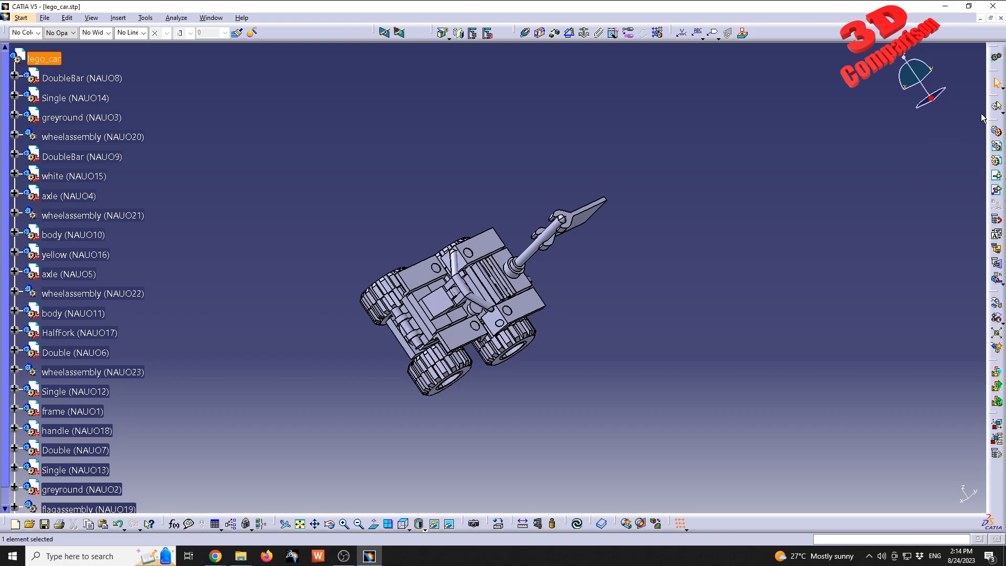
{"action": "right_click", "coordinate": [934, 101]}
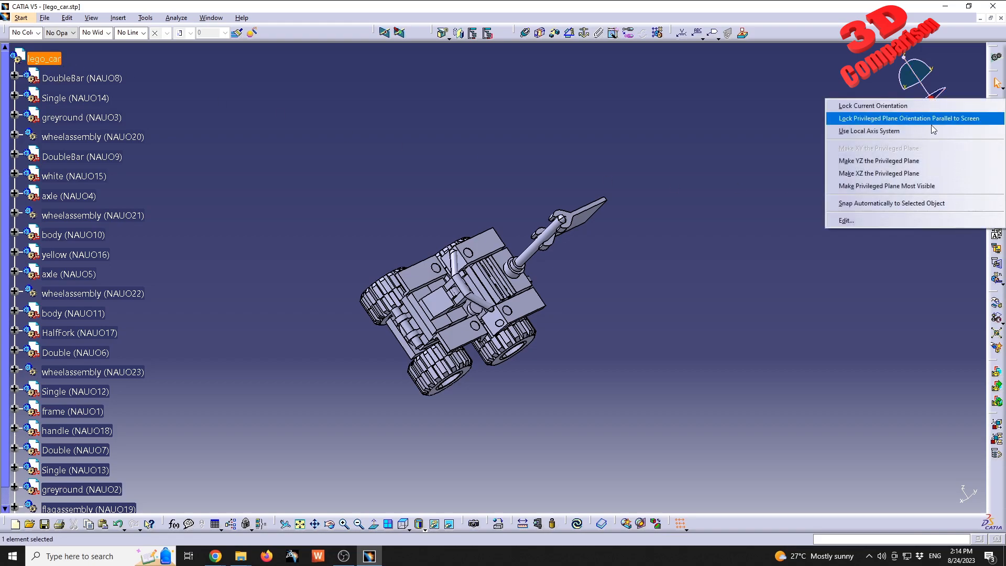
{"action": "left_click", "coordinate": [902, 206]}
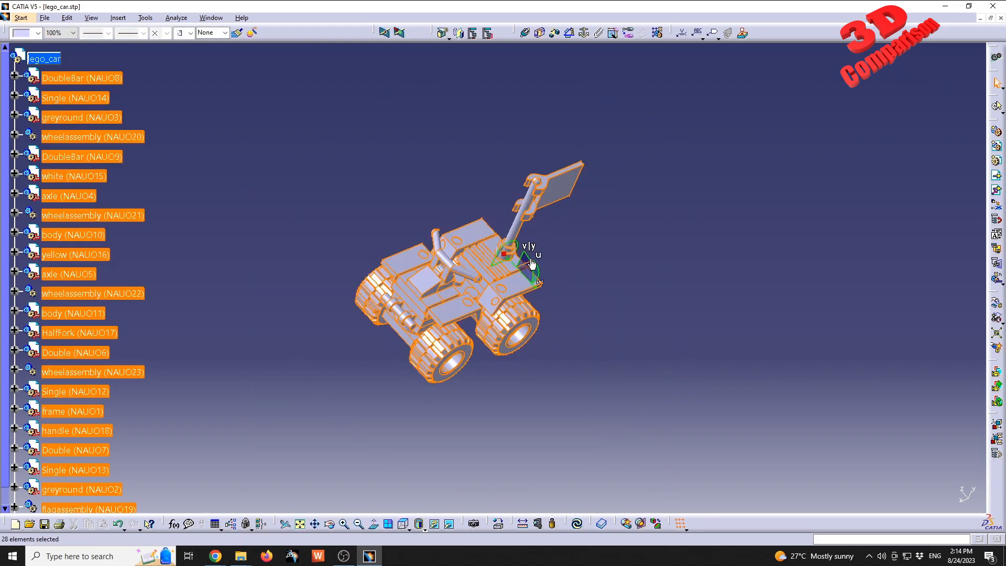
- Rotate all the car's components 90 degrees with the compass and check the orientation in a standard view
{"action": "left_click_drag", "start_coordinate": [535, 265], "coordinate": [541, 504]}
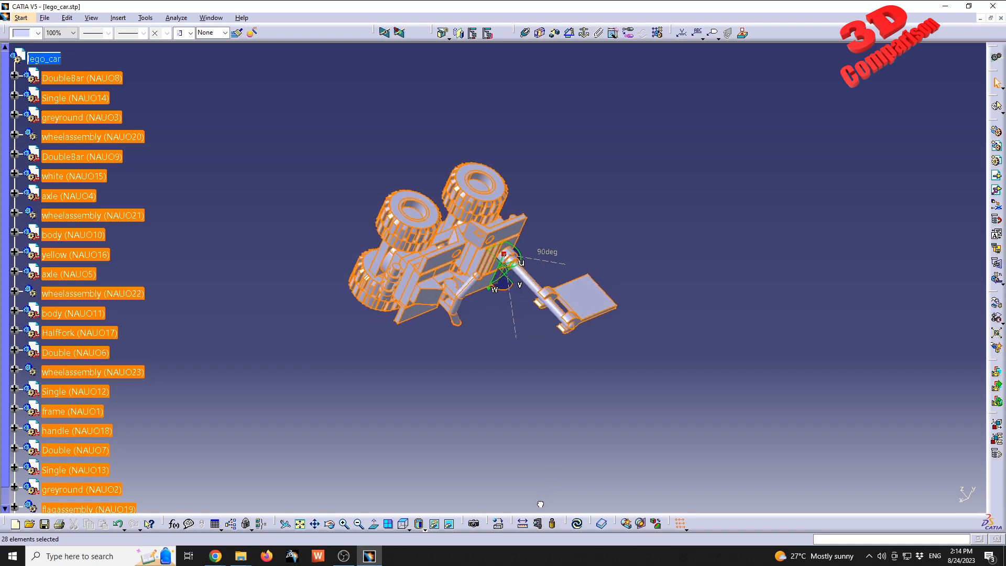
{"action": "left_click", "coordinate": [558, 441]}
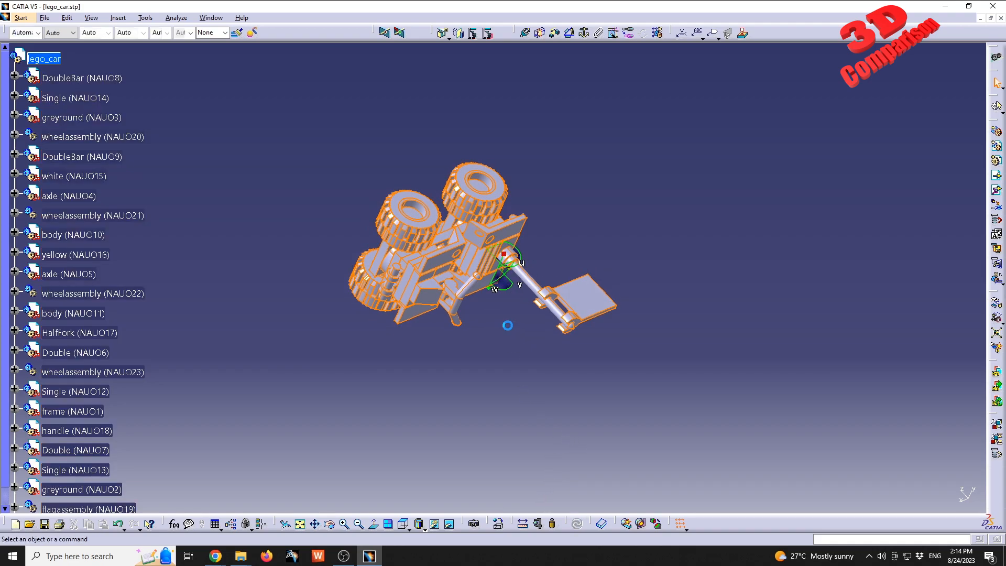
{"action": "left_click_drag", "start_coordinate": [505, 256], "coordinate": [734, 303]}
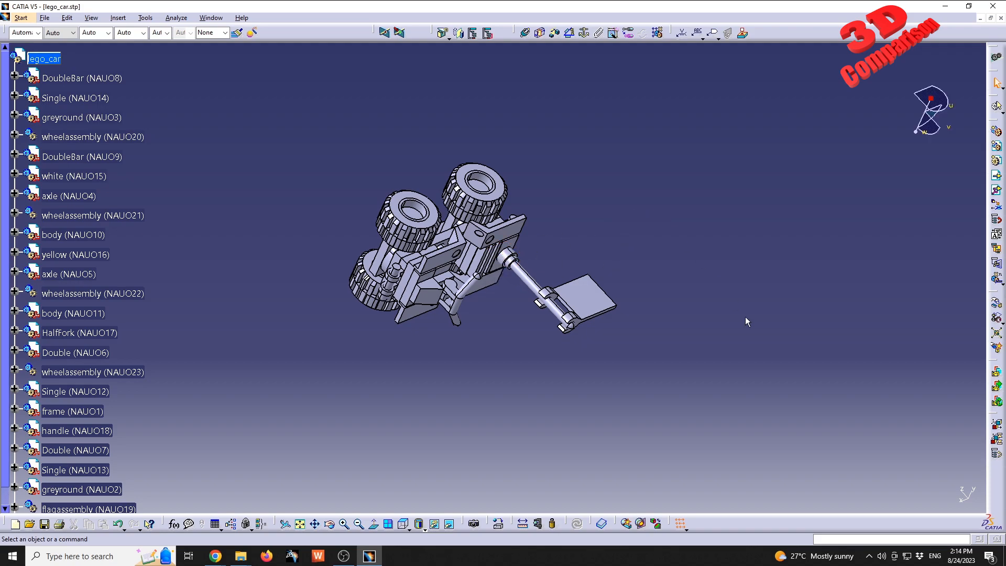
{"action": "left_click", "coordinate": [403, 523]}
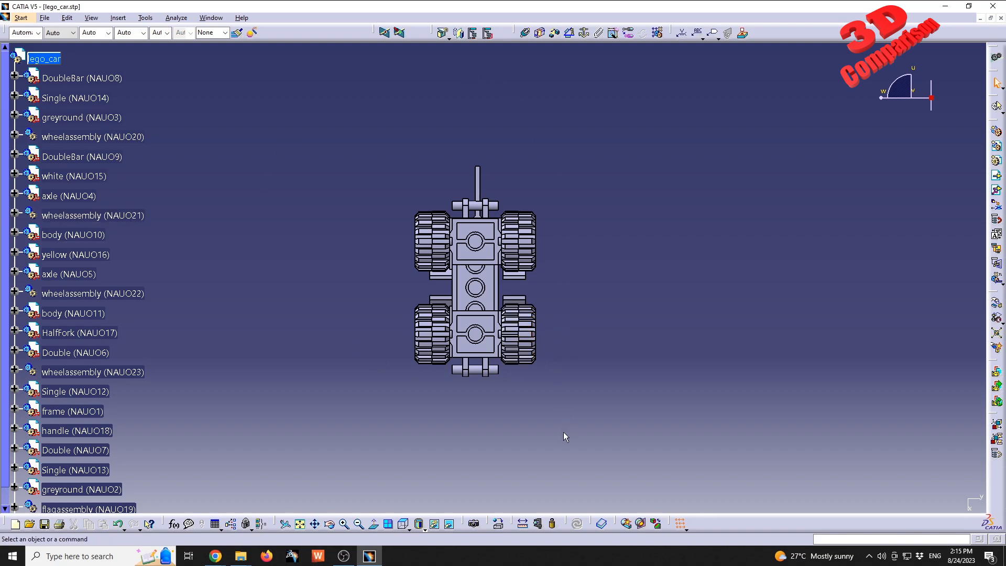
{"action": "middle_click_drag", "start_coordinate": [539, 454], "coordinate": [509, 271]}
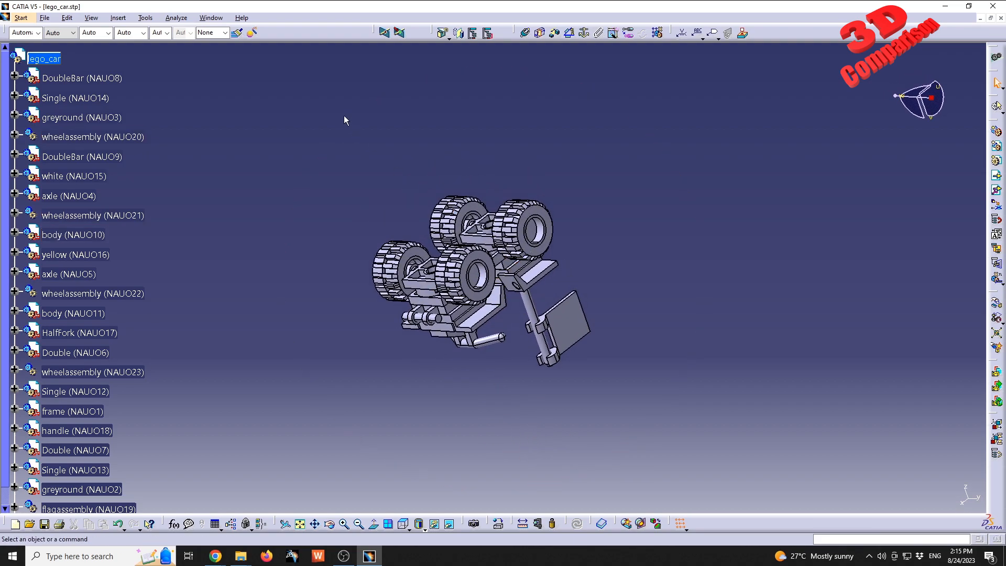
- Select all the car's components and rotate them 180 degrees with the compass so the car stands upright
{"action": "left_click", "coordinate": [53, 60]}
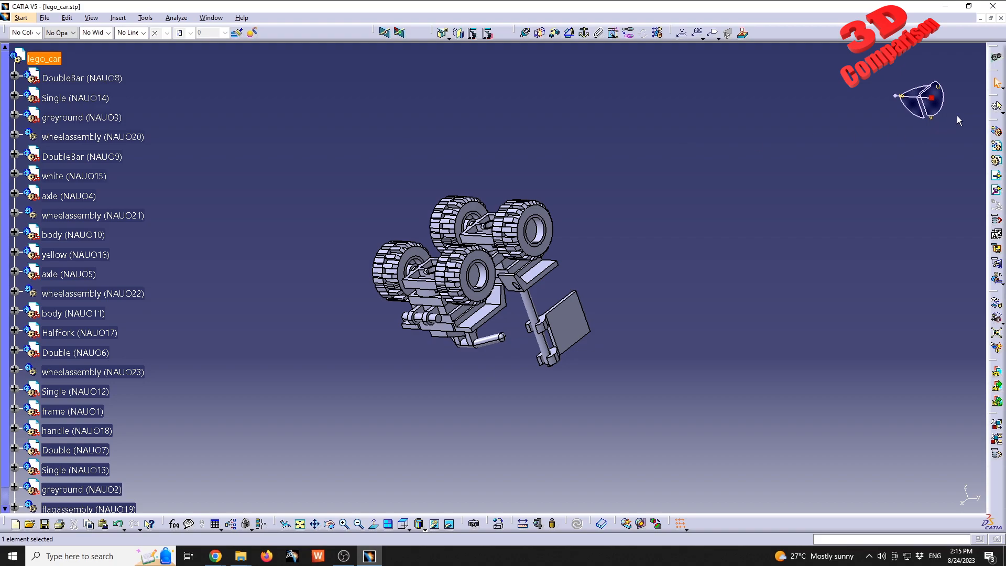
{"action": "right_click", "coordinate": [930, 99]}
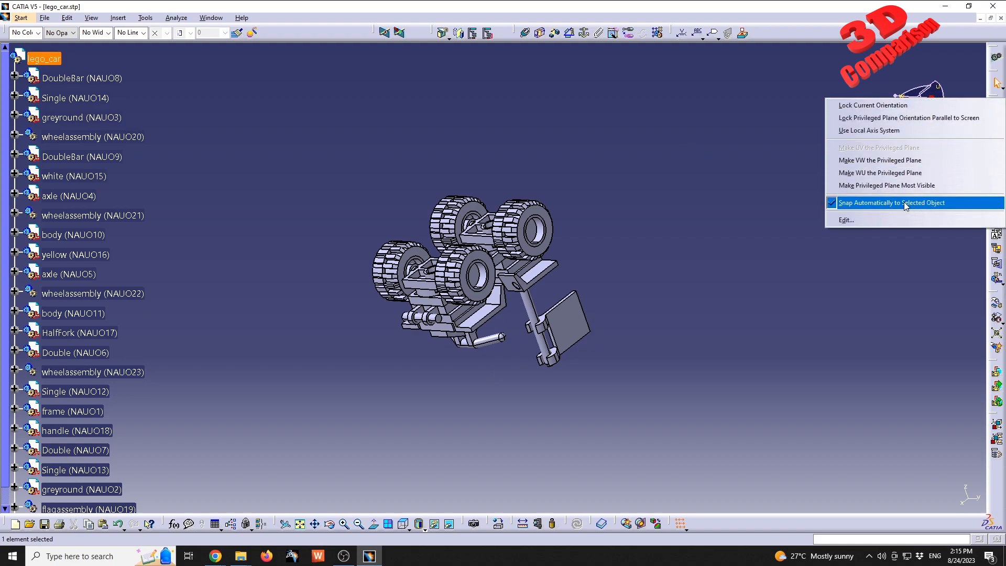
{"action": "left_click", "coordinate": [805, 199]}
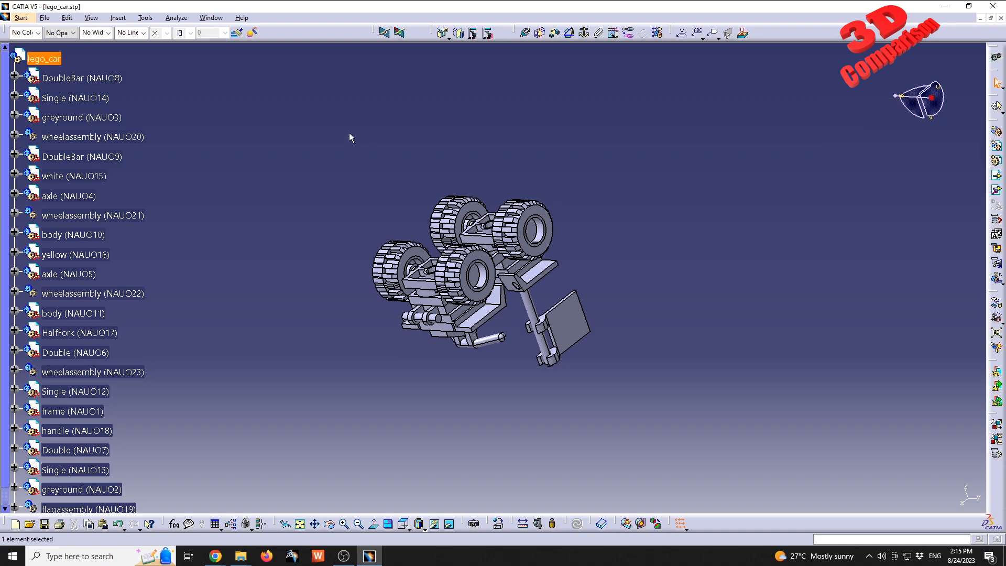
{"action": "left_click_drag", "start_coordinate": [293, 115], "coordinate": [699, 461]}
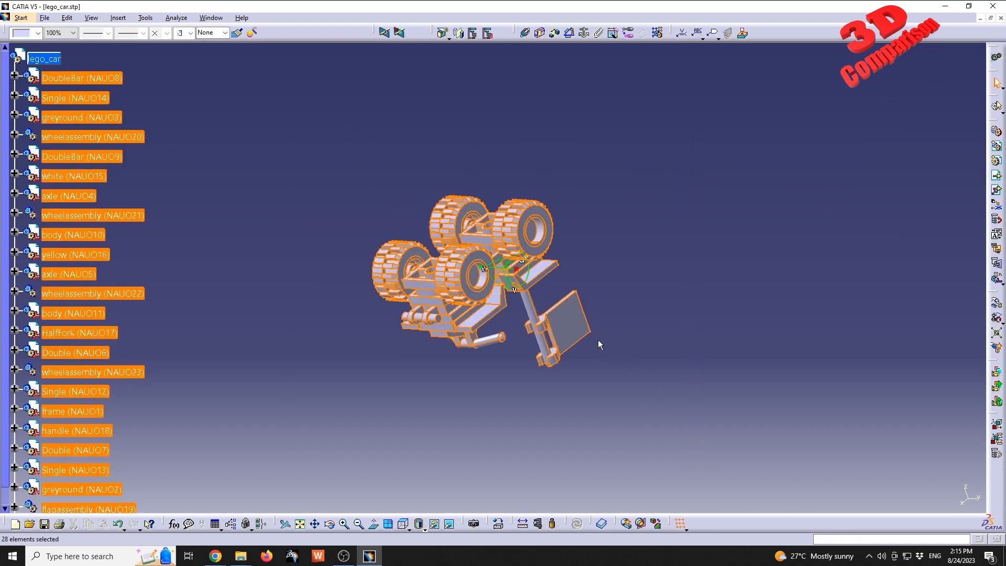
{"action": "middle_click_drag", "start_coordinate": [532, 269], "coordinate": [502, 282]}
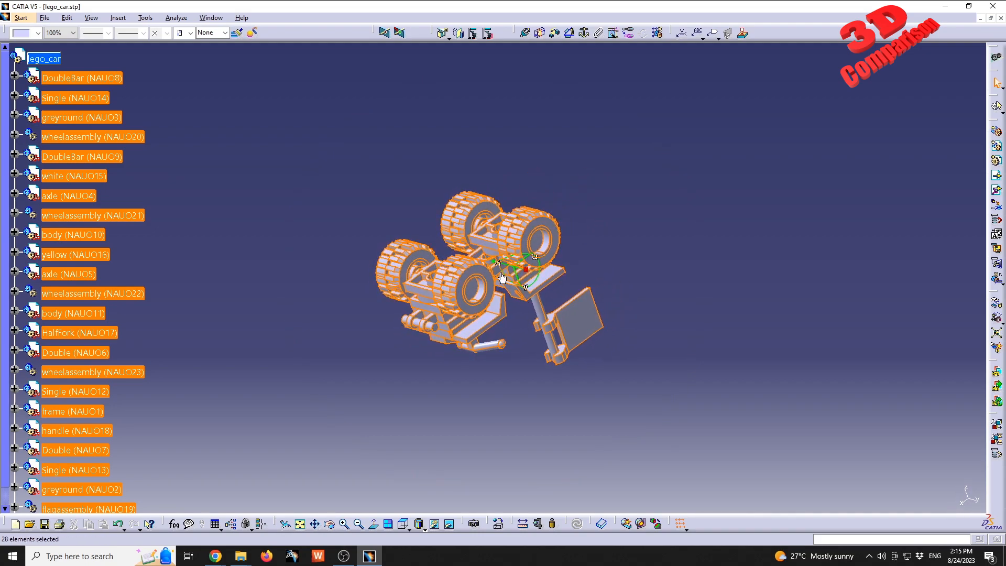
{"action": "left_click_drag", "start_coordinate": [502, 278], "coordinate": [586, 269]}
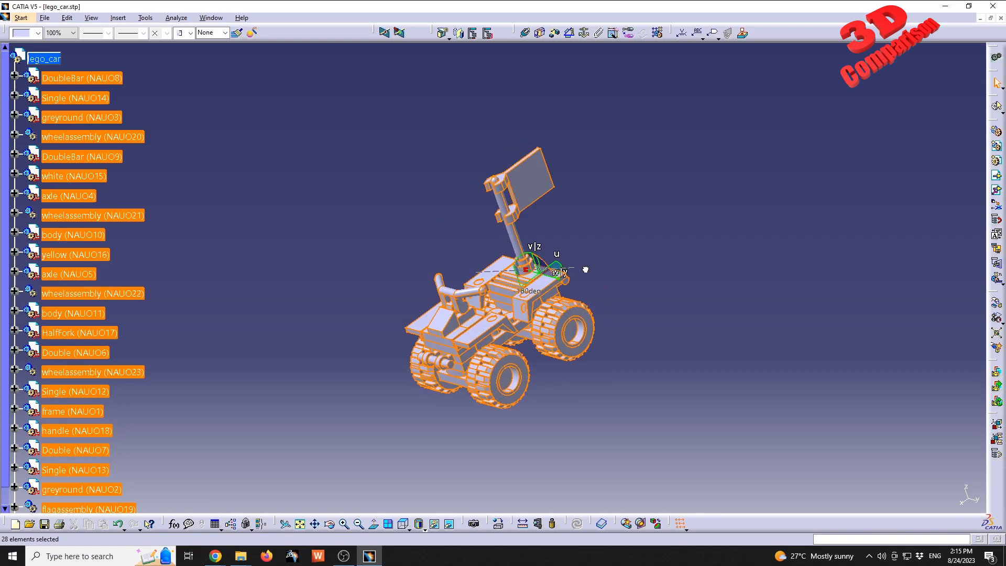
{"action": "left_click", "coordinate": [585, 269]}
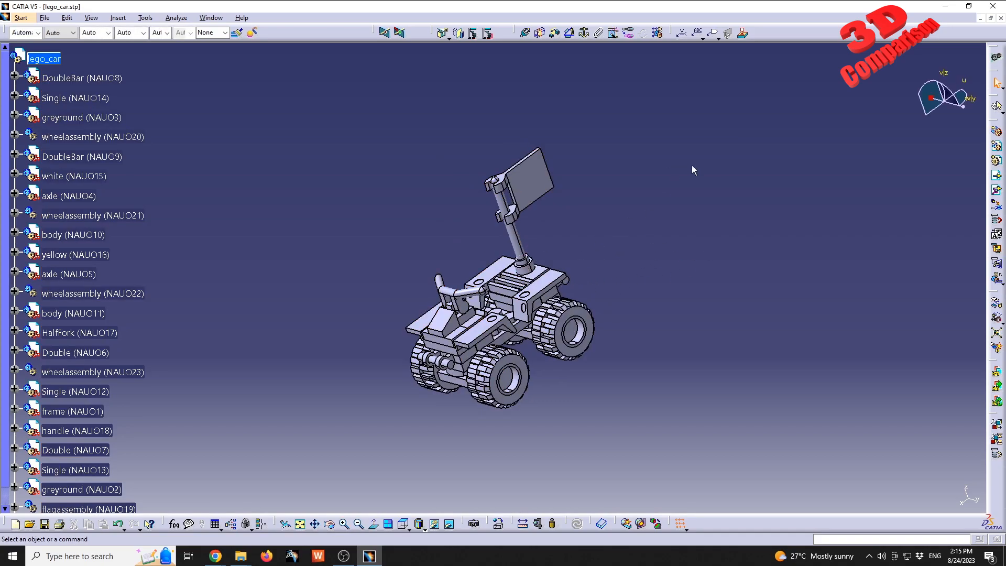
- Check the rotated car's orientation in the standard top and front views
{"action": "left_click", "coordinate": [403, 524]}
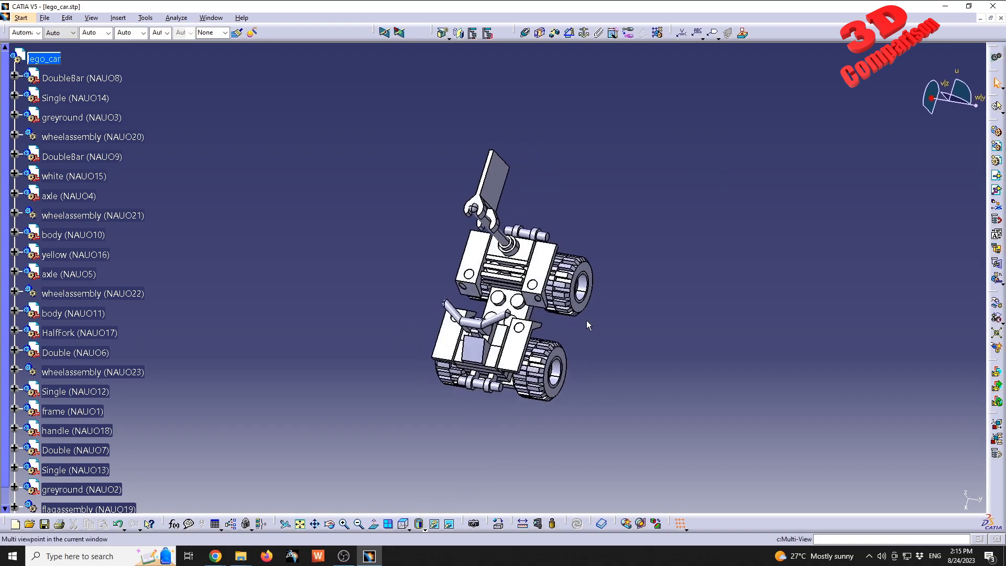
{"action": "left_click", "coordinate": [409, 530]}
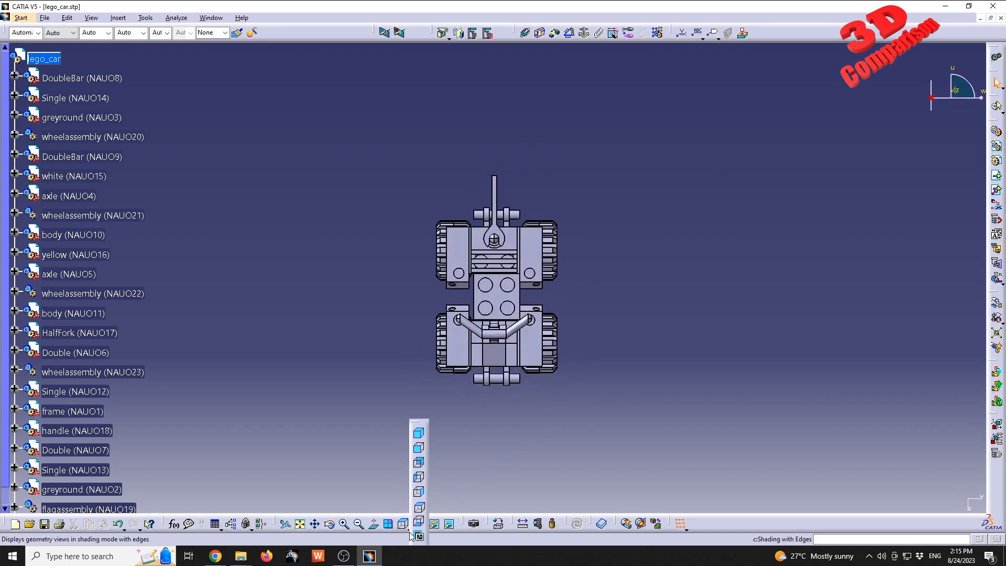
{"action": "left_click", "coordinate": [419, 450]}
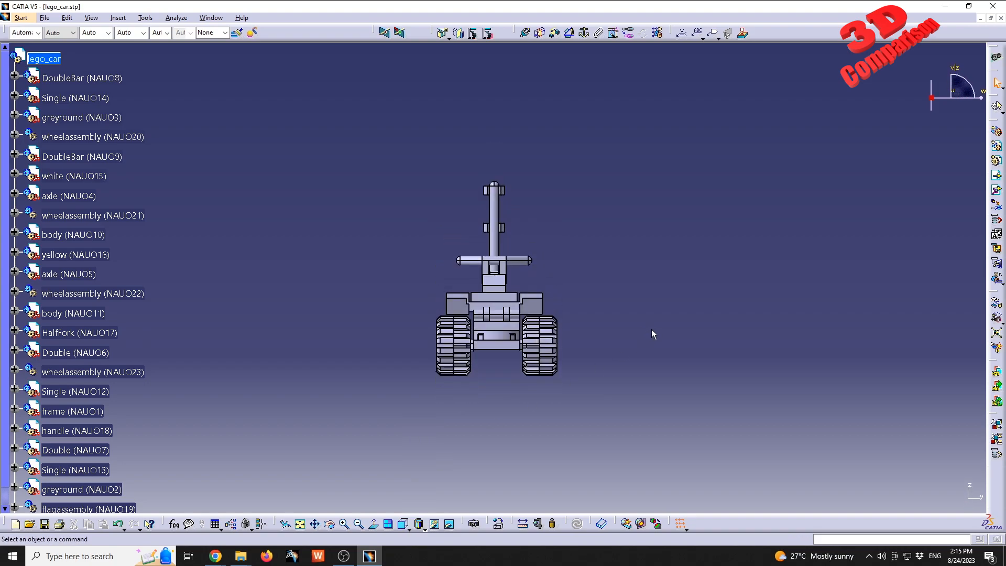
{"action": "middle_click_drag", "start_coordinate": [708, 284], "coordinate": [659, 243]}
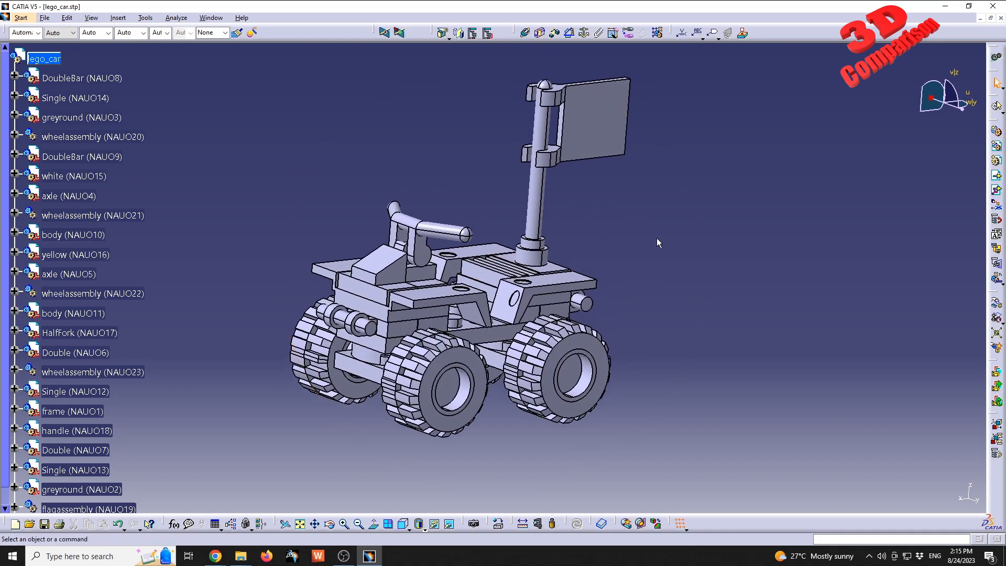
- Turn off Snap Automatically to Selected Object for the compass
{"action": "right_click", "coordinate": [931, 99]}
{"action": "left_click", "coordinate": [927, 204]}
{"action": "left_click", "coordinate": [46, 59]}
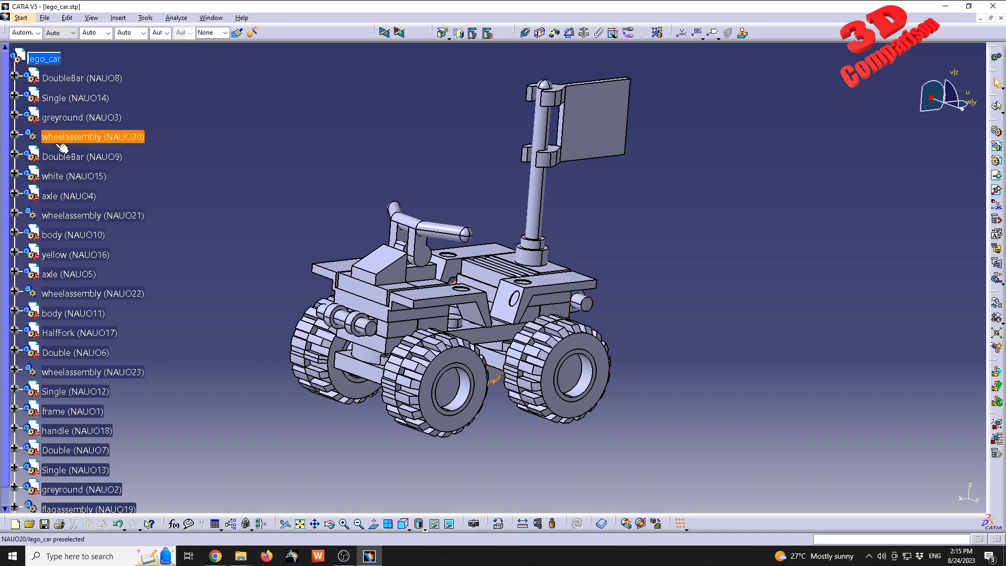
- Expand wheelassembly (NAUO20) in the specification tree and select its wheel (NAUO26) to examine the subassembly's structure
{"action": "left_click", "coordinate": [14, 135]}
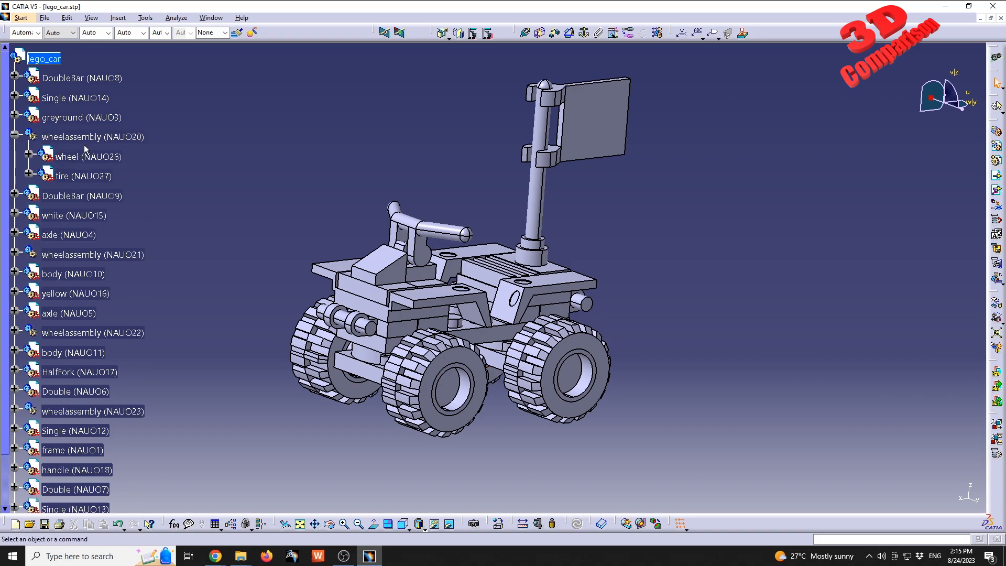
{"action": "left_click", "coordinate": [62, 137]}
{"action": "left_click", "coordinate": [190, 161]}
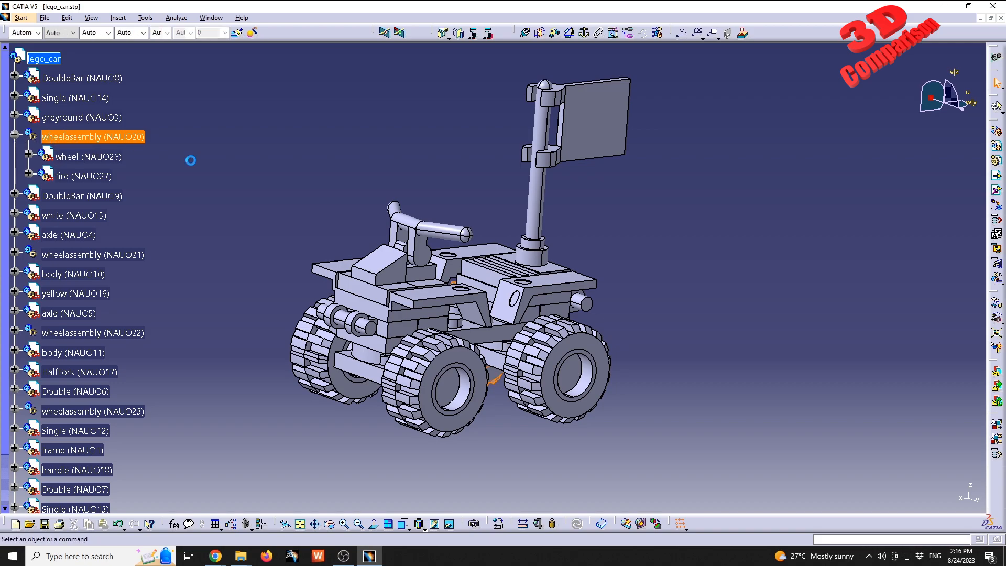
{"action": "left_click", "coordinate": [98, 160]}
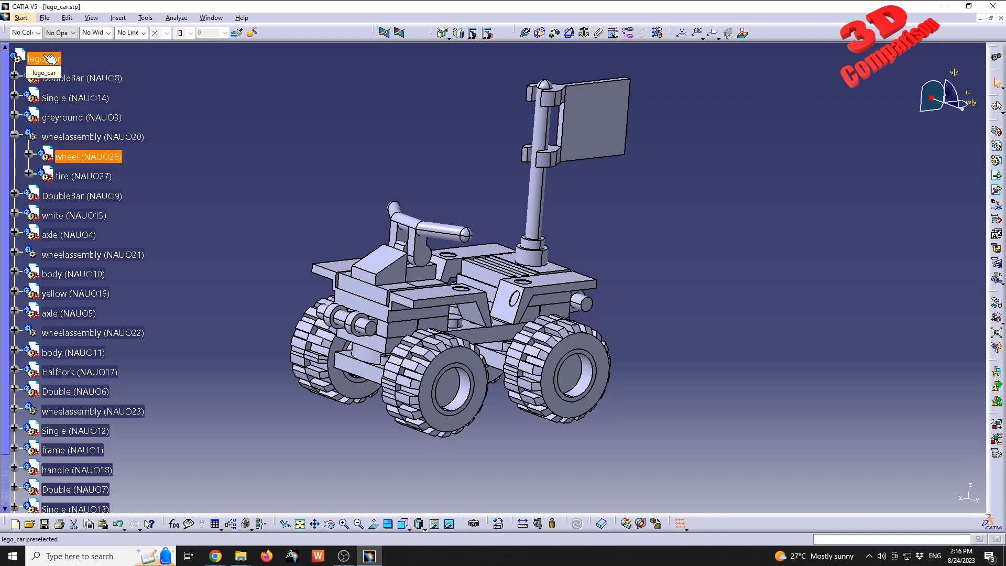
{"action": "middle_click_drag", "start_coordinate": [310, 332], "coordinate": [335, 329]}
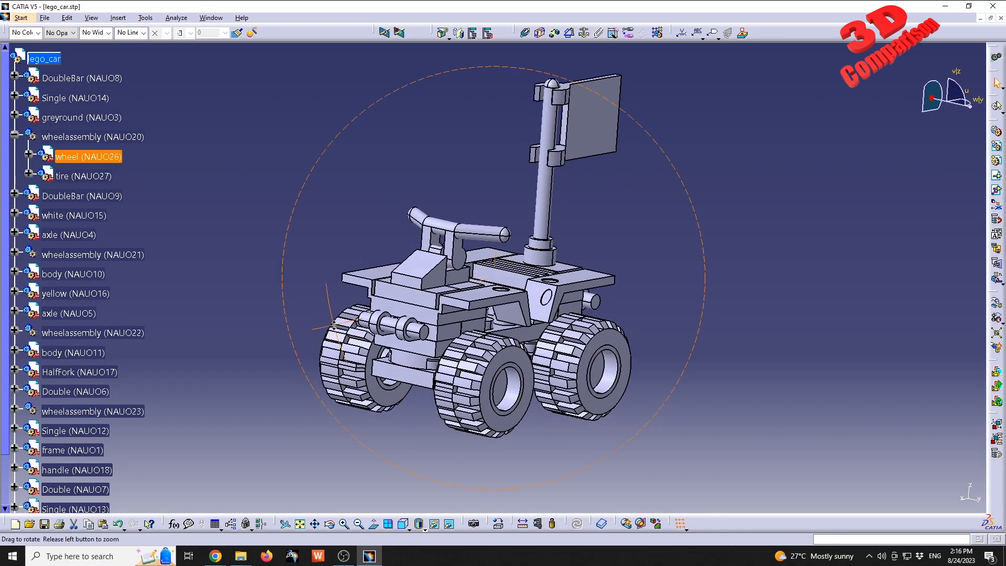
{"action": "left_click", "coordinate": [12, 136]}
{"action": "left_click", "coordinate": [13, 136]}
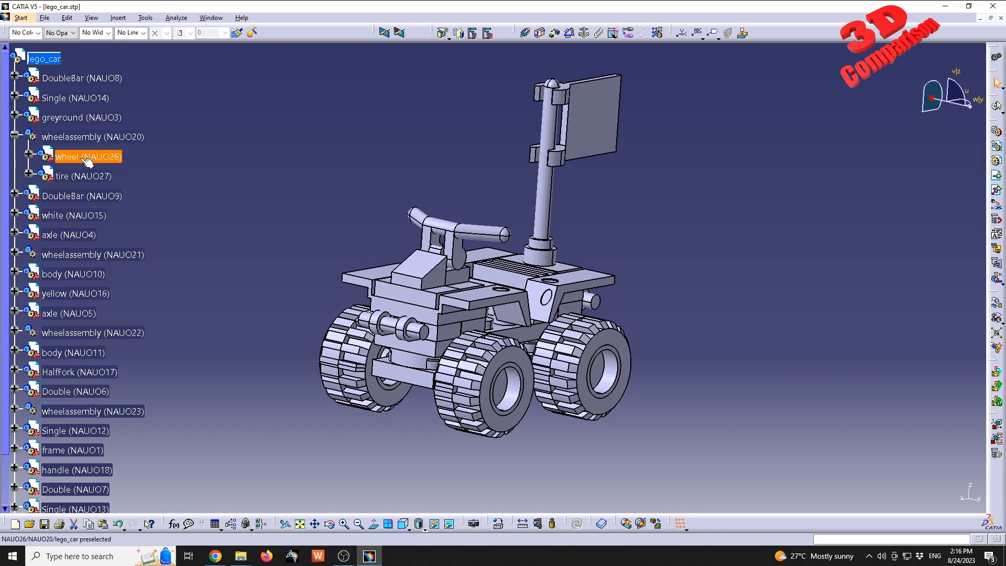
- Move the wheel (NAUO26) and tire (NAUO27) out of wheelassembly (NAUO20) to directly under the lego_car root product
{"action": "left_click", "coordinate": [71, 179]}
{"action": "middle_click_drag", "start_coordinate": [361, 262], "coordinate": [513, 287]}
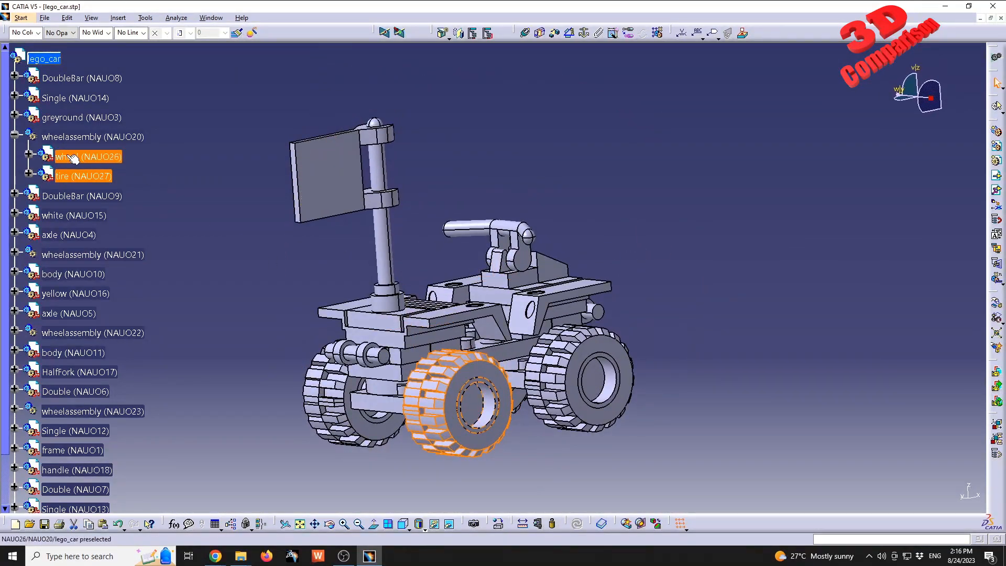
{"action": "left_click", "coordinate": [188, 221]}
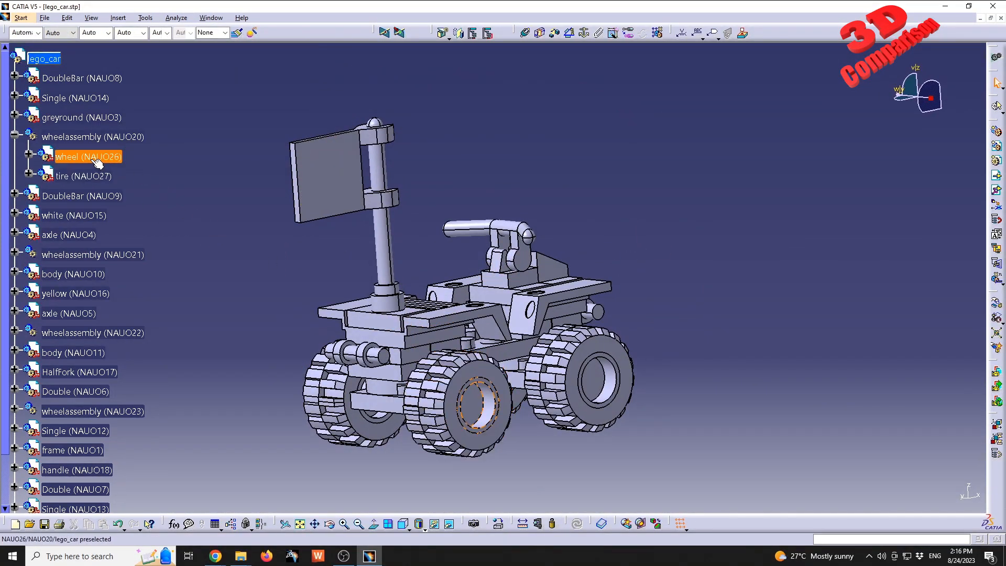
{"action": "left_click_drag", "start_coordinate": [82, 158], "coordinate": [50, 58]}
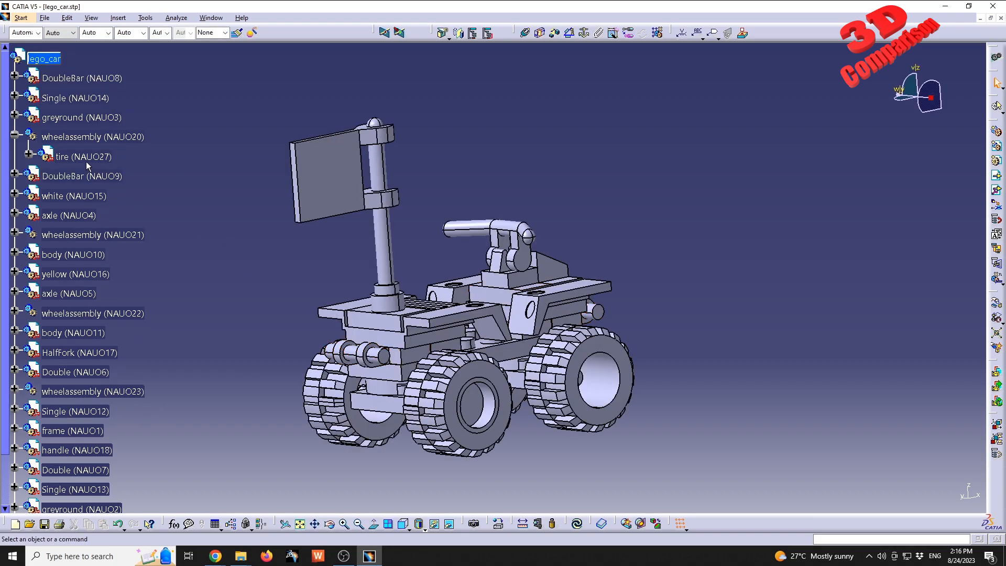
{"action": "left_click", "coordinate": [90, 157]}
{"action": "left_click_drag", "start_coordinate": [91, 158], "coordinate": [50, 59]}
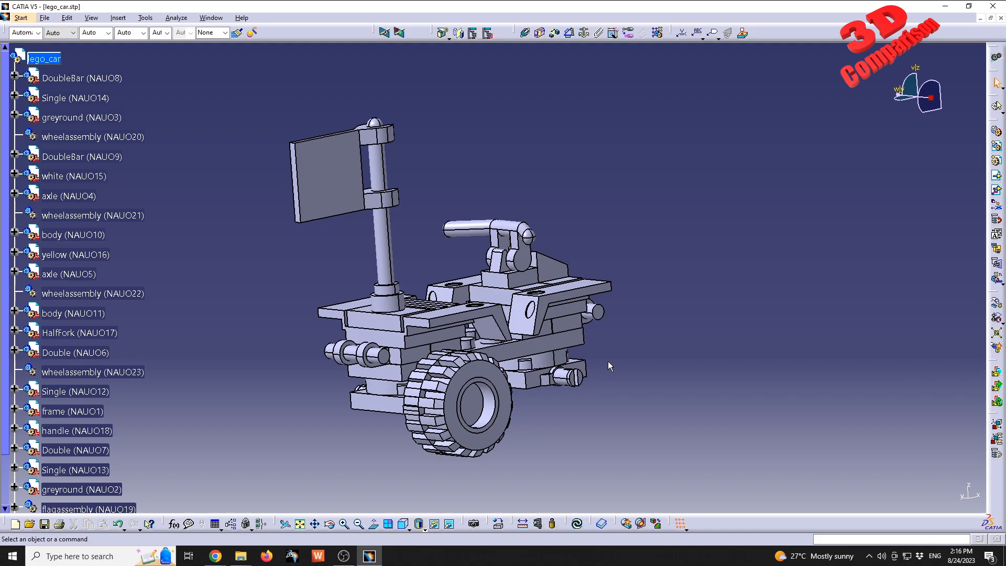
{"action": "middle_click_drag", "start_coordinate": [608, 361], "coordinate": [472, 340]}
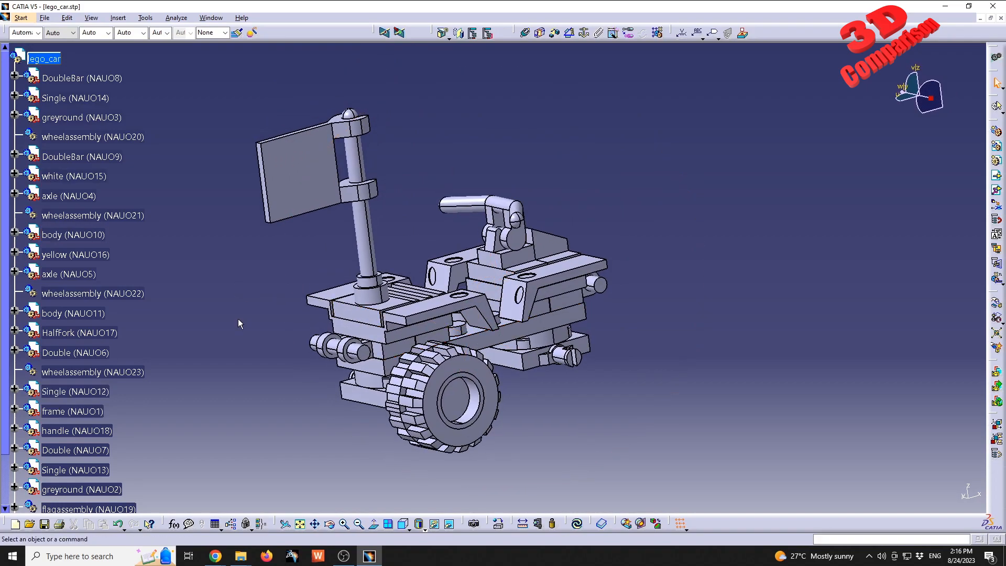
- Delete the four emptied wheelassembly products, NAUO20 to NAUO23, from the lego_car tree
{"action": "left_click", "coordinate": [55, 61]}
{"action": "left_click", "coordinate": [97, 136]}
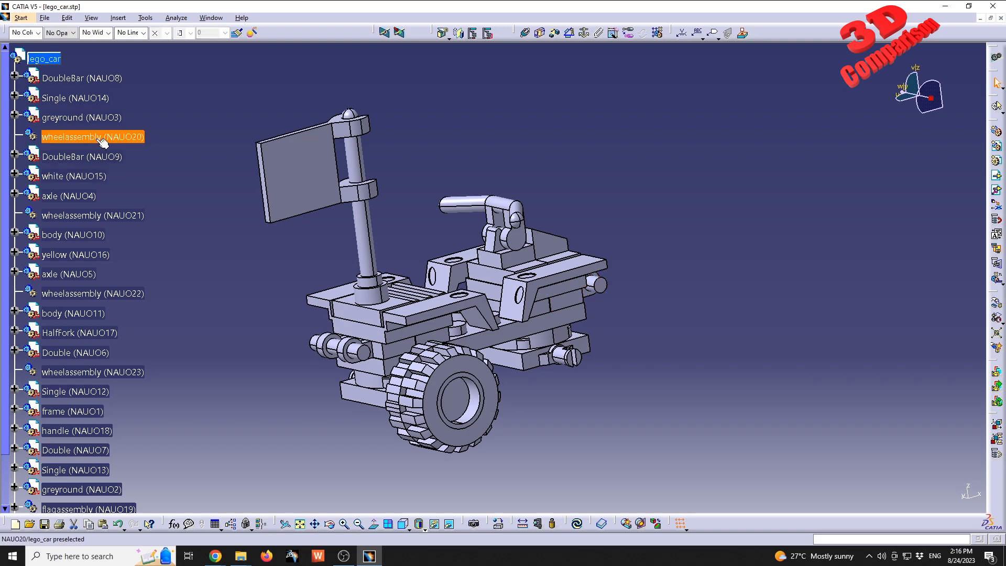
{"action": "right_click", "coordinate": [96, 136]}
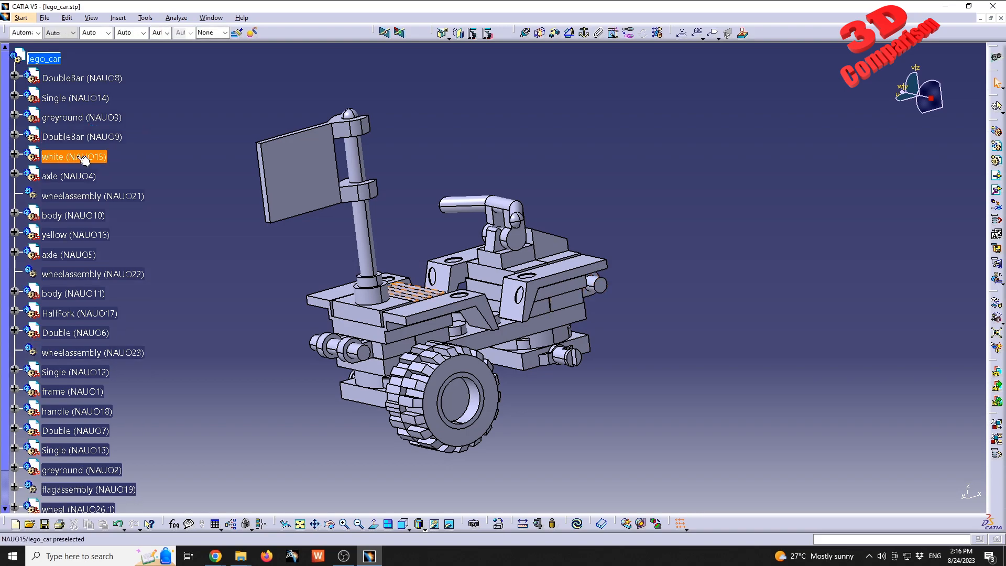
{"action": "left_click", "coordinate": [134, 202]}
{"action": "key", "text": "Delete"}
{"action": "left_click", "coordinate": [76, 255]}
{"action": "key", "text": "Delete"}
{"action": "left_click", "coordinate": [62, 315]}
{"action": "key", "text": "Delete"}
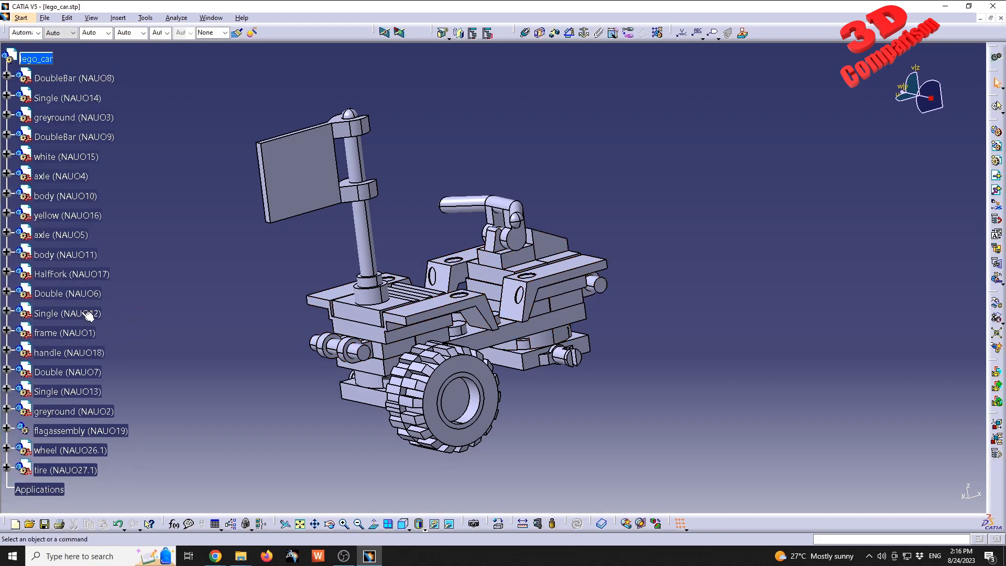
- Move the flagpole (NAUO28) and flag (NAUO29) out of flagassembly (NAUO19) to the lego_car root and delete the emptied flagassembly
{"action": "left_click", "coordinate": [91, 431]}
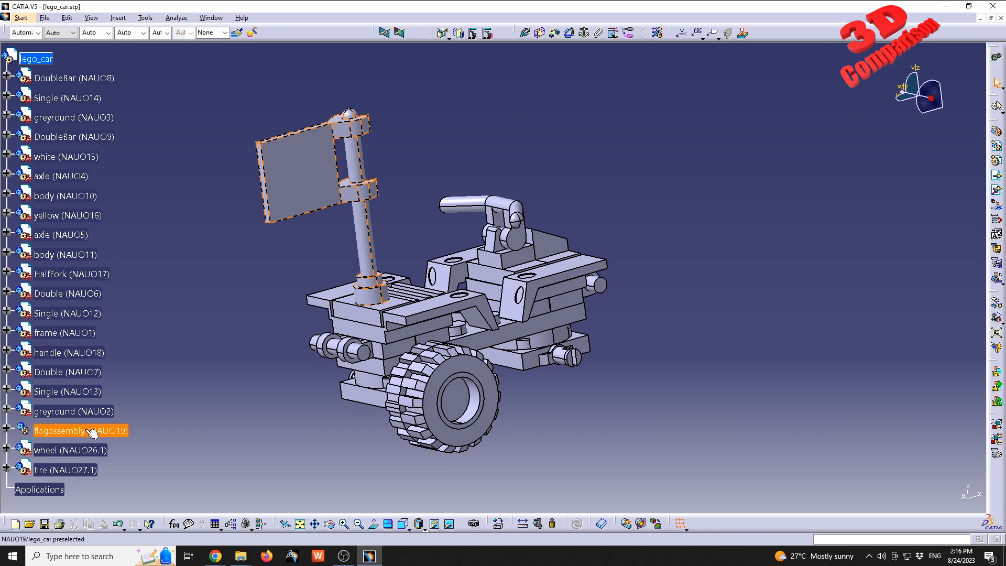
{"action": "left_click", "coordinate": [7, 429]}
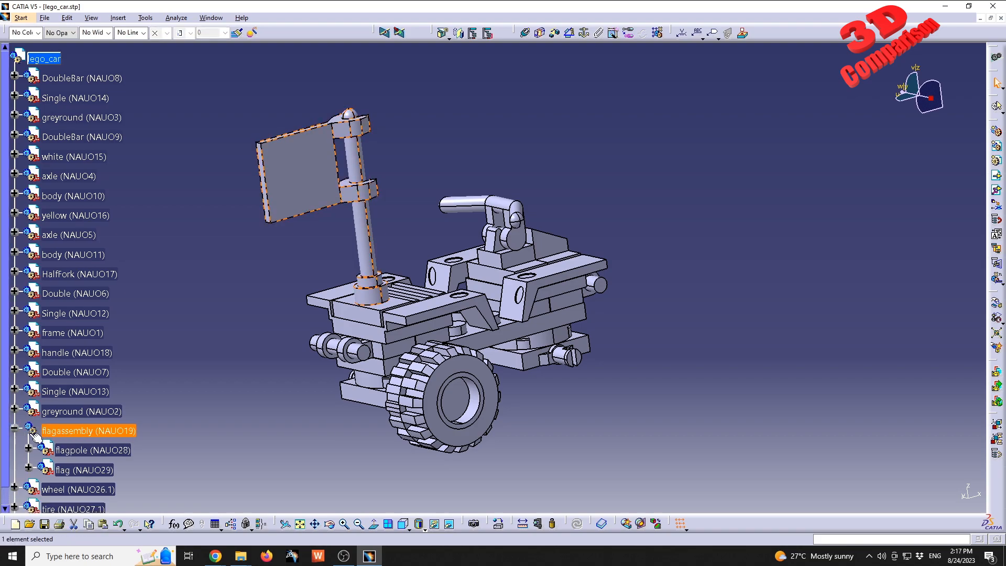
{"action": "left_click", "coordinate": [92, 450]}
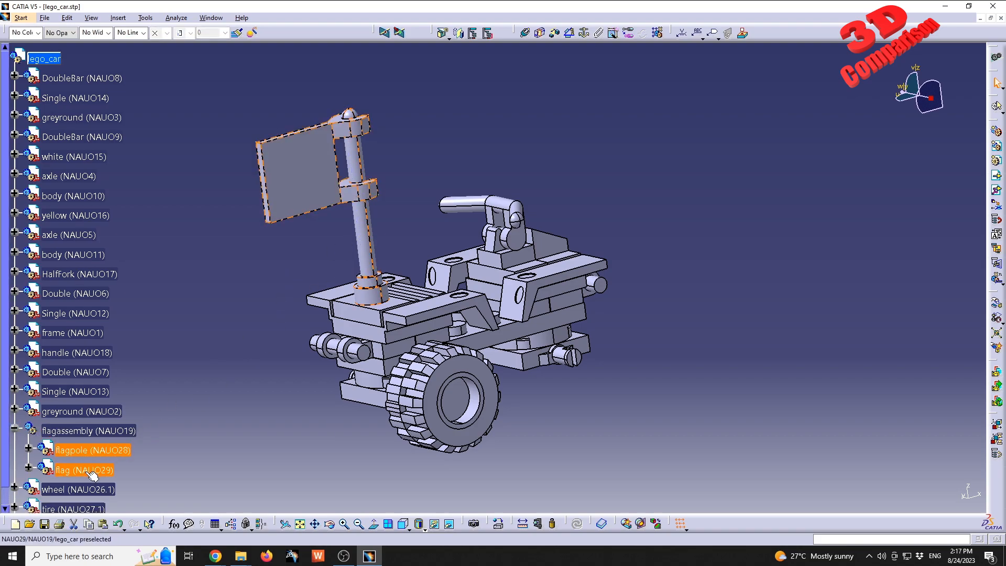
{"action": "left_click_drag", "start_coordinate": [93, 451], "coordinate": [50, 60]}
{"action": "left_click_drag", "start_coordinate": [95, 452], "coordinate": [45, 59]}
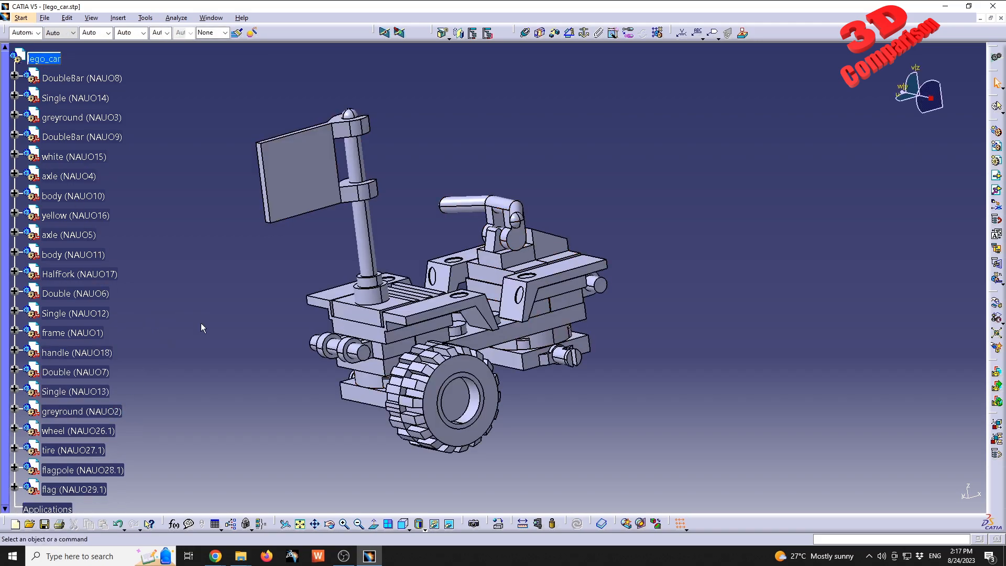
{"action": "left_click", "coordinate": [55, 61]}
- Start a Multi Instantiation of wheel (NAUO26.1) with the X axis as its reference direction
{"action": "middle_click_drag", "start_coordinate": [568, 295], "coordinate": [455, 372]}
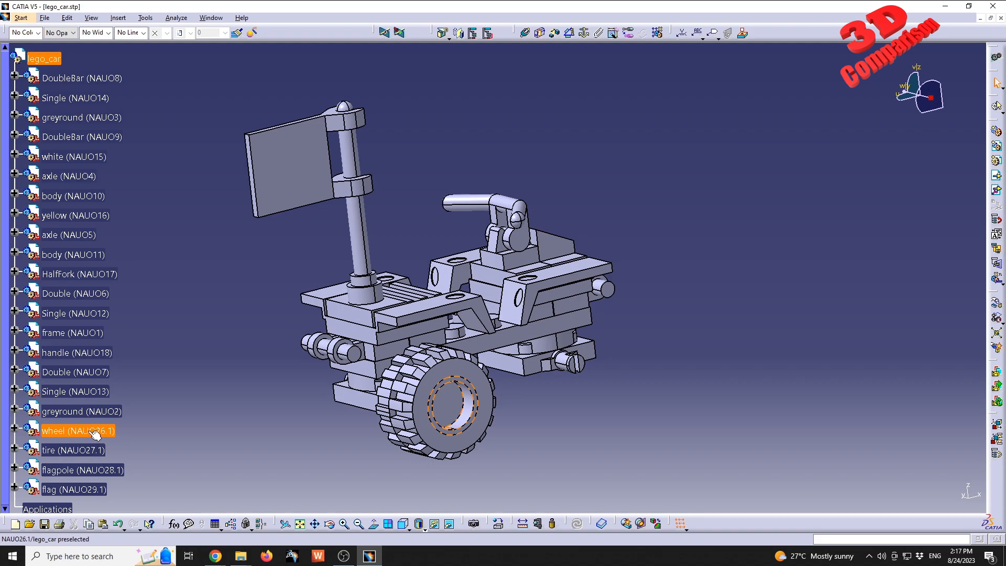
{"action": "left_click", "coordinate": [826, 283]}
{"action": "left_click", "coordinate": [1002, 284]}
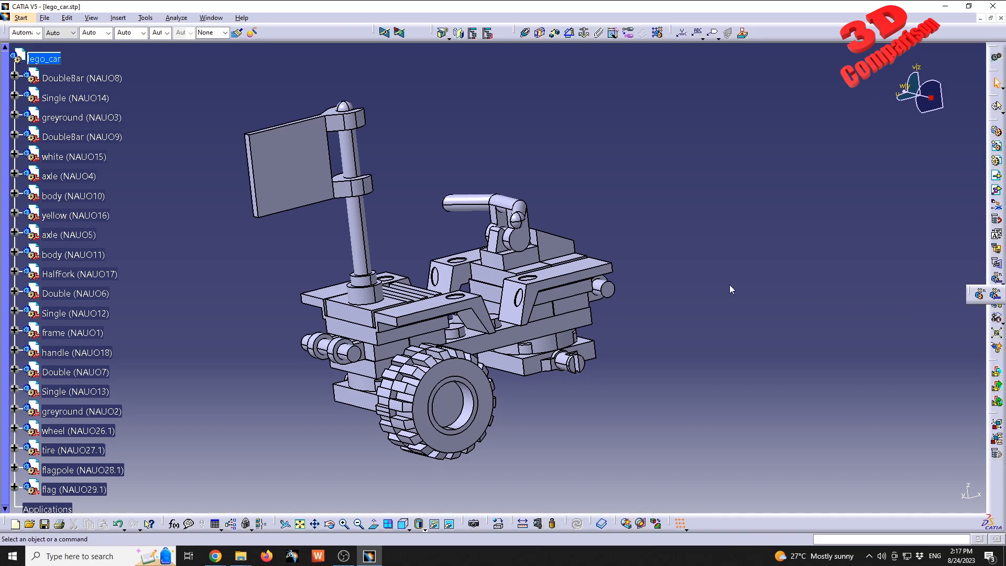
{"action": "left_click", "coordinate": [70, 433]}
{"action": "left_click", "coordinate": [90, 446], "text": "ctrl"}
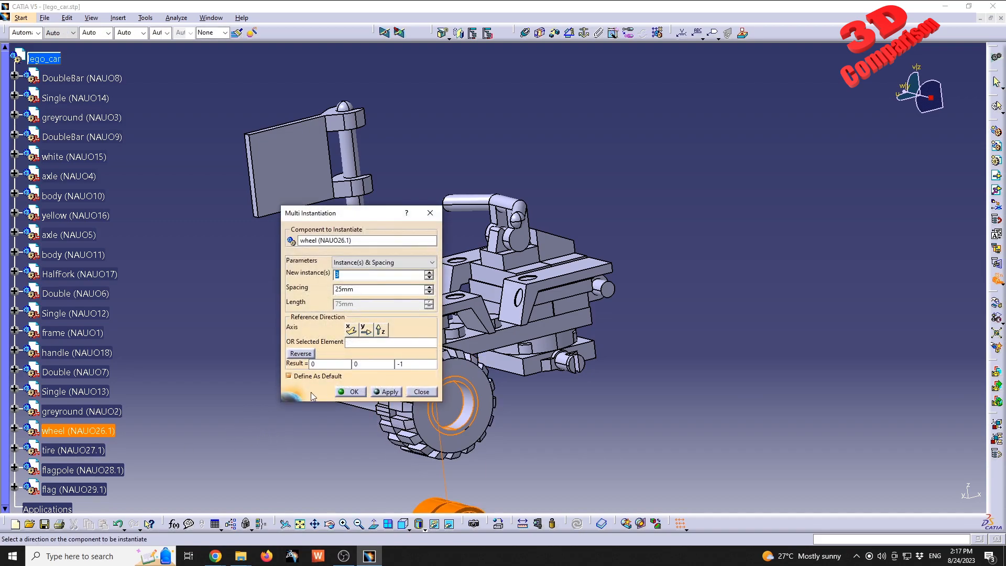
{"action": "left_click_drag", "start_coordinate": [357, 213], "coordinate": [249, 185]}
{"action": "middle_click_drag", "start_coordinate": [505, 314], "coordinate": [518, 254]}
{"action": "middle_click_drag", "start_coordinate": [519, 255], "coordinate": [502, 318], "text": "ctrl"}
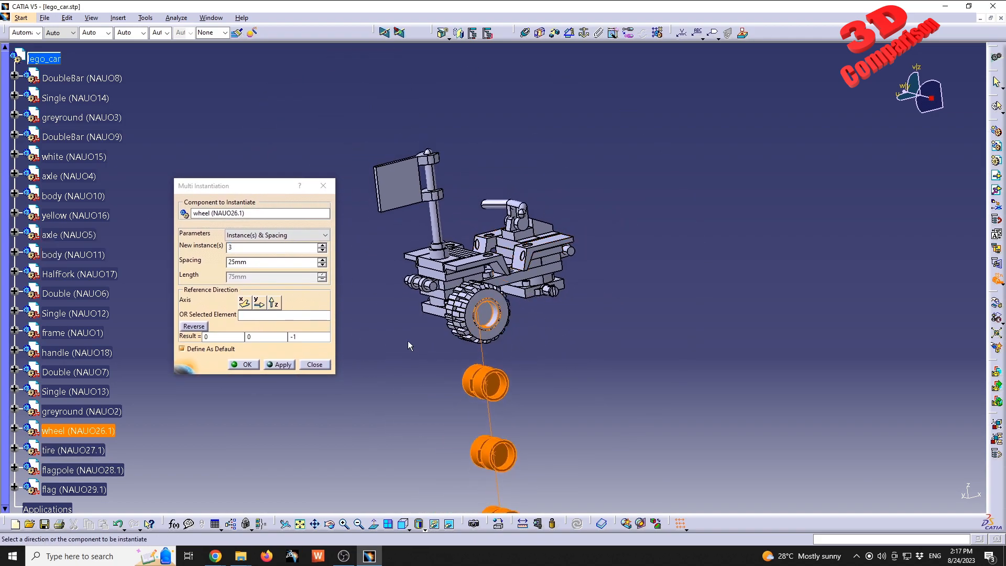
{"action": "left_click", "coordinate": [258, 303]}
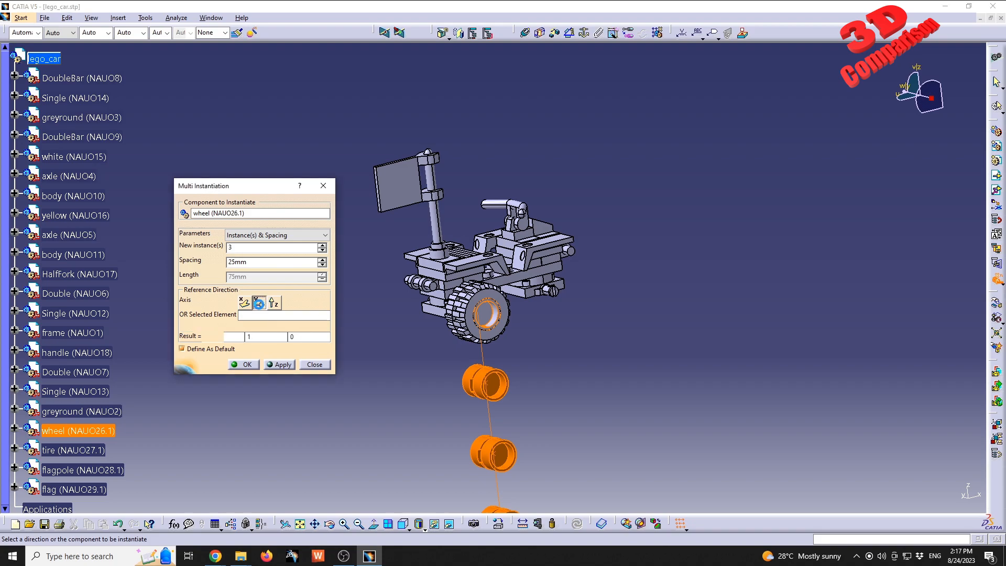
{"action": "left_click", "coordinate": [245, 304]}
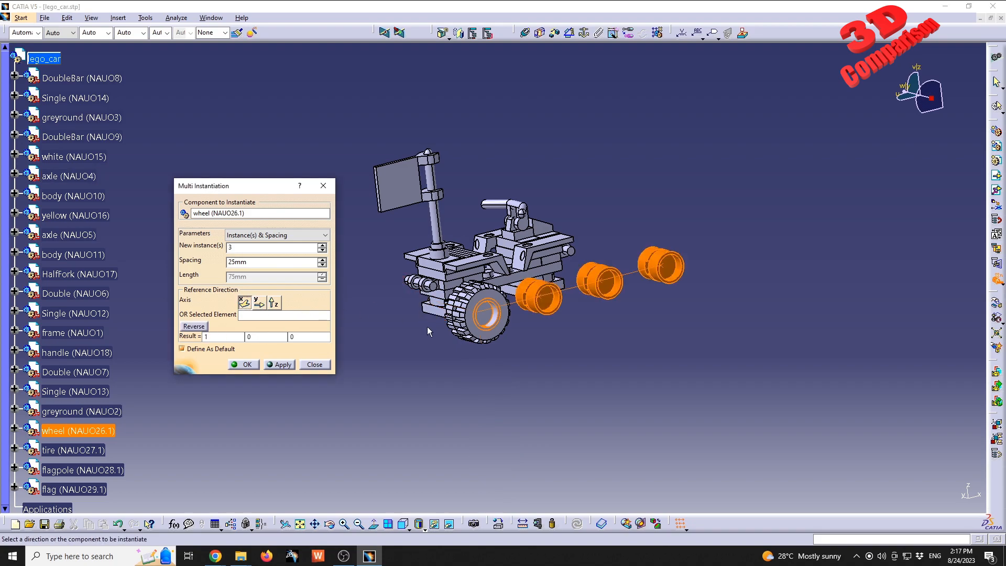
{"action": "middle_click_drag", "start_coordinate": [428, 332], "coordinate": [495, 341]}
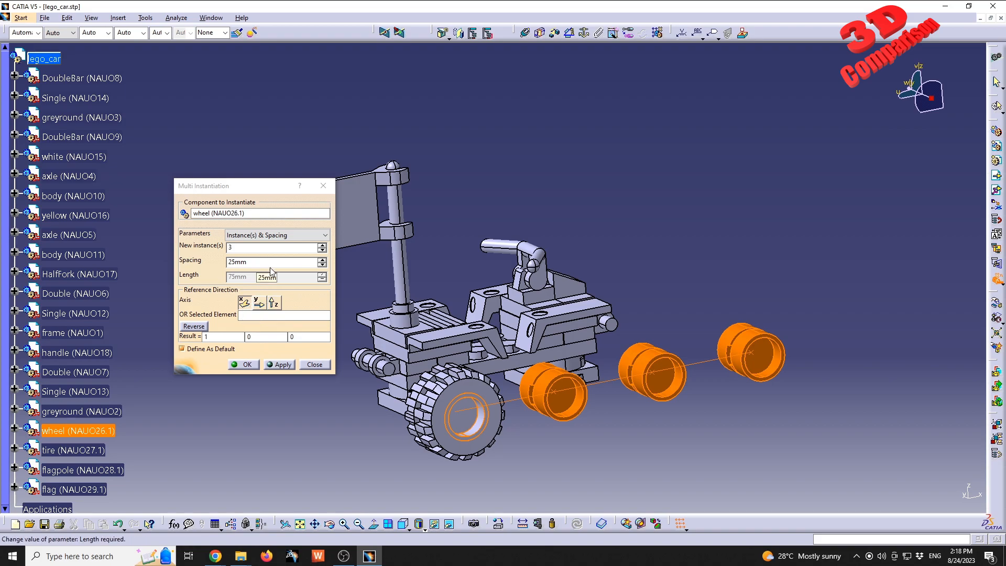
- Create 3 new wheel instances using the Instance(s) & Spacing mode with a spacing of 30 mm
{"action": "left_click", "coordinate": [287, 236]}
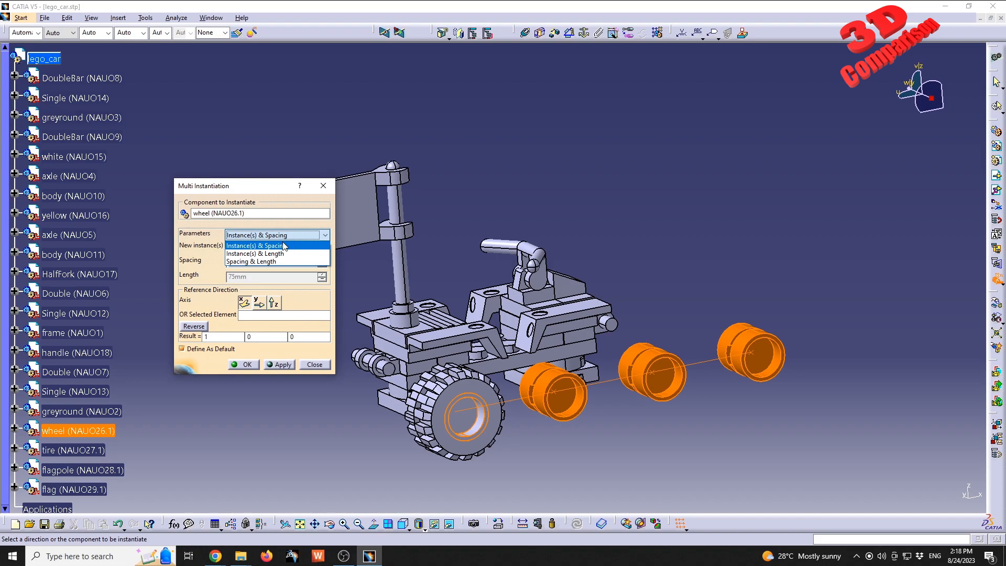
{"action": "left_click", "coordinate": [280, 246]}
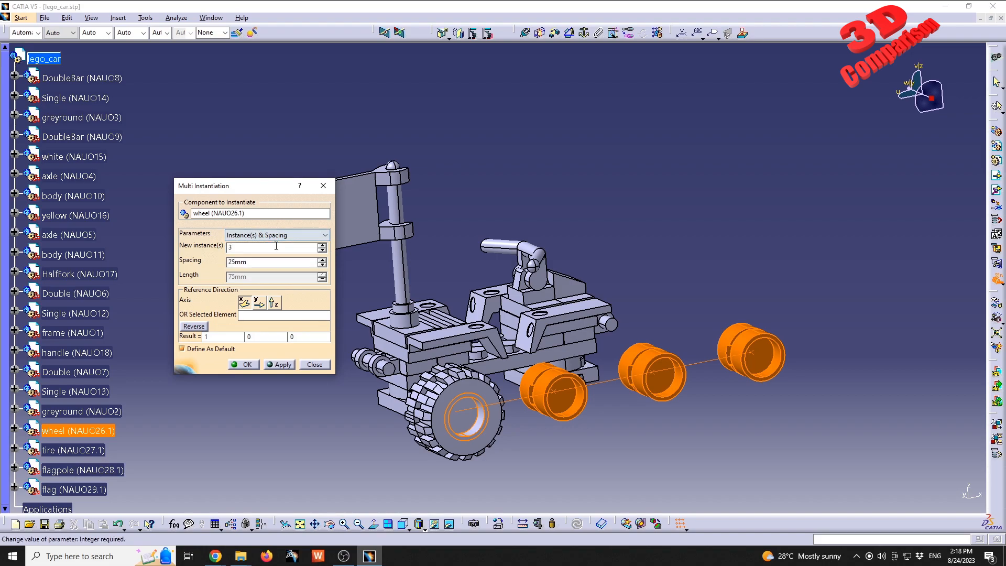
{"action": "double_click", "coordinate": [256, 262]}
{"action": "type", "text": "30"}
{"action": "key", "text": "Tab"}
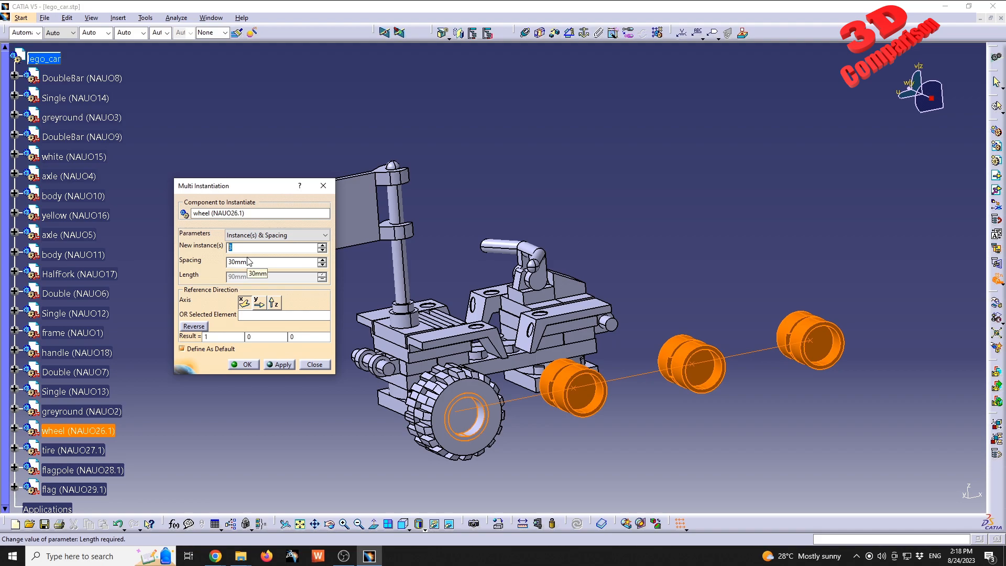
{"action": "double_click", "coordinate": [238, 262]}
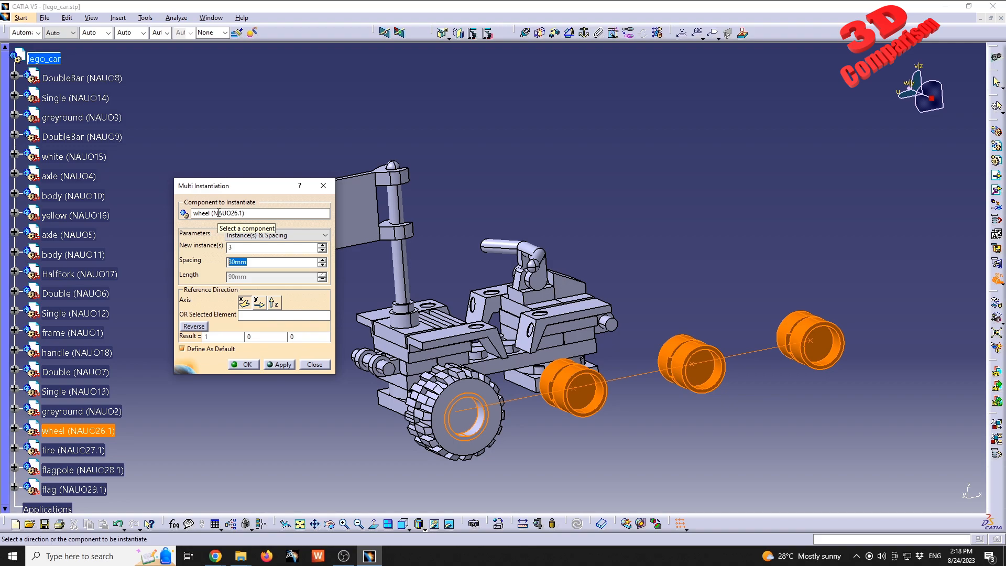
{"action": "left_click", "coordinate": [247, 364]}
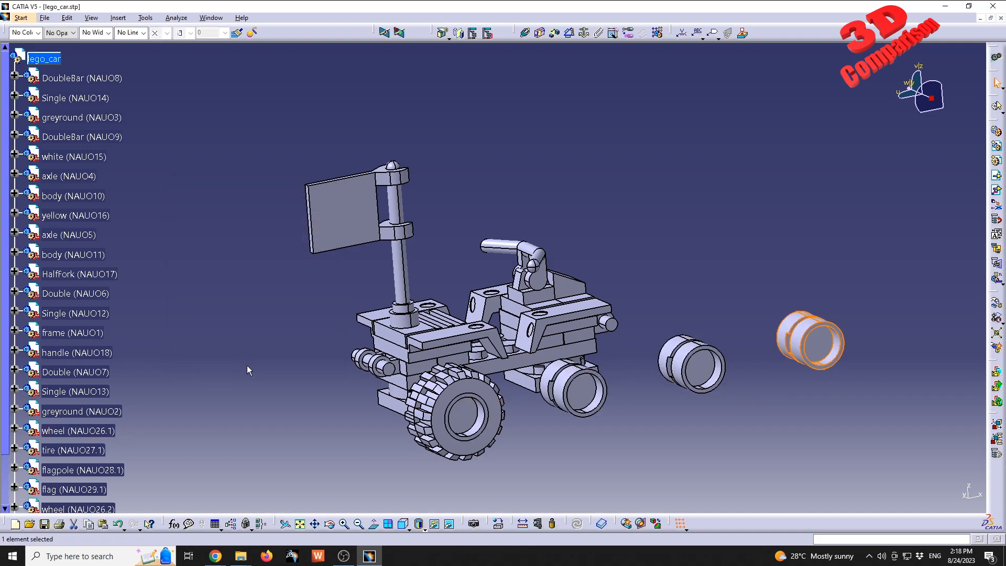
- Create 3 new instances of tire (NAUO27.1) along the X axis at 30 mm spacing to match the copied wheels
{"action": "left_click", "coordinate": [96, 451]}
{"action": "key", "text": "ctrl+e"}
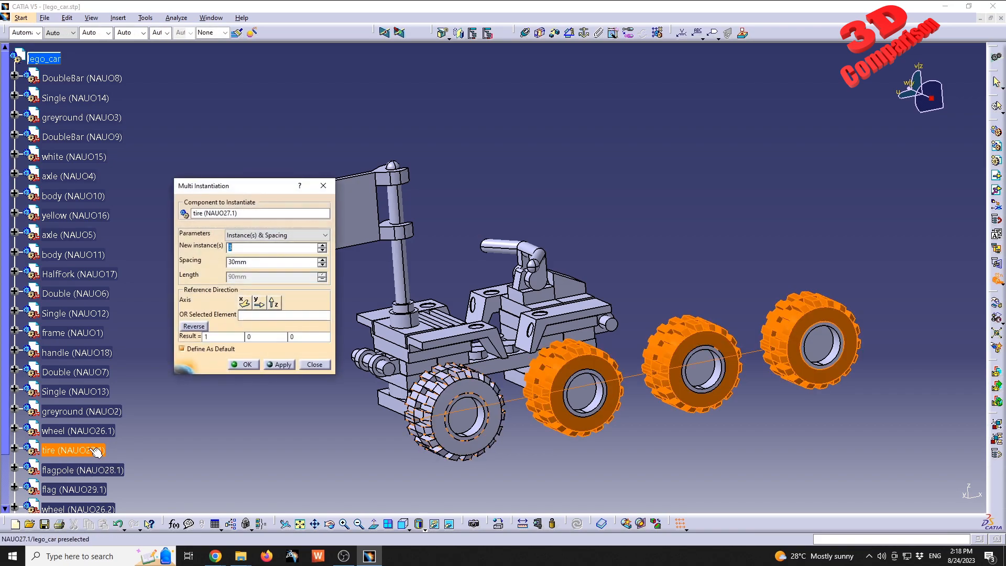
{"action": "left_click", "coordinate": [245, 364]}
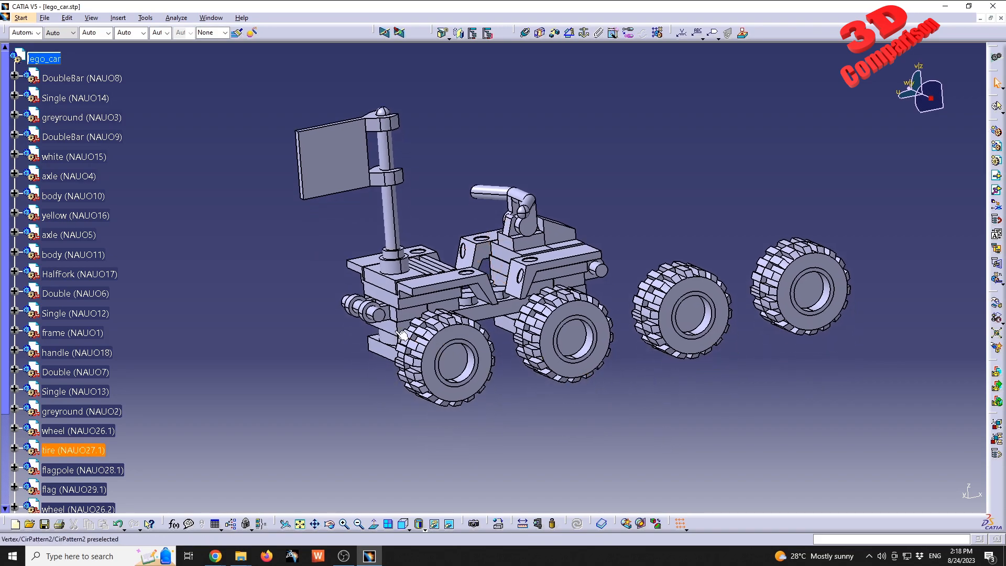
{"action": "middle_click_drag", "start_coordinate": [258, 303], "coordinate": [377, 314]}
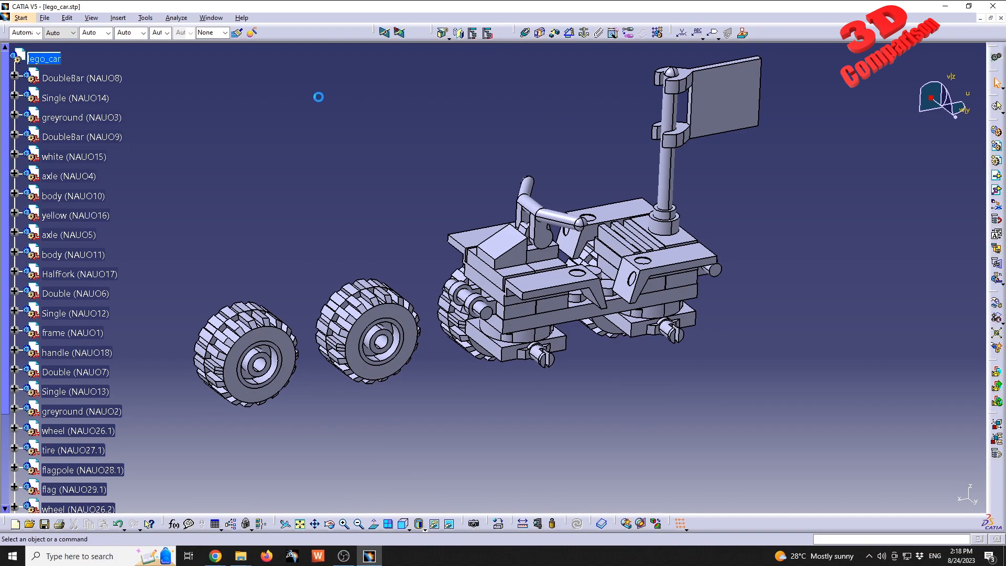
- Undock the Constraints toolbar, toggle its display off and on again, and reposition it over the model area
{"action": "left_click_drag", "start_coordinate": [319, 97], "coordinate": [321, 97]}
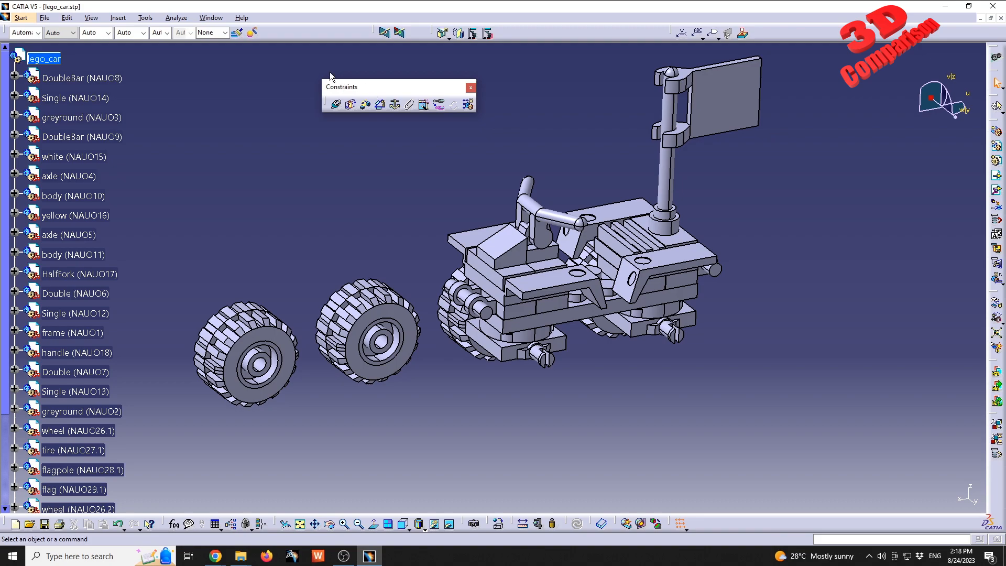
{"action": "right_click", "coordinate": [557, 33]}
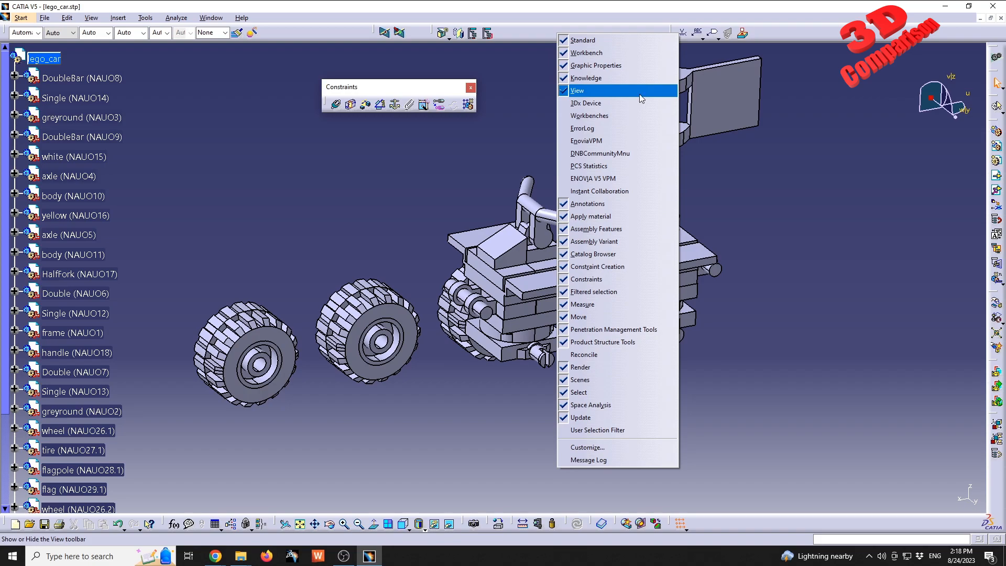
{"action": "left_click", "coordinate": [590, 284]}
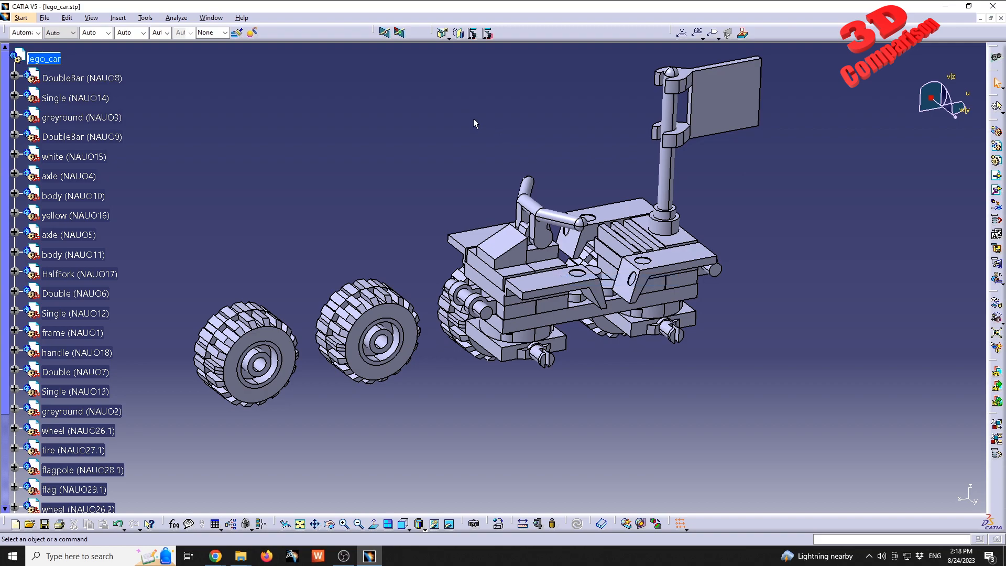
{"action": "right_click", "coordinate": [539, 35]}
{"action": "left_click", "coordinate": [591, 282]}
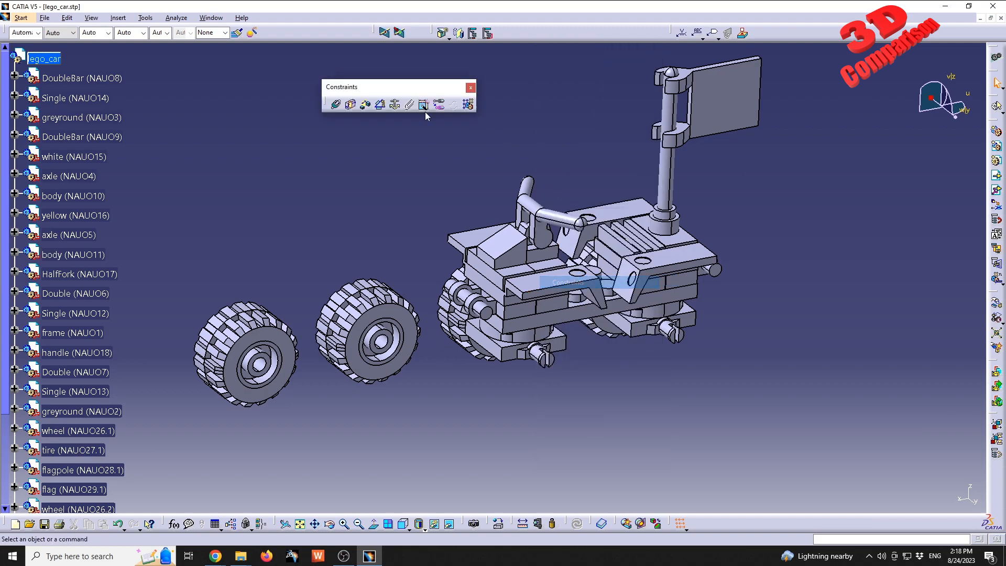
{"action": "left_click_drag", "start_coordinate": [394, 85], "coordinate": [422, 81]}
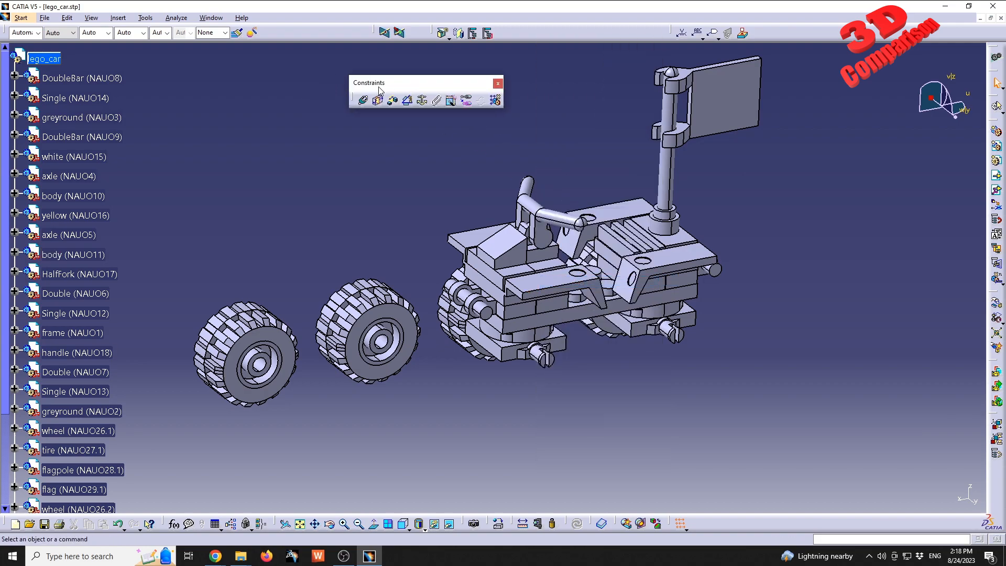
- Restore the default position of all toolbars through the toolbar customization settings
{"action": "left_click", "coordinate": [148, 18]}
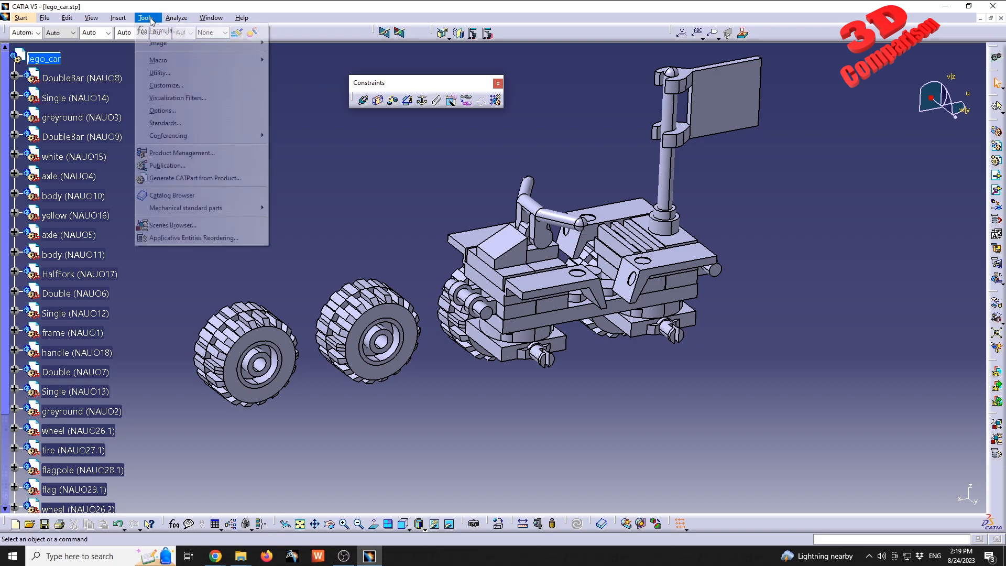
{"action": "left_click", "coordinate": [222, 85]}
{"action": "left_click", "coordinate": [459, 94]}
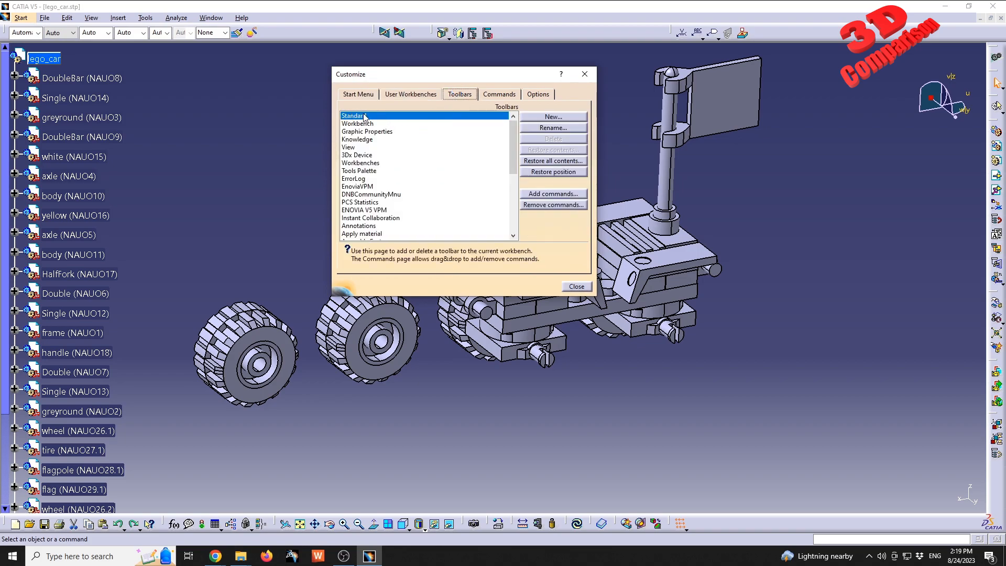
{"action": "left_click", "coordinate": [554, 173]}
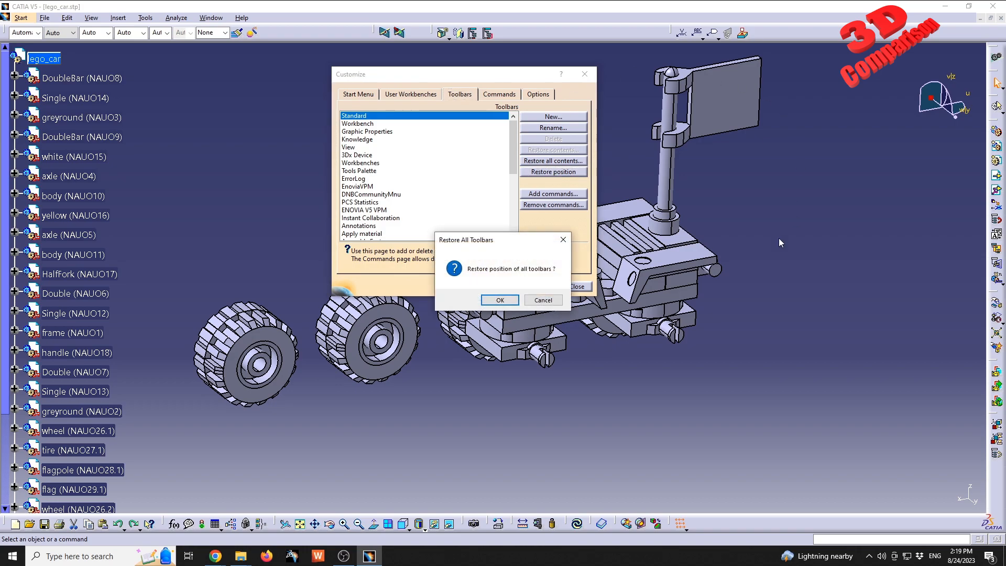
{"action": "left_click", "coordinate": [500, 300]}
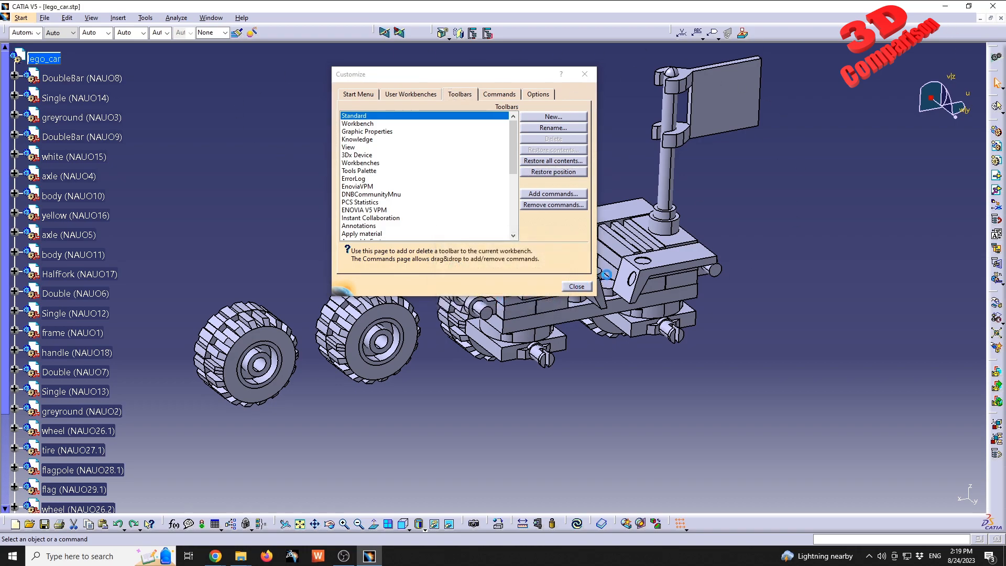
{"action": "left_click", "coordinate": [577, 287]}
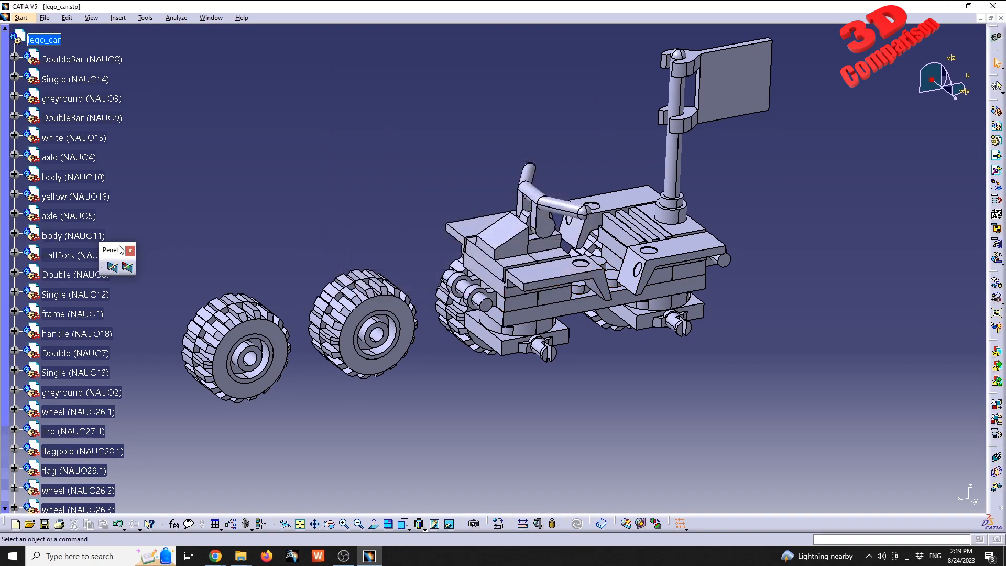
- Dock the Penetration Management Tools and Constraints toolbars side by side above the model area
{"action": "left_click_drag", "start_coordinate": [388, 25], "coordinate": [387, 60]}
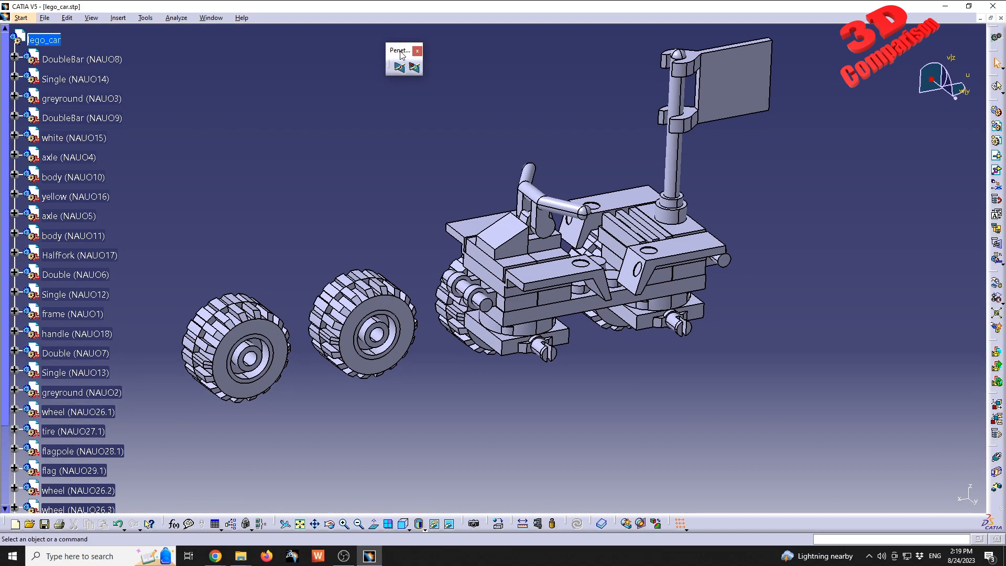
{"action": "left_click_drag", "start_coordinate": [396, 20], "coordinate": [398, 28]}
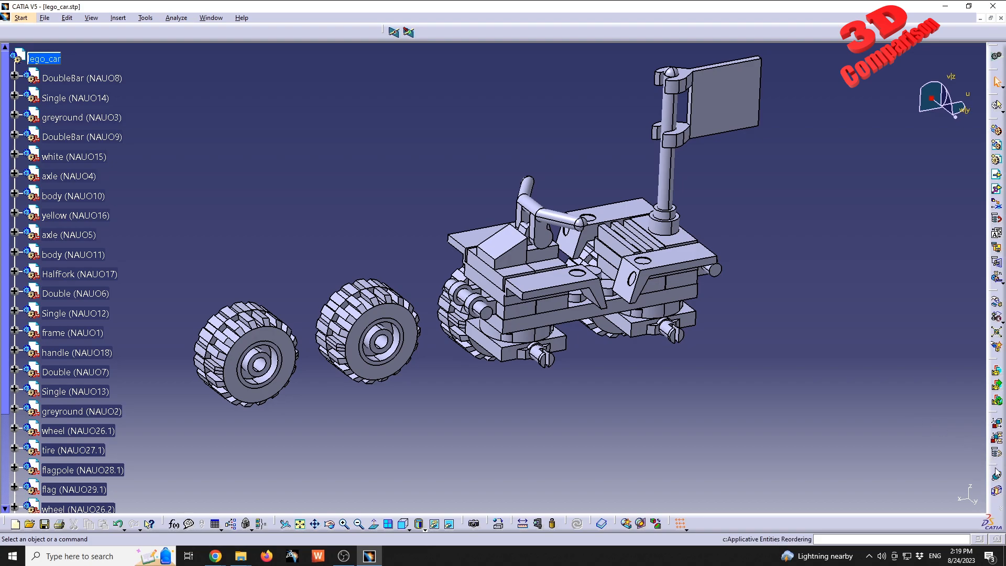
{"action": "left_click_drag", "start_coordinate": [456, 112], "coordinate": [419, 103]}
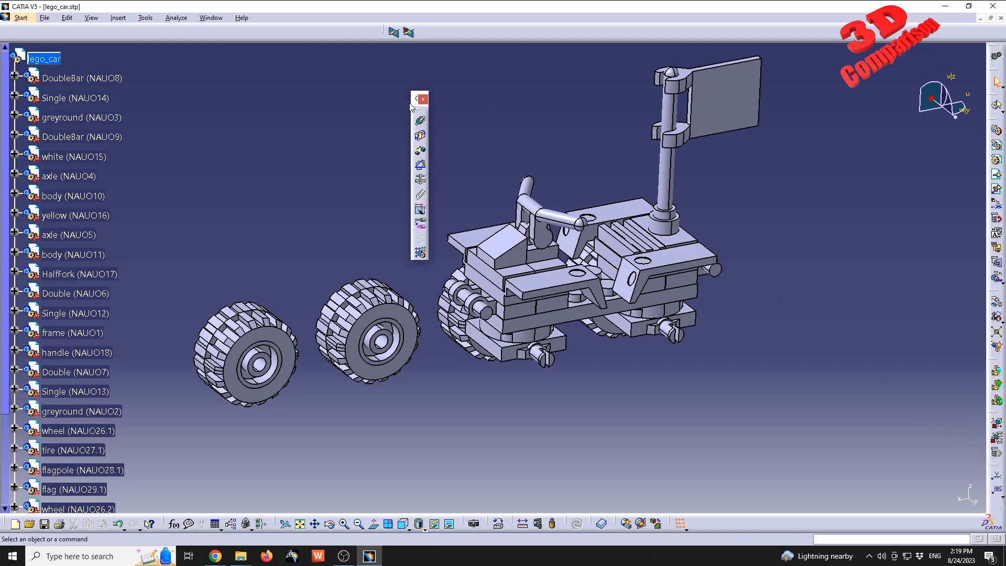
{"action": "left_click_drag", "start_coordinate": [824, 189], "coordinate": [483, 29]}
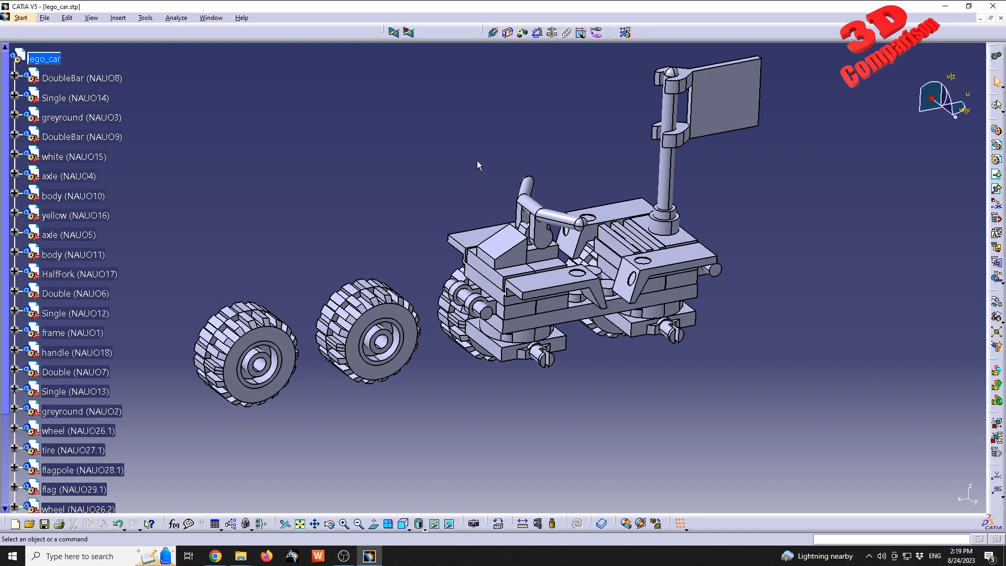
{"action": "left_click_drag", "start_coordinate": [428, 31], "coordinate": [429, 32]}
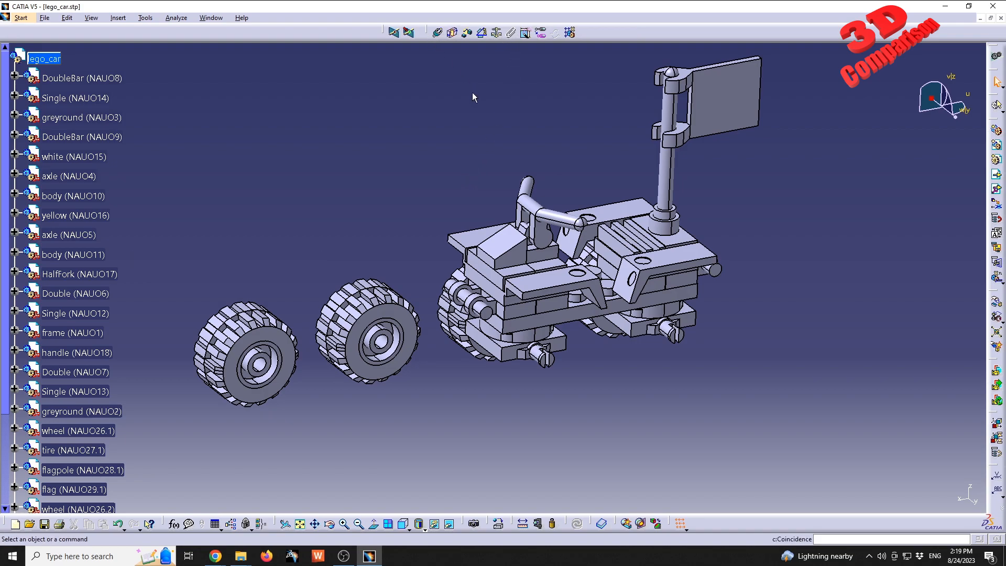
- Dock the Annotations and Assembly Features toolbars beside the Constraints toolbar and display the Graphic Properties toolbar
{"action": "left_click_drag", "start_coordinate": [606, 169], "coordinate": [585, 127]}
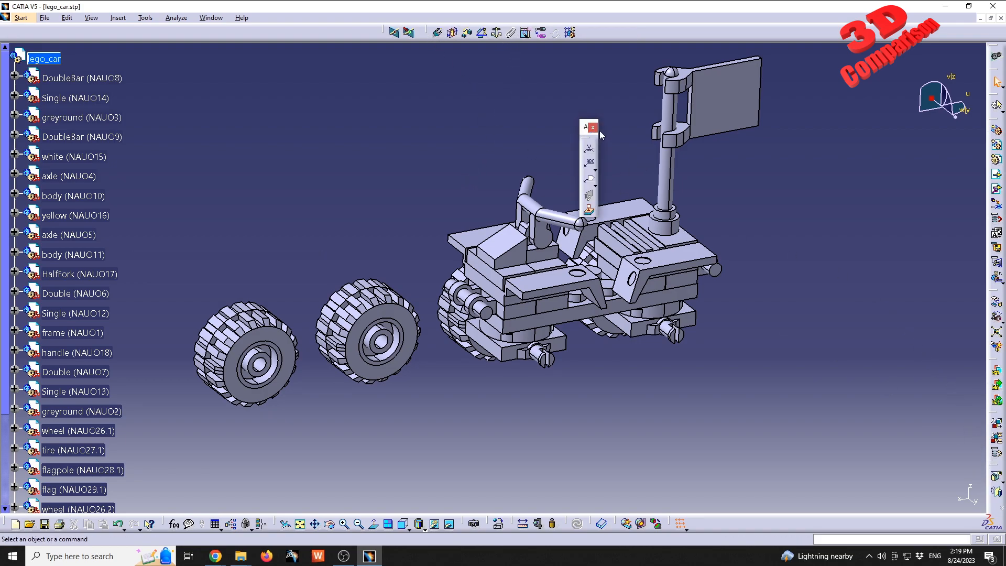
{"action": "left_click_drag", "start_coordinate": [593, 33], "coordinate": [593, 33]}
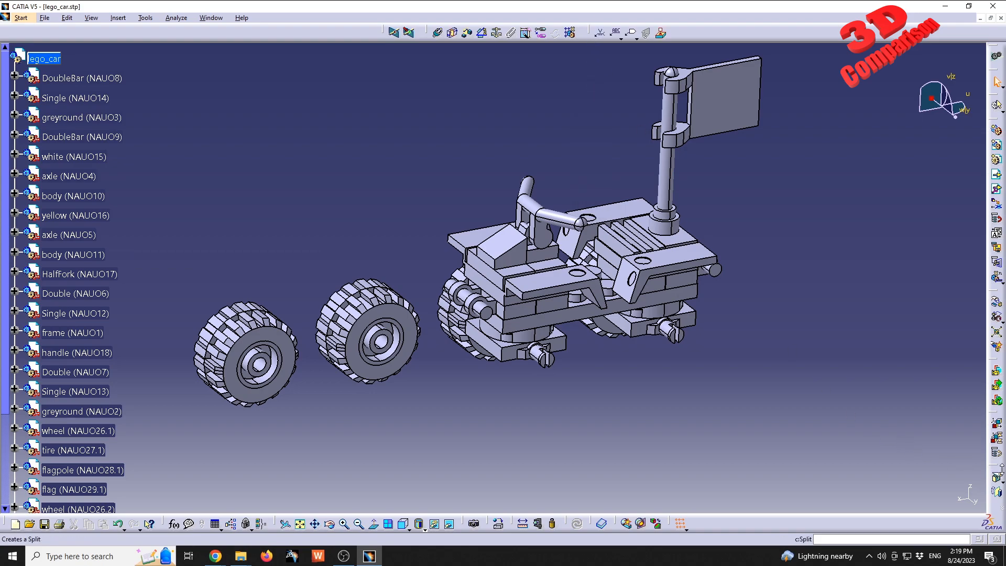
{"action": "left_click_drag", "start_coordinate": [670, 36], "coordinate": [676, 33]}
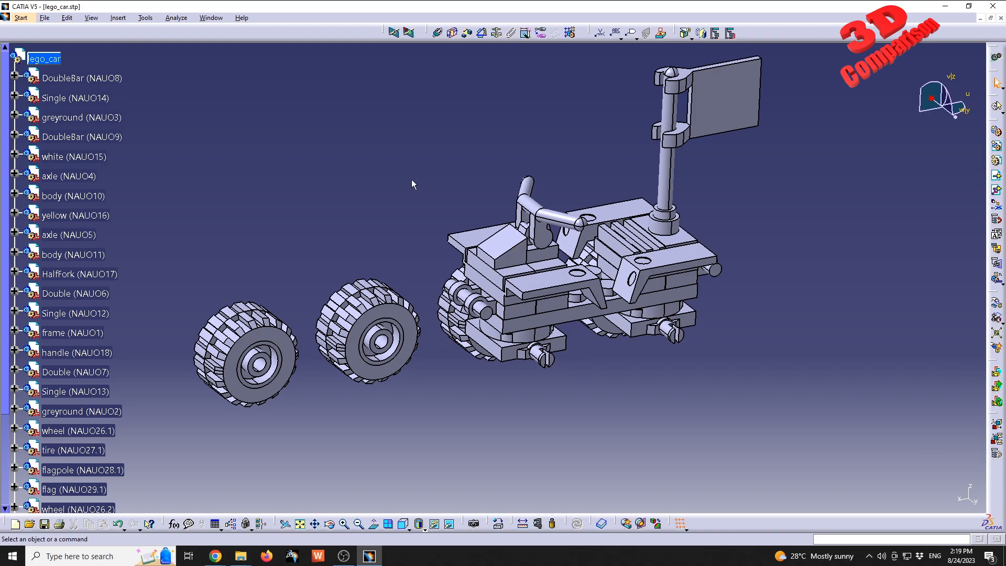
{"action": "right_click", "coordinate": [286, 31]}
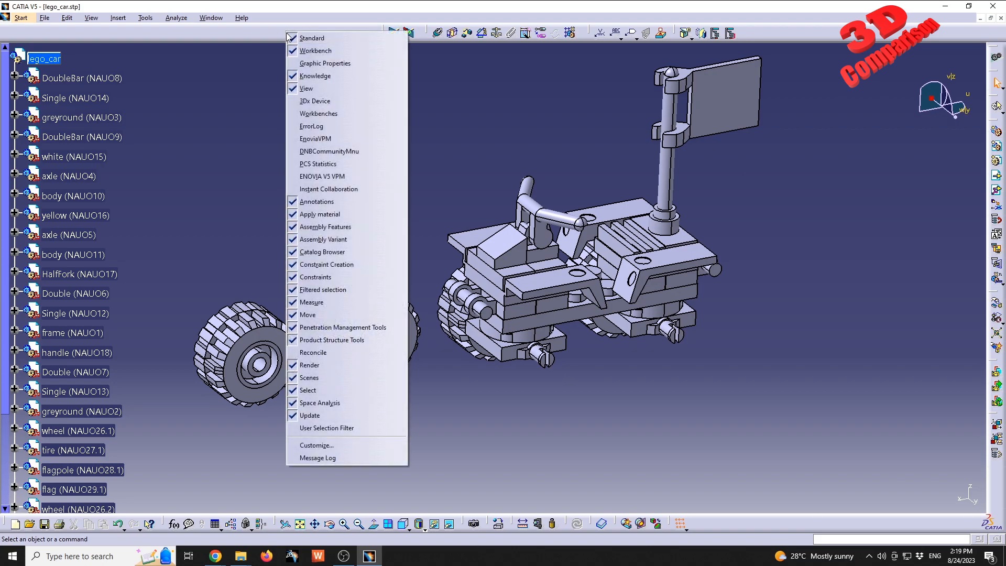
{"action": "left_click", "coordinate": [325, 62]}
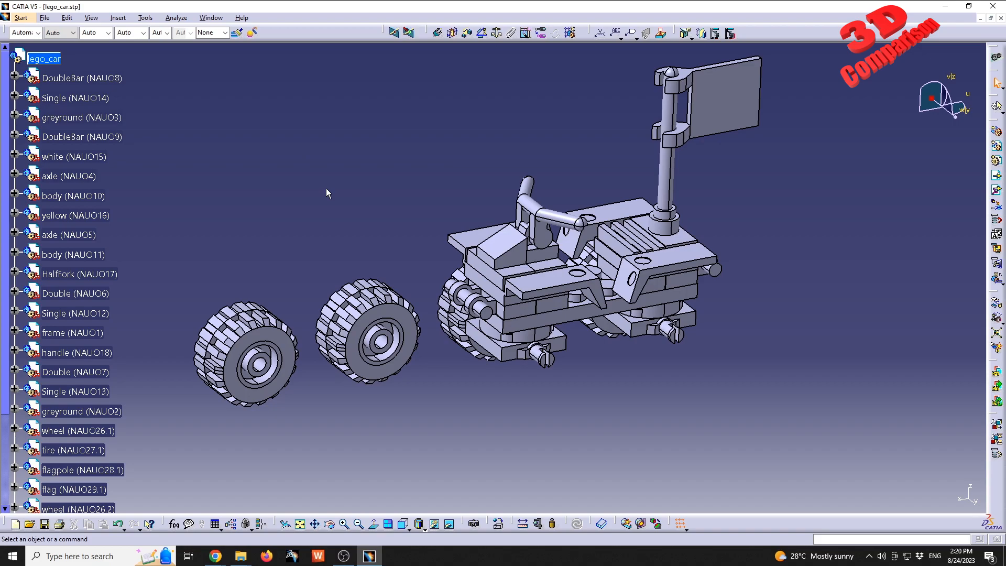
- Anchor the frame (NAUO1) part in space with a Fix constraint
{"action": "middle_click_drag", "start_coordinate": [414, 354], "coordinate": [504, 370]}
{"action": "middle_click_drag", "start_coordinate": [622, 278], "coordinate": [593, 320]}
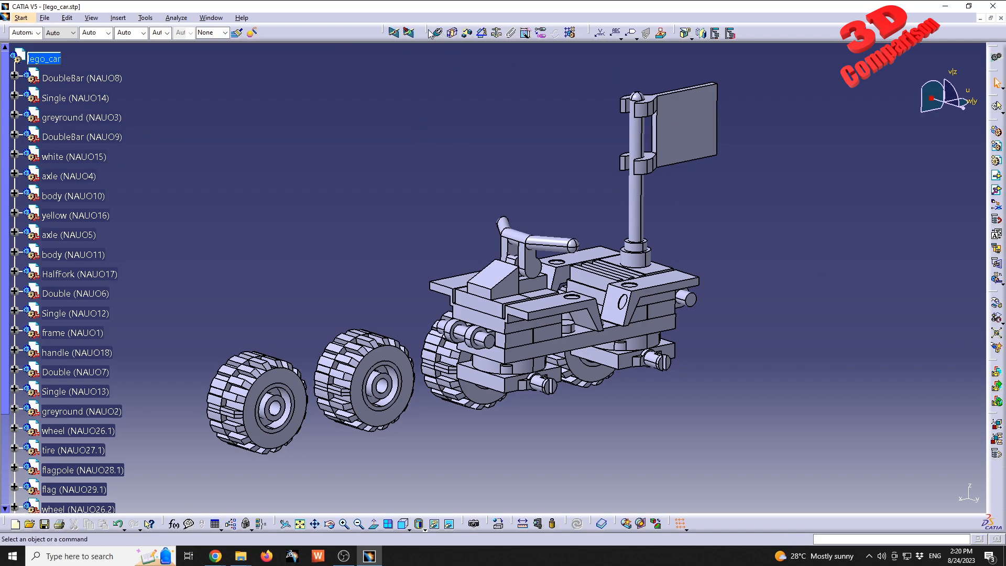
{"action": "middle_click_drag", "start_coordinate": [435, 287], "coordinate": [434, 287]}
{"action": "scroll", "coordinate": [275, 338], "scroll_direction": "down", "scroll_amount": 4}
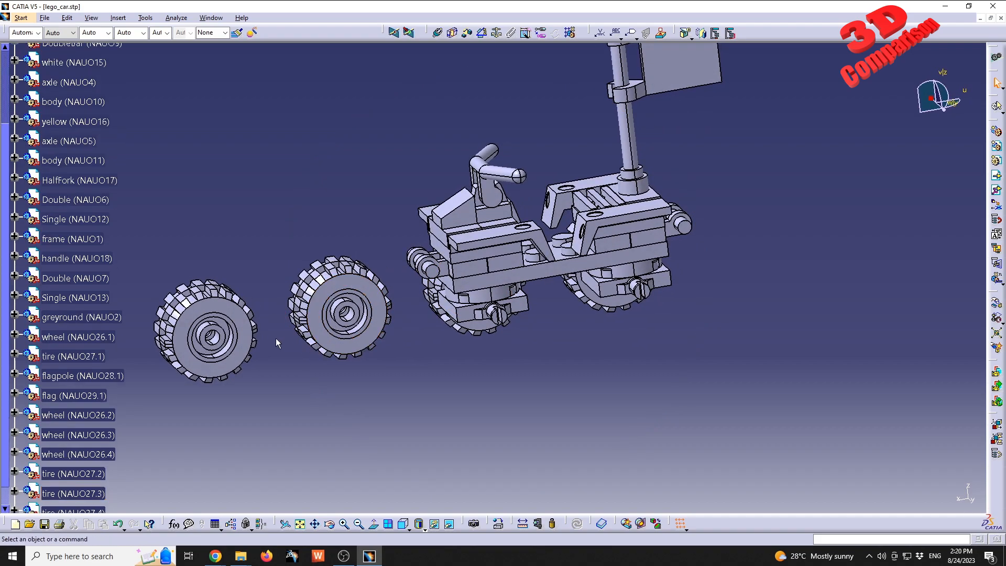
{"action": "middle_click_drag", "start_coordinate": [374, 178], "coordinate": [378, 220]}
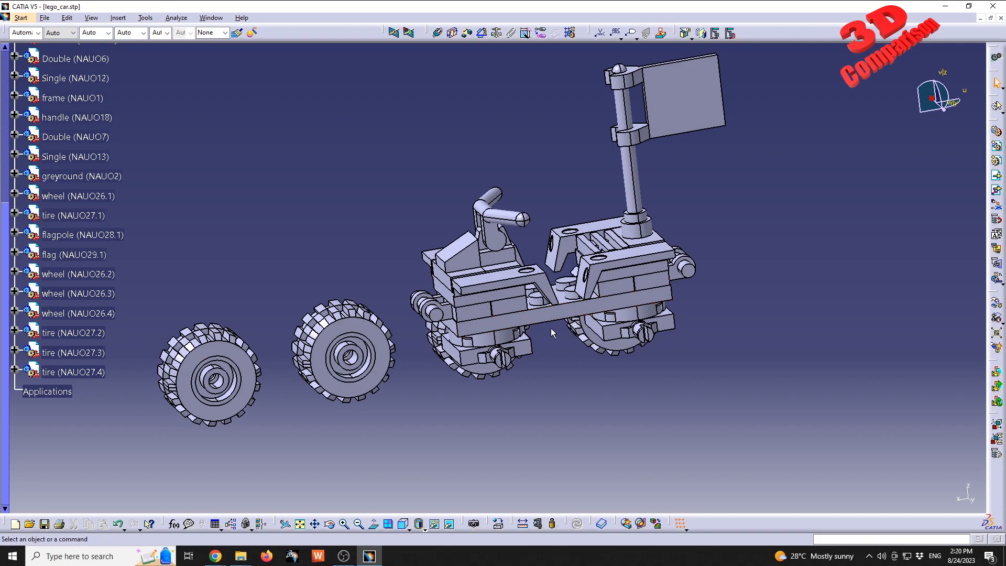
{"action": "left_click", "coordinate": [84, 100]}
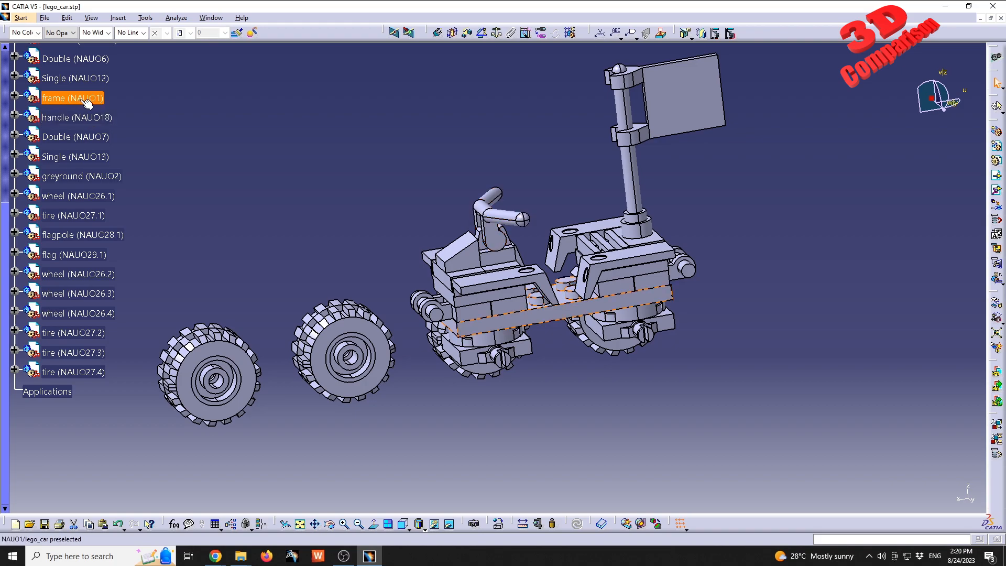
{"action": "left_click", "coordinate": [622, 379]}
{"action": "left_click", "coordinate": [73, 100]}
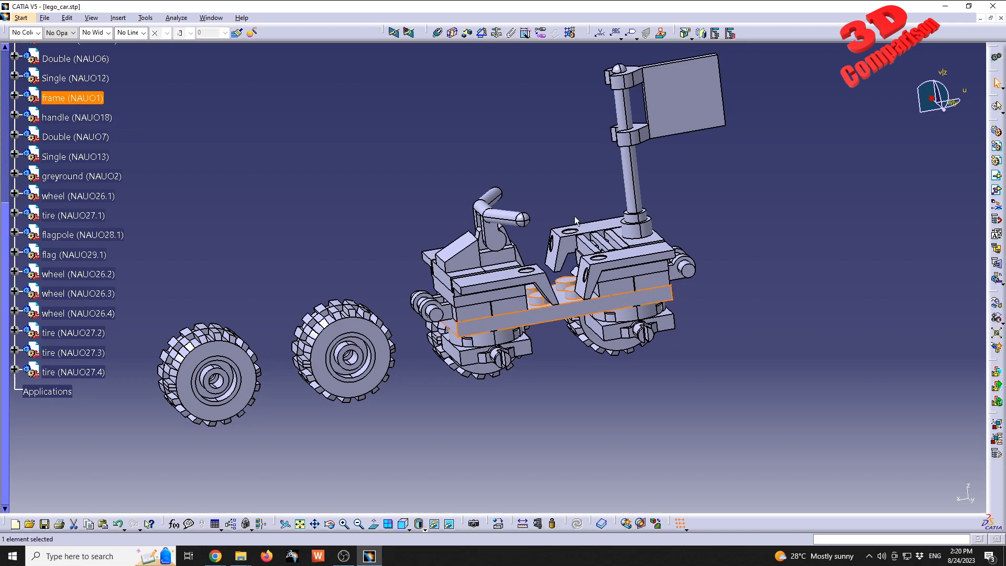
{"action": "left_click", "coordinate": [492, 36]}
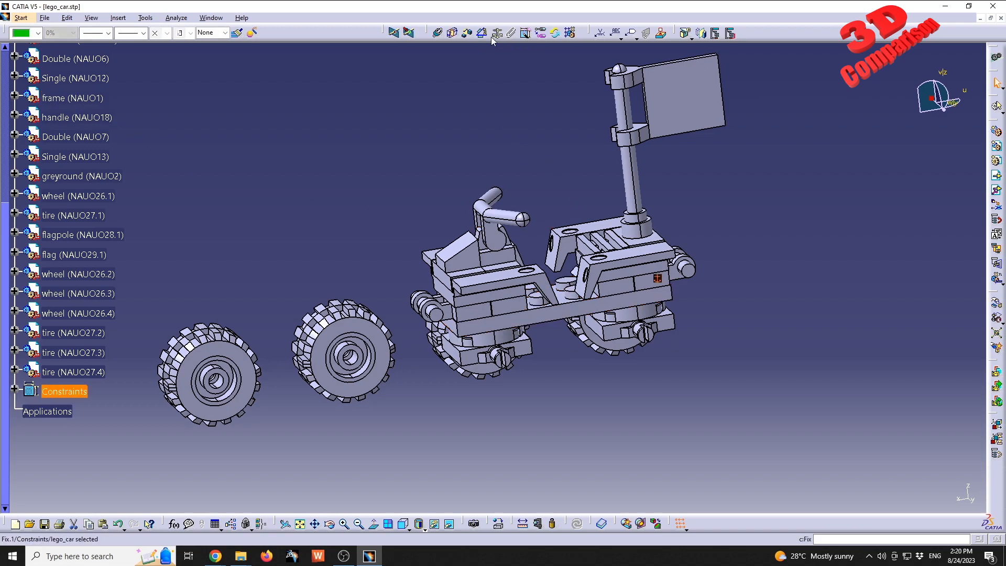
{"action": "left_click", "coordinate": [756, 313]}
- Measure the distance between the frame's end face and the end face of the brick resting on it, without keeping the measure
{"action": "middle_click", "coordinate": [575, 291]}
{"action": "middle_click_drag", "start_coordinate": [574, 291], "coordinate": [524, 197]}
{"action": "middle_click_drag", "start_coordinate": [278, 408], "coordinate": [512, 276]}
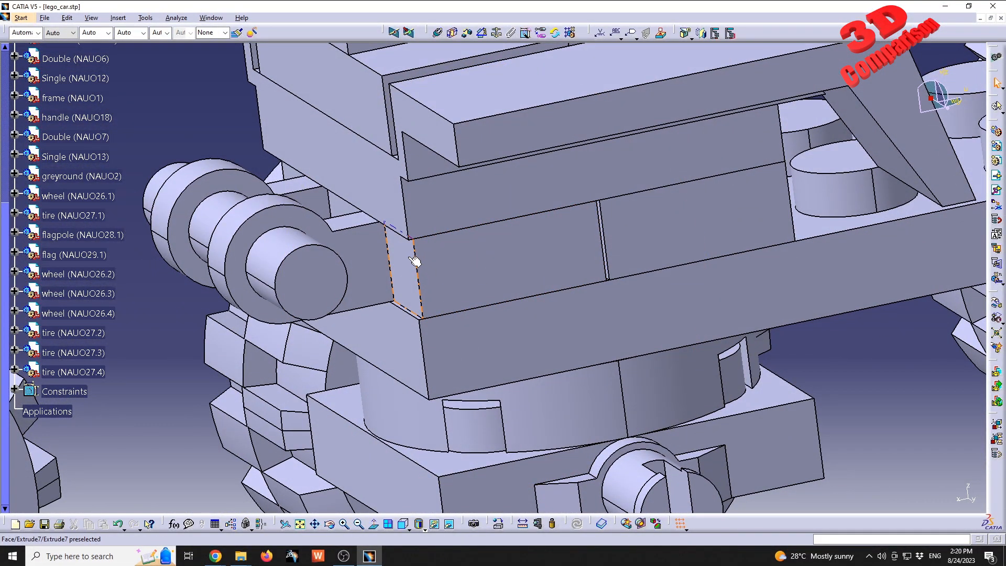
{"action": "left_click", "coordinate": [419, 318]}
{"action": "middle_click_drag", "start_coordinate": [396, 356], "coordinate": [434, 302]}
{"action": "left_click", "coordinate": [523, 523]}
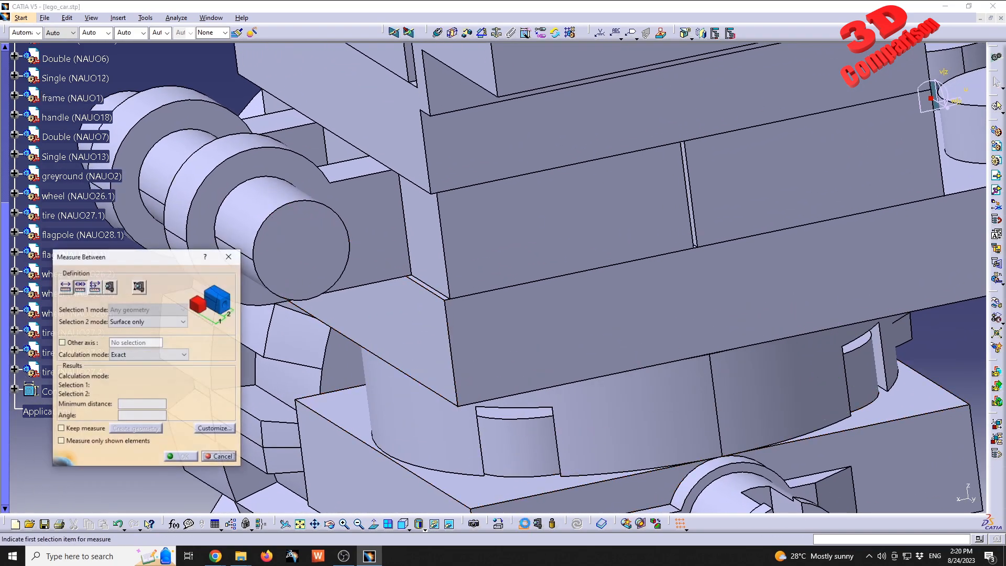
{"action": "left_click", "coordinate": [418, 322]}
{"action": "left_click", "coordinate": [429, 265]}
{"action": "middle_click_drag", "start_coordinate": [450, 355], "coordinate": [548, 226], "text": "ctrl"}
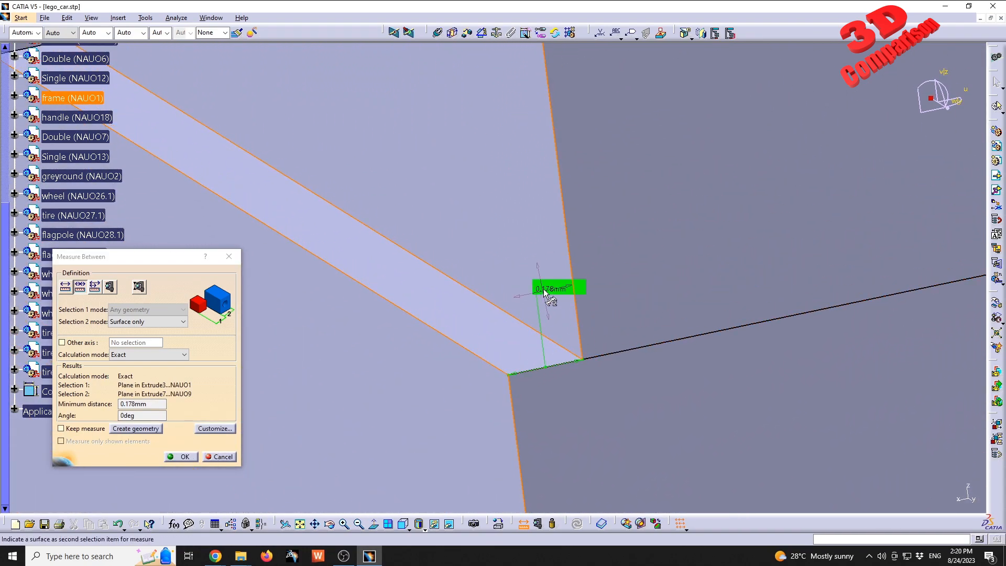
{"action": "left_click", "coordinate": [220, 456]}
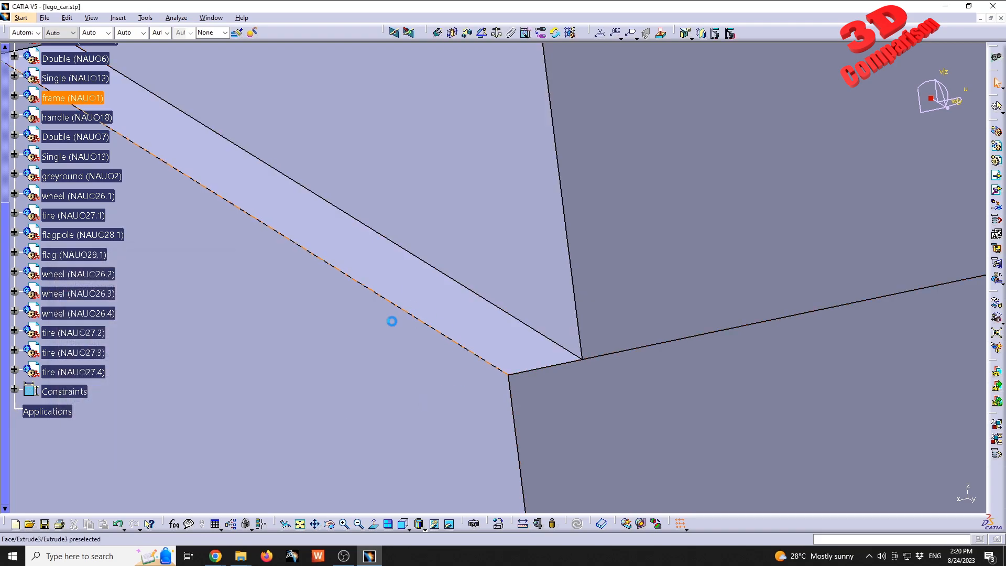
- Color the fixed frame (NAUO1) part green
{"action": "middle_click_drag", "start_coordinate": [490, 249], "coordinate": [532, 498], "text": "ctrl"}
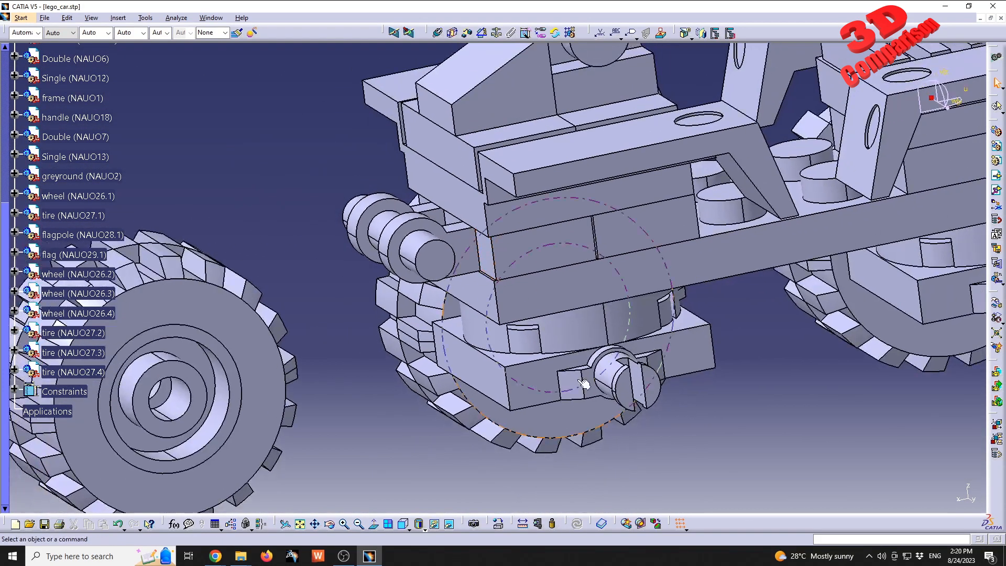
{"action": "middle_click_drag", "start_coordinate": [673, 274], "coordinate": [521, 375]}
{"action": "left_click", "coordinate": [527, 362]}
{"action": "scroll", "coordinate": [205, 173], "scroll_direction": "up", "scroll_amount": 5}
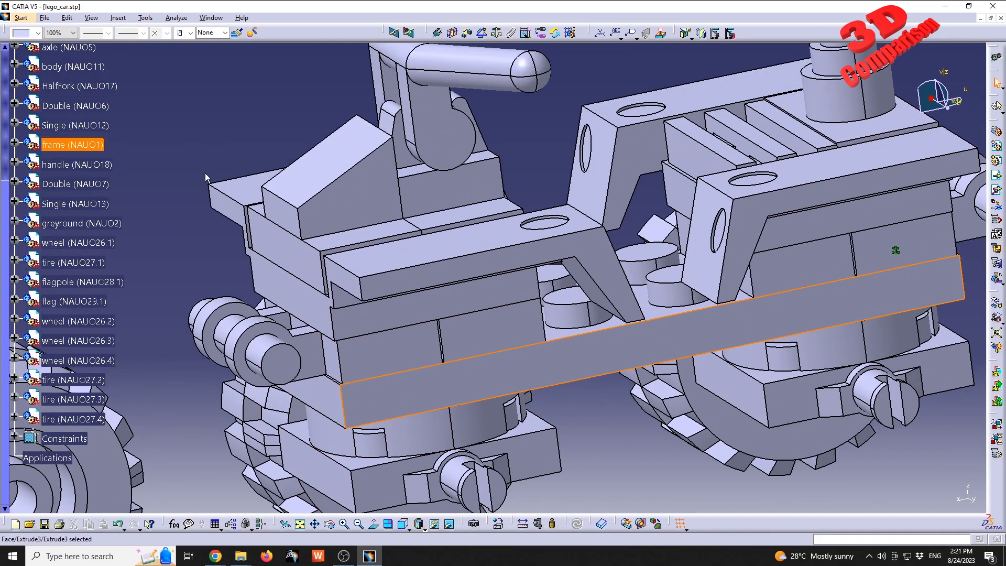
{"action": "middle_click_drag", "start_coordinate": [619, 441], "coordinate": [583, 415]}
{"action": "left_click", "coordinate": [584, 416]}
{"action": "left_click", "coordinate": [72, 193]}
{"action": "left_click", "coordinate": [38, 33]}
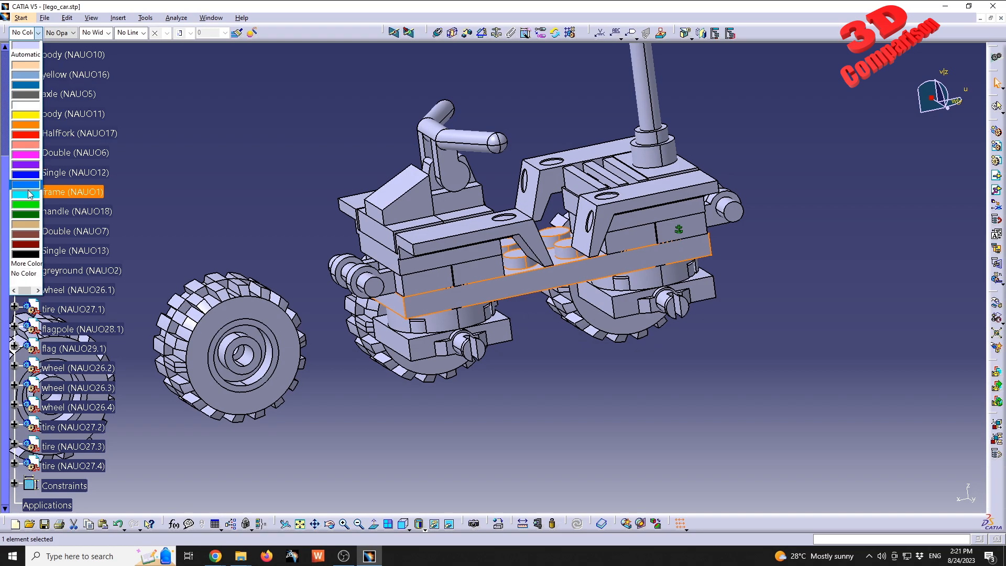
{"action": "left_click", "coordinate": [30, 206]}
{"action": "left_click", "coordinate": [523, 384]}
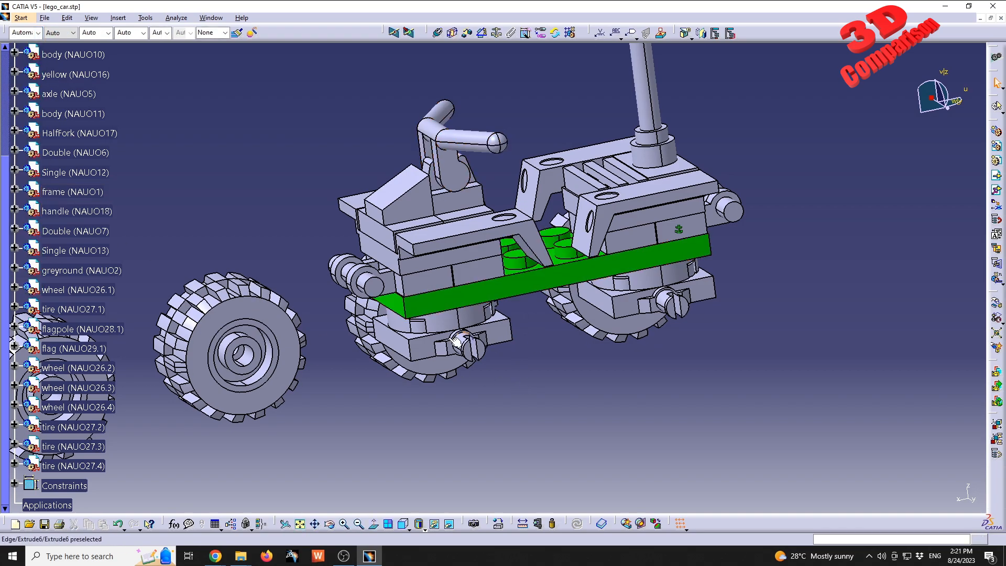
- Add a Coincidence constraint to align the end of the brick resting on the frame with the frame's end, and update the assembly
{"action": "mouse_move", "coordinate": [485, 299]}
{"action": "middle_mouse_down"}
{"action": "mouse_move", "coordinate": [502, 310]}
{"action": "mouse_move", "coordinate": [492, 350]}
{"action": "mouse_move", "coordinate": [499, 286]}
{"action": "middle_mouse_up"}
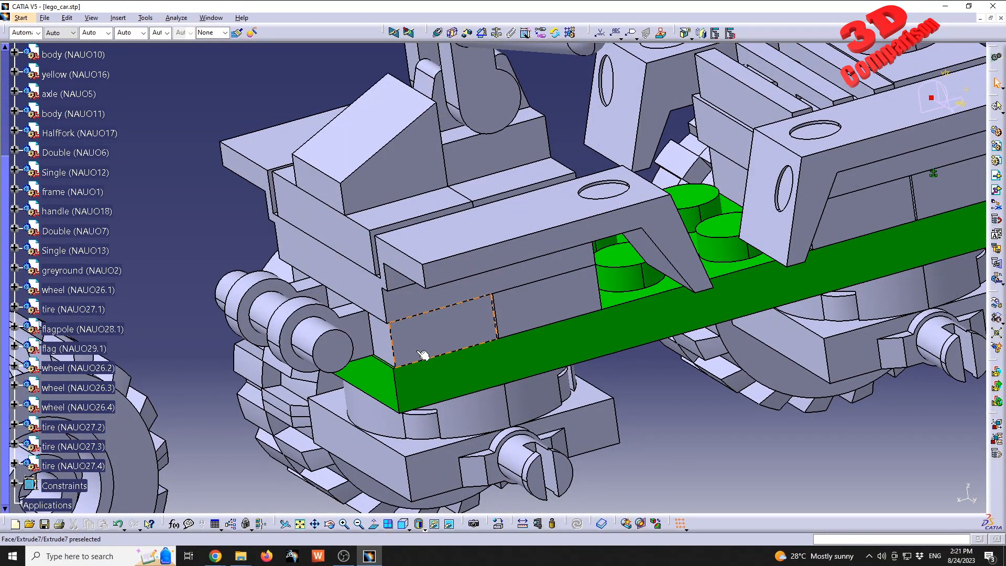
{"action": "middle_click_drag", "start_coordinate": [479, 353], "coordinate": [445, 225]}
{"action": "middle_click_drag", "start_coordinate": [382, 285], "coordinate": [555, 265]}
{"action": "middle_click_drag", "start_coordinate": [491, 266], "coordinate": [559, 326]}
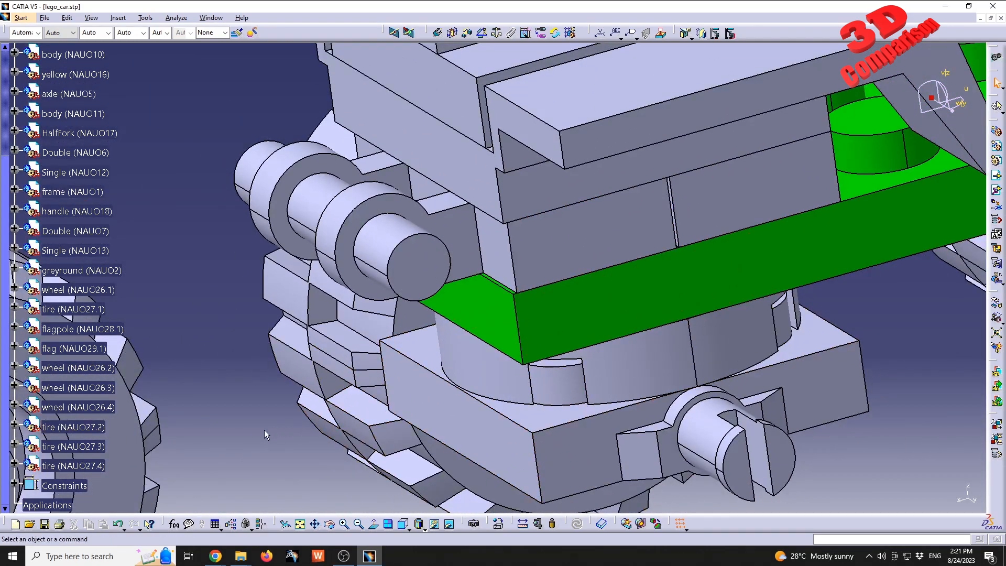
{"action": "left_click", "coordinate": [441, 34]}
{"action": "middle_click_drag", "start_coordinate": [557, 272], "coordinate": [495, 348]}
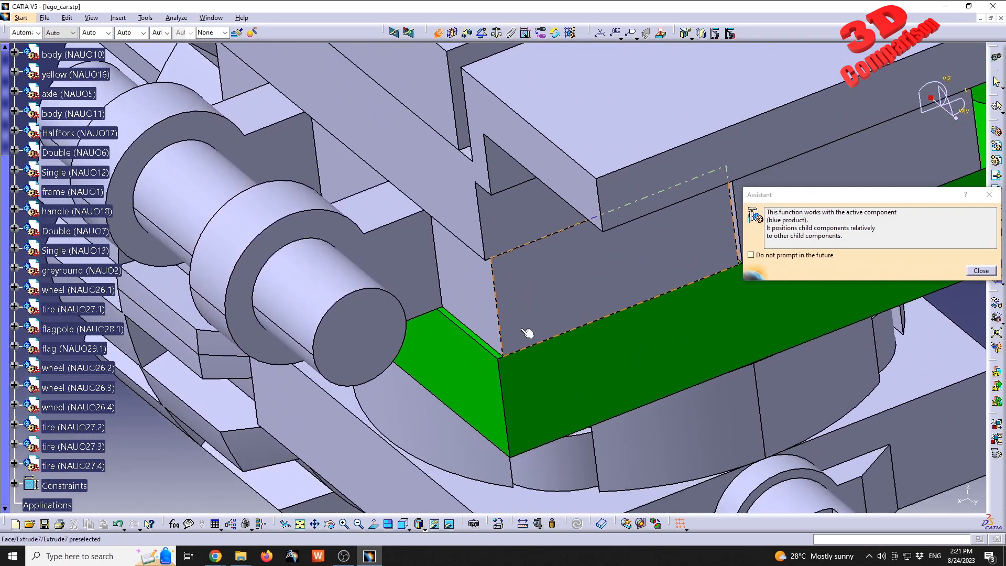
{"action": "left_click", "coordinate": [496, 347]}
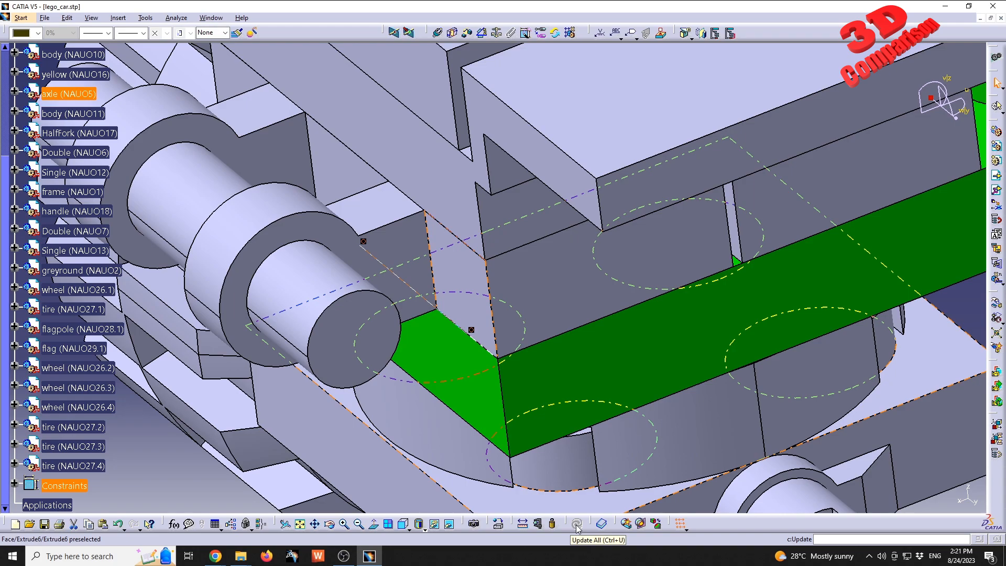
- Examine the Assembly Design update mode settings in the program options
{"action": "left_click", "coordinate": [145, 17]}
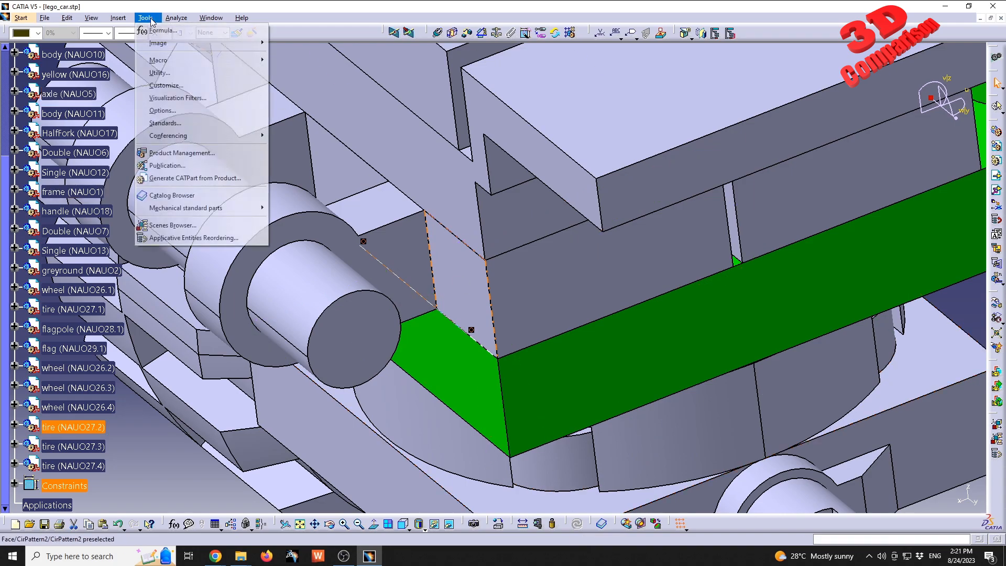
{"action": "left_click", "coordinate": [174, 112]}
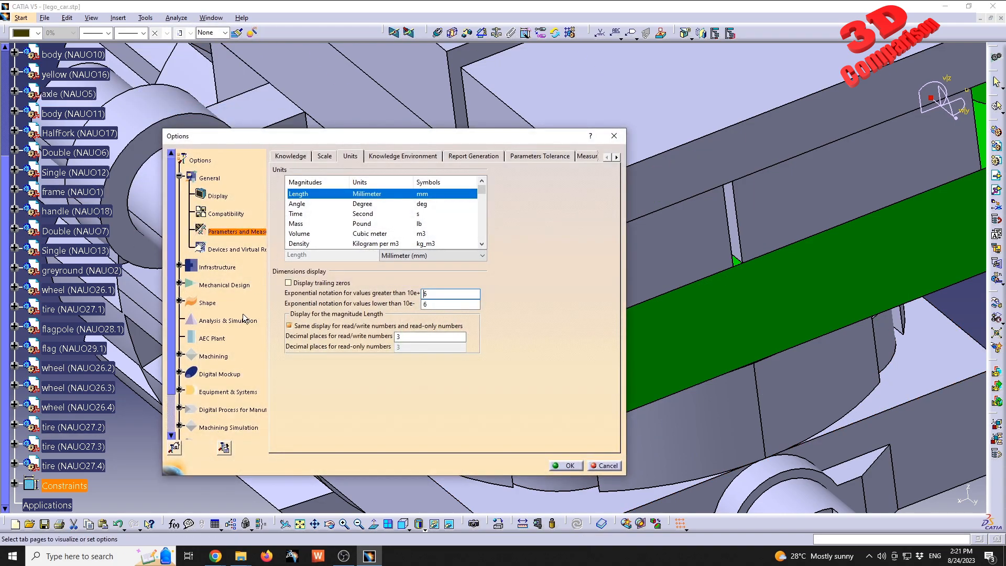
{"action": "left_click", "coordinate": [180, 285]}
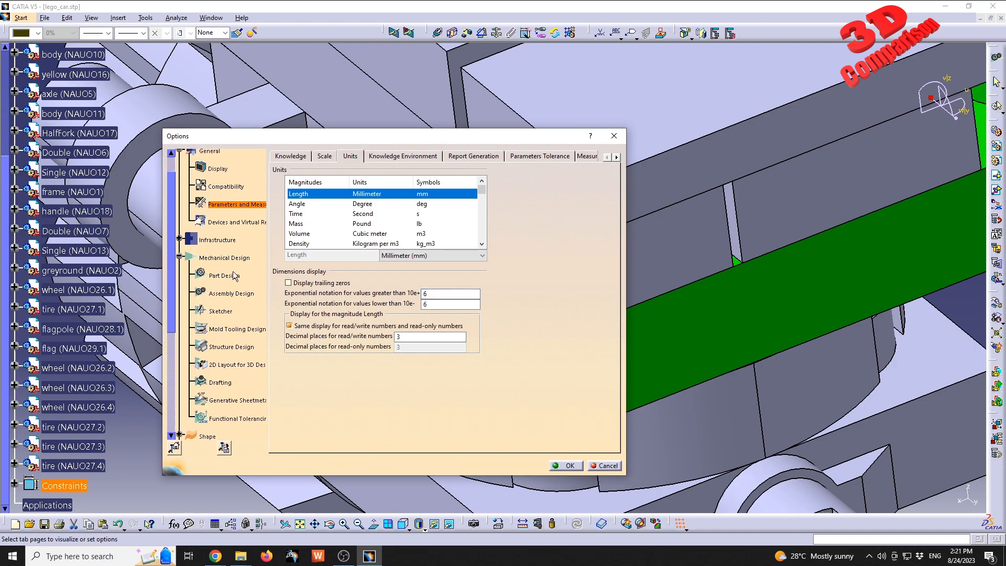
{"action": "left_click", "coordinate": [230, 294]}
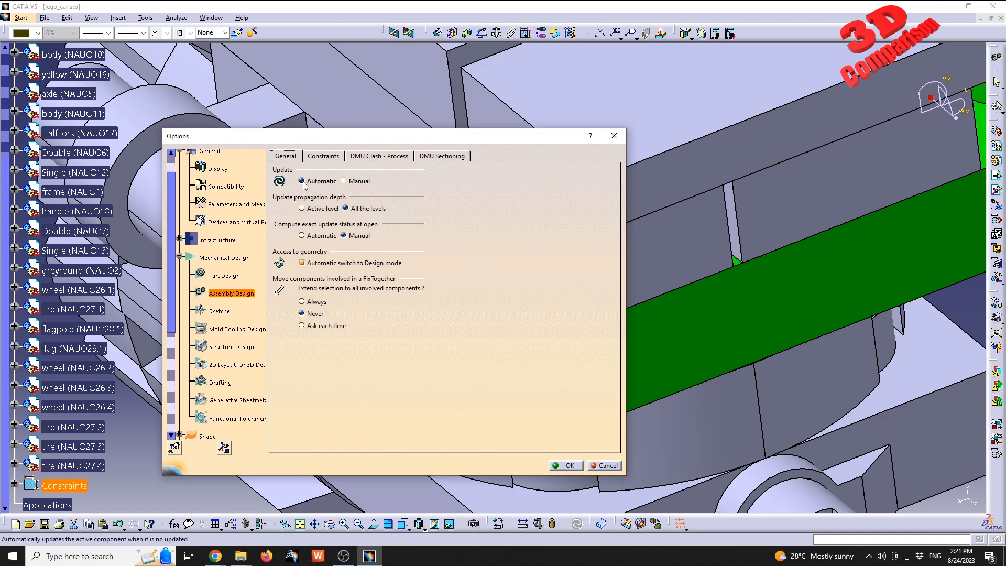
{"action": "left_click", "coordinate": [623, 138]}
- Test whether the brick resting on the frame can still move along the Y axis using Manipulation with respect to constraints
{"action": "middle_click_drag", "start_coordinate": [541, 320], "coordinate": [483, 229]}
{"action": "key", "text": "Escape"}
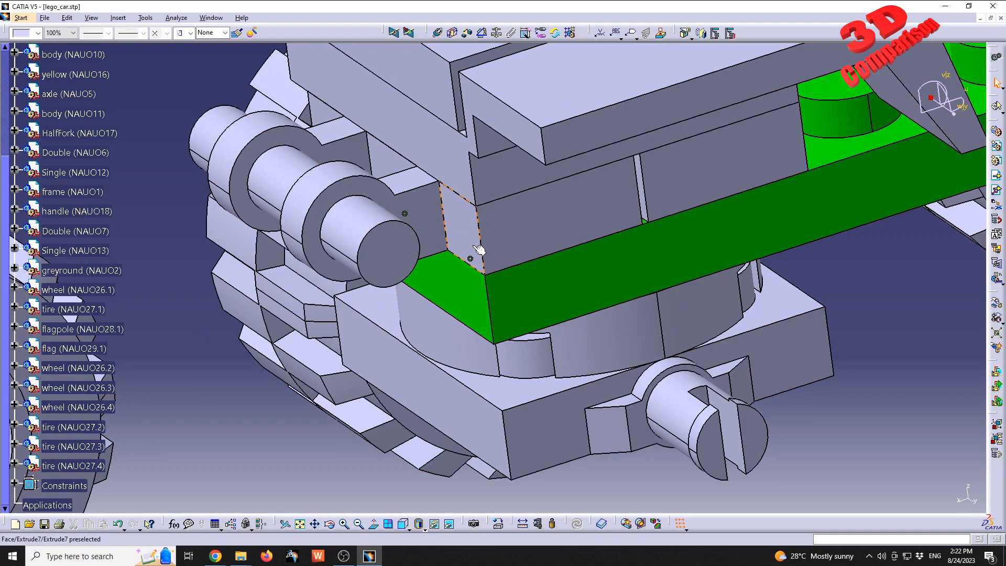
{"action": "middle_click_drag", "start_coordinate": [533, 277], "coordinate": [643, 413]}
{"action": "left_click", "coordinate": [643, 413]}
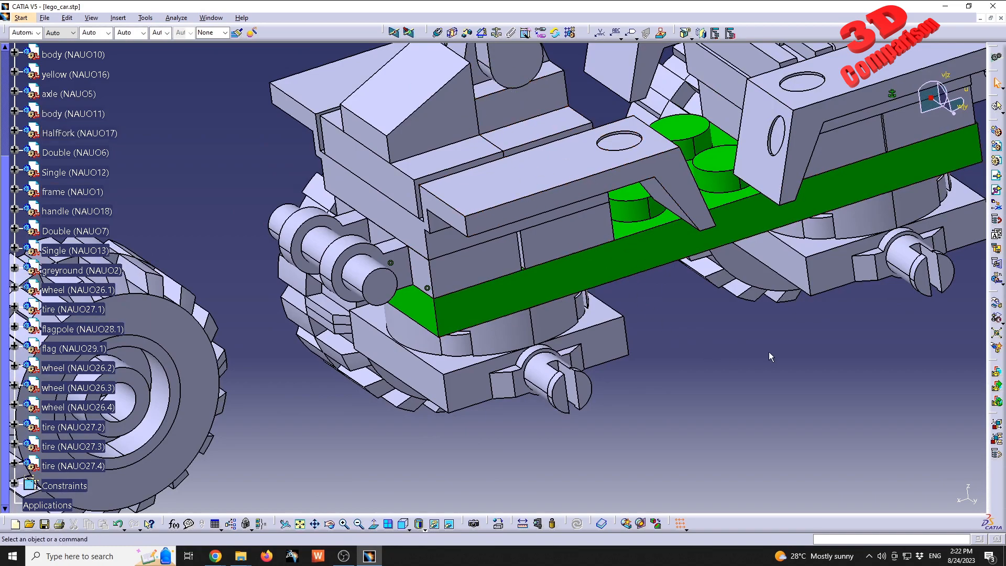
{"action": "left_click", "coordinate": [997, 305]}
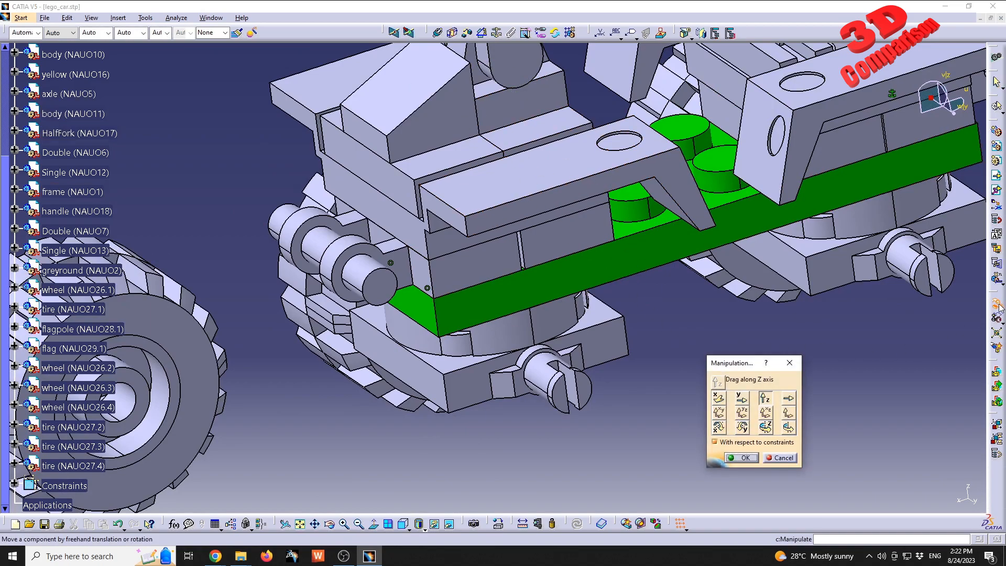
{"action": "middle_click_drag", "start_coordinate": [715, 301], "coordinate": [642, 341]}
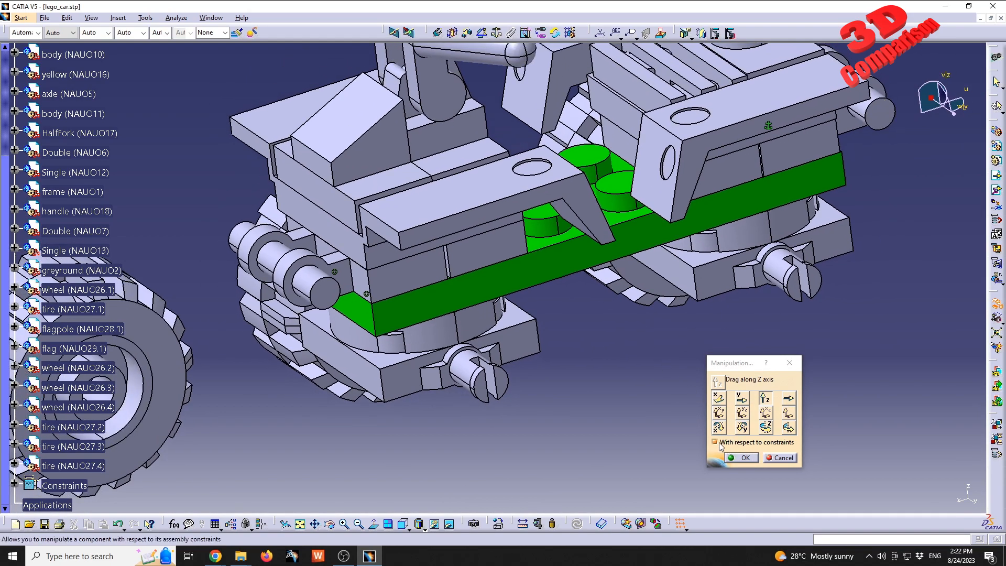
{"action": "left_click", "coordinate": [742, 398]}
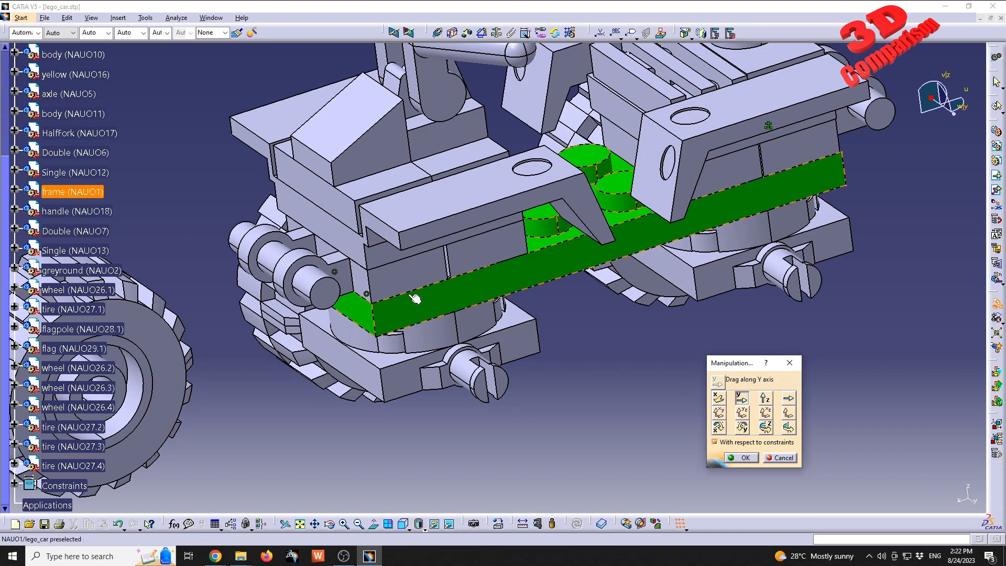
{"action": "left_click_drag", "start_coordinate": [401, 289], "coordinate": [449, 301]}
{"action": "left_click", "coordinate": [791, 458]}
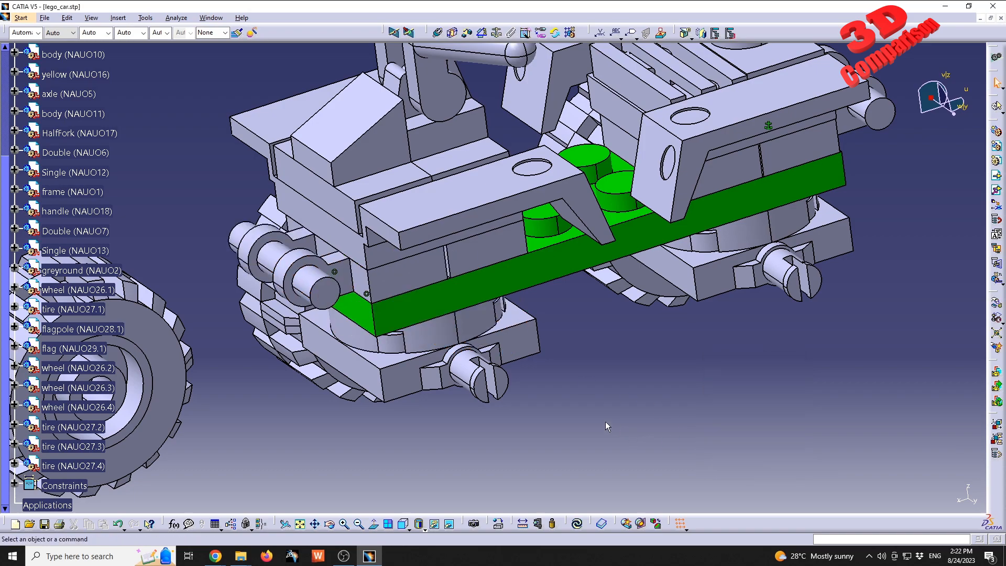
- Add a Coincidence constraint between the frame's long side face and the DoubleBar (NAUO9) side face, with orientation Same
{"action": "scroll", "coordinate": [466, 336], "scroll_direction": "up", "scroll_amount": 5}
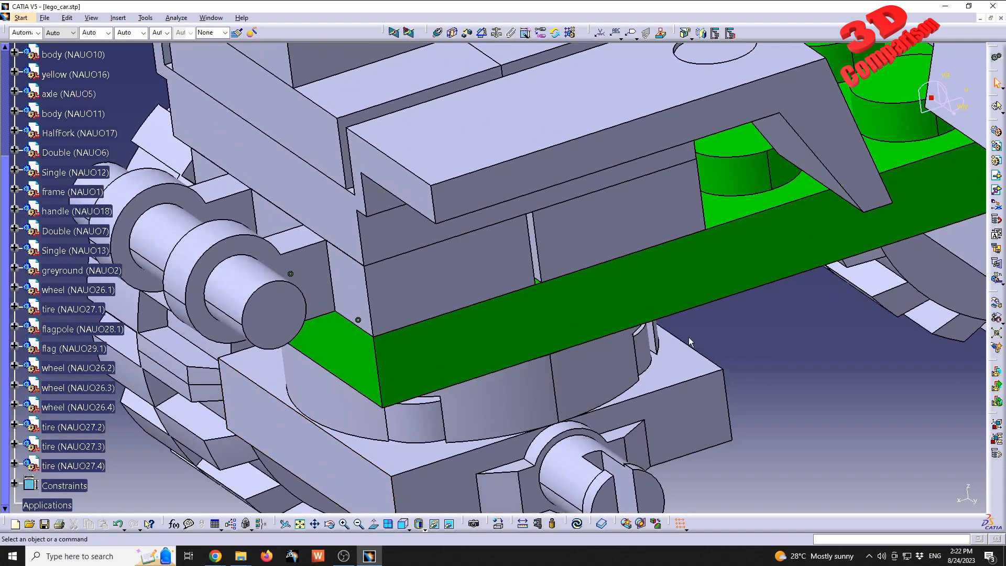
{"action": "left_click", "coordinate": [438, 32]}
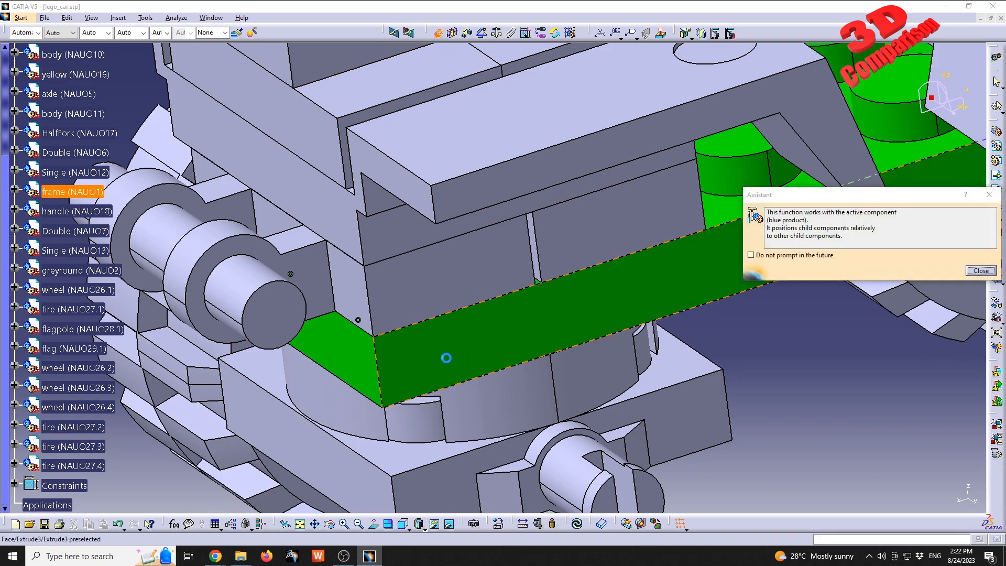
{"action": "scroll", "coordinate": [443, 358], "scroll_direction": "up", "scroll_amount": 3}
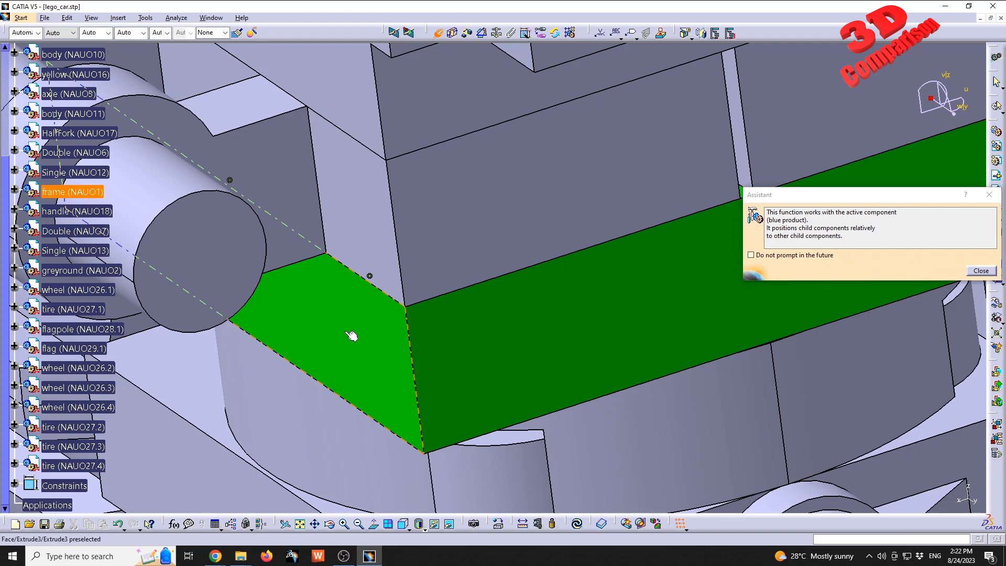
{"action": "left_click", "coordinate": [499, 334]}
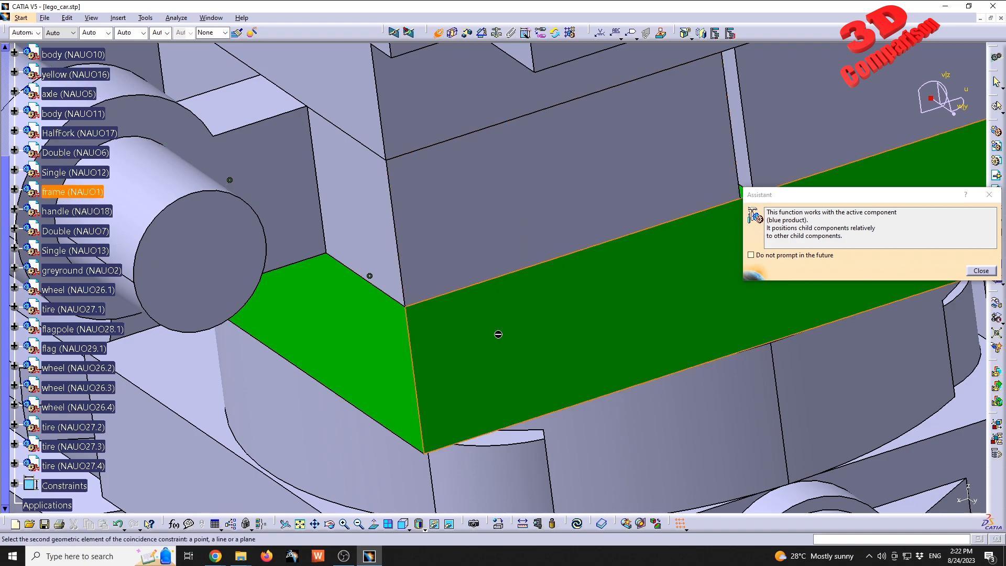
{"action": "left_click", "coordinate": [493, 231]}
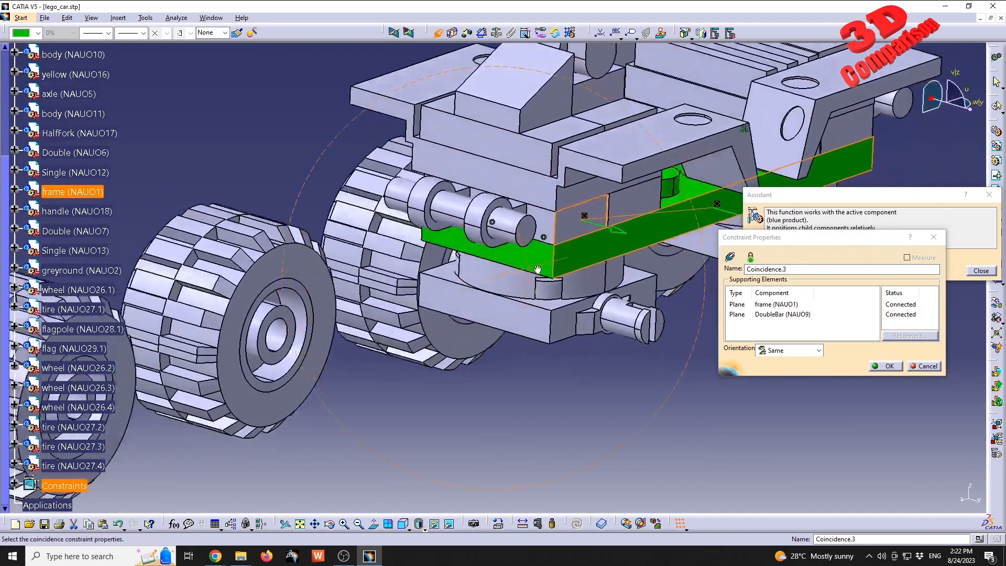
{"action": "middle_click_drag", "start_coordinate": [620, 237], "coordinate": [450, 318]}
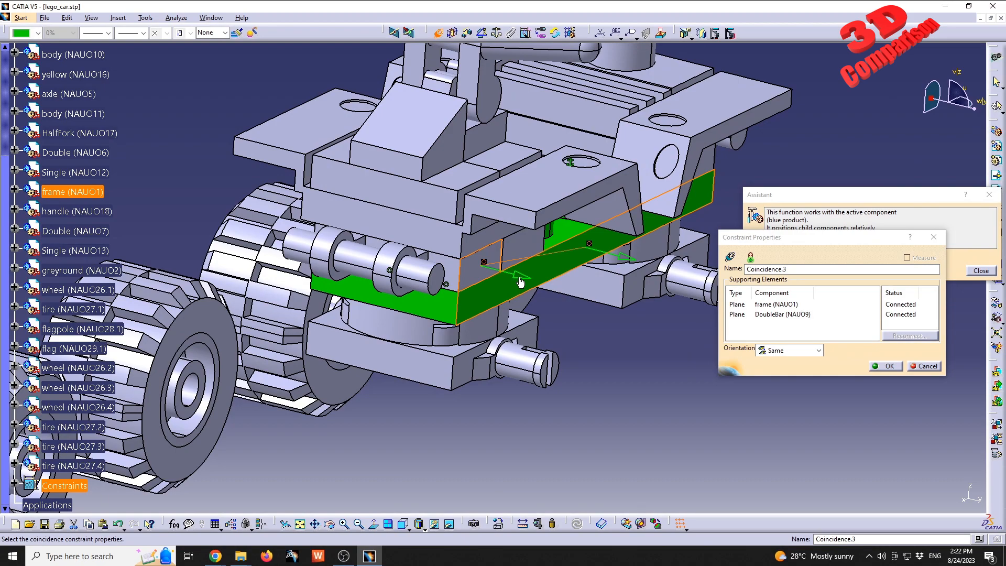
{"action": "left_click", "coordinate": [888, 366]}
- Test the DoubleBar (NAUO9) part's remaining translation along the Y, X and Z axes using Manipulation with respect to constraints
{"action": "middle_click_drag", "start_coordinate": [524, 309], "coordinate": [504, 311]}
{"action": "left_click", "coordinate": [997, 303]}
{"action": "left_click", "coordinate": [741, 399]}
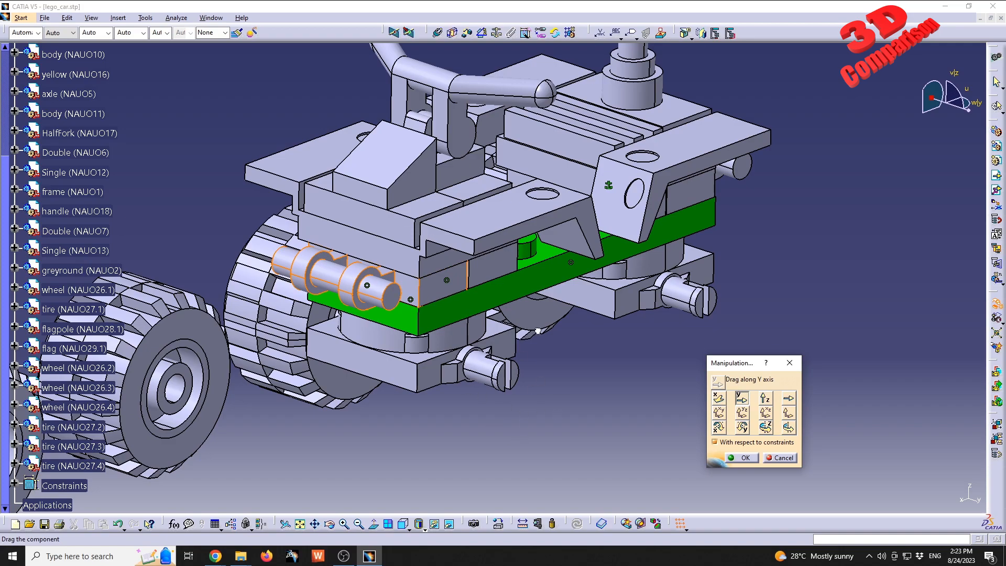
{"action": "left_click", "coordinate": [718, 399]}
{"action": "left_click", "coordinate": [765, 400]}
- Try rotating the DoubleBar (NAUO9) part around the Y axis with respect to constraints, without keeping the rotation
{"action": "left_click", "coordinate": [749, 428]}
{"action": "left_click_drag", "start_coordinate": [353, 434], "coordinate": [545, 281]}
{"action": "mouse_move", "coordinate": [483, 327]}
{"action": "middle_mouse_down", "text": "ctrl"}
{"action": "mouse_move", "coordinate": [488, 348]}
{"action": "mouse_move", "coordinate": [481, 321]}
{"action": "middle_mouse_up", "text": "ctrl"}
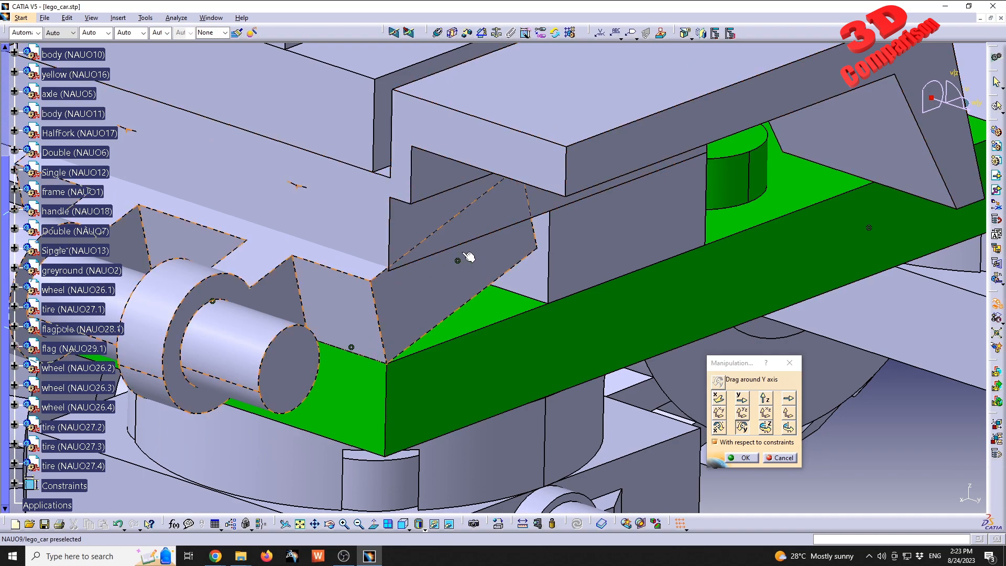
{"action": "left_click_drag", "start_coordinate": [388, 330], "coordinate": [411, 269]}
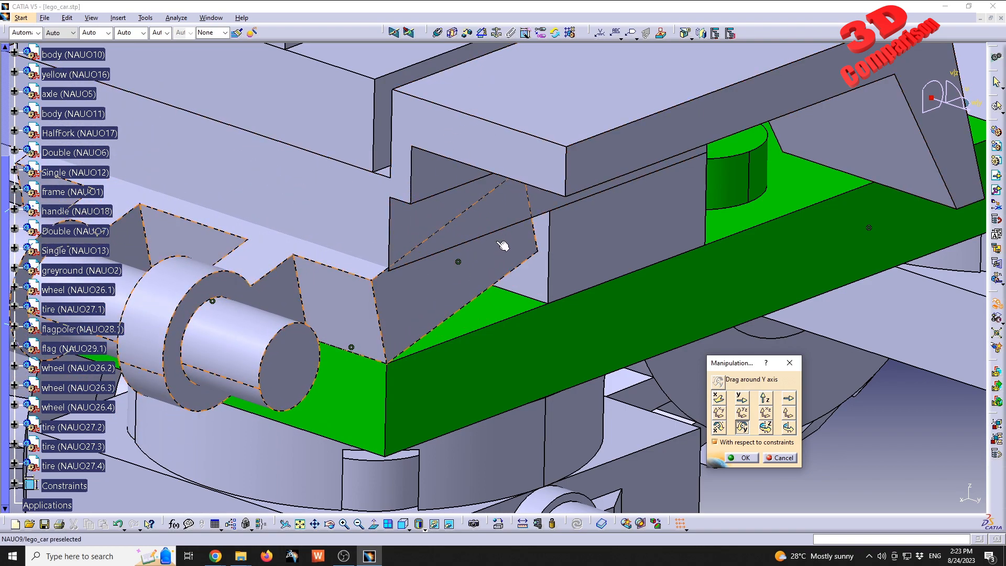
{"action": "left_click_drag", "start_coordinate": [420, 278], "coordinate": [561, 327]}
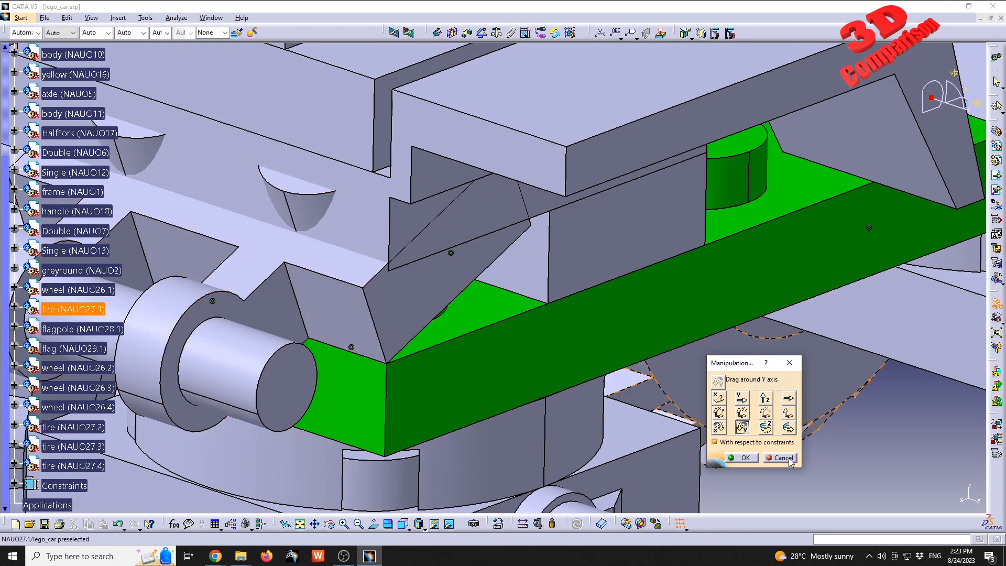
{"action": "left_click", "coordinate": [766, 458]}
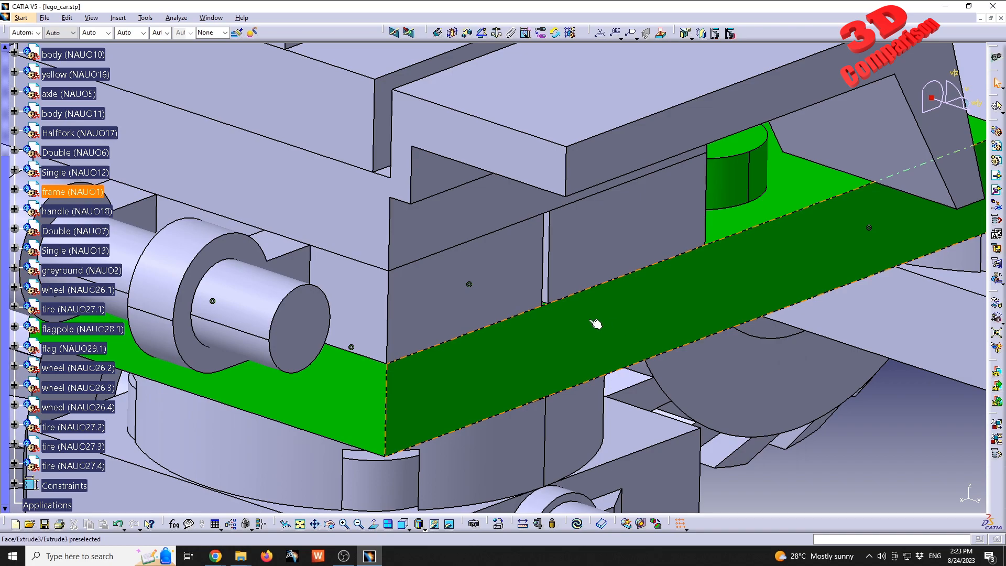
- Add a Coincidence constraint between the lower side edge of the DoubleBar (NAUO9) part and the frame's upper side edge
{"action": "left_click", "coordinate": [438, 32]}
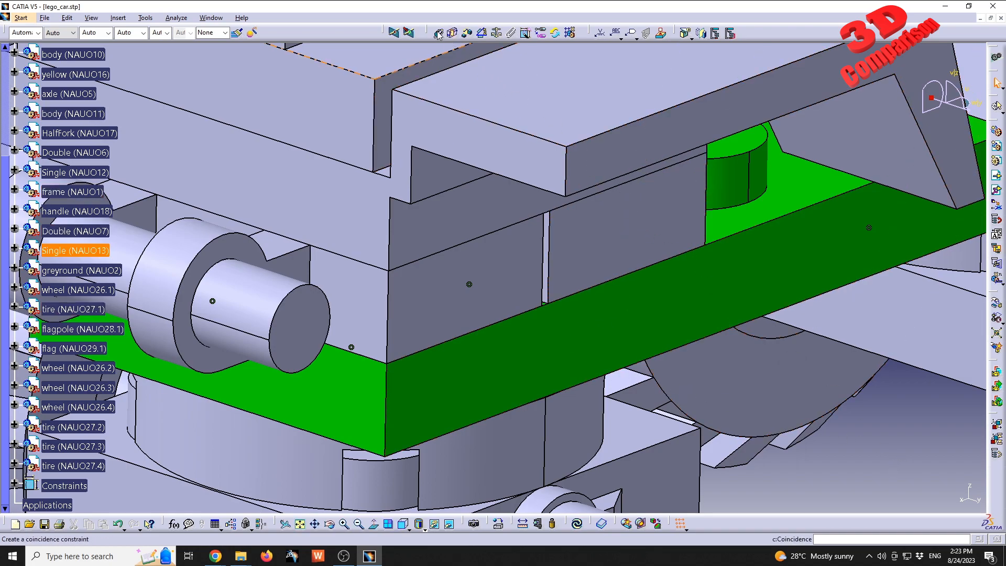
{"action": "left_click", "coordinate": [475, 330]}
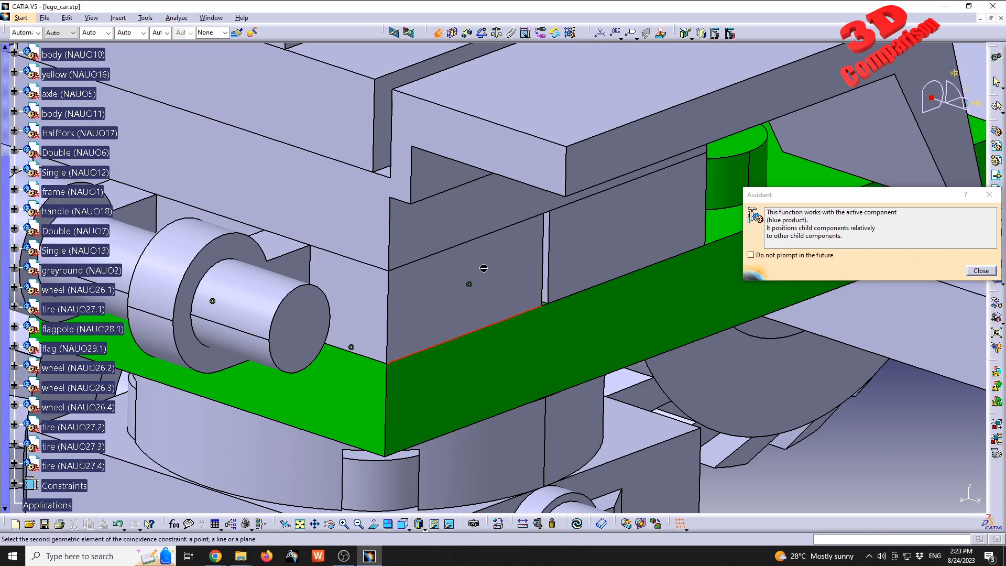
{"action": "left_click", "coordinate": [726, 242]}
{"action": "left_click", "coordinate": [872, 431]}
{"action": "middle_click_drag", "start_coordinate": [871, 409], "coordinate": [707, 408]}
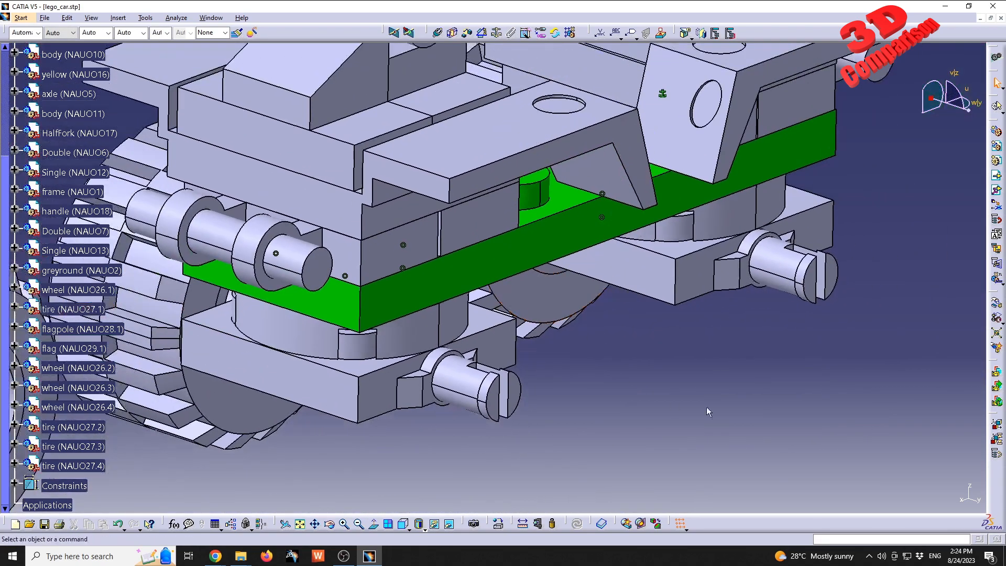
- Test the DoubleBar (NAUO9) part's remaining rotation about the Y, Z and X axes using Manipulation, without keeping any movement
{"action": "left_click", "coordinate": [996, 304]}
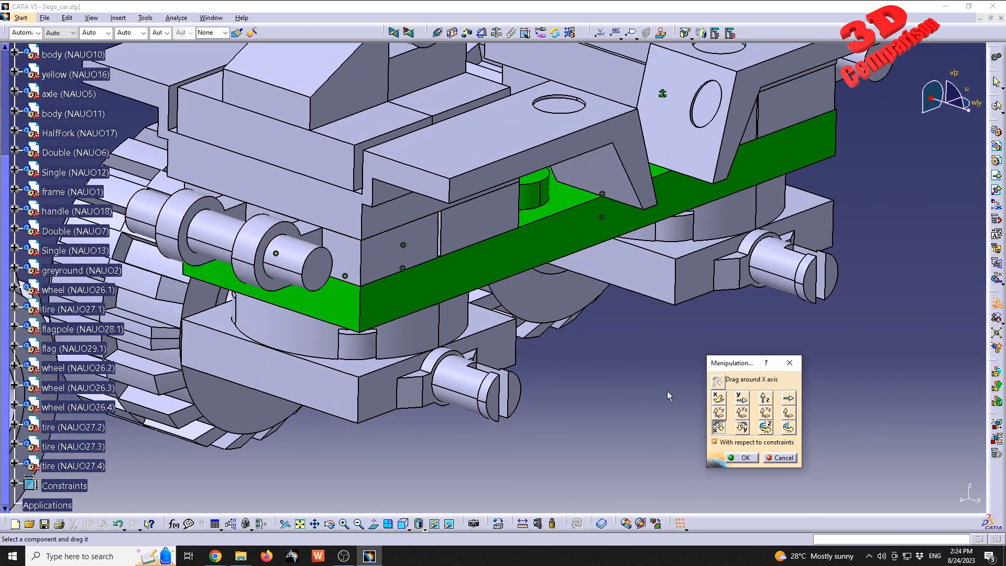
{"action": "left_click", "coordinate": [743, 429]}
{"action": "left_click_drag", "start_coordinate": [379, 272], "coordinate": [386, 247]}
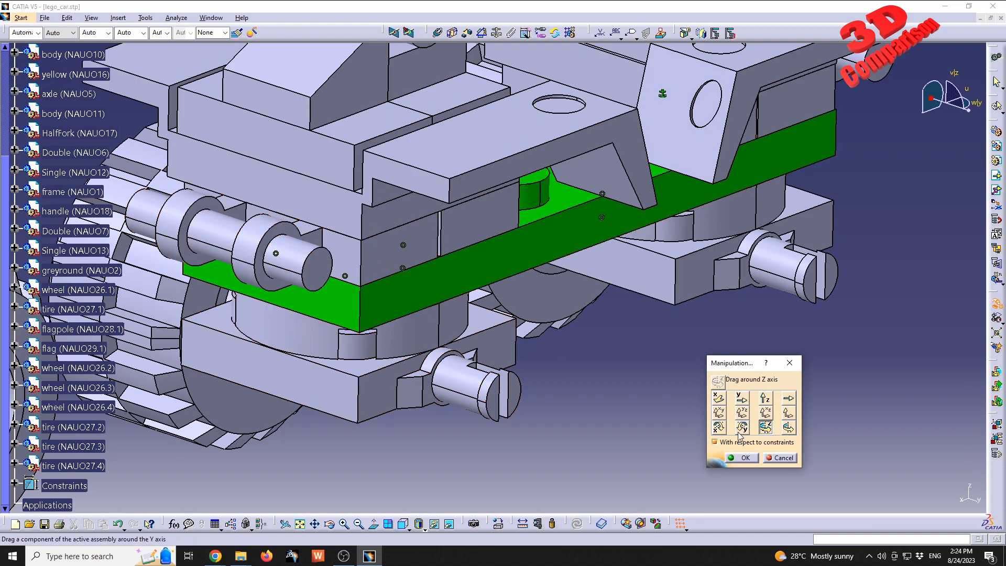
{"action": "left_click", "coordinate": [789, 427]}
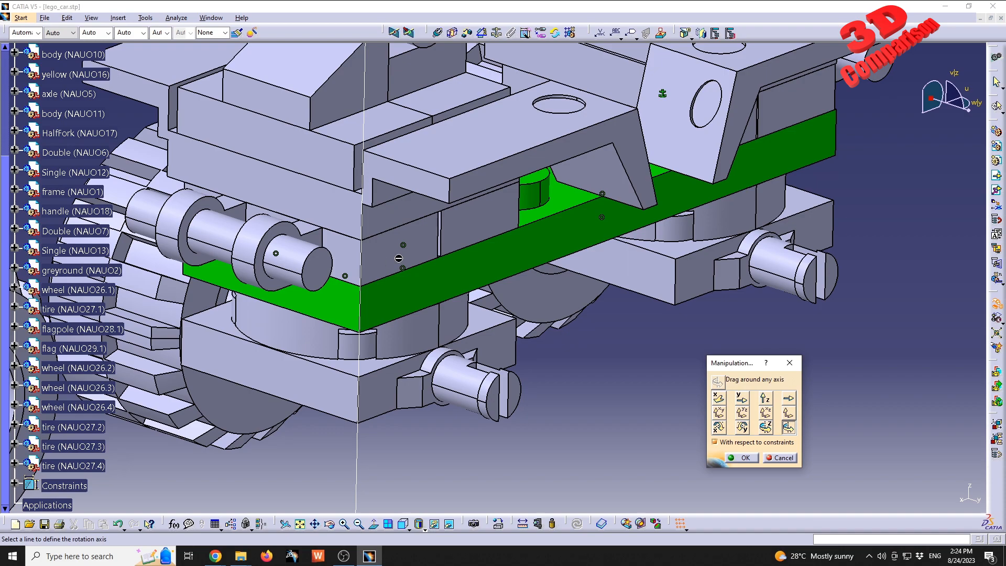
{"action": "left_click", "coordinate": [766, 427]}
{"action": "left_click", "coordinate": [722, 426]}
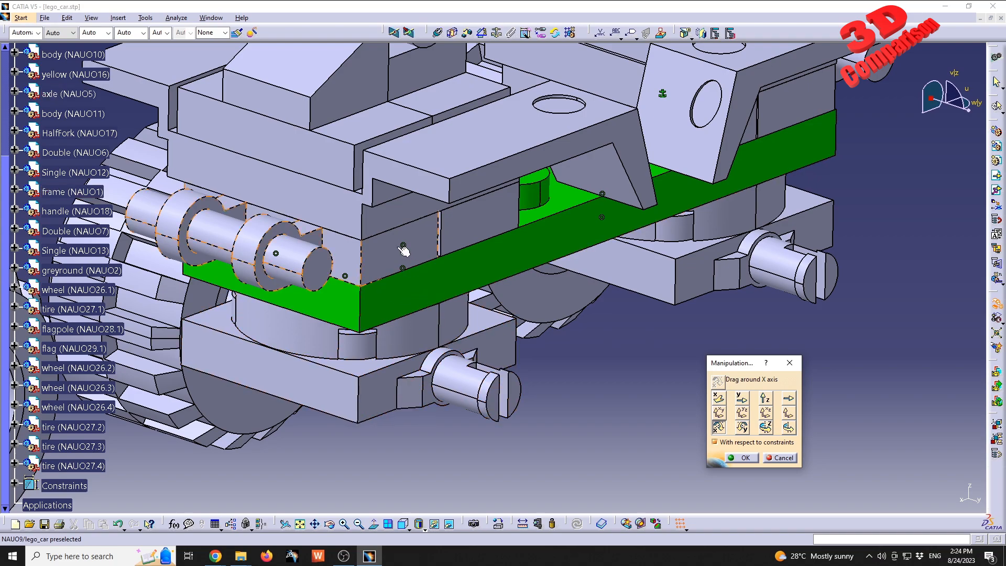
{"action": "left_click", "coordinate": [780, 457]}
- Hide the DoubleBar (NAUO9) part while a new Coincidence constraint is active, exposing the underside of the body above it
{"action": "middle_click_drag", "start_coordinate": [489, 310], "coordinate": [529, 378]}
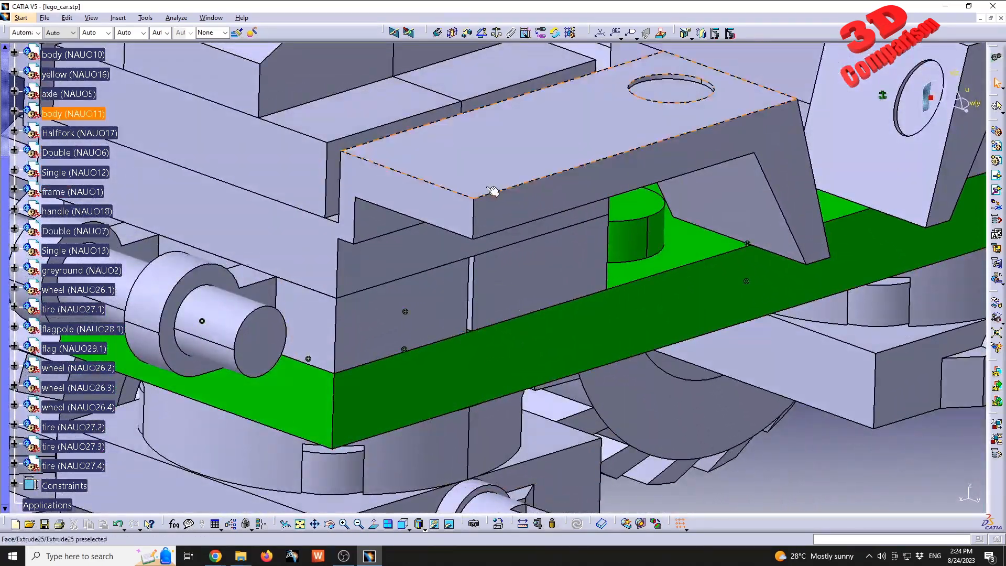
{"action": "left_click", "coordinate": [438, 33]}
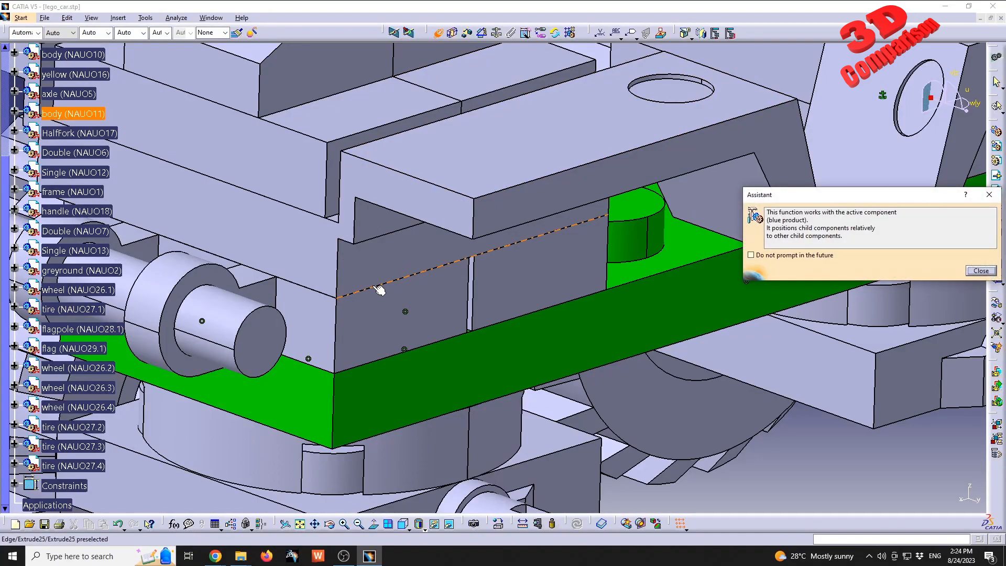
{"action": "middle_click_drag", "start_coordinate": [433, 303], "coordinate": [511, 263]}
{"action": "middle_click_drag", "start_coordinate": [439, 290], "coordinate": [465, 265]}
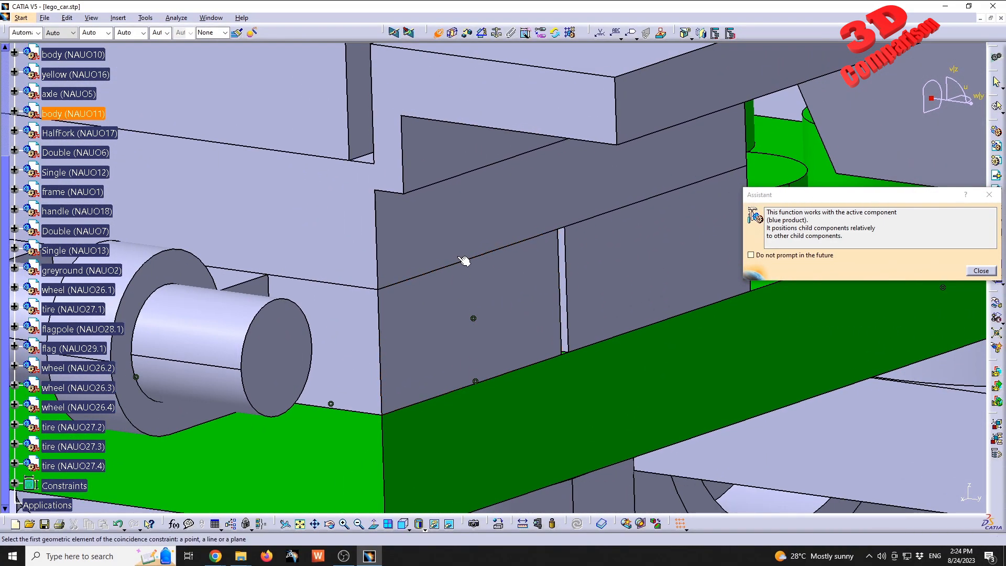
{"action": "right_click", "coordinate": [466, 287]}
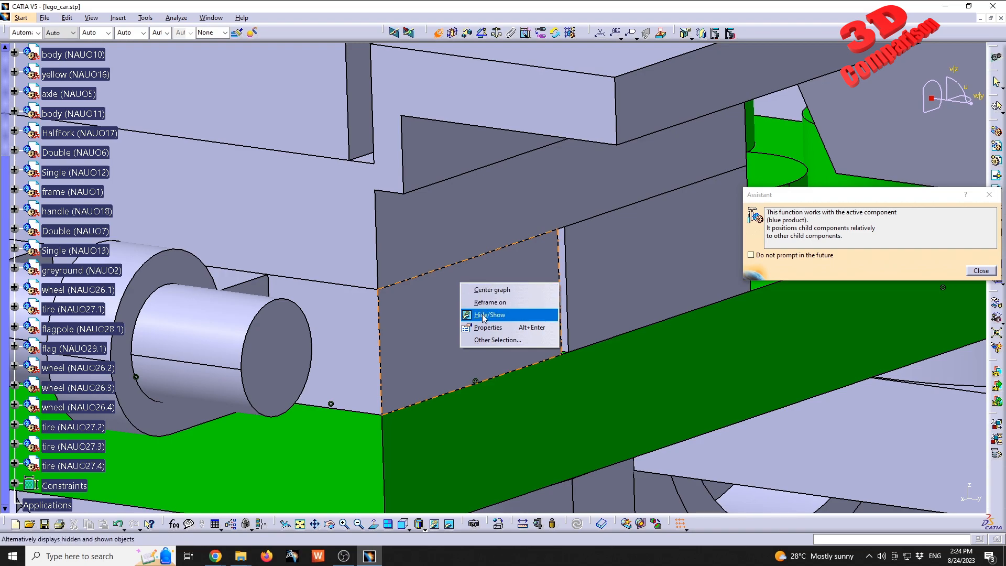
{"action": "left_click", "coordinate": [467, 312]}
- Add a Coincidence constraint between the lower side edge of the body (NAUO11) part and the hidden DoubleBar (NAUO9) part's lower side edge
{"action": "middle_click_drag", "start_coordinate": [460, 305], "coordinate": [525, 262]}
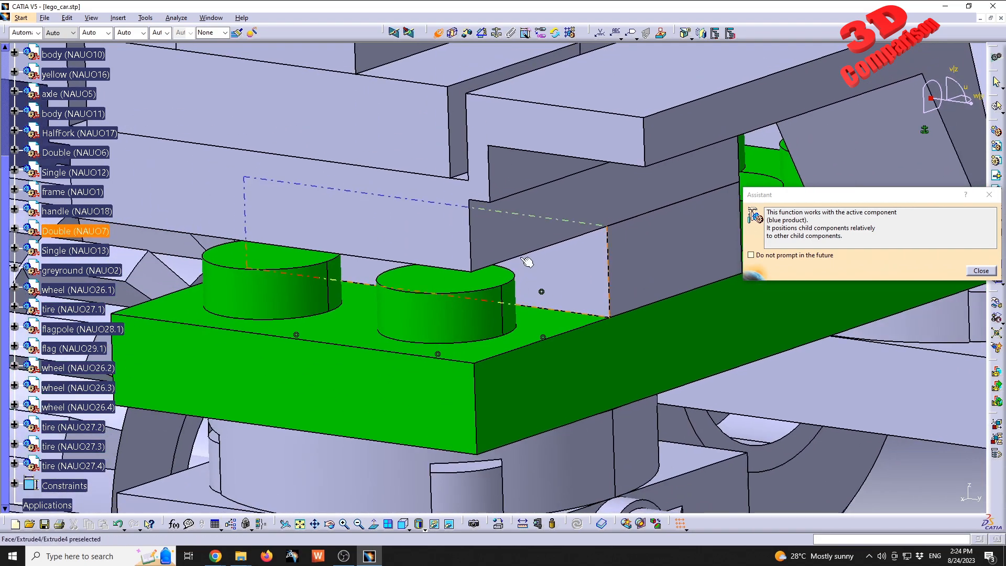
{"action": "left_click", "coordinate": [523, 252]}
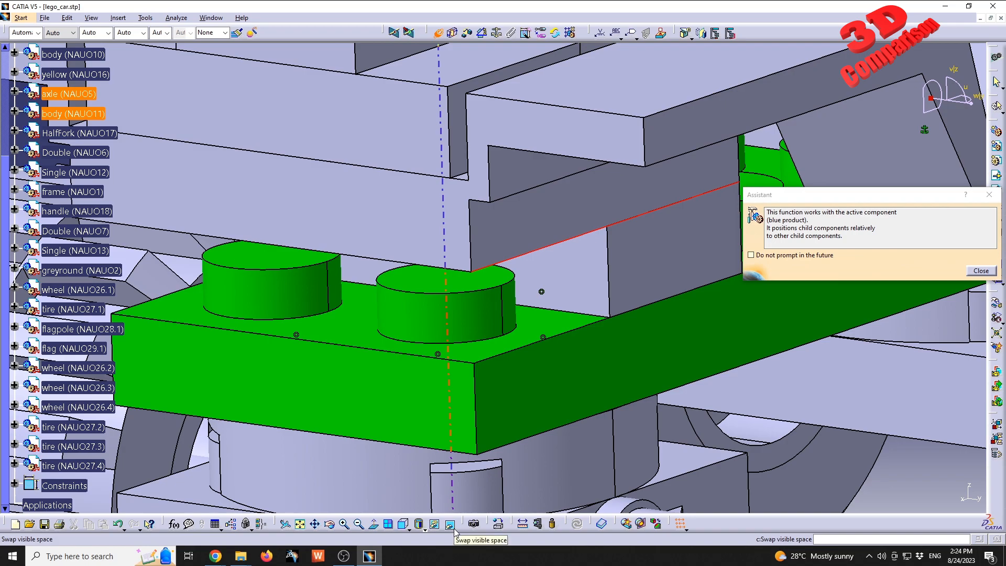
{"action": "left_click", "coordinate": [451, 528]}
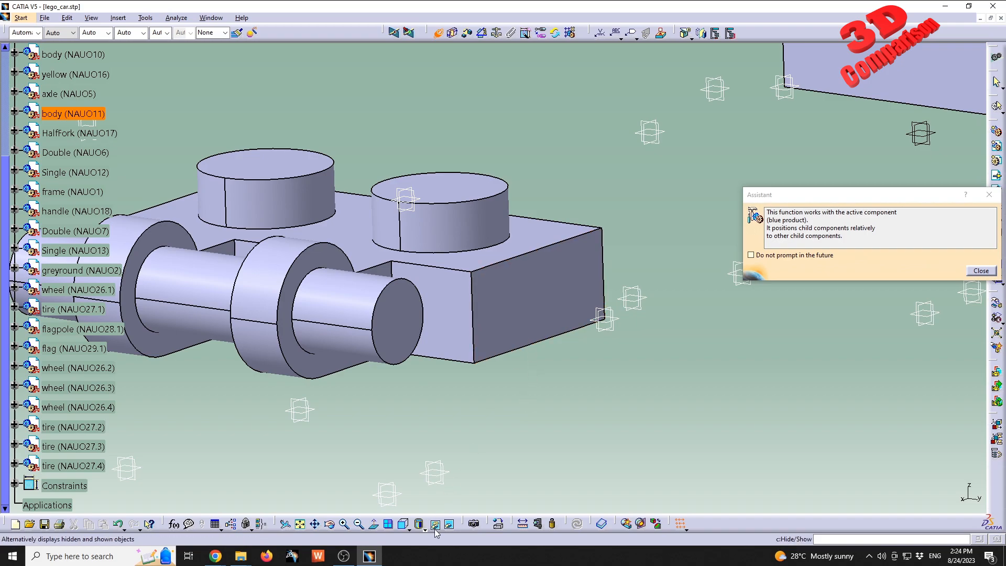
{"action": "middle_click_drag", "start_coordinate": [556, 303], "coordinate": [493, 389]}
{"action": "left_click", "coordinate": [487, 323]}
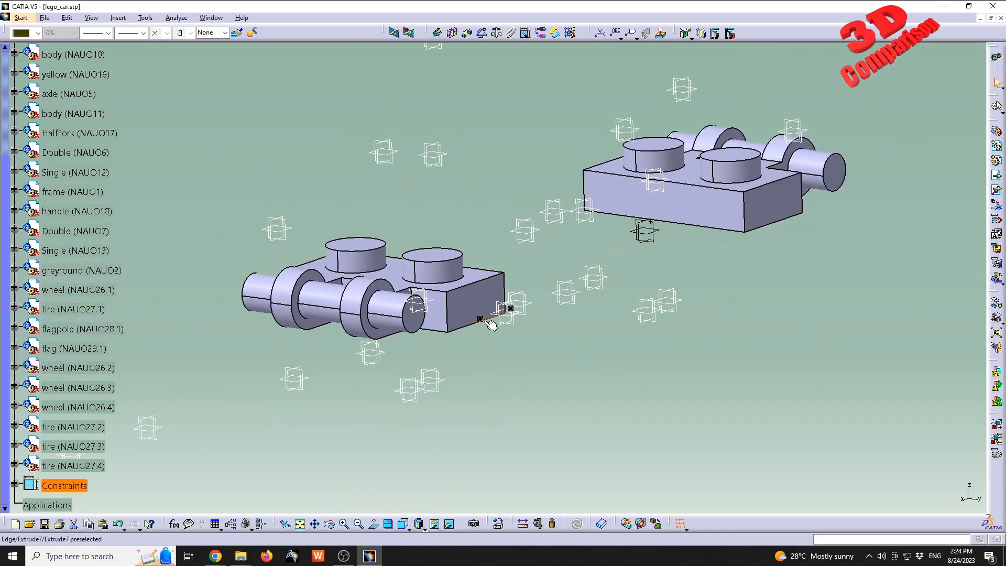
- Return to the visible space and hide the body (NAUO11) part, exposing the frame's front end
{"action": "left_click", "coordinate": [450, 524]}
{"action": "left_click", "coordinate": [450, 524]}
{"action": "left_click", "coordinate": [449, 525]}
{"action": "right_click", "coordinate": [465, 310]}
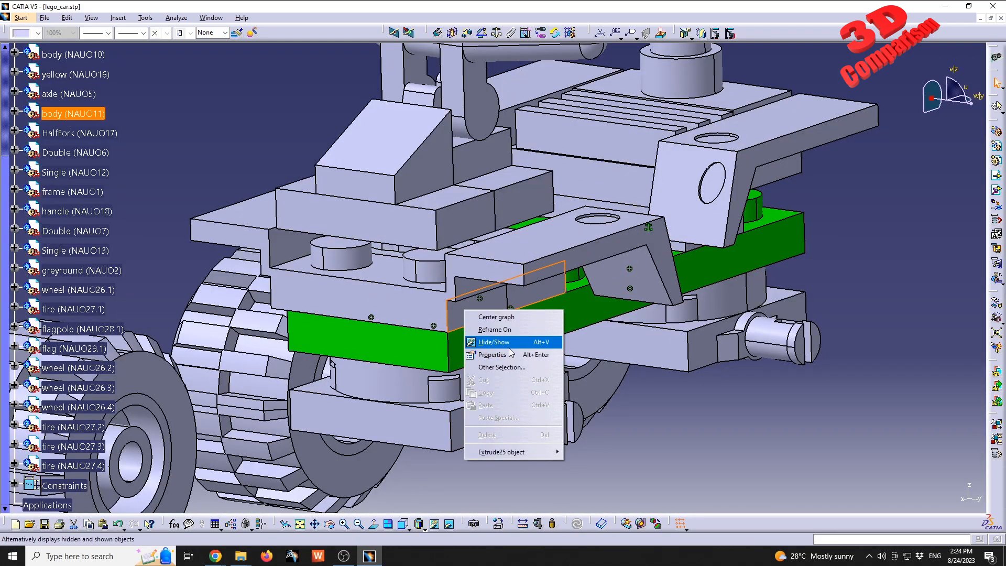
{"action": "left_click", "coordinate": [494, 343]}
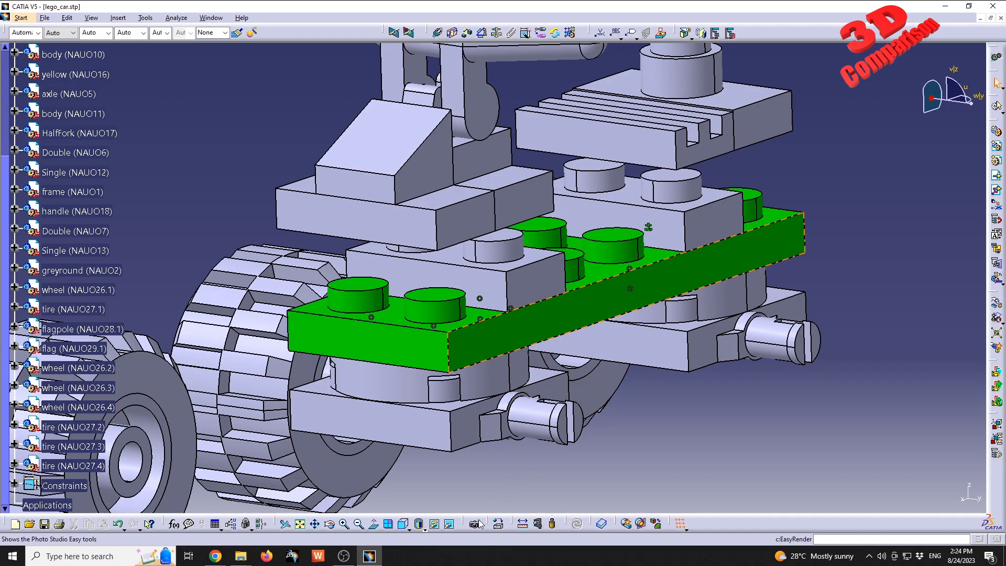
- Try a Coincidence constraint between the frame's upper front edge and an edge of the hidden body (NAUO11) part
{"action": "left_click", "coordinate": [560, 134]}
{"action": "left_click", "coordinate": [438, 33]}
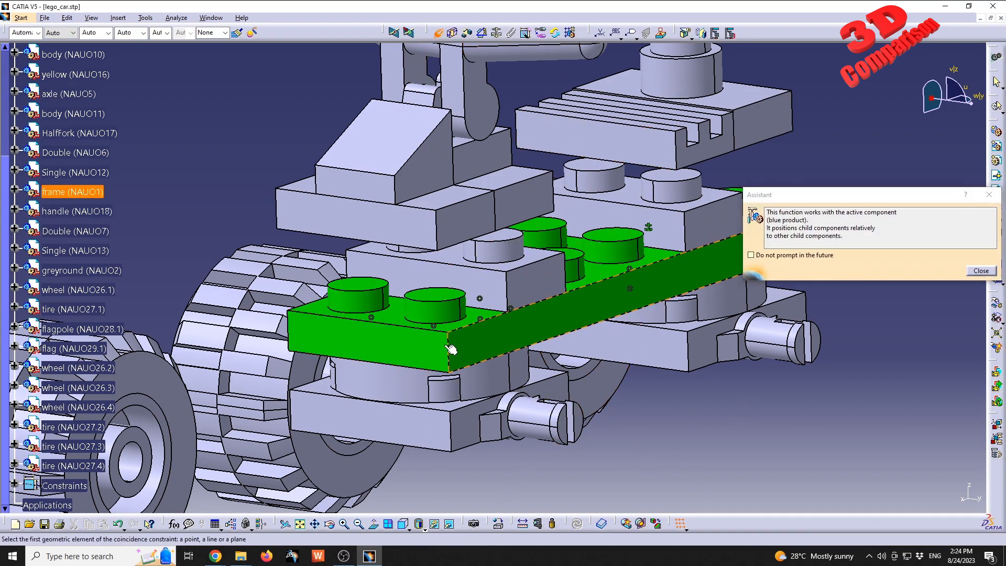
{"action": "middle_click_drag", "start_coordinate": [414, 391], "coordinate": [528, 332]}
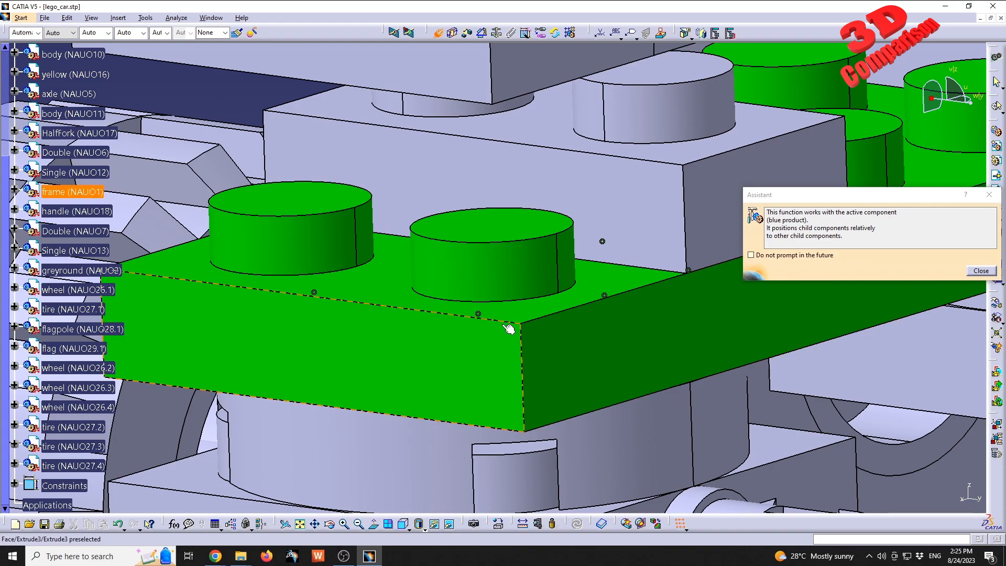
{"action": "left_click", "coordinate": [400, 310]}
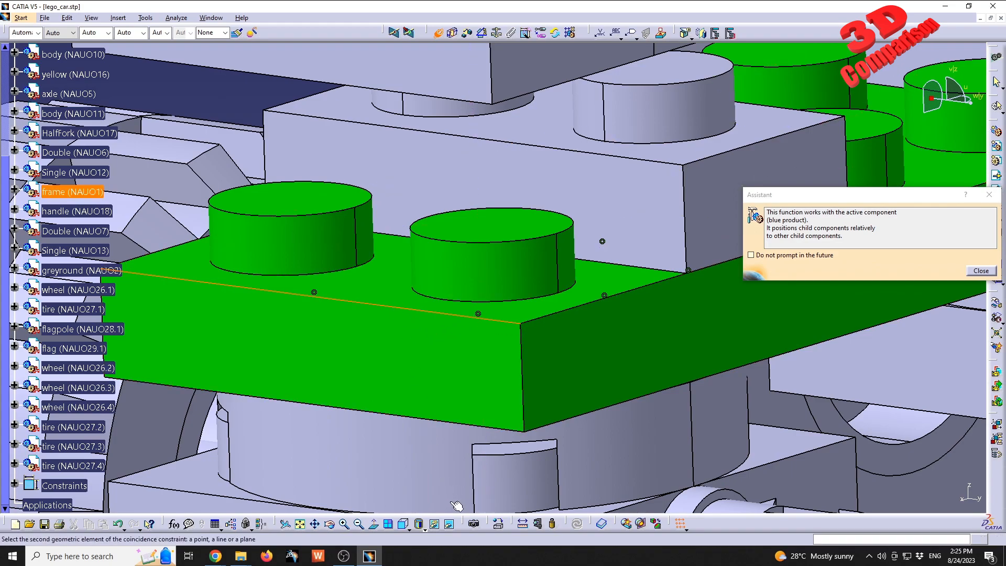
{"action": "left_click", "coordinate": [453, 527]}
{"action": "middle_click_drag", "start_coordinate": [443, 220], "coordinate": [431, 457]}
{"action": "middle_click_drag", "start_coordinate": [474, 398], "coordinate": [487, 158]}
{"action": "middle_click_drag", "start_coordinate": [446, 427], "coordinate": [465, 366]}
{"action": "left_click", "coordinate": [453, 379]}
- Unhide the body (NAUO11) part, and undo both this visibility change and the constraint to the frame's front edge
{"action": "right_click", "coordinate": [452, 337]}
{"action": "left_click", "coordinate": [487, 370]}
{"action": "left_click", "coordinate": [449, 524]}
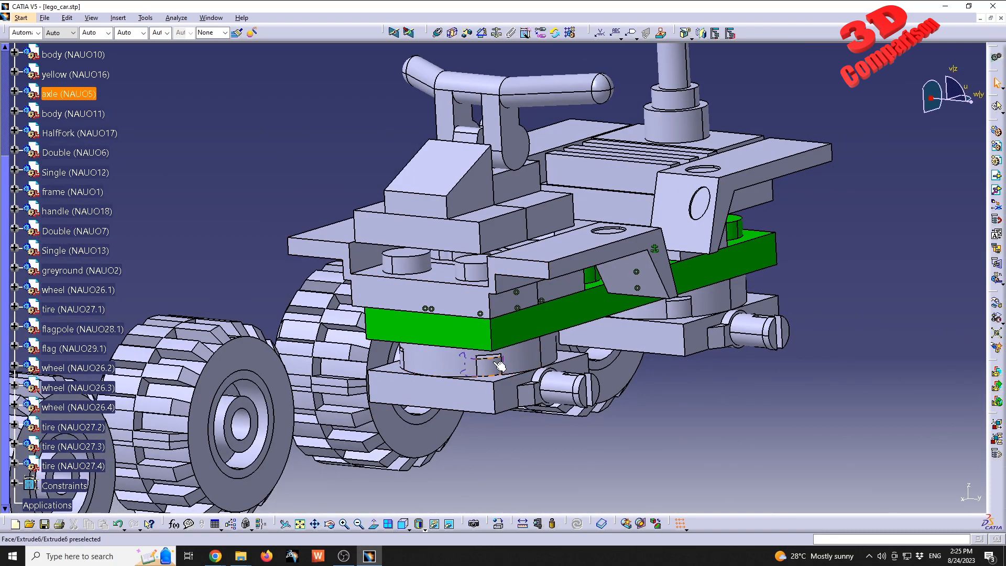
{"action": "key", "text": "ctrl+z"}
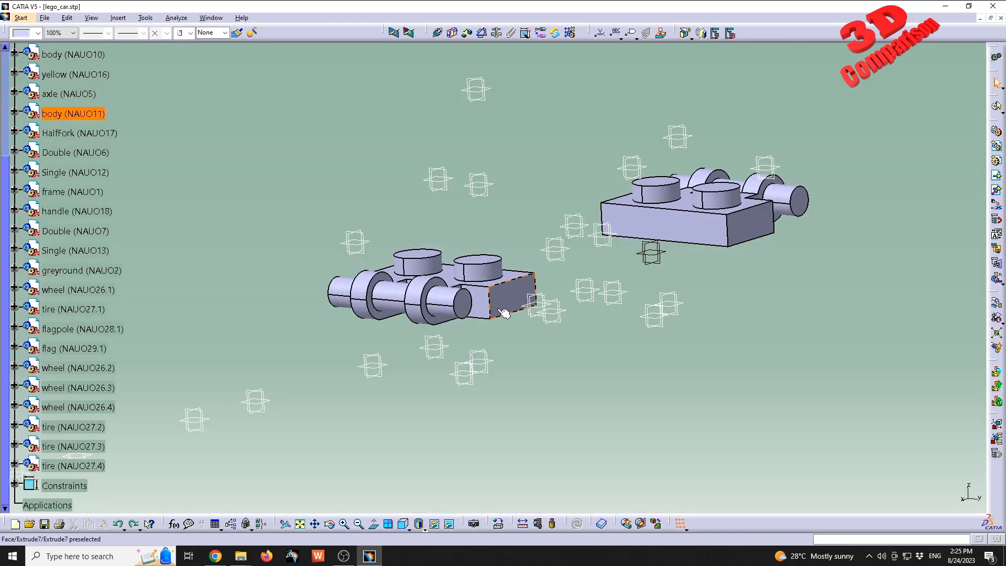
{"action": "key", "text": "ctrl+z"}
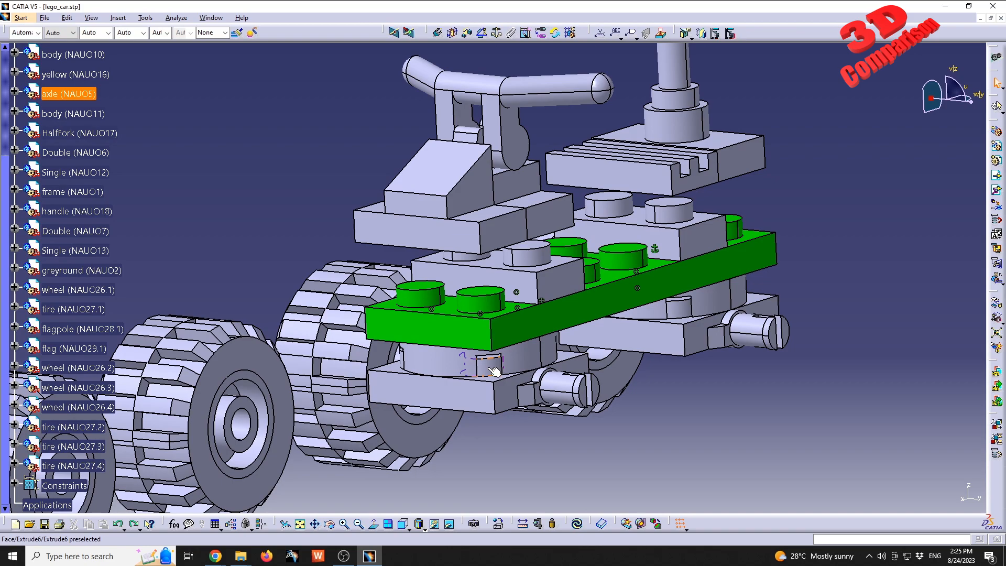
- Expand the Constraints list and check the definition of the Coincidence.5 constraint between body (NAUO11) and DoubleBar (NAUO9)
{"action": "scroll", "coordinate": [43, 334], "scroll_direction": "down", "scroll_amount": 3}
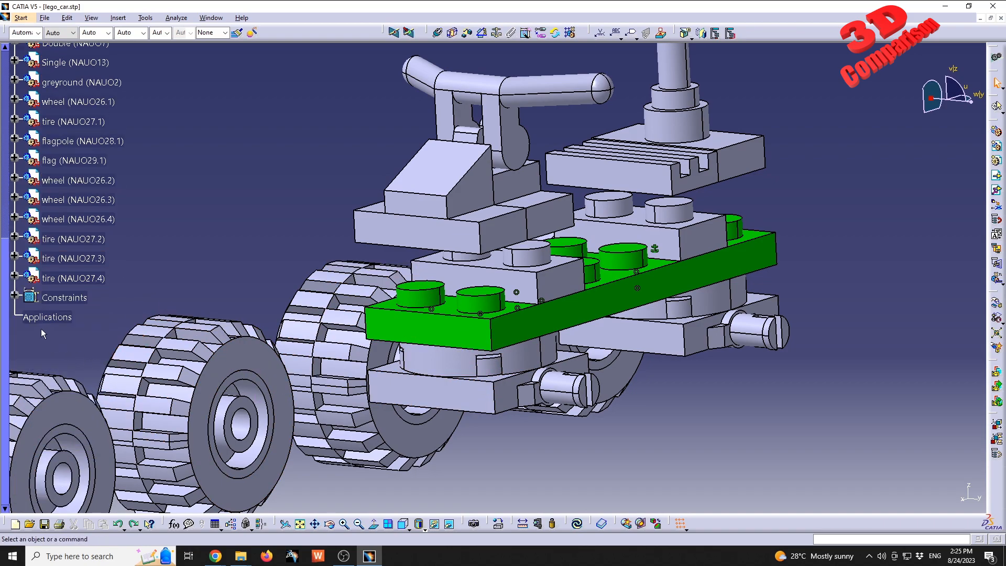
{"action": "left_click", "coordinate": [14, 297]}
{"action": "mouse_move", "coordinate": [443, 314]}
{"action": "middle_mouse_down"}
{"action": "mouse_move", "coordinate": [448, 322]}
{"action": "mouse_move", "coordinate": [446, 299]}
{"action": "mouse_move", "coordinate": [440, 318]}
{"action": "middle_mouse_up"}
{"action": "double_click", "coordinate": [154, 401]}
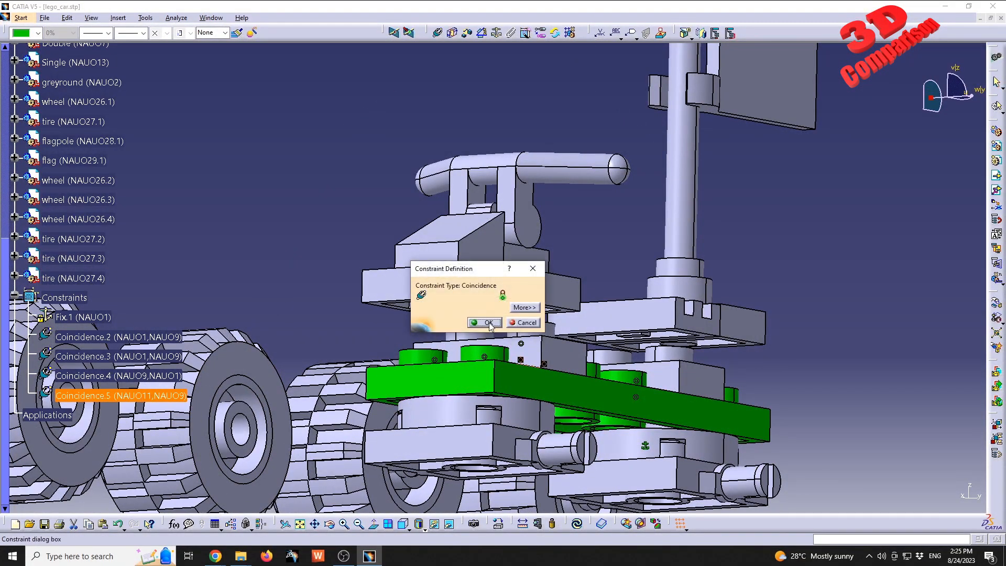
{"action": "left_click", "coordinate": [490, 326]}
{"action": "middle_click_drag", "start_coordinate": [492, 335], "coordinate": [486, 359]}
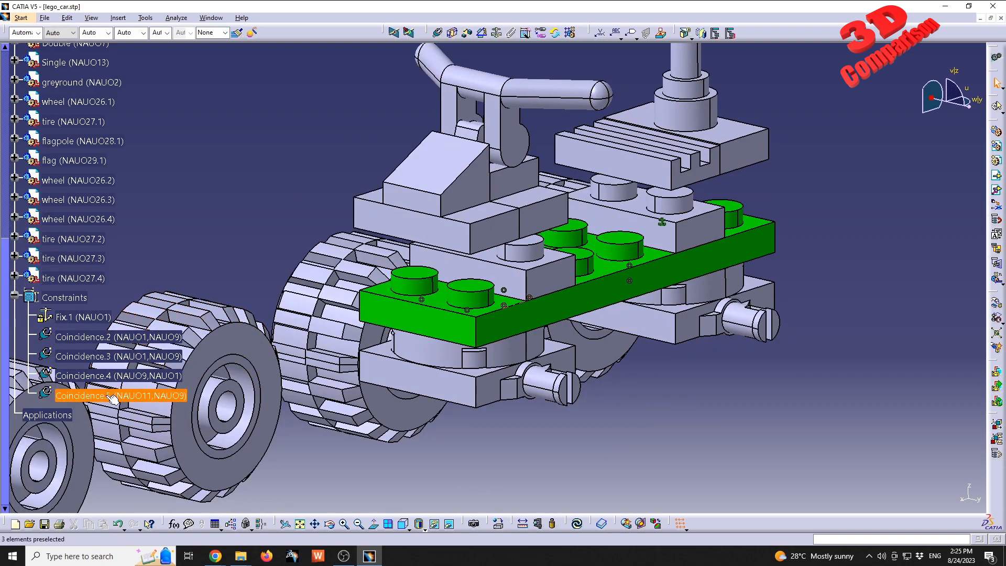
- Bring the hidden body (NAUO11) and DoubleBar (NAUO9) parts back into the visible space and display that space again
{"action": "left_click", "coordinate": [449, 523]}
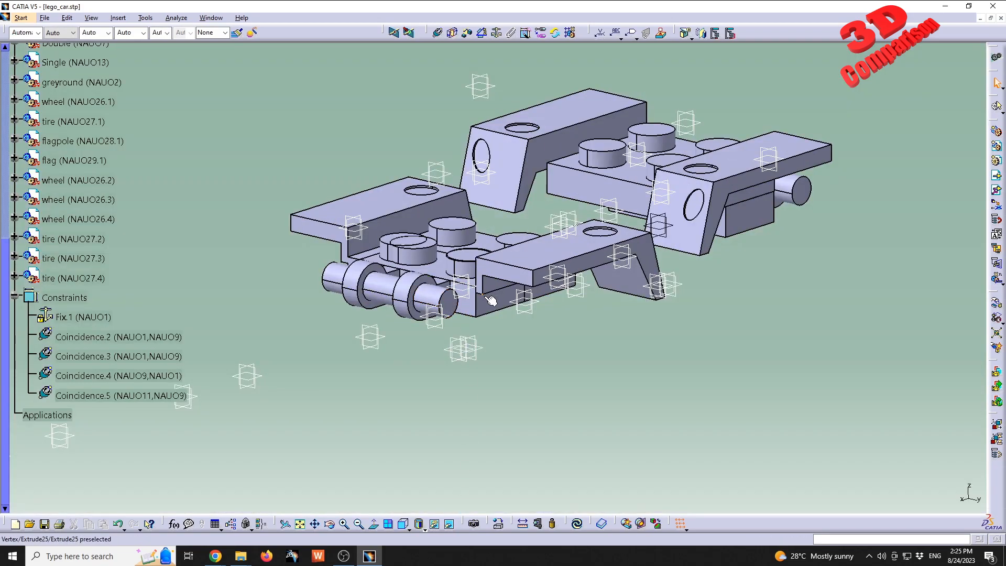
{"action": "middle_click_drag", "start_coordinate": [471, 331], "coordinate": [533, 288]}
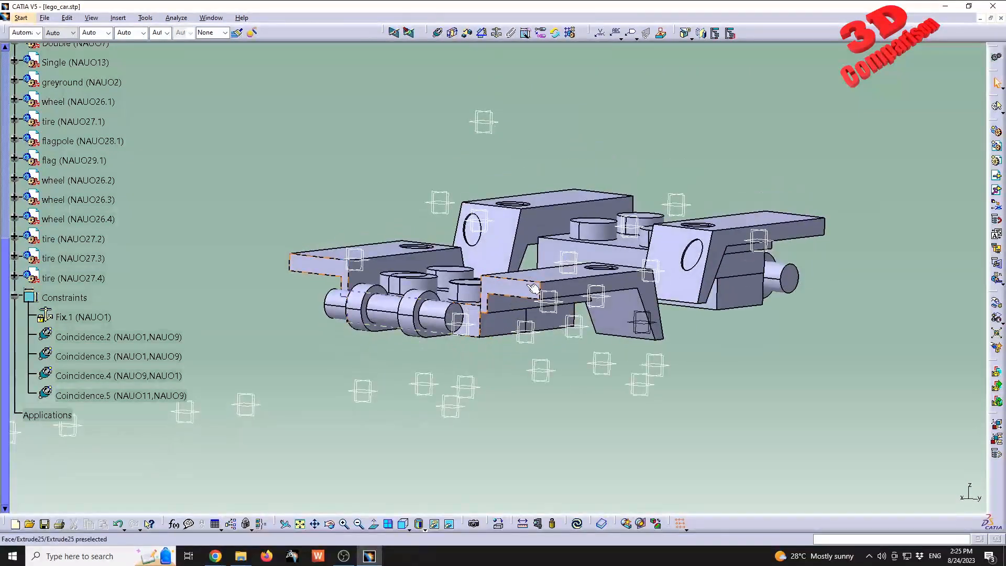
{"action": "left_click", "coordinate": [534, 288]}
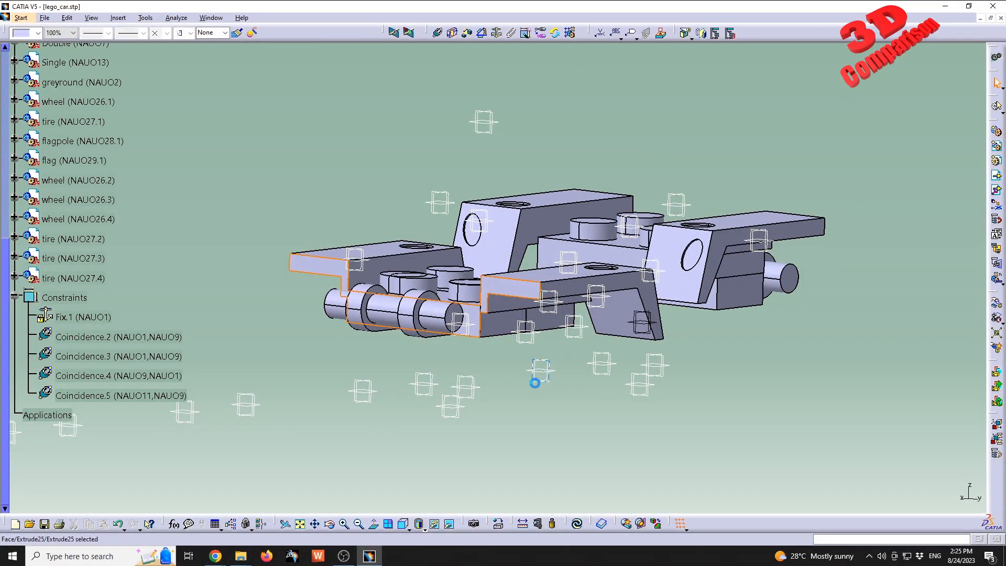
{"action": "right_click", "coordinate": [525, 295]}
{"action": "left_click", "coordinate": [554, 324]}
{"action": "right_click", "coordinate": [481, 288]}
{"action": "left_click", "coordinate": [535, 323]}
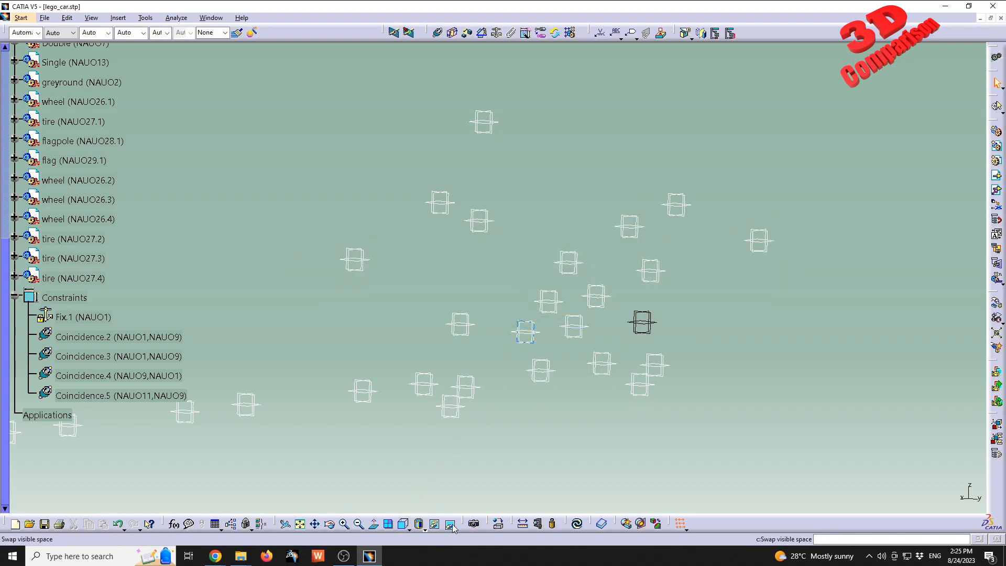
{"action": "left_click", "coordinate": [453, 528]}
{"action": "middle_click_drag", "start_coordinate": [484, 283], "coordinate": [462, 324]}
{"action": "left_click", "coordinate": [524, 385]}
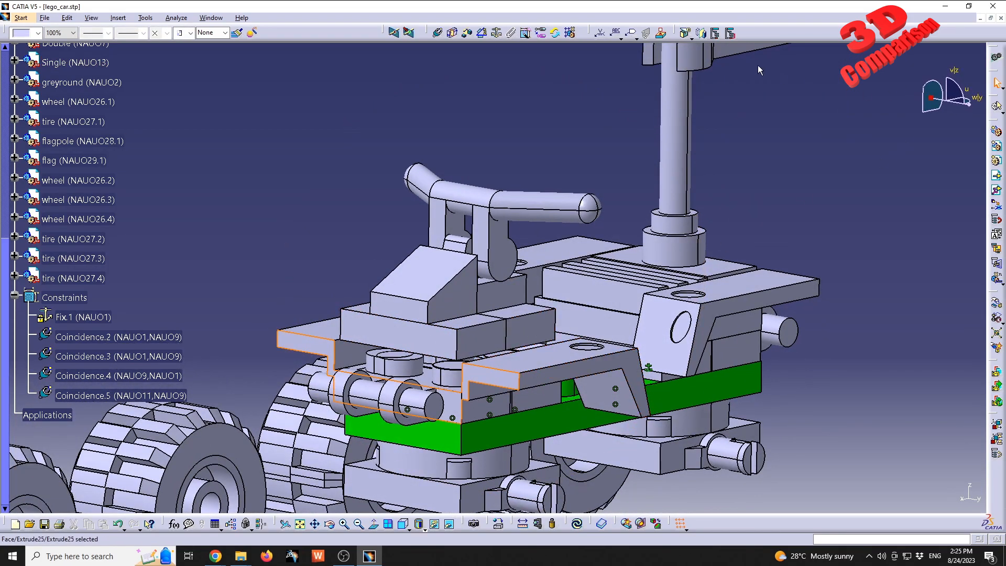
- Test the body (NAUO11) part's freedom along the Y, Z and X axes using Manipulation, without keeping any movement
{"action": "left_click", "coordinate": [997, 302]}
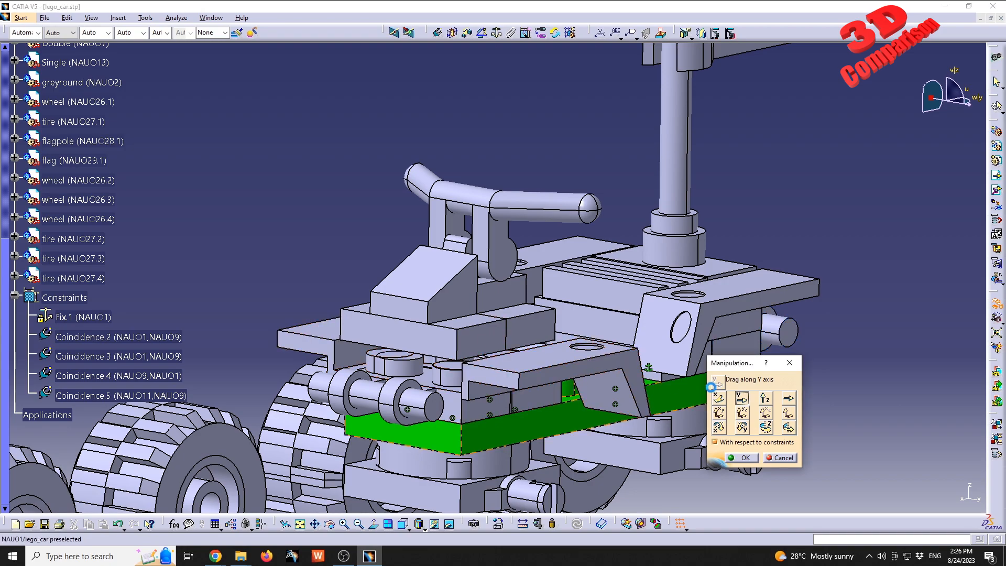
{"action": "left_click_drag", "start_coordinate": [517, 367], "coordinate": [459, 349]}
{"action": "left_click", "coordinate": [766, 398]}
{"action": "left_click_drag", "start_coordinate": [490, 384], "coordinate": [529, 311]}
{"action": "left_click", "coordinate": [741, 398]}
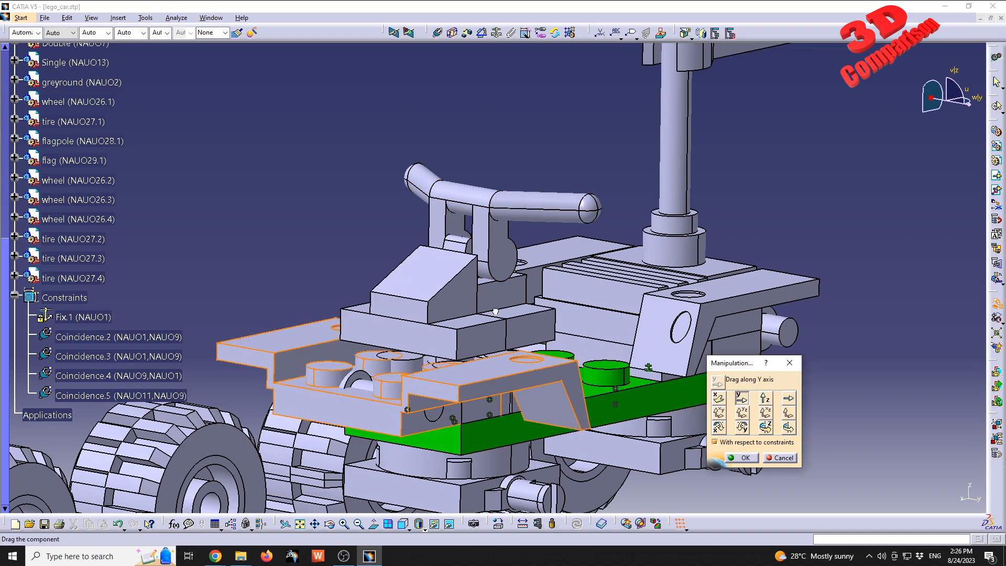
{"action": "left_click", "coordinate": [719, 398]}
{"action": "left_click_drag", "start_coordinate": [498, 378], "coordinate": [554, 296]}
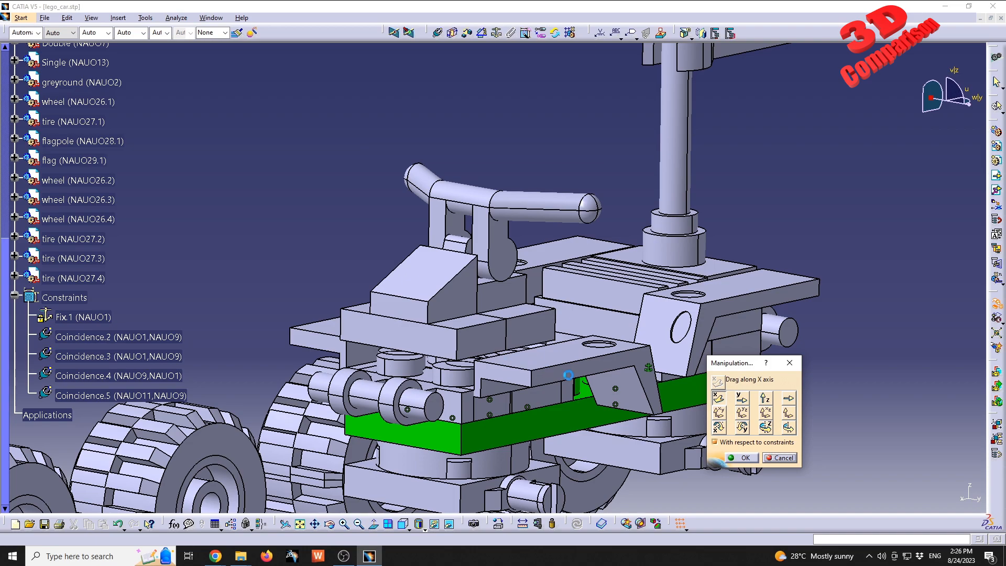
{"action": "left_click", "coordinate": [549, 376]}
- Inspect the expanded definition of the Coincidence.5 constraint between body (NAUO11) and DoubleBar (NAUO9), and delete that constraint
{"action": "scroll", "coordinate": [174, 237], "scroll_direction": "up", "scroll_amount": 5}
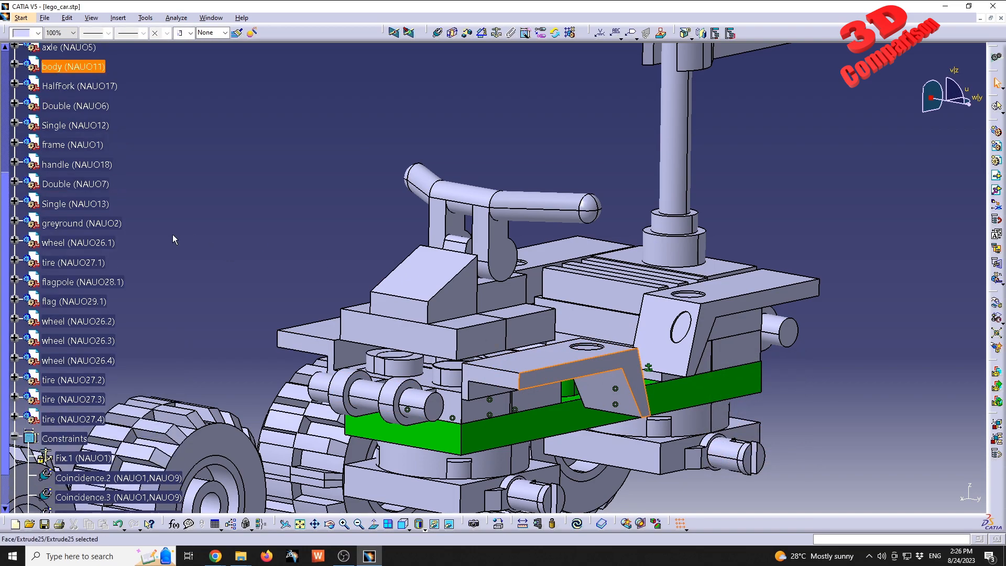
{"action": "scroll", "coordinate": [164, 260], "scroll_direction": "down", "scroll_amount": 6}
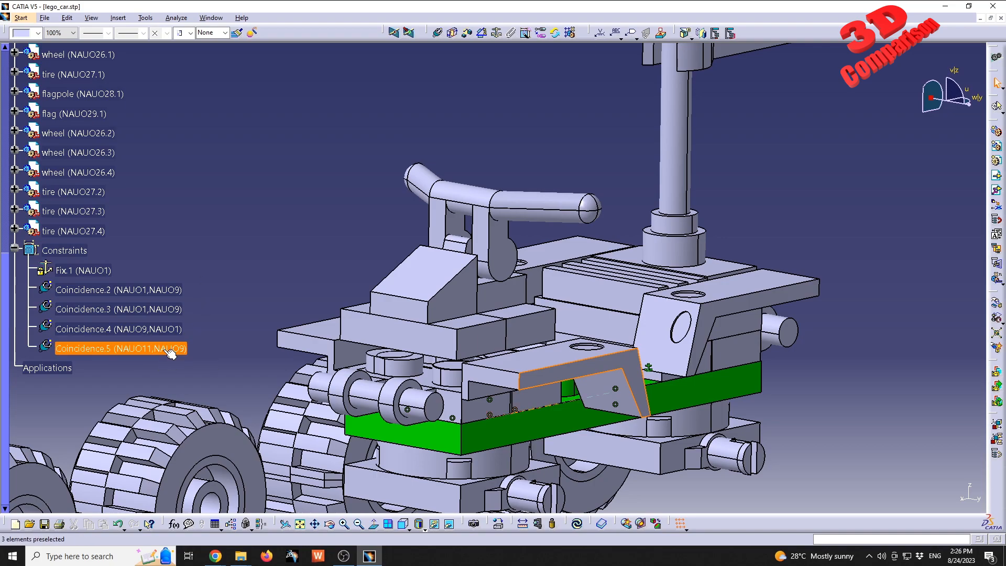
{"action": "left_click", "coordinate": [162, 330]}
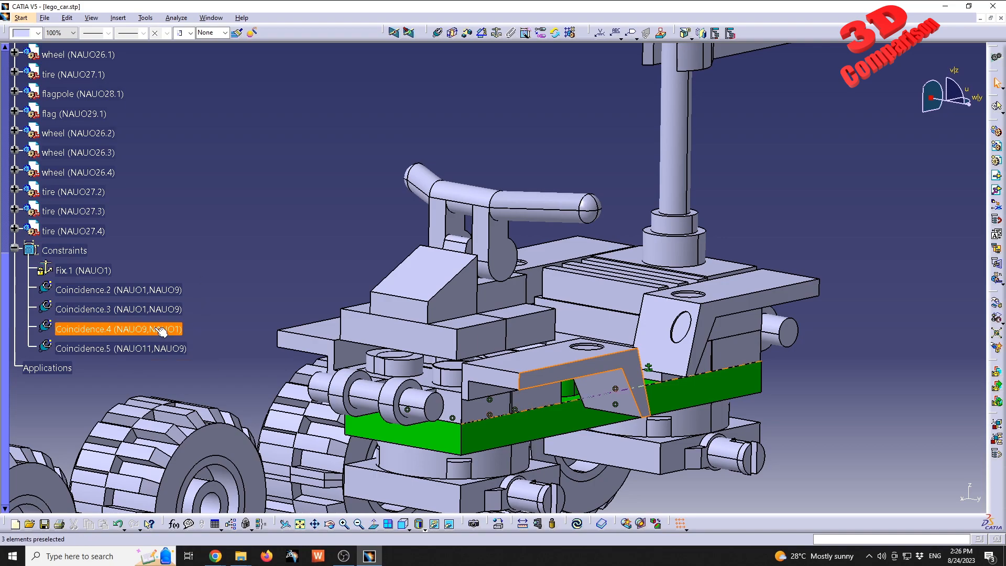
{"action": "double_click", "coordinate": [157, 349]}
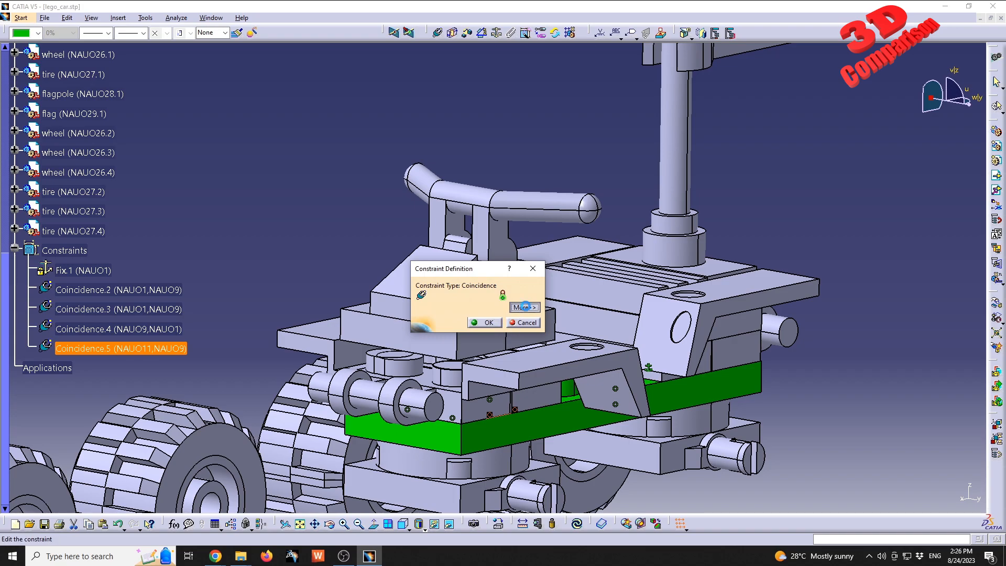
{"action": "left_click", "coordinate": [526, 308]}
{"action": "left_click", "coordinate": [603, 325]}
{"action": "left_click_drag", "start_coordinate": [639, 271], "coordinate": [645, 213]}
{"action": "left_click", "coordinate": [710, 312]}
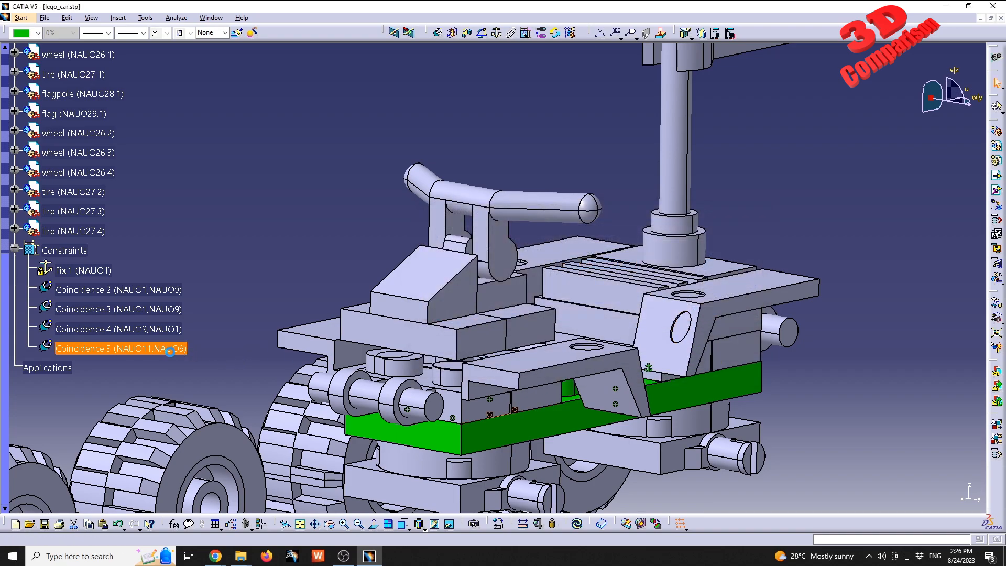
{"action": "right_click", "coordinate": [169, 352]}
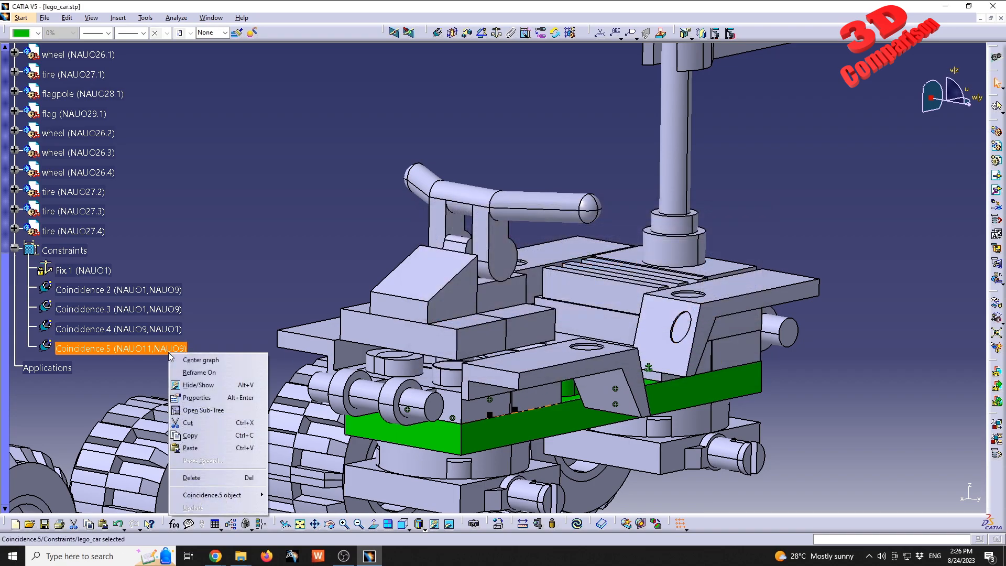
{"action": "left_click", "coordinate": [202, 477]}
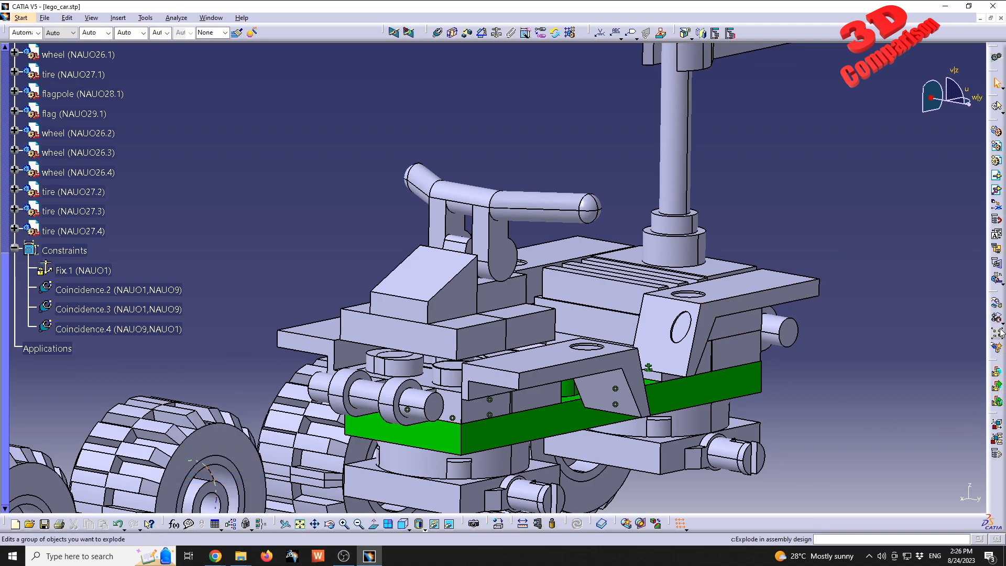
- Move the body (NAUO11) part upward above the handle using Manipulation, and keep the new position
{"action": "left_click", "coordinate": [997, 303]}
{"action": "left_click_drag", "start_coordinate": [548, 376], "coordinate": [560, 99]}
{"action": "left_click", "coordinate": [751, 462]}
- Add a Coincidence constraint between the lower side edge of the body (NAUO11) part and the DoubleBar (NAUO9) part's upper side edge
{"action": "middle_click_drag", "start_coordinate": [624, 337], "coordinate": [579, 302]}
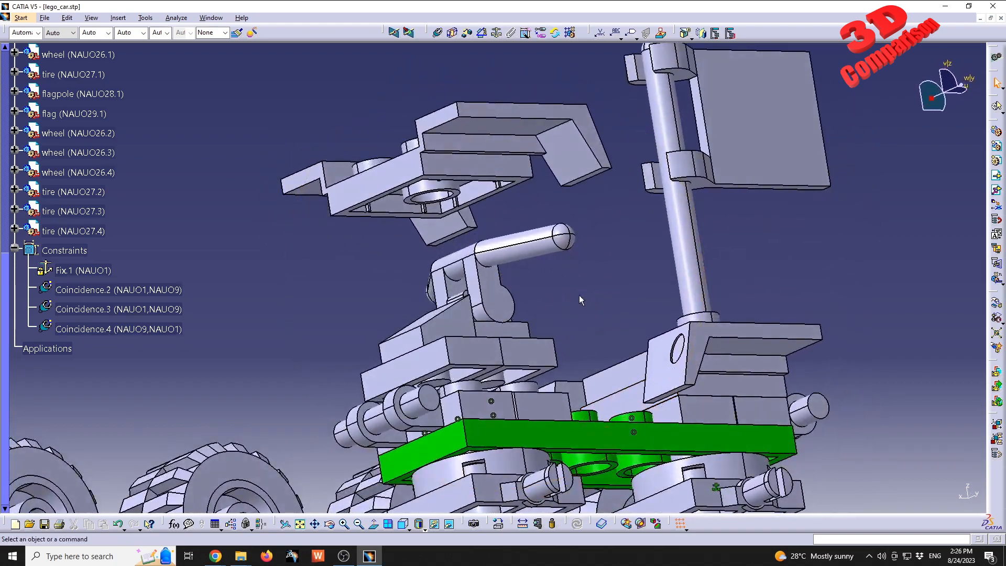
{"action": "mouse_move", "coordinate": [519, 241]}
{"action": "middle_mouse_down"}
{"action": "mouse_move", "coordinate": [533, 287]}
{"action": "mouse_move", "coordinate": [524, 254]}
{"action": "middle_mouse_up"}
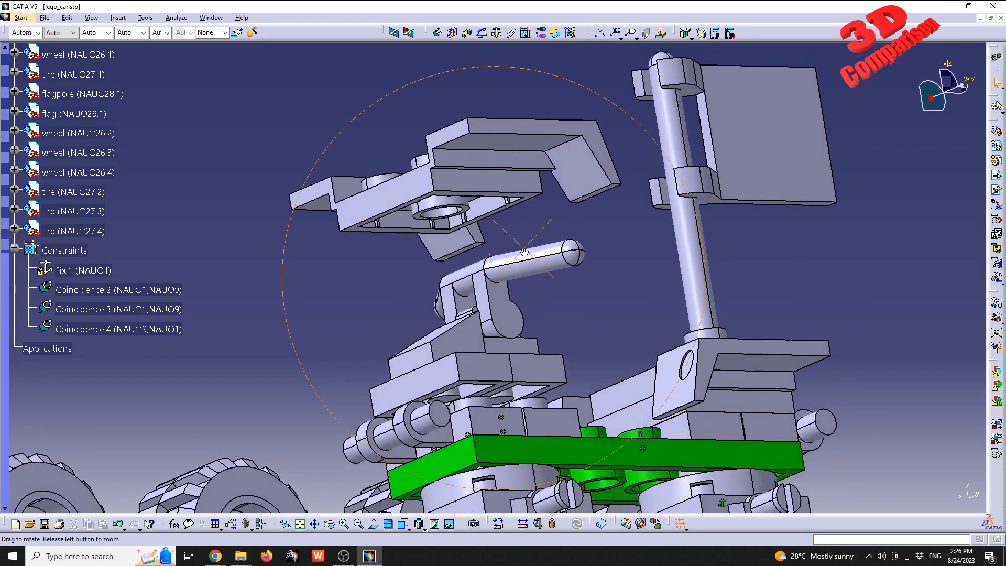
{"action": "left_click", "coordinate": [433, 33]}
{"action": "middle_click_drag", "start_coordinate": [498, 219], "coordinate": [517, 201]}
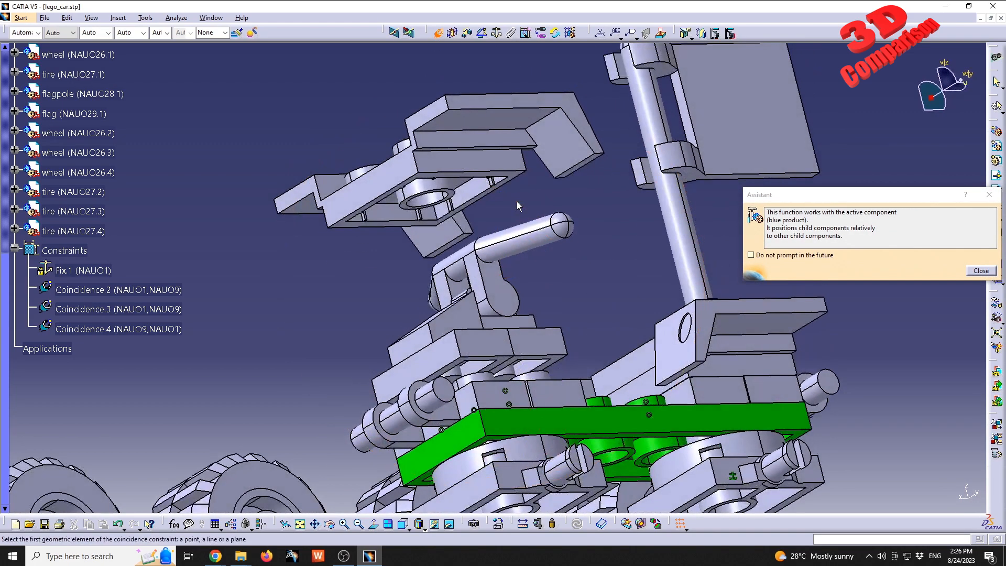
{"action": "left_click", "coordinate": [465, 175]}
{"action": "middle_click_drag", "start_coordinate": [466, 175], "coordinate": [507, 334]}
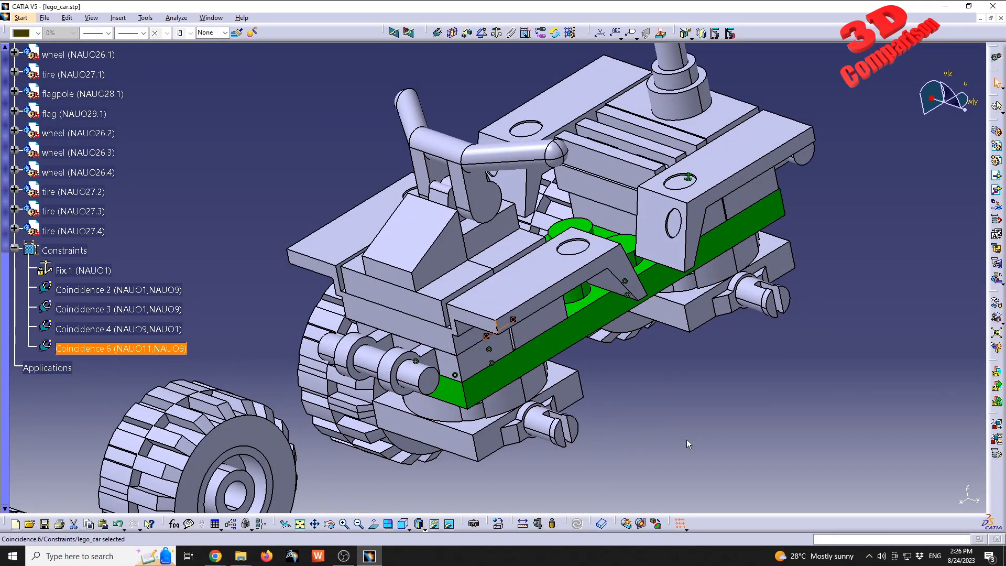
{"action": "left_click", "coordinate": [688, 444]}
{"action": "middle_click_drag", "start_coordinate": [688, 445], "coordinate": [466, 332]}
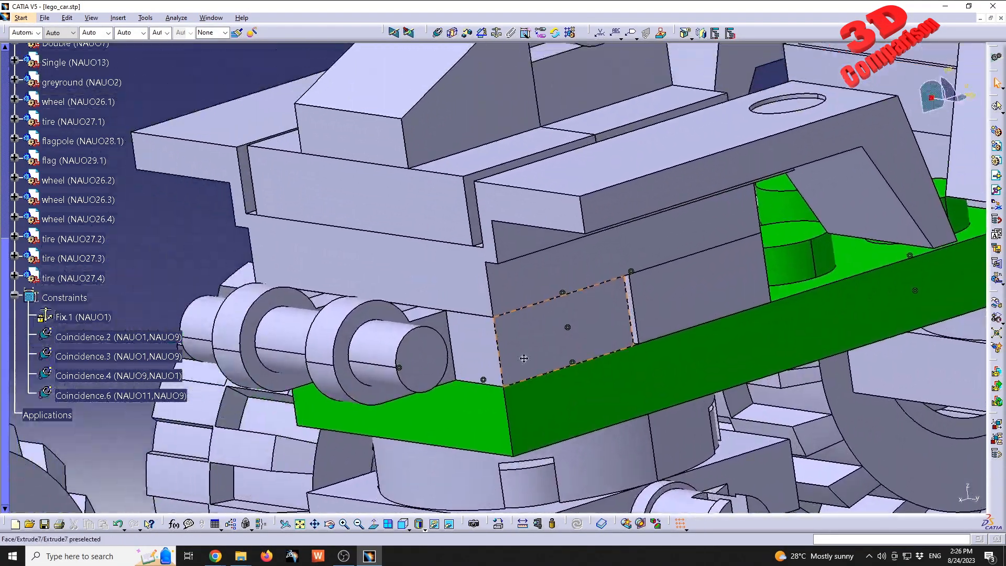
- Hide body (NAUO11), add a Coincidence constraint between the DoubleBar (NAUO9) part's upper front edge and the body's lower front edge, and show the body again
{"action": "right_click", "coordinate": [456, 289]}
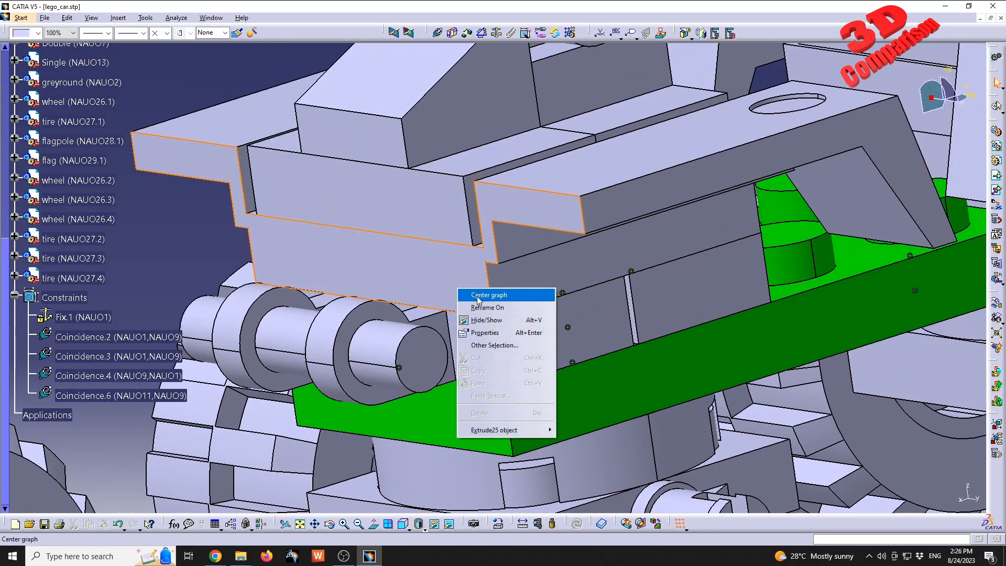
{"action": "left_click", "coordinate": [498, 323]}
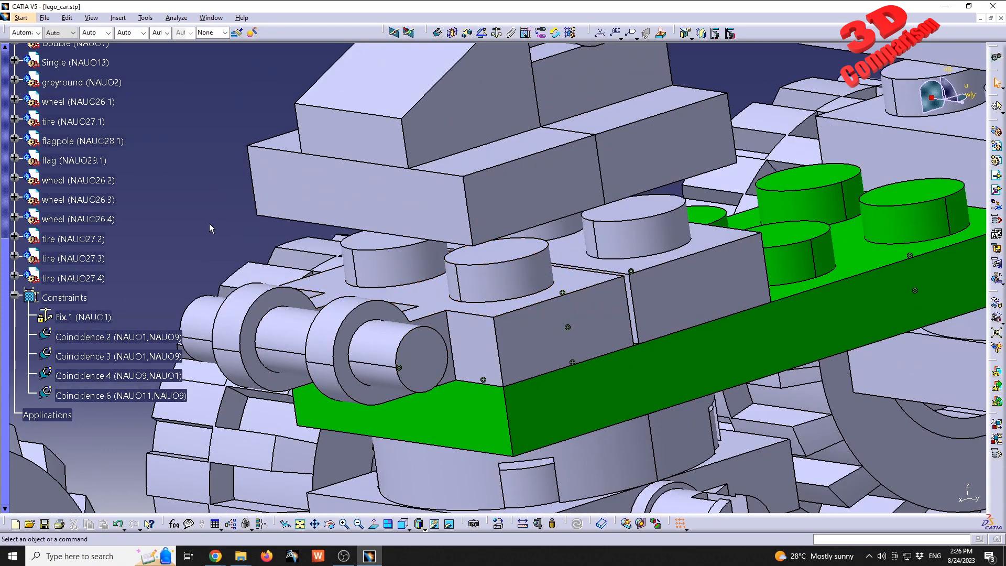
{"action": "left_click", "coordinate": [439, 34]}
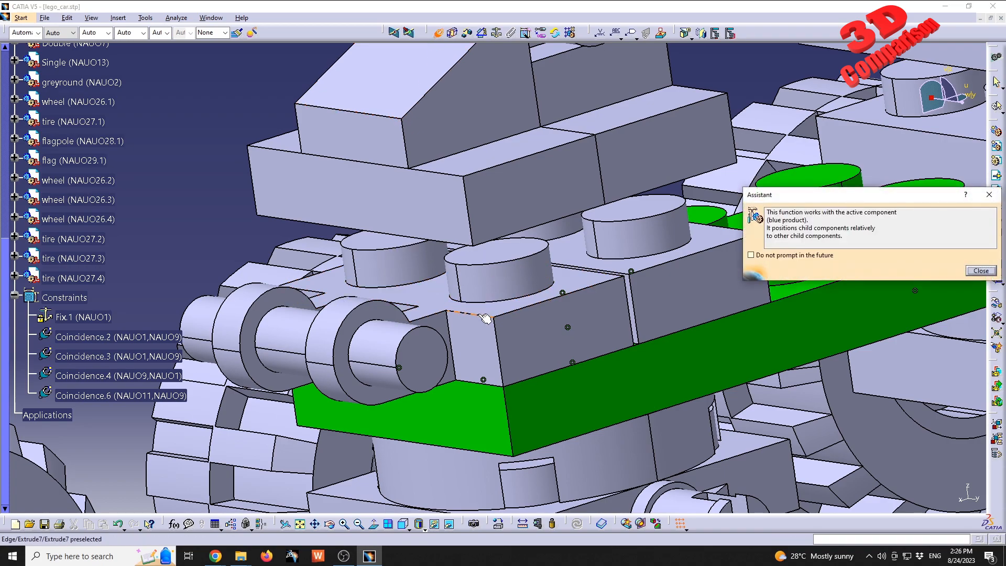
{"action": "left_click", "coordinate": [449, 523]}
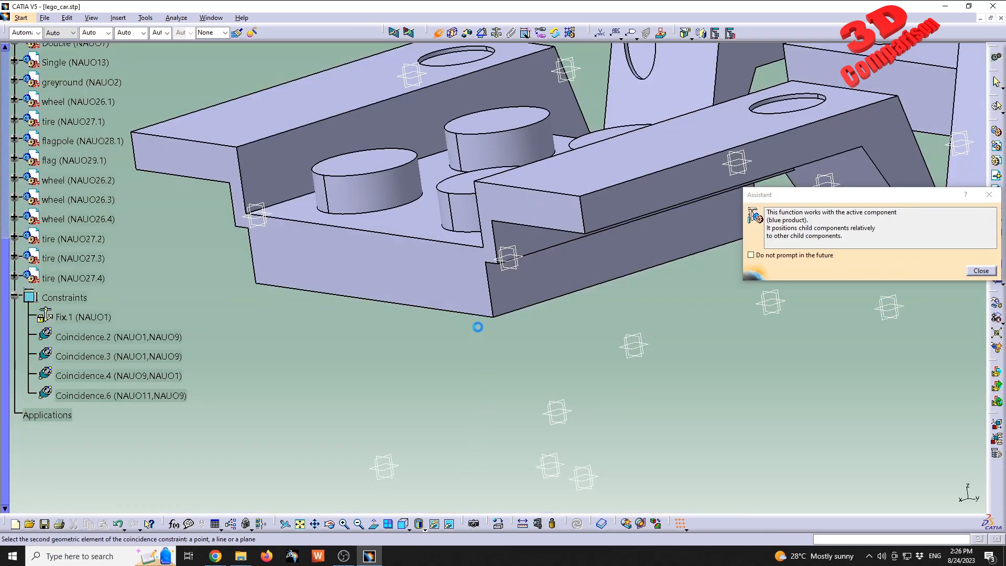
{"action": "left_click", "coordinate": [479, 315]}
{"action": "right_click", "coordinate": [460, 297]}
{"action": "left_click", "coordinate": [490, 328]}
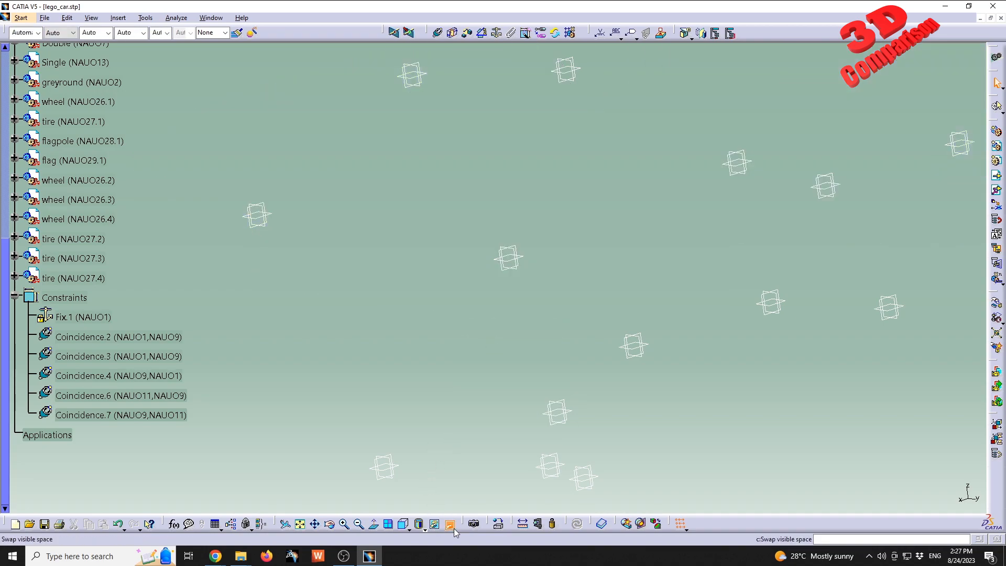
{"action": "left_click", "coordinate": [450, 524]}
- Test the body (NAUO11) part's remaining freedom along the Y, X and Z axes using Manipulation with respect to constraints
{"action": "middle_click_drag", "start_coordinate": [482, 286], "coordinate": [591, 354]}
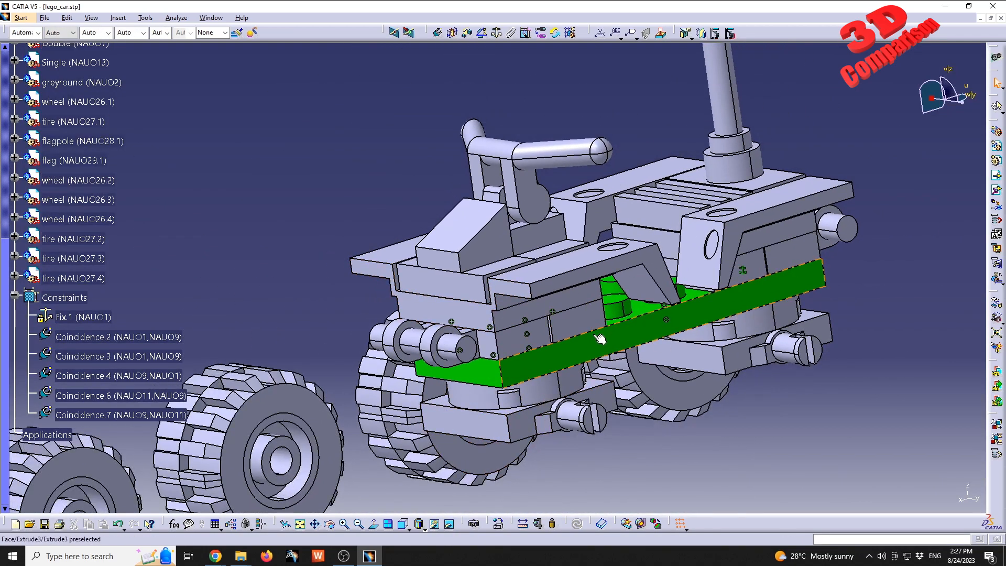
{"action": "left_click", "coordinate": [997, 303]}
{"action": "left_click", "coordinate": [768, 398]}
{"action": "left_click", "coordinate": [742, 399]}
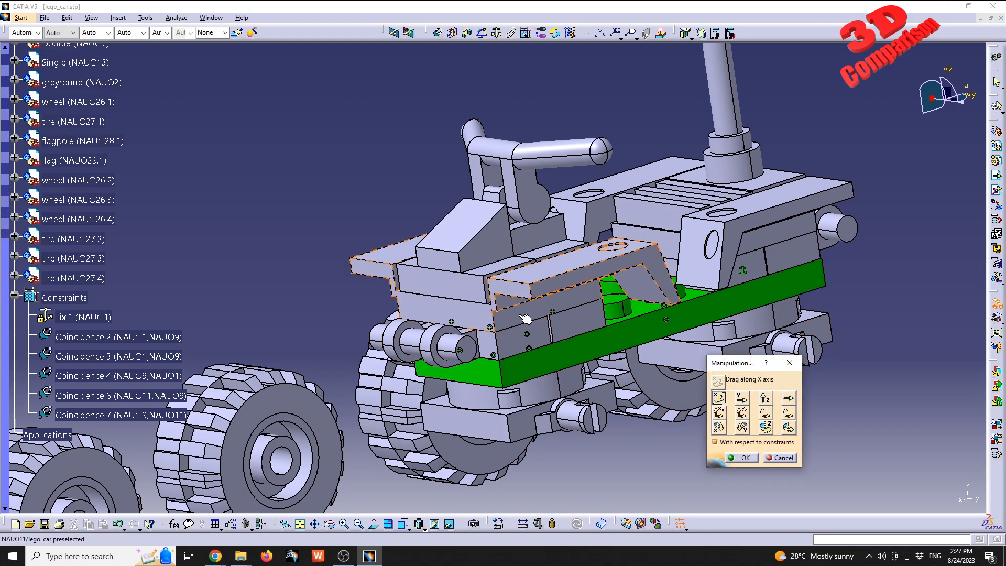
{"action": "left_click", "coordinate": [719, 398]}
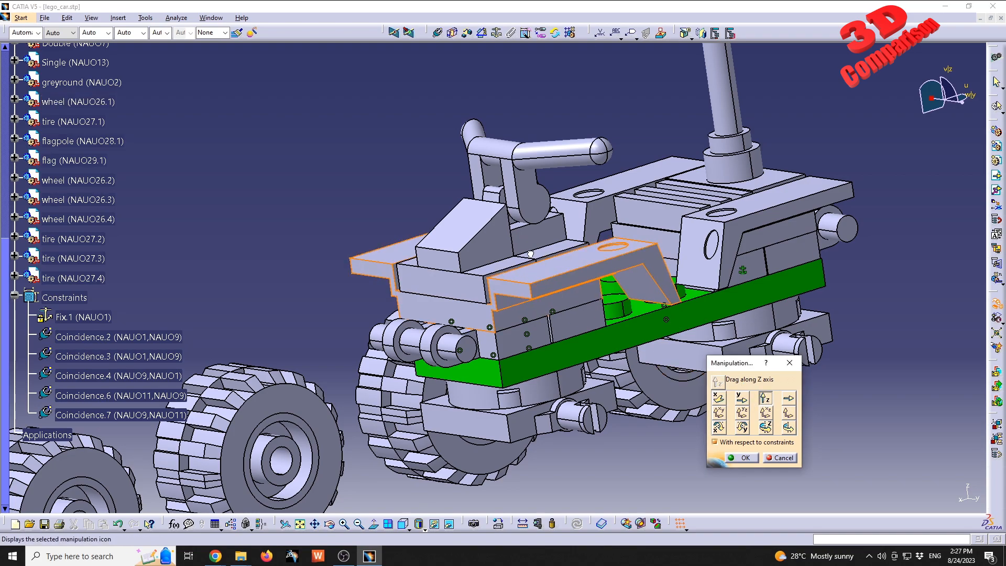
{"action": "left_click", "coordinate": [728, 458]}
- Hide Double (NAUO7) and add a Coincidence constraint between the green frame (NAUO1) part's upper side edge and the Double part's lower side edge
{"action": "middle_click_drag", "start_coordinate": [722, 462], "coordinate": [908, 371]}
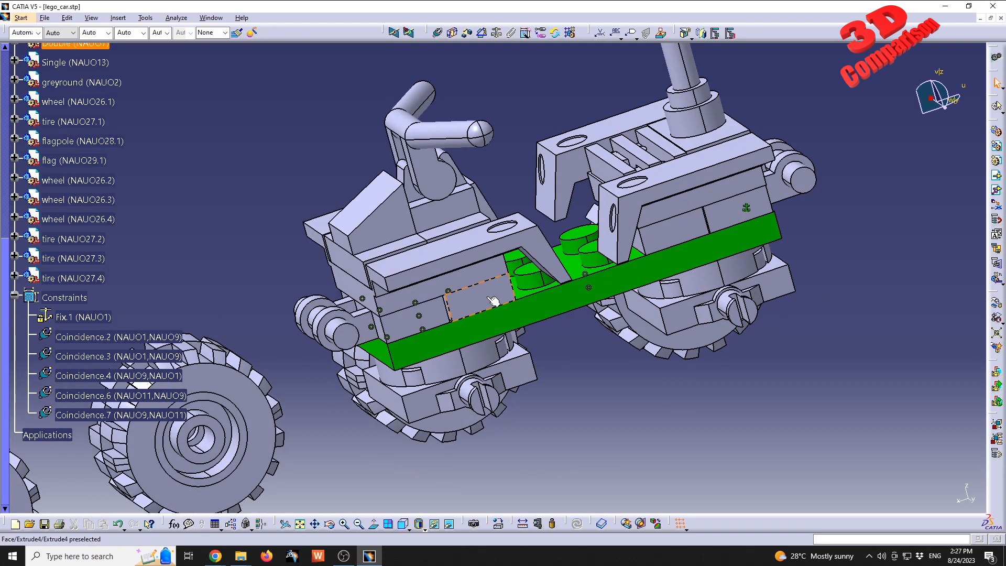
{"action": "middle_click_drag", "start_coordinate": [493, 301], "coordinate": [546, 301]}
{"action": "right_click", "coordinate": [516, 280]}
{"action": "left_click", "coordinate": [542, 309]}
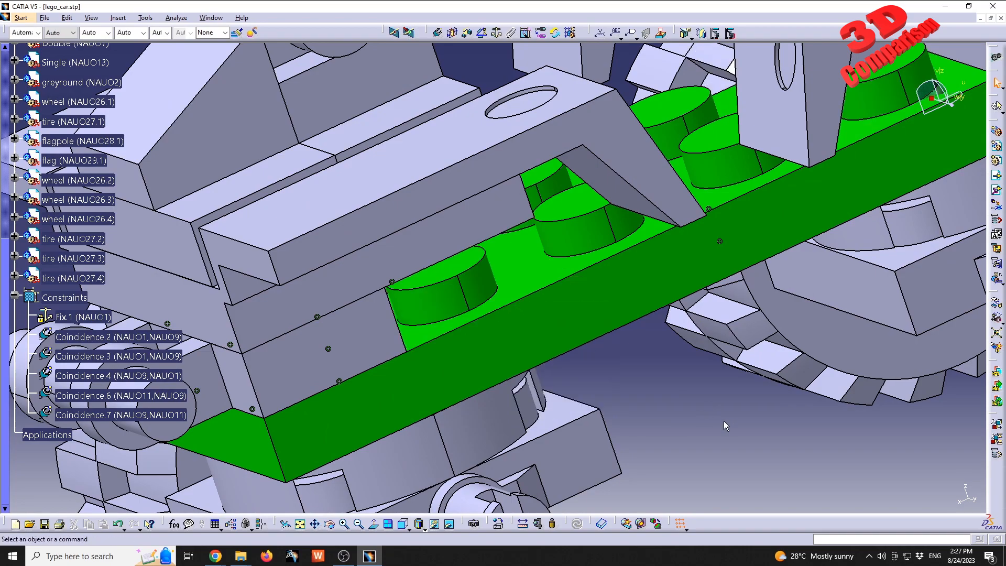
{"action": "left_click", "coordinate": [437, 32]}
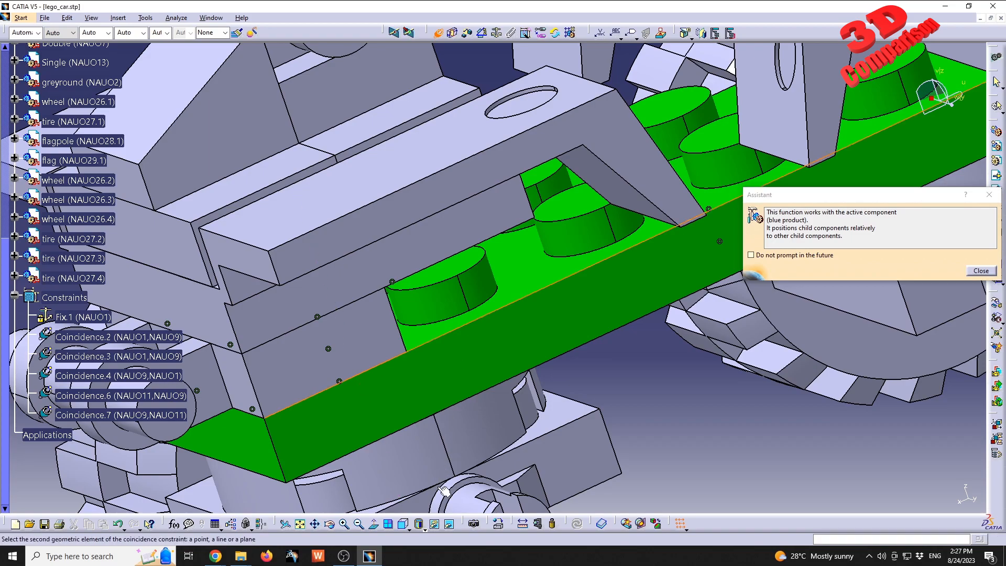
{"action": "left_click", "coordinate": [449, 524]}
{"action": "left_click", "coordinate": [472, 329]}
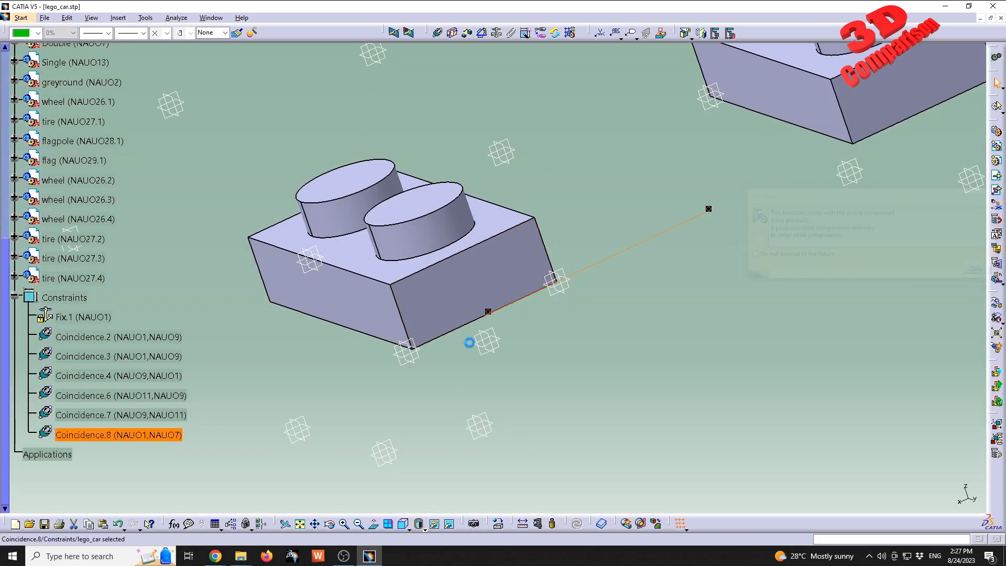
{"action": "left_click", "coordinate": [455, 523]}
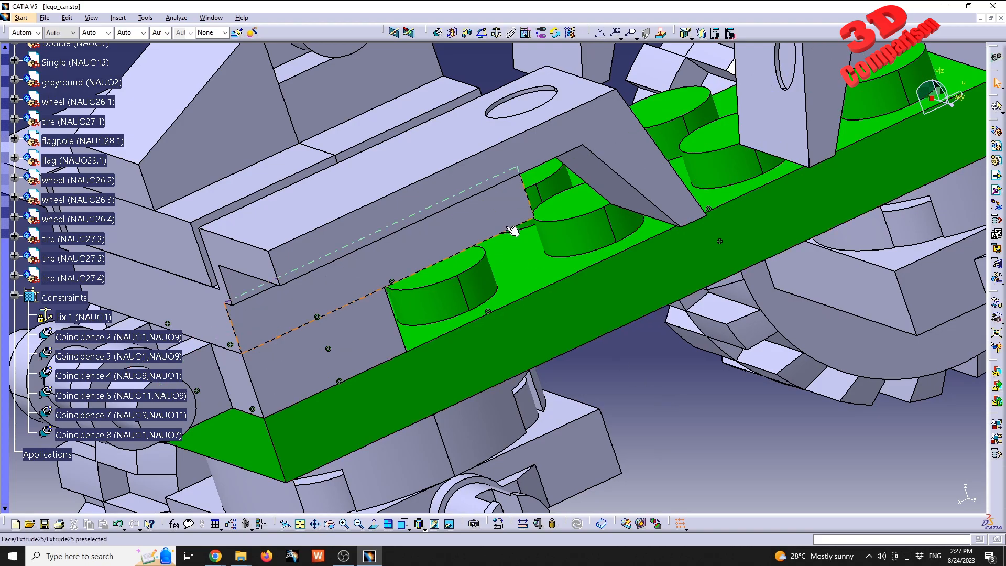
- Add a Coincidence constraint between the body (NAUO11) part's crosswise end edge and the Double (NAUO7) part's upper end edge, and show Double again
{"action": "middle_click_drag", "start_coordinate": [550, 265], "coordinate": [391, 287]}
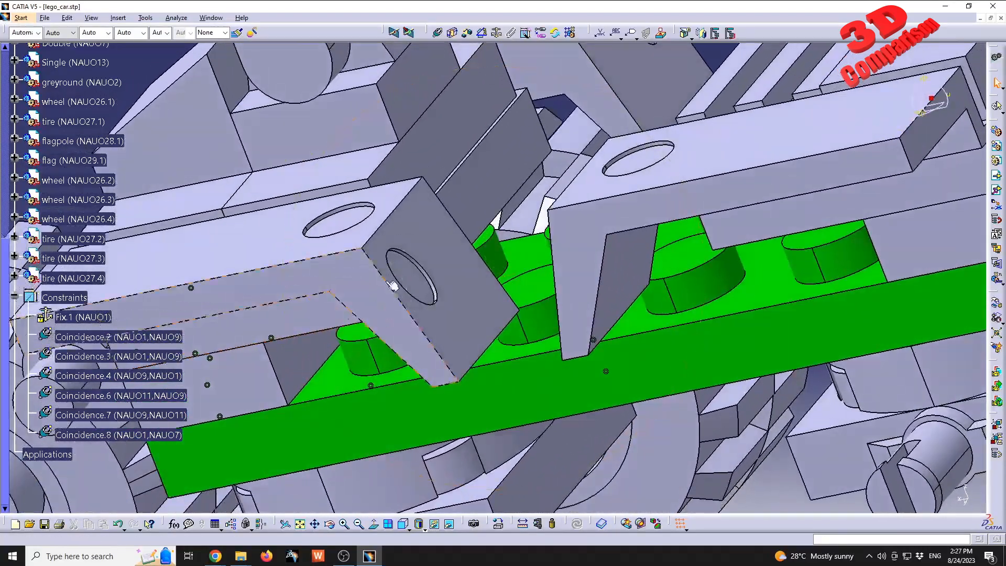
{"action": "left_click", "coordinate": [440, 36]}
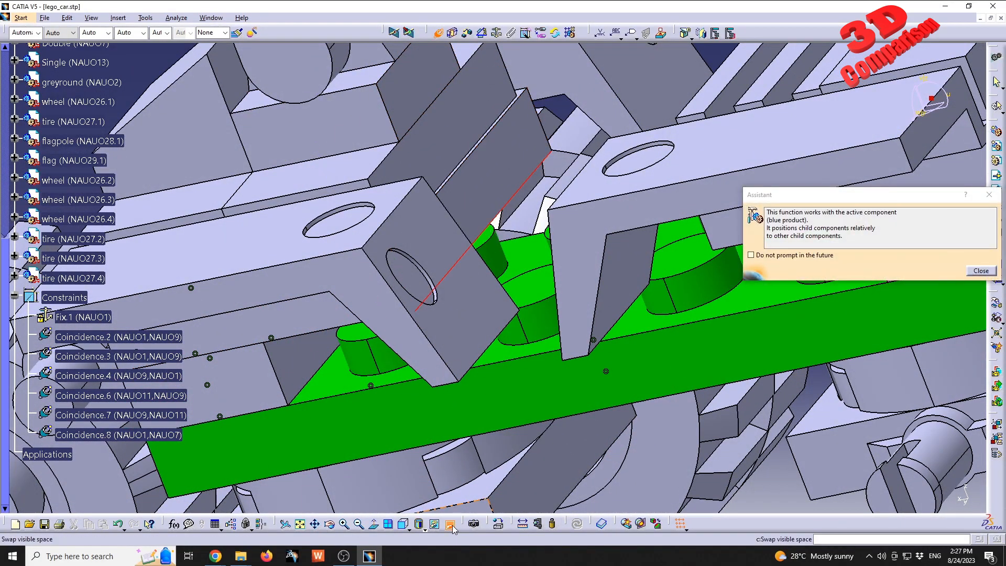
{"action": "left_click", "coordinate": [452, 526]}
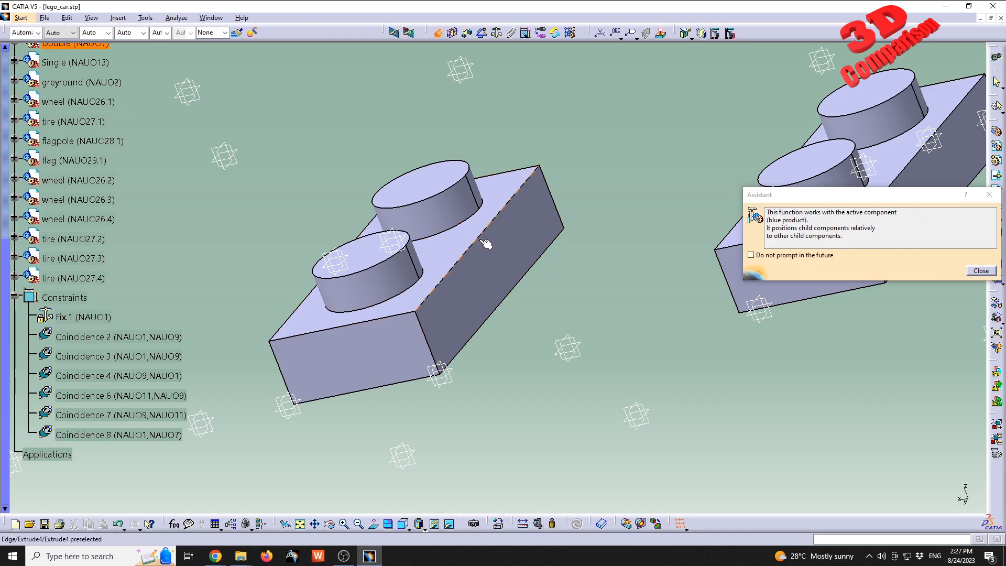
{"action": "left_click", "coordinate": [502, 316]}
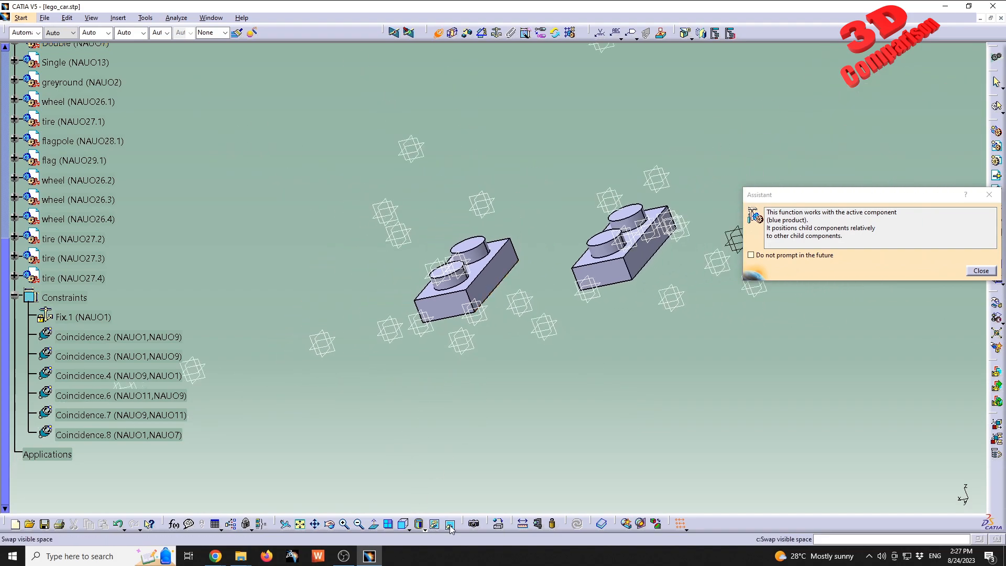
{"action": "left_click", "coordinate": [451, 526]}
{"action": "left_click", "coordinate": [451, 526]}
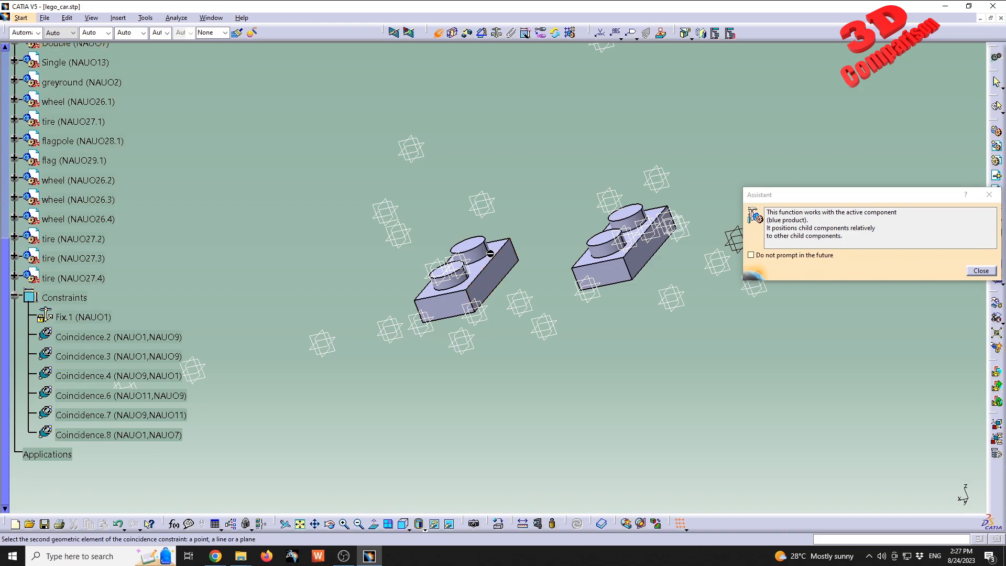
{"action": "left_click", "coordinate": [501, 262]}
{"action": "right_click", "coordinate": [454, 286]}
{"action": "left_click", "coordinate": [485, 318]}
{"action": "left_click", "coordinate": [449, 523]}
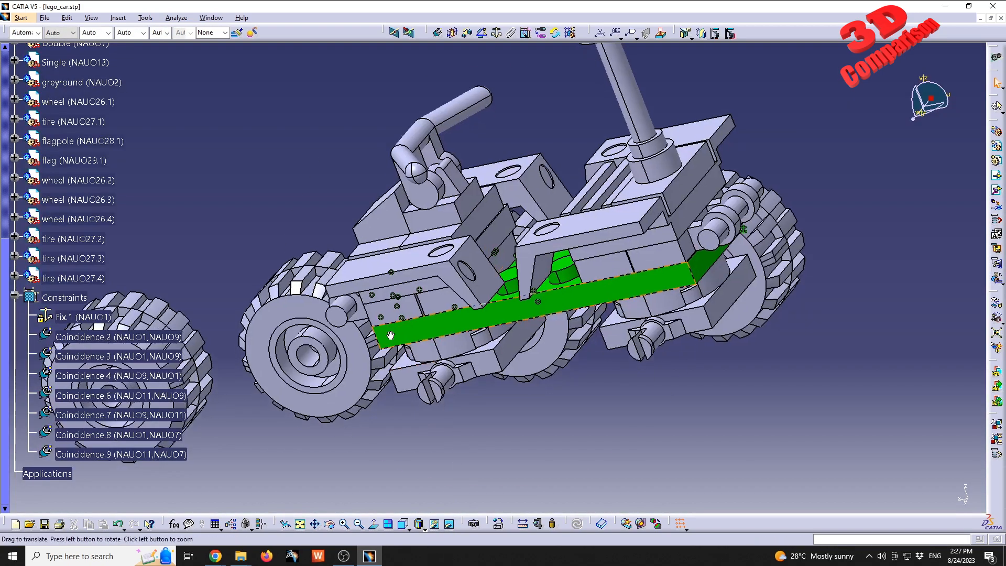
- Measure the gaps between the Single (NAUO13) block's side faces and the adjacent body (NAUO11) faces on both sides
{"action": "middle_click_drag", "start_coordinate": [470, 231], "coordinate": [514, 250]}
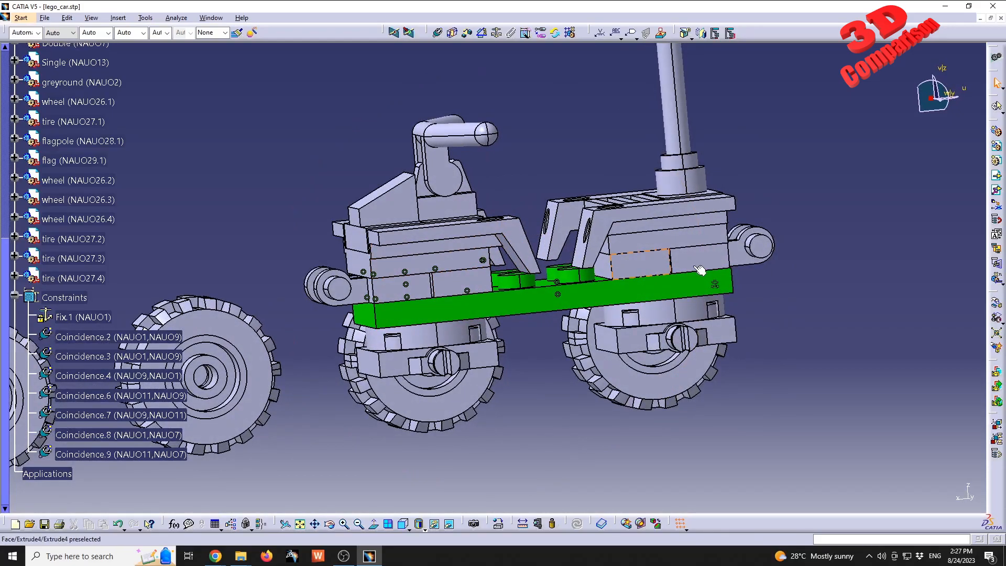
{"action": "middle_click_drag", "start_coordinate": [440, 289], "coordinate": [583, 348]}
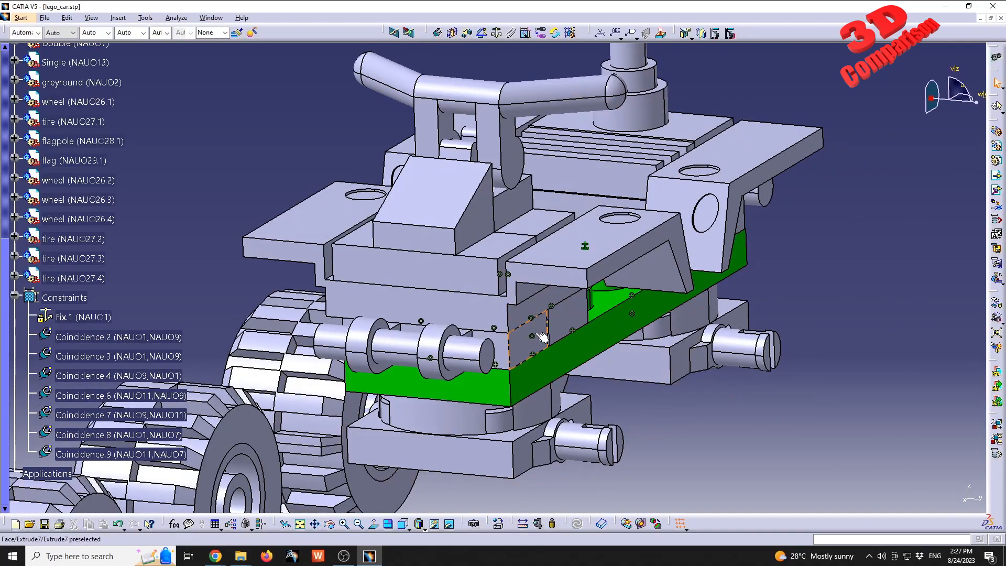
{"action": "middle_click_drag", "start_coordinate": [498, 283], "coordinate": [474, 243]}
{"action": "middle_click_drag", "start_coordinate": [449, 319], "coordinate": [450, 339]}
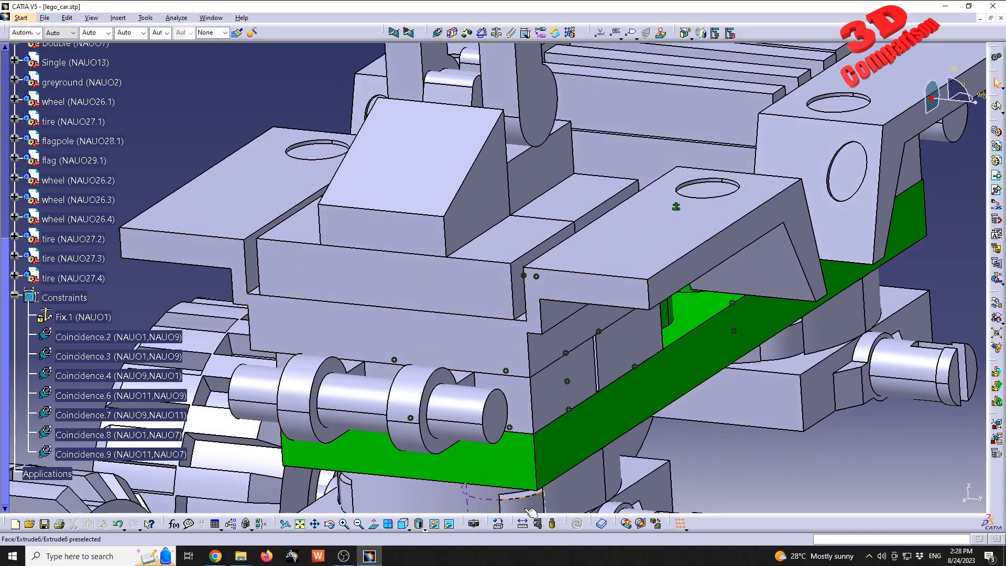
{"action": "left_click", "coordinate": [523, 523]}
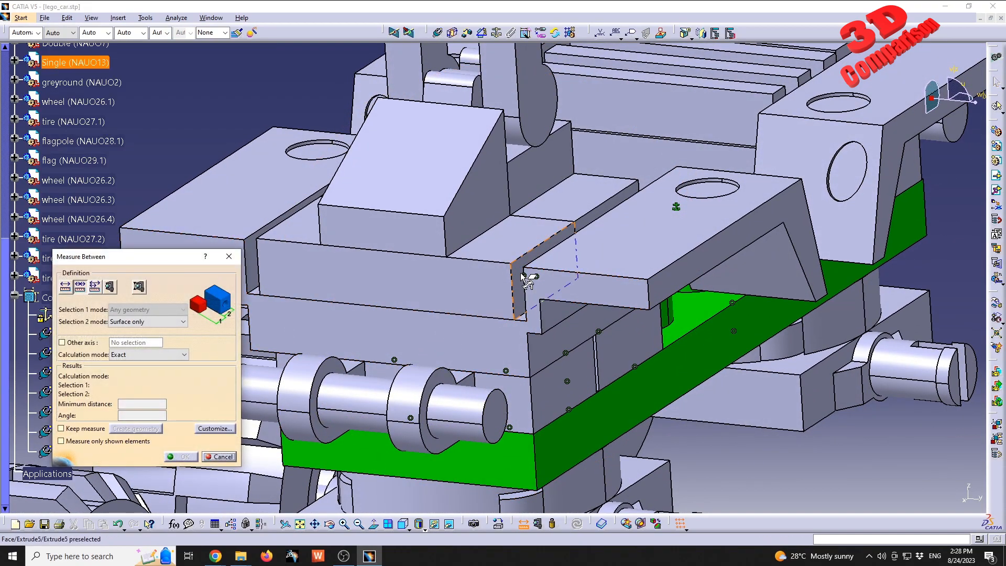
{"action": "middle_click_drag", "start_coordinate": [520, 273], "coordinate": [632, 292]}
{"action": "left_click", "coordinate": [634, 279]}
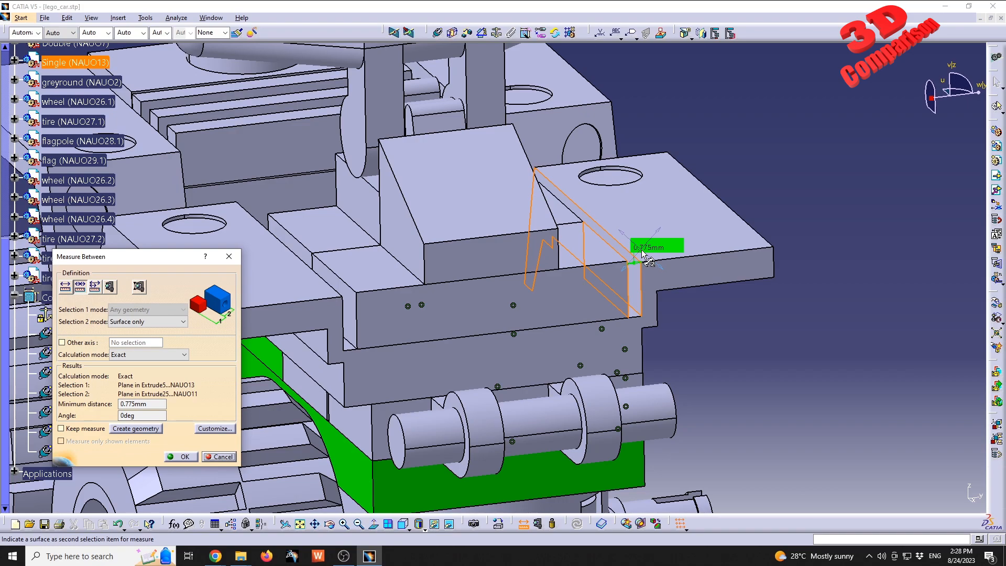
{"action": "left_click", "coordinate": [361, 317]}
{"action": "middle_click_drag", "start_coordinate": [362, 317], "coordinate": [312, 323]}
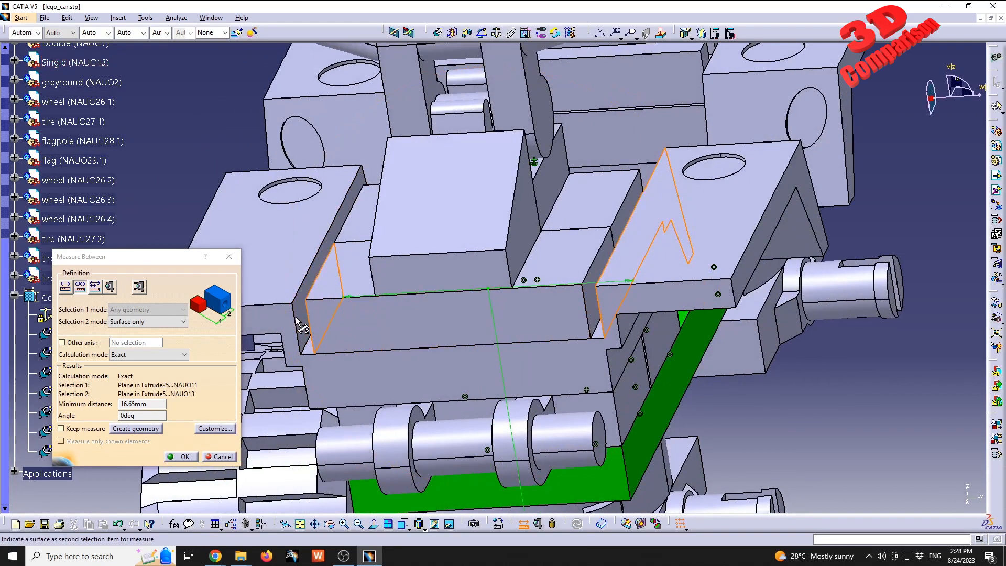
{"action": "left_click", "coordinate": [317, 362]}
{"action": "middle_click_drag", "start_coordinate": [319, 367], "coordinate": [187, 401]}
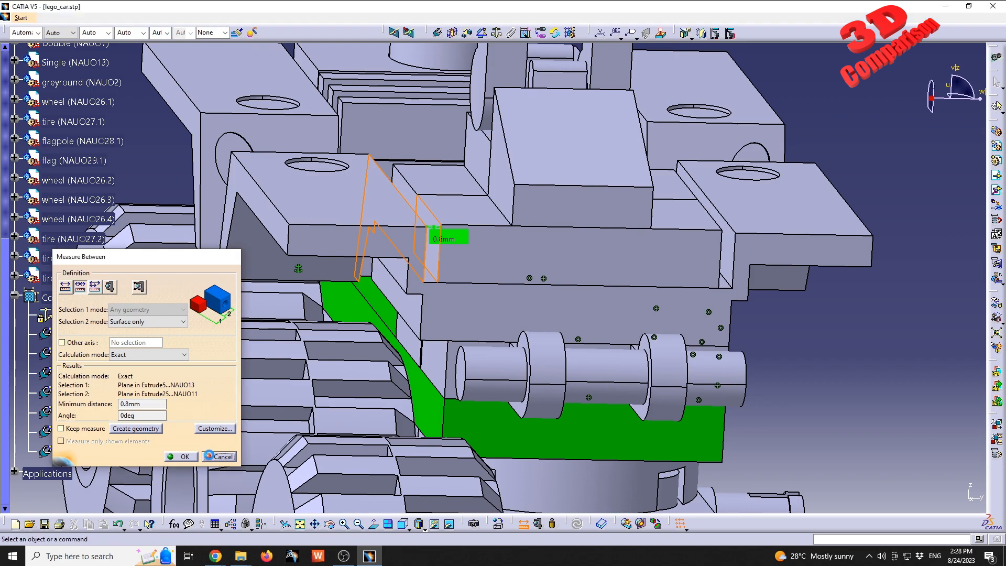
{"action": "left_click", "coordinate": [219, 457]}
- Measure the distance between the two facing inner side faces of the body (NAUO11) part
{"action": "middle_click_drag", "start_coordinate": [609, 305], "coordinate": [441, 358]}
{"action": "left_click", "coordinate": [524, 524]}
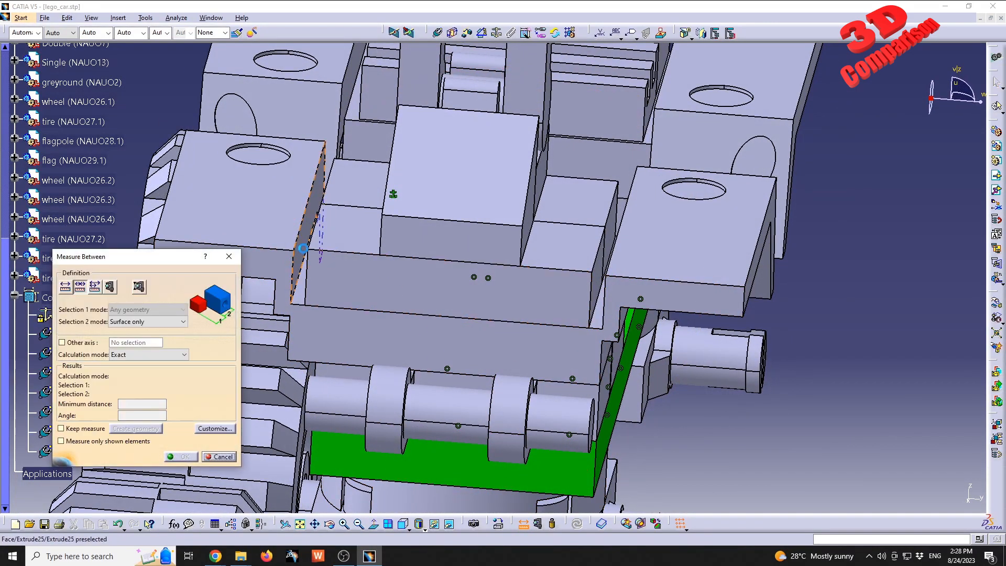
{"action": "middle_click_drag", "start_coordinate": [409, 328], "coordinate": [570, 304]}
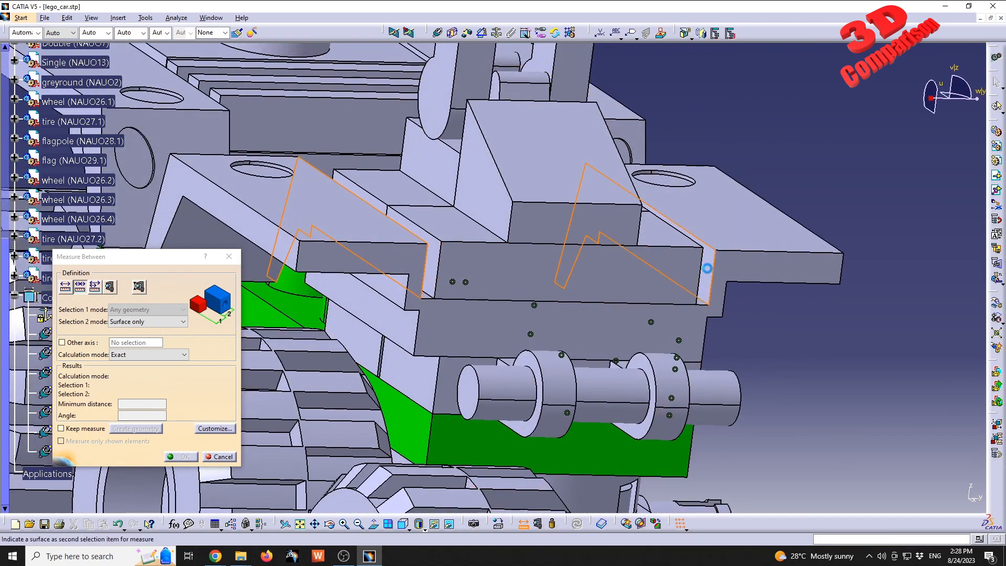
{"action": "left_click", "coordinate": [707, 278]}
{"action": "left_click_drag", "start_coordinate": [151, 404], "coordinate": [65, 405]}
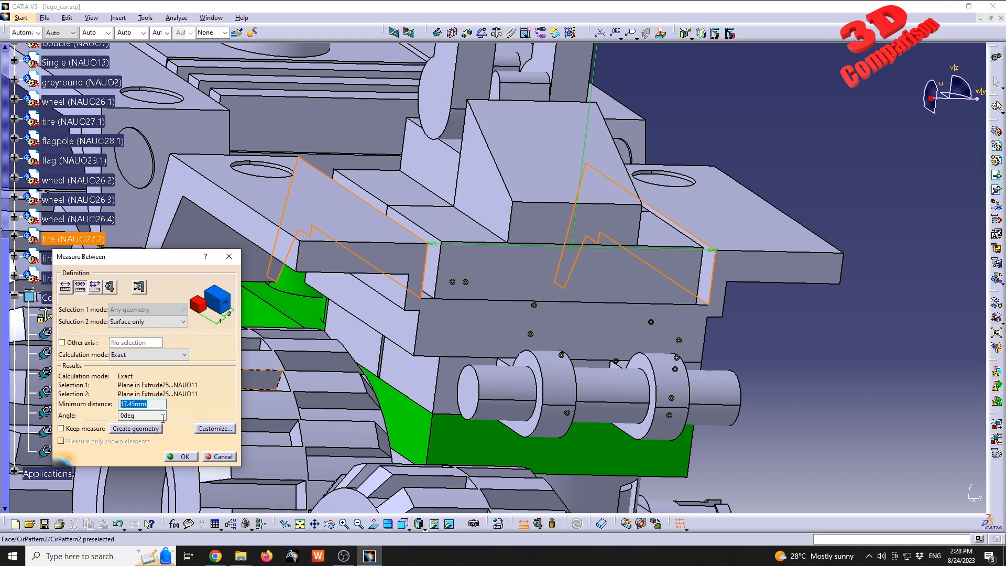
{"action": "left_click", "coordinate": [222, 457]}
- Increase the decimal places for read/write numbers of the Length magnitude in the Parameters and Measure unit options
{"action": "left_click", "coordinate": [145, 18]}
{"action": "left_click", "coordinate": [163, 111]}
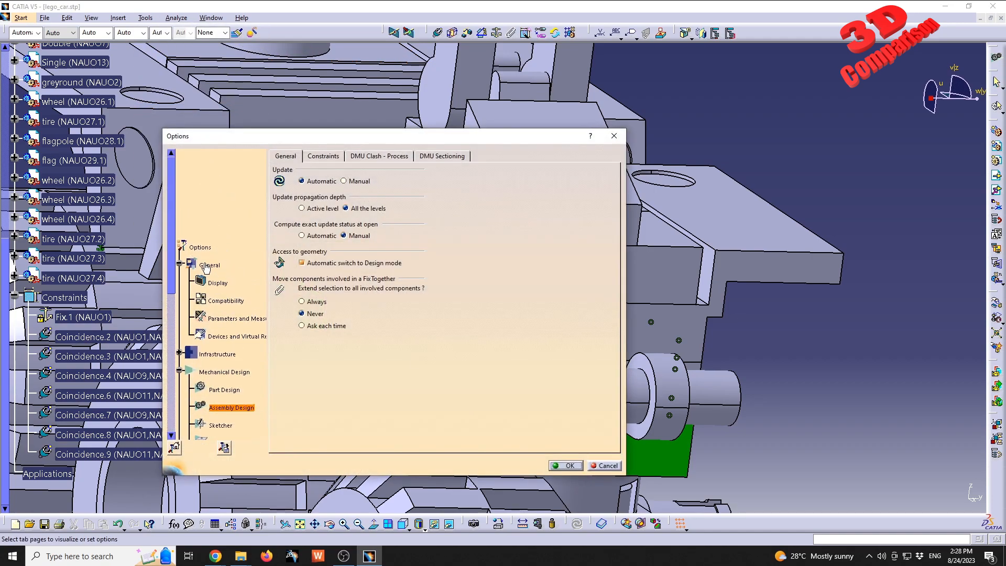
{"action": "left_click", "coordinate": [234, 319]}
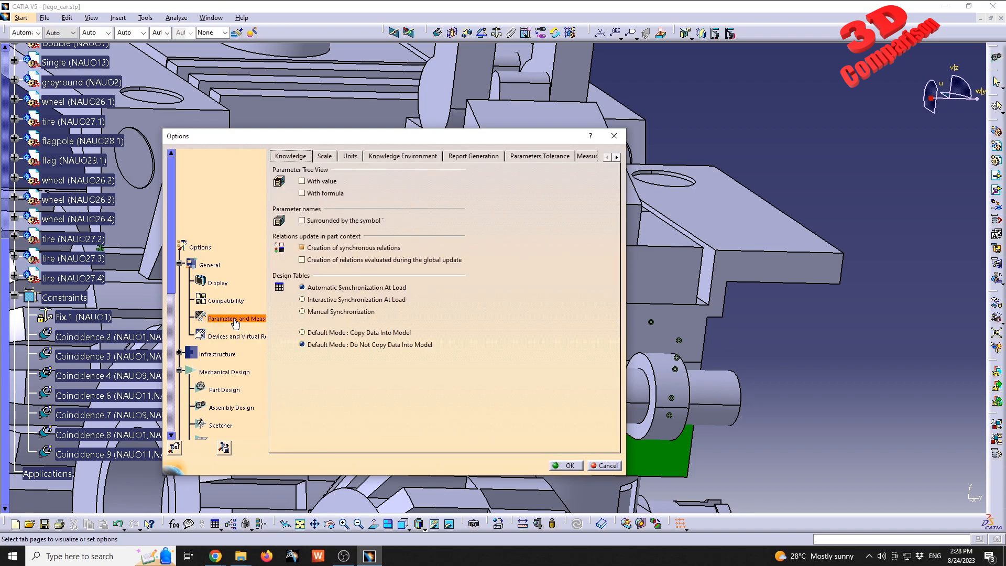
{"action": "left_click", "coordinate": [350, 156]}
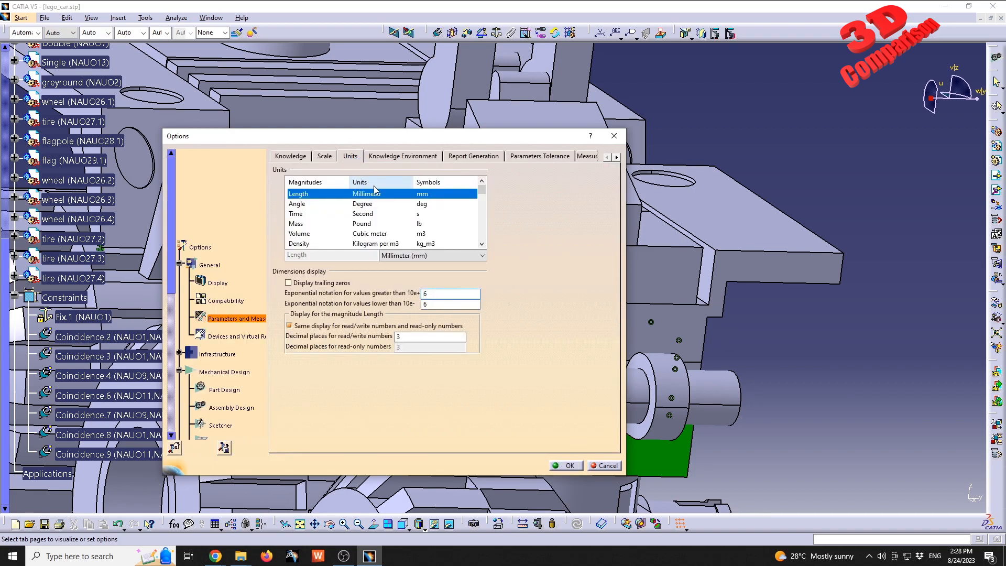
{"action": "left_click_drag", "start_coordinate": [413, 338], "coordinate": [369, 338]}
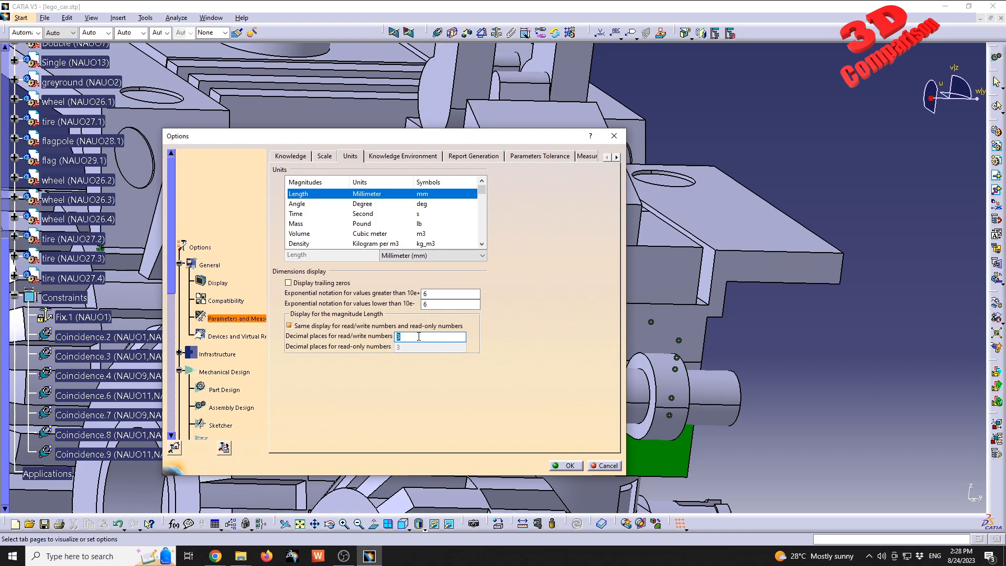
{"action": "left_click", "coordinate": [577, 468]}
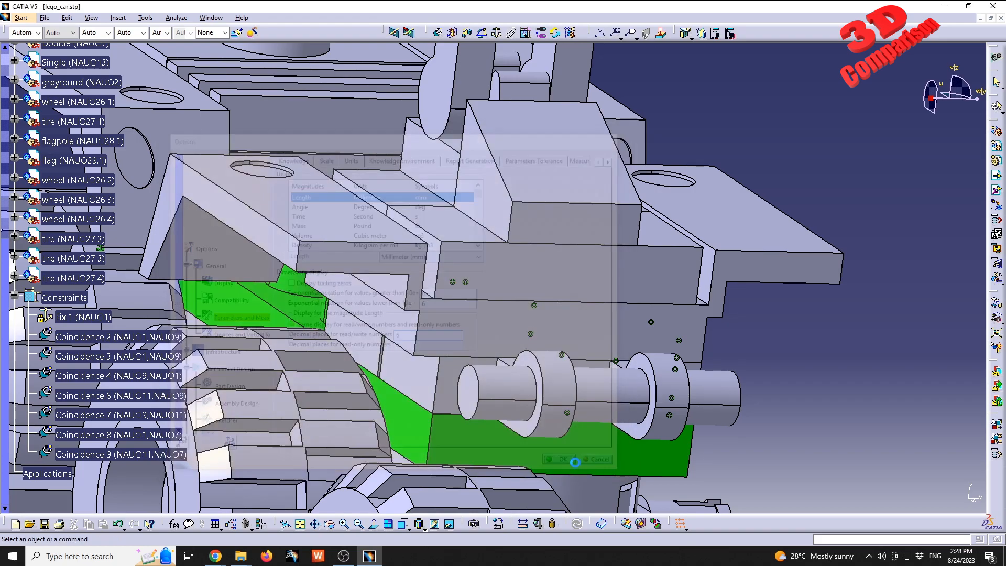
- Measure the gap between the body (NAUO11) part's inner side face and the Single (NAUO13) block with the higher decimal precision
{"action": "middle_click_drag", "start_coordinate": [577, 335], "coordinate": [600, 314]}
{"action": "left_click", "coordinate": [523, 524]}
{"action": "left_click", "coordinate": [492, 232]}
{"action": "middle_click_drag", "start_coordinate": [494, 229], "coordinate": [237, 416]}
{"action": "left_click", "coordinate": [365, 273]}
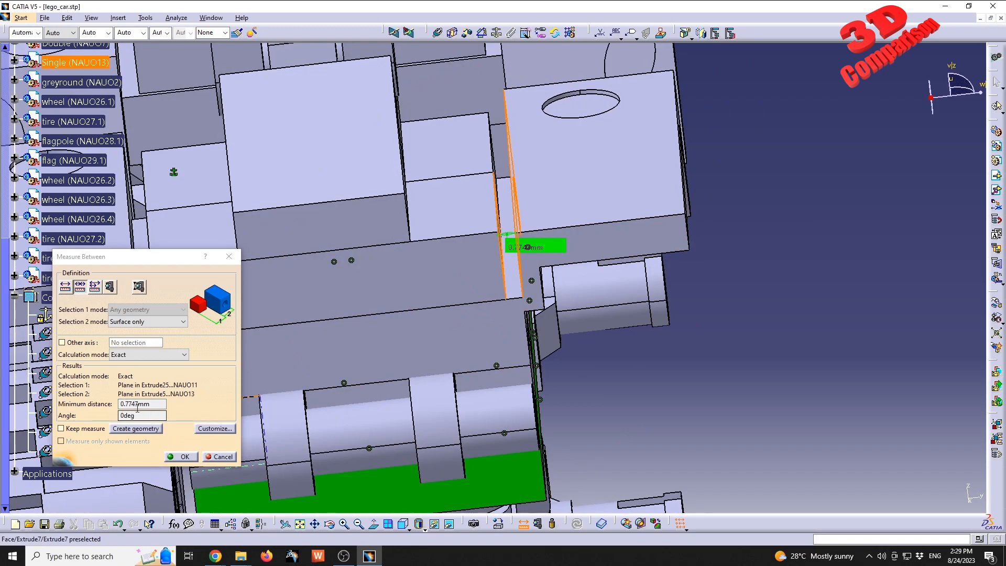
- Close the current measurement and measure the gap between body (NAUO11) and the Single (NAUO13) block on the opposite side
{"action": "left_click_drag", "start_coordinate": [126, 404], "coordinate": [157, 404]}
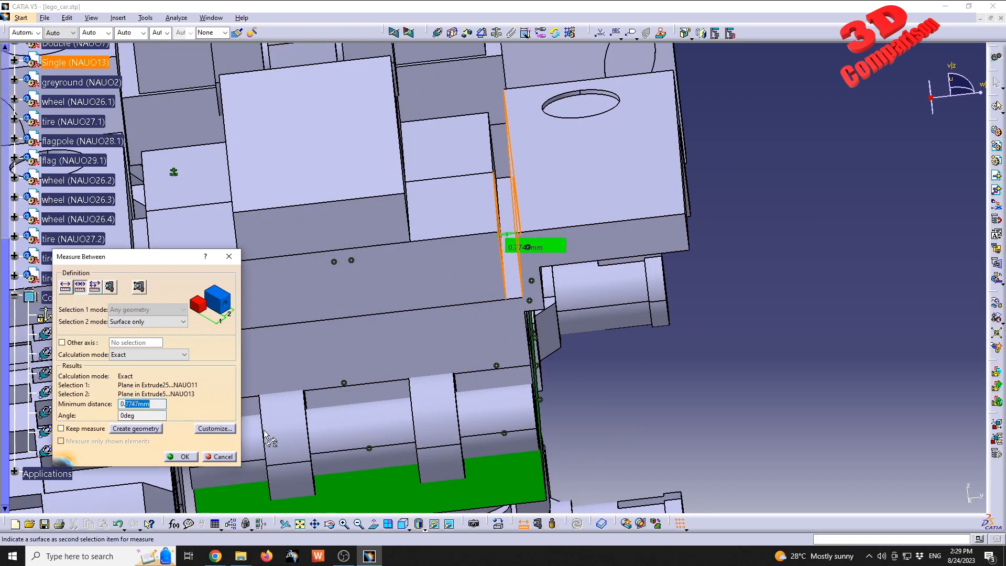
{"action": "middle_click_drag", "start_coordinate": [333, 332], "coordinate": [457, 298]}
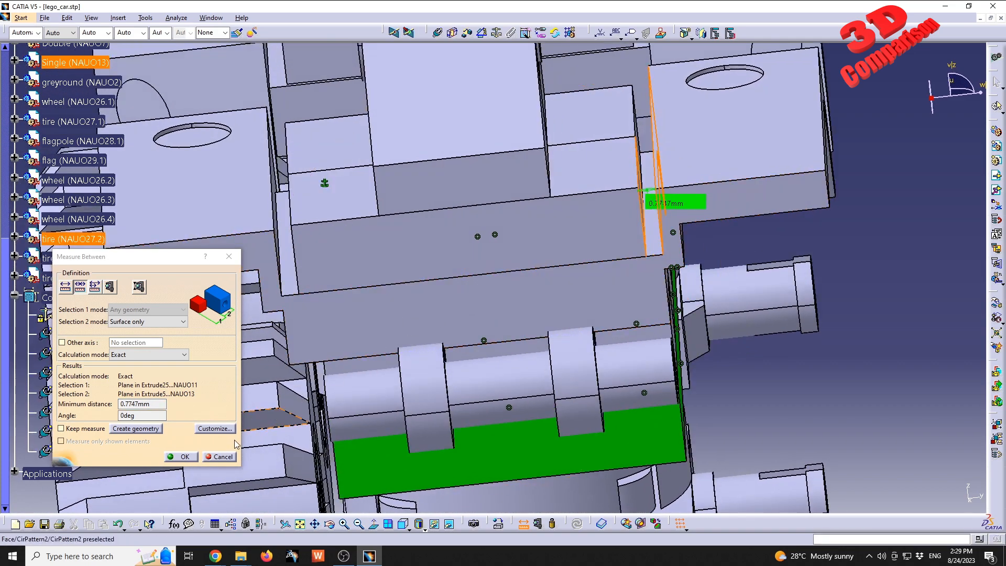
{"action": "left_click", "coordinate": [220, 457]}
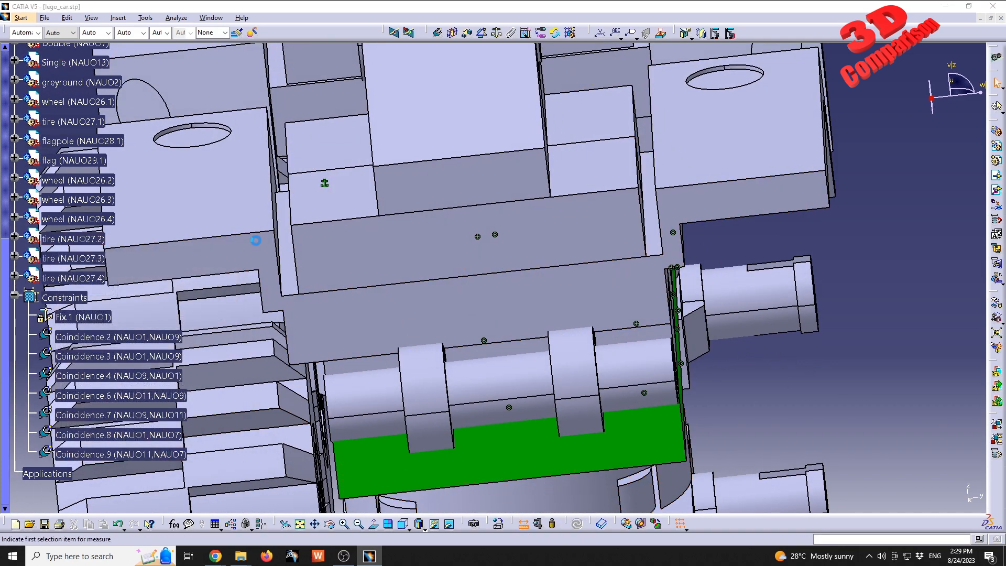
{"action": "left_click", "coordinate": [523, 523]}
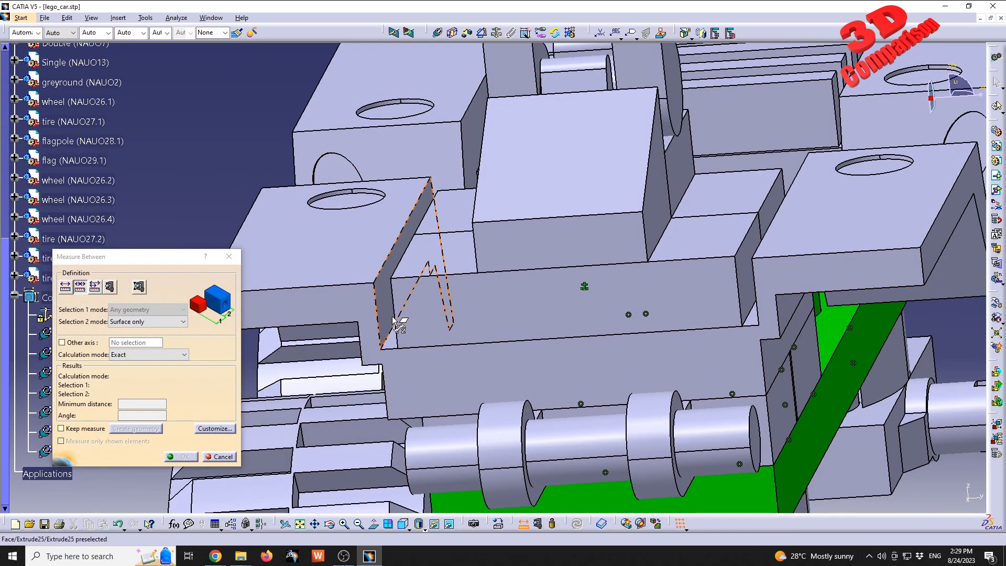
{"action": "left_click", "coordinate": [393, 317]}
{"action": "middle_click_drag", "start_coordinate": [393, 317], "coordinate": [455, 297]}
{"action": "left_click", "coordinate": [444, 294]}
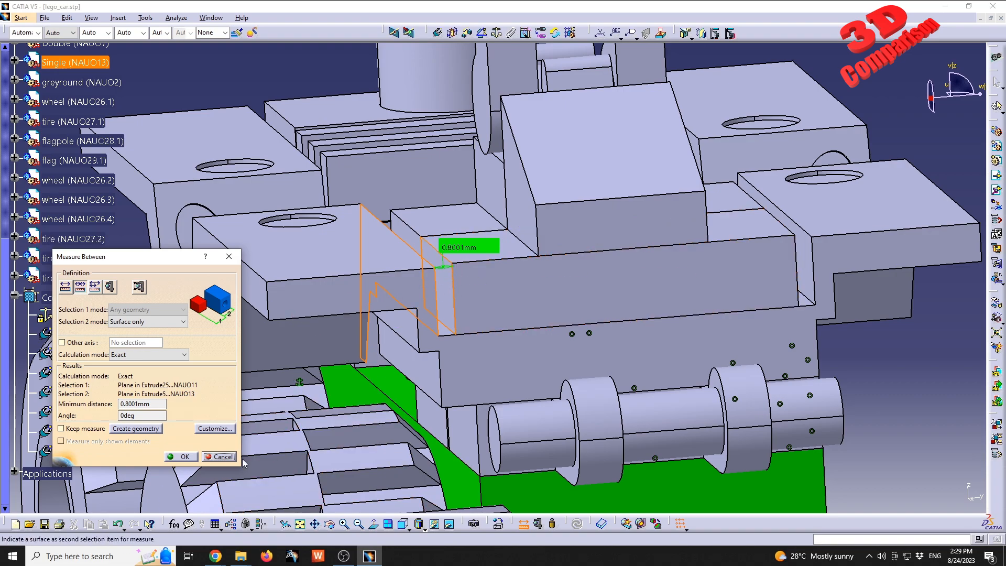
{"action": "left_click", "coordinate": [220, 457]}
- Create an Offset constraint between the side face of Single (NAUO13) and the adjacent inner side face of body (NAUO11)
{"action": "middle_click_drag", "start_coordinate": [557, 296], "coordinate": [608, 350]}
{"action": "middle_click_drag", "start_coordinate": [598, 317], "coordinate": [510, 315]}
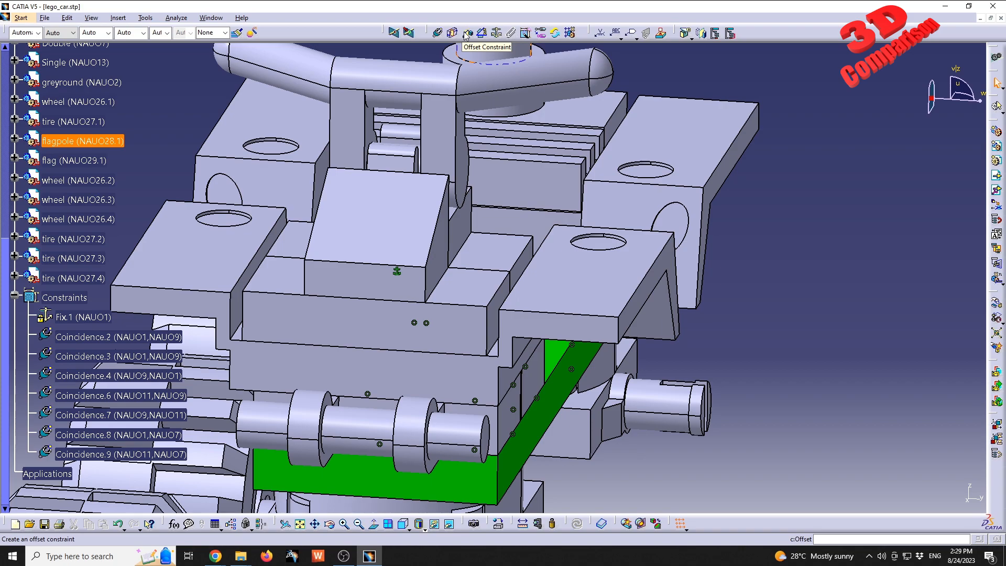
{"action": "middle_click_drag", "start_coordinate": [753, 262], "coordinate": [774, 285]}
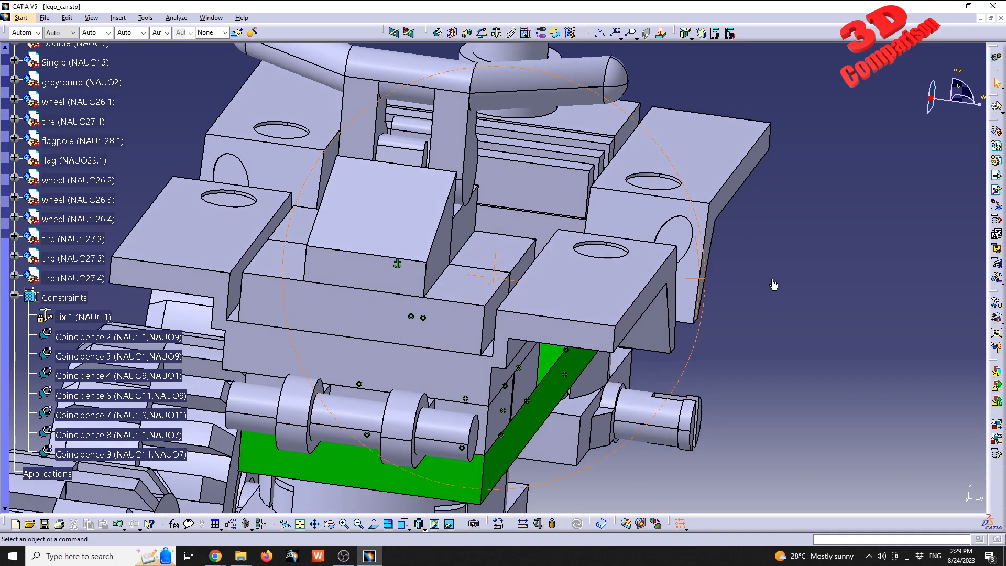
{"action": "left_click", "coordinate": [467, 33]}
{"action": "middle_click_drag", "start_coordinate": [435, 252], "coordinate": [431, 288]}
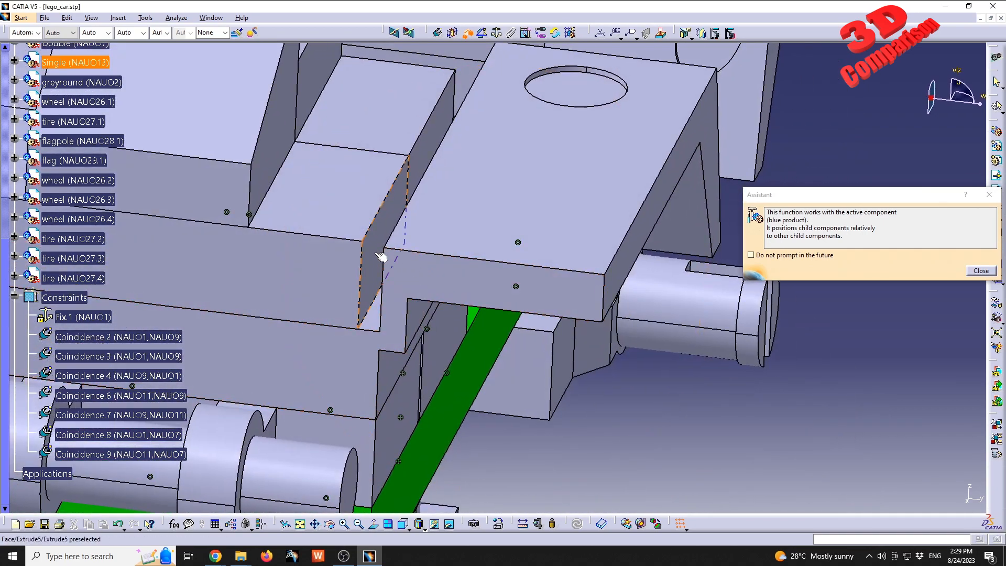
{"action": "middle_click_drag", "start_coordinate": [358, 290], "coordinate": [463, 262]}
{"action": "left_click", "coordinate": [461, 254]}
{"action": "middle_click_drag", "start_coordinate": [338, 277], "coordinate": [618, 384]}
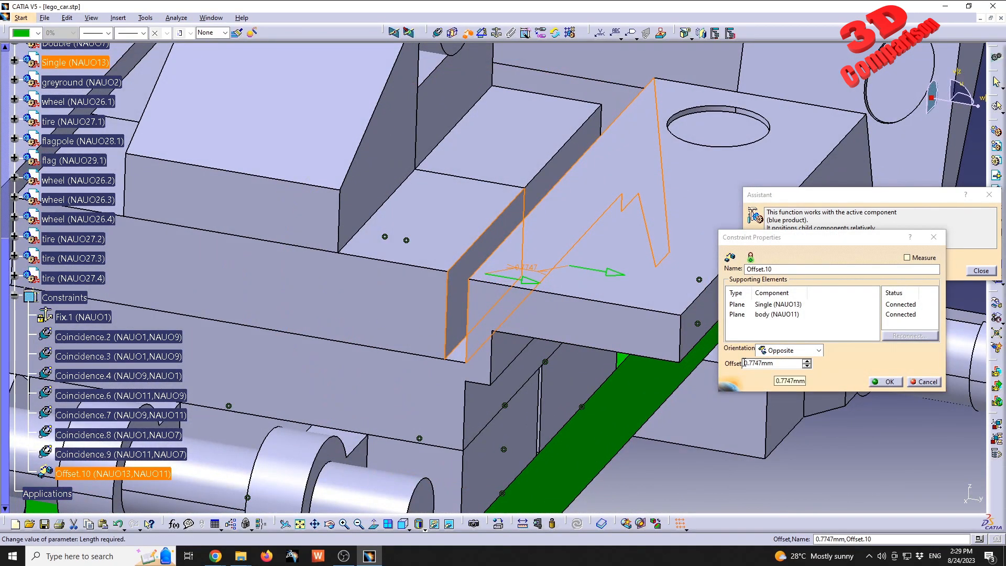
- Set the constraint's offset to 0.7874 mm, the average of 0.7747 and 0.8001, keeping the Opposite orientation
{"action": "left_click", "coordinate": [778, 363]}
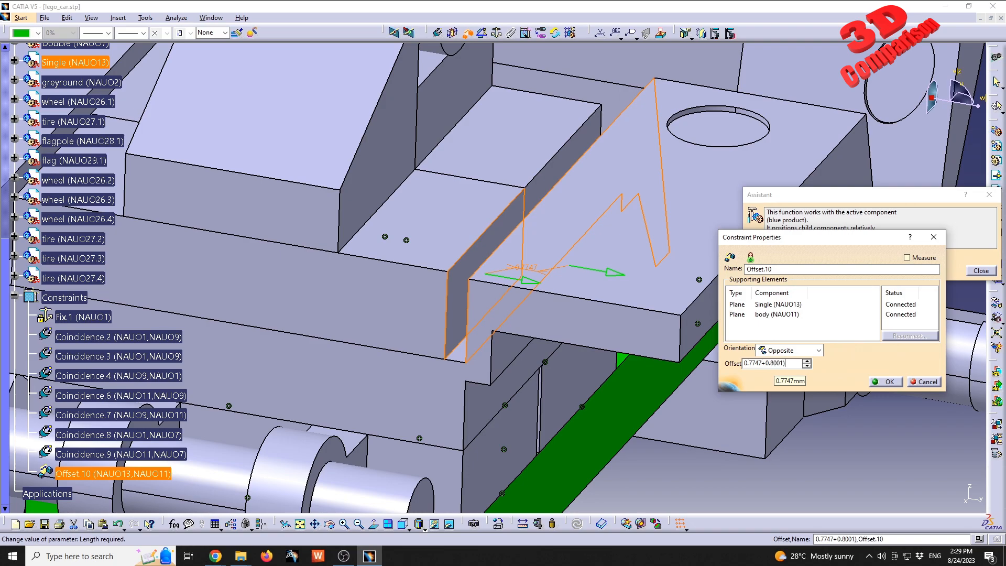
{"action": "type", "text": "("}
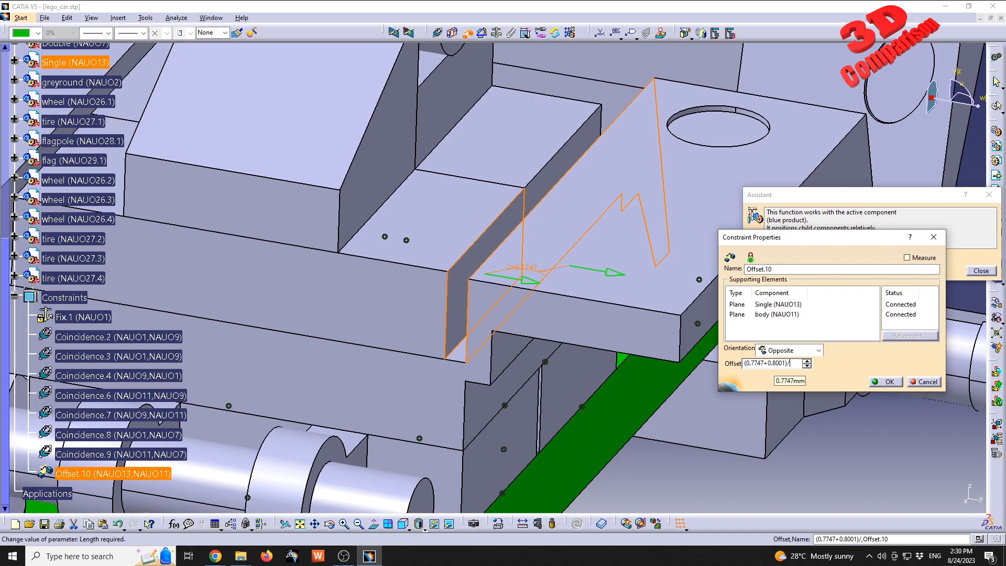
{"action": "key", "text": "Return"}
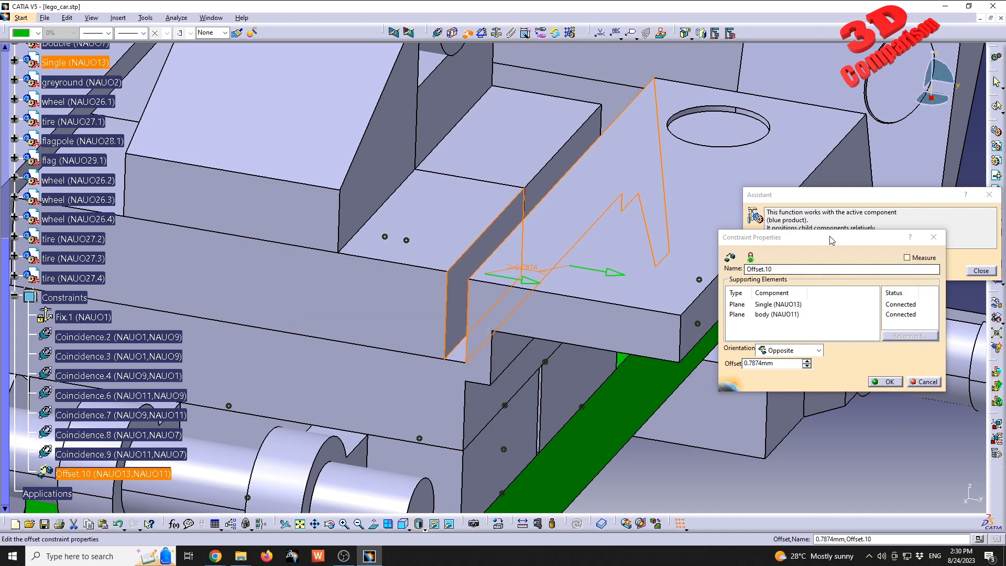
{"action": "left_click_drag", "start_coordinate": [831, 239], "coordinate": [779, 298]}
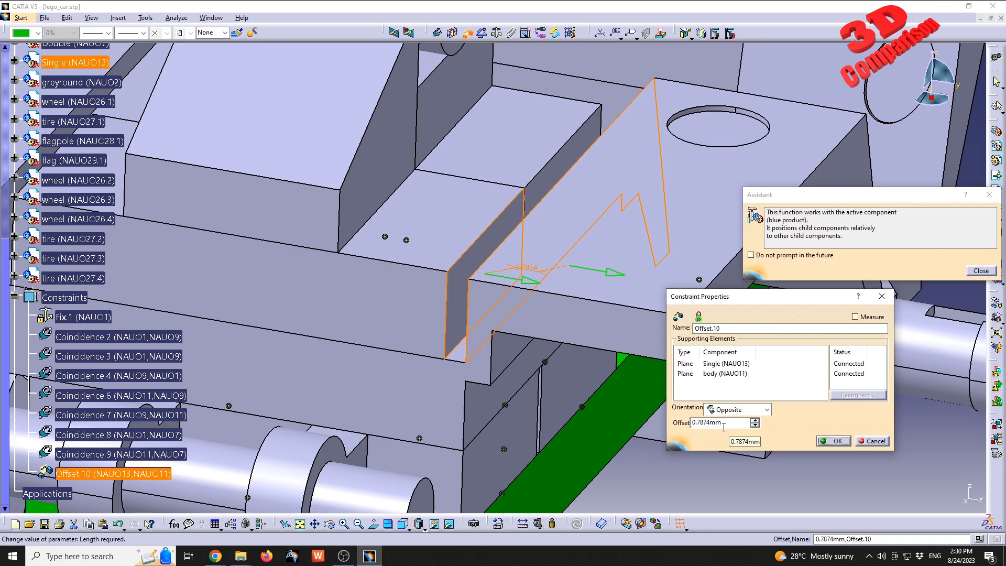
{"action": "left_click", "coordinate": [698, 475]}
- Measure the gap between Single (NAUO13) and body (NAUO11) on the side opposite the offset constraint
{"action": "middle_click_drag", "start_coordinate": [348, 276], "coordinate": [480, 355]}
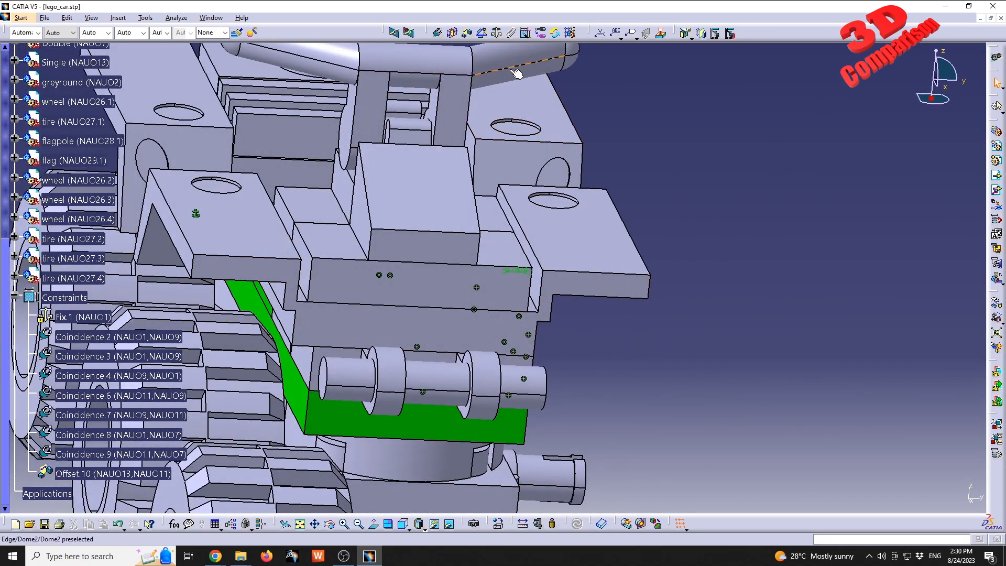
{"action": "left_click", "coordinate": [522, 523]}
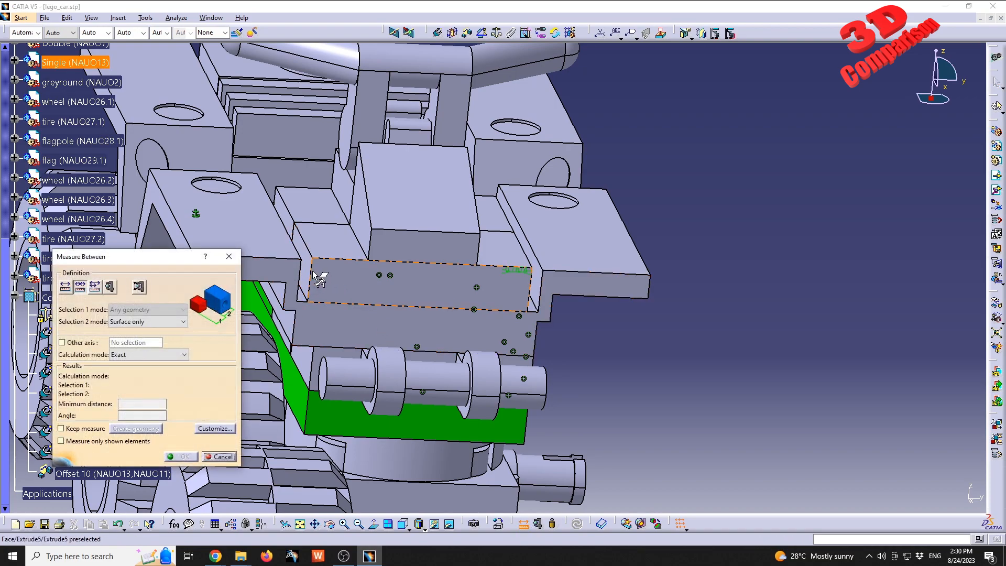
{"action": "left_click", "coordinate": [307, 275]}
{"action": "middle_click_drag", "start_coordinate": [378, 286], "coordinate": [280, 268]}
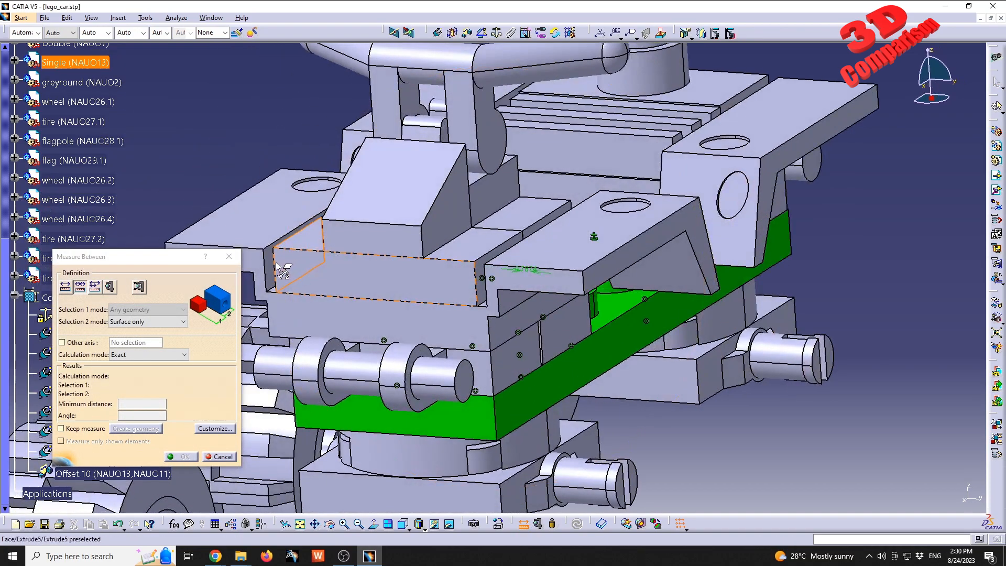
{"action": "left_click", "coordinate": [273, 262]}
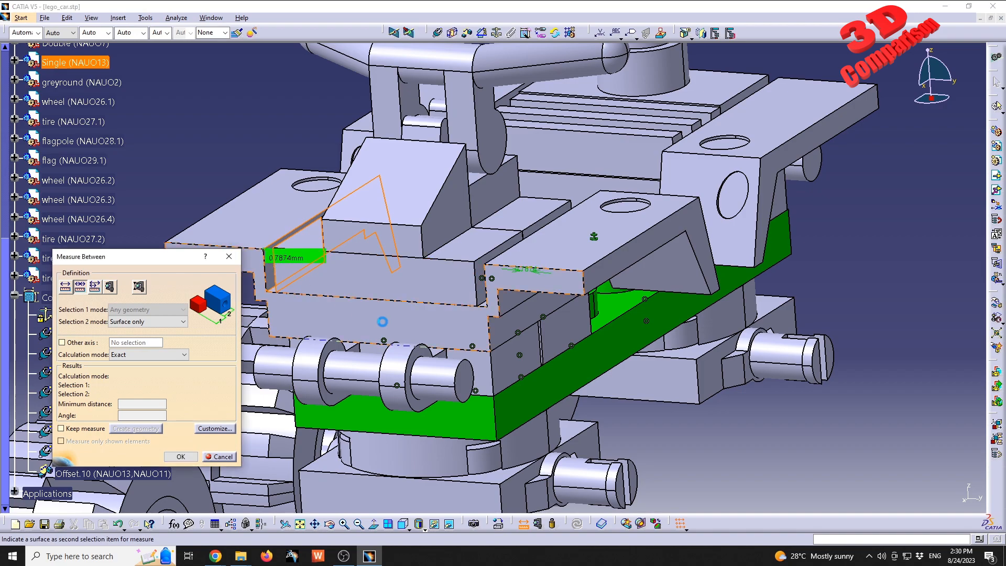
{"action": "middle_click_drag", "start_coordinate": [406, 338], "coordinate": [545, 312]}
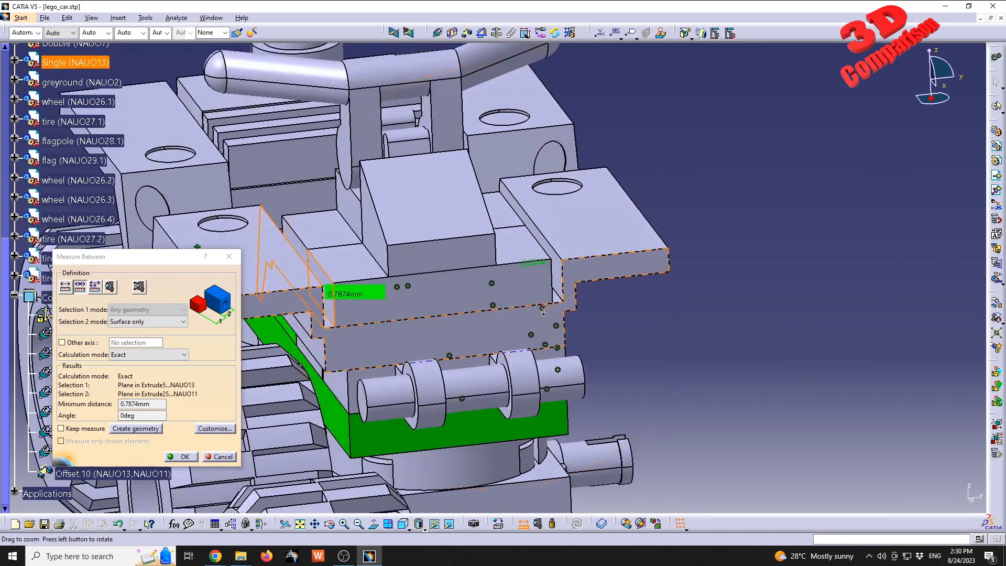
{"action": "double_click", "coordinate": [149, 407]}
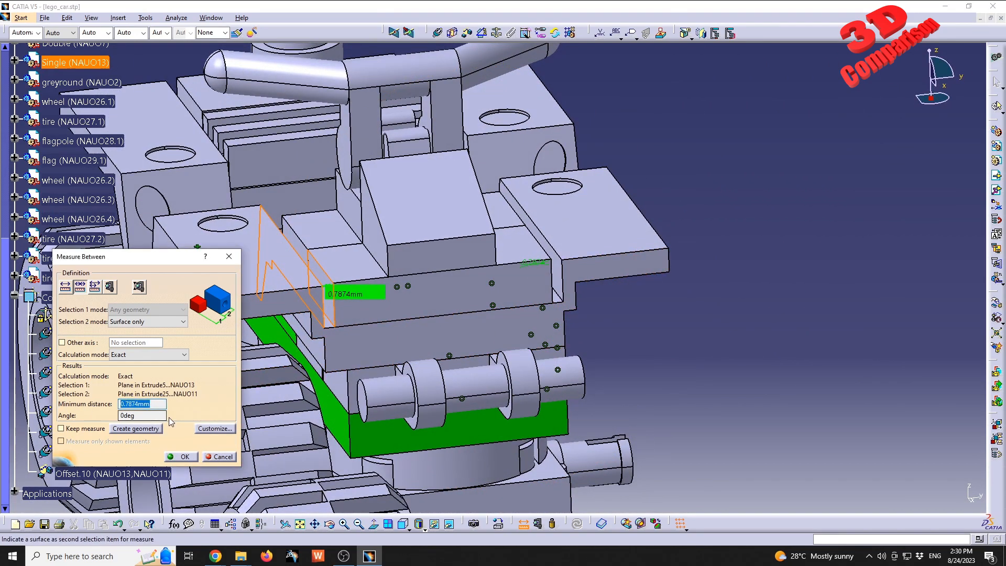
{"action": "left_click_drag", "start_coordinate": [177, 257], "coordinate": [875, 230]}
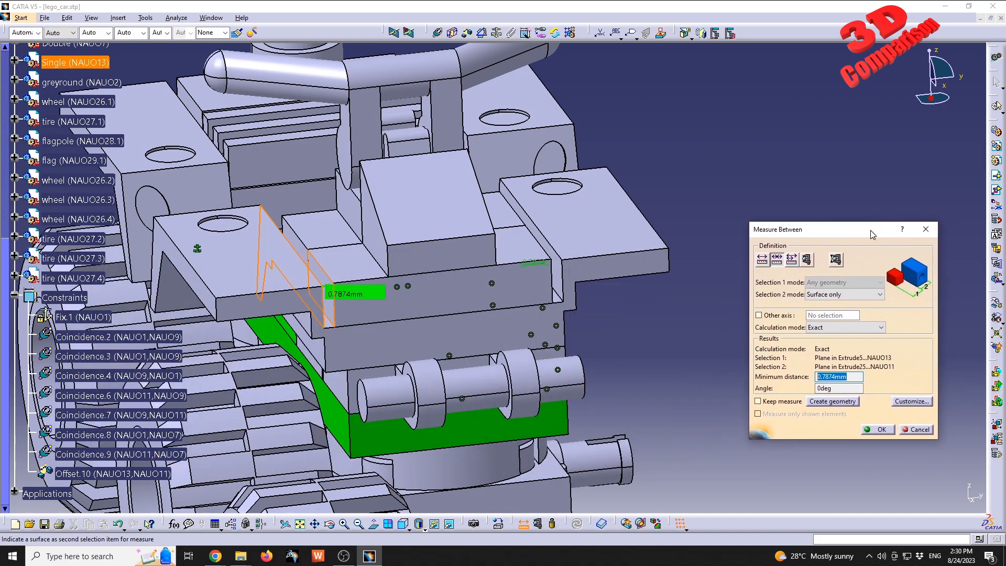
- Check the decimal places set for the Length magnitude in the Parameters and Measure unit options
{"action": "left_click", "coordinate": [146, 19]}
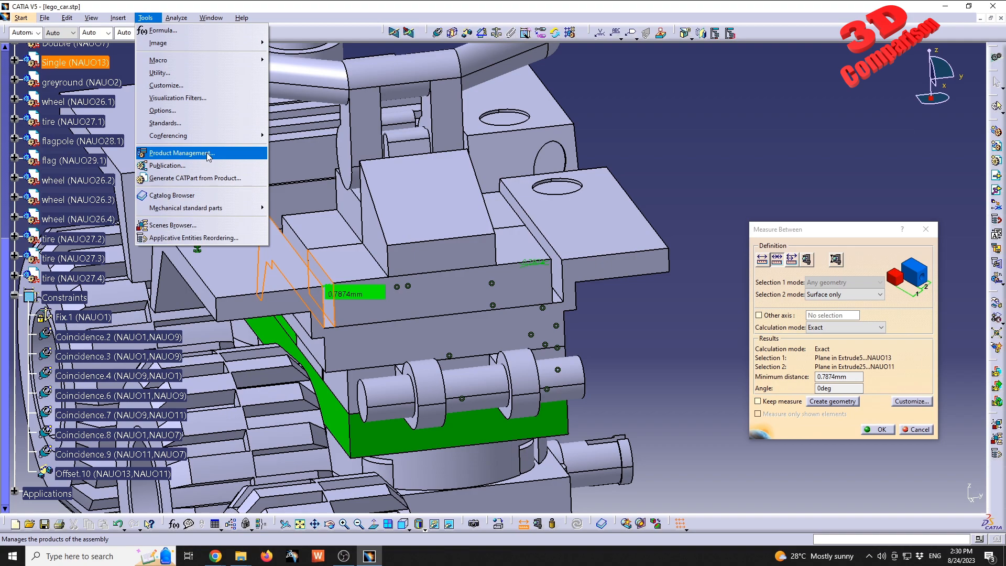
{"action": "left_click", "coordinate": [220, 111]}
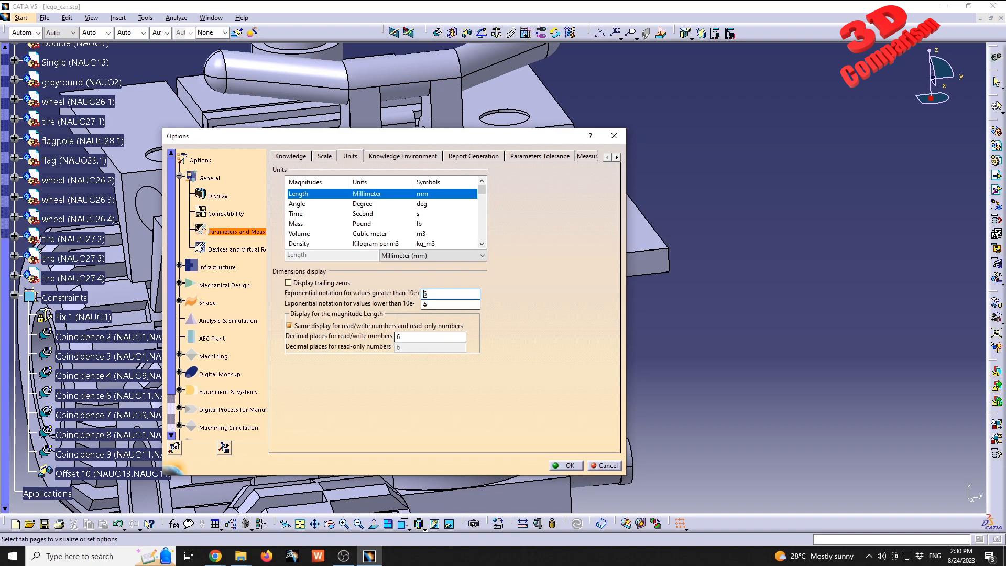
{"action": "left_click_drag", "start_coordinate": [409, 337], "coordinate": [383, 360]}
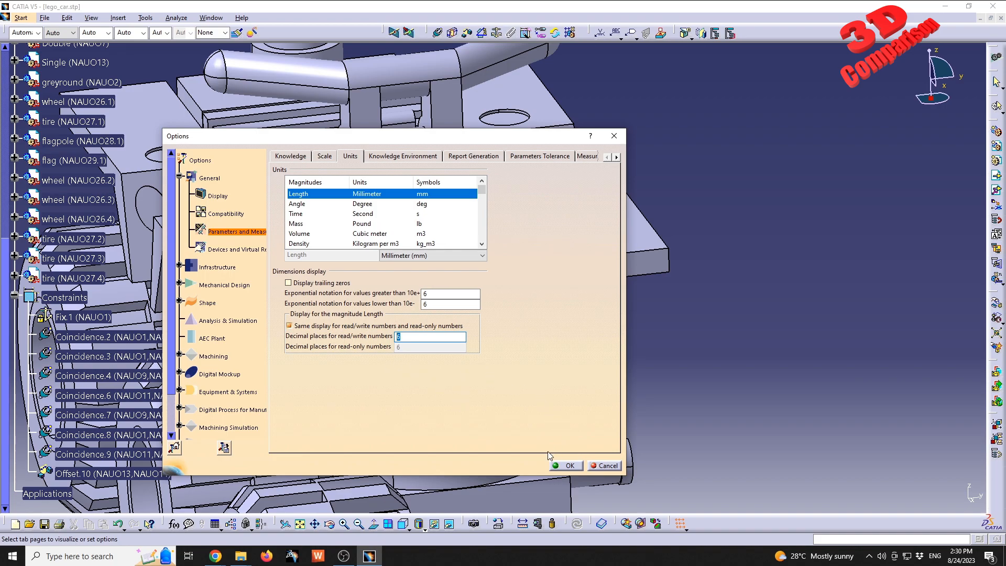
{"action": "left_click", "coordinate": [567, 467]}
- Try a Coincidence constraint between the body (NAUO11) edge and the lower corner vertex of Single (NAUO13), and delete it
{"action": "middle_click_drag", "start_coordinate": [630, 299], "coordinate": [557, 288]}
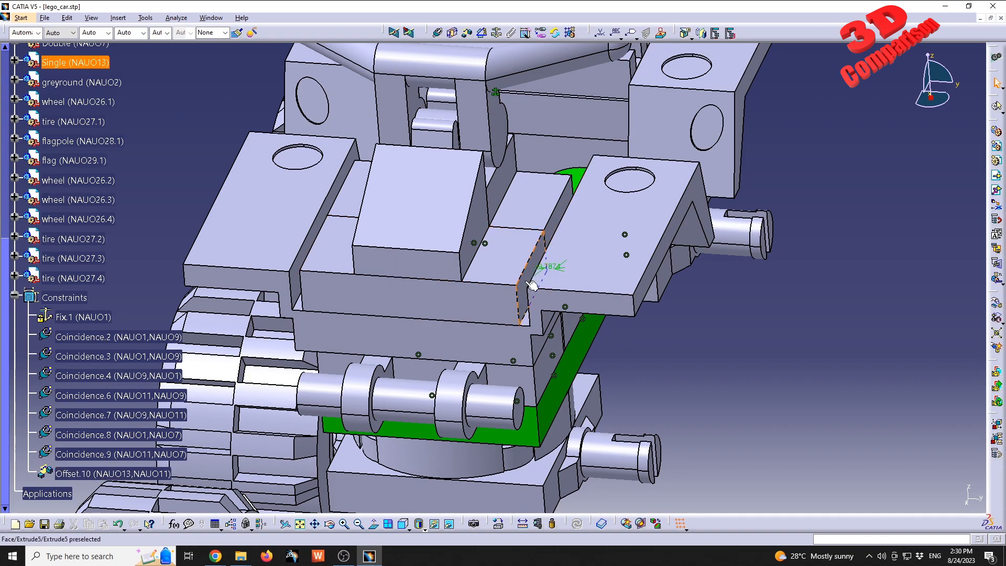
{"action": "middle_click_drag", "start_coordinate": [530, 283], "coordinate": [608, 279]}
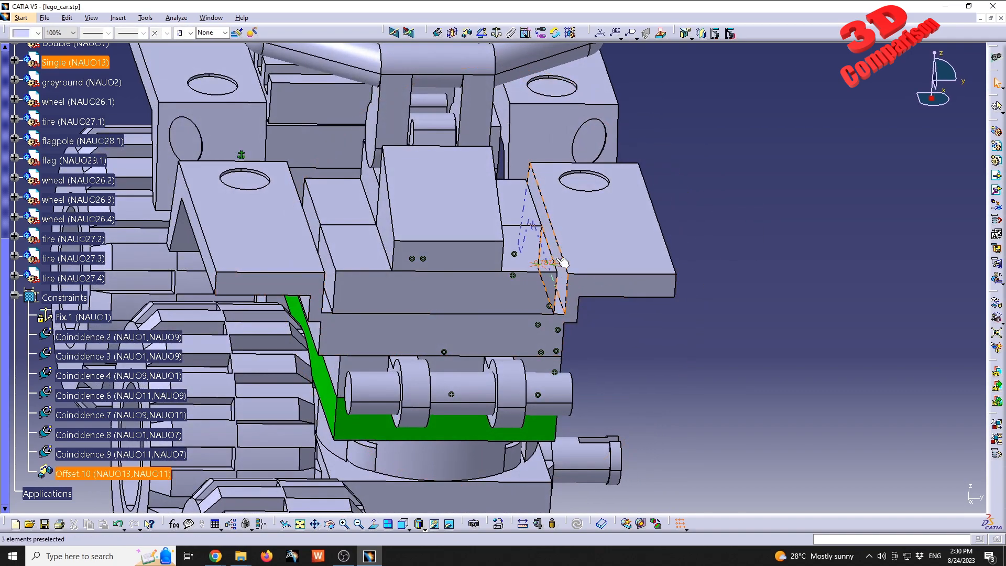
{"action": "left_click", "coordinate": [622, 354]}
{"action": "middle_click_drag", "start_coordinate": [660, 352], "coordinate": [400, 276]}
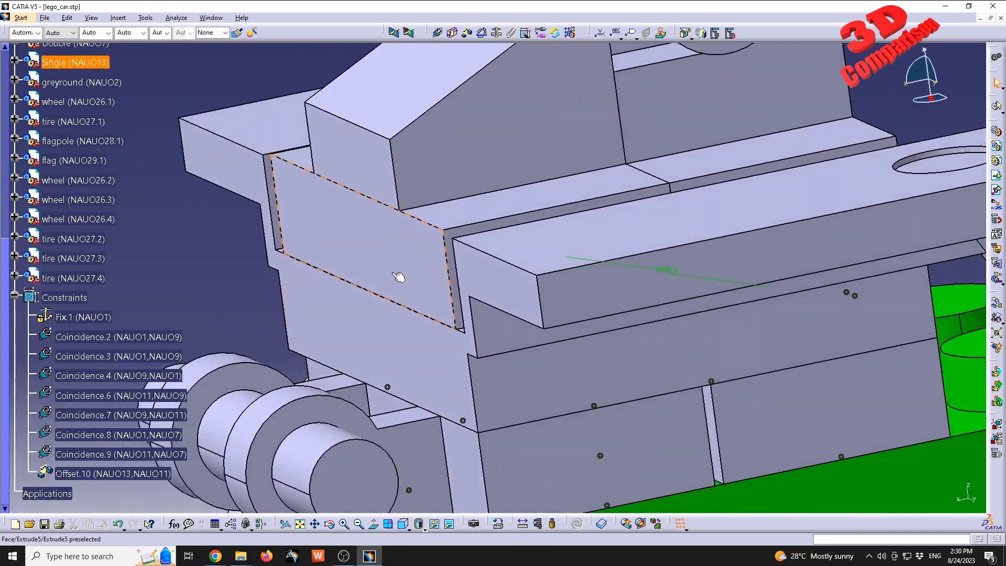
{"action": "left_click", "coordinate": [441, 34]}
{"action": "middle_click_drag", "start_coordinate": [467, 337], "coordinate": [605, 307]}
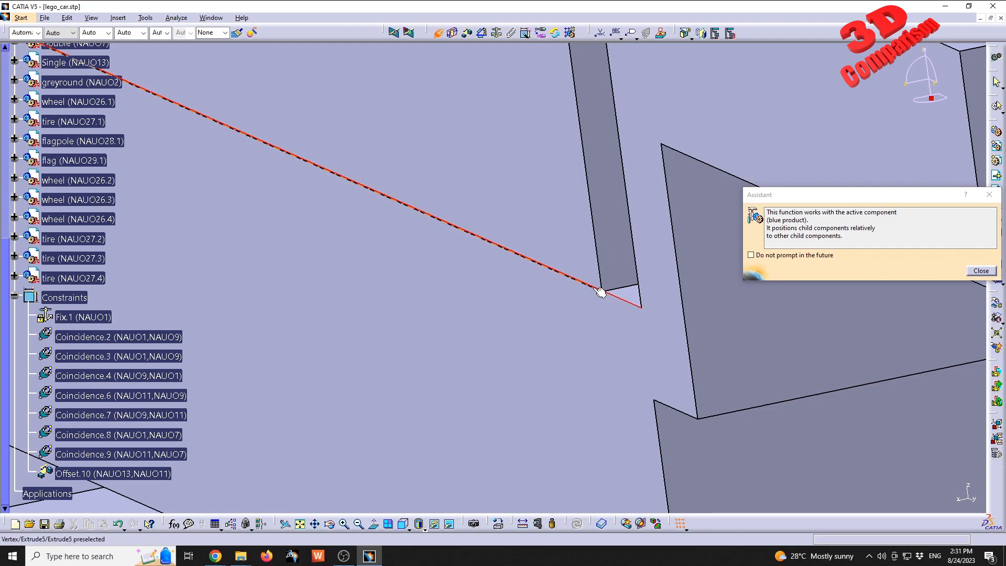
{"action": "left_click", "coordinate": [602, 291]}
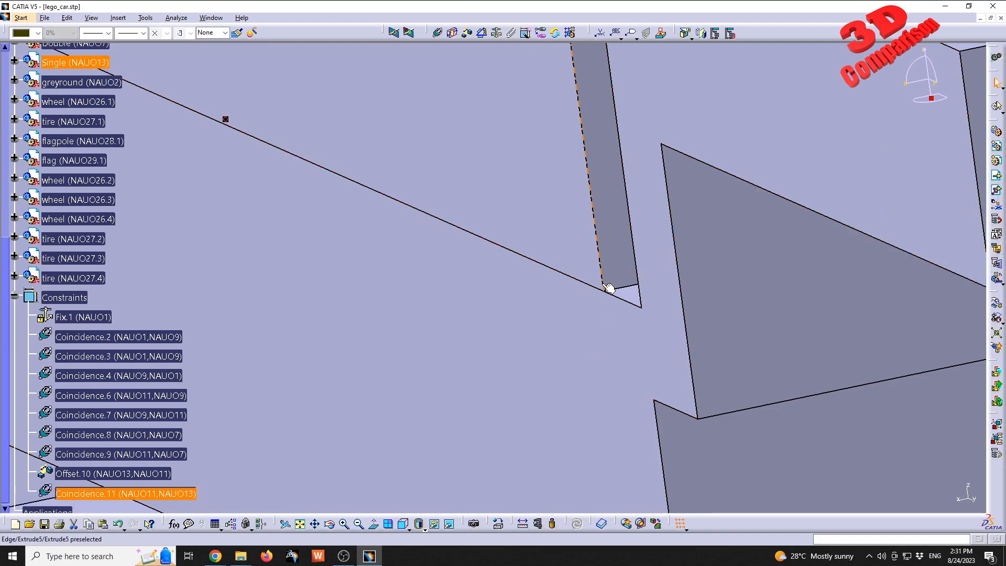
{"action": "middle_click_drag", "start_coordinate": [537, 258], "coordinate": [356, 194]}
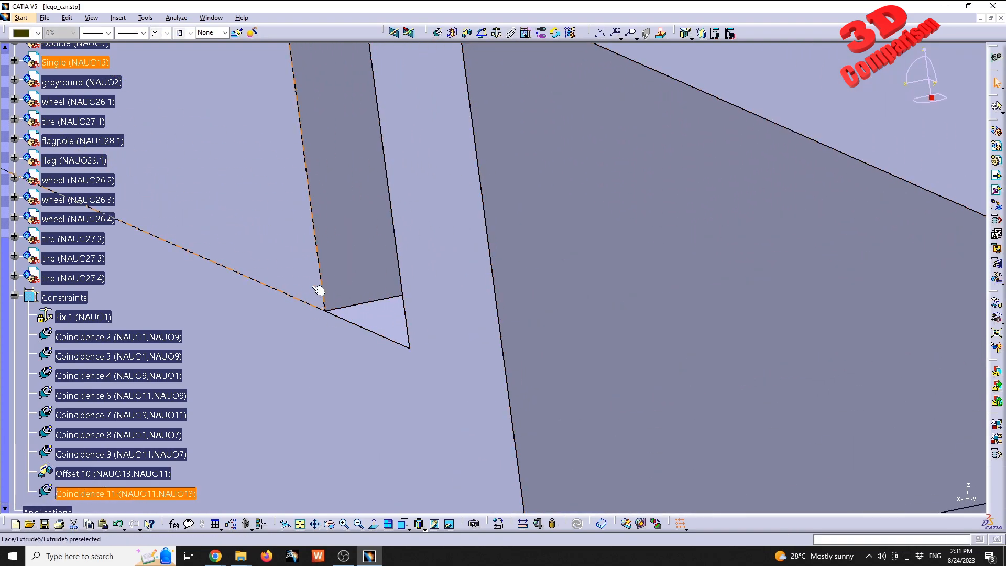
{"action": "middle_click_drag", "start_coordinate": [307, 279], "coordinate": [373, 447], "text": "ctrl"}
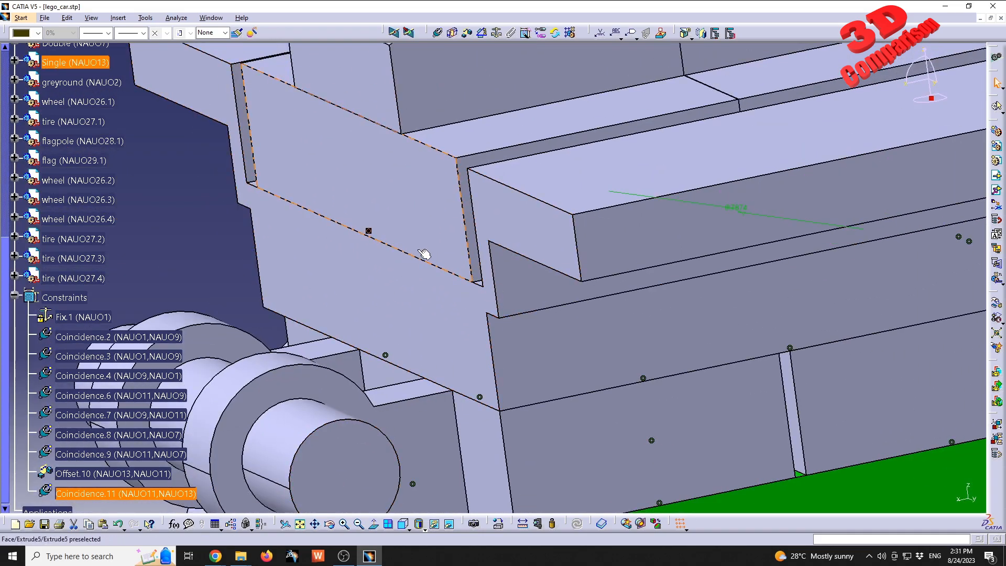
{"action": "key", "text": "Delete"}
- Add a Coincidence constraint between the front faces of body (NAUO11) and the Single (NAUO13) block
{"action": "middle_click_drag", "start_coordinate": [406, 318], "coordinate": [483, 209]}
{"action": "middle_click_drag", "start_coordinate": [328, 163], "coordinate": [403, 227]}
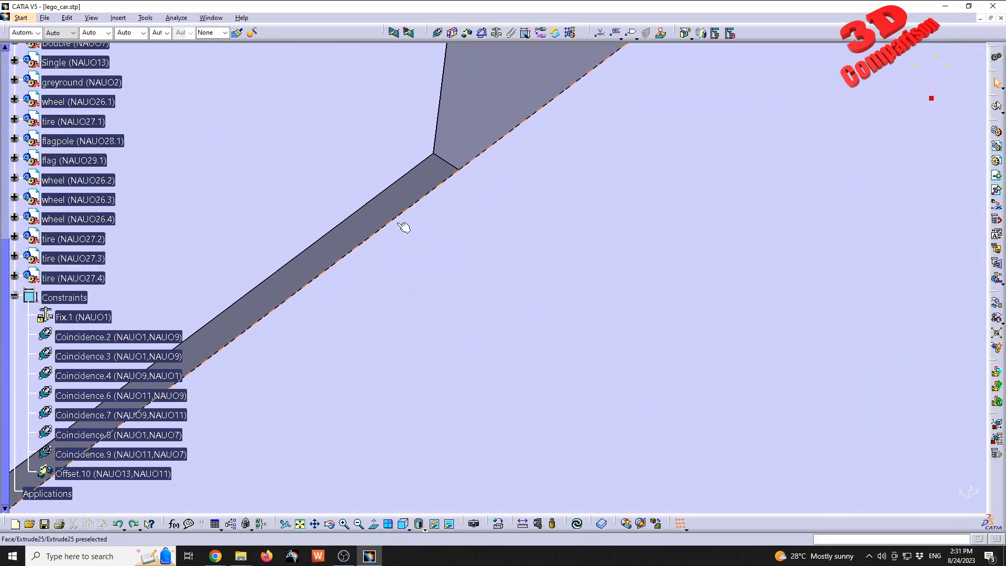
{"action": "middle_click_drag", "start_coordinate": [409, 186], "coordinate": [509, 428]}
{"action": "middle_click_drag", "start_coordinate": [482, 362], "coordinate": [515, 379]}
{"action": "middle_click_drag", "start_coordinate": [365, 325], "coordinate": [447, 350]}
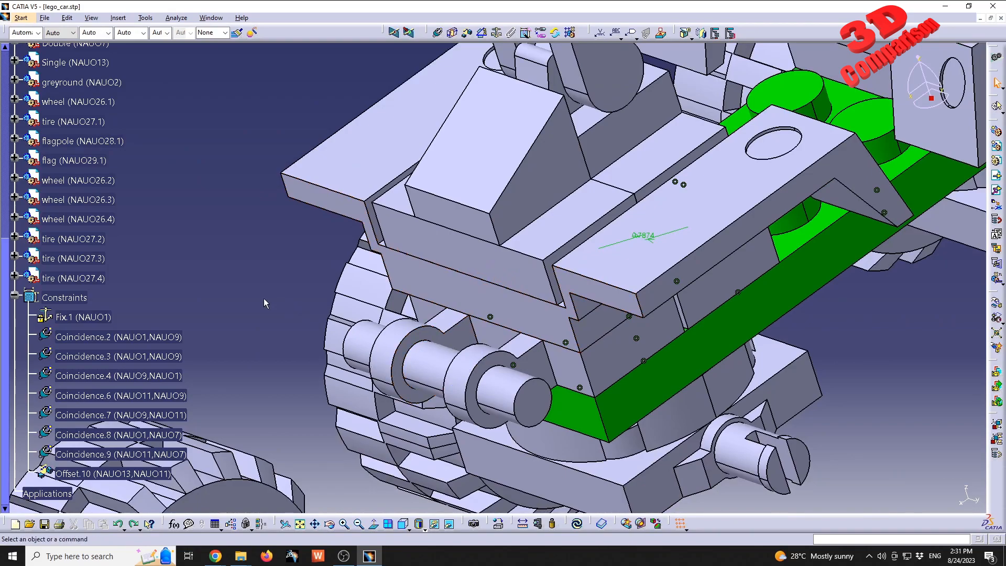
{"action": "left_click", "coordinate": [438, 34]}
{"action": "middle_click_drag", "start_coordinate": [558, 309], "coordinate": [582, 346]}
{"action": "left_click", "coordinate": [553, 257]}
{"action": "left_click", "coordinate": [506, 233]}
{"action": "middle_click_drag", "start_coordinate": [507, 191], "coordinate": [508, 304]}
{"action": "left_click", "coordinate": [172, 264]}
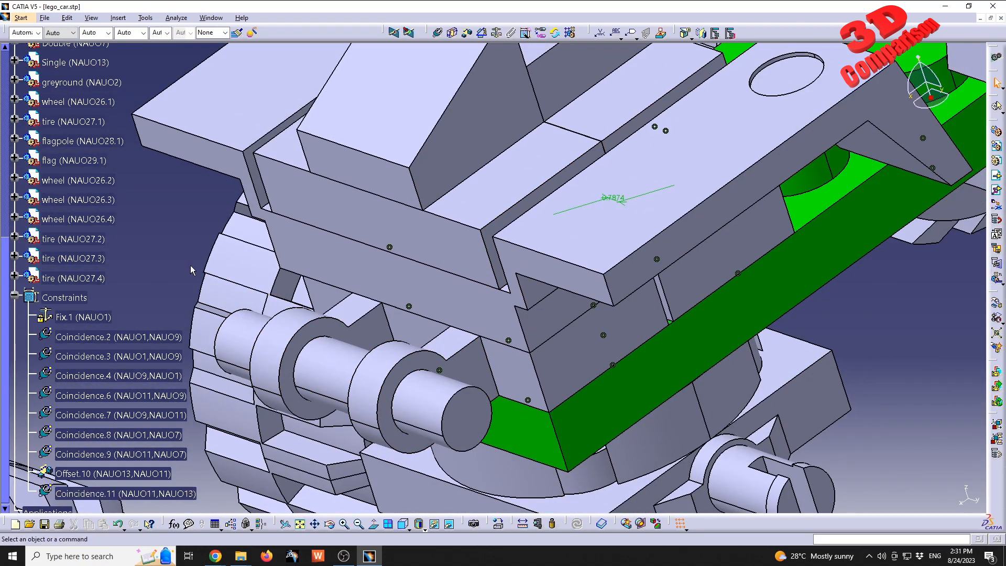
- Add a Coincidence constraint between Single (NAUO13) and the sloped yellow (NAUO16) block at the block's lower front edge
{"action": "middle_click_drag", "start_coordinate": [530, 322], "coordinate": [532, 381]}
{"action": "middle_click_drag", "start_coordinate": [428, 325], "coordinate": [392, 291]}
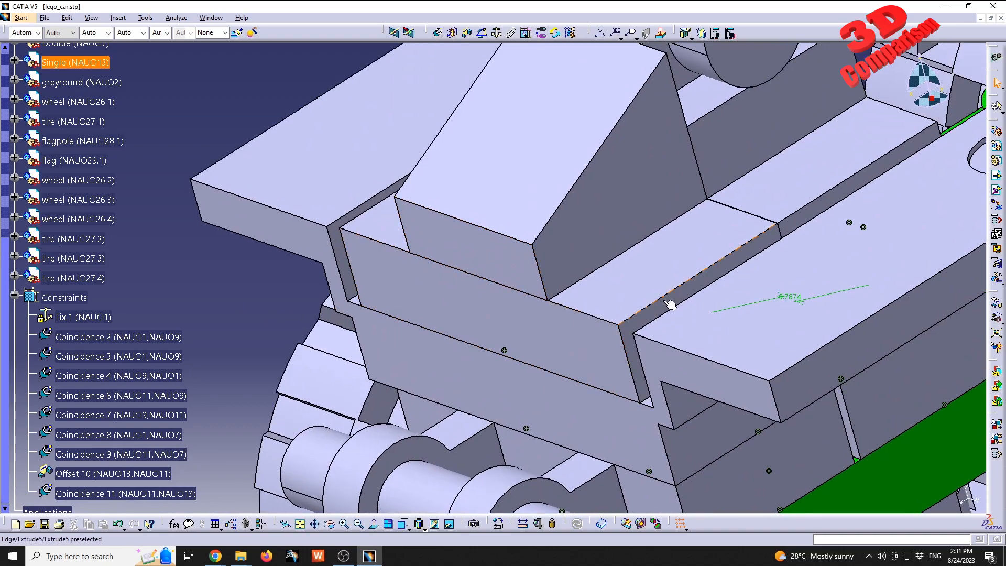
{"action": "left_click", "coordinate": [439, 33]}
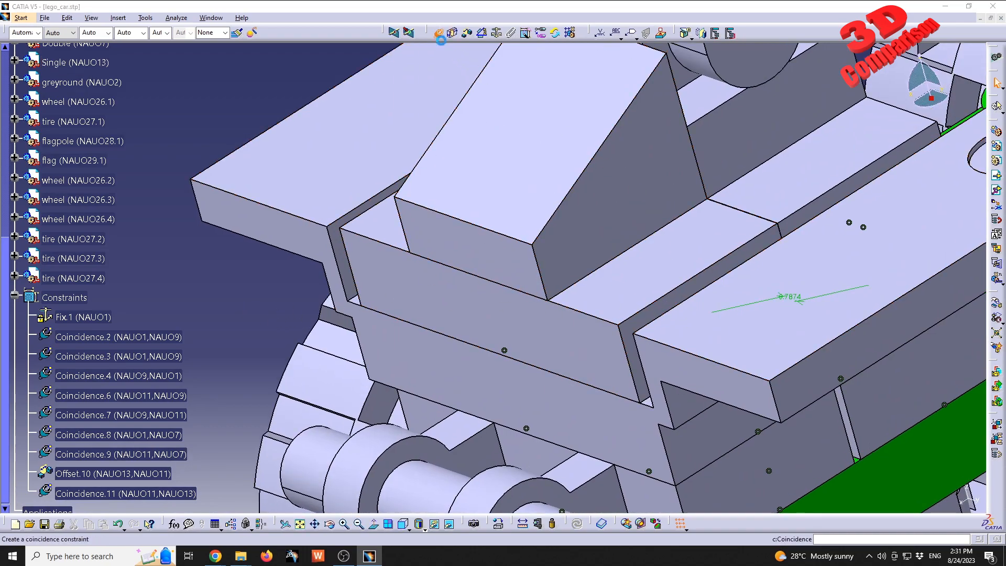
{"action": "left_click", "coordinate": [588, 315]}
{"action": "middle_click_drag", "start_coordinate": [589, 317], "coordinate": [600, 326]}
{"action": "left_click", "coordinate": [600, 324]}
{"action": "middle_click_drag", "start_coordinate": [612, 235], "coordinate": [570, 215]}
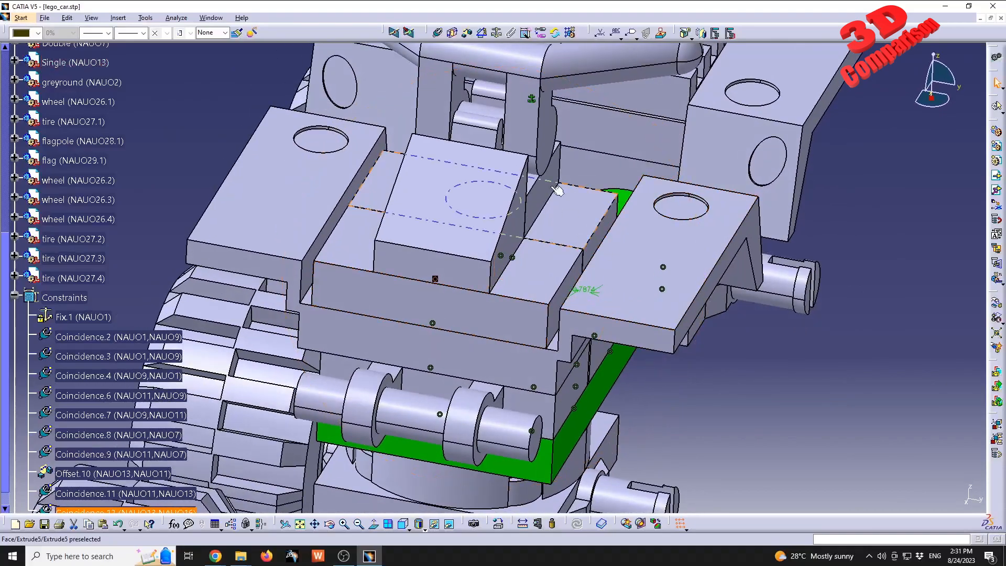
- Add a 4.7879 mm Offset constraint between the side face of yellow (NAUO16) and the facing inner face of body (NAUO11)
{"action": "left_click", "coordinate": [467, 39]}
{"action": "middle_click_drag", "start_coordinate": [528, 280], "coordinate": [532, 321]}
{"action": "left_click", "coordinate": [470, 287]}
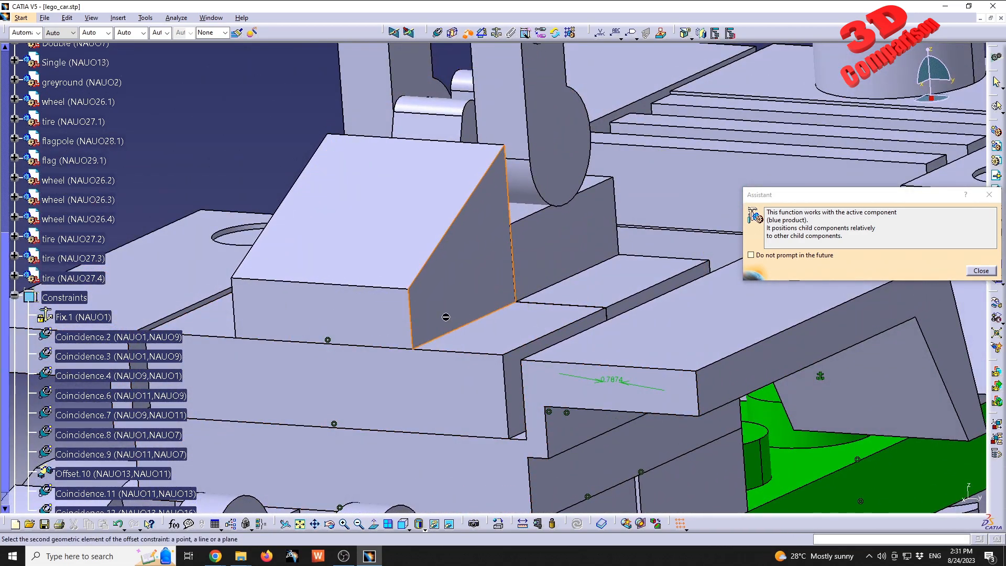
{"action": "middle_click_drag", "start_coordinate": [563, 363], "coordinate": [592, 340]}
{"action": "left_click", "coordinate": [595, 335]}
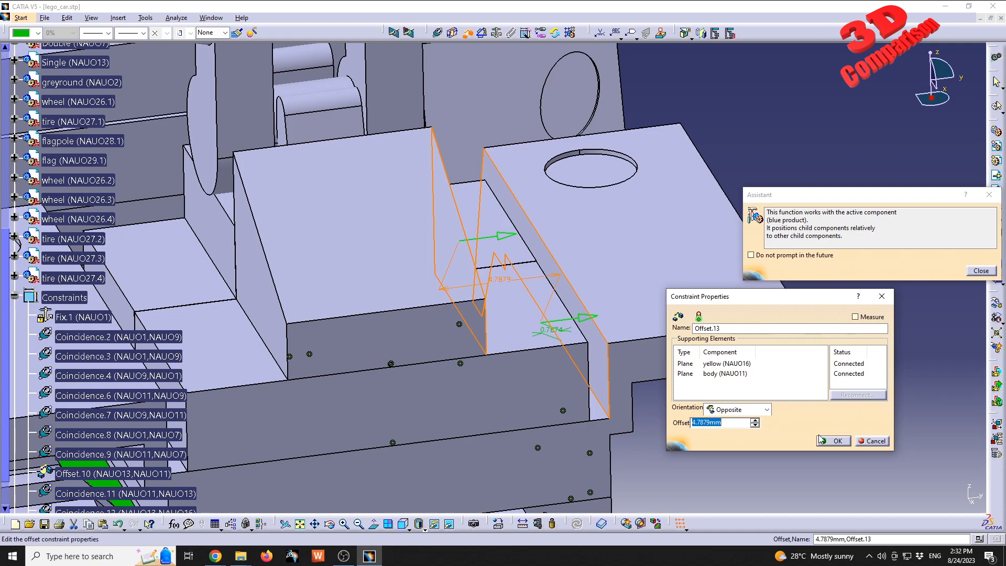
{"action": "left_click", "coordinate": [837, 446]}
{"action": "left_click", "coordinate": [768, 462]}
{"action": "middle_click_drag", "start_coordinate": [392, 362], "coordinate": [397, 316]}
{"action": "middle_click_drag", "start_coordinate": [492, 280], "coordinate": [446, 338]}
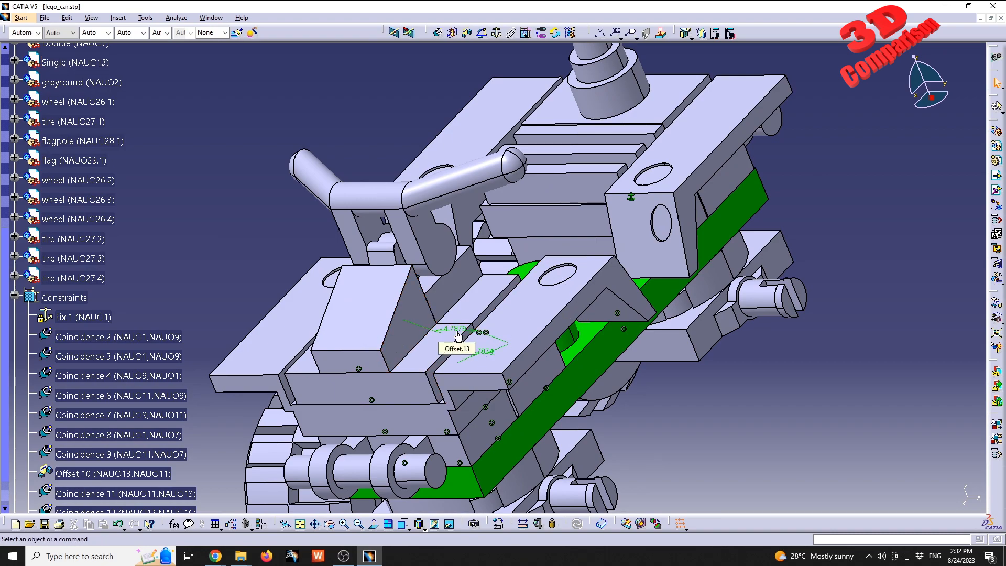
- Add a Coincidence constraint between the base side face of HalfFork (NAUO17) and the side face of yellow (NAUO16)
{"action": "middle_click_drag", "start_coordinate": [486, 334], "coordinate": [487, 203]}
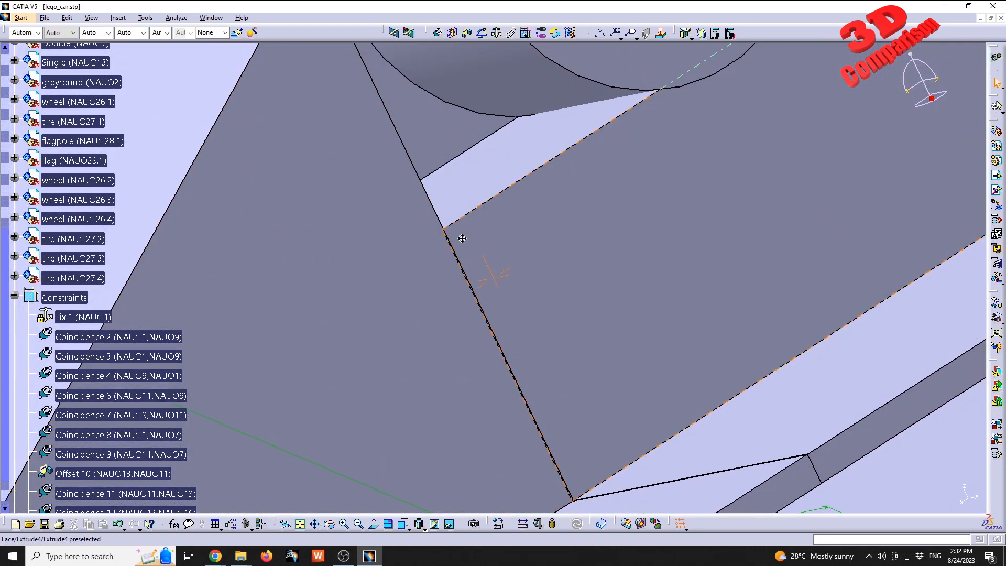
{"action": "middle_click_drag", "start_coordinate": [462, 238], "coordinate": [498, 338]}
{"action": "left_click", "coordinate": [453, 33]}
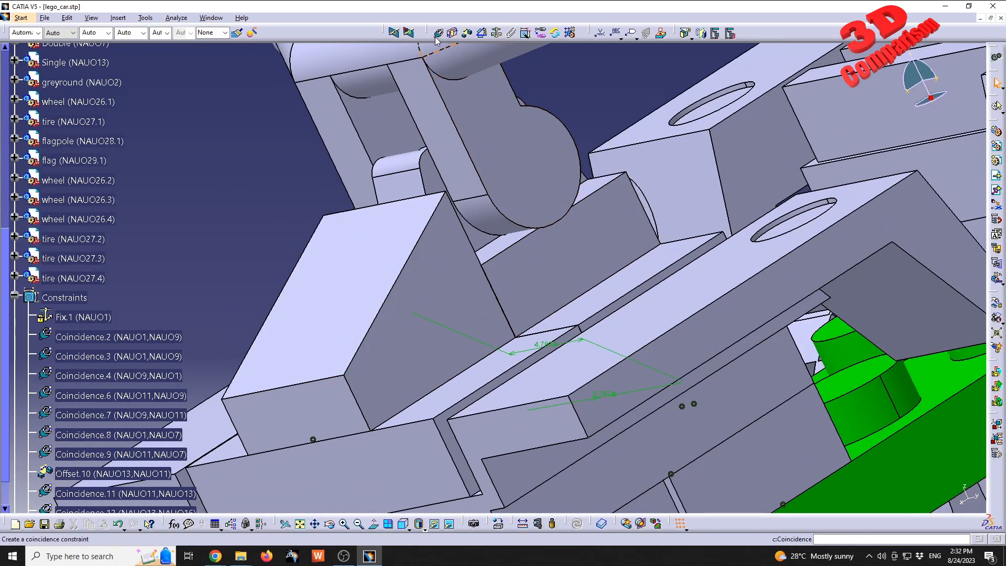
{"action": "left_click", "coordinate": [438, 33]}
{"action": "left_click", "coordinate": [558, 254]}
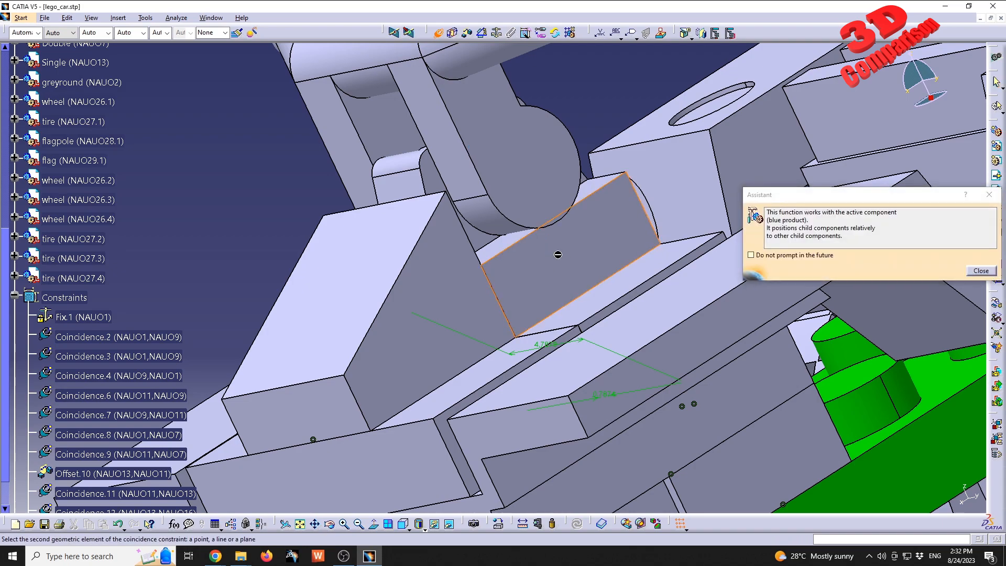
{"action": "left_click", "coordinate": [468, 285]}
{"action": "left_click", "coordinate": [832, 426]}
{"action": "middle_click_drag", "start_coordinate": [620, 285], "coordinate": [566, 273]}
- Add a Coincidence constraint between Single (NAUO14) and Double (NAUO7) along their rear edges
{"action": "left_click", "coordinate": [438, 33]}
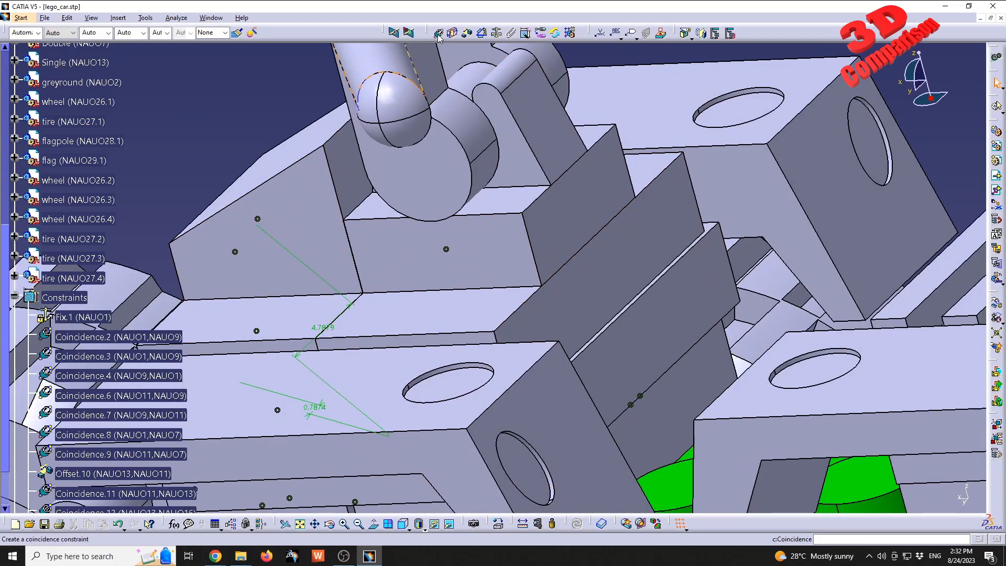
{"action": "middle_click_drag", "start_coordinate": [634, 323], "coordinate": [482, 375]}
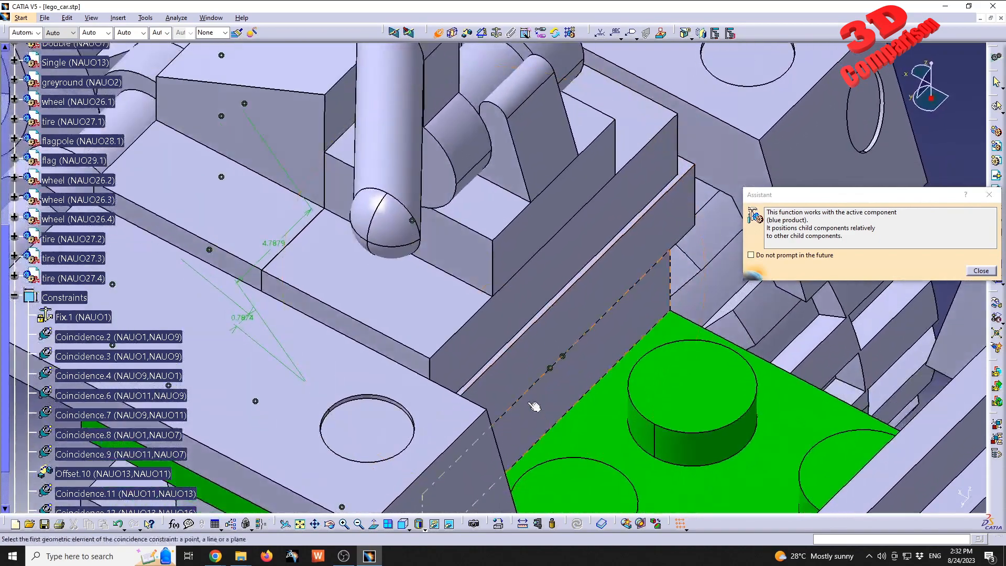
{"action": "left_click", "coordinate": [491, 362]}
{"action": "left_click", "coordinate": [492, 367]}
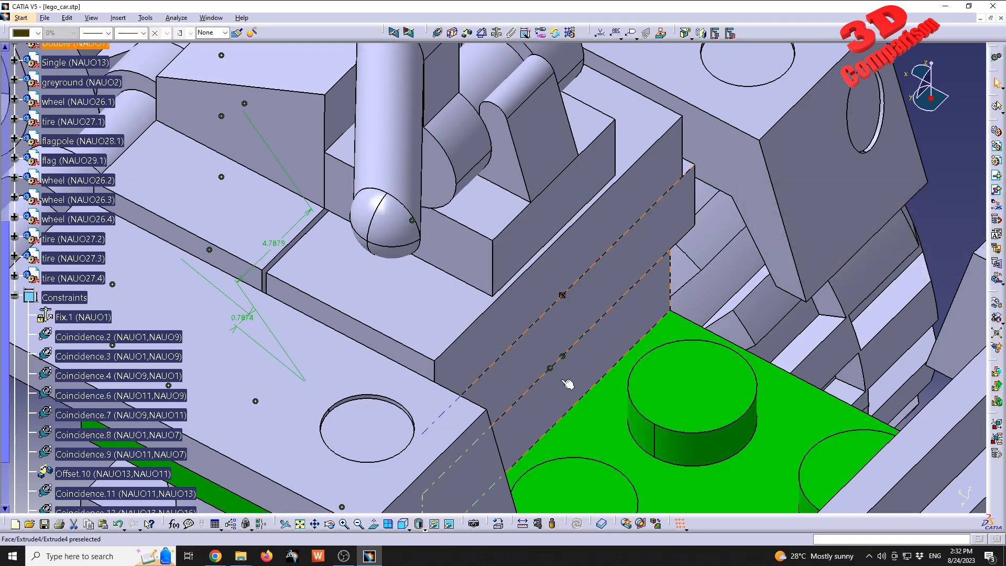
- Add an Offset constraint of 0.7874 mm between the side face of Single (NAUO14) and the inner face of body (NAUO11)
{"action": "middle_click_drag", "start_coordinate": [461, 261], "coordinate": [519, 260]}
{"action": "left_click", "coordinate": [277, 138]}
{"action": "middle_click_drag", "start_coordinate": [454, 286], "coordinate": [543, 363]}
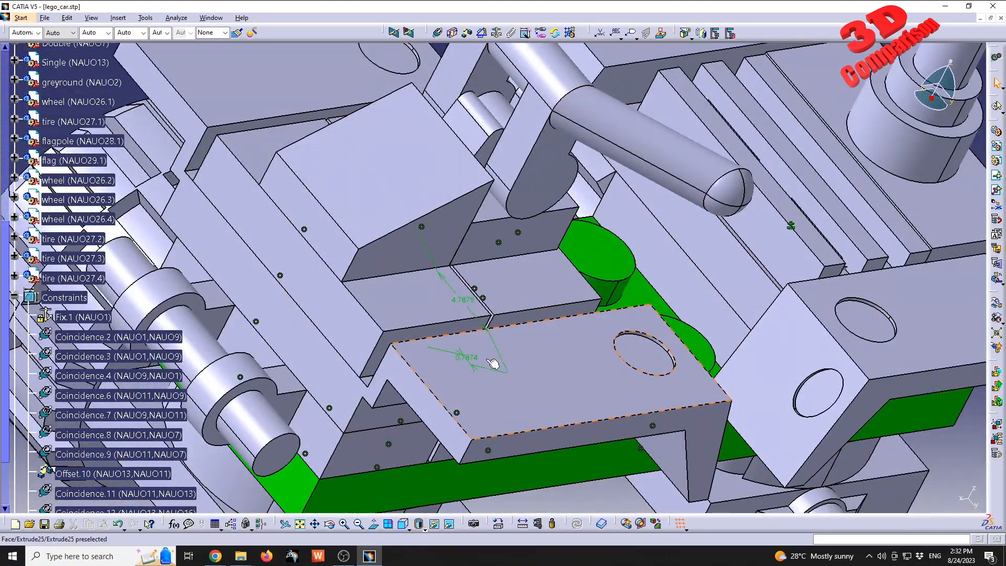
{"action": "left_click", "coordinate": [466, 34]}
{"action": "middle_click_drag", "start_coordinate": [516, 367], "coordinate": [571, 349]}
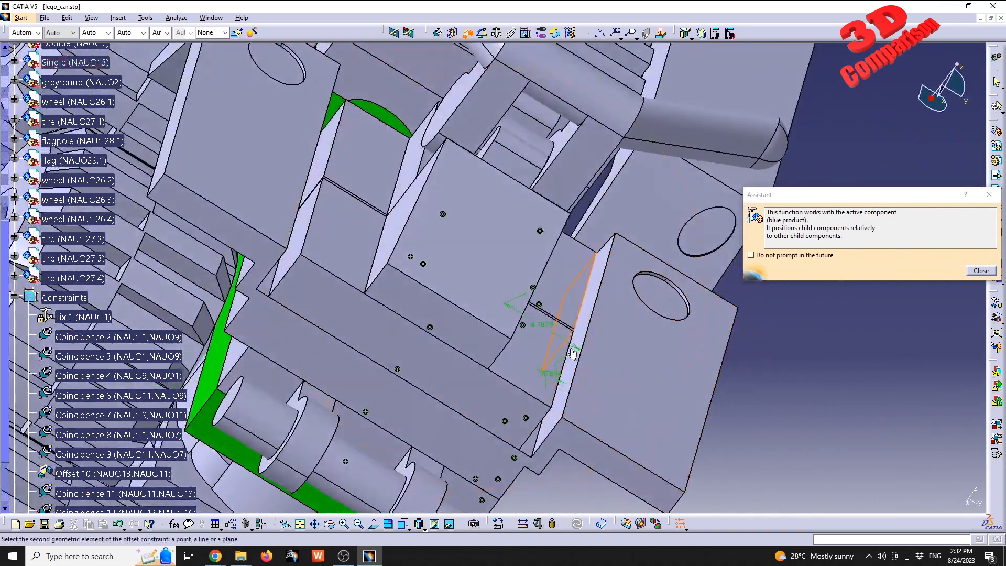
{"action": "left_click", "coordinate": [584, 326]}
{"action": "middle_click_drag", "start_coordinate": [603, 401], "coordinate": [503, 396]}
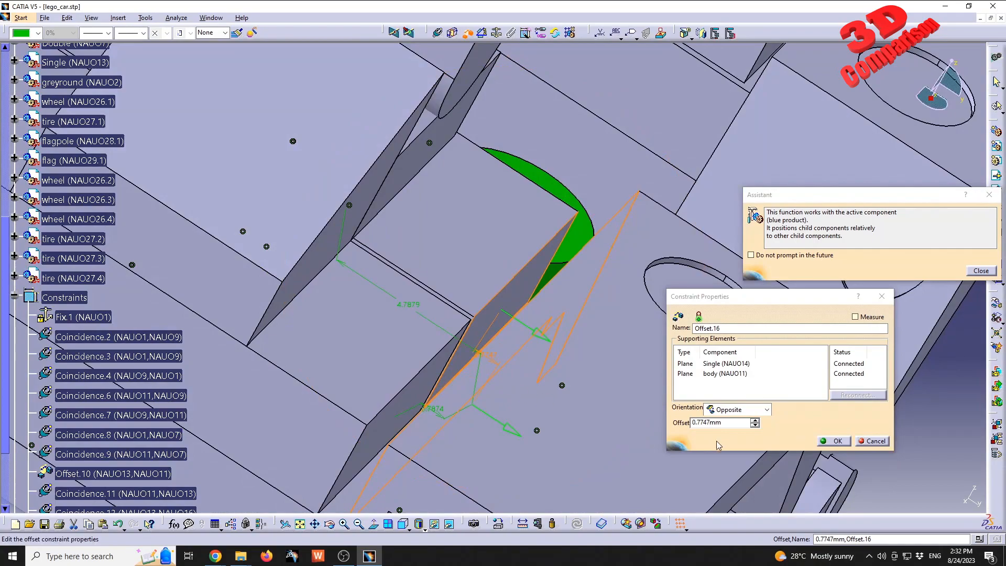
{"action": "left_click", "coordinate": [730, 422]}
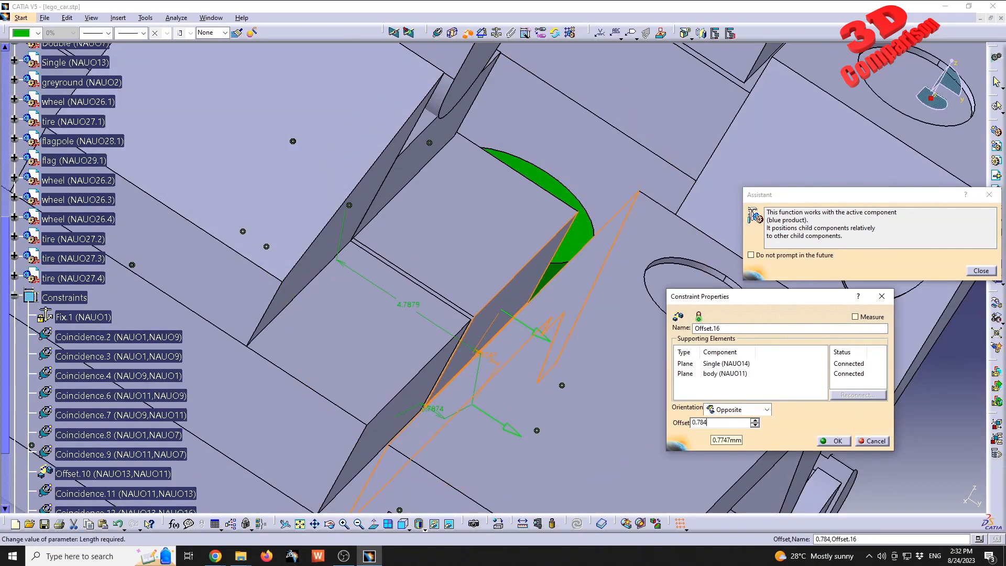
{"action": "left_click", "coordinate": [835, 441]}
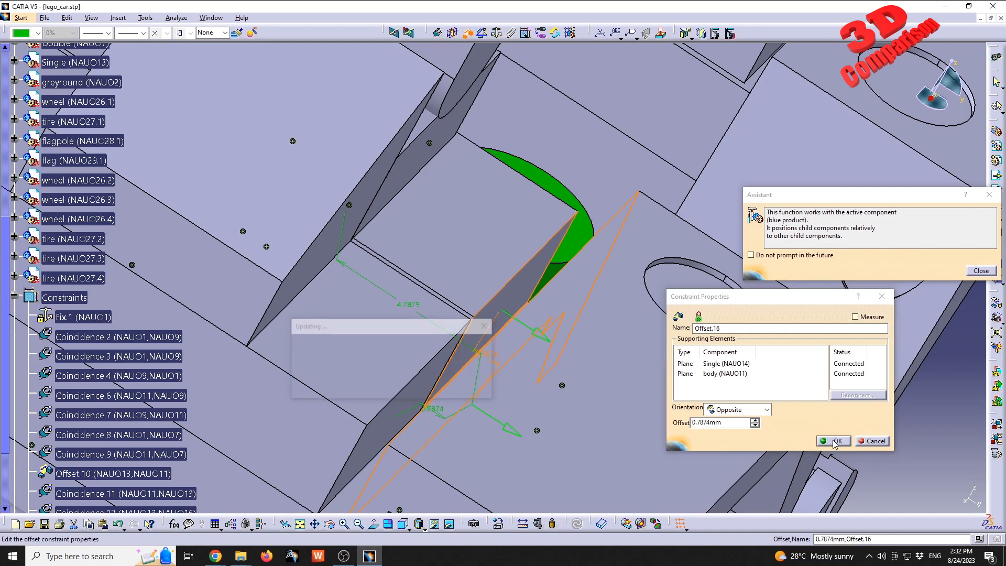
- Add a Coincidence constraint between HalfFork (NAUO17) and Single (NAUO14) along the lower rear edge of the HalfFork base
{"action": "middle_click_drag", "start_coordinate": [555, 315], "coordinate": [420, 336]}
{"action": "left_click", "coordinate": [439, 35]}
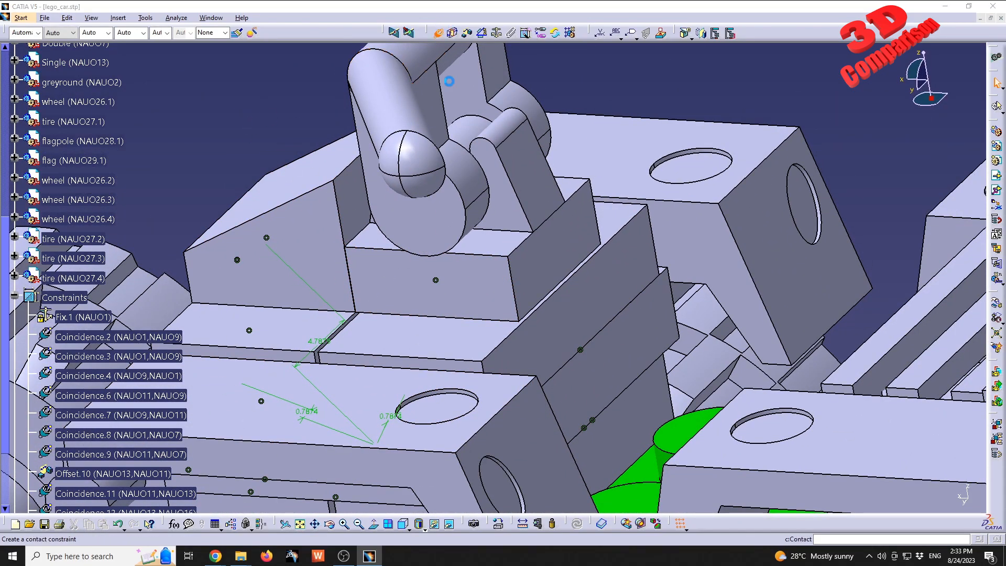
{"action": "left_click", "coordinate": [566, 295]}
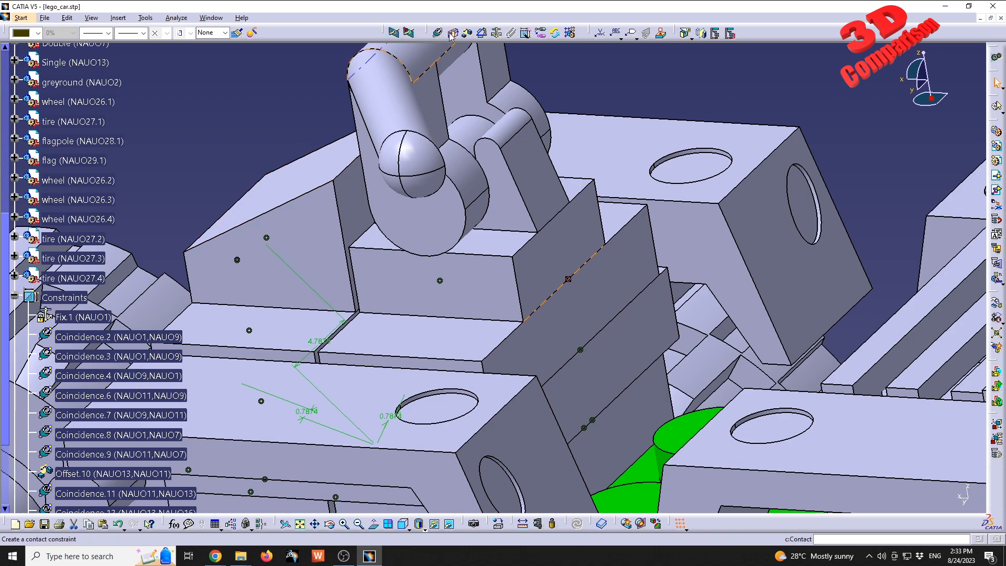
- Try to add an Offset constraint between the HalfFork (NAUO17) base side face and the facing inner face of body (NAUO11)
{"action": "middle_click_drag", "start_coordinate": [492, 322], "coordinate": [556, 335]}
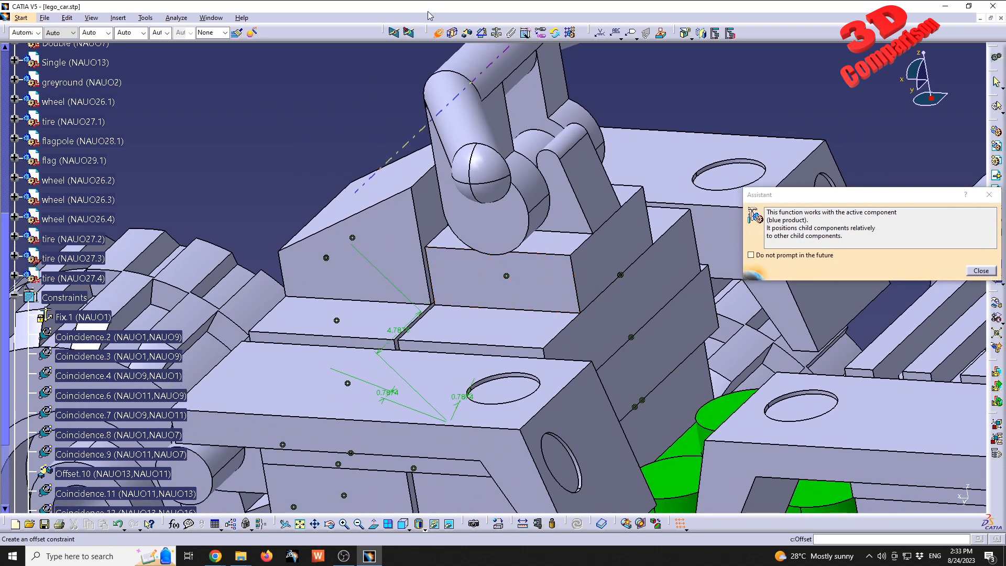
{"action": "left_click", "coordinate": [452, 35]}
{"action": "left_click", "coordinate": [557, 286]}
{"action": "middle_click_drag", "start_coordinate": [558, 286], "coordinate": [439, 361]}
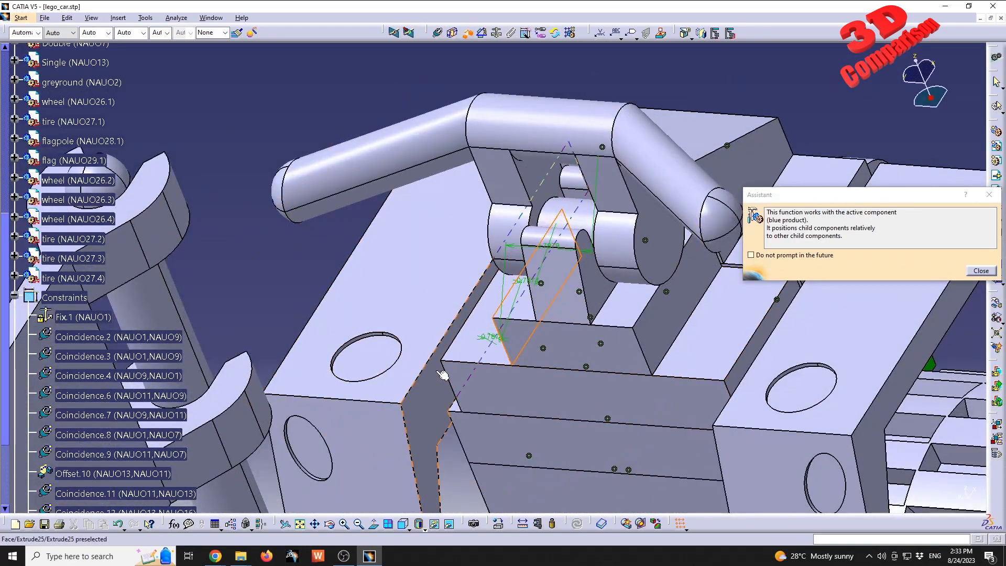
{"action": "left_click", "coordinate": [442, 374]}
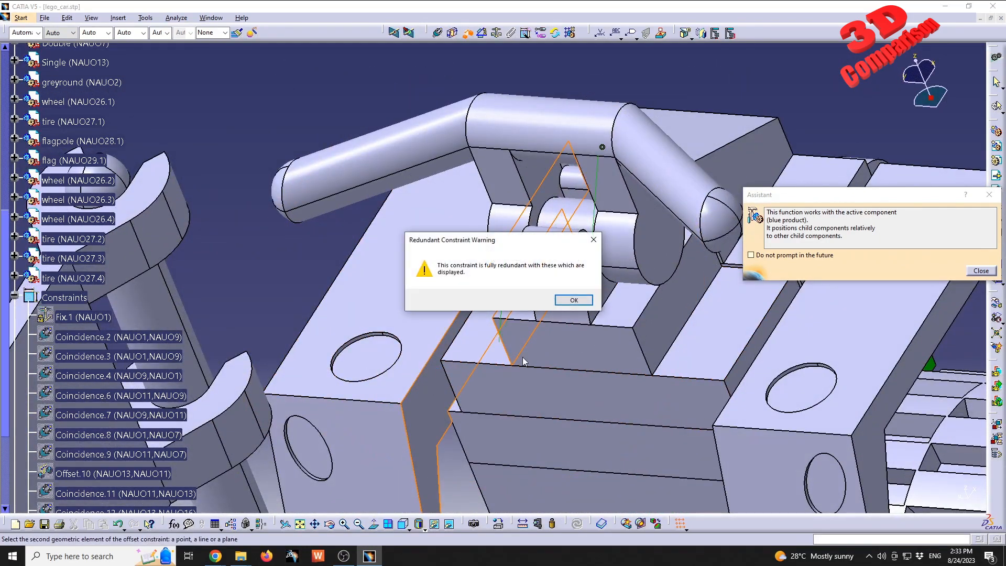
{"action": "left_click", "coordinate": [573, 301]}
{"action": "left_click", "coordinate": [831, 440]}
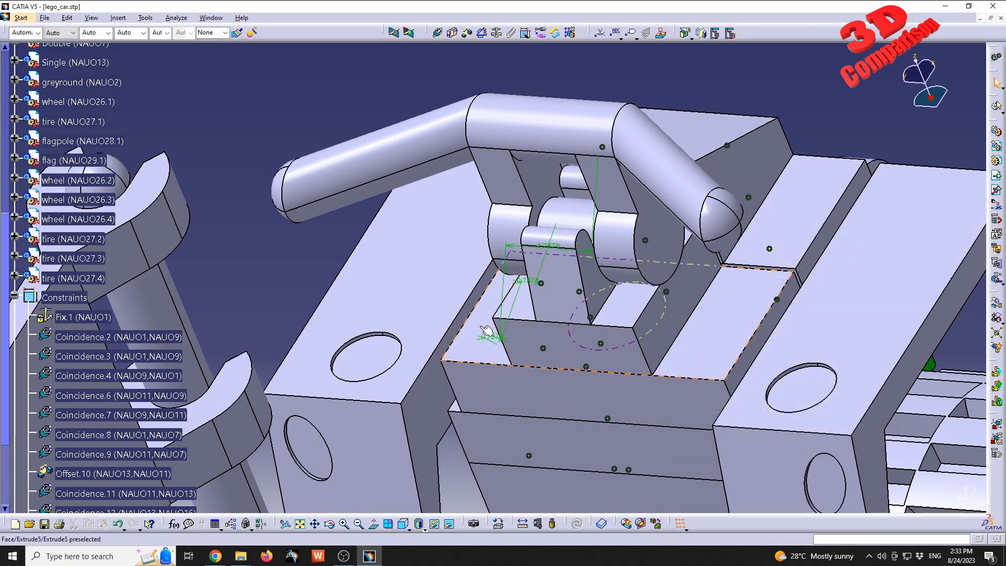
- Try a Coincidence constraint between the lower edge of the fork prong and the base block beneath it
{"action": "middle_click_drag", "start_coordinate": [391, 309], "coordinate": [553, 328]}
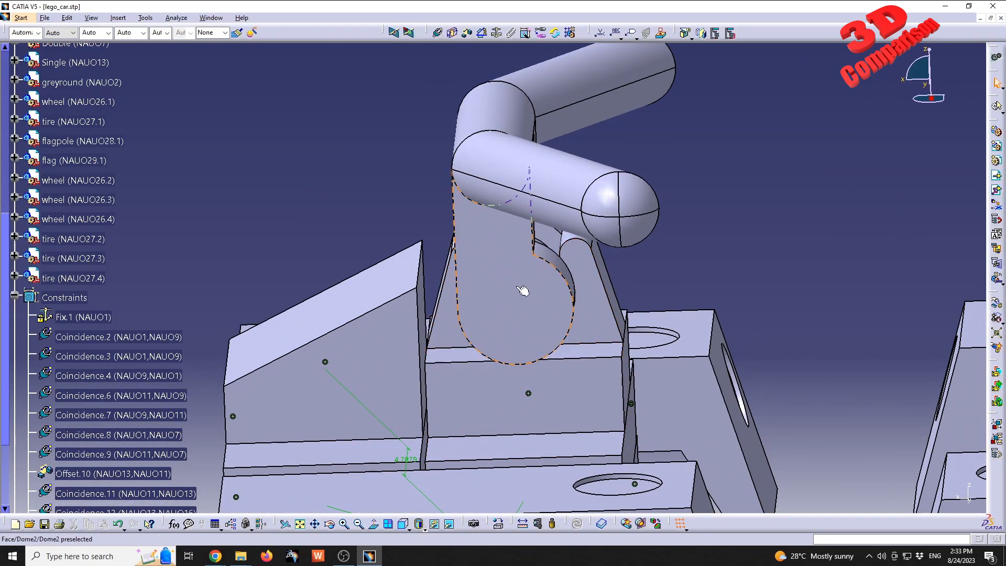
{"action": "middle_click_drag", "start_coordinate": [496, 389], "coordinate": [428, 186]}
{"action": "left_click", "coordinate": [438, 32]}
{"action": "middle_click_drag", "start_coordinate": [471, 246], "coordinate": [423, 275]}
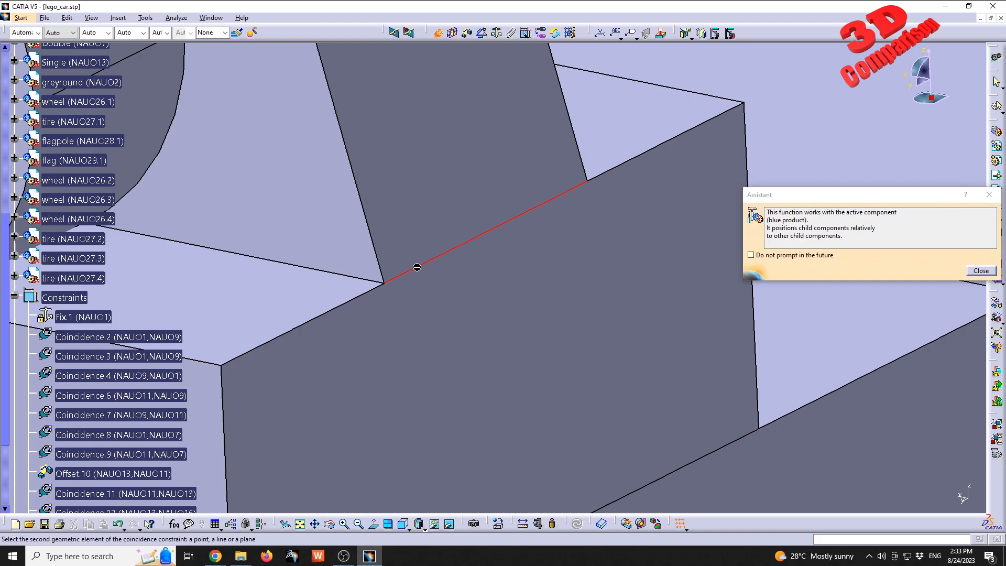
{"action": "left_click", "coordinate": [374, 288]}
- Hide HalfFork (NAUO17) briefly, restore it, and highlight it to examine which geometry belongs to the part
{"action": "middle_click_drag", "start_coordinate": [404, 212], "coordinate": [581, 390]}
{"action": "right_click", "coordinate": [526, 226]}
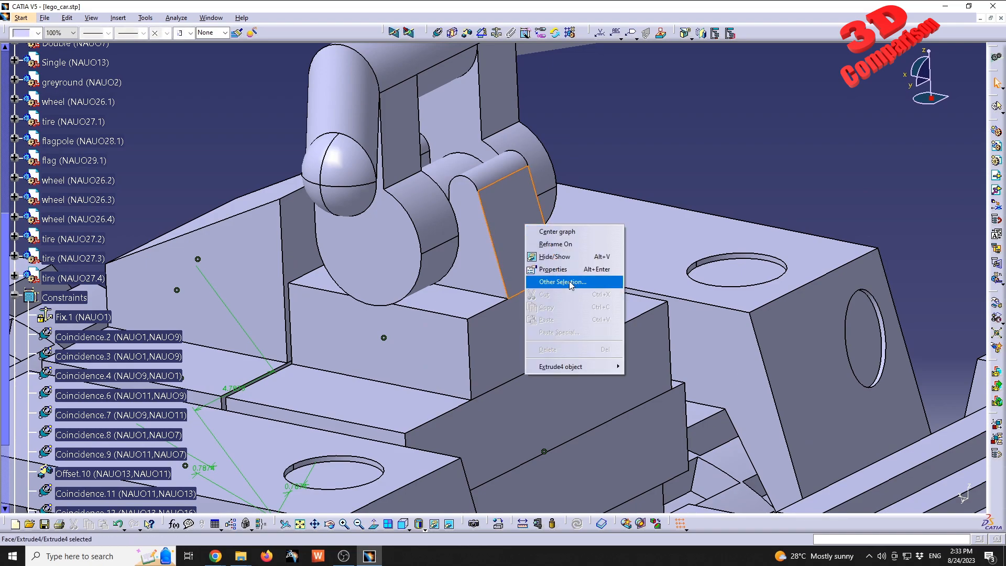
{"action": "left_click", "coordinate": [571, 260]}
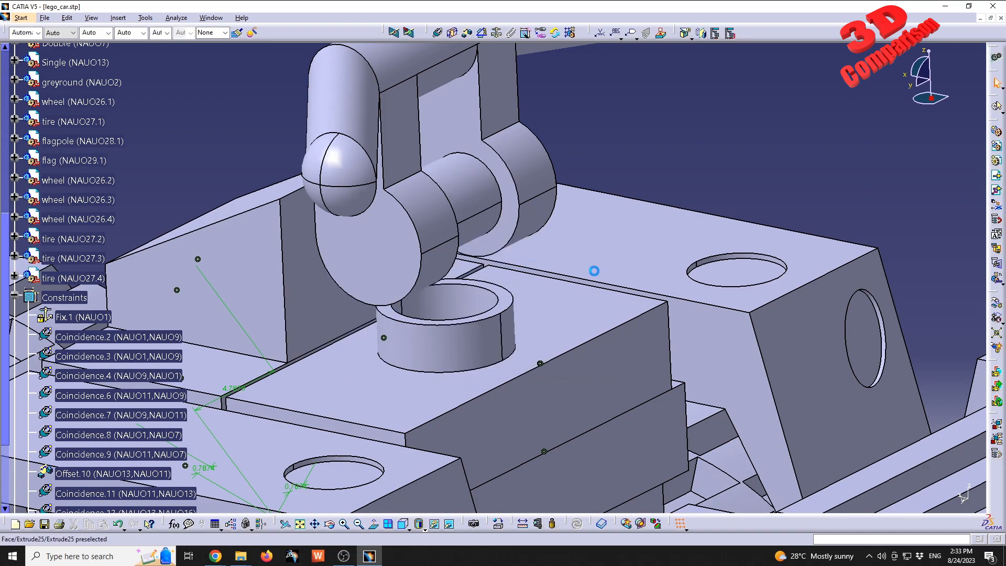
{"action": "key", "text": "ctrl+z"}
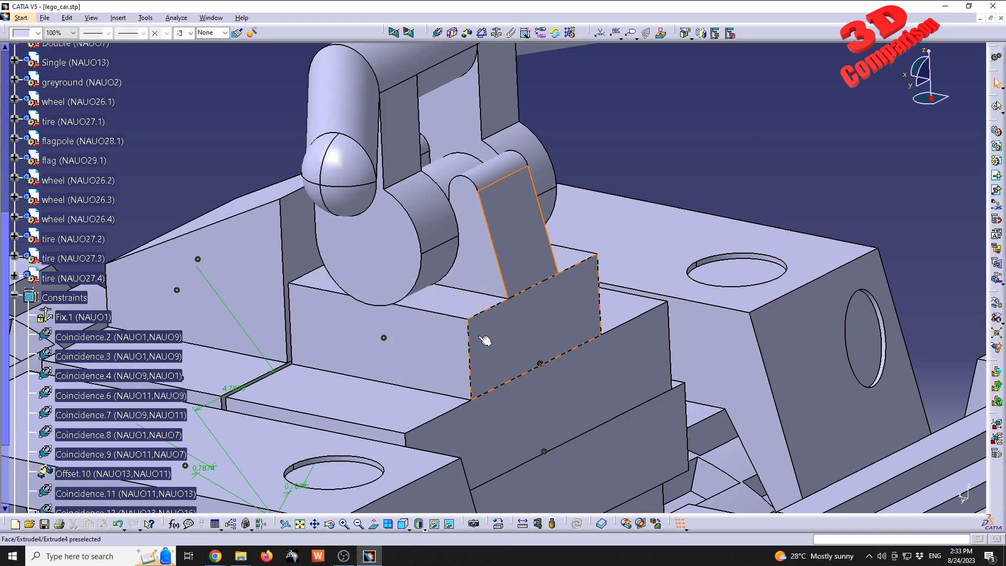
{"action": "left_click", "coordinate": [474, 298]}
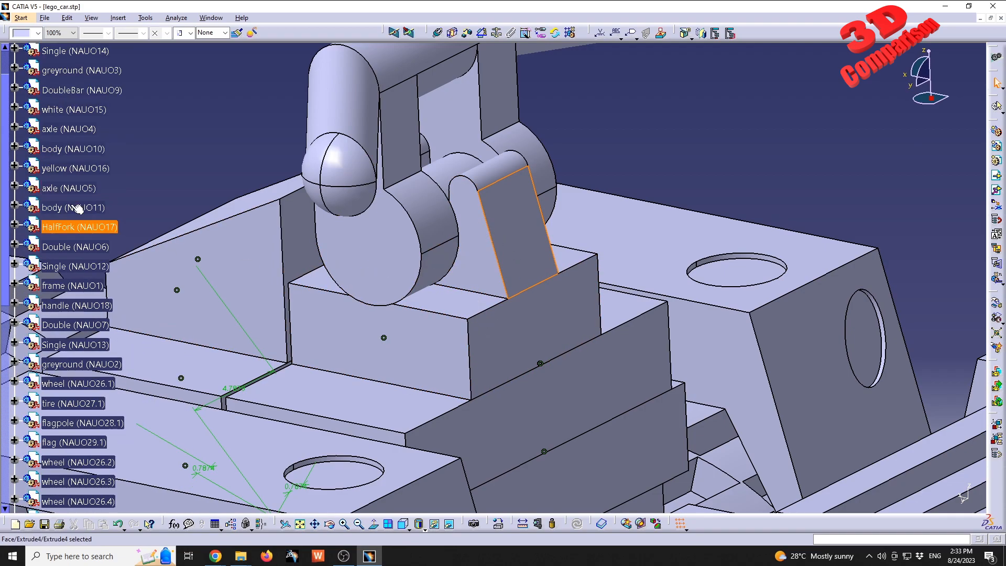
{"action": "middle_click_drag", "start_coordinate": [570, 292], "coordinate": [524, 288]}
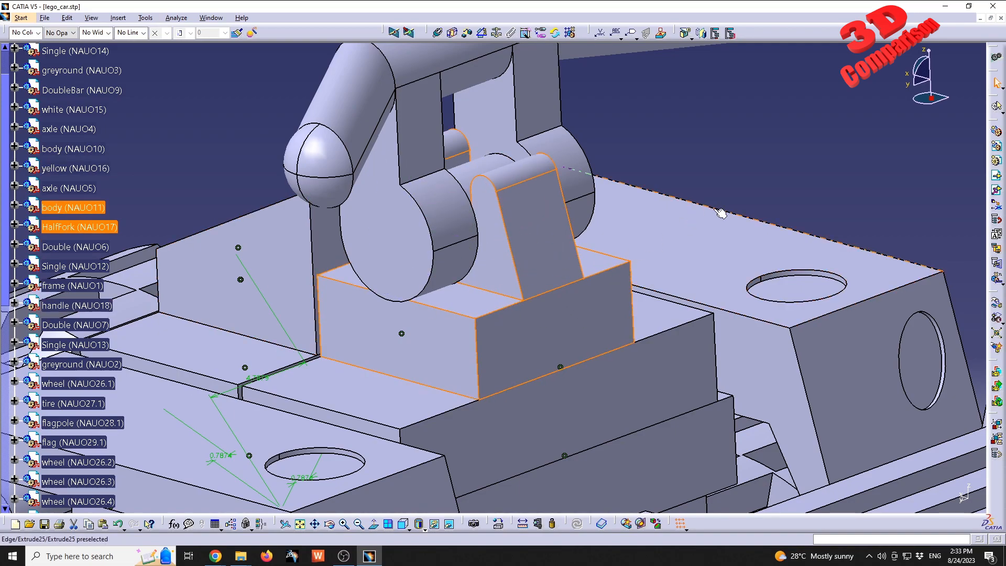
{"action": "left_click", "coordinate": [748, 139]}
- Add a Coincidence constraint between the handle (NAUO18) pivot axis and the HalfFork (NAUO17) cradle axis, hiding the handle to reach the latter
{"action": "middle_click_drag", "start_coordinate": [446, 235], "coordinate": [427, 287]}
{"action": "left_click", "coordinate": [438, 33]}
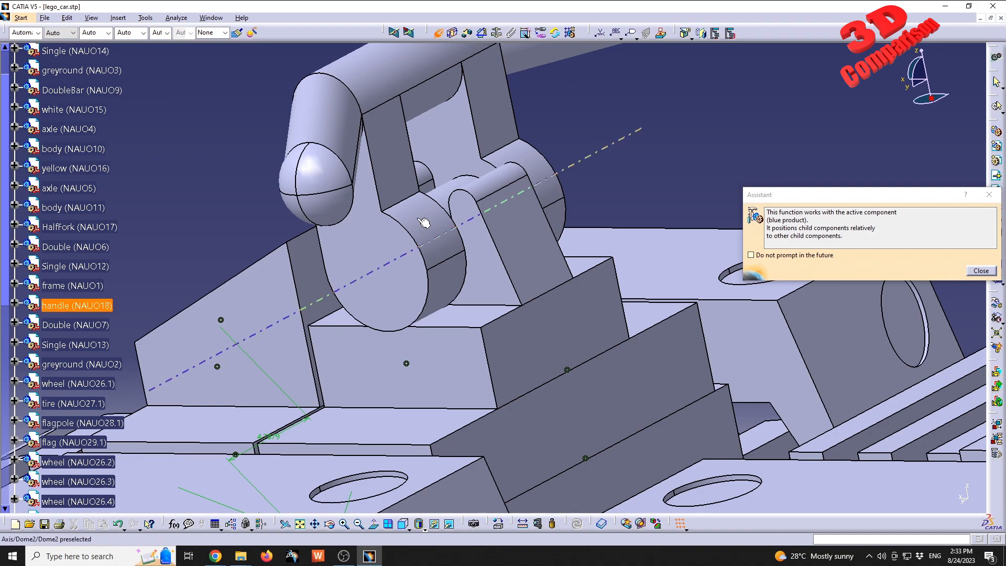
{"action": "middle_click_drag", "start_coordinate": [496, 237], "coordinate": [454, 283]}
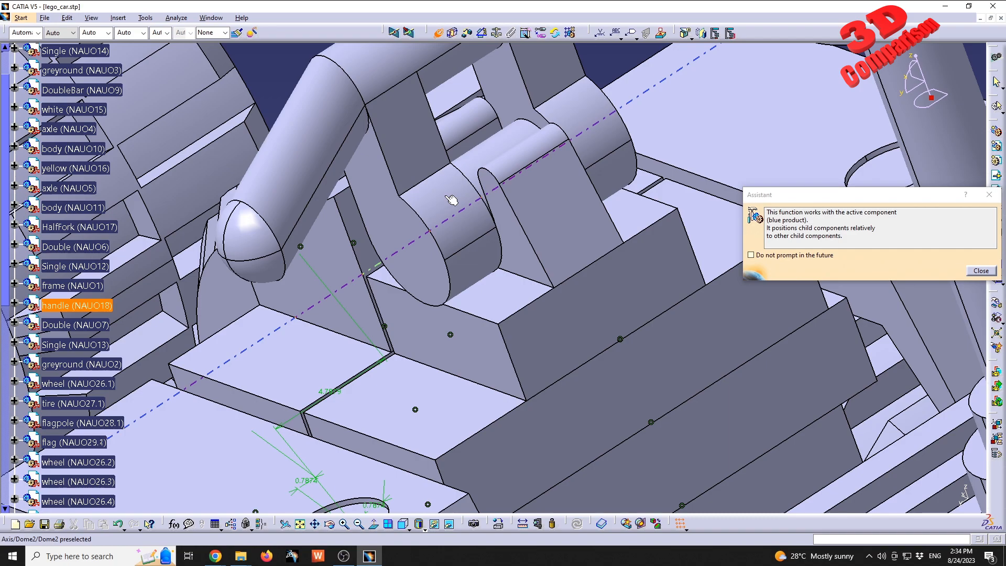
{"action": "right_click", "coordinate": [441, 198]}
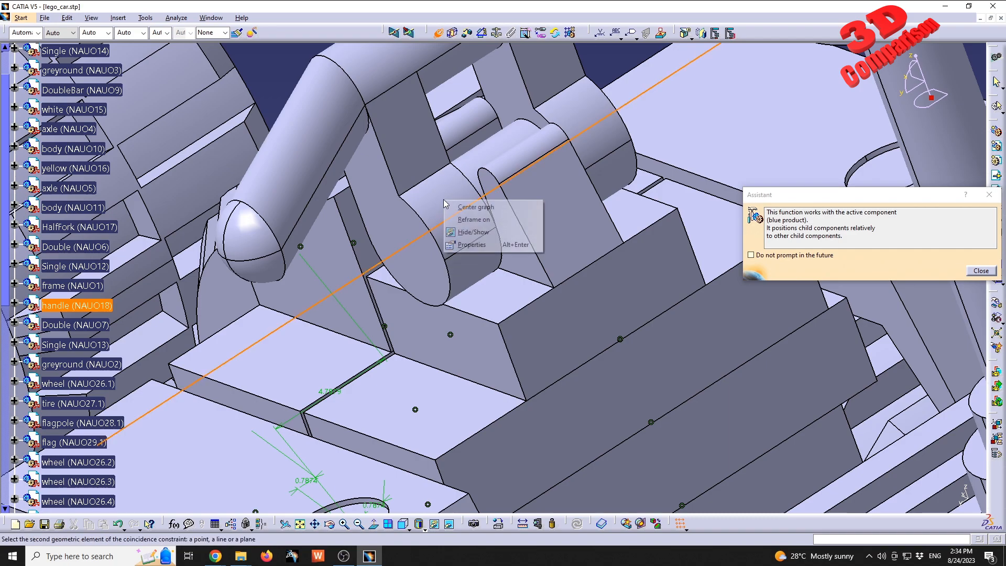
{"action": "left_click", "coordinate": [472, 231]}
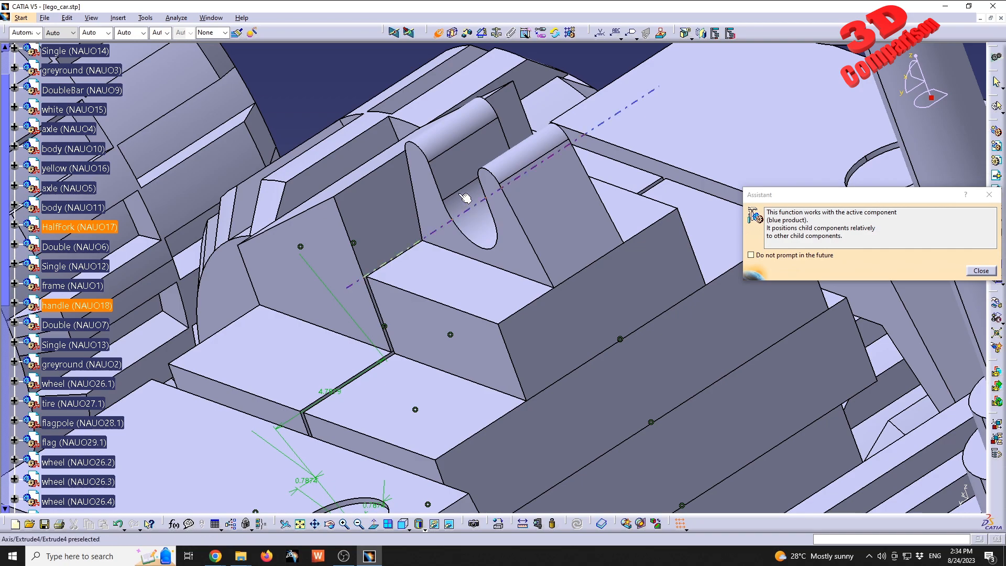
{"action": "middle_click_drag", "start_coordinate": [485, 212], "coordinate": [537, 269]}
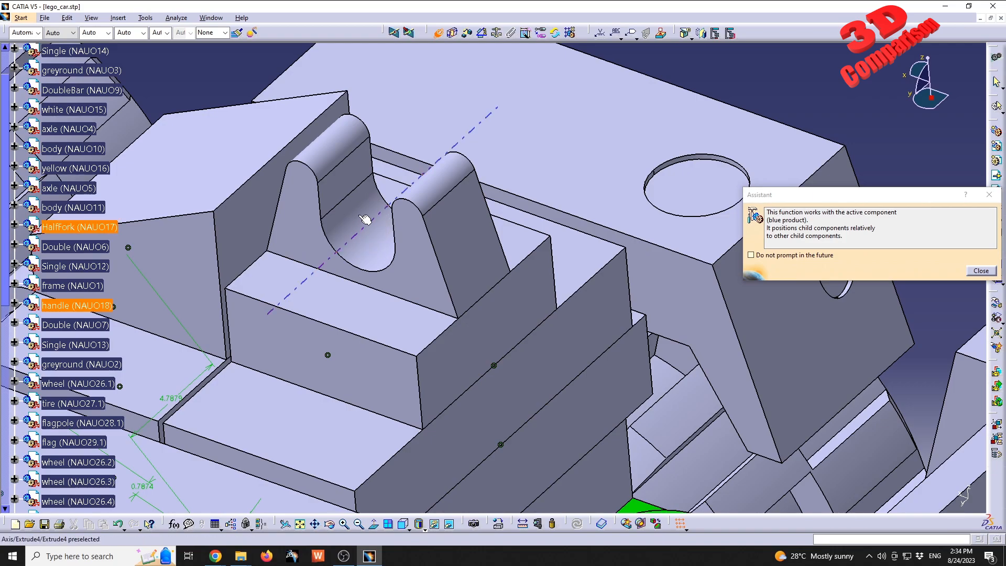
{"action": "left_click", "coordinate": [404, 257]}
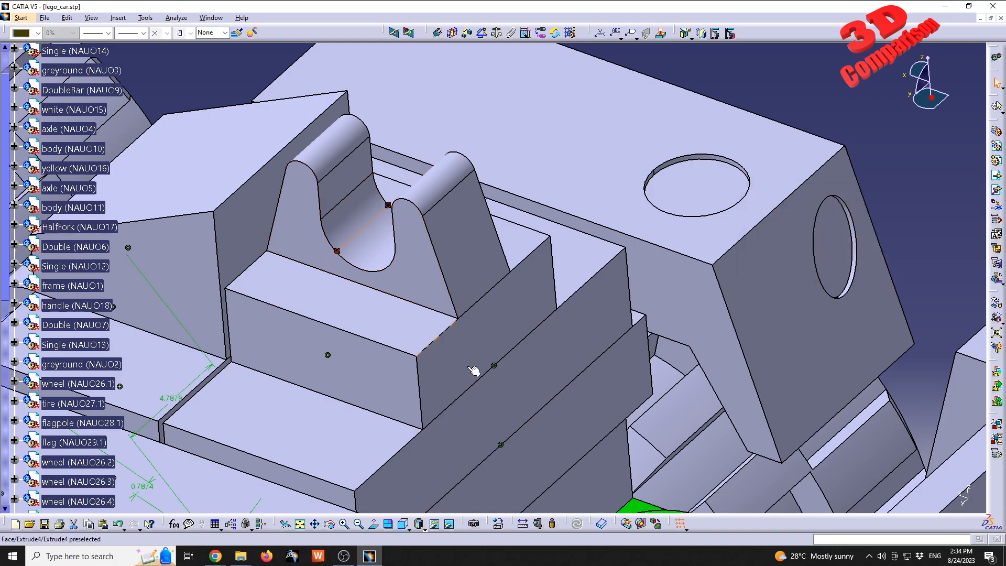
- Restore the hidden handle (NAUO18) to the visible space
{"action": "left_click", "coordinate": [449, 524]}
{"action": "right_click", "coordinate": [397, 247]}
{"action": "left_click", "coordinate": [420, 274]}
{"action": "middle_click_drag", "start_coordinate": [475, 365], "coordinate": [556, 268]}
{"action": "middle_click_drag", "start_coordinate": [394, 382], "coordinate": [273, 294]}
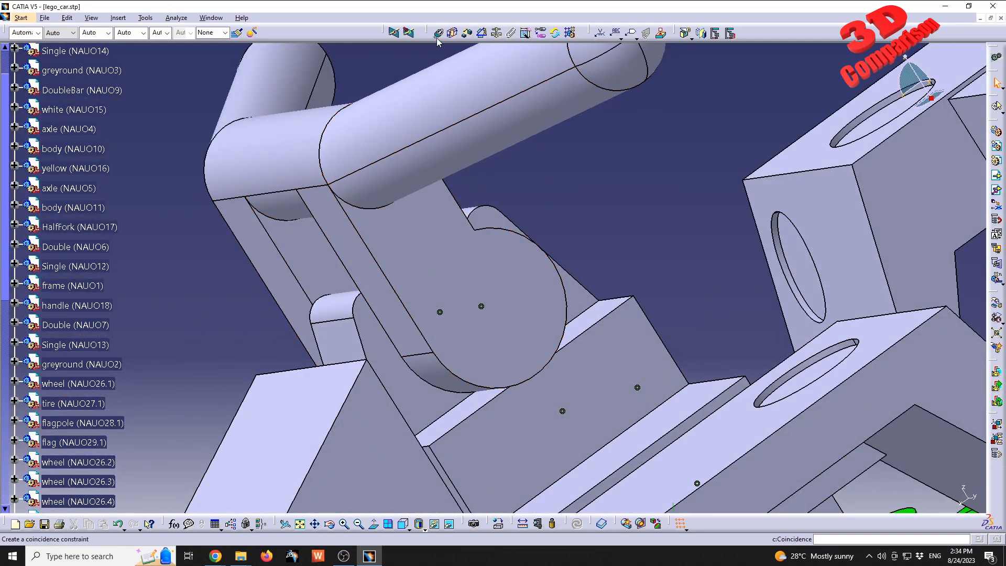
- Add an Offset constraint of -0.1143 mm with Same orientation between the outer side face of handle (NAUO18) and the HalfFork (NAUO17) base side face
{"action": "middle_click_drag", "start_coordinate": [596, 241], "coordinate": [498, 71]}
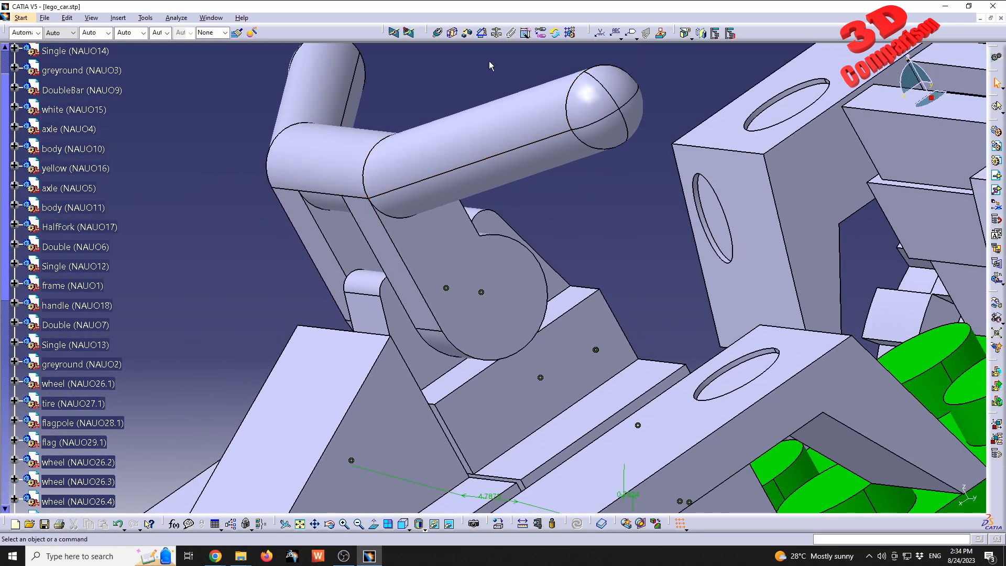
{"action": "left_click", "coordinate": [470, 35]}
{"action": "left_click", "coordinate": [511, 310]}
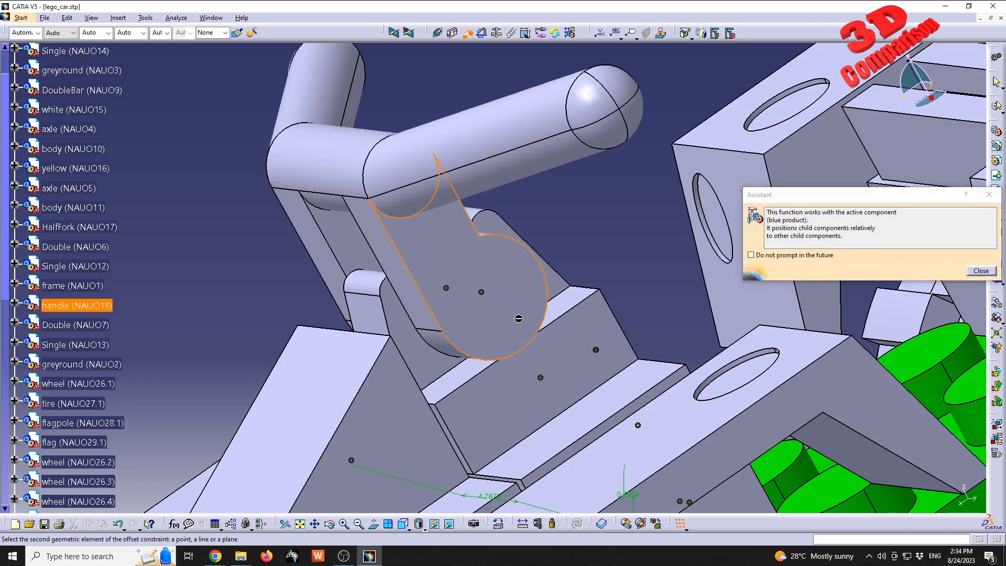
{"action": "left_click", "coordinate": [559, 357]}
{"action": "middle_click_drag", "start_coordinate": [502, 326], "coordinate": [615, 256]}
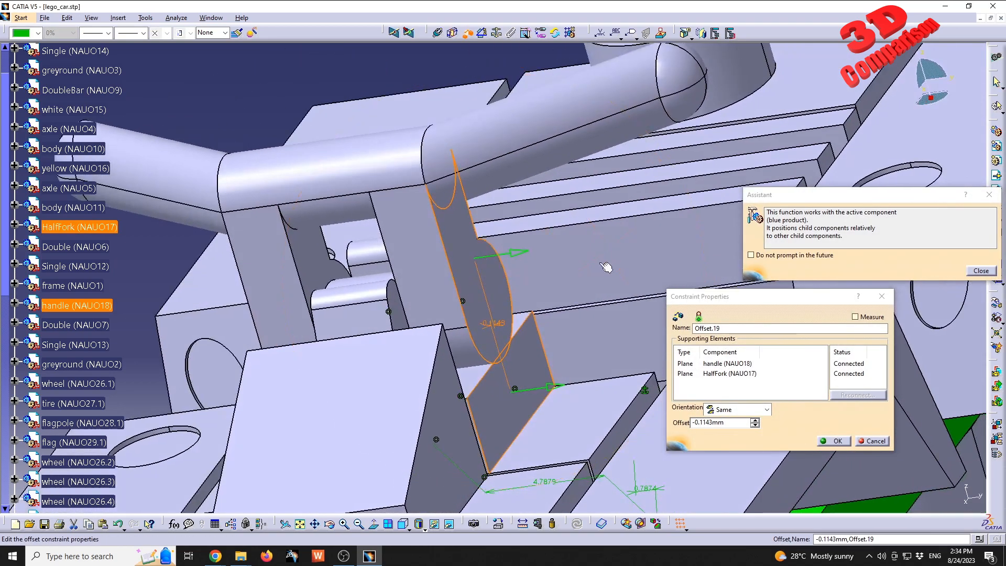
{"action": "left_click", "coordinate": [837, 442]}
- Test the motion of handle (NAUO18) by rotating it around the X axis with Manipulate, and cancel the manipulation
{"action": "middle_click_drag", "start_coordinate": [602, 335], "coordinate": [432, 377]}
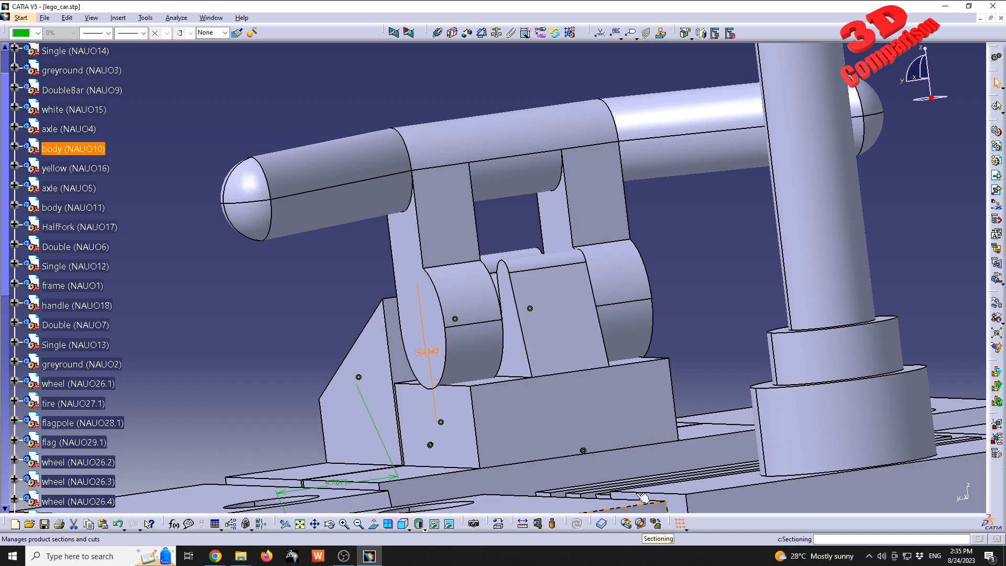
{"action": "middle_click_drag", "start_coordinate": [517, 327], "coordinate": [584, 307]}
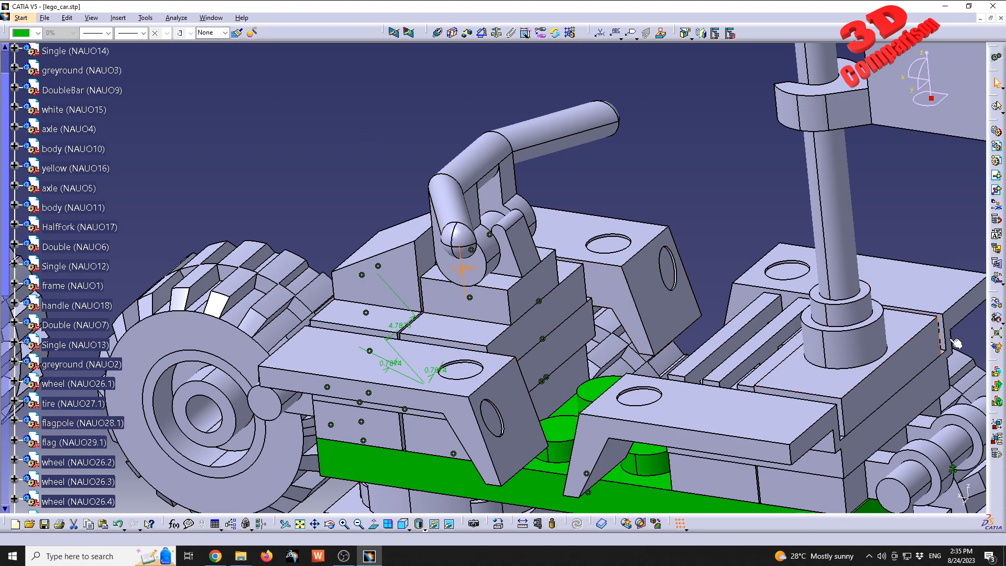
{"action": "left_click", "coordinate": [997, 304]}
{"action": "middle_click_drag", "start_coordinate": [470, 286], "coordinate": [487, 244]}
{"action": "left_click", "coordinate": [716, 429]}
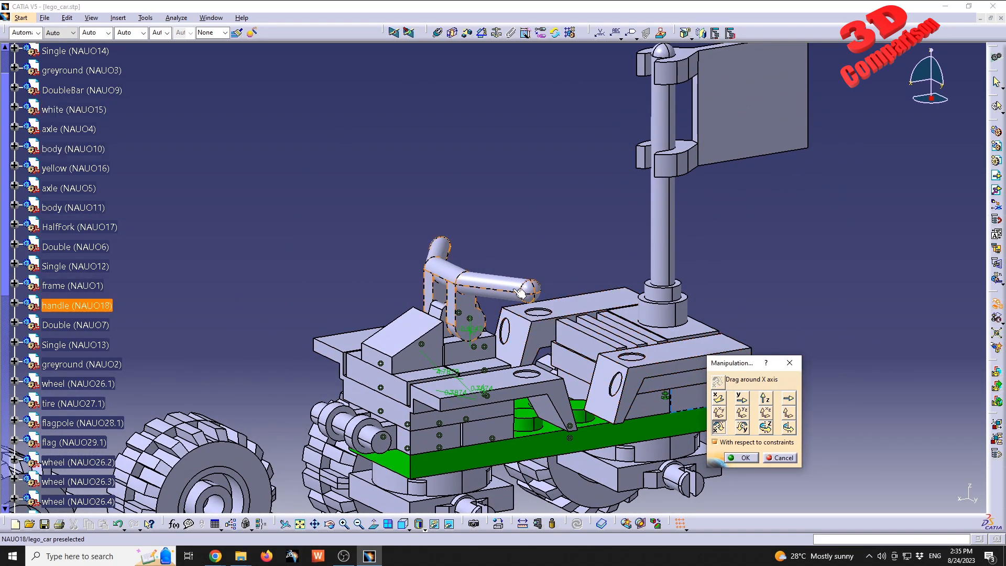
{"action": "left_click_drag", "start_coordinate": [511, 292], "coordinate": [275, 426]}
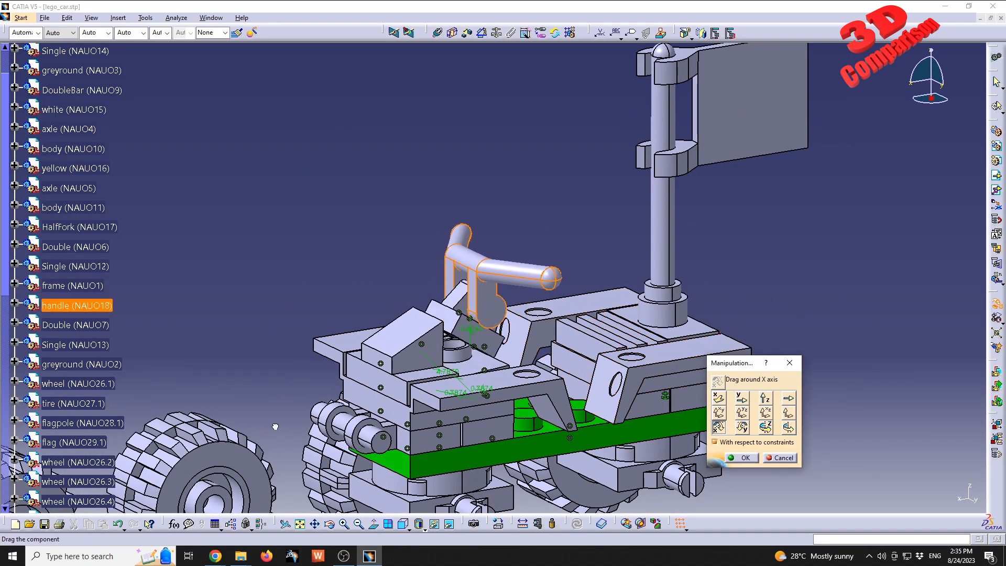
{"action": "left_click_drag", "start_coordinate": [581, 267], "coordinate": [477, 312]}
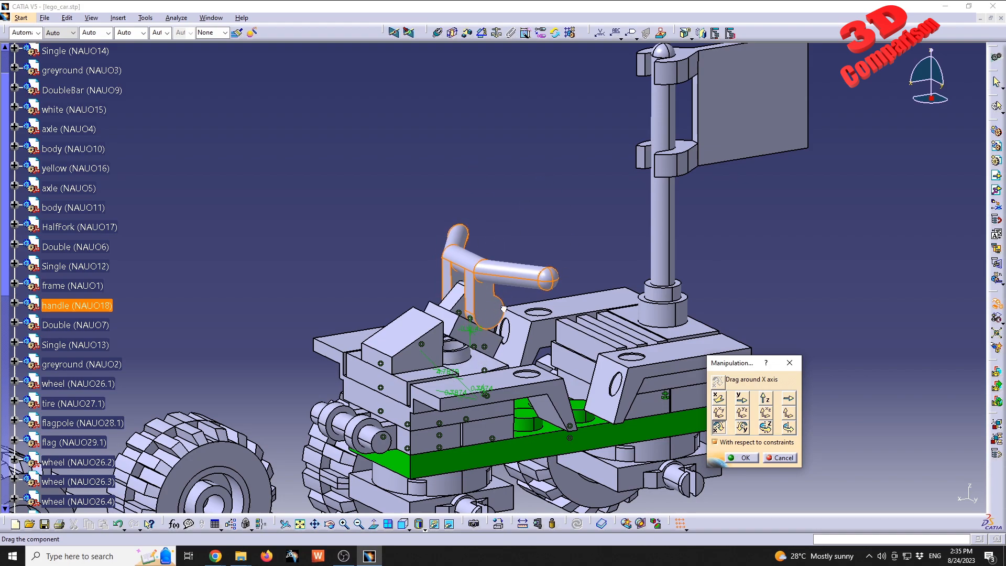
{"action": "middle_click_drag", "start_coordinate": [451, 385], "coordinate": [317, 341]}
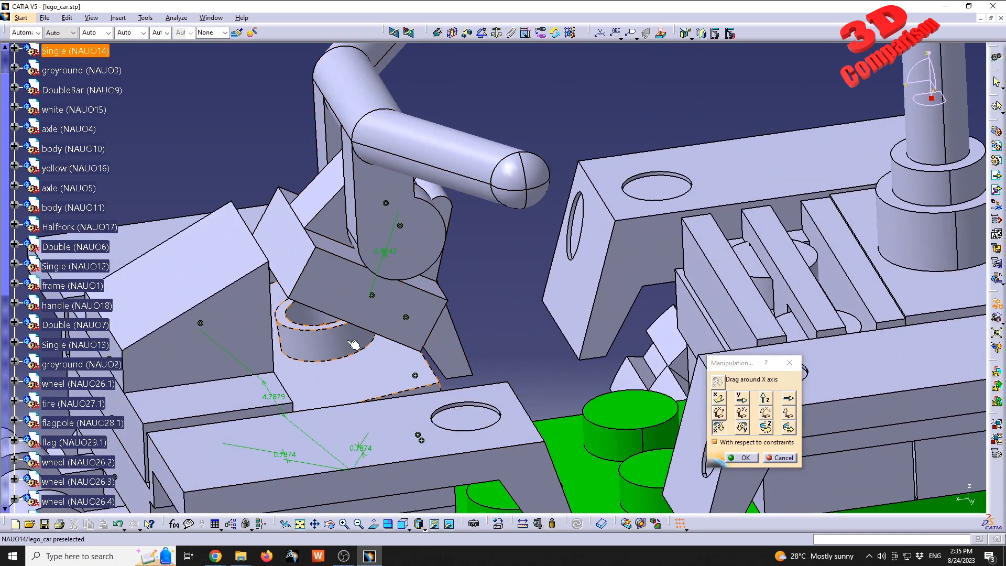
{"action": "left_click", "coordinate": [790, 458]}
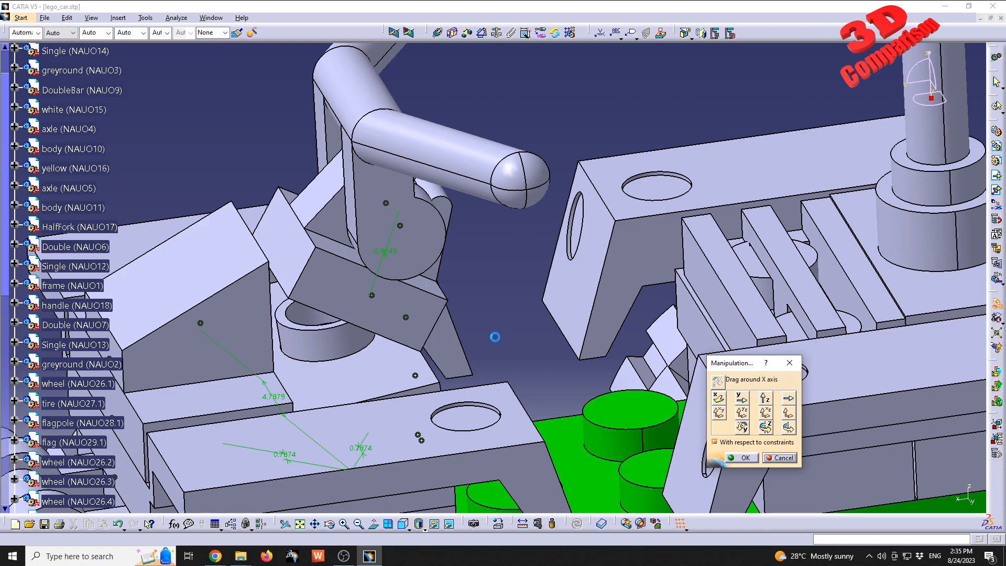
- Hide HalfFork (NAUO17) and define a Coincidence constraint between the top face of Single (NAUO14) and the underside of HalfFork
{"action": "right_click", "coordinate": [403, 335]}
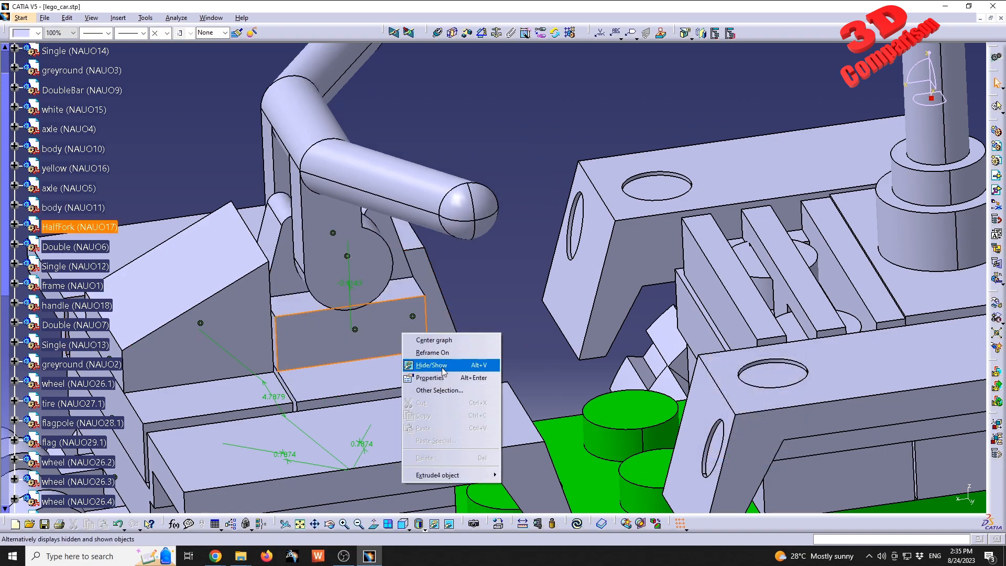
{"action": "left_click", "coordinate": [442, 369]}
{"action": "mouse_move", "coordinate": [430, 334]}
{"action": "middle_mouse_down"}
{"action": "mouse_move", "coordinate": [517, 344]}
{"action": "mouse_move", "coordinate": [432, 338]}
{"action": "middle_mouse_up"}
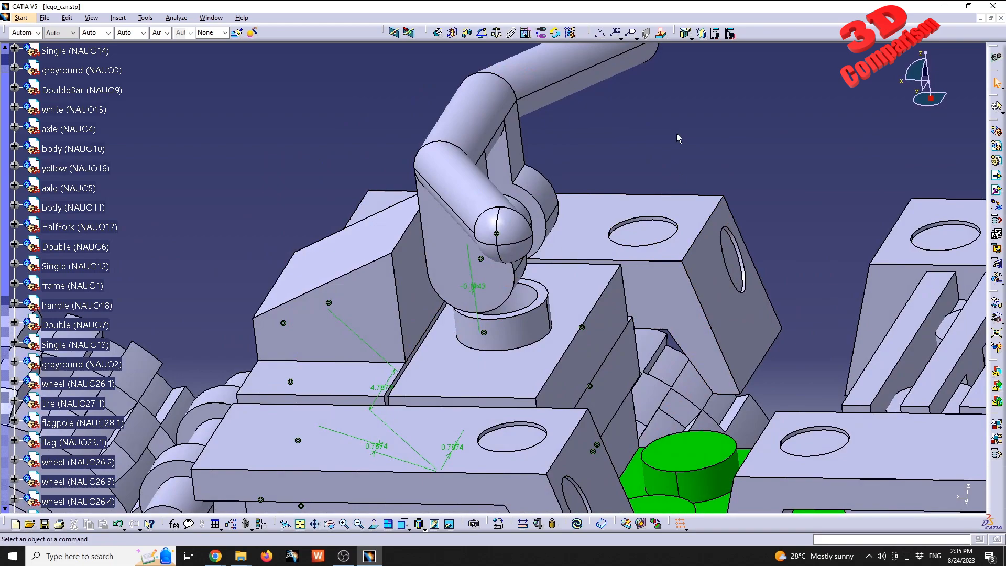
{"action": "left_click", "coordinate": [438, 35]}
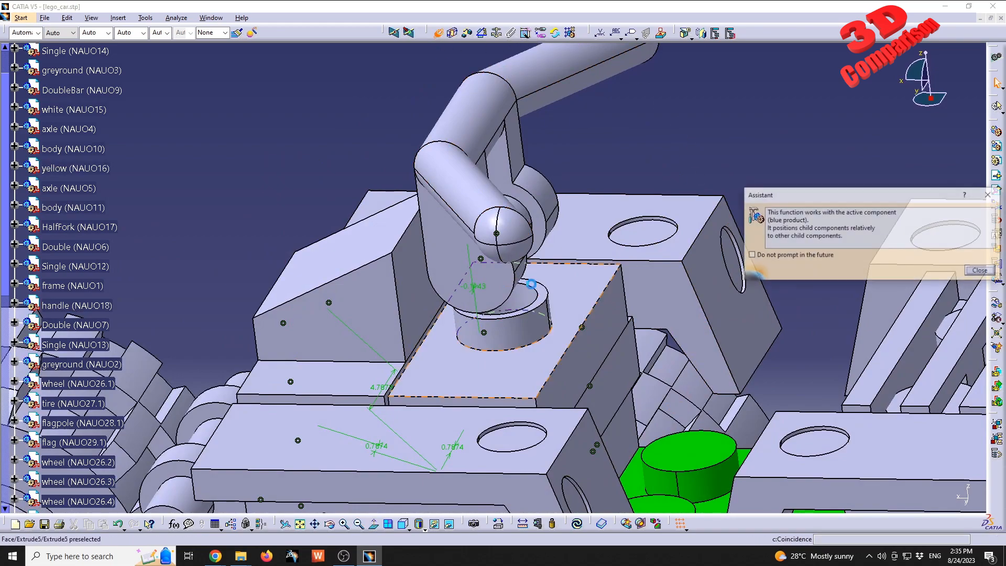
{"action": "left_click", "coordinate": [523, 369]}
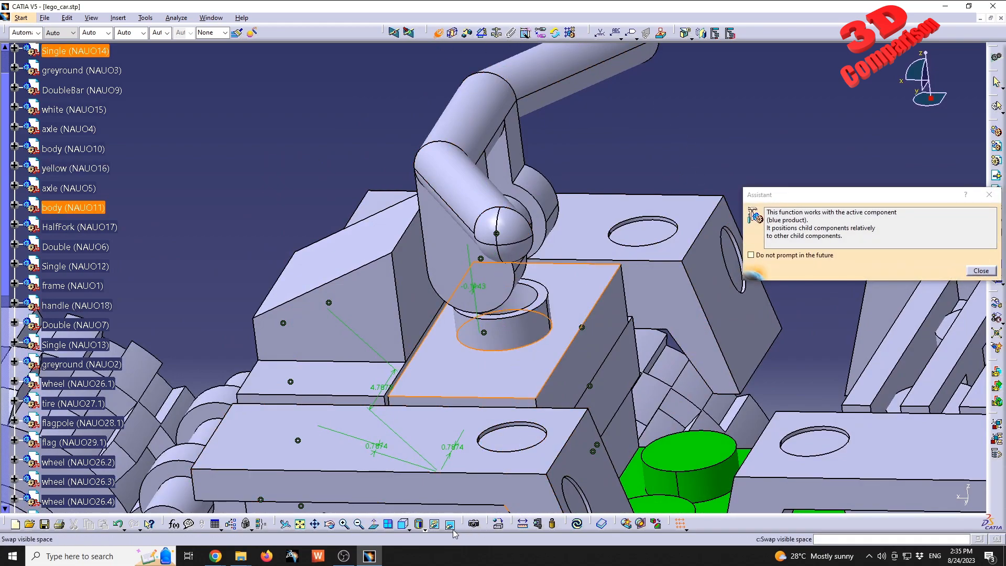
{"action": "left_click", "coordinate": [449, 524]}
{"action": "middle_click_drag", "start_coordinate": [533, 309], "coordinate": [436, 125]}
{"action": "middle_click_drag", "start_coordinate": [505, 384], "coordinate": [542, 274]}
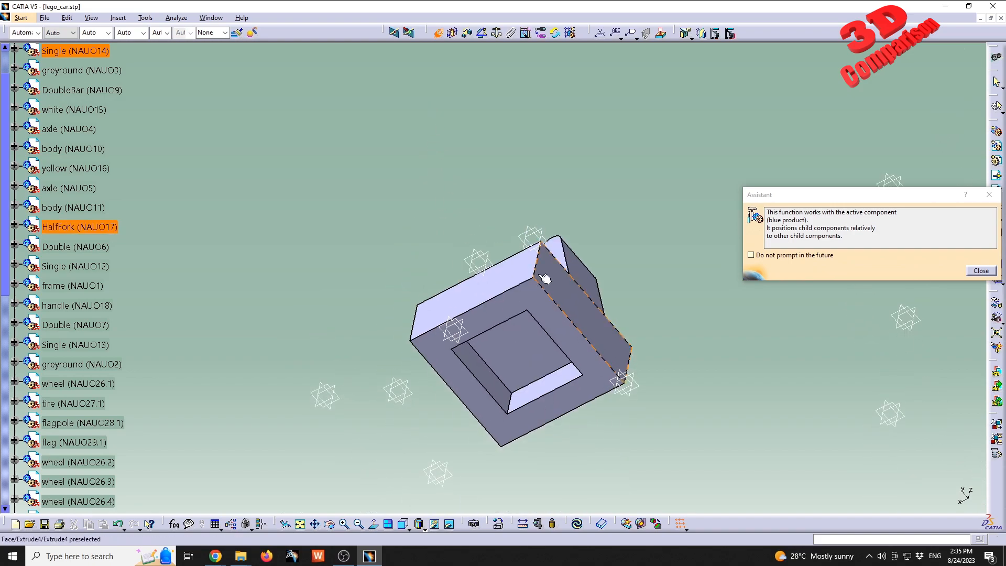
{"action": "left_click", "coordinate": [539, 303]}
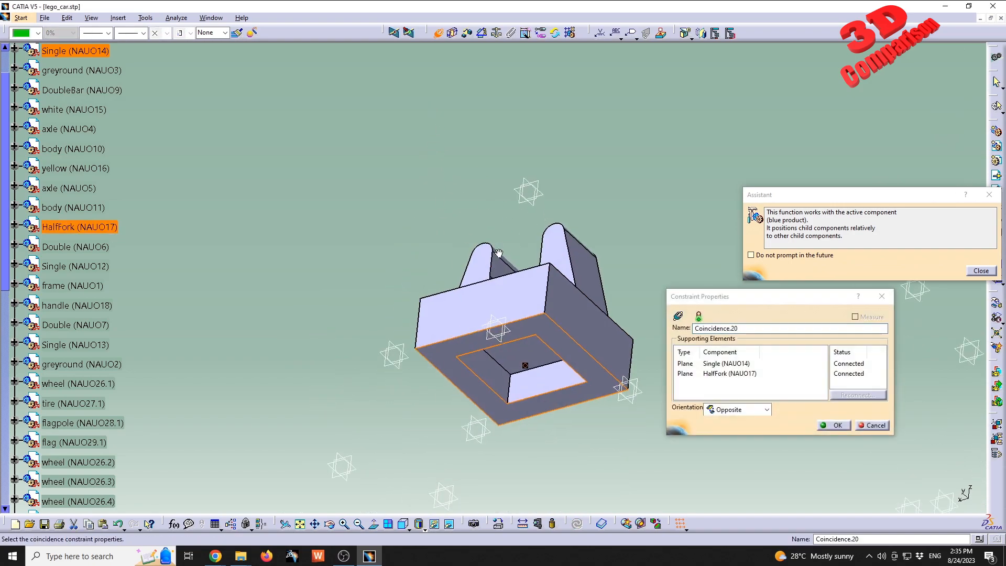
- Restore HalfFork (NAUO17) to the visible space and accept the Coincidence constraint with Opposite orientation
{"action": "right_click", "coordinate": [542, 336]}
{"action": "left_click", "coordinate": [563, 372]}
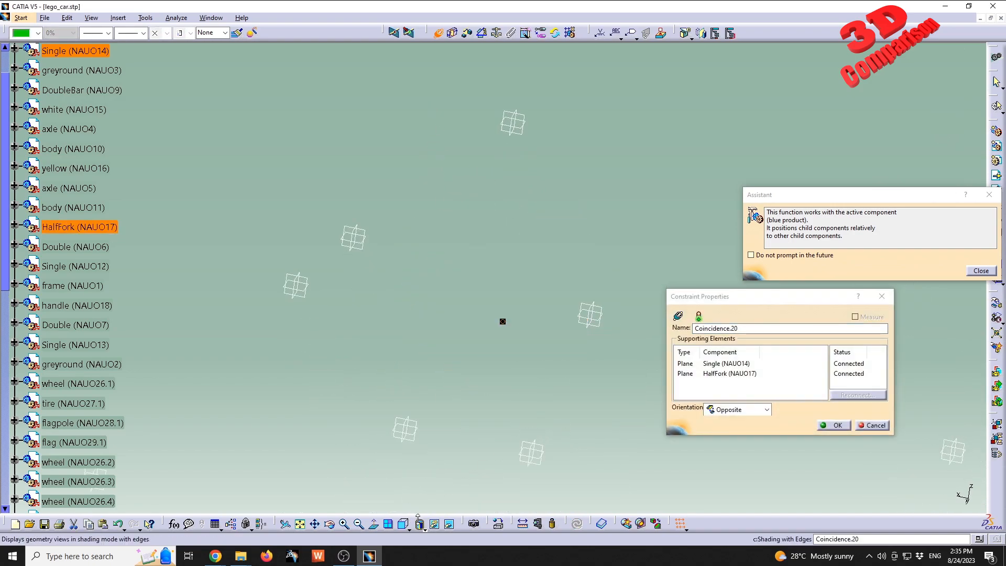
{"action": "left_click", "coordinate": [449, 524]}
{"action": "middle_click_drag", "start_coordinate": [541, 302], "coordinate": [426, 327]}
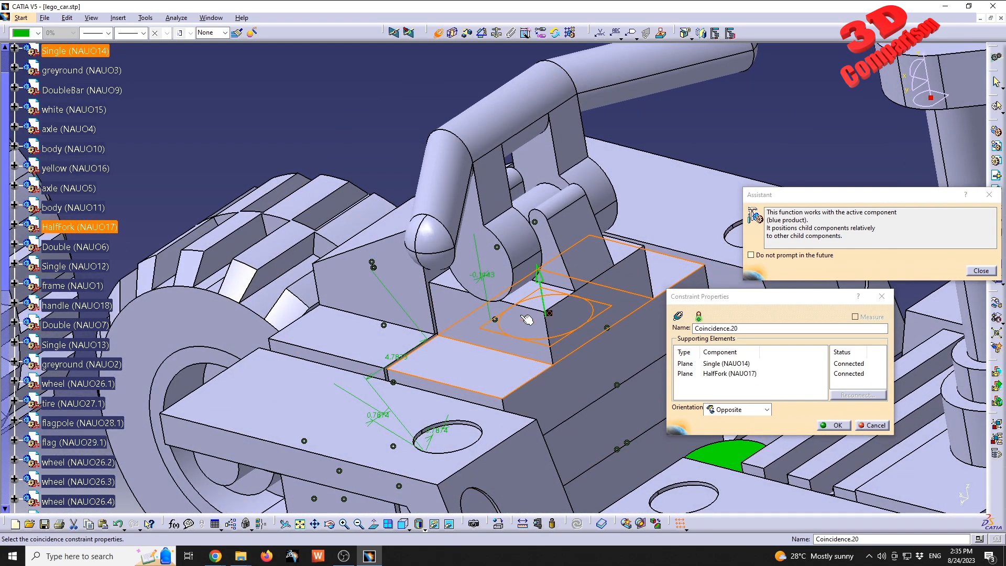
{"action": "middle_click_drag", "start_coordinate": [597, 404], "coordinate": [660, 391]}
{"action": "left_click", "coordinate": [838, 425]}
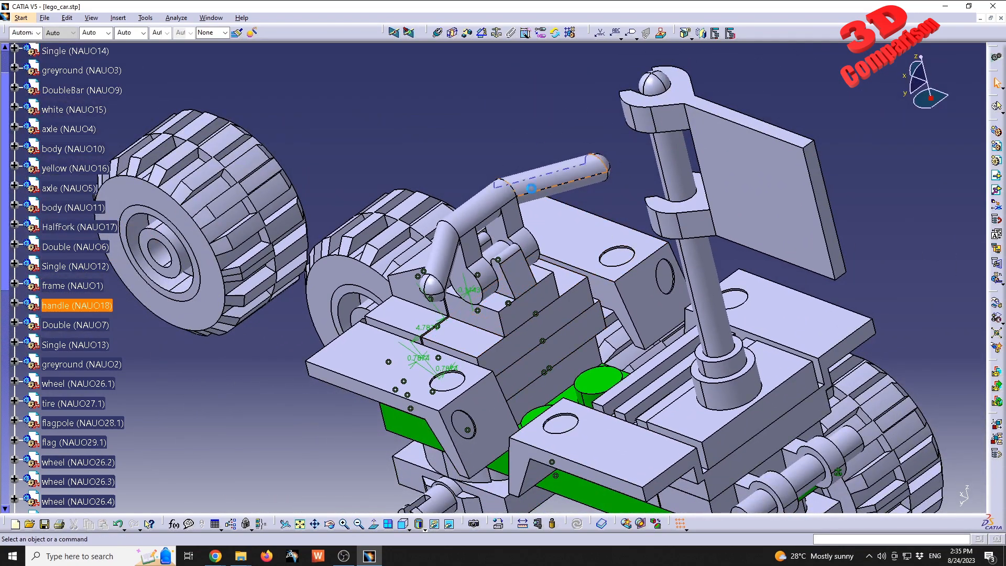
- Test the motion of handle (NAUO18) by rotating it around the Z axis with Manipulate
{"action": "left_click", "coordinate": [997, 303]}
{"action": "left_click", "coordinate": [765, 427]}
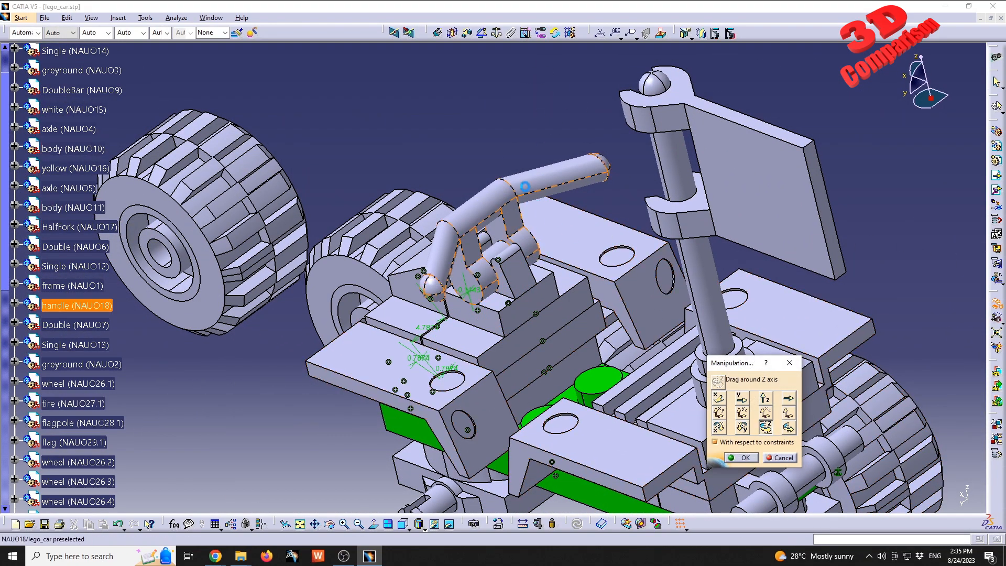
{"action": "left_click_drag", "start_coordinate": [518, 194], "coordinate": [475, 207]}
{"action": "middle_click_drag", "start_coordinate": [498, 389], "coordinate": [692, 326]}
{"action": "left_click_drag", "start_coordinate": [567, 273], "coordinate": [908, 209]}
{"action": "left_click_drag", "start_coordinate": [427, 205], "coordinate": [488, 210]}
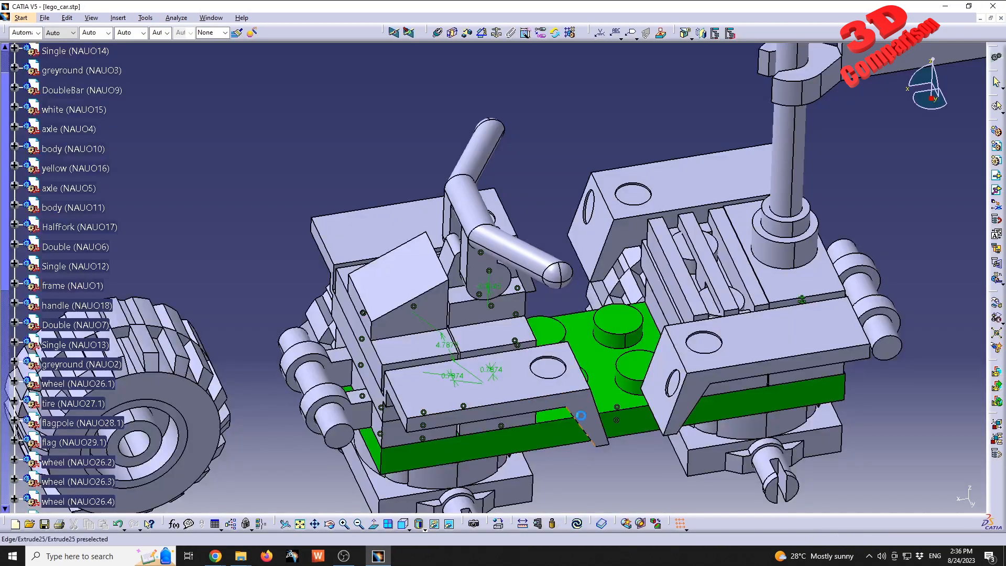
- Hide Single (NAUO14) and add a Coincidence constraint between the top face of body (NAUO11) and the underside of Single
{"action": "middle_click_drag", "start_coordinate": [518, 357], "coordinate": [533, 304]}
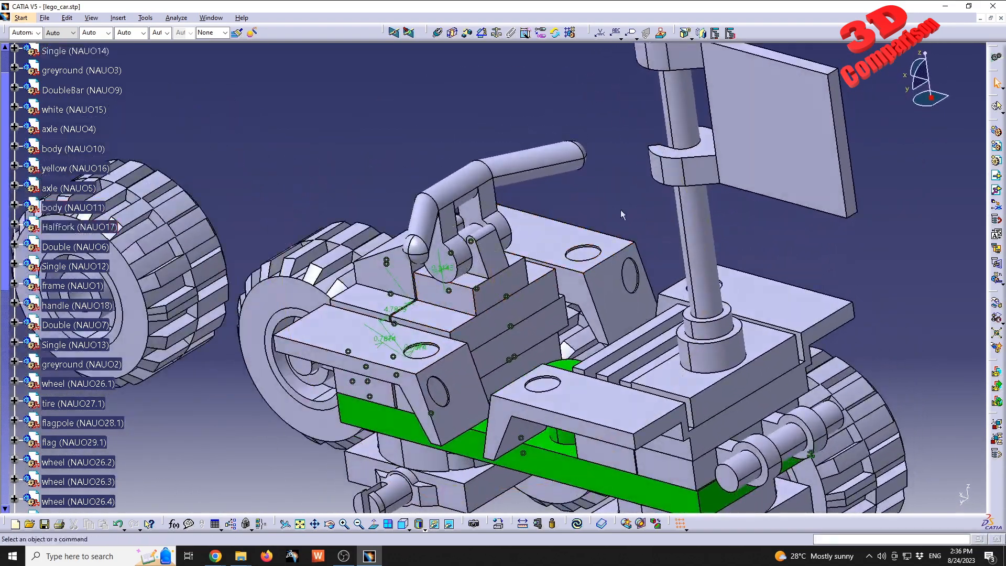
{"action": "right_click", "coordinate": [495, 318]}
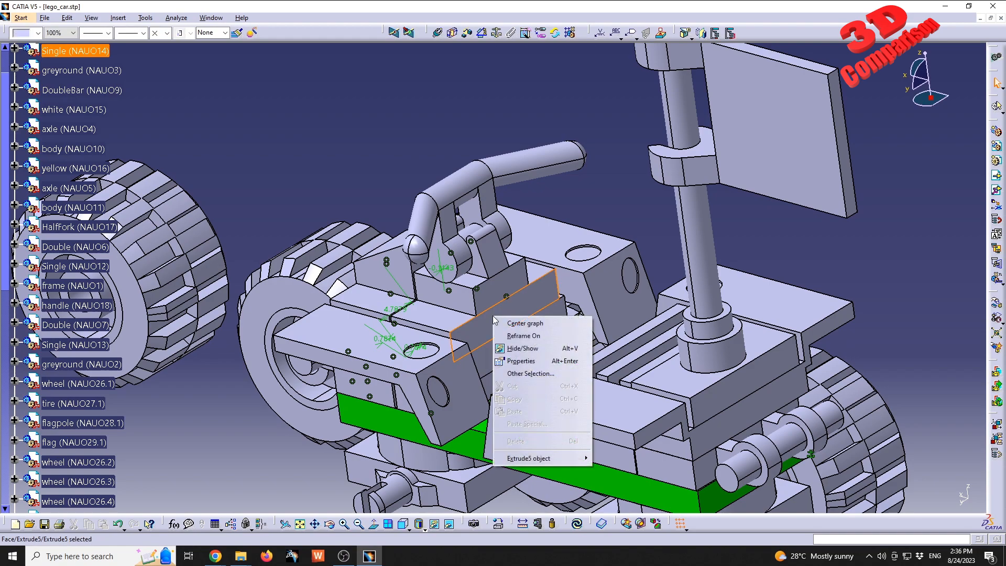
{"action": "left_click", "coordinate": [523, 350]}
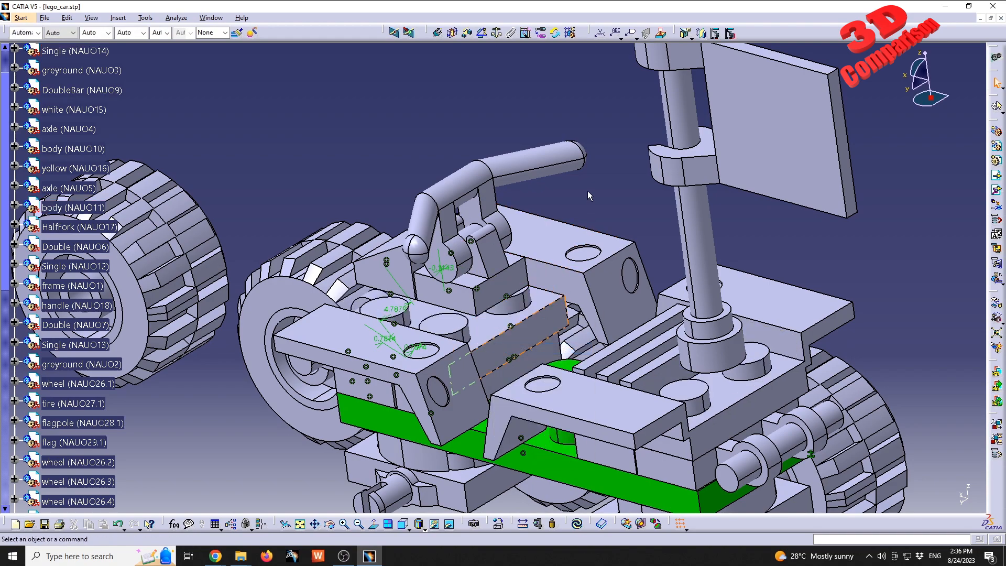
{"action": "left_click", "coordinate": [437, 34]}
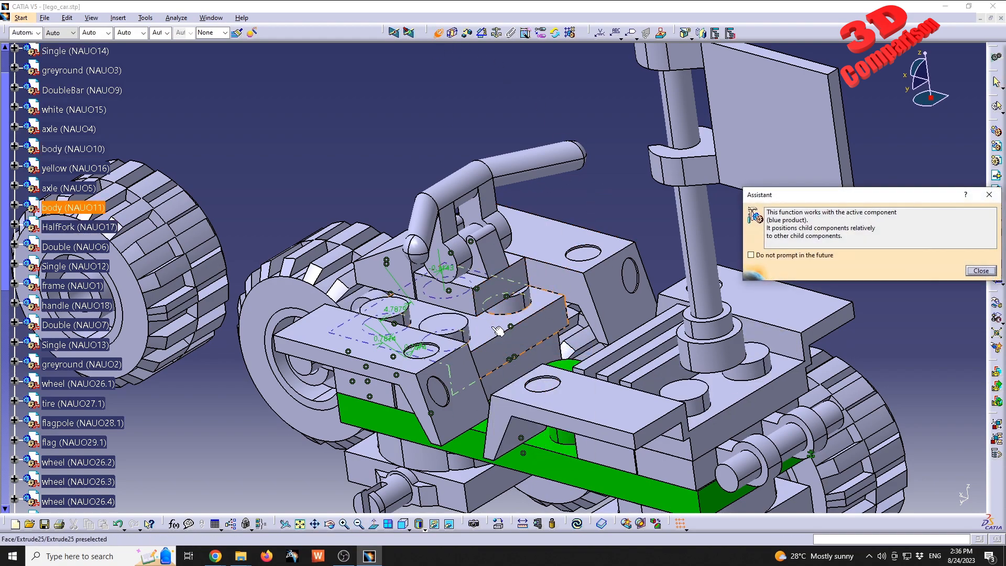
{"action": "middle_click_drag", "start_coordinate": [495, 333], "coordinate": [487, 184]}
{"action": "left_click", "coordinate": [423, 229]}
{"action": "left_click", "coordinate": [451, 524]}
{"action": "left_click", "coordinate": [451, 378]}
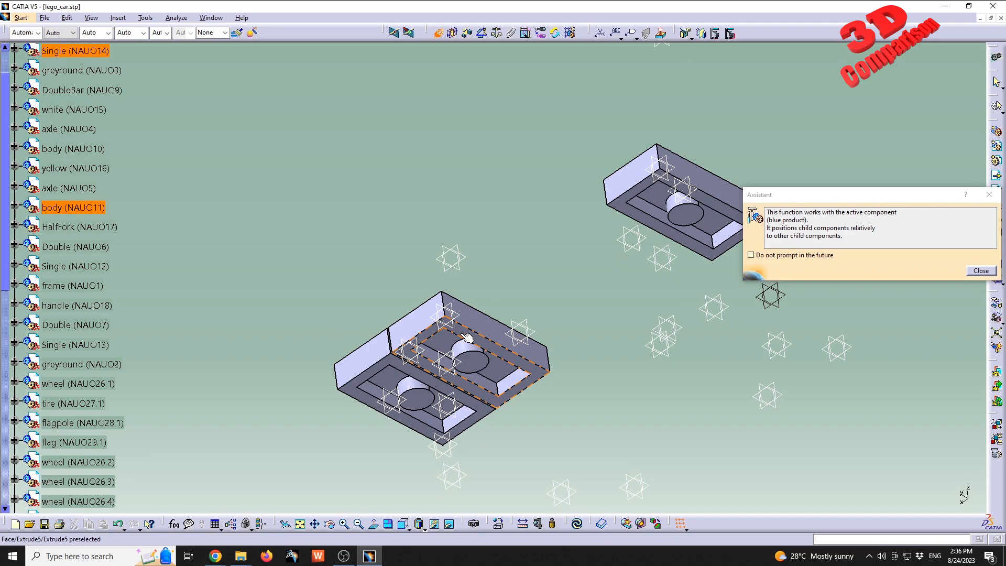
{"action": "left_click", "coordinate": [837, 424]}
- Restore the hidden Single (NAUO14) block to the visible space
{"action": "left_click", "coordinate": [530, 359]}
{"action": "right_click", "coordinate": [530, 359]}
{"action": "left_click", "coordinate": [564, 391]}
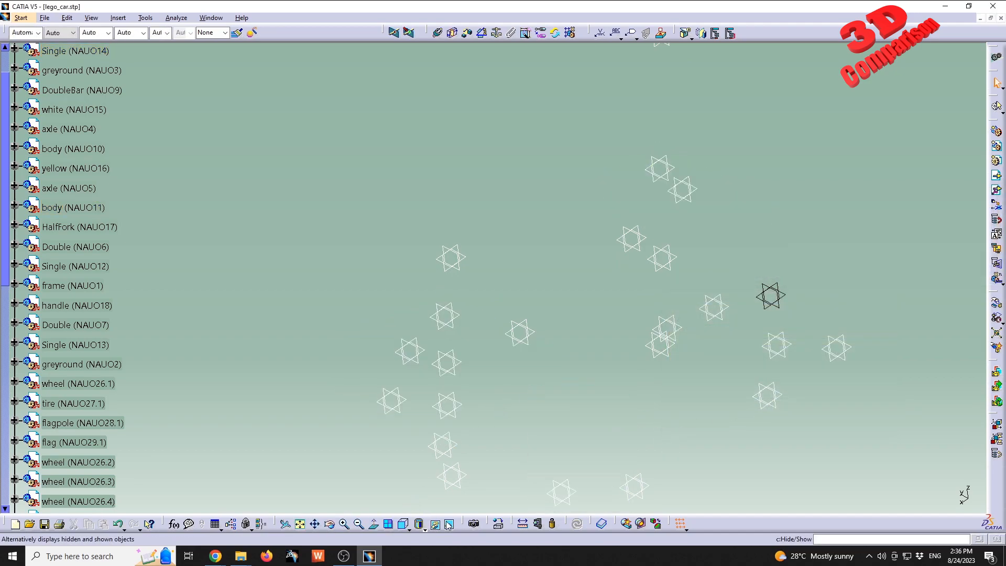
{"action": "left_click", "coordinate": [449, 525]}
{"action": "middle_click_drag", "start_coordinate": [530, 225], "coordinate": [529, 283]}
- Test the motion of handle (NAUO18) by rotating it back and forth around the Y axis with Manipulate
{"action": "left_click", "coordinate": [880, 385]}
{"action": "left_click", "coordinate": [997, 304]}
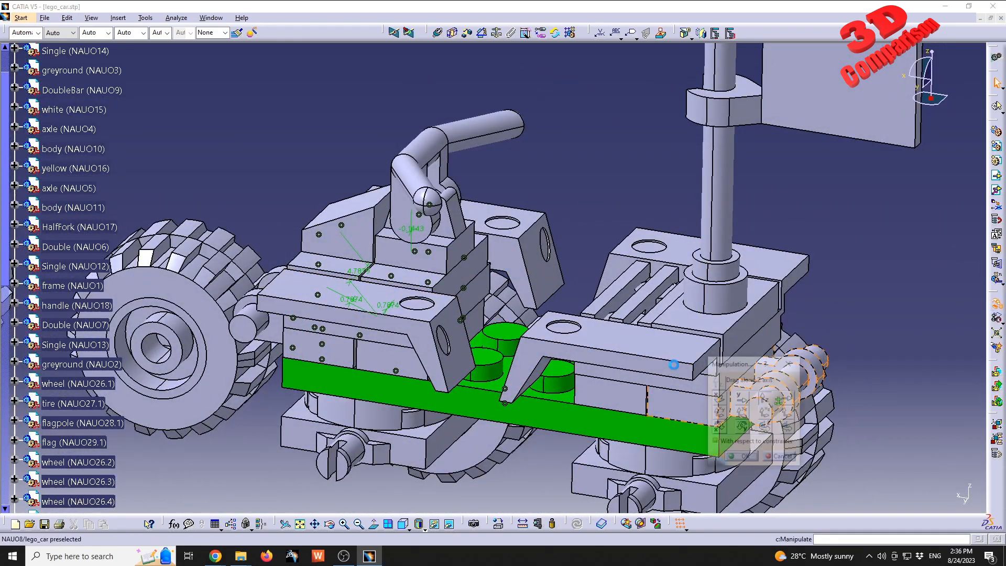
{"action": "left_click", "coordinate": [742, 428]}
{"action": "left_click_drag", "start_coordinate": [445, 167], "coordinate": [451, 210]}
{"action": "middle_click_drag", "start_coordinate": [453, 213], "coordinate": [460, 268]}
{"action": "mouse_move", "coordinate": [460, 268]}
{"action": "left_mouse_down"}
{"action": "mouse_move", "coordinate": [515, 241]}
{"action": "mouse_move", "coordinate": [856, 272]}
{"action": "mouse_move", "coordinate": [606, 227]}
{"action": "mouse_move", "coordinate": [370, 227]}
{"action": "mouse_move", "coordinate": [430, 262]}
{"action": "mouse_move", "coordinate": [398, 230]}
{"action": "mouse_move", "coordinate": [452, 278]}
{"action": "left_mouse_up"}
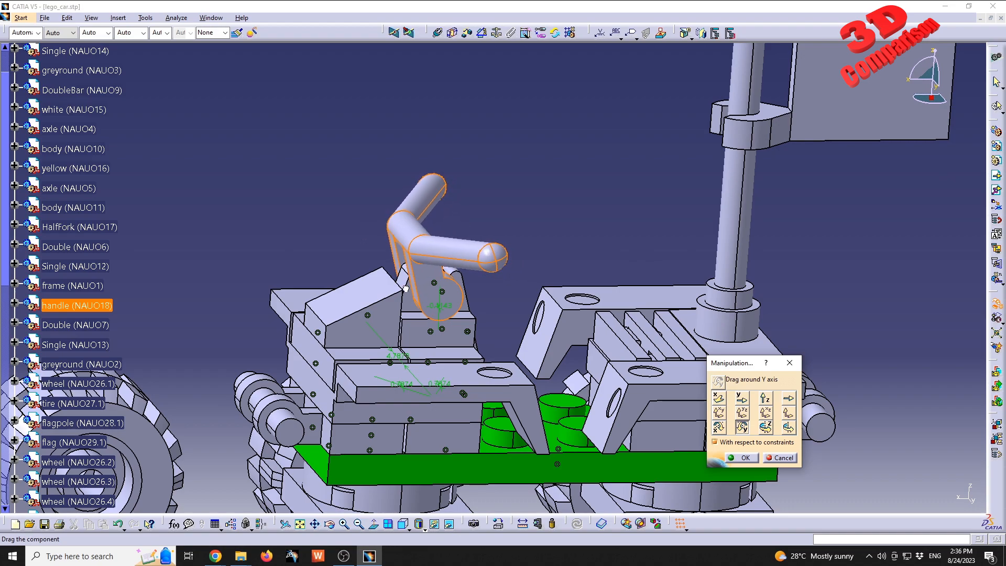
{"action": "left_click_drag", "start_coordinate": [372, 256], "coordinate": [676, 255]}
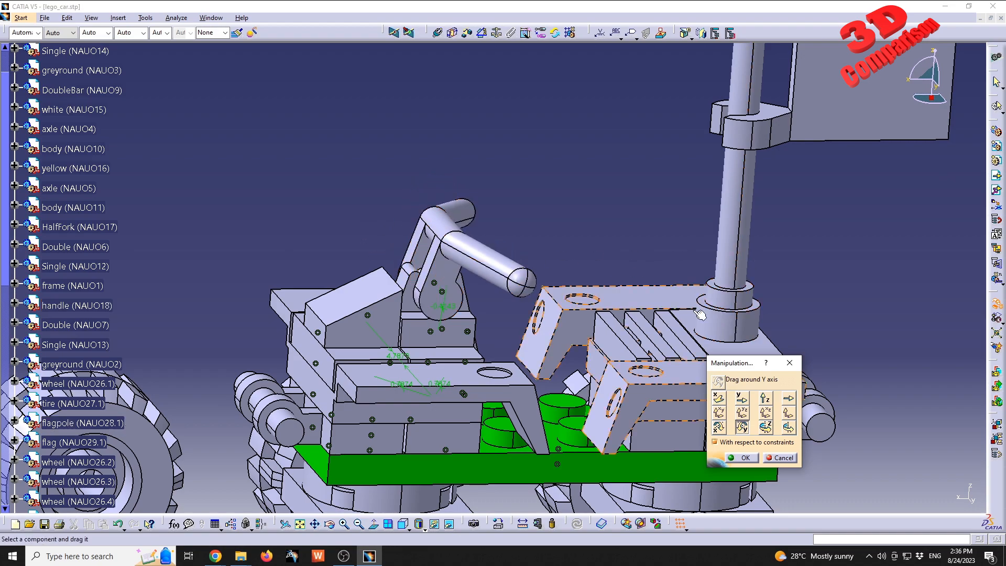
- Try the Z and X rotation options, rotate handle (NAUO18) around the Y axis again, and cancel the manipulation
{"action": "left_click", "coordinate": [766, 427]}
{"action": "left_click", "coordinate": [719, 427]}
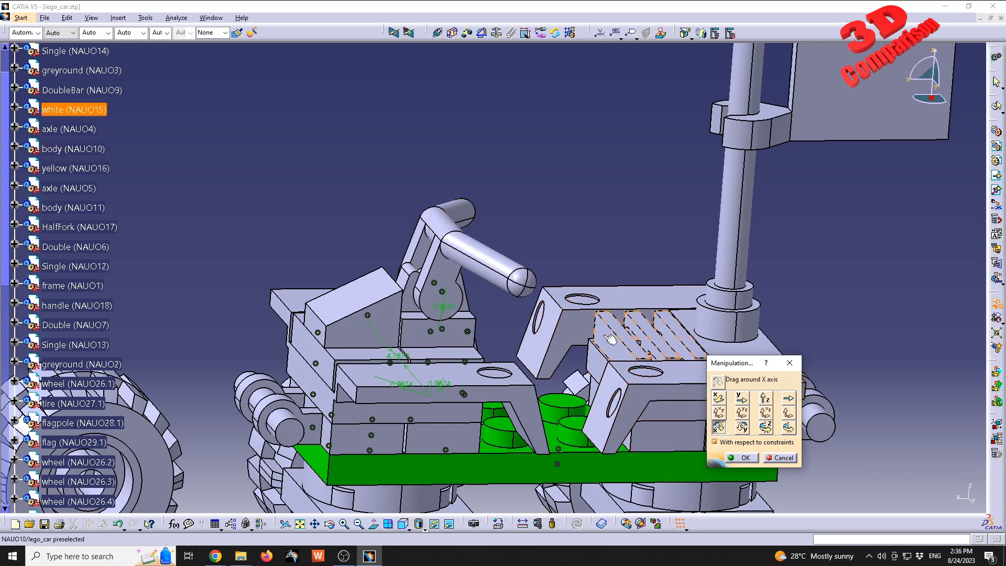
{"action": "left_click", "coordinate": [742, 430]}
{"action": "left_click_drag", "start_coordinate": [468, 224], "coordinate": [577, 279]}
{"action": "left_click_drag", "start_coordinate": [450, 261], "coordinate": [480, 241]}
{"action": "left_click", "coordinate": [784, 457]}
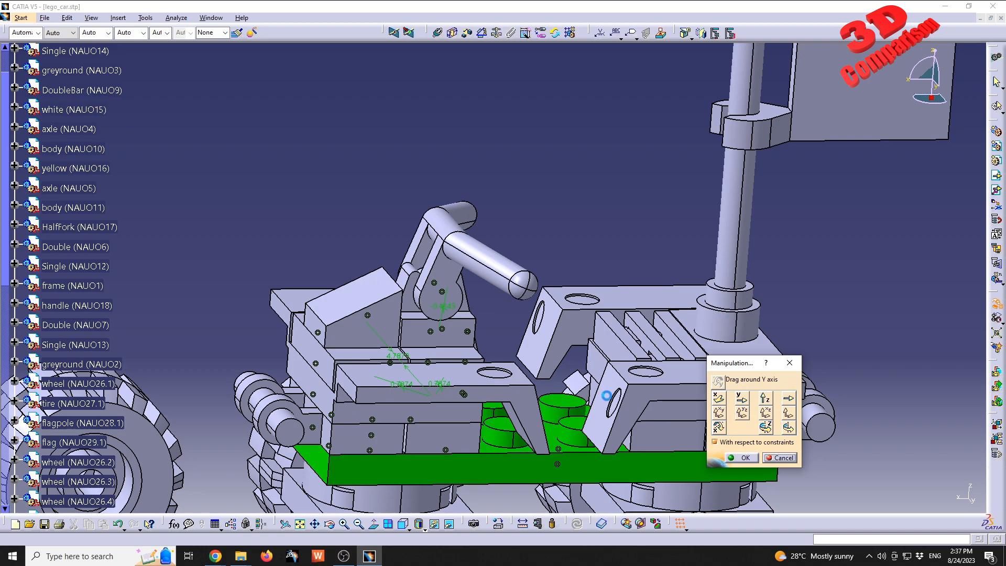
- Add a Coincidence constraint between the end face of the block beneath the flagpole and the adjacent end face of frame (NAUO1)
{"action": "middle_click_drag", "start_coordinate": [611, 375], "coordinate": [556, 307]}
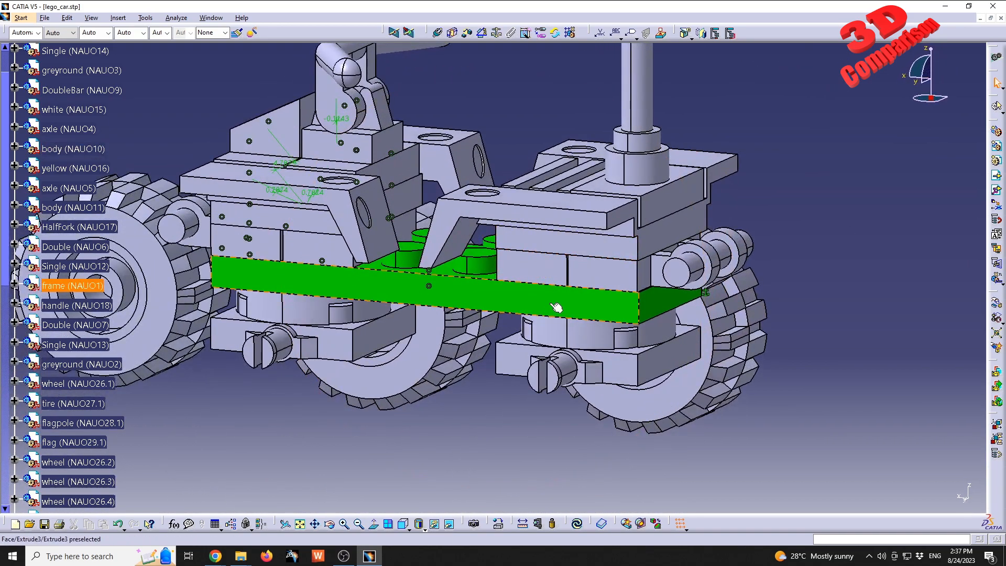
{"action": "middle_click_drag", "start_coordinate": [601, 284], "coordinate": [566, 230]}
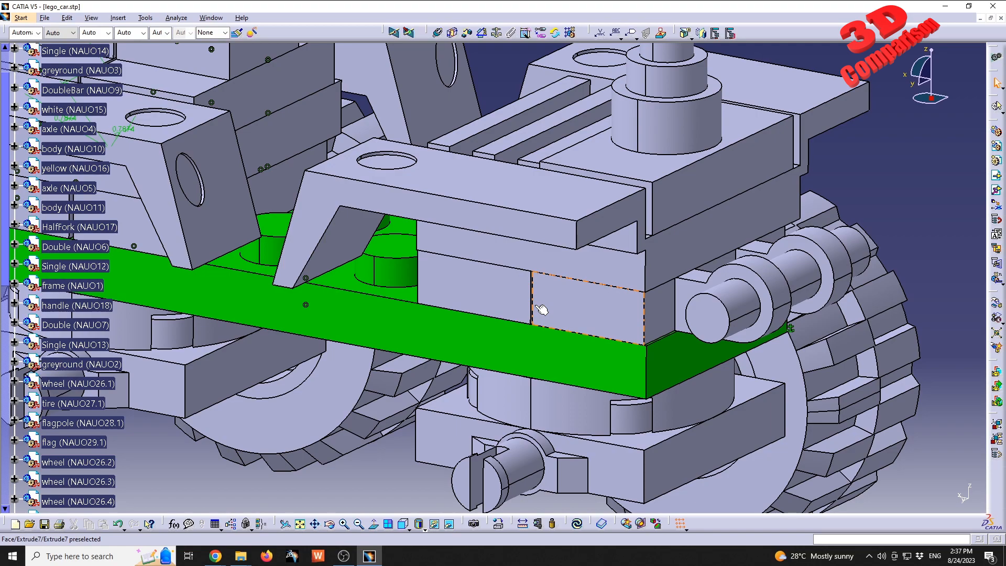
{"action": "middle_click_drag", "start_coordinate": [621, 306], "coordinate": [526, 296]}
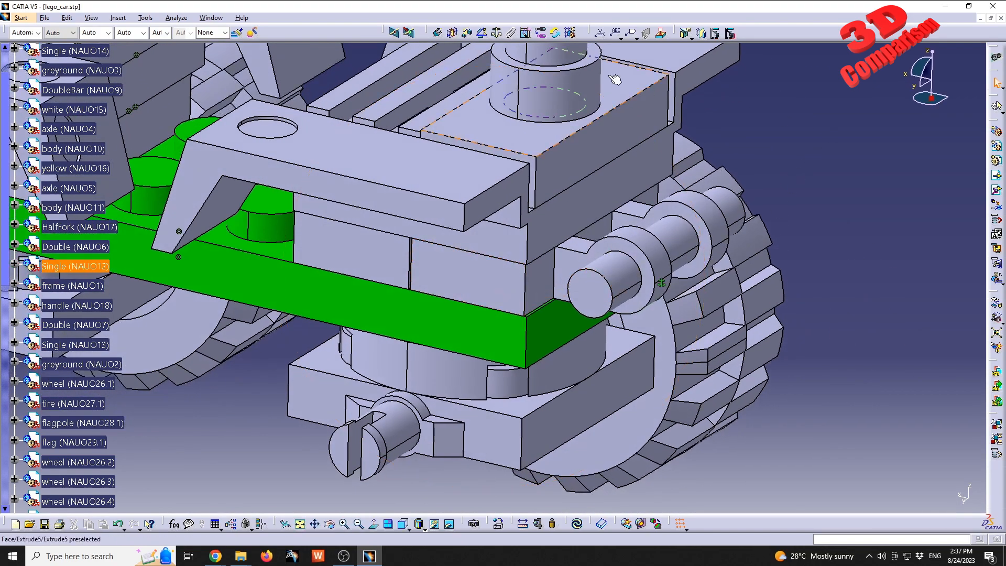
{"action": "left_click", "coordinate": [438, 33]}
{"action": "middle_click_drag", "start_coordinate": [577, 338], "coordinate": [421, 303]}
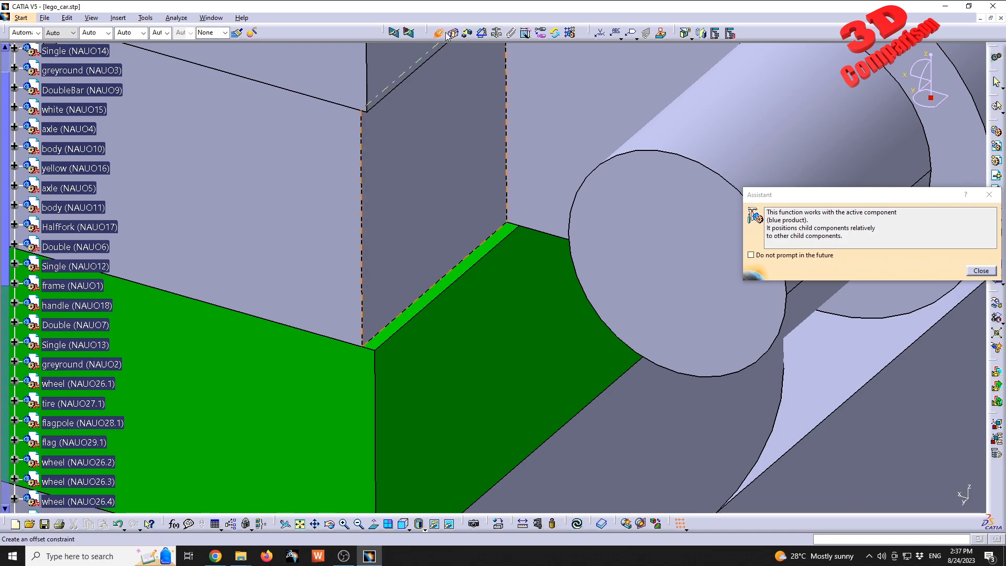
{"action": "left_click", "coordinate": [431, 302]}
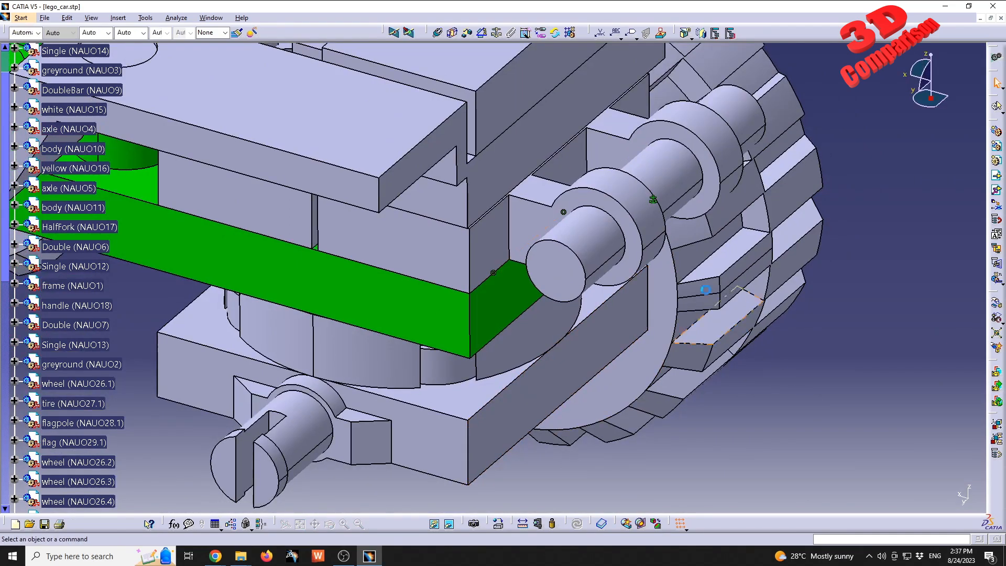
- Start another Coincidence constraint between the block at the flagpole end and frame (NAUO1)
{"action": "left_click", "coordinate": [440, 36]}
{"action": "middle_click_drag", "start_coordinate": [443, 301], "coordinate": [395, 223]}
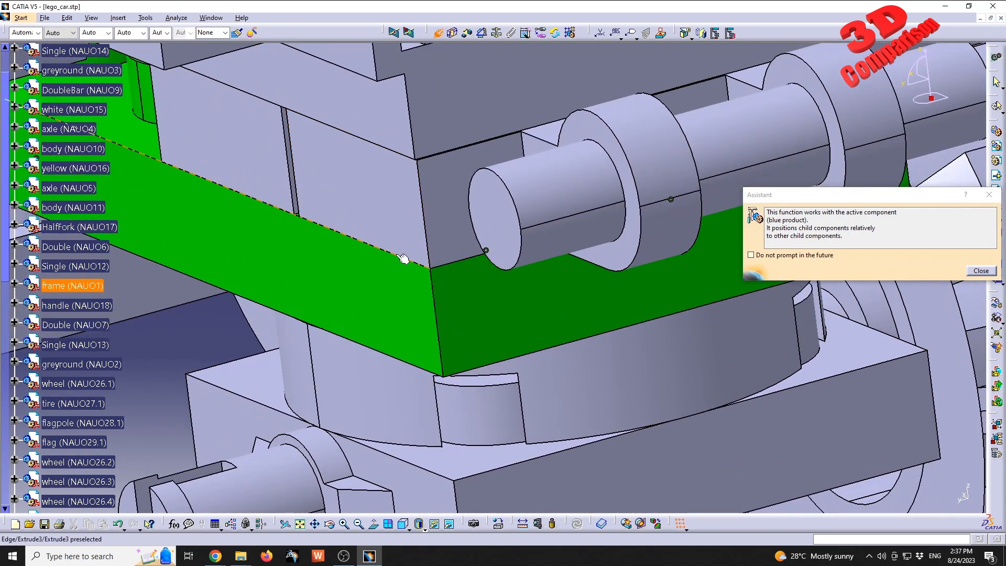
- Make the front barred brick's lower side edge coincident with the frame's upper side edge, hiding the brick temporarily and showing it again
{"action": "right_click", "coordinate": [396, 227]}
{"action": "left_click", "coordinate": [414, 253]}
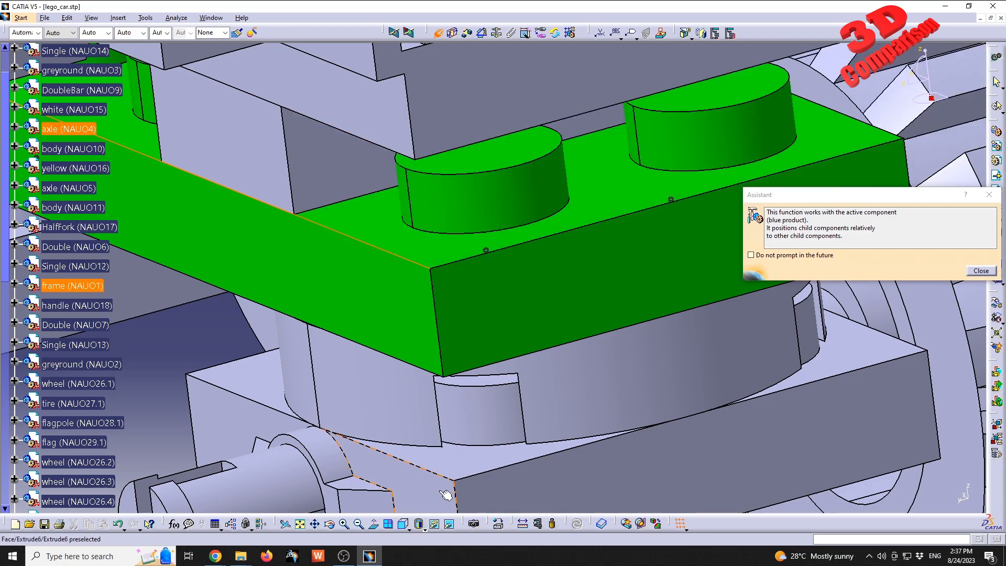
{"action": "left_click", "coordinate": [449, 525]}
{"action": "right_click", "coordinate": [404, 207]}
{"action": "left_click", "coordinate": [411, 231]}
{"action": "left_click", "coordinate": [451, 524]}
- Hide the Double (NAUO6) brick and make its lower side edge coincident with the frame's upper side edge
{"action": "middle_click_drag", "start_coordinate": [325, 240], "coordinate": [563, 317]}
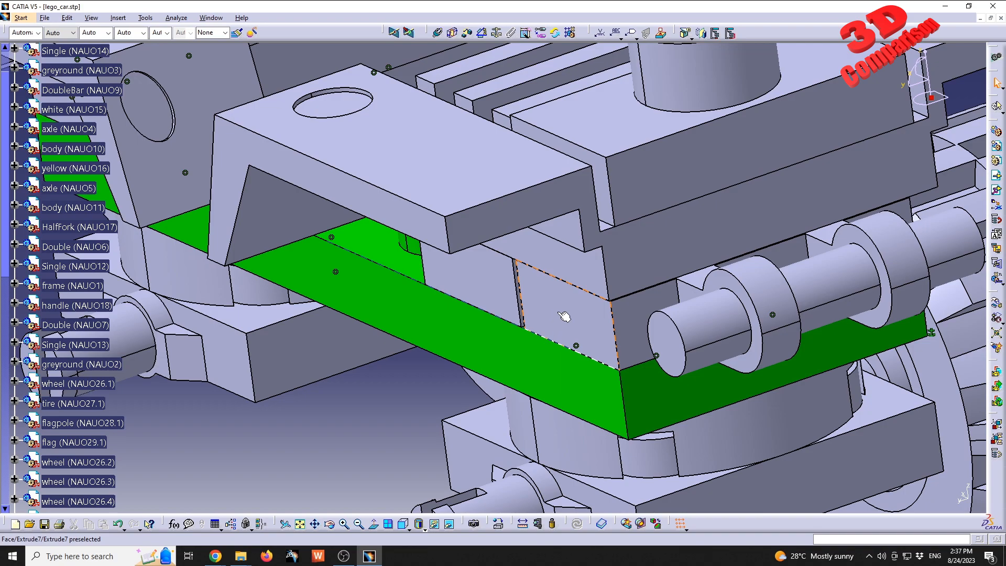
{"action": "middle_click_drag", "start_coordinate": [471, 315], "coordinate": [479, 280]}
{"action": "right_click", "coordinate": [480, 279]}
{"action": "left_click", "coordinate": [524, 312]}
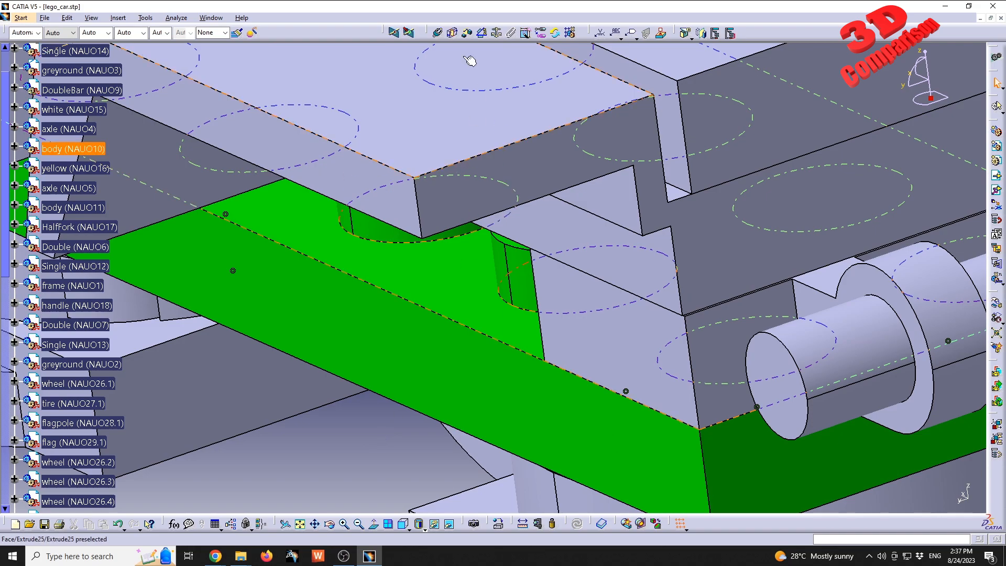
{"action": "left_click", "coordinate": [442, 34]}
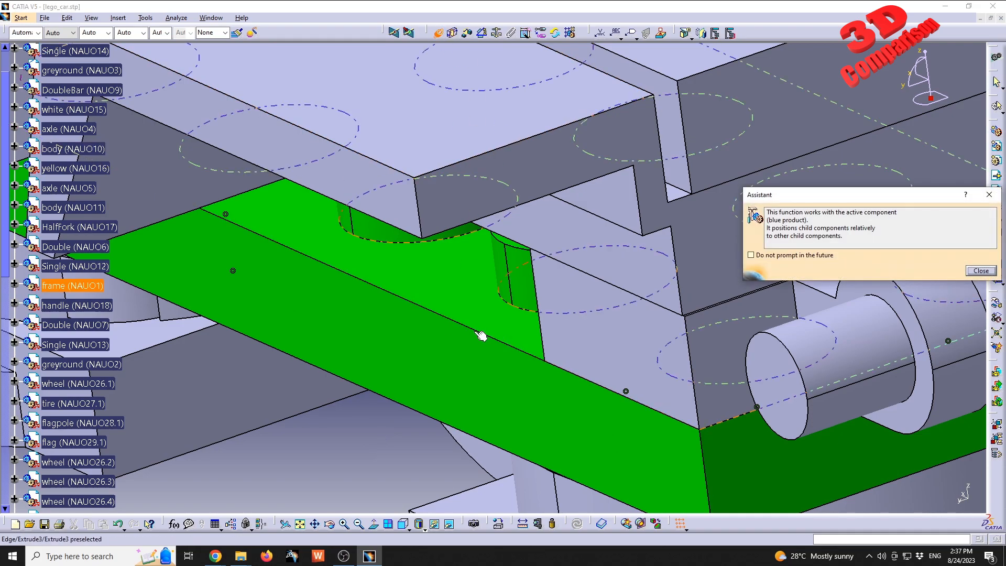
{"action": "left_click", "coordinate": [981, 270]}
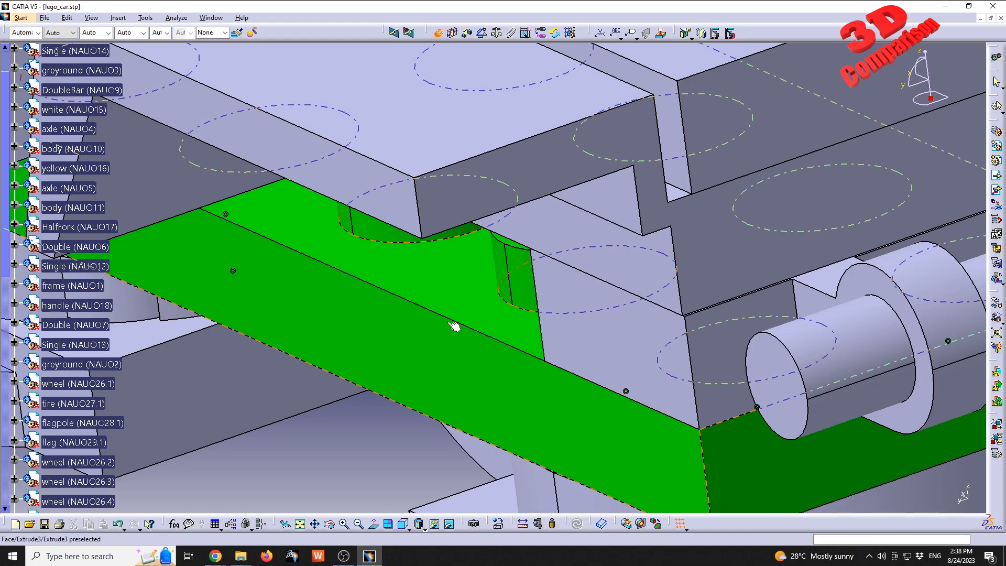
{"action": "middle_click_drag", "start_coordinate": [462, 325], "coordinate": [496, 335], "text": "ctrl"}
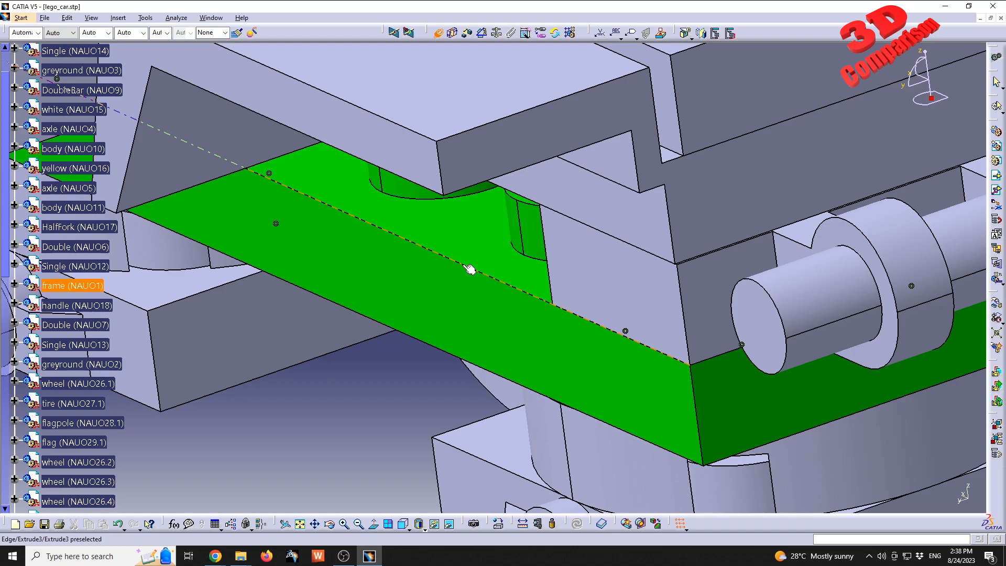
{"action": "middle_click_drag", "start_coordinate": [463, 264], "coordinate": [464, 245], "text": "ctrl"}
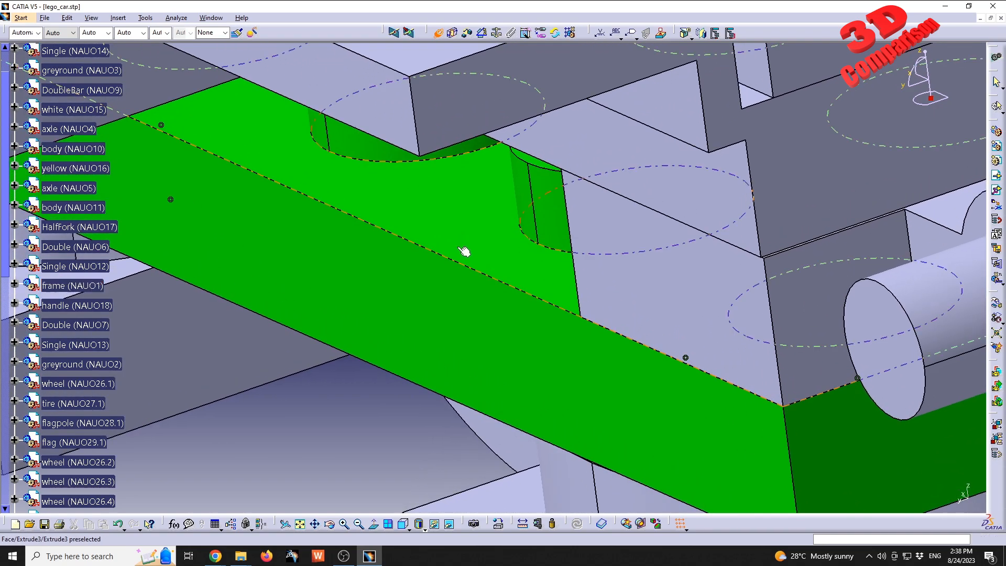
{"action": "left_click", "coordinate": [464, 266]}
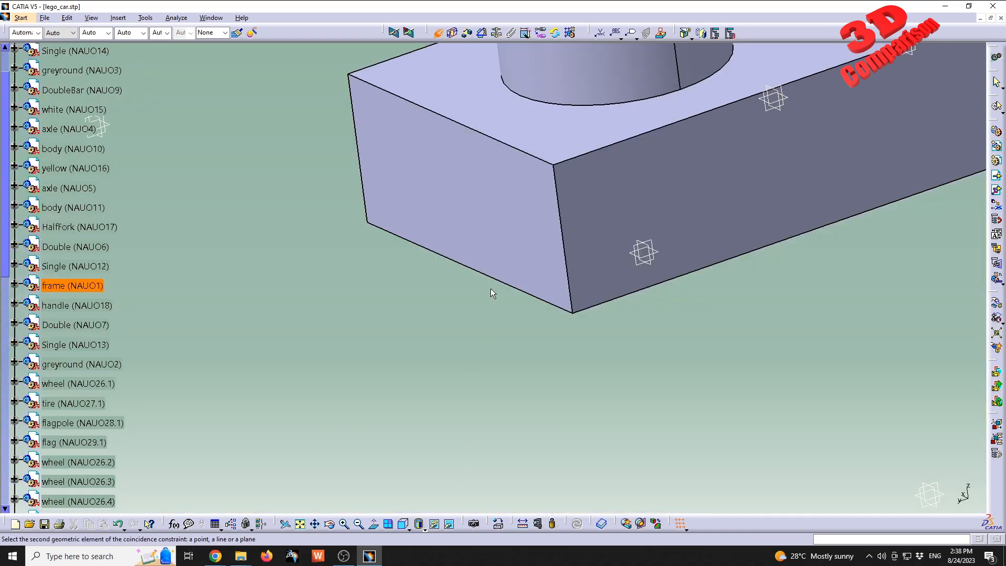
{"action": "left_click", "coordinate": [493, 279]}
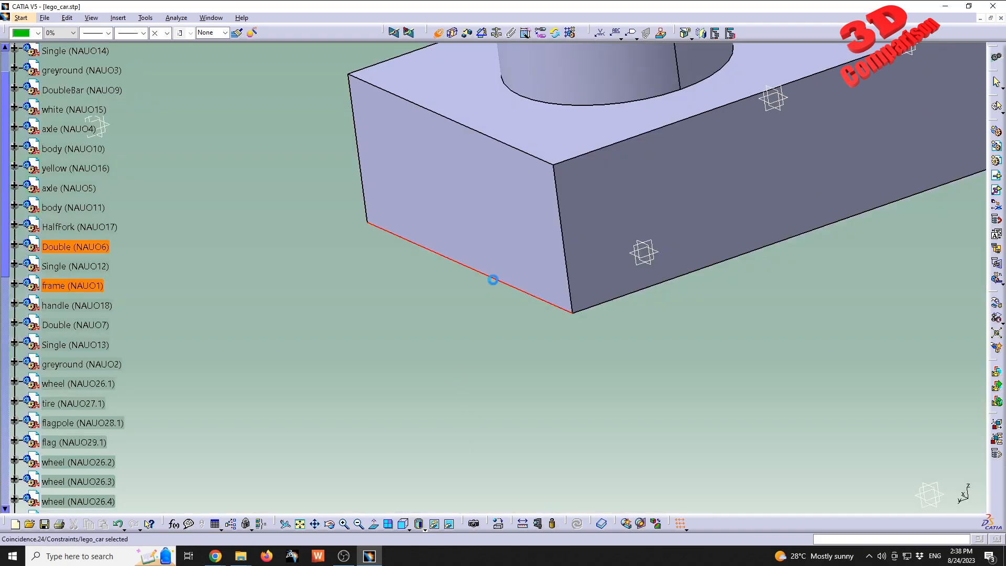
- Show the Double (NAUO6) brick again and return to the visible space
{"action": "left_click", "coordinate": [475, 368]}
{"action": "right_click", "coordinate": [511, 261]}
{"action": "left_click", "coordinate": [522, 295]}
{"action": "middle_click_drag", "start_coordinate": [456, 311], "coordinate": [456, 311]}
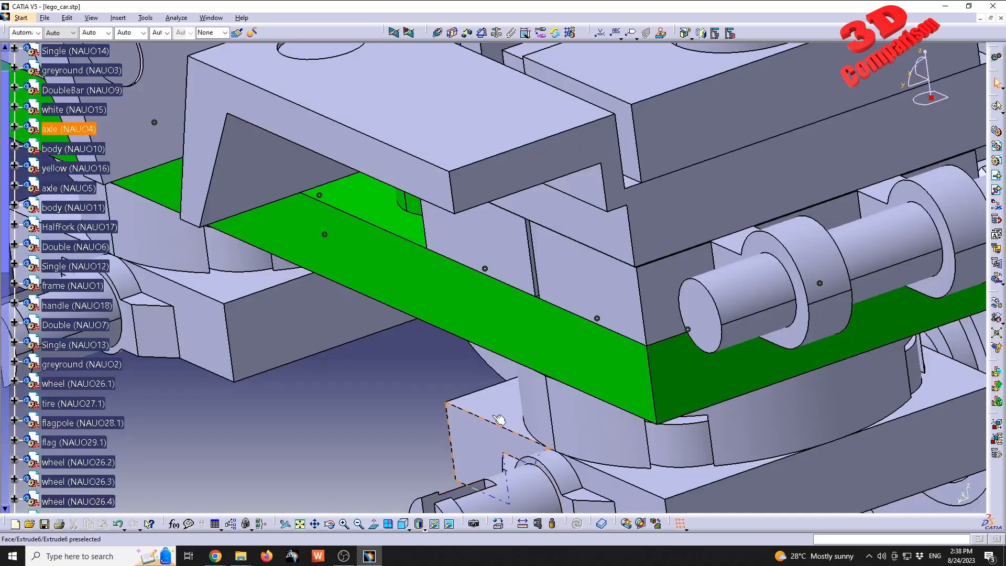
- Add a coincidence constraint between the body (NAUO10)'s lower front edge and the upper front edge of the barred brick
{"action": "middle_click_drag", "start_coordinate": [602, 299], "coordinate": [412, 301]}
{"action": "middle_click_drag", "start_coordinate": [335, 272], "coordinate": [467, 310]}
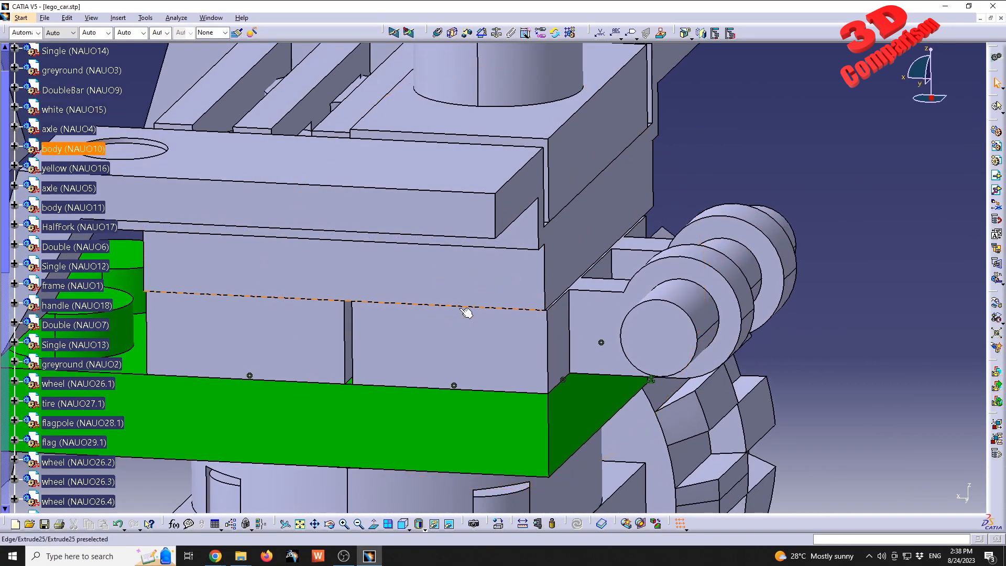
{"action": "left_click", "coordinate": [436, 35]}
{"action": "middle_click_drag", "start_coordinate": [552, 305], "coordinate": [461, 324]}
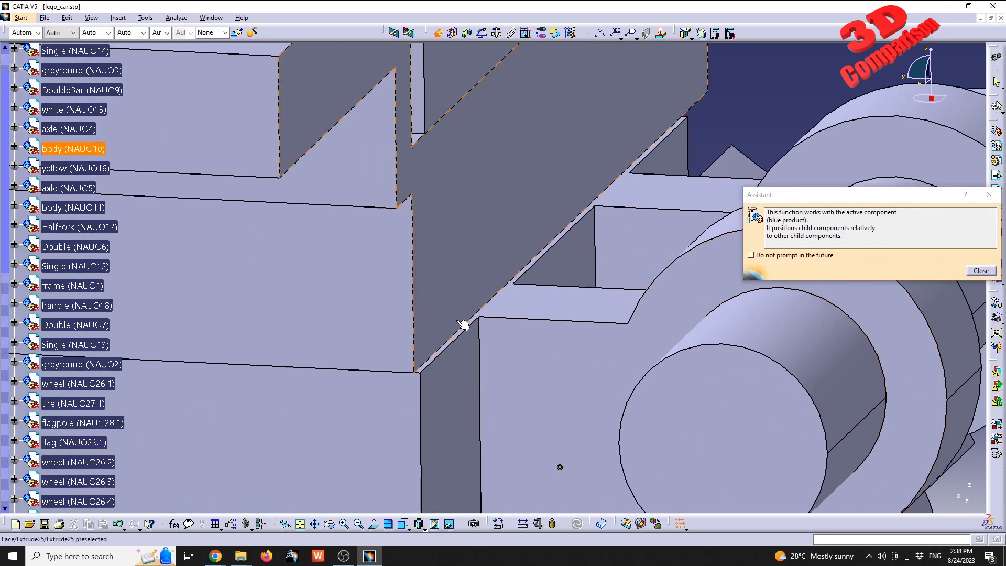
{"action": "left_click", "coordinate": [449, 358]}
{"action": "middle_click_drag", "start_coordinate": [472, 359], "coordinate": [532, 304]}
{"action": "middle_click_drag", "start_coordinate": [585, 198], "coordinate": [634, 331]}
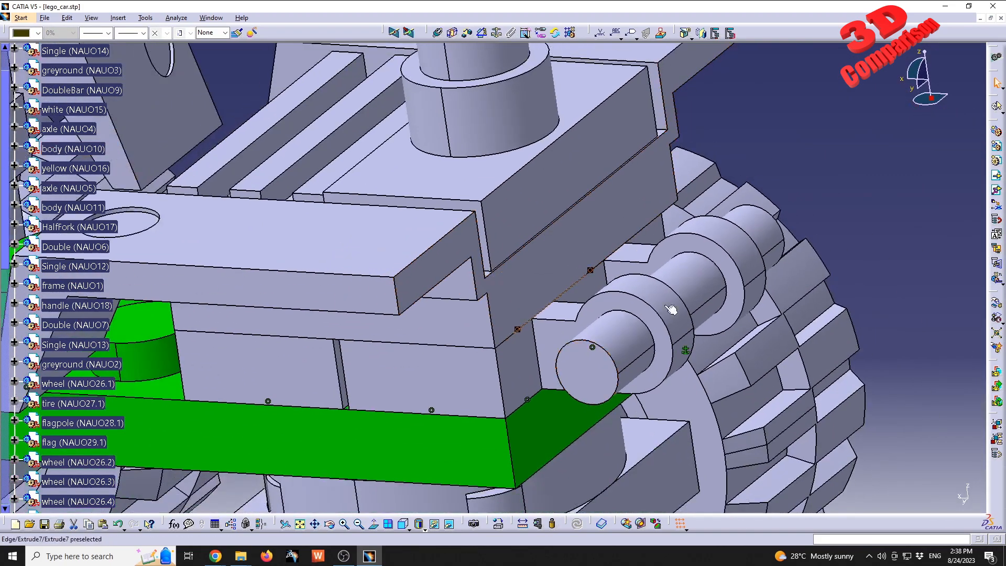
- Make the body (NAUO10)'s lower side edge coincident with the barred brick's upper side edge, hiding the body to reach it
{"action": "left_click", "coordinate": [438, 33]}
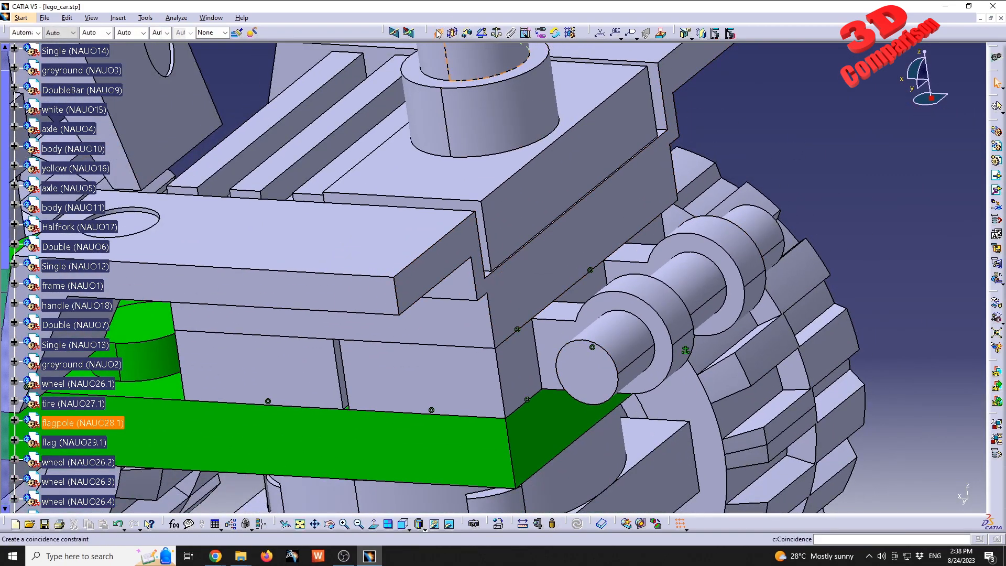
{"action": "left_click", "coordinate": [469, 349]}
{"action": "middle_click_drag", "start_coordinate": [455, 346], "coordinate": [461, 307], "text": "ctrl"}
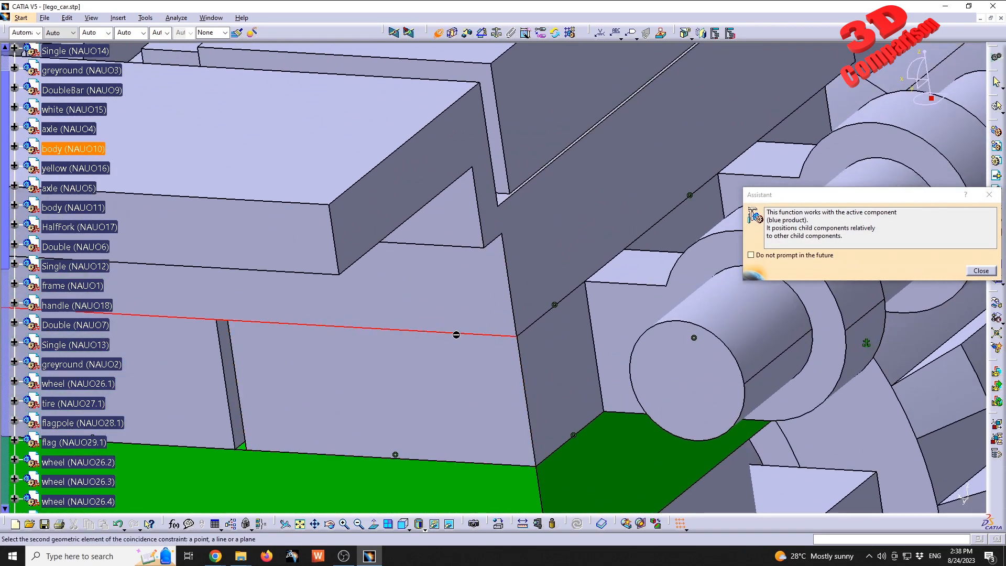
{"action": "right_click", "coordinate": [463, 304]}
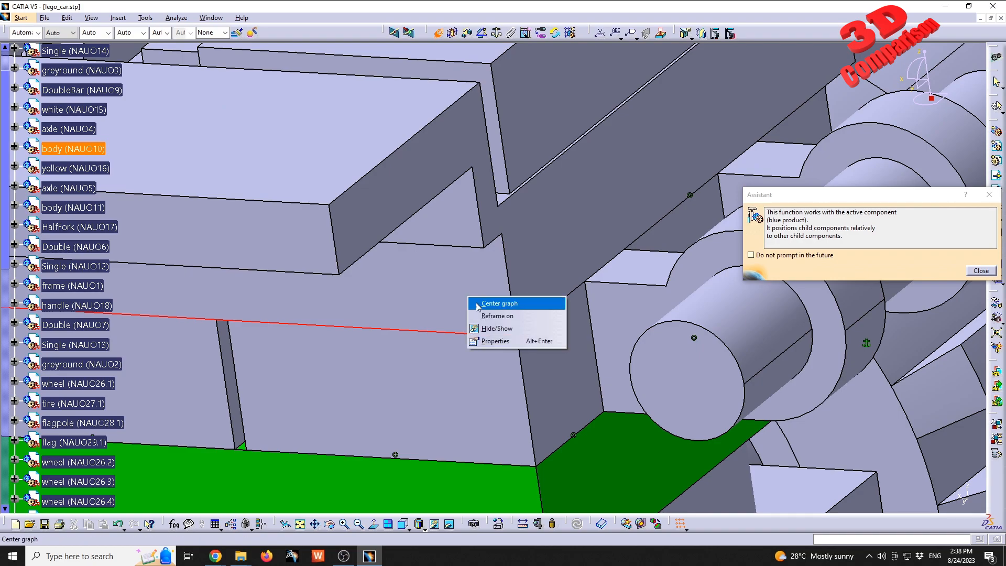
{"action": "left_click", "coordinate": [502, 329]}
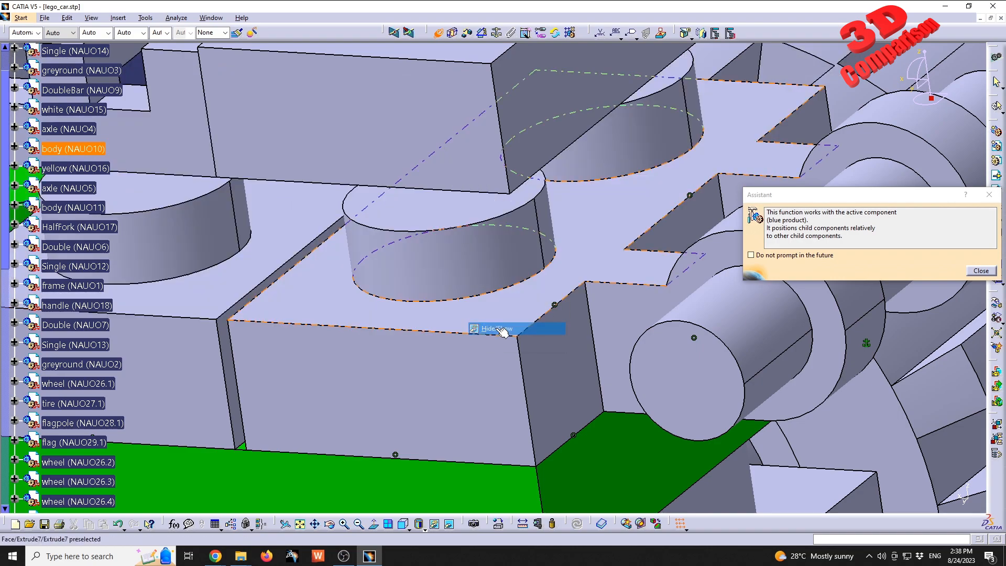
{"action": "left_click", "coordinate": [475, 337]}
- Show the body (NAUO10) again and return to the visible space
{"action": "left_click", "coordinate": [449, 524]}
{"action": "right_click", "coordinate": [441, 299]}
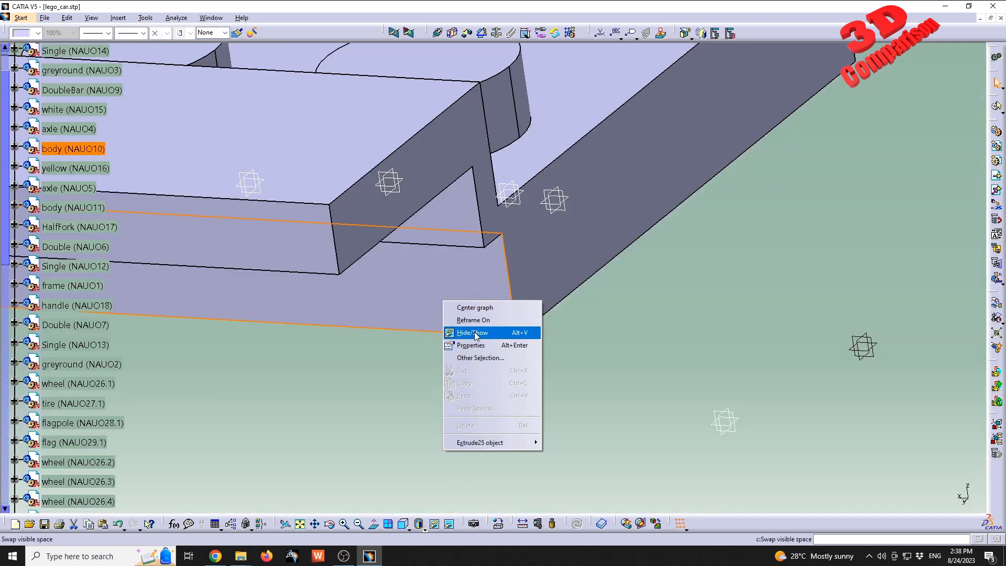
{"action": "left_click", "coordinate": [471, 322]}
{"action": "left_click", "coordinate": [450, 524]}
- Check the offset between one end face of Single (NAUO12) and the facing body (NAUO10) wall without keeping the constraint
{"action": "middle_click_drag", "start_coordinate": [447, 394], "coordinate": [400, 287]}
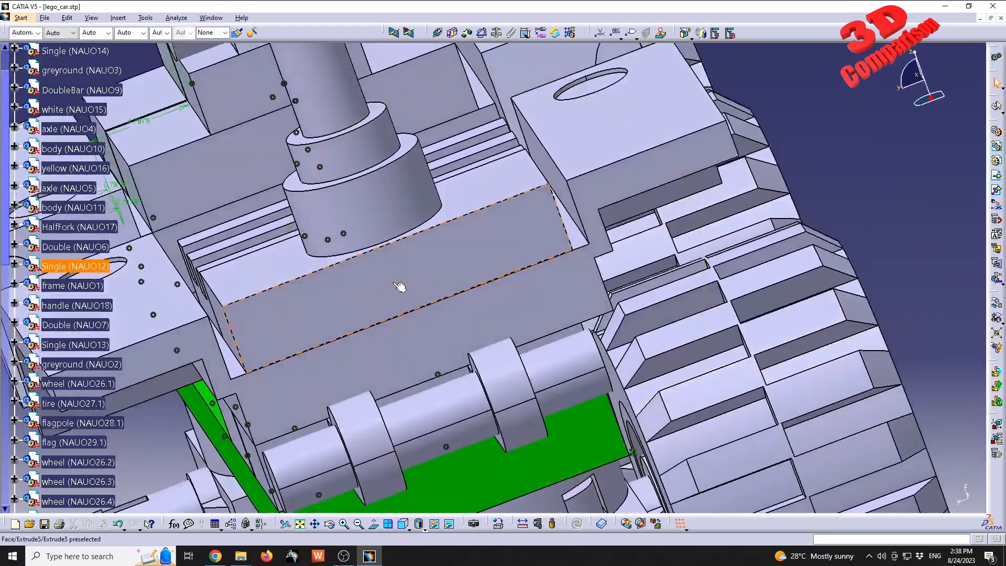
{"action": "left_click", "coordinate": [467, 33]}
{"action": "mouse_move", "coordinate": [554, 243]}
{"action": "middle_mouse_down"}
{"action": "mouse_move", "coordinate": [492, 291]}
{"action": "mouse_move", "coordinate": [501, 273]}
{"action": "mouse_move", "coordinate": [566, 238]}
{"action": "middle_mouse_up"}
{"action": "left_click", "coordinate": [539, 241]}
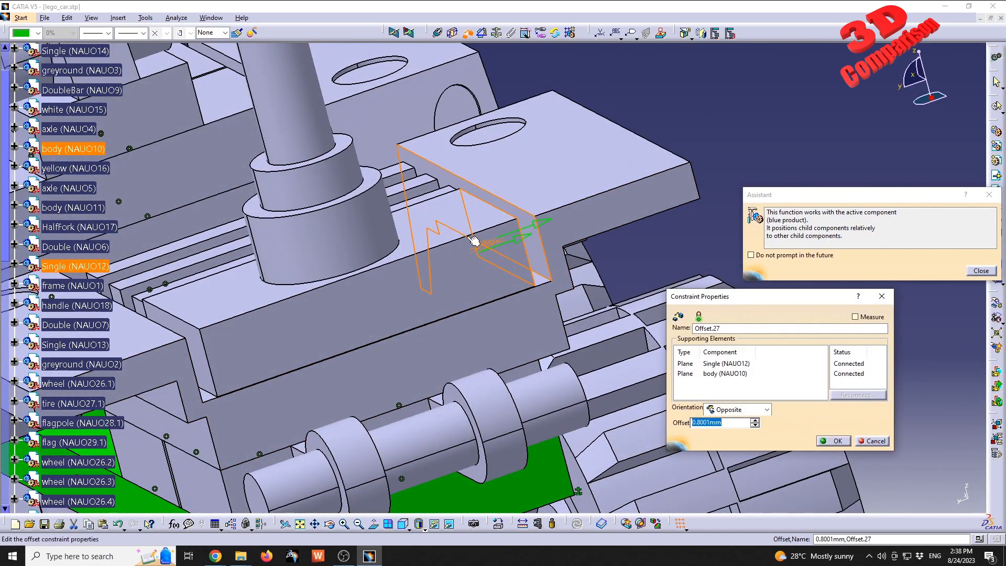
{"action": "left_click", "coordinate": [874, 447]}
- Check the offset between the opposite end face of Single (NAUO12) and its facing body (NAUO10) wall without keeping the constraint
{"action": "middle_click_drag", "start_coordinate": [467, 276], "coordinate": [472, 325], "text": "ctrl"}
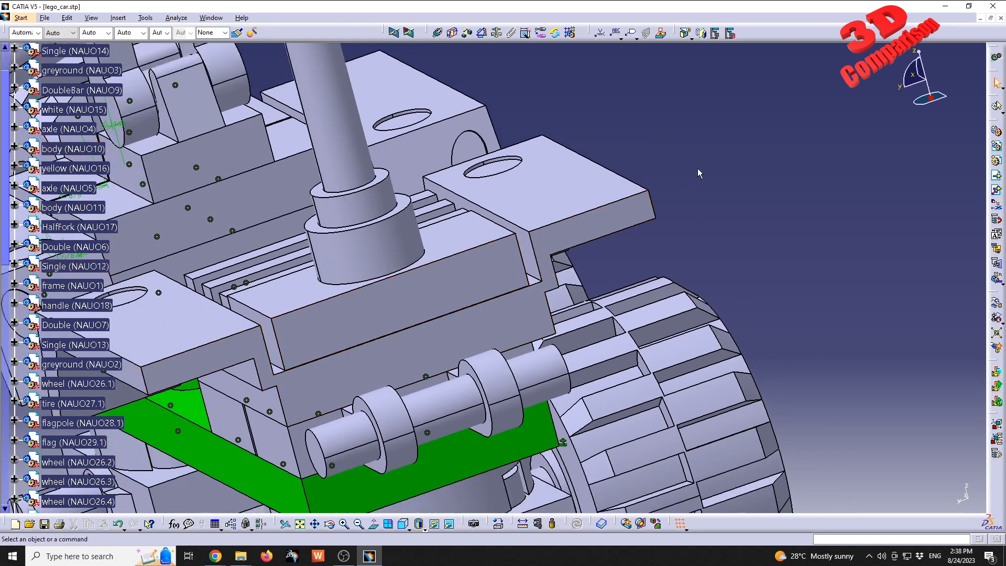
{"action": "left_click", "coordinate": [466, 35]}
{"action": "left_click", "coordinate": [278, 348]}
{"action": "middle_click_drag", "start_coordinate": [296, 343], "coordinate": [344, 335]}
{"action": "left_click", "coordinate": [447, 272]}
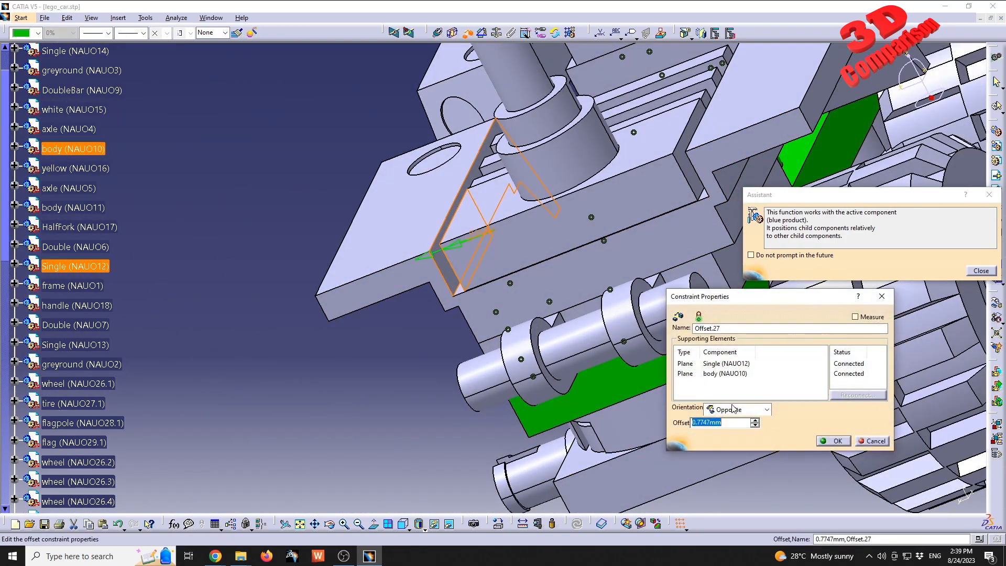
{"action": "left_click", "coordinate": [872, 443]}
- Copy the 0.7874 mm value from the existing offset constraint on the other body of the car
{"action": "middle_click_drag", "start_coordinate": [595, 292], "coordinate": [556, 488]}
{"action": "middle_click_drag", "start_coordinate": [534, 333], "coordinate": [267, 275]}
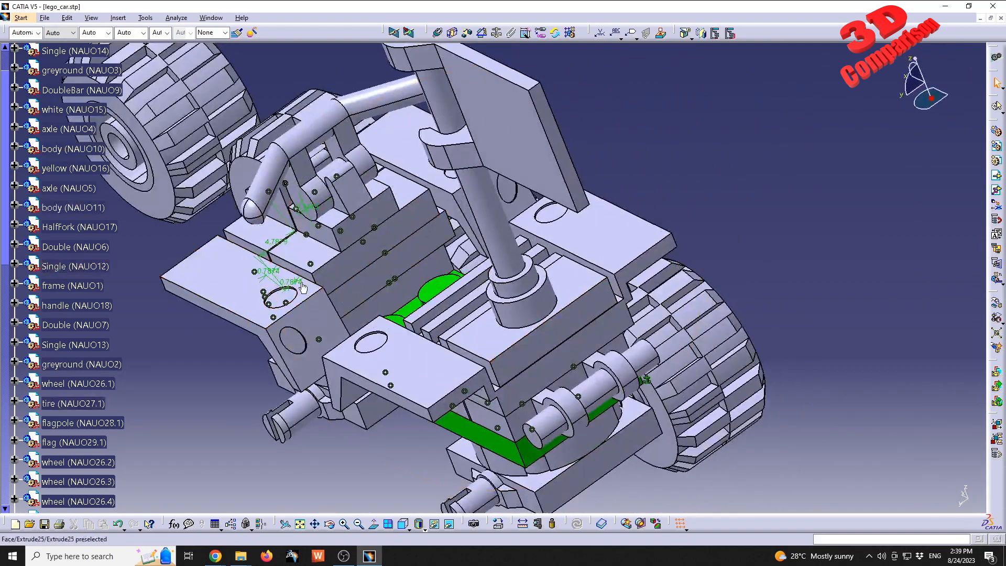
{"action": "double_click", "coordinate": [267, 276]}
{"action": "key", "text": "ctrl+c"}
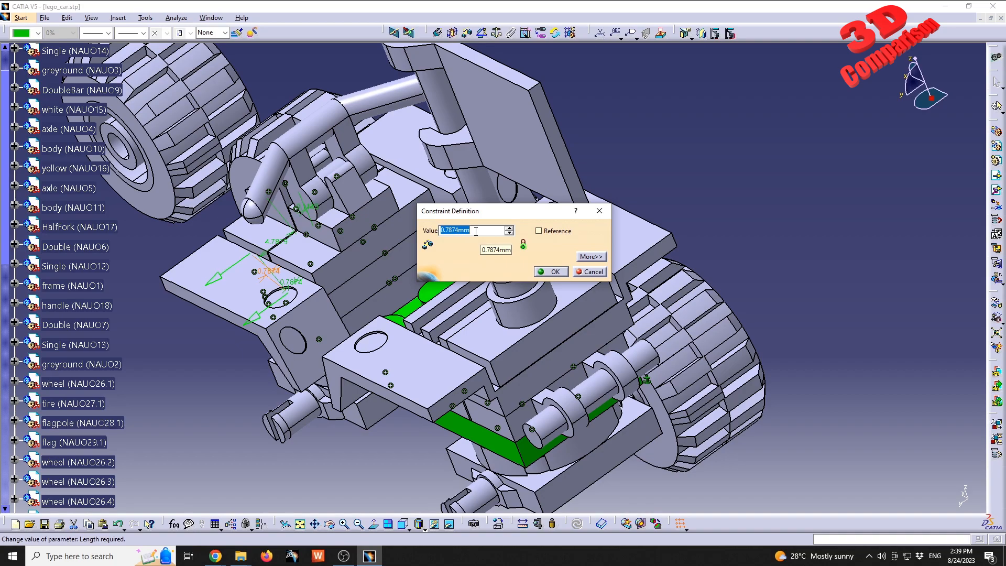
{"action": "left_click", "coordinate": [557, 273]}
- Add an offset constraint of 0.7874 mm between the Single (NAUO12) end face and the body (NAUO10) inner wall, with Opposite orientation
{"action": "middle_click_drag", "start_coordinate": [604, 404], "coordinate": [566, 309]}
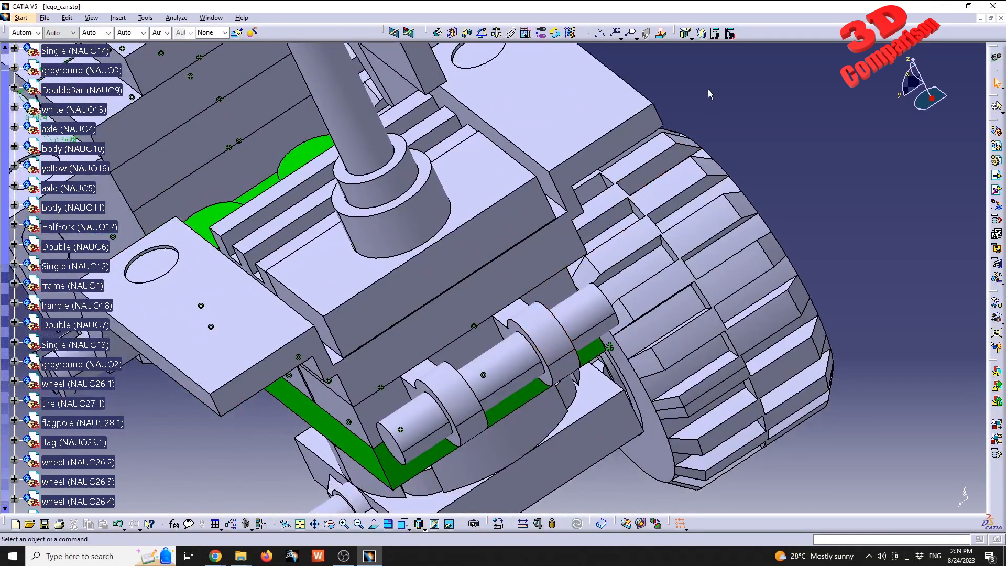
{"action": "left_click", "coordinate": [468, 35]}
{"action": "middle_click_drag", "start_coordinate": [320, 358], "coordinate": [311, 319]}
{"action": "left_click", "coordinate": [343, 290]}
{"action": "left_click", "coordinate": [375, 297]}
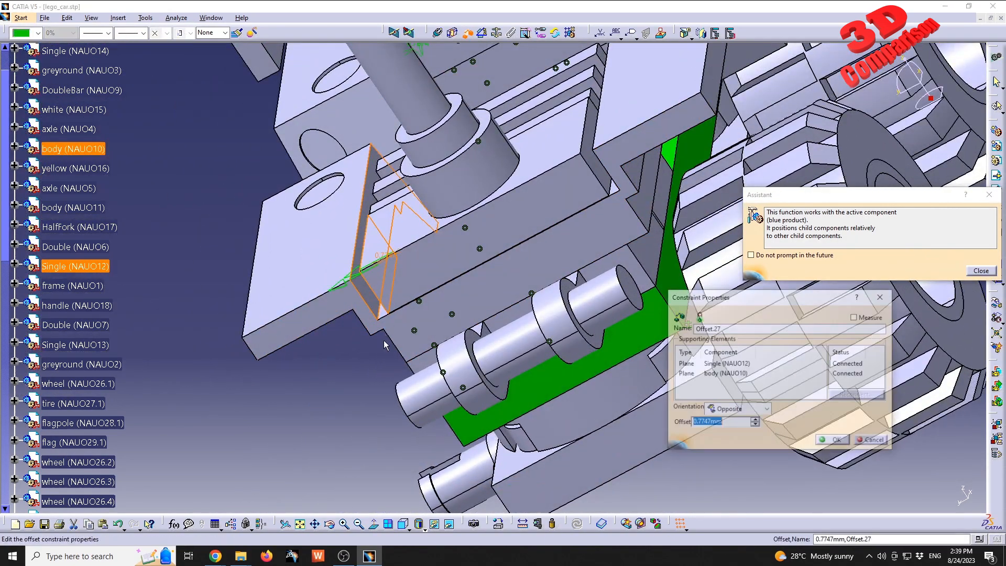
{"action": "key", "text": "ctrl+v"}
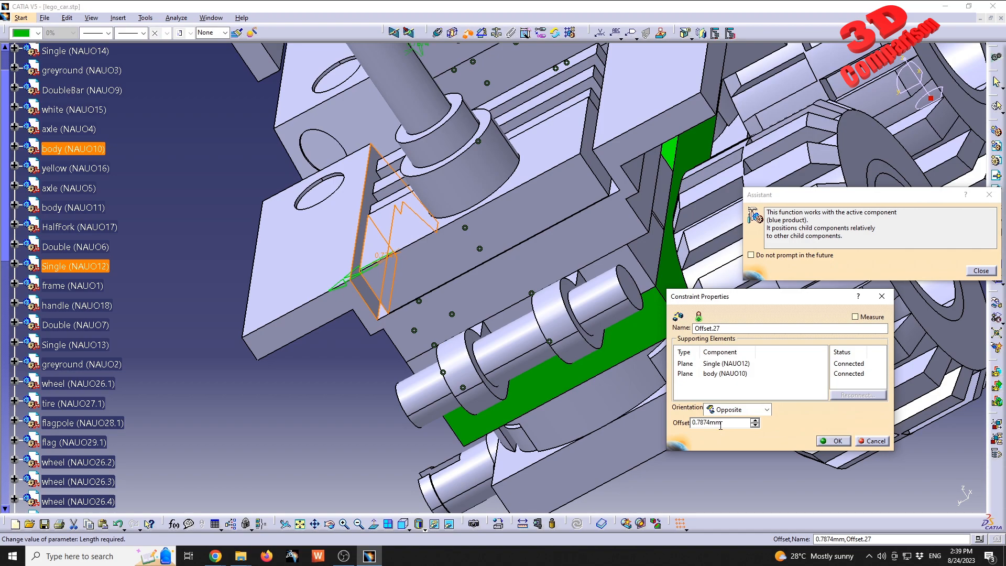
{"action": "left_click", "coordinate": [821, 441]}
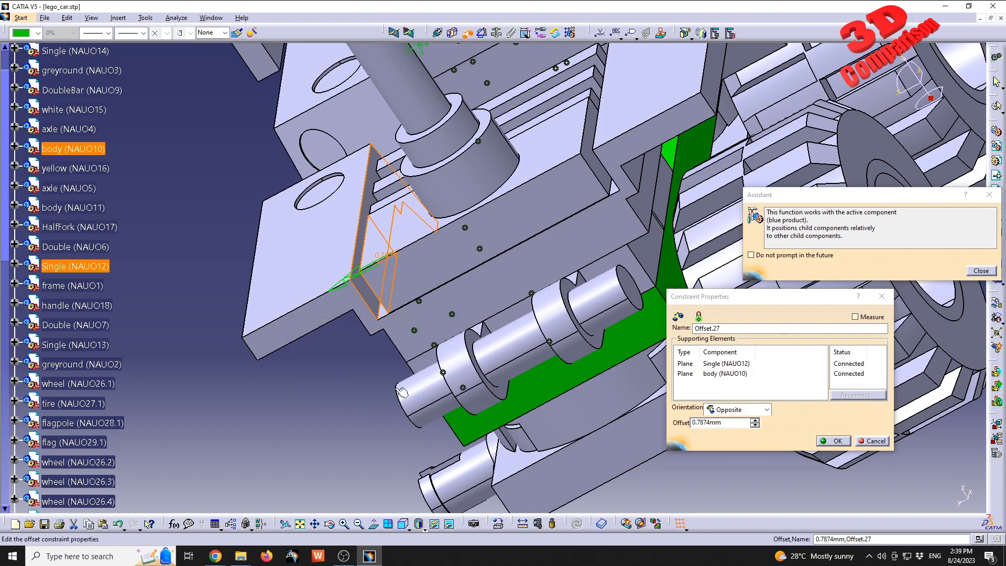
{"action": "left_click", "coordinate": [835, 446]}
{"action": "left_click", "coordinate": [382, 417]}
- Add a coincidence constraint between the body (NAUO10)'s upper front edge and the lower front edge of Single (NAUO12)
{"action": "middle_click_drag", "start_coordinate": [382, 418], "coordinate": [464, 241]}
{"action": "middle_click_drag", "start_coordinate": [344, 416], "coordinate": [462, 331]}
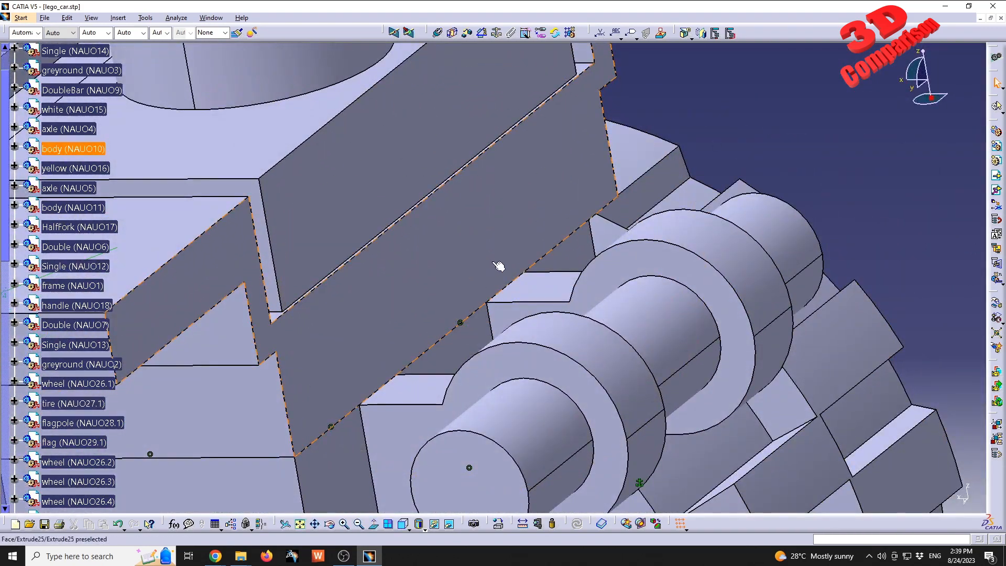
{"action": "left_click", "coordinate": [437, 33]}
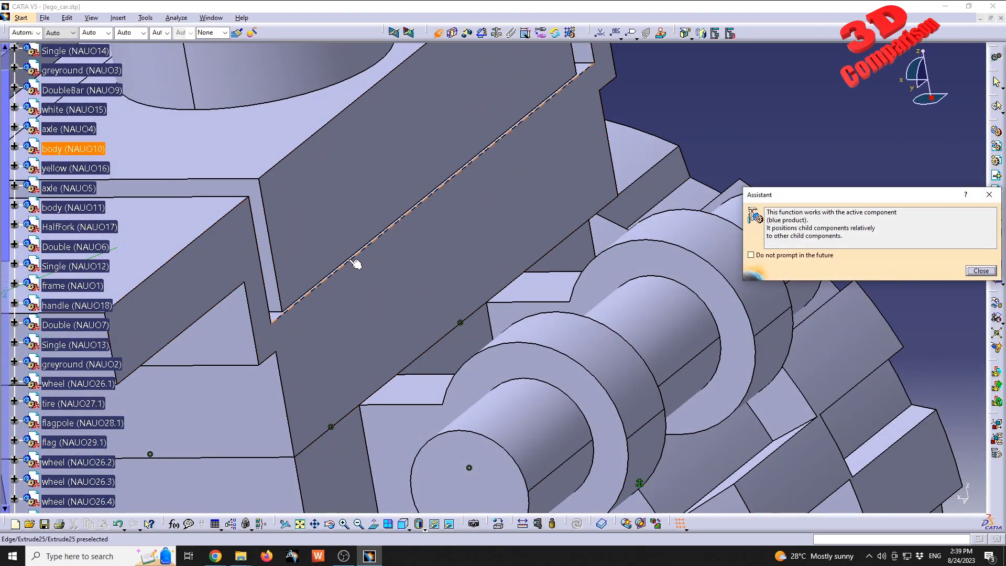
{"action": "left_click", "coordinate": [355, 262]}
{"action": "middle_click_drag", "start_coordinate": [521, 173], "coordinate": [717, 162]}
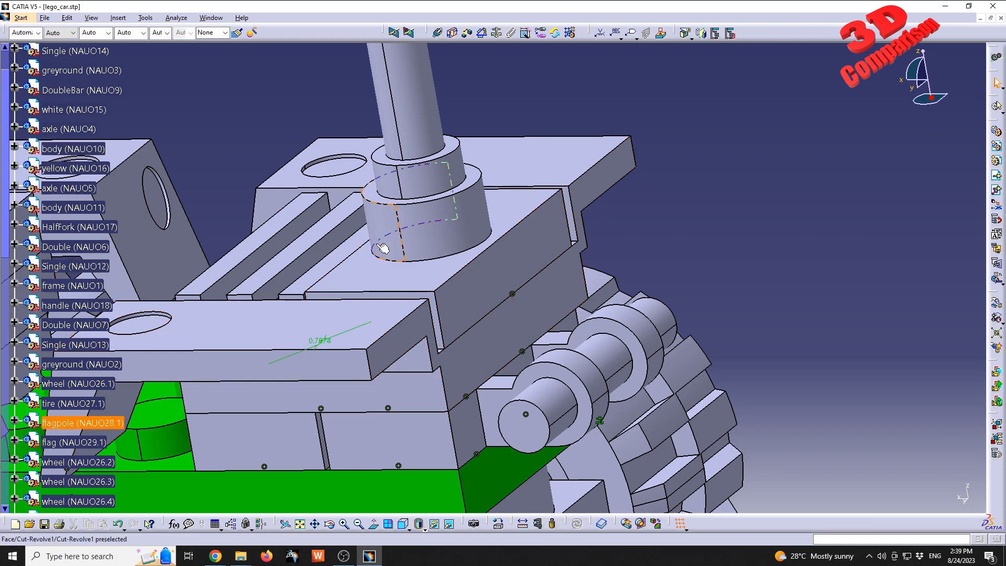
- Add a coincidence constraint between the body (NAUO10)'s lower rear edge and the upper rear edge of Double (NAUO6)
{"action": "middle_click_drag", "start_coordinate": [394, 265], "coordinate": [519, 232]}
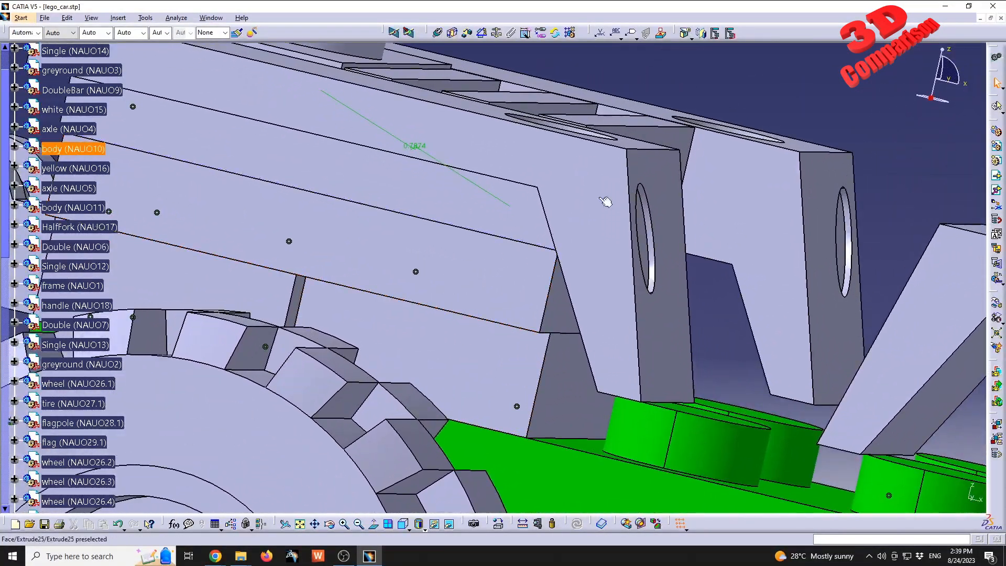
{"action": "left_click", "coordinate": [438, 33]}
{"action": "middle_click_drag", "start_coordinate": [427, 315], "coordinate": [488, 299]}
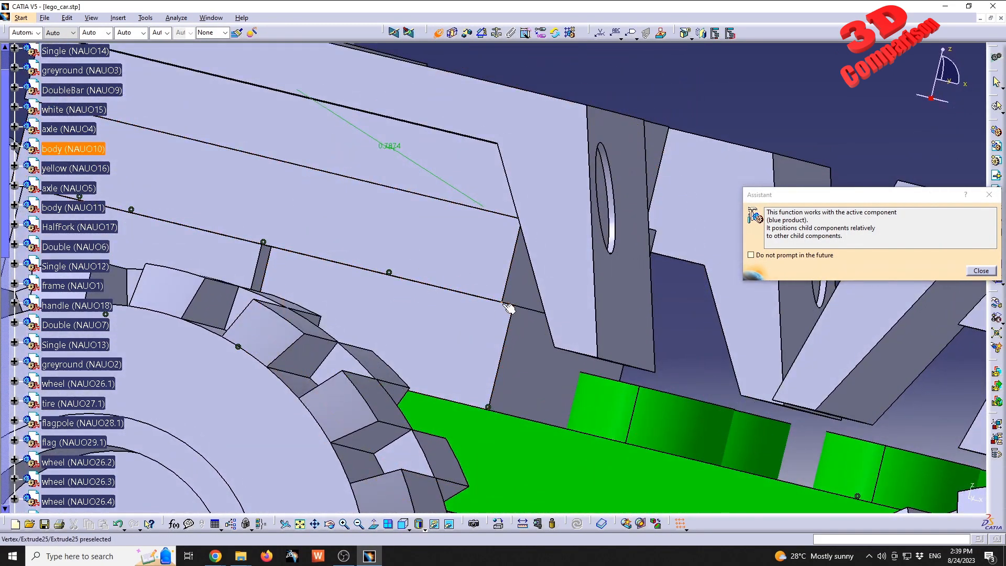
{"action": "middle_click_drag", "start_coordinate": [564, 332], "coordinate": [503, 348]}
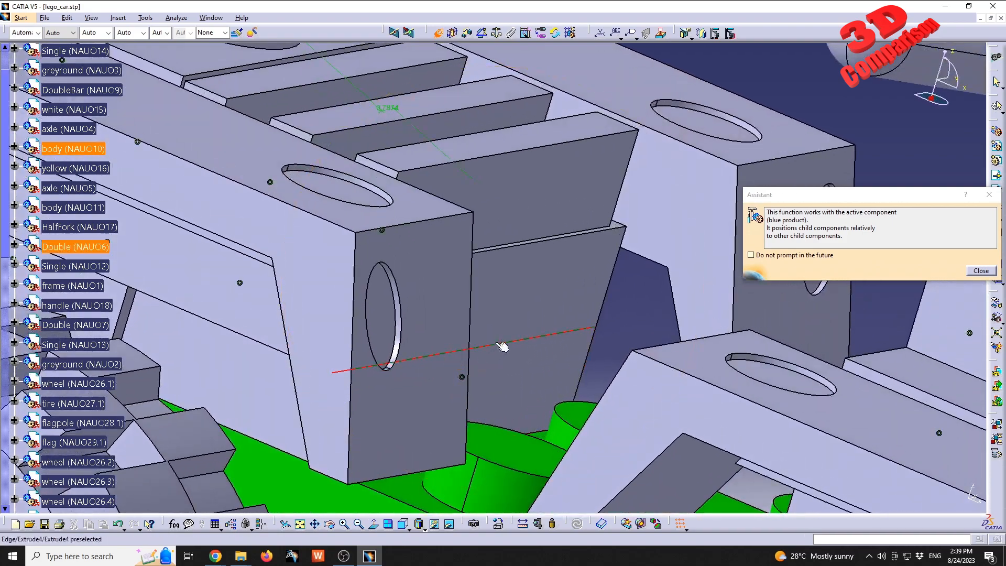
{"action": "left_click", "coordinate": [507, 341]}
- Try a coincidence constraint between a white (NAUO15) face and the body (NAUO10), and undo it
{"action": "middle_click_drag", "start_coordinate": [580, 287], "coordinate": [492, 343]}
{"action": "left_click", "coordinate": [437, 33]}
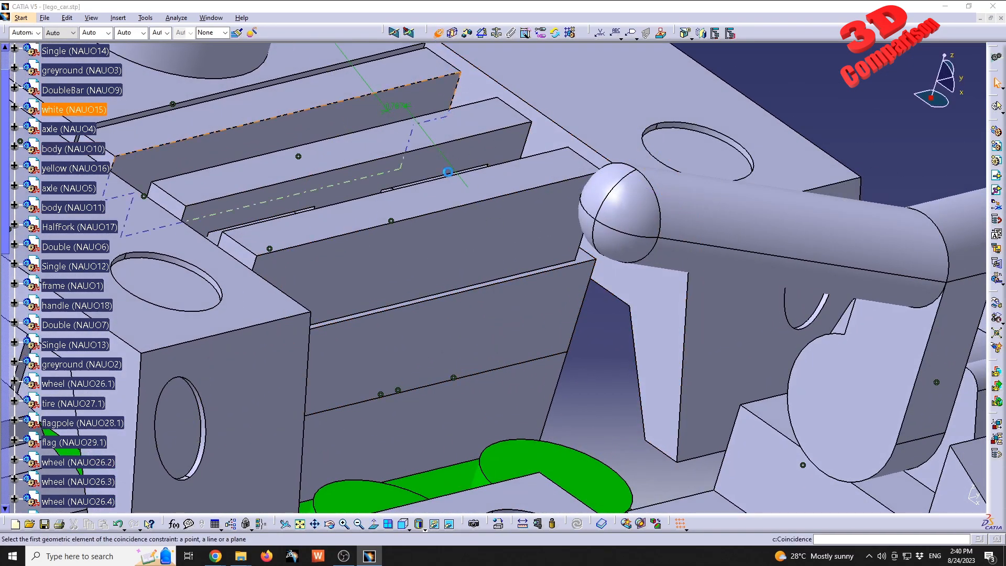
{"action": "left_click", "coordinate": [533, 275]}
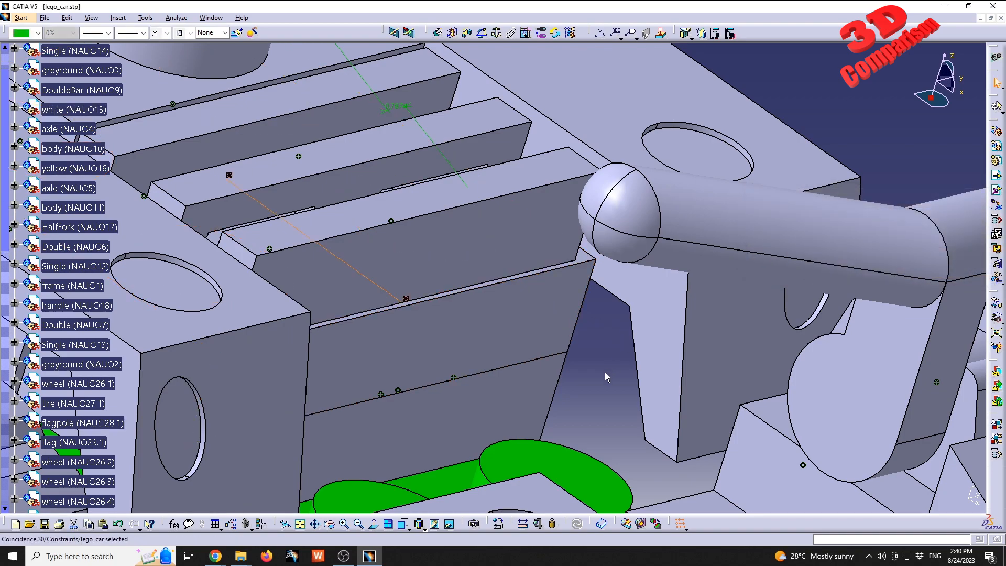
{"action": "middle_click_drag", "start_coordinate": [387, 267], "coordinate": [462, 383]}
{"action": "key", "text": "ctrl+z"}
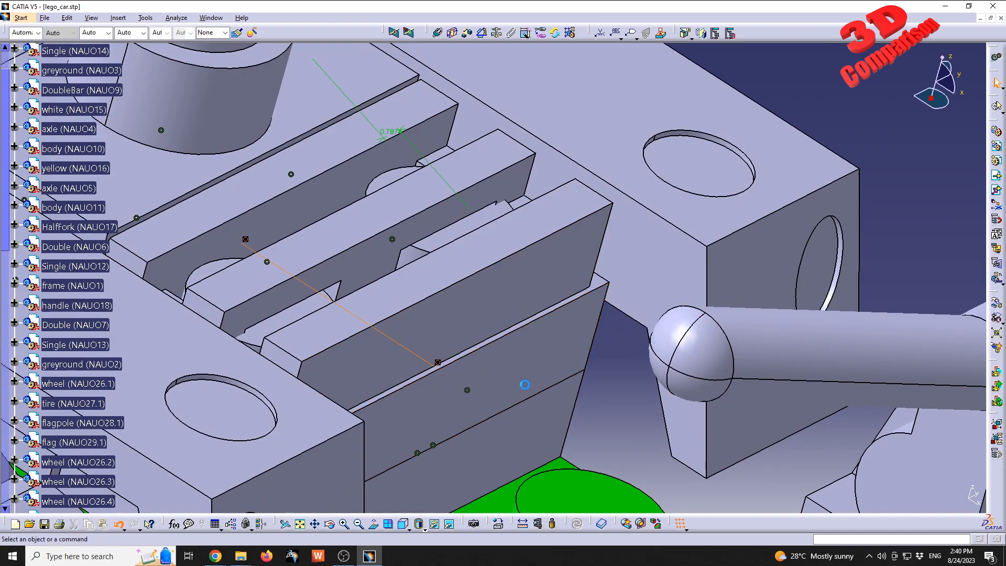
{"action": "middle_click_drag", "start_coordinate": [509, 344], "coordinate": [569, 340]}
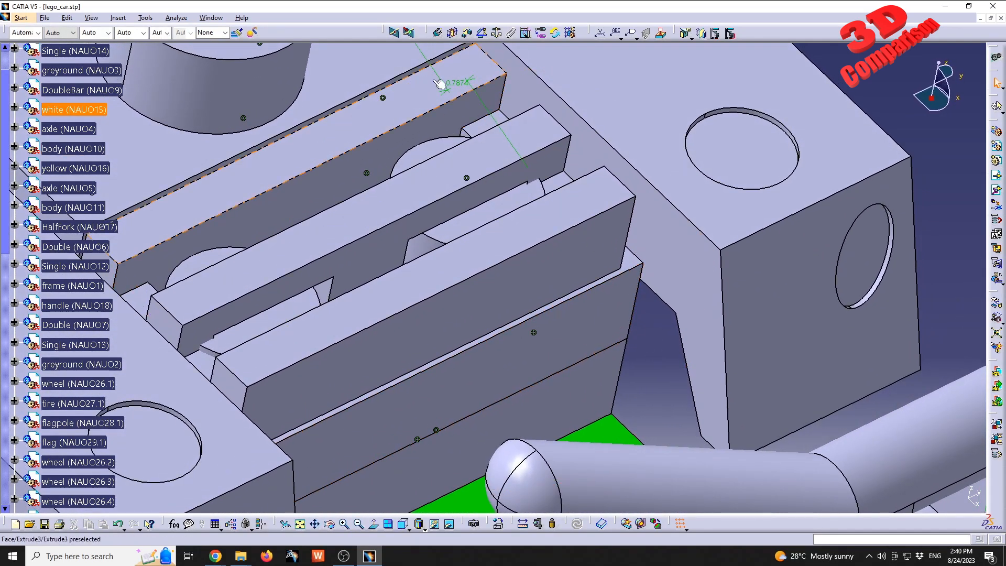
{"action": "left_click", "coordinate": [438, 32]}
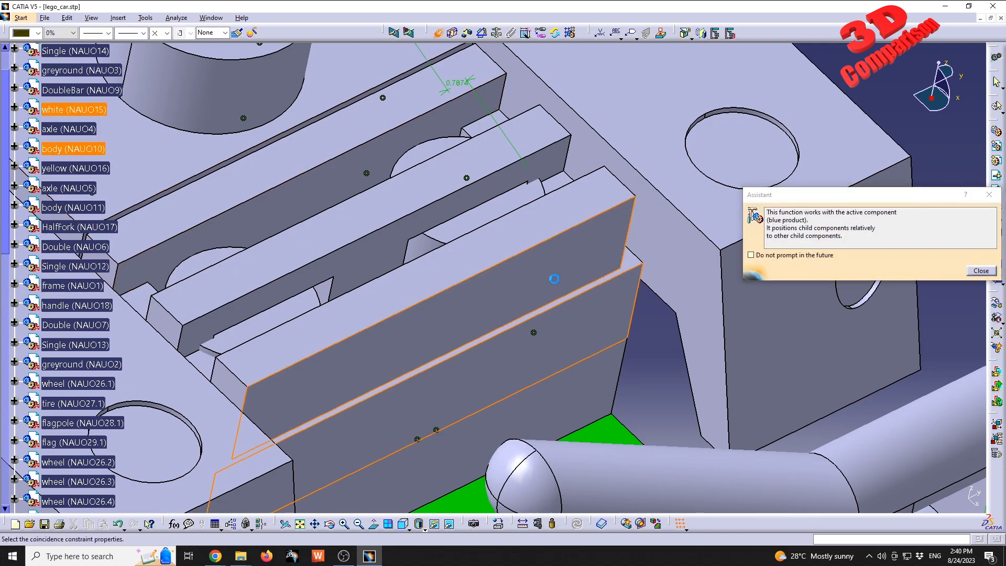
{"action": "left_click", "coordinate": [555, 280]}
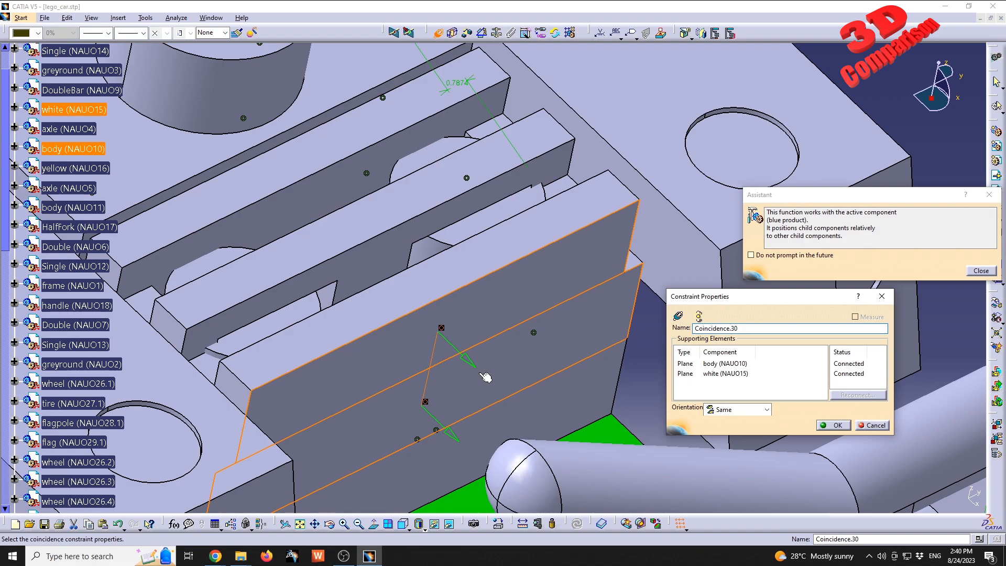
{"action": "left_click", "coordinate": [871, 425]}
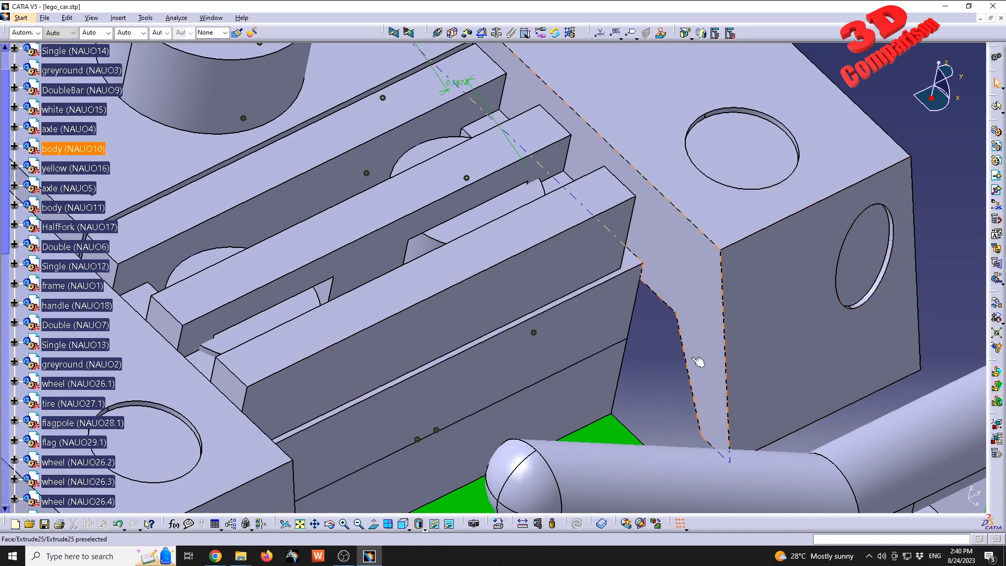
- Try edge coincidence constraints between white (NAUO15) and the body (NAUO10), picking the edges in either order, and undo each attempt
{"action": "left_click", "coordinate": [437, 34]}
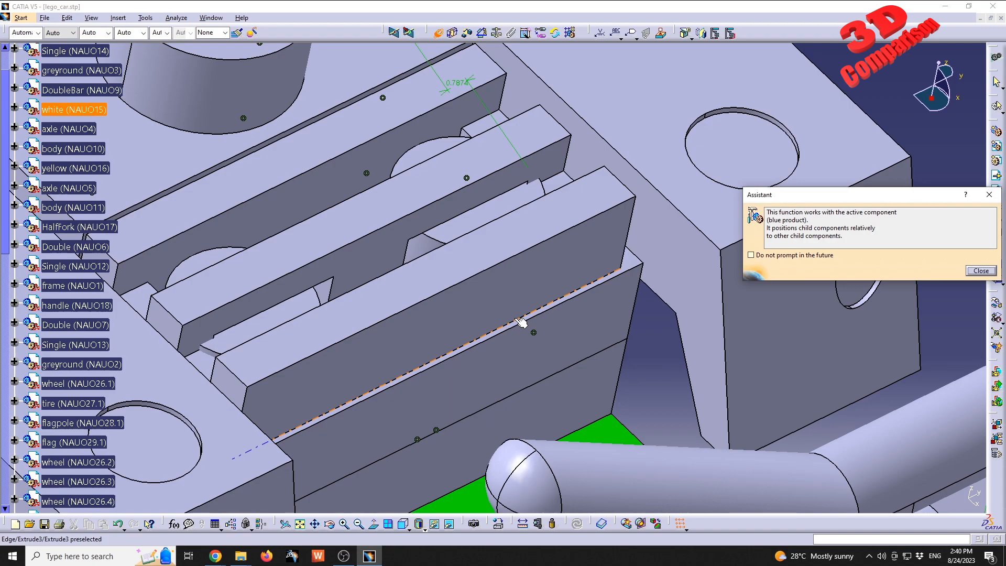
{"action": "left_click", "coordinate": [521, 322]}
{"action": "left_click", "coordinate": [528, 365]}
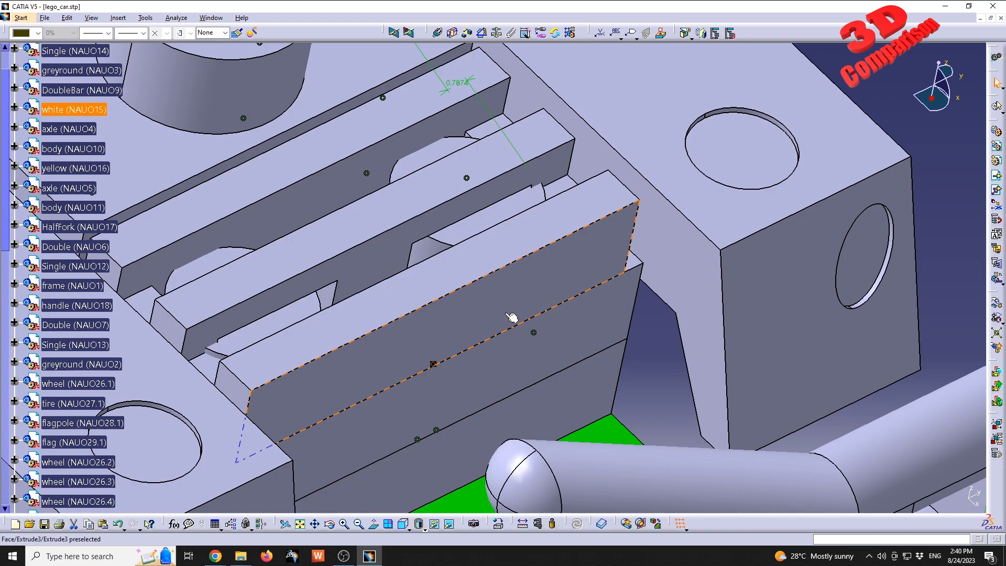
{"action": "key", "text": "ctrl+z"}
{"action": "left_click", "coordinate": [438, 36]}
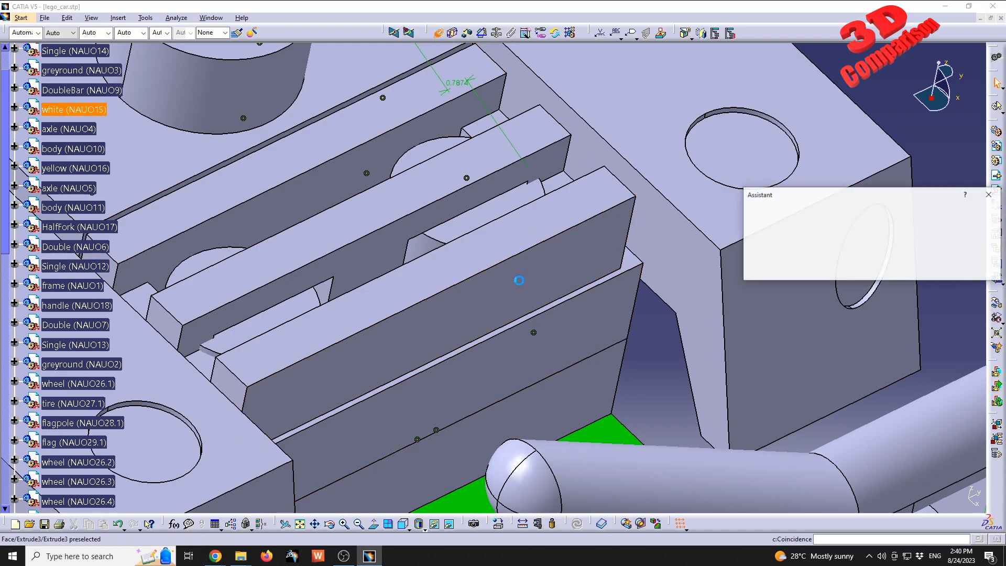
{"action": "left_click", "coordinate": [514, 332]}
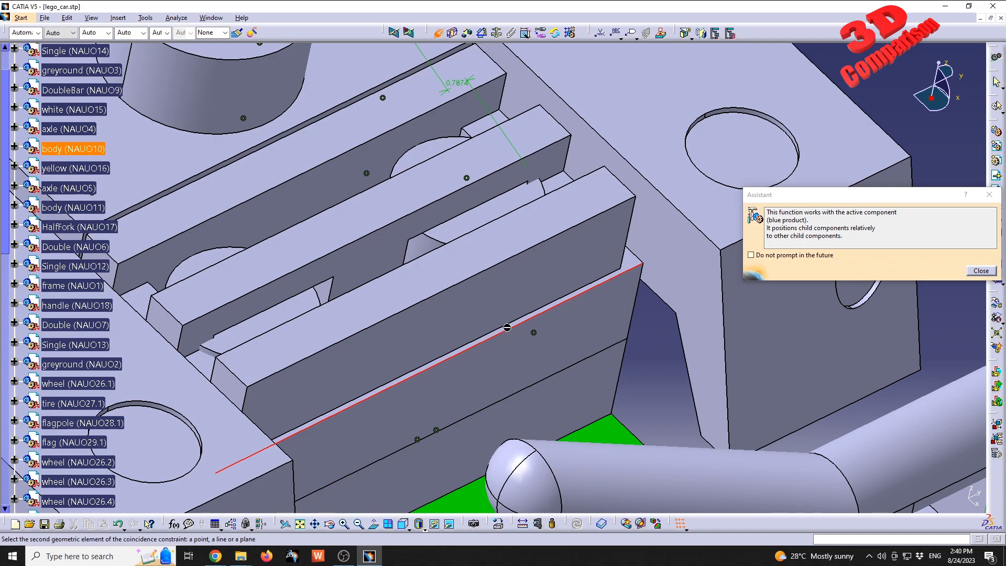
{"action": "left_click", "coordinate": [447, 158]}
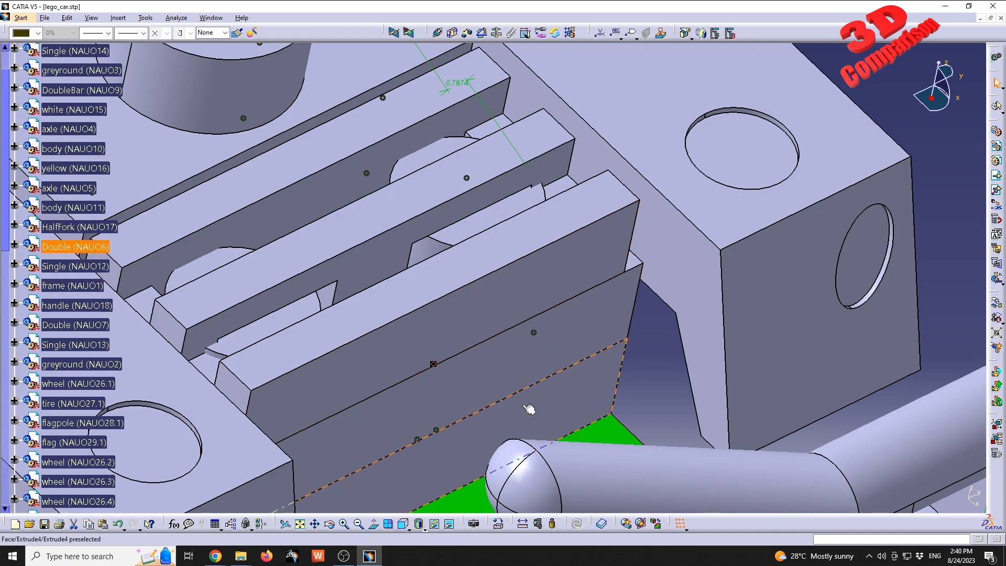
{"action": "left_click", "coordinate": [527, 415]}
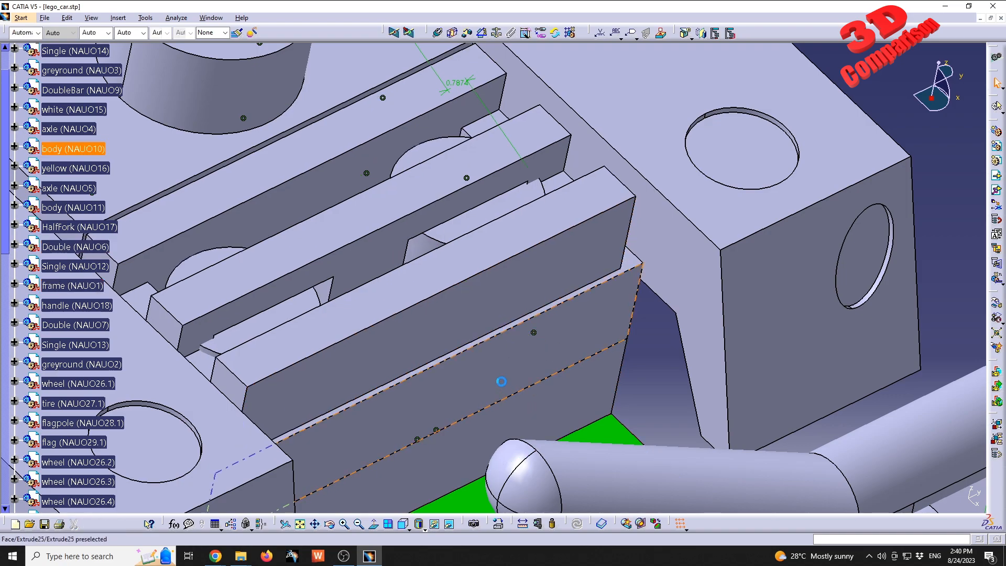
- Add a coincidence constraint between the lower rear edge of white (NAUO15) and the body (NAUO10)'s upper rear edge
{"action": "left_click", "coordinate": [439, 33]}
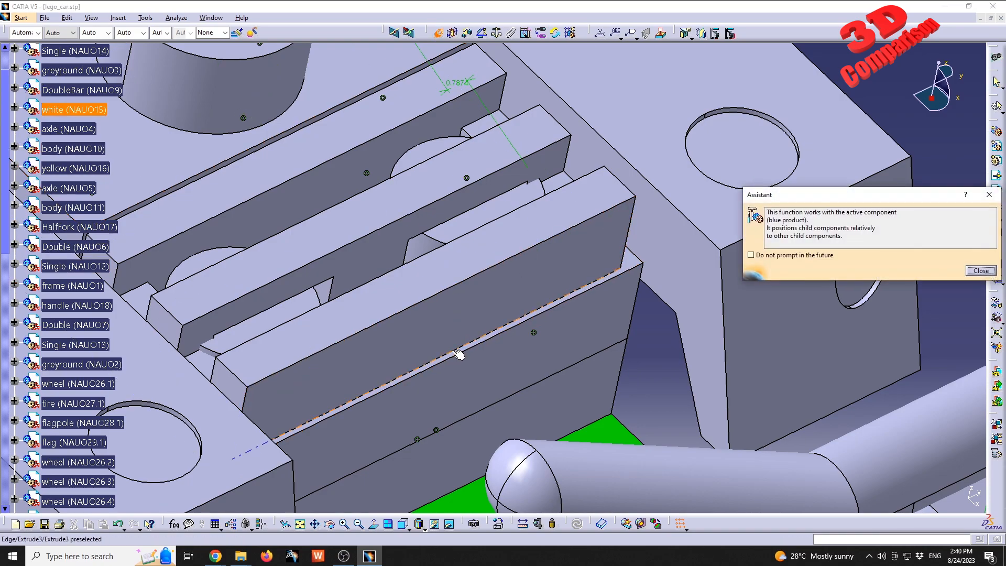
{"action": "left_click", "coordinate": [455, 353]}
{"action": "left_click", "coordinate": [499, 356]}
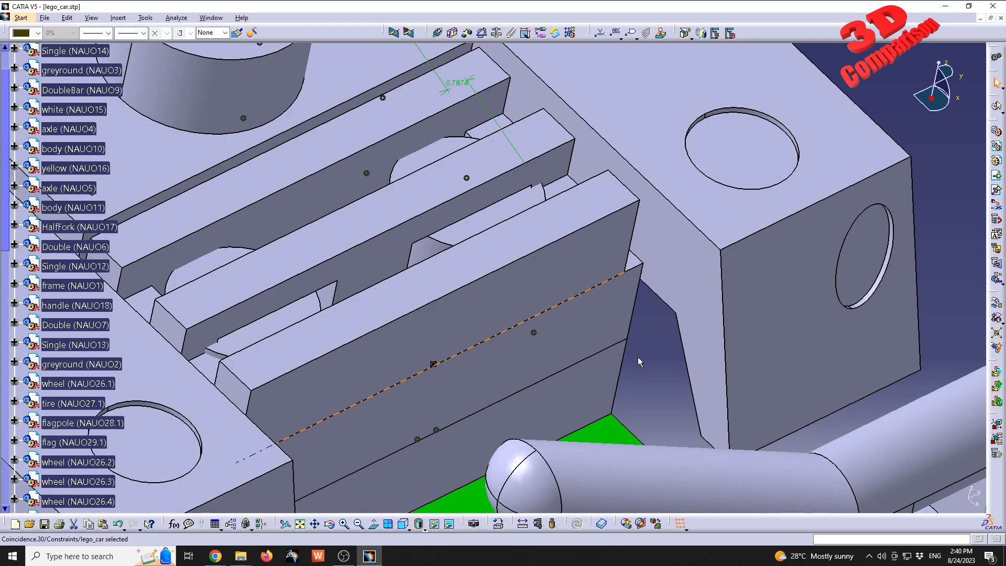
- Add an offset constraint between the end faces of white (NAUO15) and the body (NAUO10)'s inner side wall
{"action": "middle_click_drag", "start_coordinate": [603, 300], "coordinate": [565, 258]}
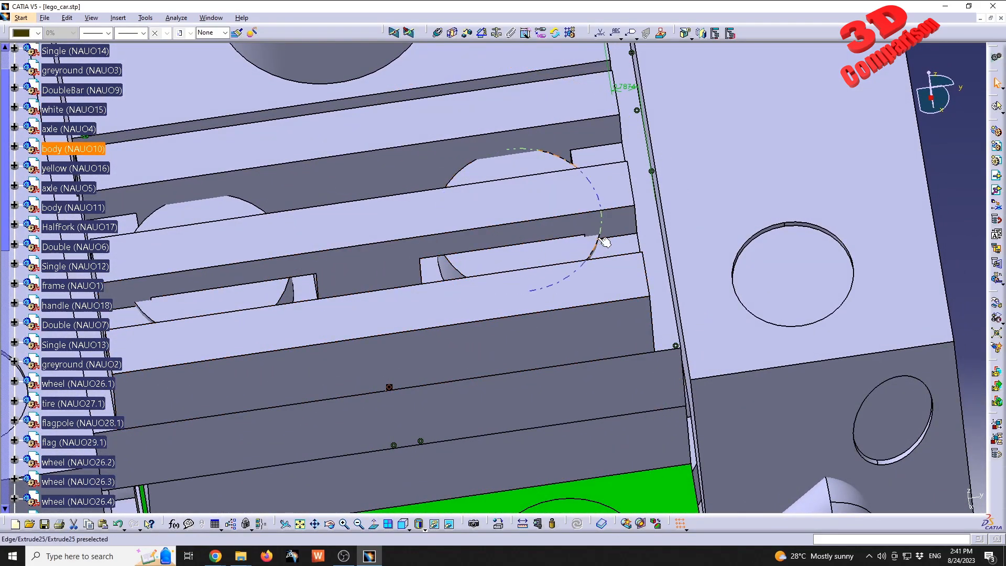
{"action": "middle_click_drag", "start_coordinate": [604, 241], "coordinate": [576, 285]}
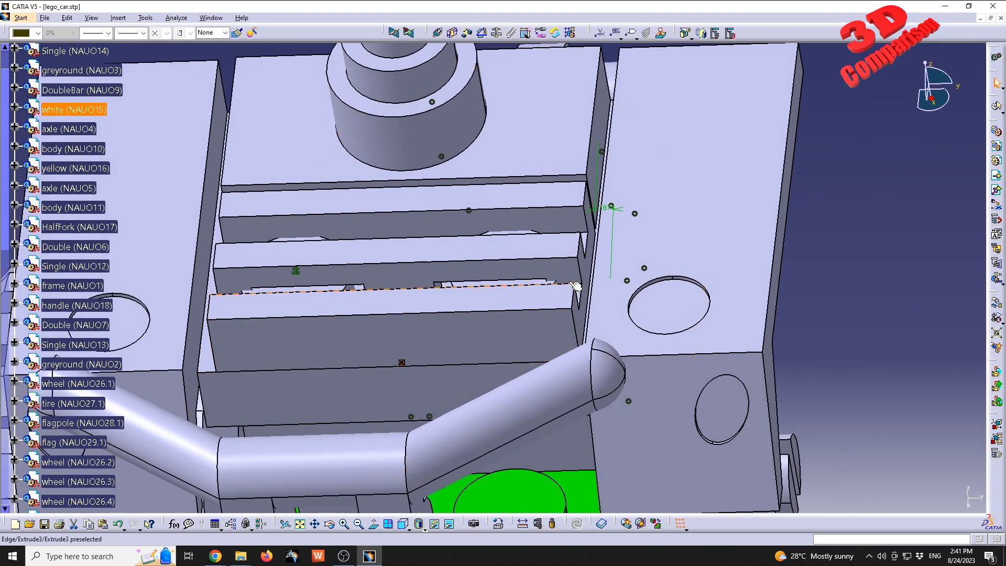
{"action": "left_click", "coordinate": [466, 39]}
{"action": "left_click", "coordinate": [586, 259]}
{"action": "middle_click_drag", "start_coordinate": [587, 260], "coordinate": [666, 287]}
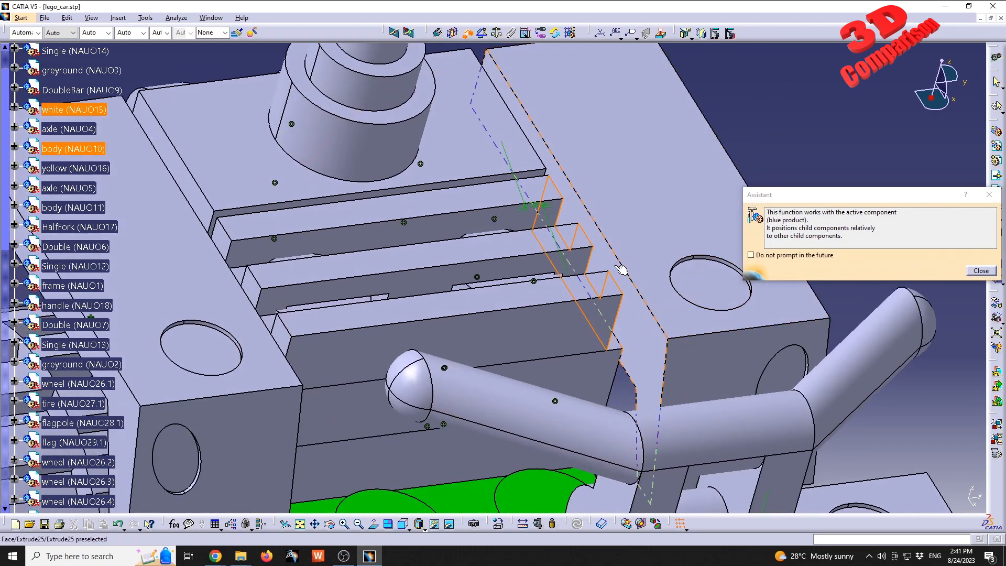
{"action": "left_click", "coordinate": [622, 269]}
{"action": "left_click", "coordinate": [834, 441]}
- Hide the flagpole (NAUO28.1) to expose the stud on Single (NAUO12)
{"action": "middle_click_drag", "start_coordinate": [654, 321], "coordinate": [483, 325]}
{"action": "right_click", "coordinate": [483, 326]}
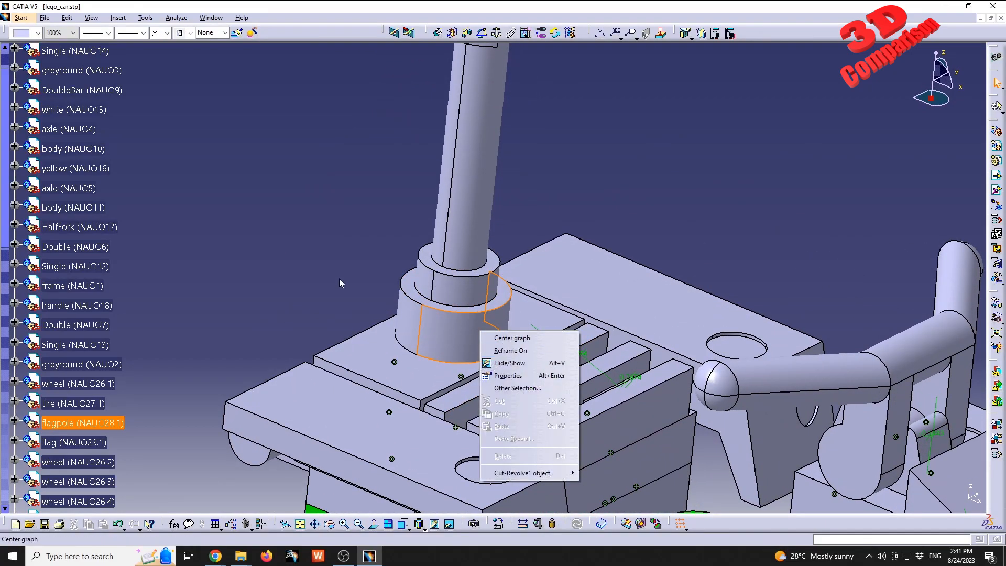
{"action": "left_click", "coordinate": [519, 362]}
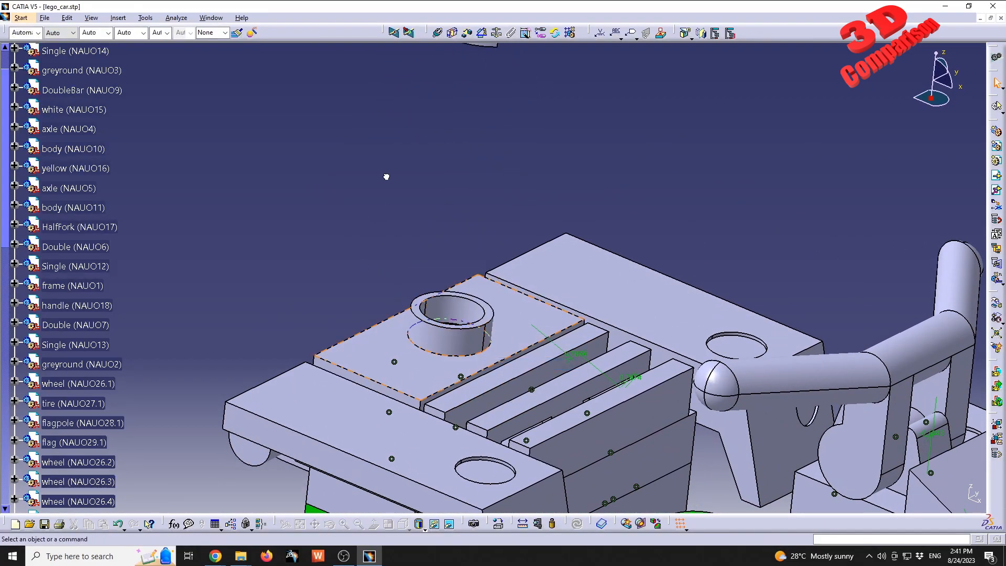
- Add a coincidence constraint between the stud axis of Single (NAUO12) and the axis of the hidden flagpole (NAUO28.1)
{"action": "left_click", "coordinate": [439, 33]}
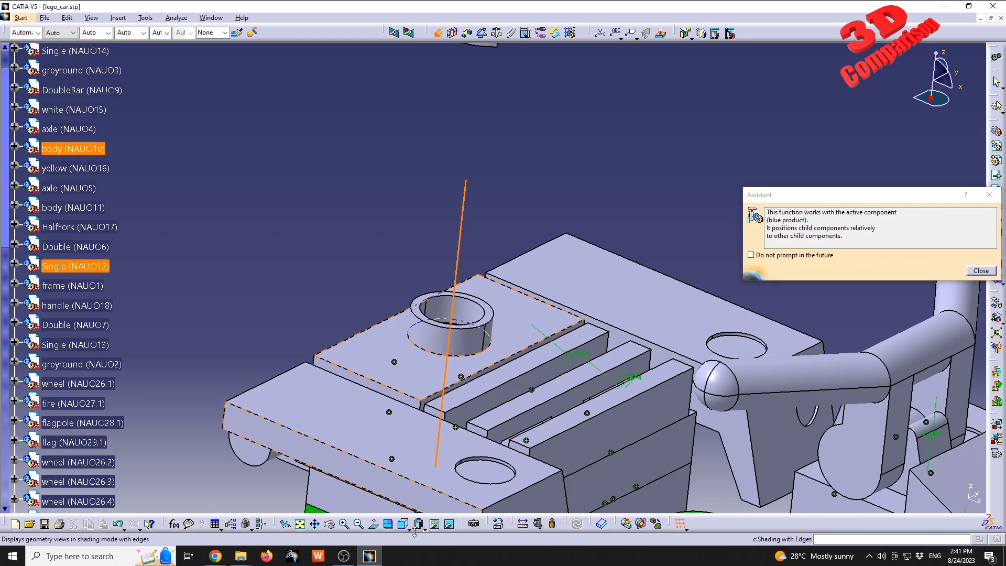
{"action": "left_click", "coordinate": [447, 528]}
{"action": "left_click", "coordinate": [449, 322]}
{"action": "left_click", "coordinate": [467, 428]}
- Add a coincidence constraint between the flagpole (NAUO28.1)'s inner socket face and the top rim face of the Single (NAUO12) stud
{"action": "middle_click_drag", "start_coordinate": [468, 413], "coordinate": [534, 155]}
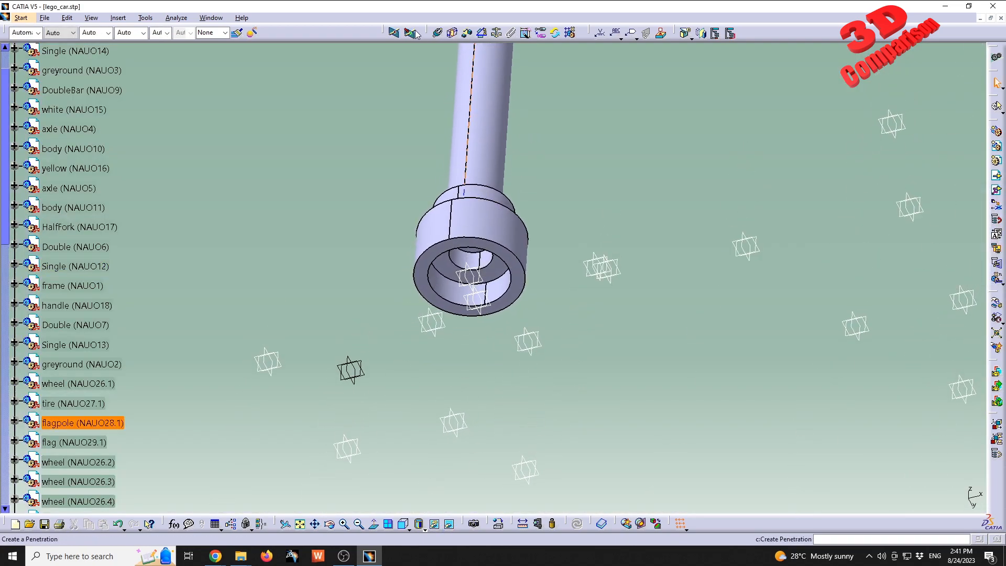
{"action": "left_click", "coordinate": [439, 33]}
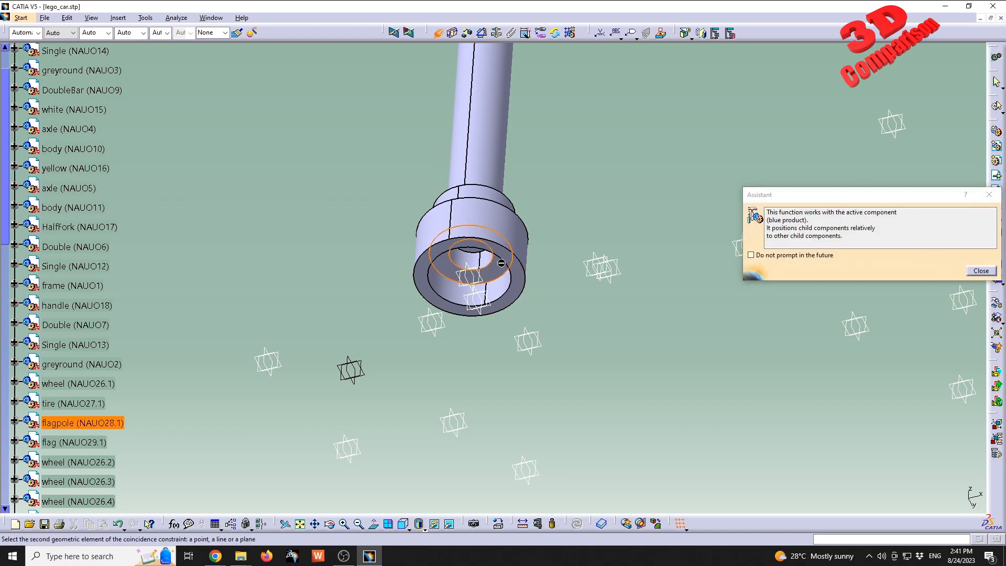
{"action": "left_click", "coordinate": [451, 525]}
{"action": "middle_click_drag", "start_coordinate": [488, 252], "coordinate": [522, 307]}
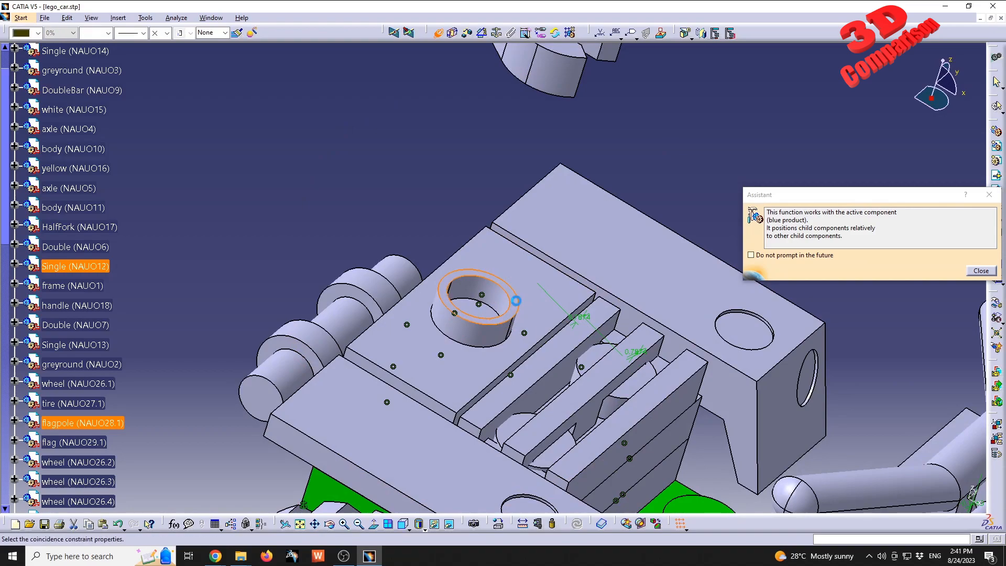
{"action": "left_click", "coordinate": [516, 301]}
{"action": "left_click", "coordinate": [834, 425]}
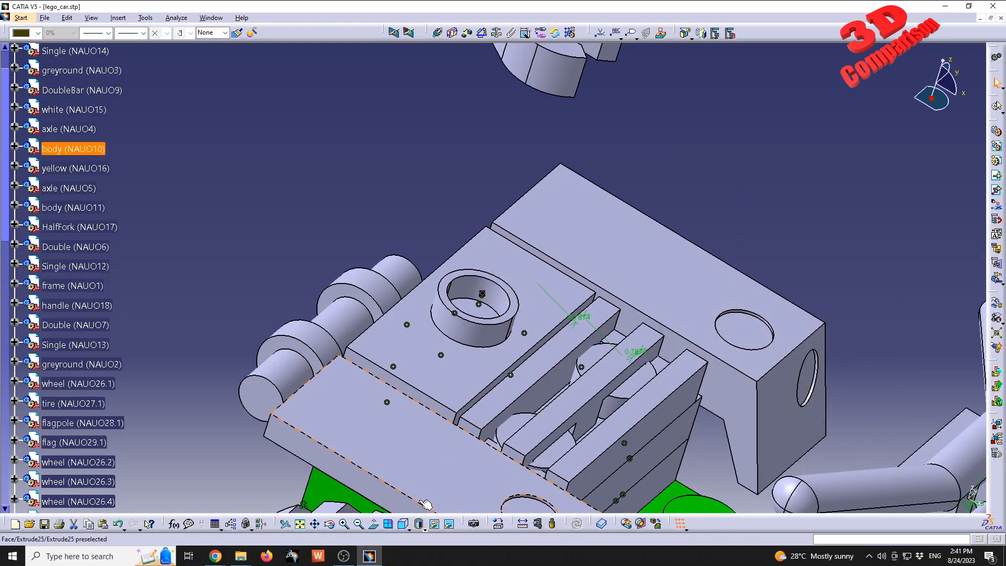
- Show the hidden flagpole (NAUO28.1) again and return to the visible space
{"action": "left_click", "coordinate": [449, 524]}
{"action": "right_click", "coordinate": [505, 292]}
{"action": "left_click", "coordinate": [535, 324]}
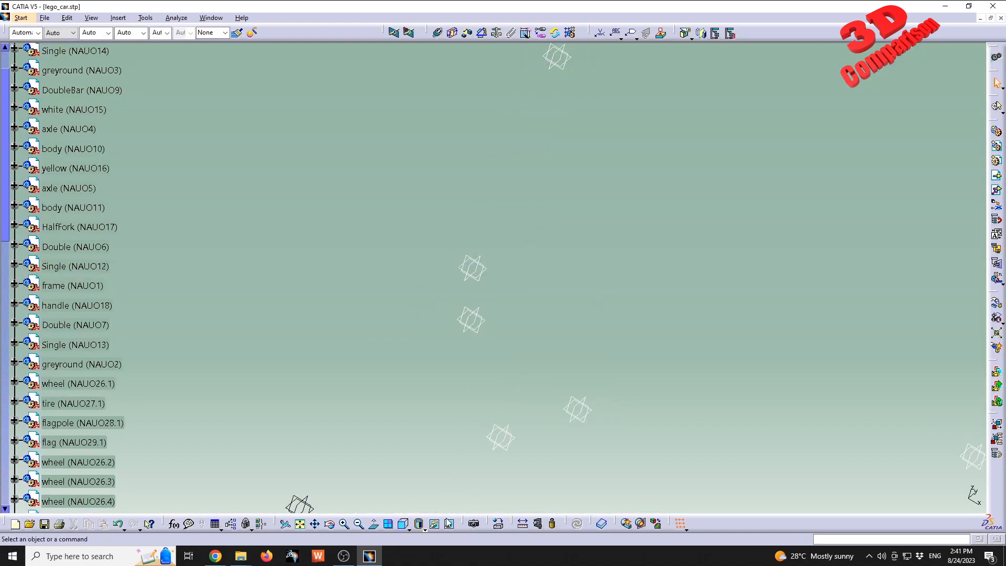
{"action": "left_click", "coordinate": [449, 523]}
- Add a coincidence constraint between the flag (NAUO29.1)'s clip axis and the flagpole (NAUO28.1)'s axis
{"action": "middle_click_drag", "start_coordinate": [515, 287], "coordinate": [528, 406]}
{"action": "middle_click_drag", "start_coordinate": [577, 304], "coordinate": [529, 292]}
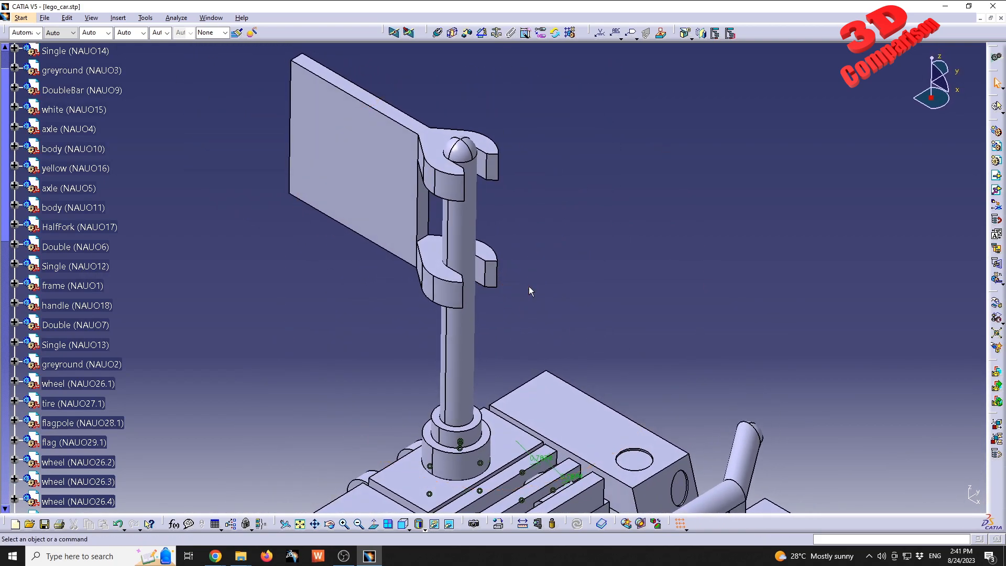
{"action": "left_click", "coordinate": [442, 35]}
{"action": "middle_click_drag", "start_coordinate": [465, 207], "coordinate": [455, 256]}
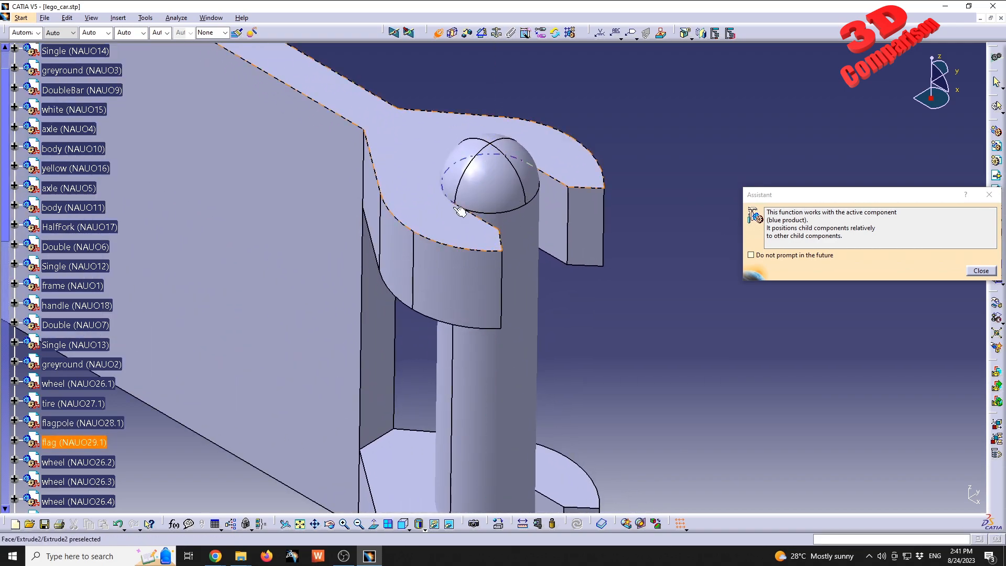
{"action": "left_click", "coordinate": [401, 252]}
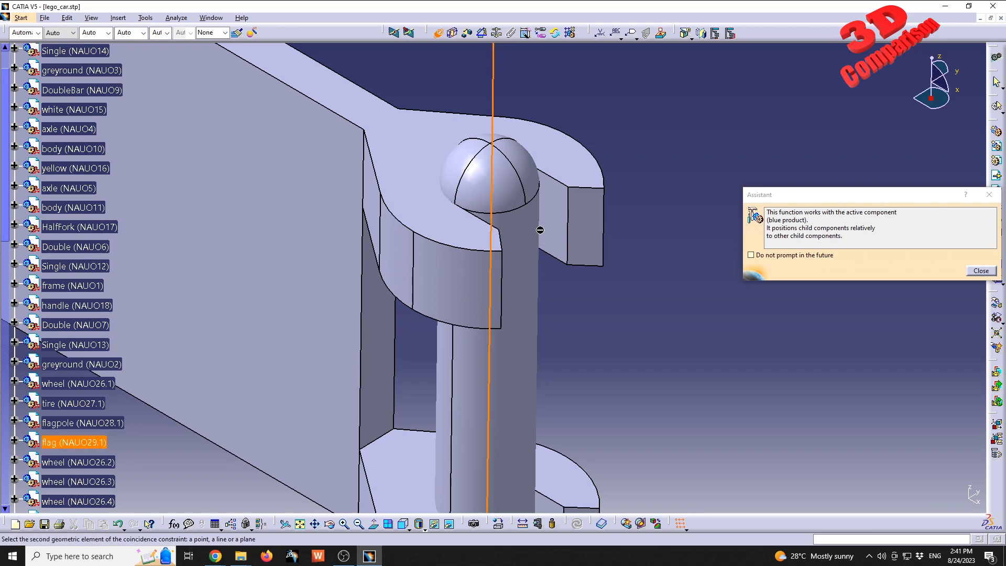
{"action": "left_click", "coordinate": [524, 236]}
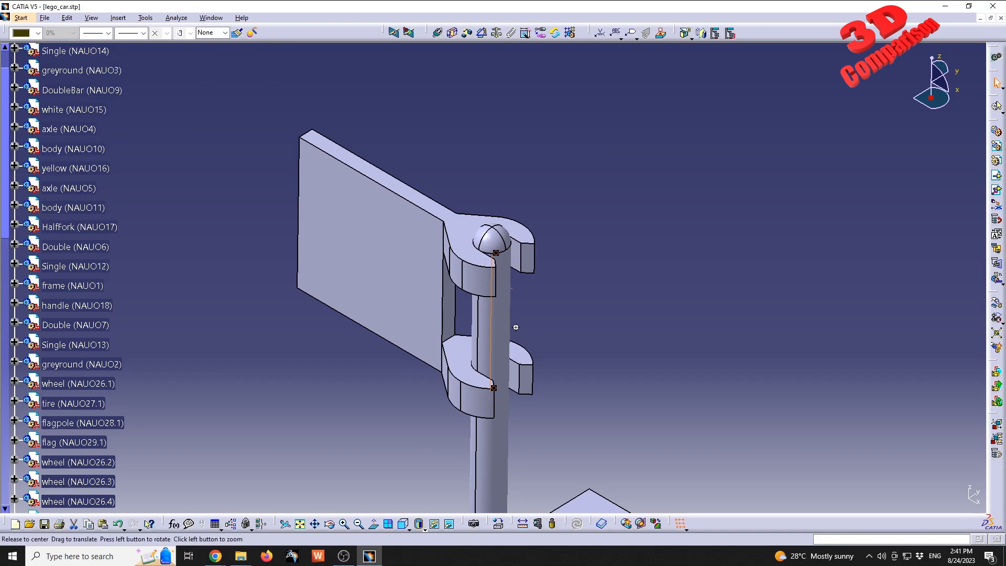
- Add an offset constraint of -36.6268 mm between the flag (NAUO29.1)'s top face and the Single (NAUO12) top face, with Same orientation
{"action": "middle_click_drag", "start_coordinate": [576, 246], "coordinate": [479, 343]}
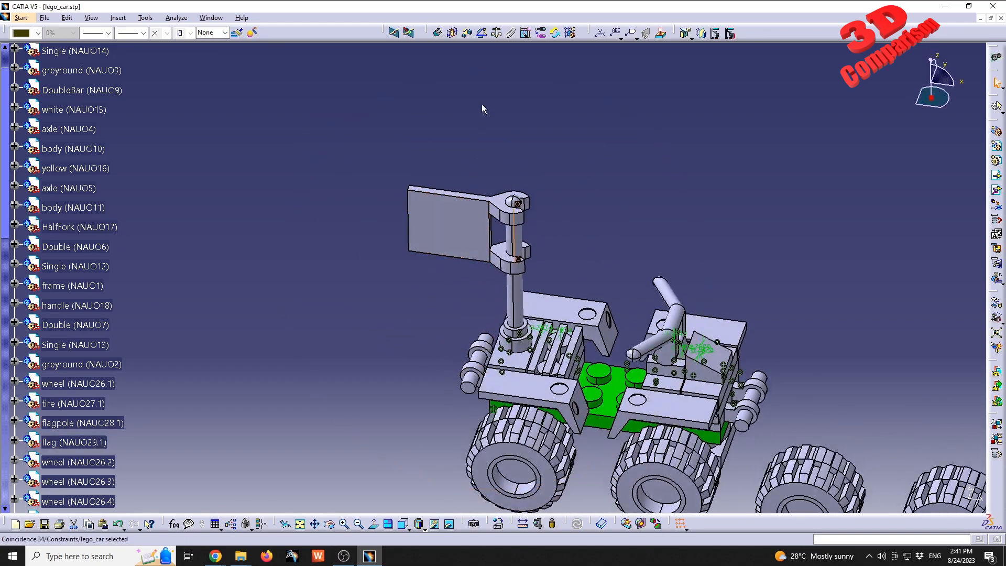
{"action": "left_click", "coordinate": [468, 35]}
{"action": "left_click", "coordinate": [506, 205]}
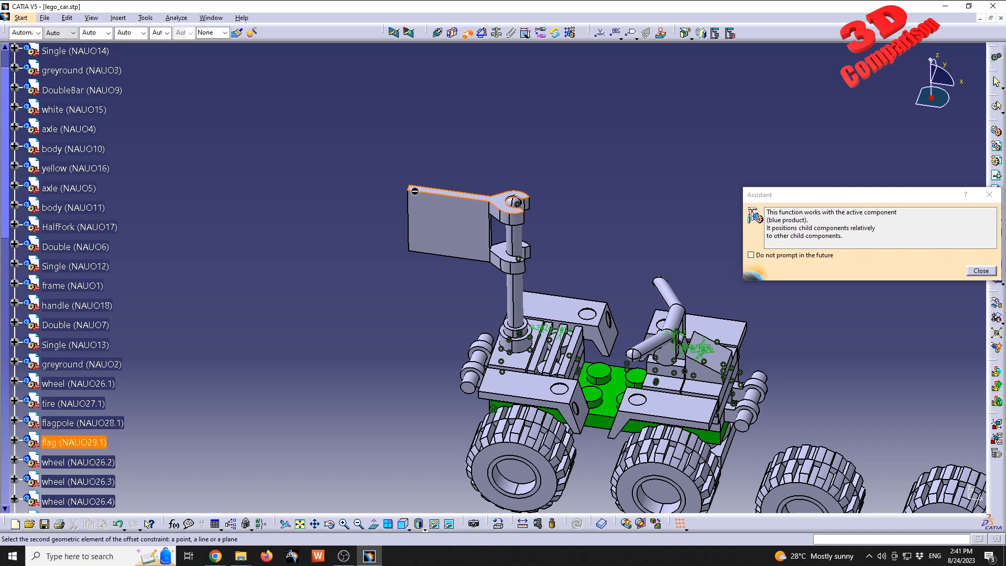
{"action": "left_click", "coordinate": [514, 361]}
{"action": "middle_click_drag", "start_coordinate": [464, 358], "coordinate": [533, 296]}
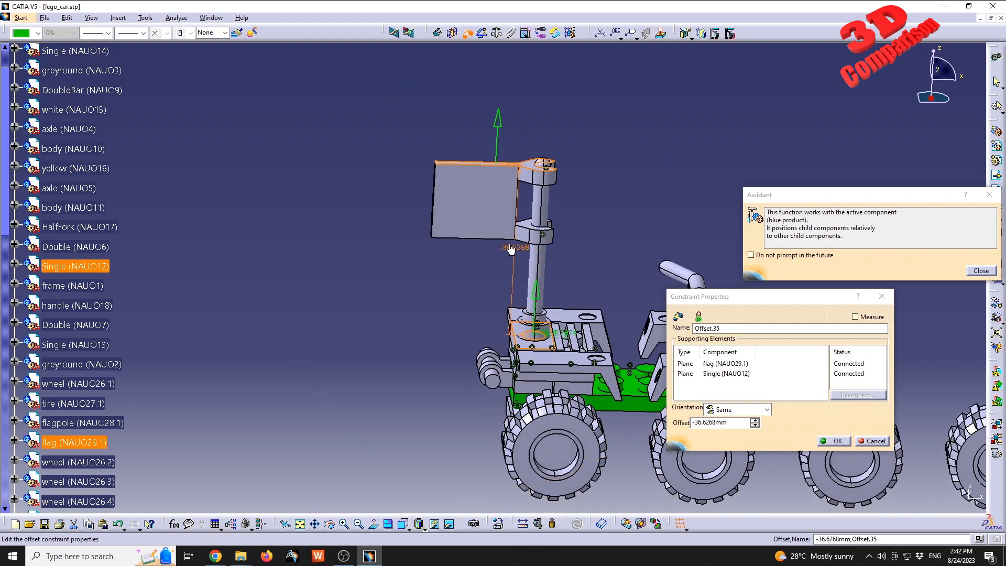
{"action": "left_click", "coordinate": [733, 423]}
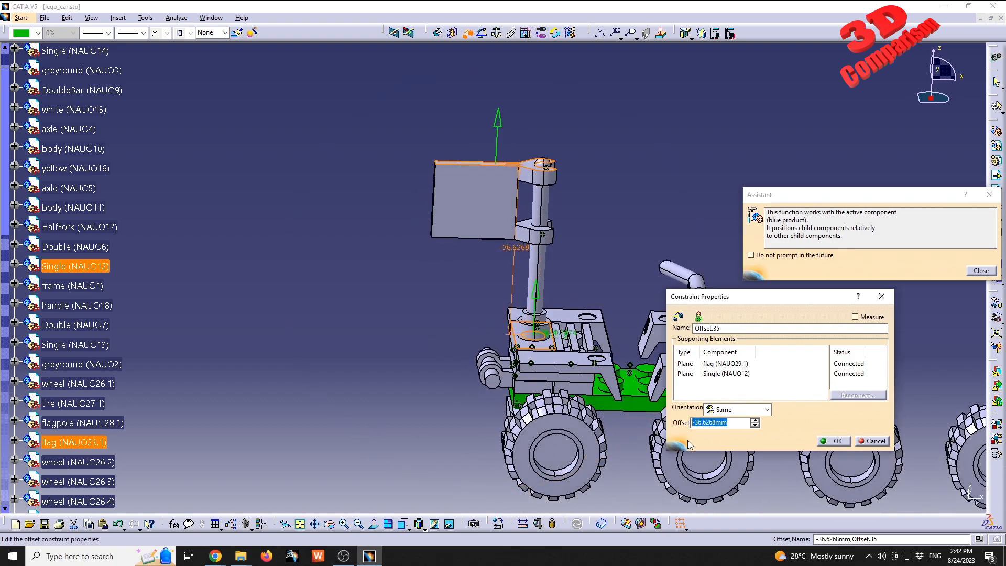
{"action": "left_click", "coordinate": [833, 441]}
{"action": "middle_click_drag", "start_coordinate": [601, 196], "coordinate": [537, 249]}
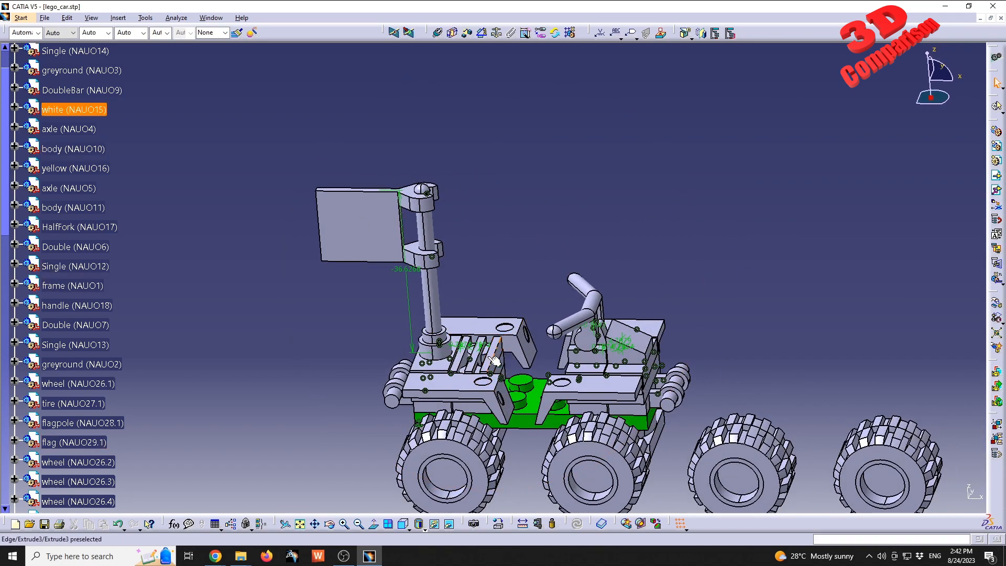
- Test the flagpole and Single (NAUO12) constraints by rotating them about the Y axis with Manipulation, and cancel the movement
{"action": "left_click", "coordinate": [997, 304]}
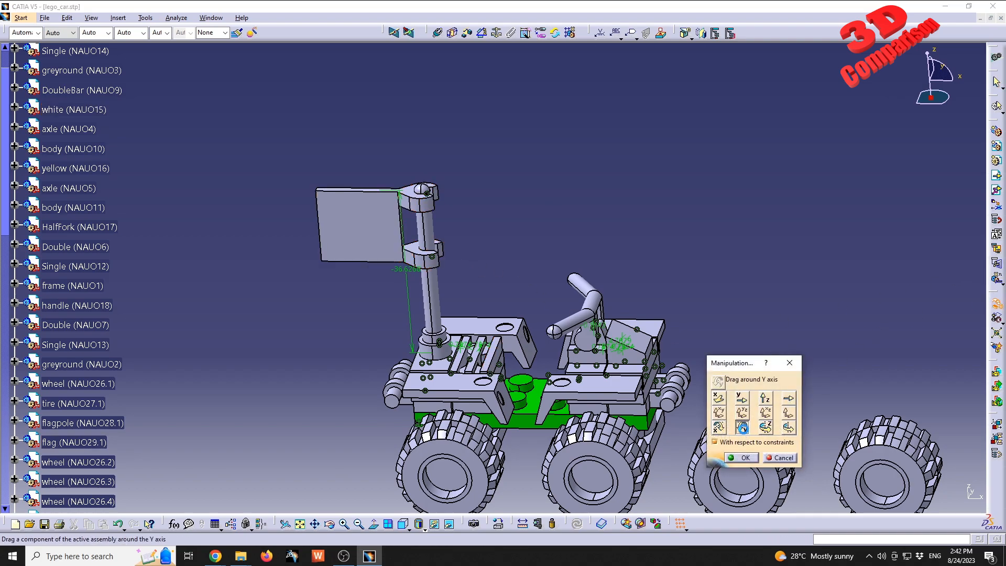
{"action": "left_click_drag", "start_coordinate": [404, 238], "coordinate": [323, 252]}
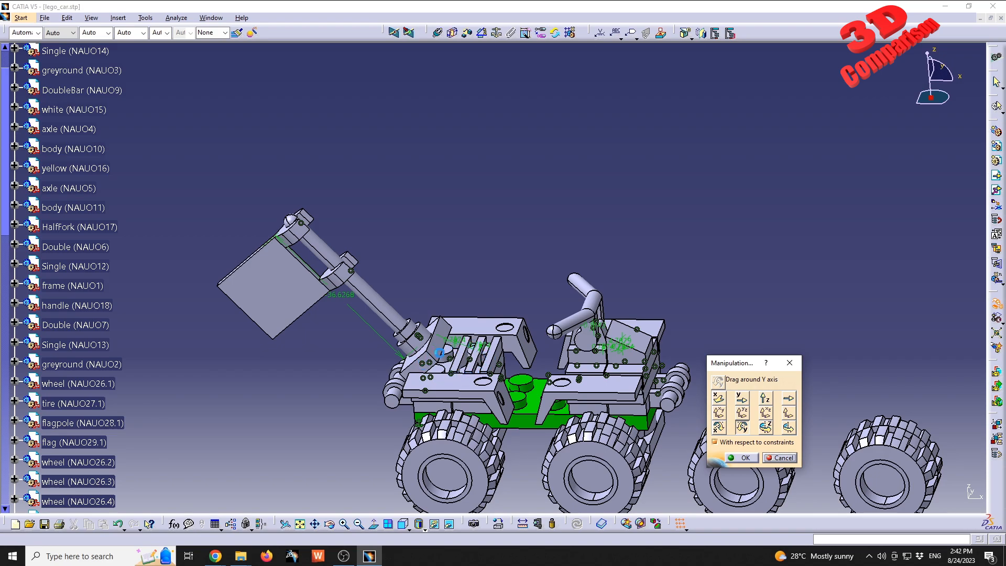
{"action": "key", "text": "Escape"}
- Hide the Single (NAUO12) brick under the flagpole to expose the body (NAUO10) top face
{"action": "middle_click", "coordinate": [475, 355]}
{"action": "middle_click_drag", "start_coordinate": [474, 356], "coordinate": [661, 288]}
{"action": "right_click", "coordinate": [545, 382]}
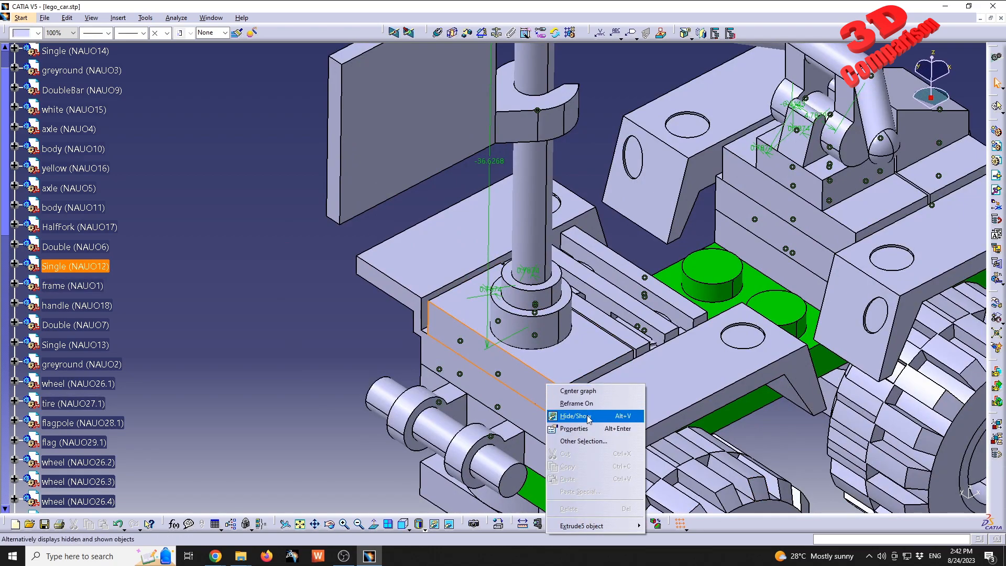
{"action": "left_click", "coordinate": [590, 417]}
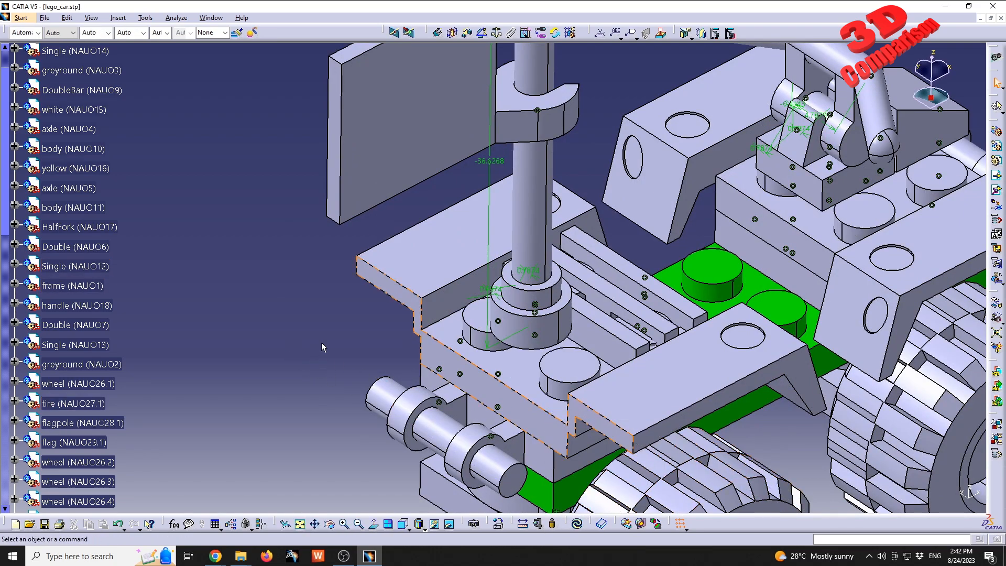
- Add a coincidence constraint between the body (NAUO10) top face and the Single (NAUO12) bottom face, with Opposite orientation
{"action": "left_click", "coordinate": [437, 35]}
{"action": "left_click", "coordinate": [437, 33]}
{"action": "left_click", "coordinate": [527, 388]}
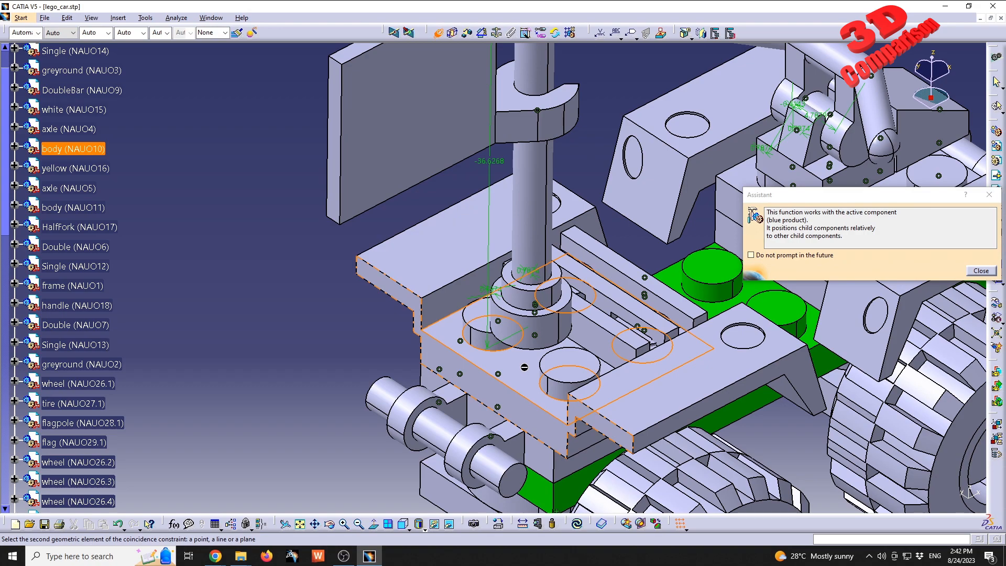
{"action": "left_click", "coordinate": [449, 523]}
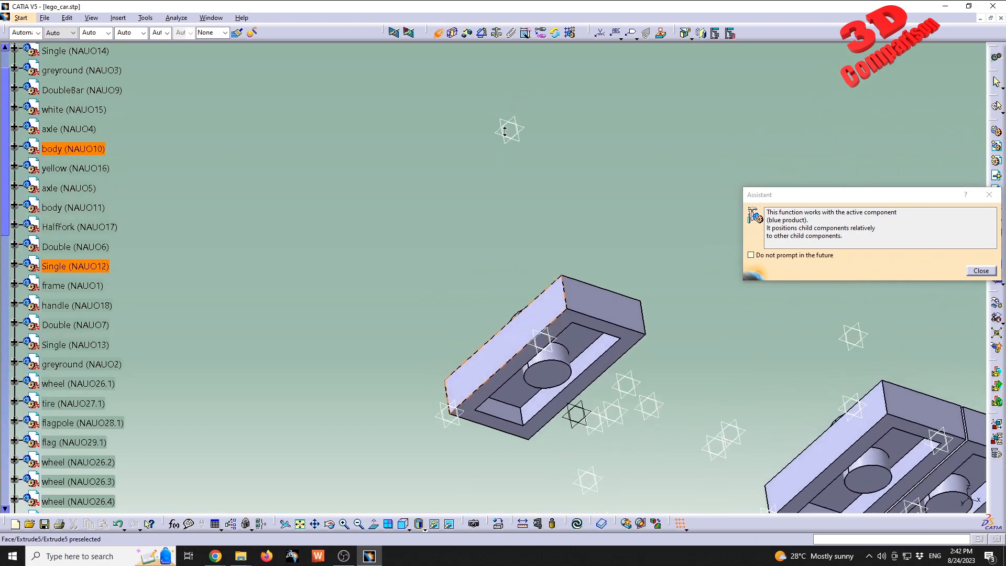
{"action": "left_click", "coordinate": [573, 328]}
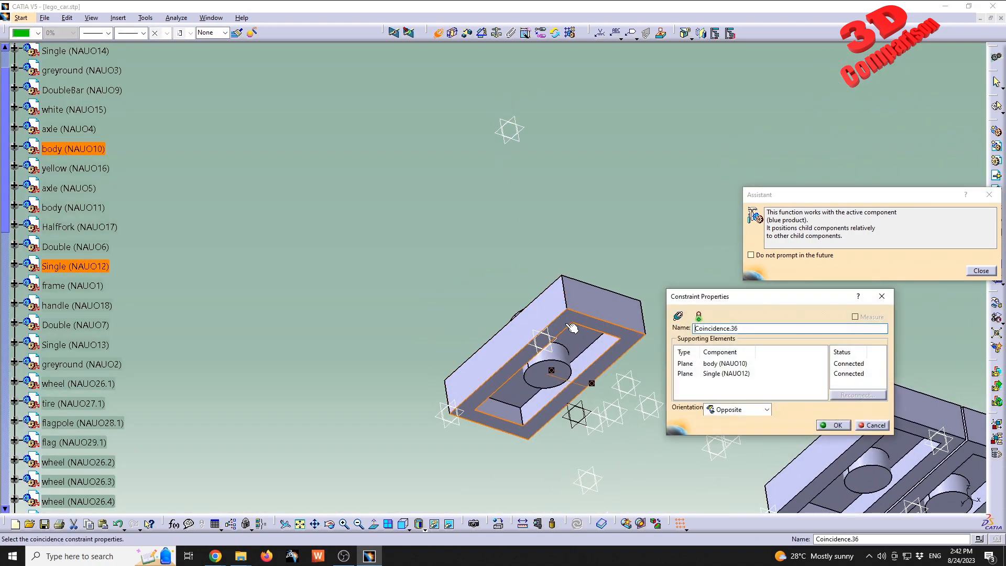
{"action": "left_click", "coordinate": [833, 425]}
- Show the hidden Single (NAUO12) again and return to the visible space
{"action": "right_click", "coordinate": [588, 293]}
{"action": "left_click", "coordinate": [623, 328]}
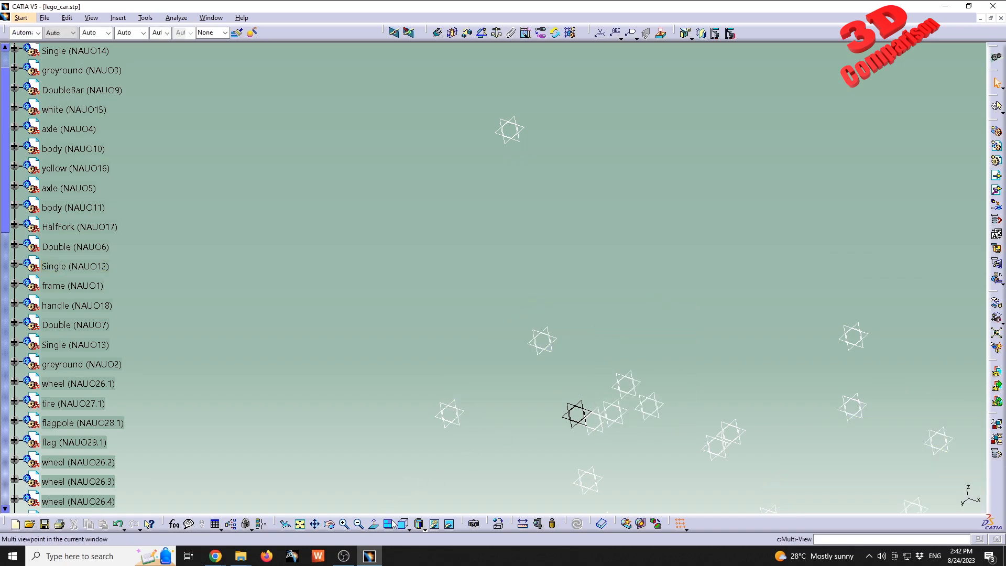
{"action": "left_click", "coordinate": [449, 524]}
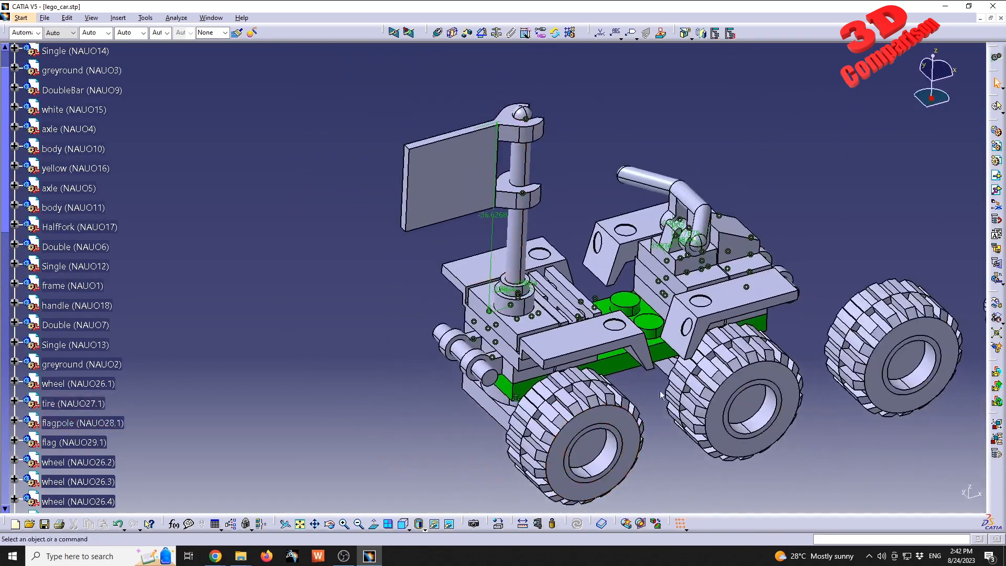
- Test the flag (NAUO29.1)'s remaining freedom by rotating it about its pole with Manipulation, and cancel the movement
{"action": "left_click", "coordinate": [996, 303]}
{"action": "left_click", "coordinate": [741, 427]}
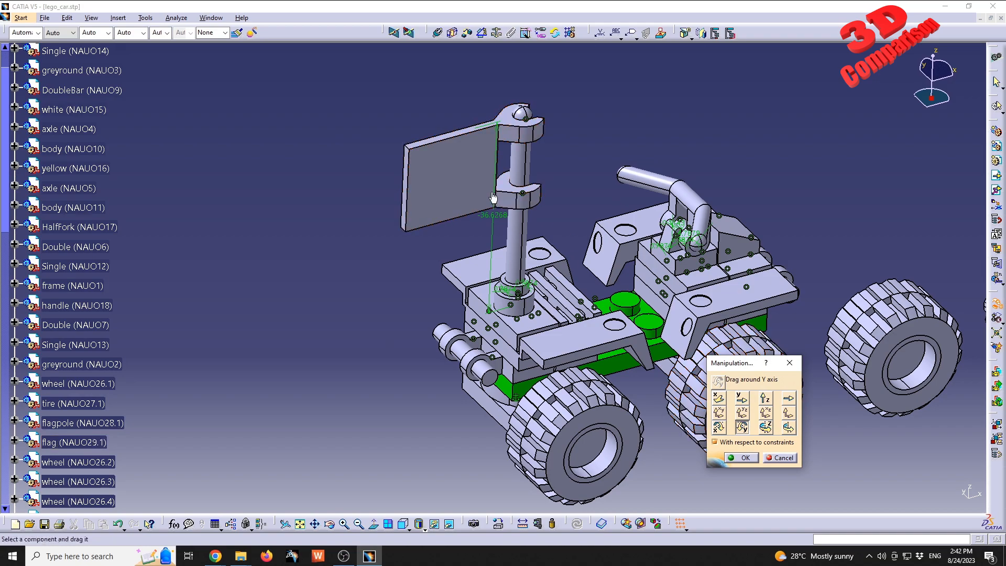
{"action": "left_click", "coordinate": [766, 427]}
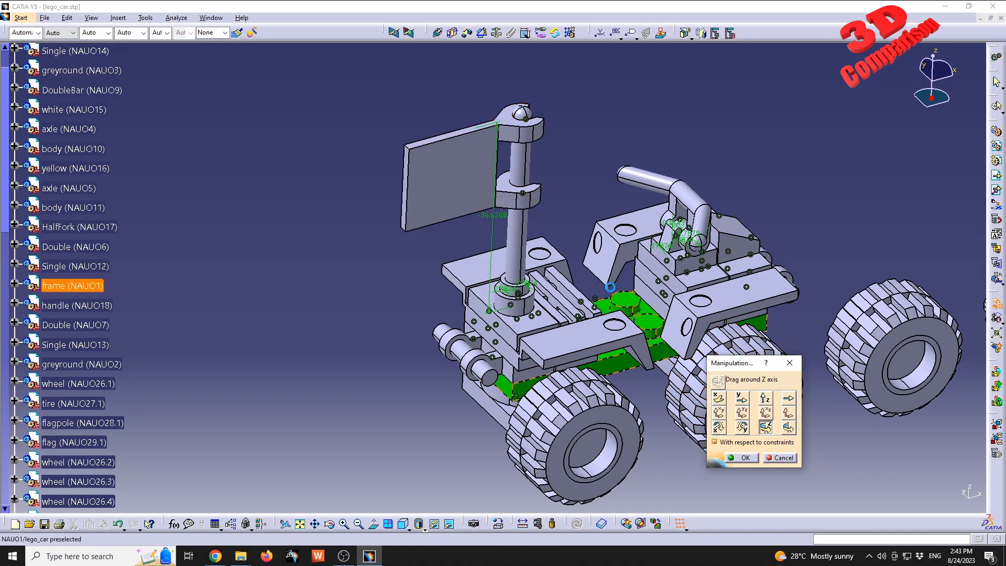
{"action": "left_click_drag", "start_coordinate": [542, 184], "coordinate": [733, 459]}
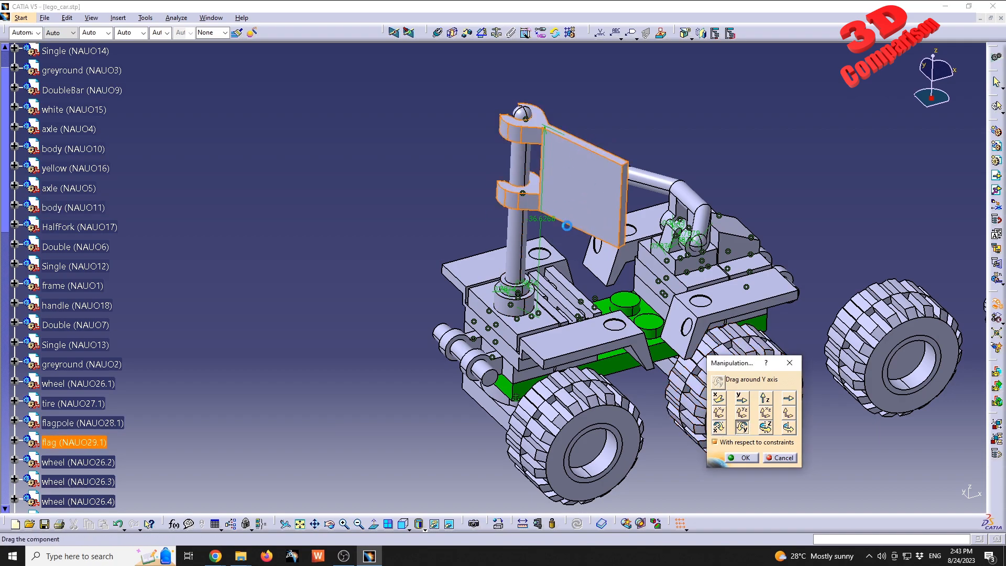
{"action": "middle_click_drag", "start_coordinate": [647, 230], "coordinate": [471, 294]}
{"action": "left_click", "coordinate": [765, 427]}
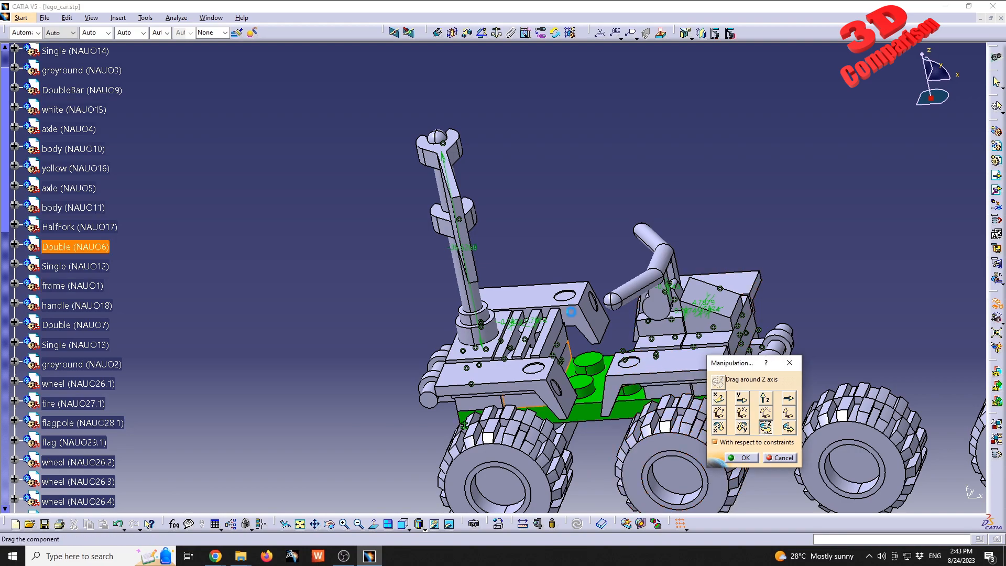
{"action": "left_click", "coordinate": [719, 428]}
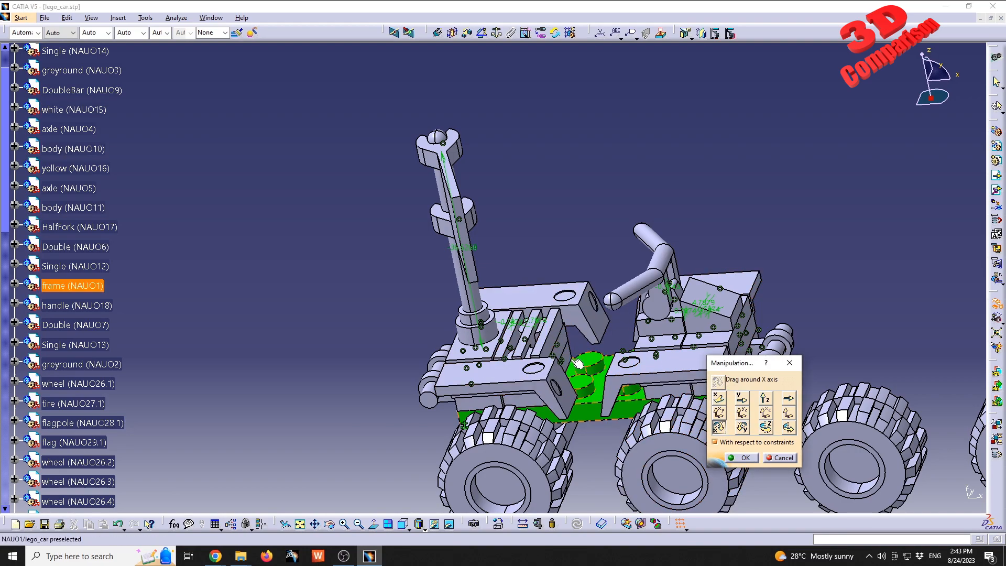
{"action": "left_click", "coordinate": [742, 428]}
{"action": "left_click", "coordinate": [785, 459]}
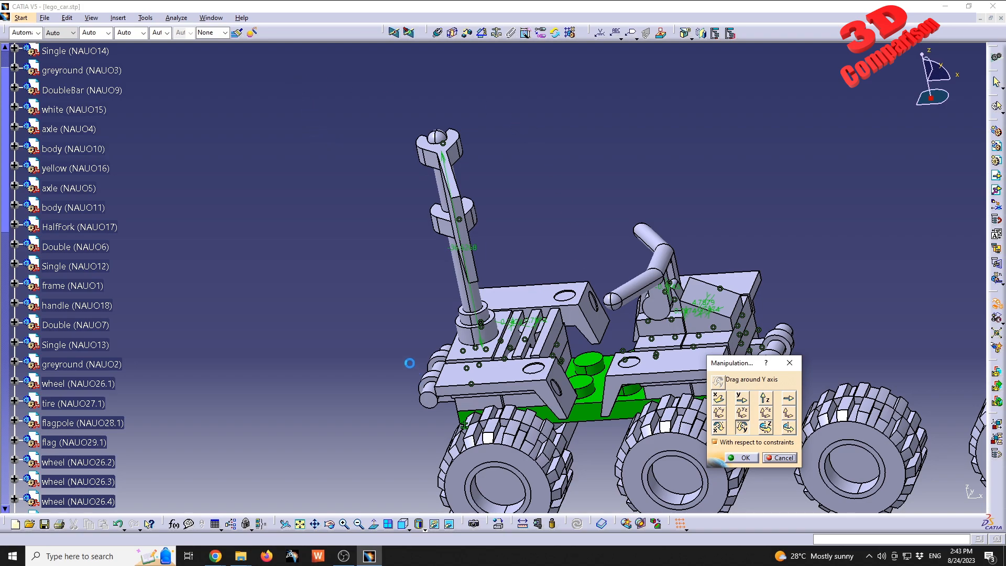
- Hide the tire (NAUO27.1) to expose the wheels
{"action": "left_click", "coordinate": [554, 407]}
{"action": "middle_click_drag", "start_coordinate": [554, 407], "coordinate": [492, 251]}
{"action": "middle_click_drag", "start_coordinate": [486, 204], "coordinate": [667, 361]}
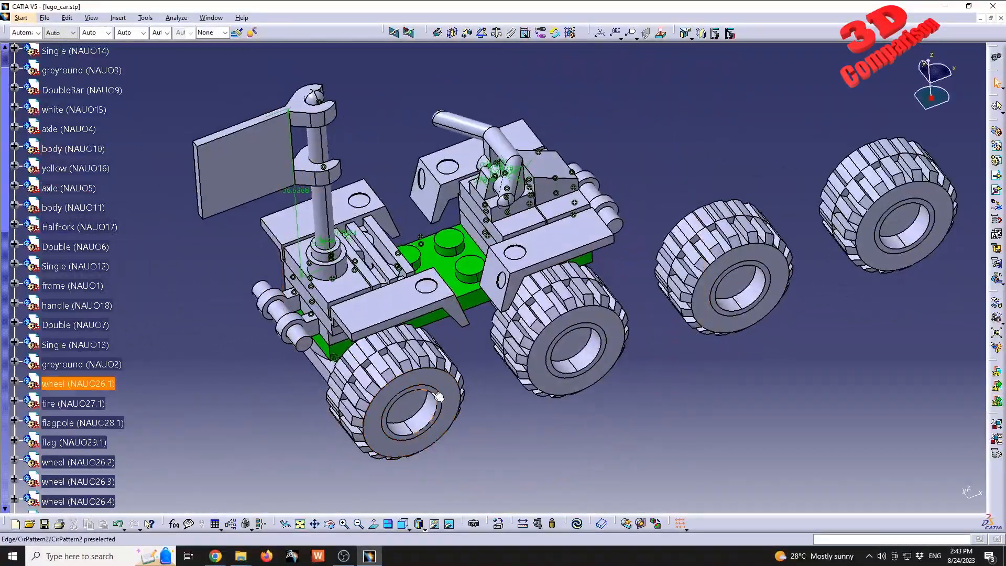
{"action": "middle_click_drag", "start_coordinate": [434, 393], "coordinate": [516, 340]}
{"action": "right_click", "coordinate": [516, 340]}
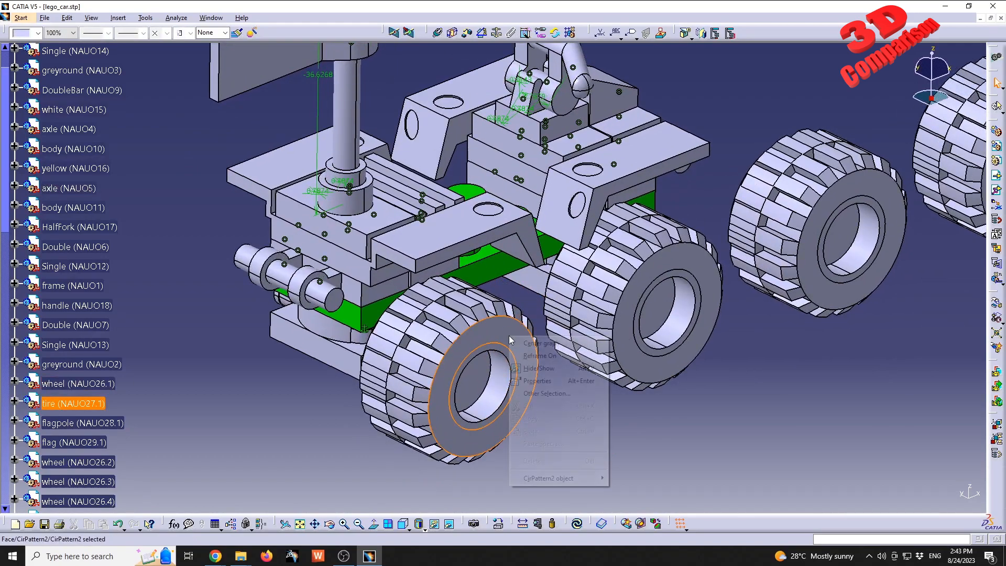
{"action": "left_click", "coordinate": [540, 369]}
- Hide the wheel (NAUO26.1) to expose the pins of the axle (NAUO4)
{"action": "middle_click_drag", "start_coordinate": [367, 357], "coordinate": [422, 317]}
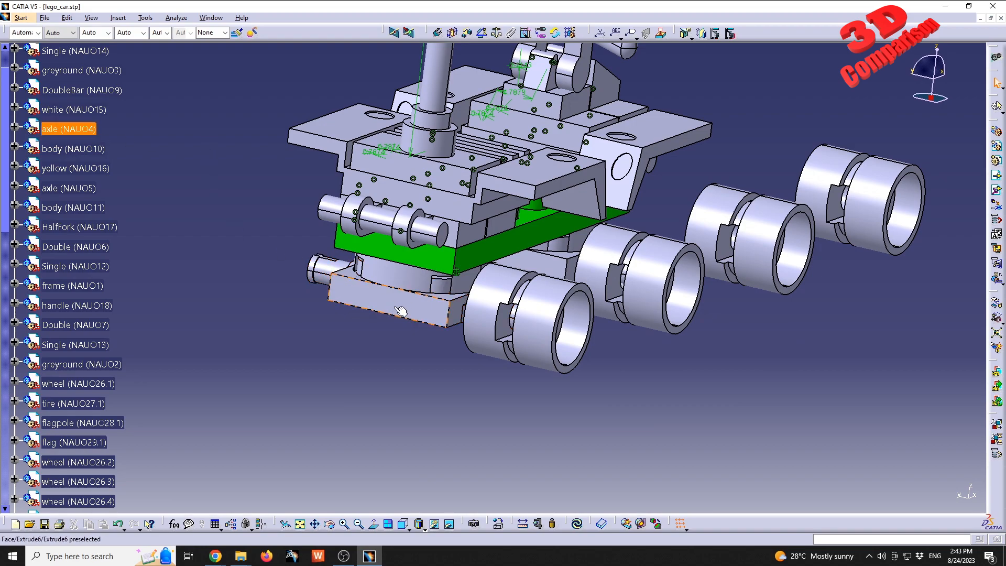
{"action": "middle_click_drag", "start_coordinate": [619, 326], "coordinate": [455, 274]}
{"action": "right_click", "coordinate": [455, 273]}
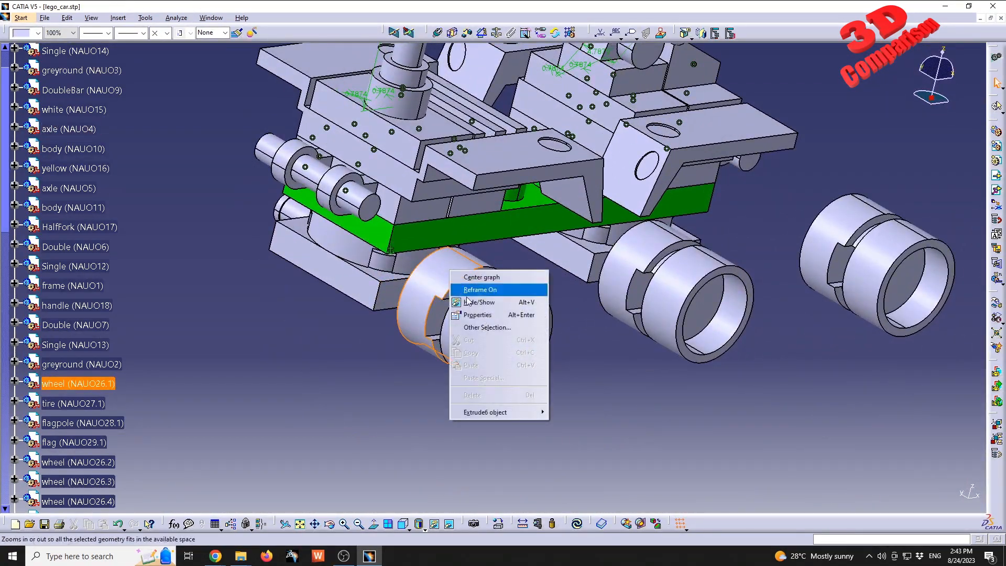
{"action": "left_click", "coordinate": [485, 303]}
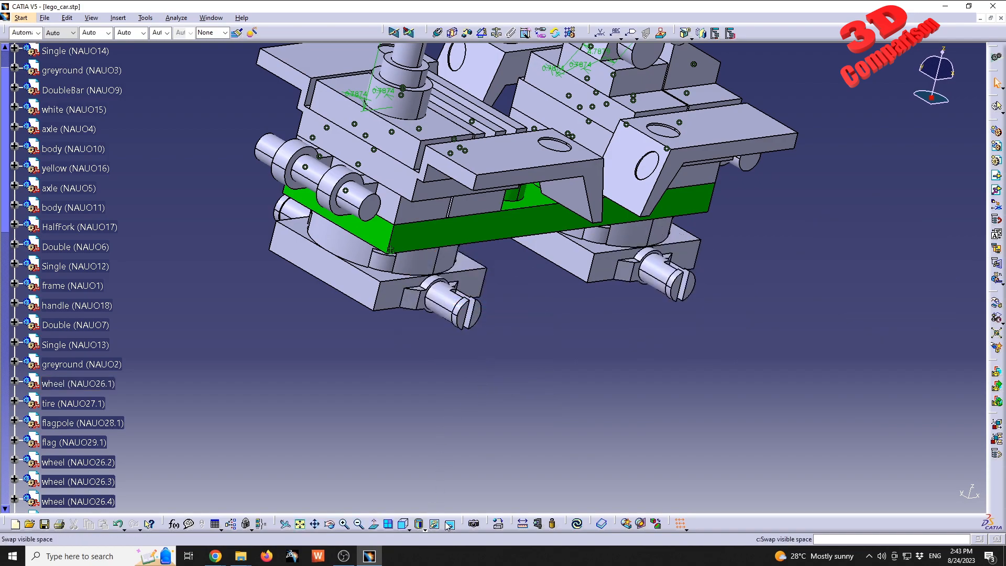
- Add a coincidence constraint between the axle (NAUO4)'s pin axis and the wheel (NAUO26.1)'s axis
{"action": "left_click", "coordinate": [439, 35]}
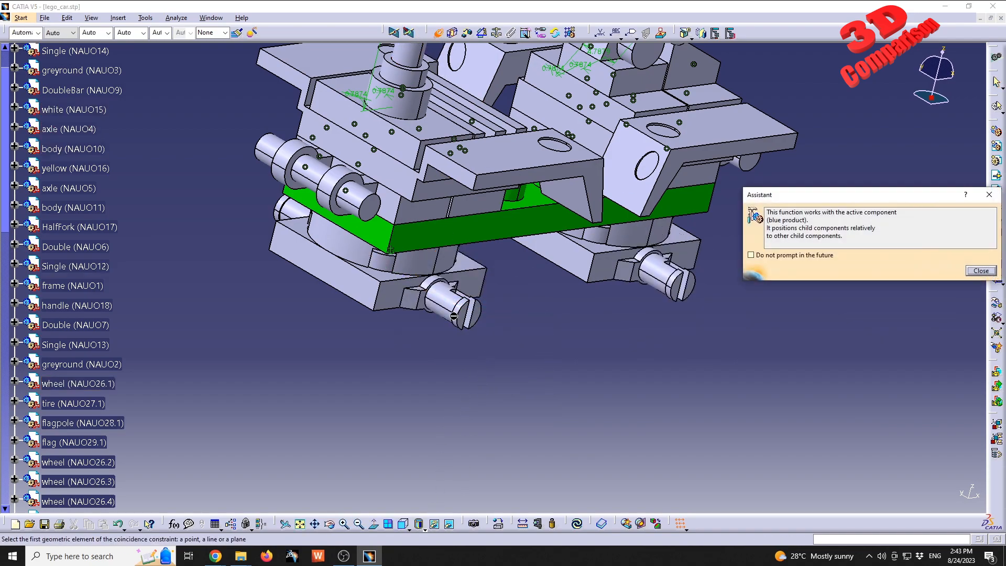
{"action": "left_click", "coordinate": [446, 300]}
{"action": "left_click", "coordinate": [451, 525]}
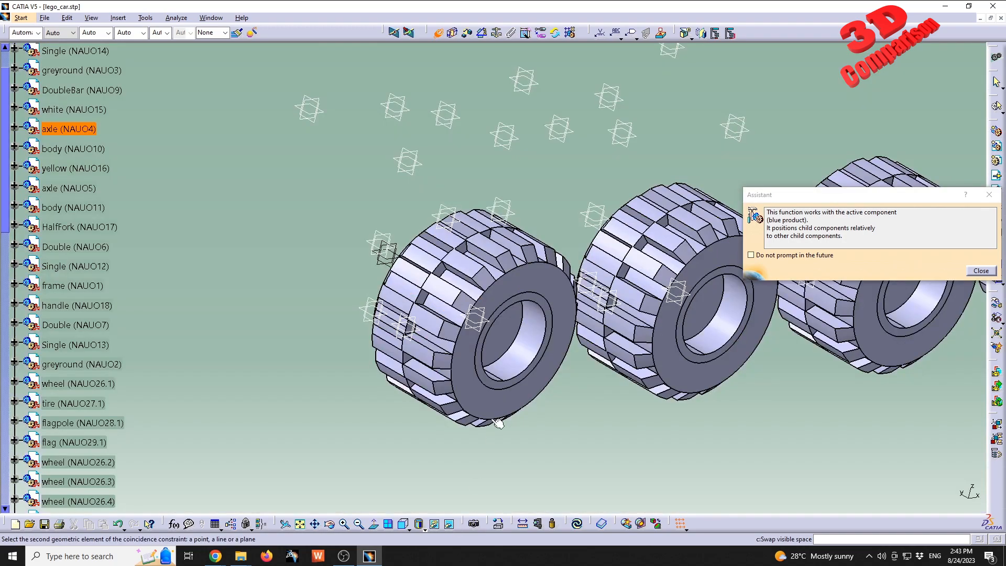
{"action": "left_click", "coordinate": [517, 356]}
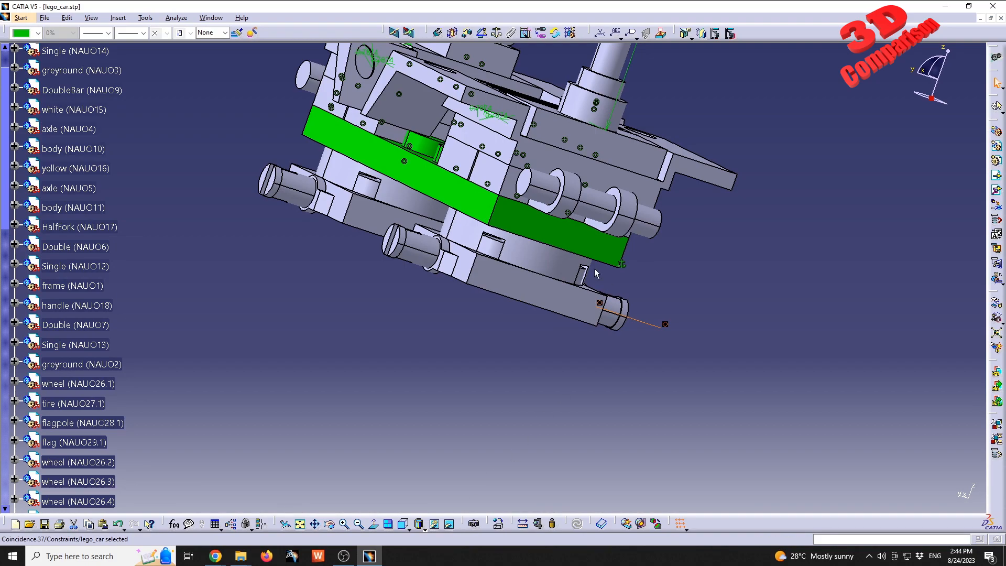
- Show the hidden wheel (NAUO26.1) again and return to the visible space
{"action": "middle_click_drag", "start_coordinate": [586, 254], "coordinate": [368, 253]}
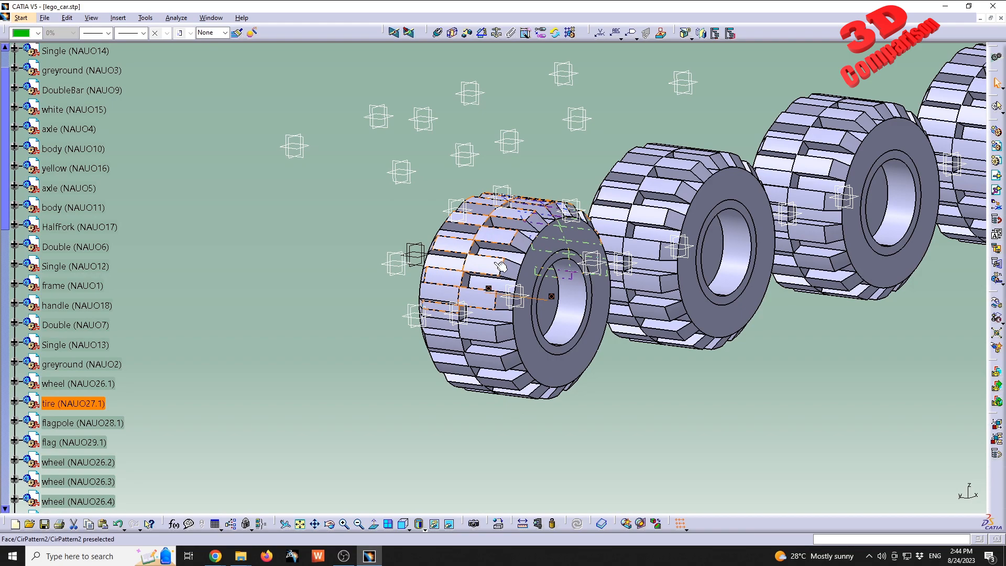
{"action": "right_click", "coordinate": [541, 326]}
{"action": "left_click", "coordinate": [565, 354]}
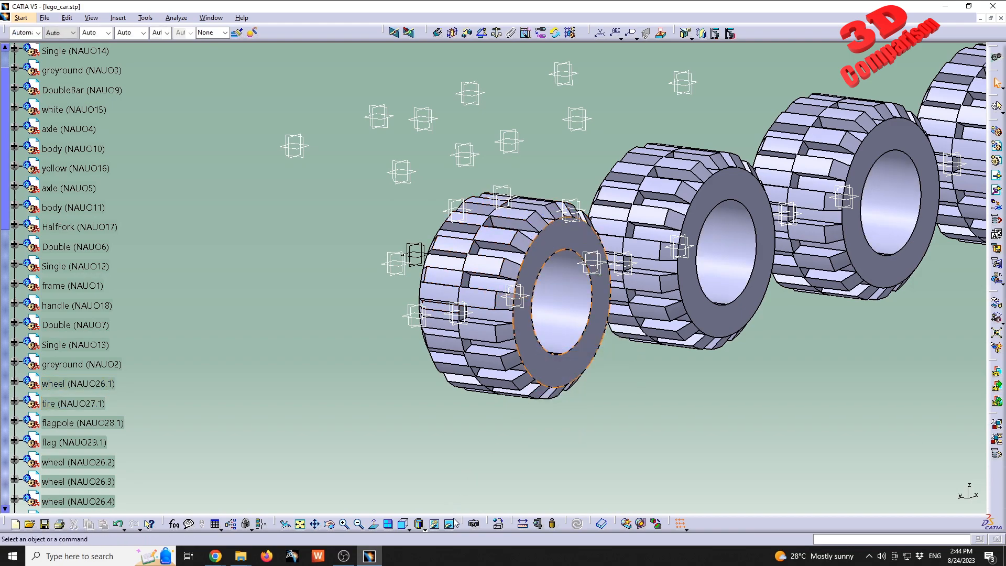
{"action": "left_click", "coordinate": [449, 524]}
- Add an offset constraint of 0.9906 mm between the axle (NAUO4) side face and the wheel (NAUO26.1) inner face, with Opposite orientation
{"action": "middle_click_drag", "start_coordinate": [472, 478], "coordinate": [571, 375]}
{"action": "middle_click_drag", "start_coordinate": [567, 253], "coordinate": [516, 274]}
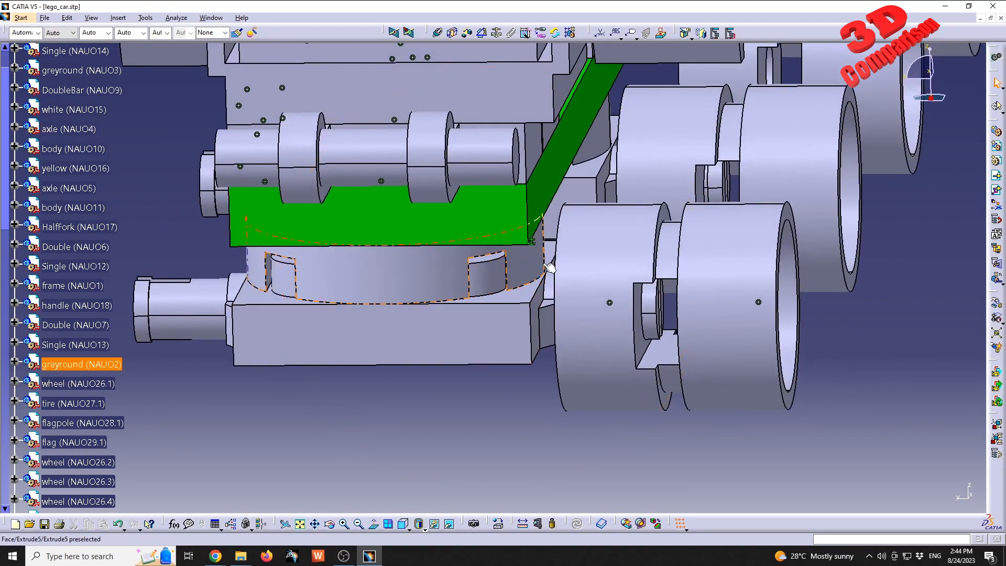
{"action": "left_click", "coordinate": [468, 34]}
{"action": "middle_click_drag", "start_coordinate": [546, 304], "coordinate": [692, 225]}
{"action": "left_click", "coordinate": [697, 223]}
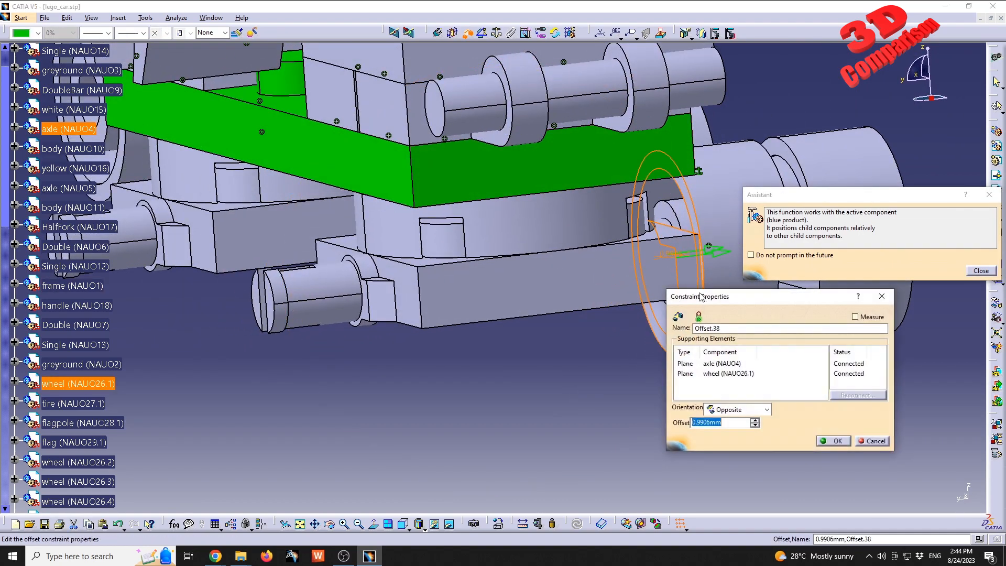
{"action": "key", "text": "Return"}
- Show the hidden tire (NAUO27.1) again and return to the visible space
{"action": "middle_click_drag", "start_coordinate": [807, 266], "coordinate": [421, 448]}
{"action": "left_click", "coordinate": [448, 530]}
{"action": "right_click", "coordinate": [480, 304]}
{"action": "left_click", "coordinate": [524, 354]}
{"action": "left_click", "coordinate": [454, 520]}
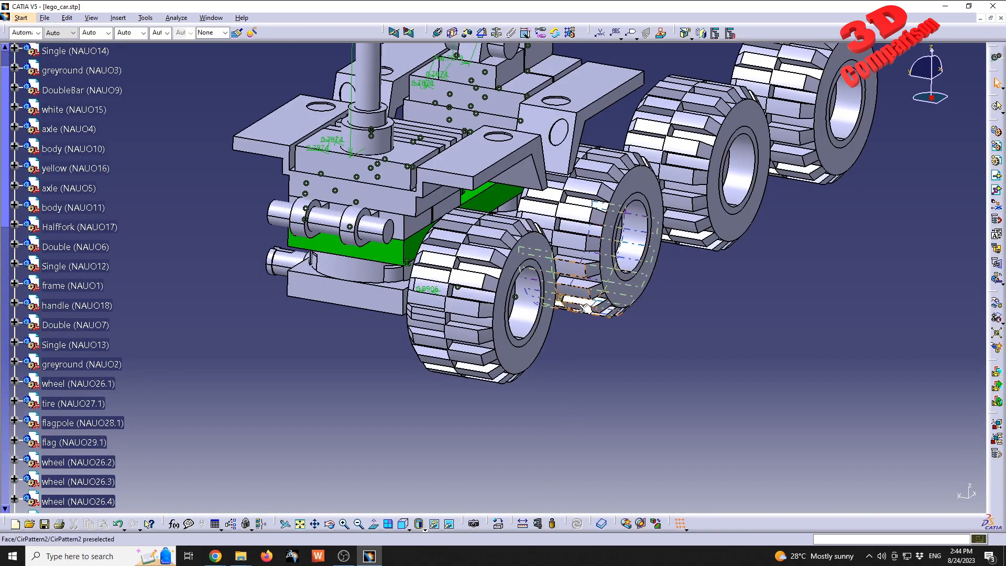
{"action": "left_click", "coordinate": [439, 34]}
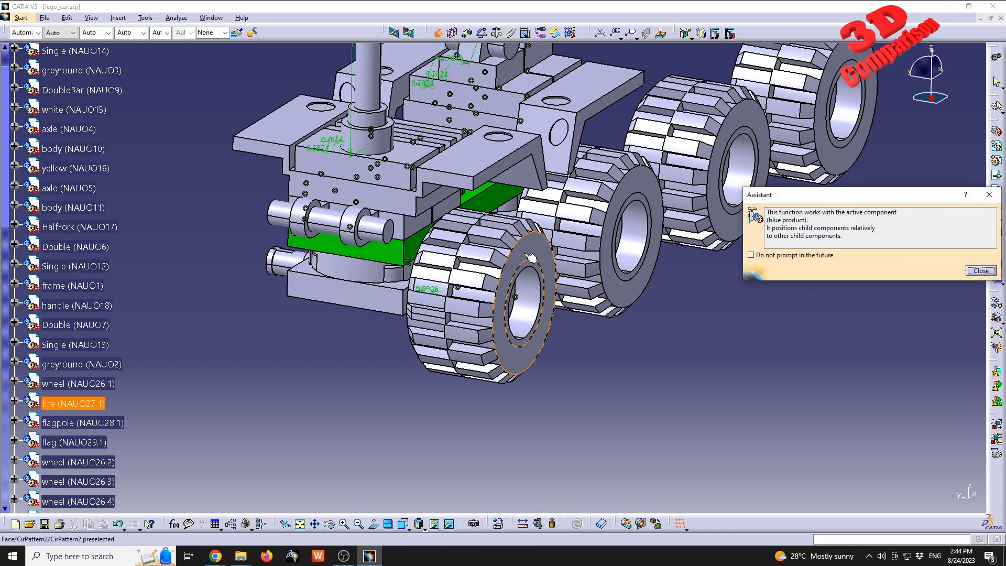
{"action": "left_click", "coordinate": [538, 291]}
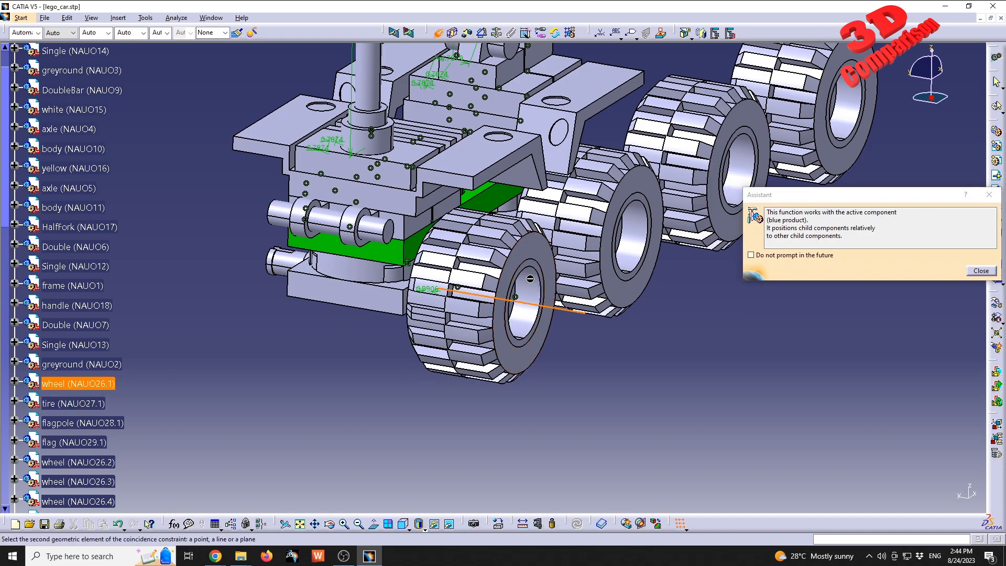
{"action": "left_click", "coordinate": [982, 271]}
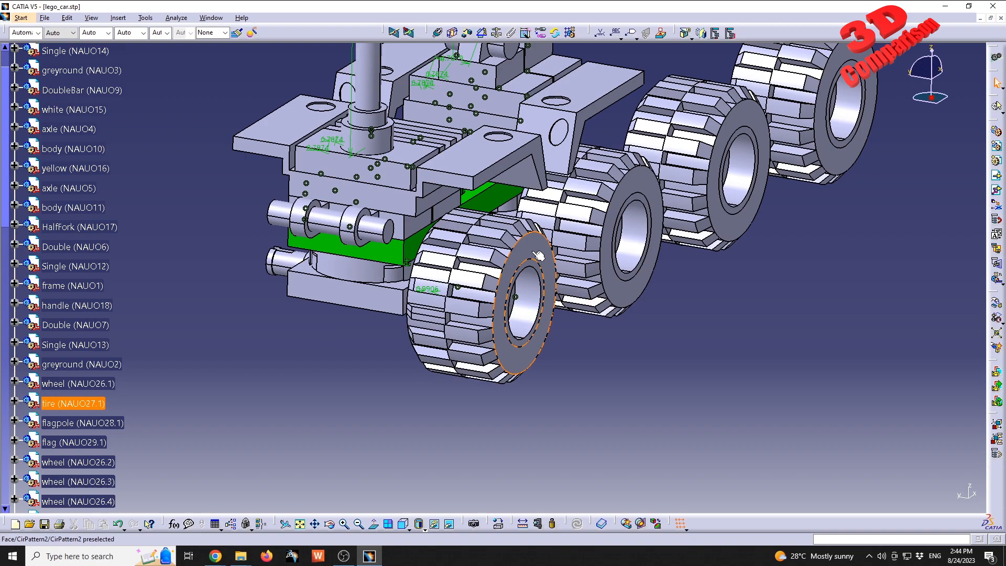
- Add a coincidence constraint between the outer side faces of the tire (NAUO27.1) and the wheel (NAUO26.1), with Same orientation
{"action": "left_click", "coordinate": [437, 34]}
{"action": "left_click", "coordinate": [540, 250]}
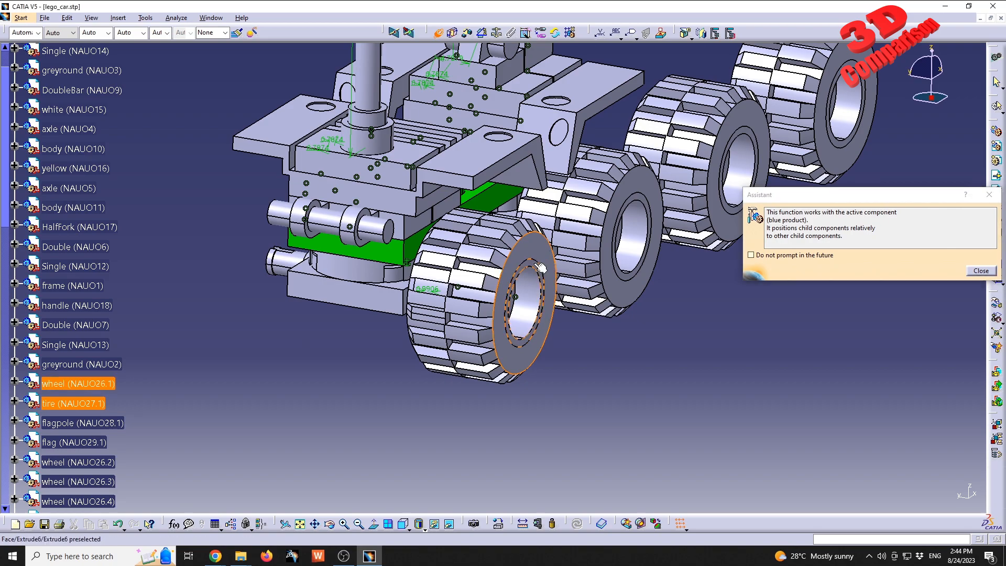
{"action": "left_click", "coordinate": [534, 266]}
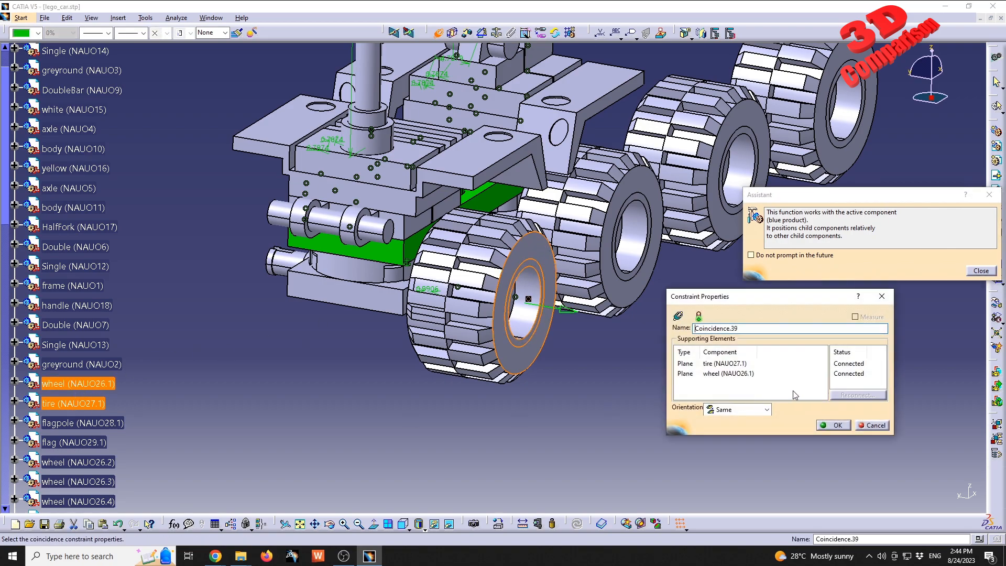
{"action": "left_click", "coordinate": [839, 425]}
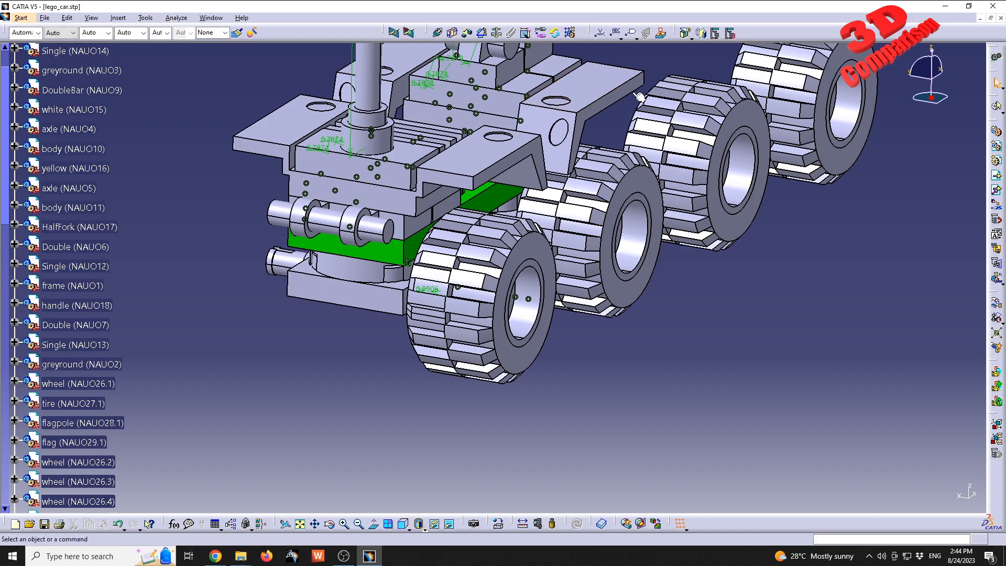
{"action": "left_click_drag", "start_coordinate": [934, 97], "coordinate": [652, 258]}
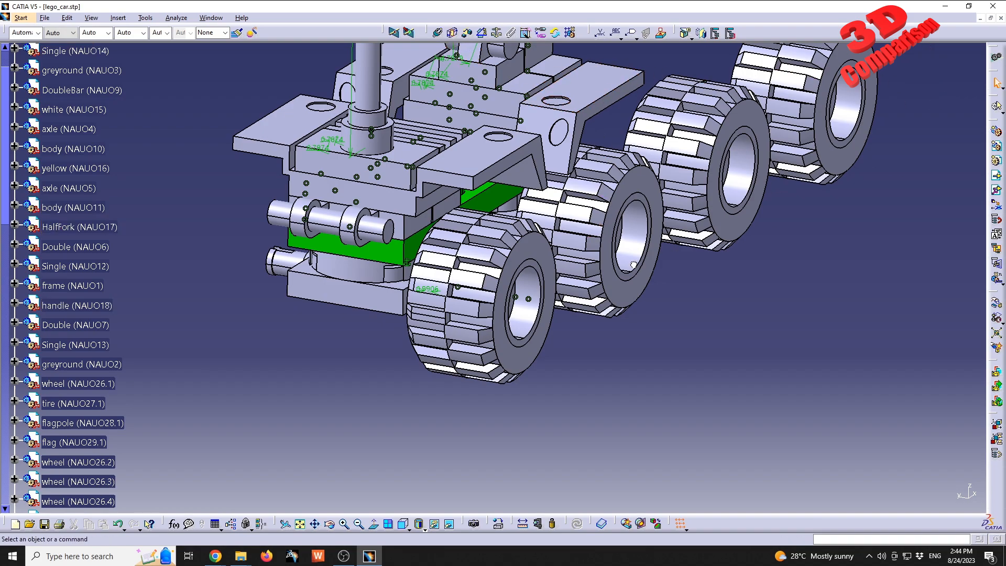
- Test the tire (NAUO27.1) constraints by moving the tire away from its wheel and updating the assembly
{"action": "left_click_drag", "start_coordinate": [542, 253], "coordinate": [889, 326]}
{"action": "left_click", "coordinate": [888, 325]}
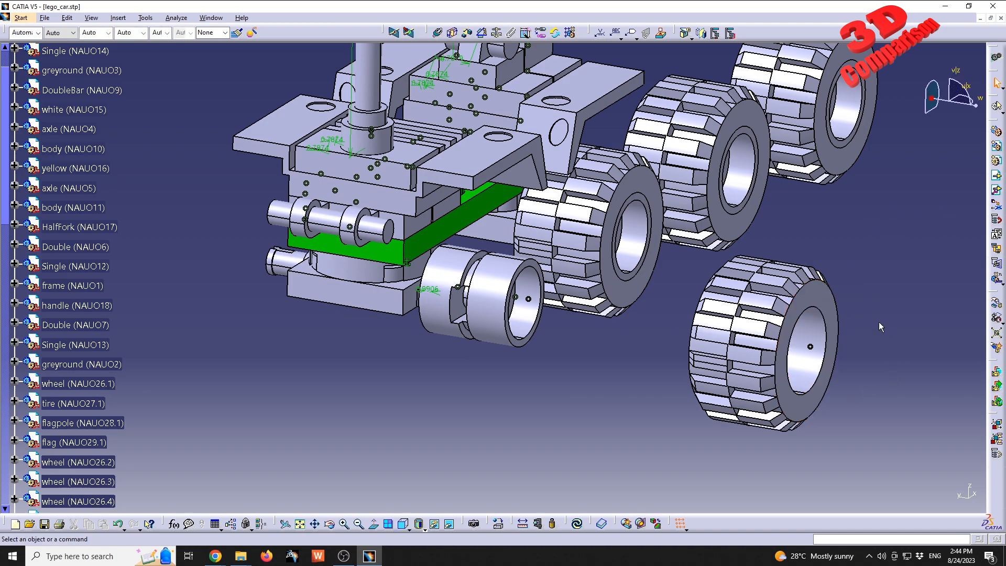
{"action": "left_click", "coordinate": [577, 523]}
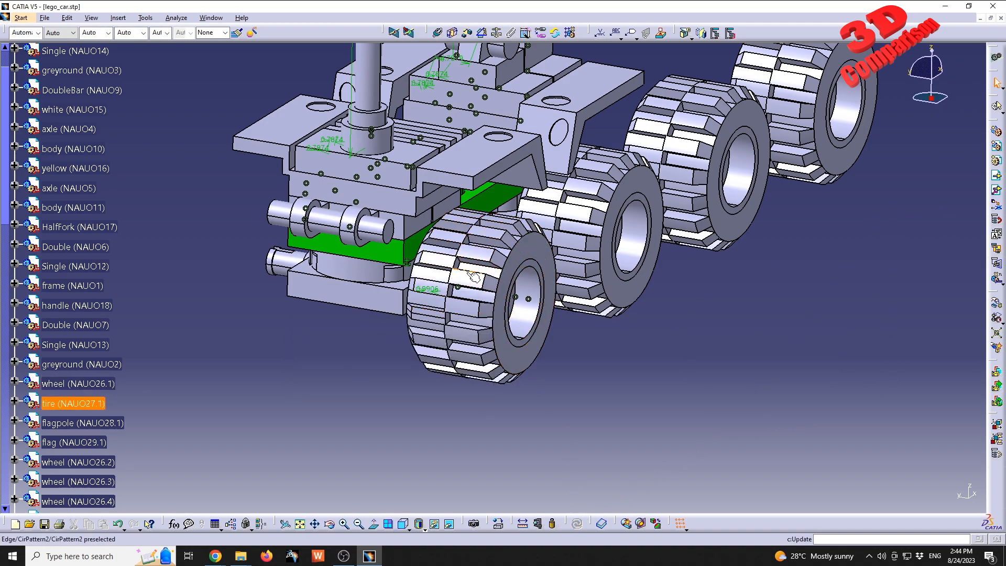
- Try rotating the nearest axle together with its wheel and tire around the X axis
{"action": "middle_click_drag", "start_coordinate": [554, 418], "coordinate": [550, 394]}
{"action": "left_click", "coordinate": [996, 303]}
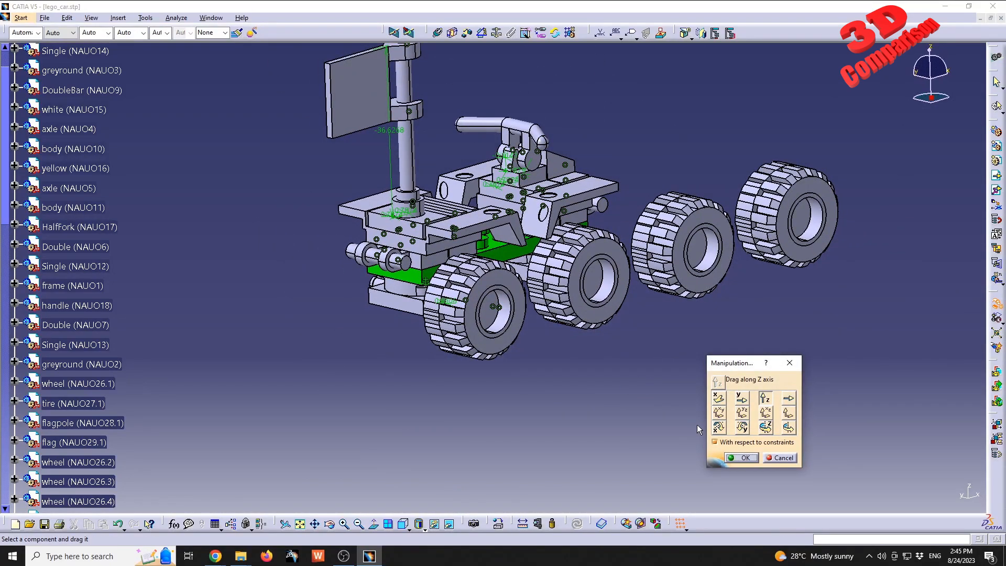
{"action": "left_click", "coordinate": [719, 428]}
{"action": "left_click_drag", "start_coordinate": [485, 309], "coordinate": [566, 353]}
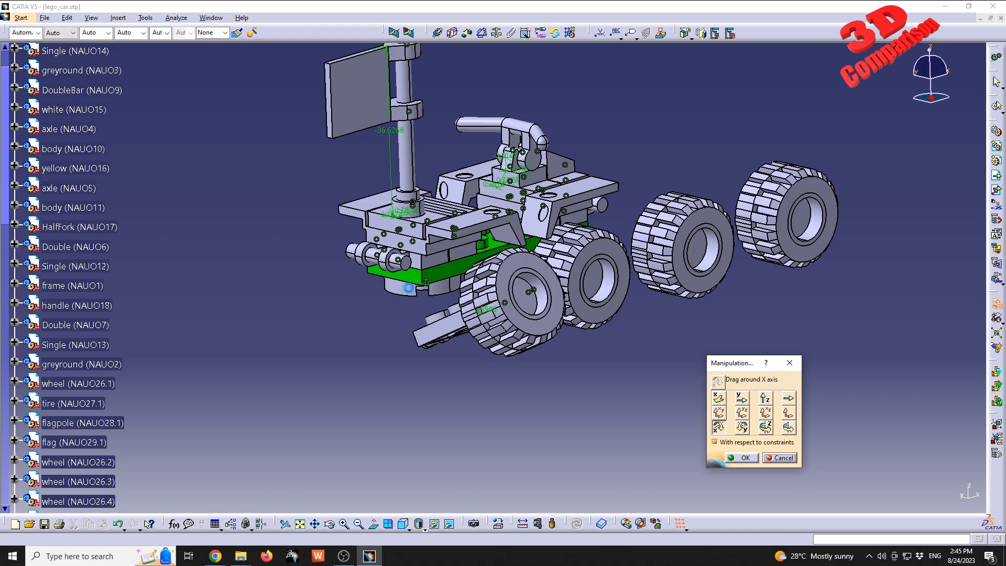
- Hide the greyround (NAUO2) beneath the frame to expose the facing surfaces
{"action": "middle_click_drag", "start_coordinate": [388, 335], "coordinate": [473, 290]}
{"action": "right_click", "coordinate": [490, 334]}
{"action": "left_click", "coordinate": [531, 366]}
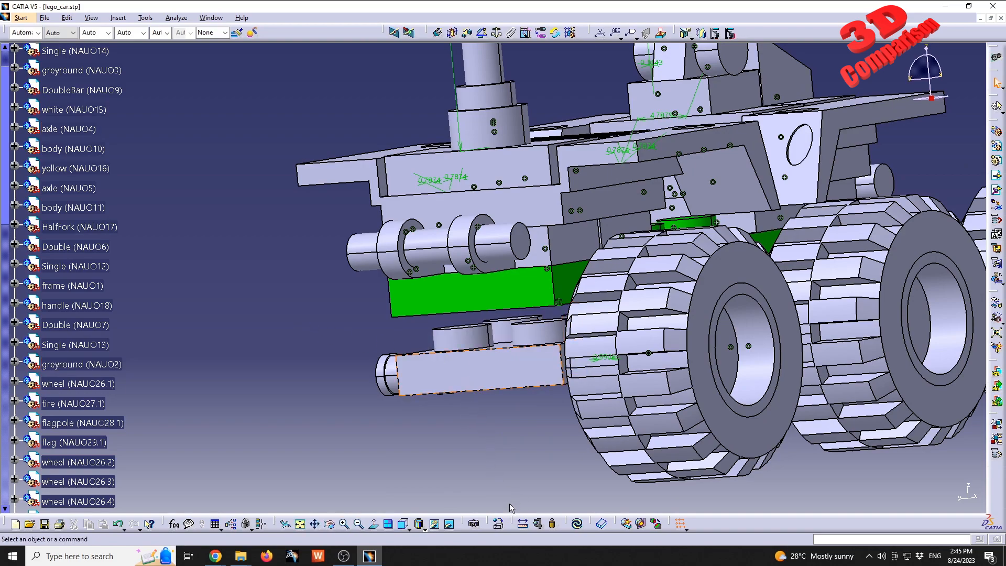
{"action": "middle_click_drag", "start_coordinate": [387, 379], "coordinate": [428, 293]}
{"action": "left_click", "coordinate": [439, 34]}
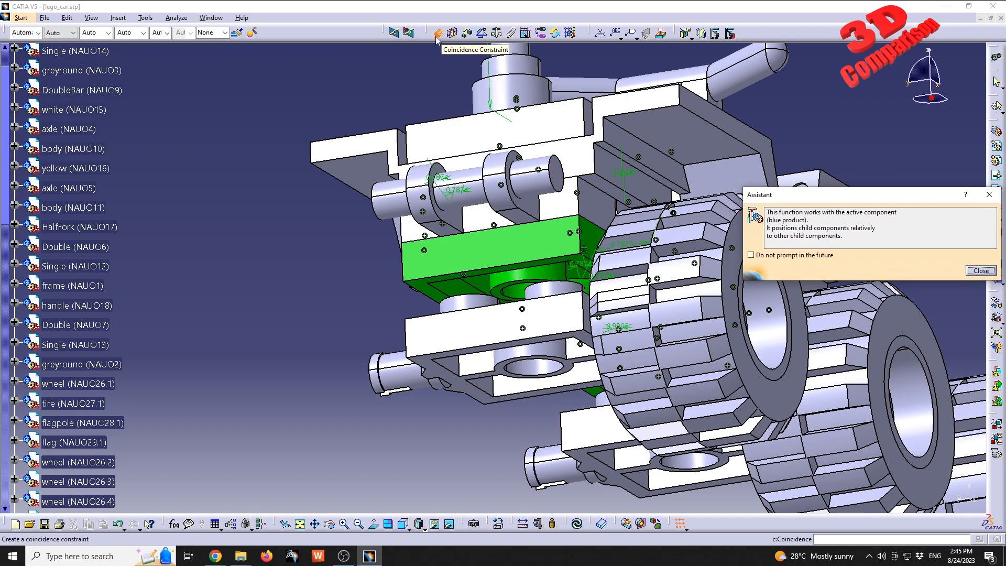
{"action": "left_click", "coordinate": [426, 289]}
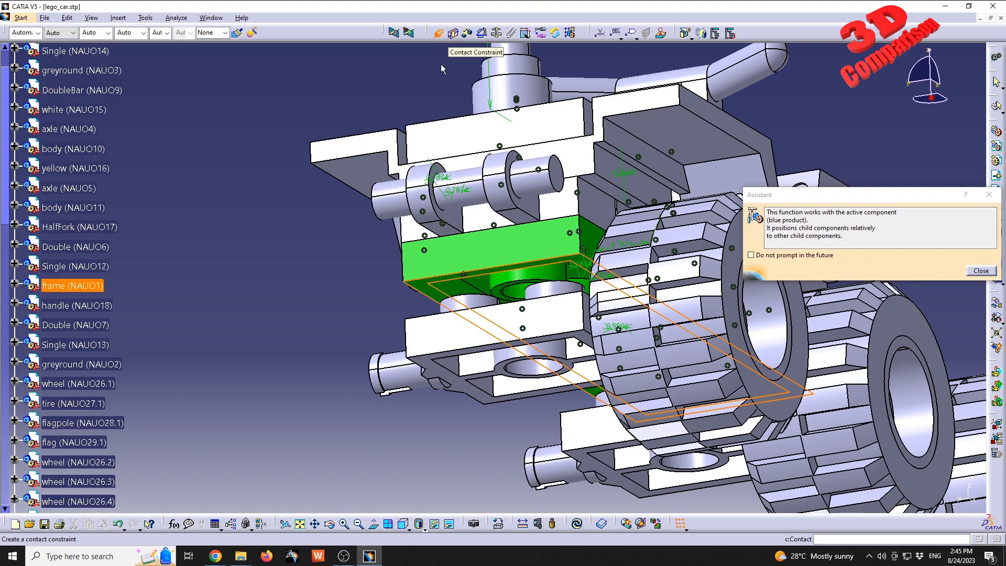
{"action": "left_click", "coordinate": [435, 523]}
{"action": "mouse_move", "coordinate": [520, 359]}
{"action": "middle_mouse_down"}
{"action": "mouse_move", "coordinate": [504, 250]}
{"action": "mouse_move", "coordinate": [512, 384]}
{"action": "mouse_move", "coordinate": [515, 367]}
{"action": "middle_mouse_up"}
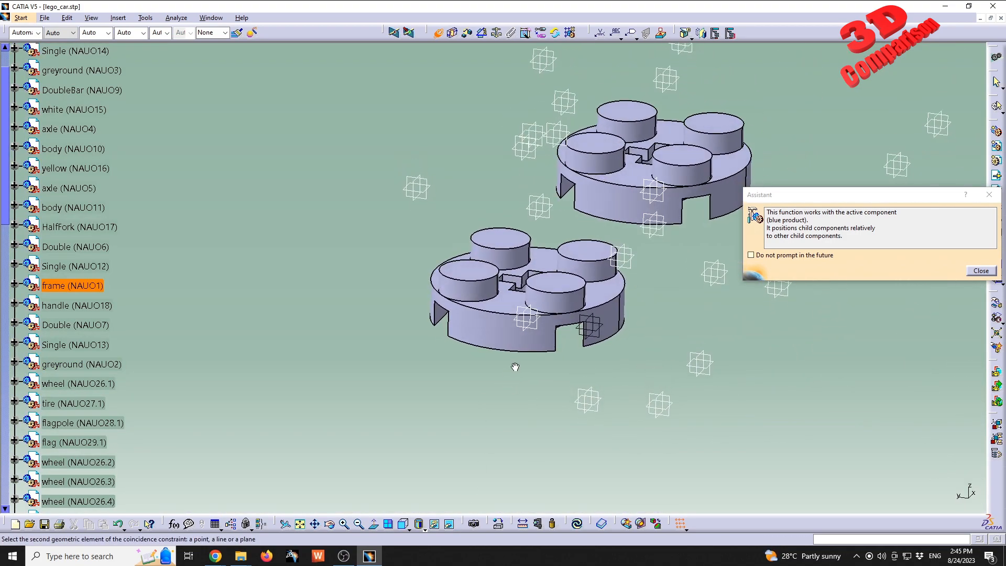
{"action": "left_click", "coordinate": [434, 523]}
{"action": "middle_click_drag", "start_coordinate": [470, 318], "coordinate": [479, 353]}
{"action": "left_click", "coordinate": [448, 525]}
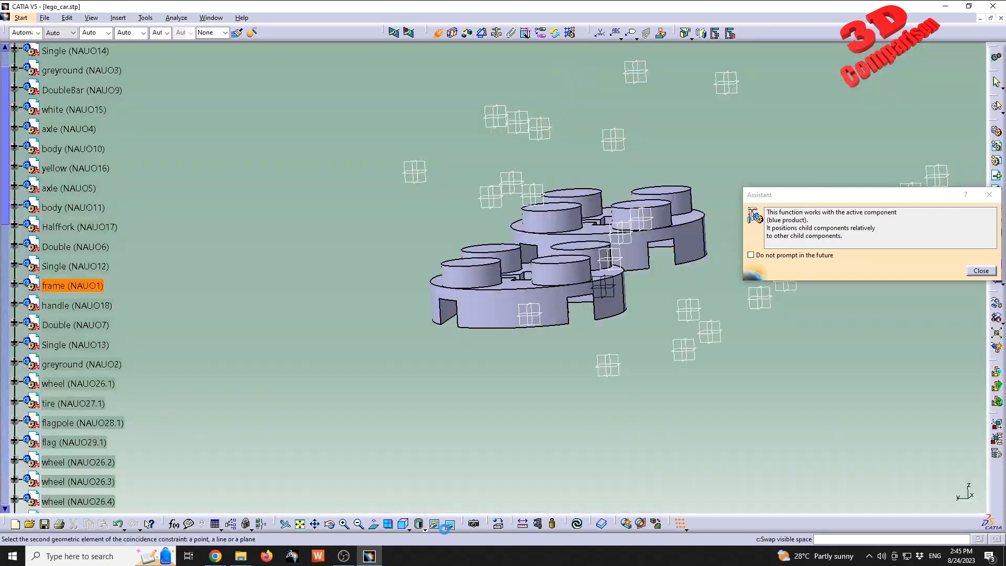
{"action": "left_click", "coordinate": [473, 266]}
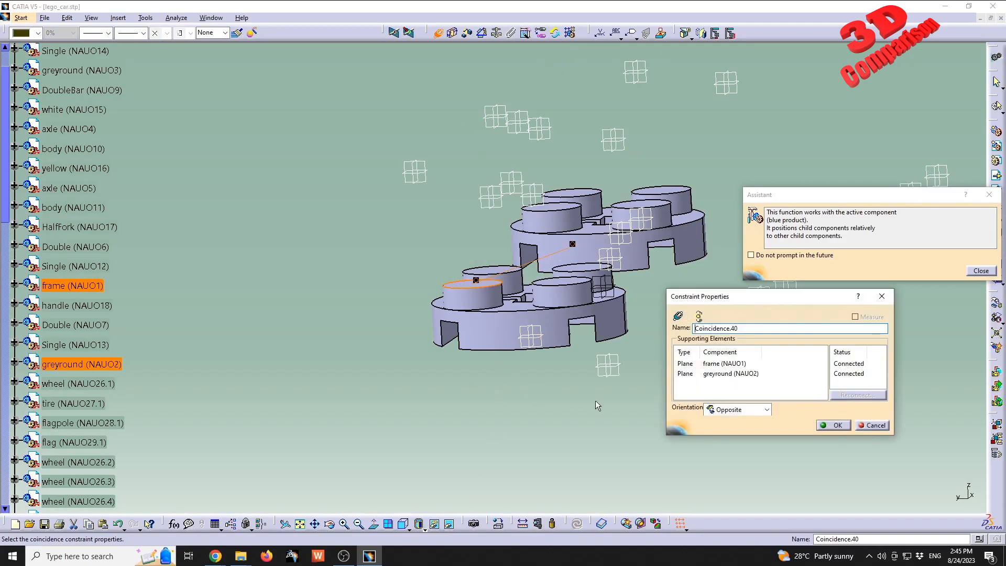
{"action": "left_click", "coordinate": [883, 426]}
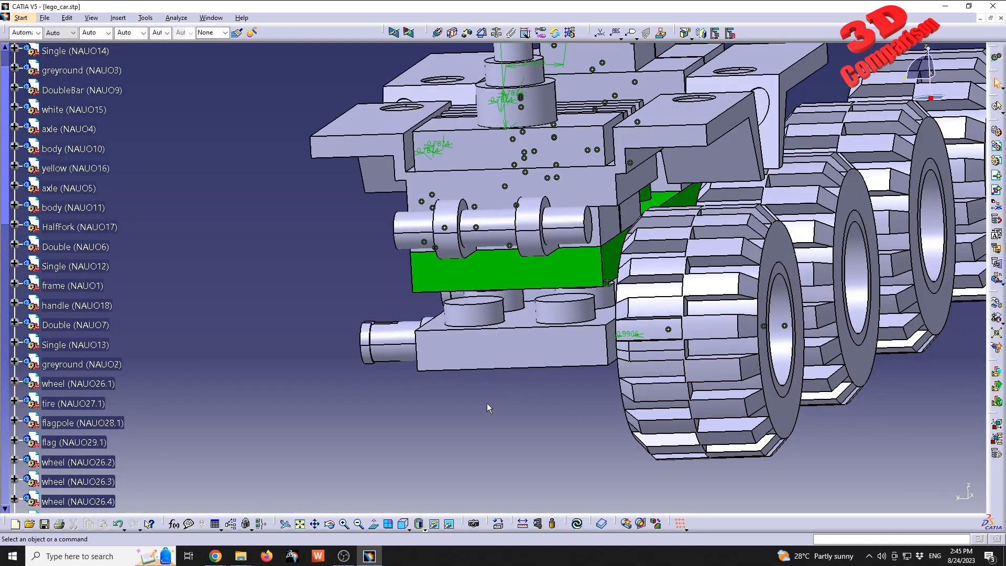
- Update the assembly, show the hidden greyround (NAUO2) again and return to the visible space
{"action": "left_click", "coordinate": [577, 523]}
{"action": "left_click", "coordinate": [450, 525]}
{"action": "right_click", "coordinate": [484, 306]}
{"action": "left_click", "coordinate": [511, 333]}
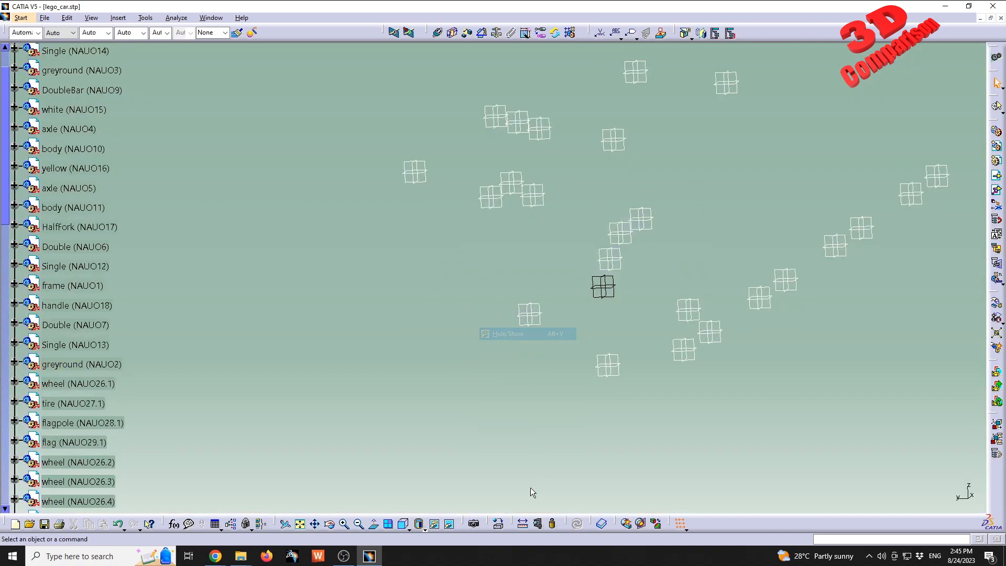
{"action": "left_click", "coordinate": [450, 525]}
- Hide the greyround (NAUO2) located between the frame and the axle
{"action": "middle_click_drag", "start_coordinate": [513, 410], "coordinate": [575, 332]}
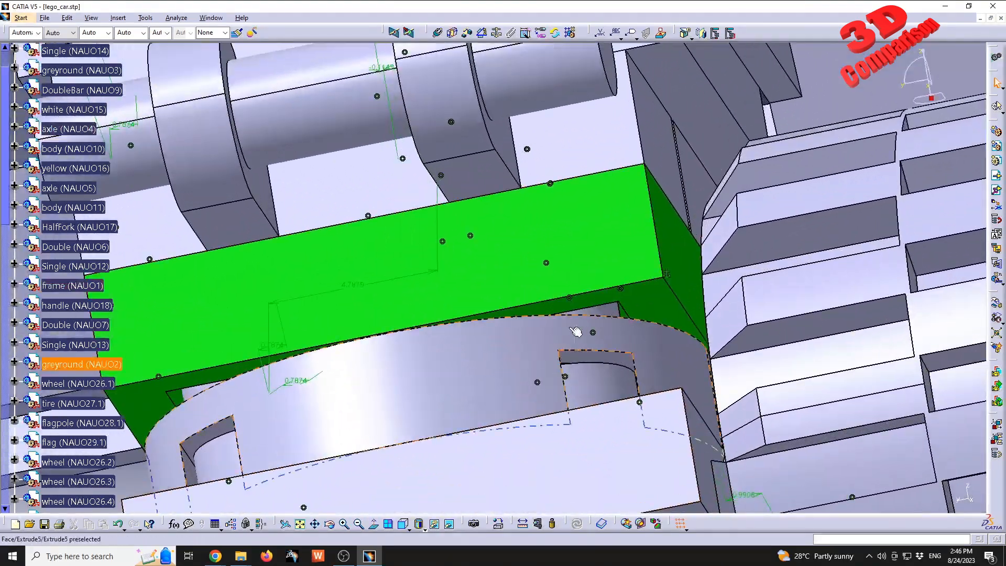
{"action": "left_click", "coordinate": [608, 308]}
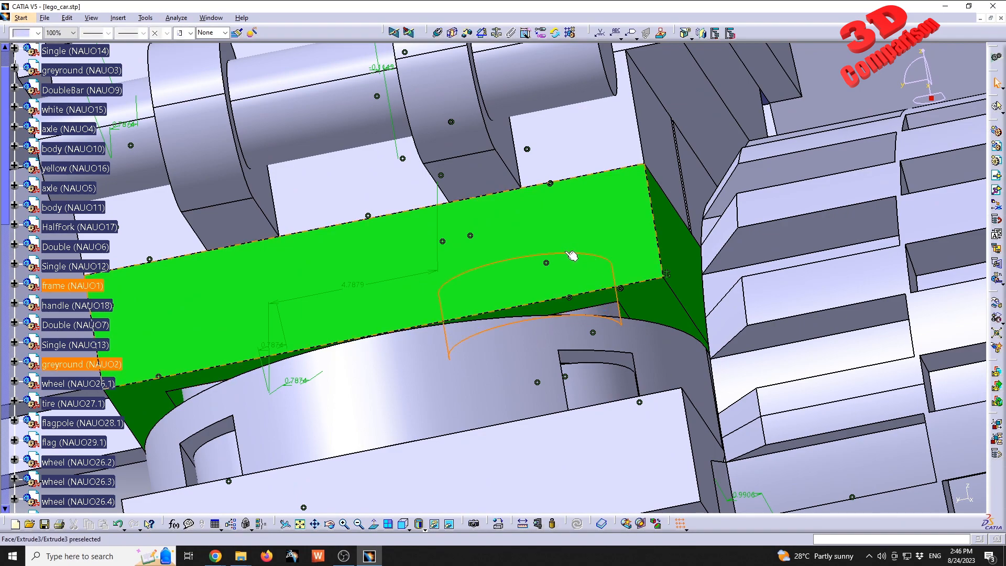
{"action": "right_click", "coordinate": [620, 334]}
{"action": "left_click", "coordinate": [650, 366]}
- Add a coincidence constraint between the frame (NAUO1) underside face and the greyround (NAUO2) flat upper face, with Opposite orientation
{"action": "middle_click_drag", "start_coordinate": [432, 328], "coordinate": [434, 420], "text": "ctrl"}
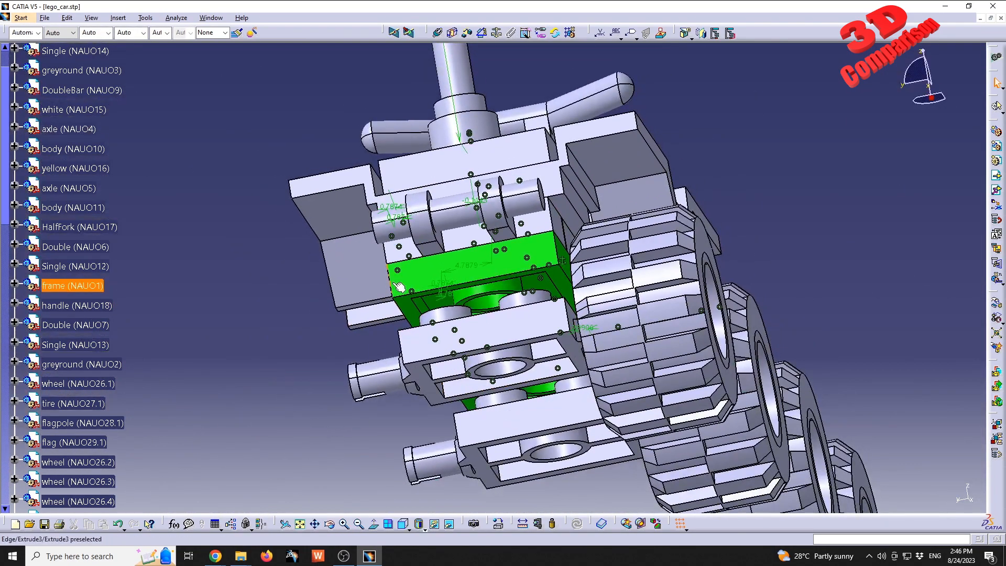
{"action": "left_click", "coordinate": [438, 34]}
{"action": "left_click", "coordinate": [418, 313]}
{"action": "left_click", "coordinate": [449, 523]}
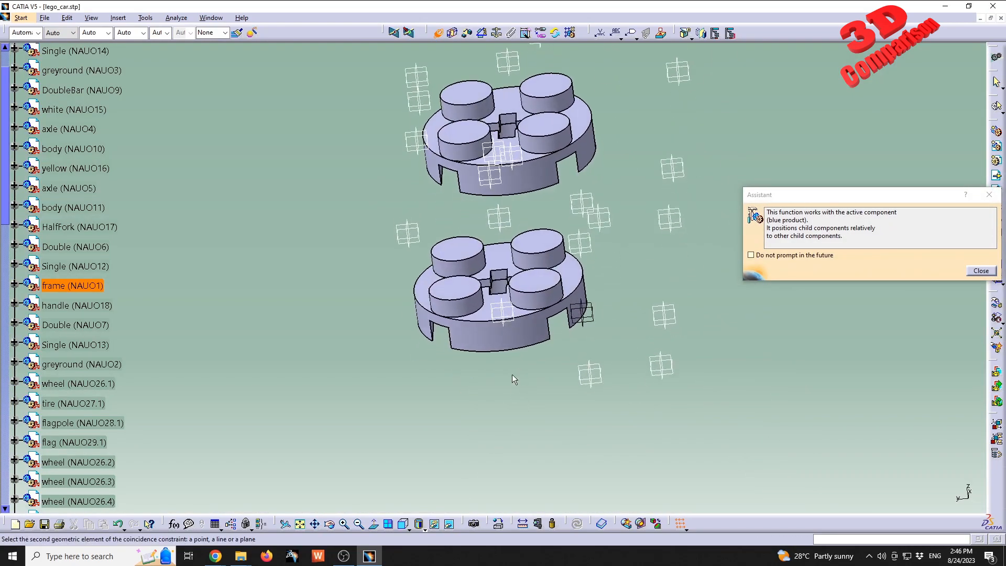
{"action": "left_click", "coordinate": [498, 301]}
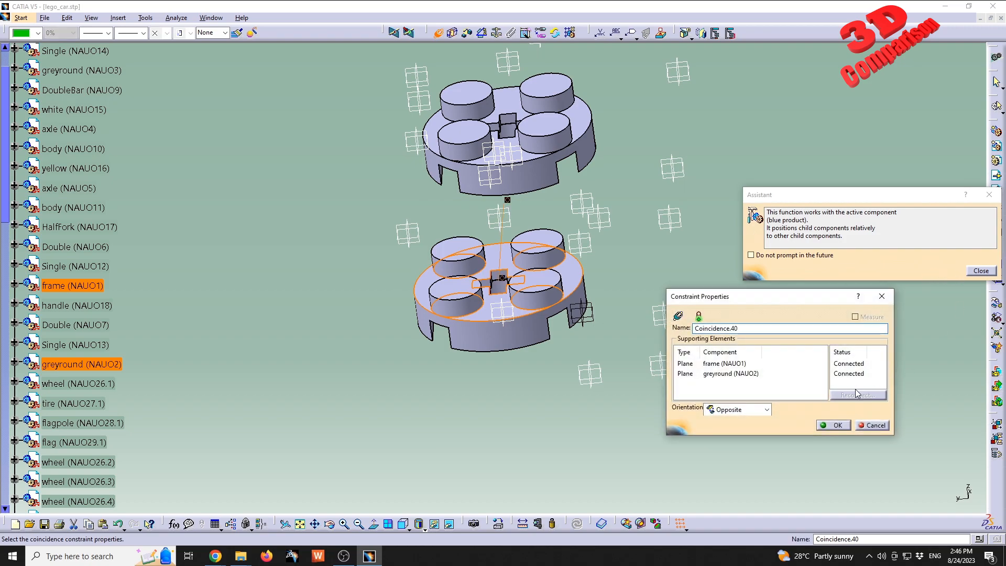
{"action": "left_click", "coordinate": [838, 426]}
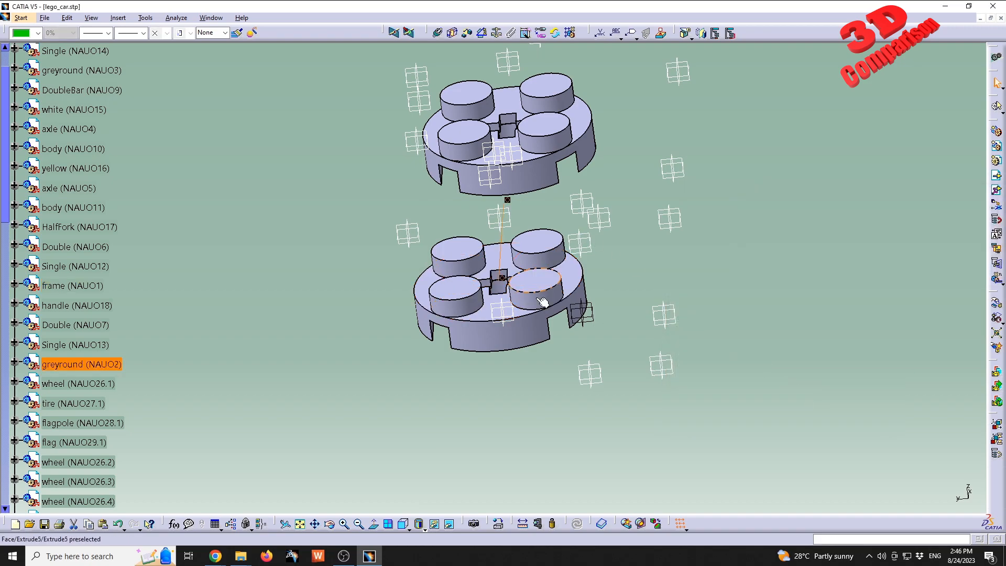
- Show the hidden greyround (NAUO2) again and return to the visible space
{"action": "right_click", "coordinate": [568, 288]}
{"action": "left_click", "coordinate": [587, 319]}
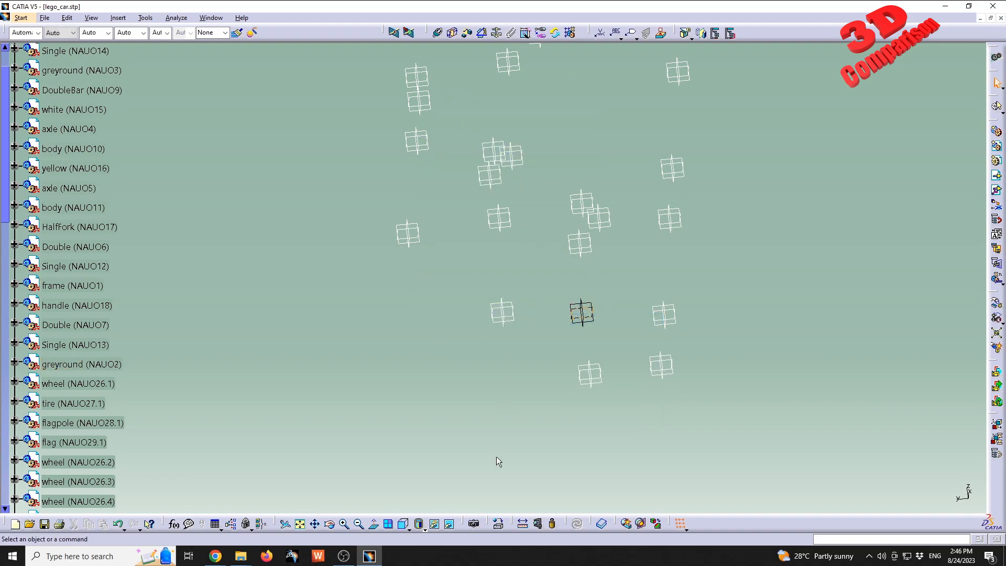
{"action": "left_click", "coordinate": [450, 524]}
- Hide the greyround (NAUO2) to clear access to the frame's faces
{"action": "middle_click_drag", "start_coordinate": [539, 352], "coordinate": [504, 335]}
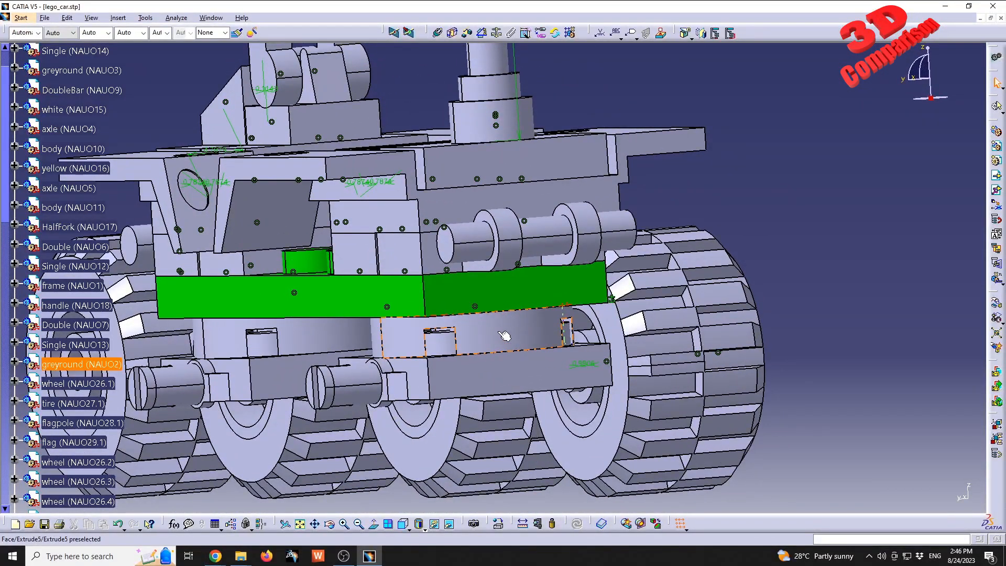
{"action": "right_click", "coordinate": [503, 319]}
{"action": "left_click", "coordinate": [531, 356]}
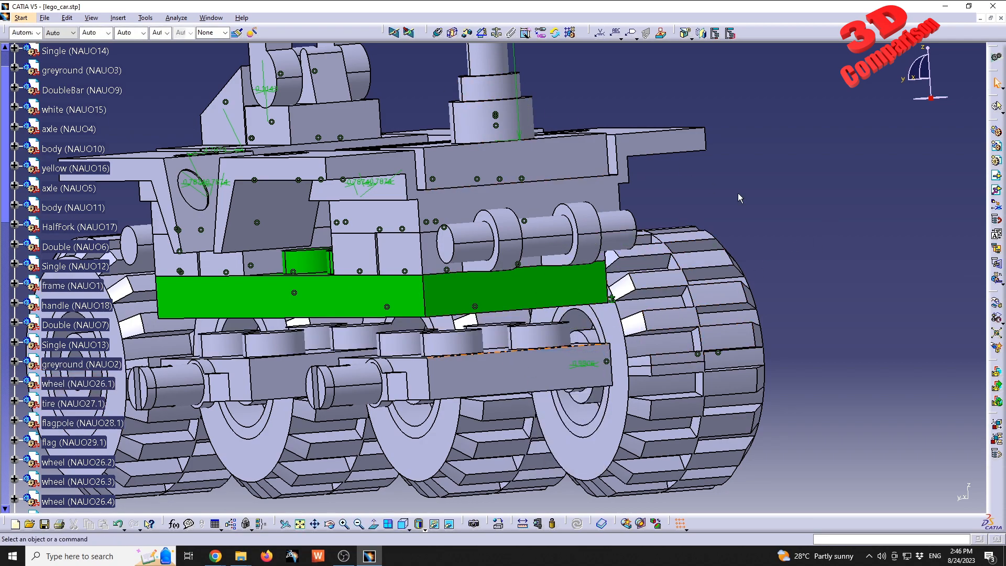
- Add a -14.4018 mm offset constraint between the frame (NAUO1) short end face and a straight greyround (NAUO2) face, Same orientation, and show the greyround
{"action": "left_click", "coordinate": [468, 35]}
{"action": "middle_click_drag", "start_coordinate": [500, 343], "coordinate": [509, 276]}
{"action": "left_click", "coordinate": [506, 268]}
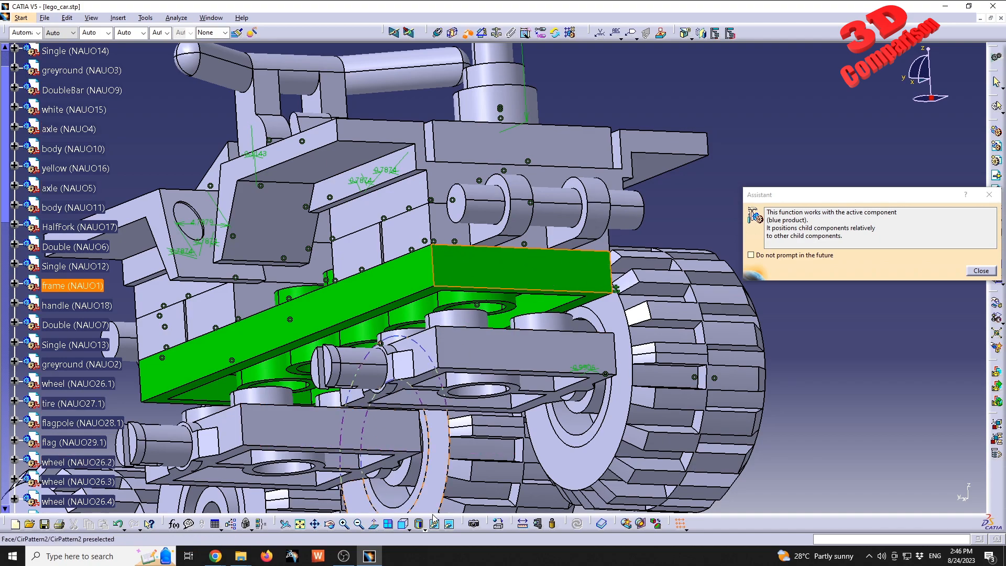
{"action": "left_click", "coordinate": [449, 525]}
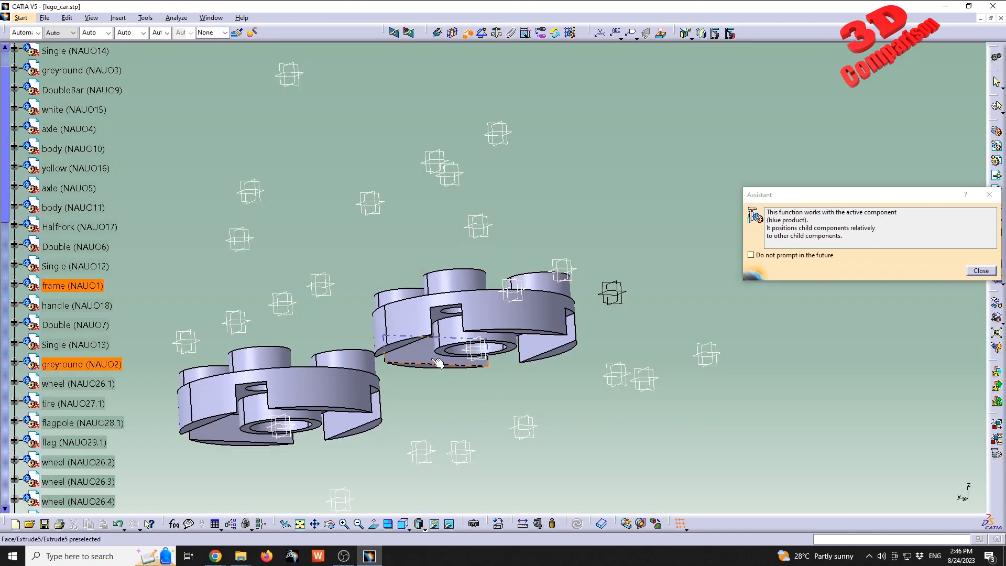
{"action": "middle_click_drag", "start_coordinate": [466, 354], "coordinate": [545, 283]}
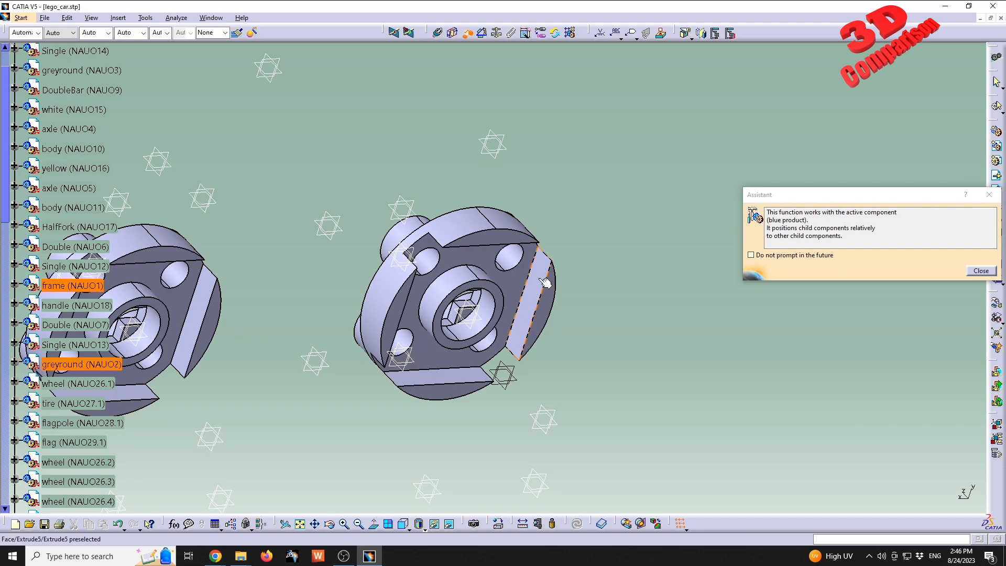
{"action": "middle_click_drag", "start_coordinate": [573, 245], "coordinate": [390, 310]}
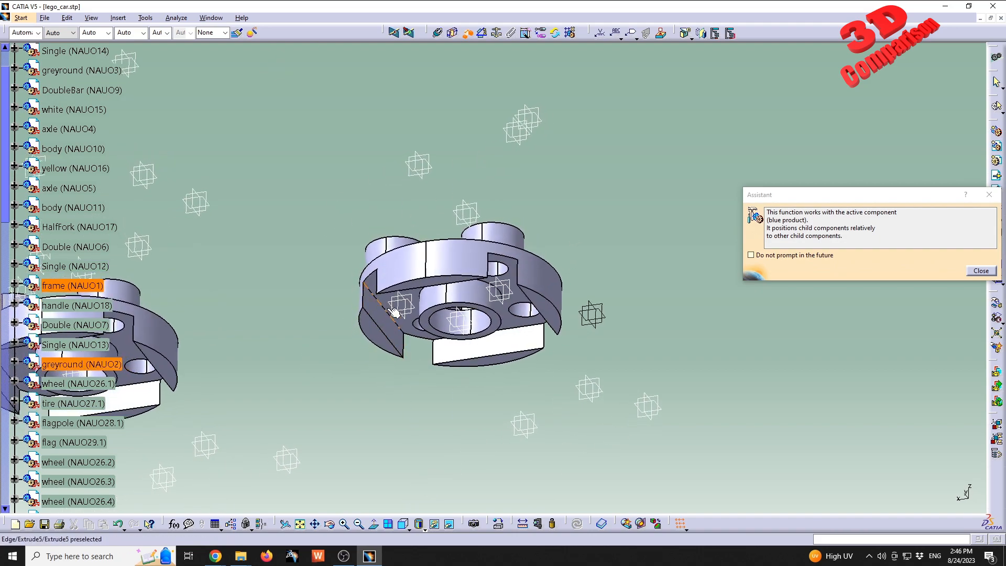
{"action": "left_click", "coordinate": [381, 315]}
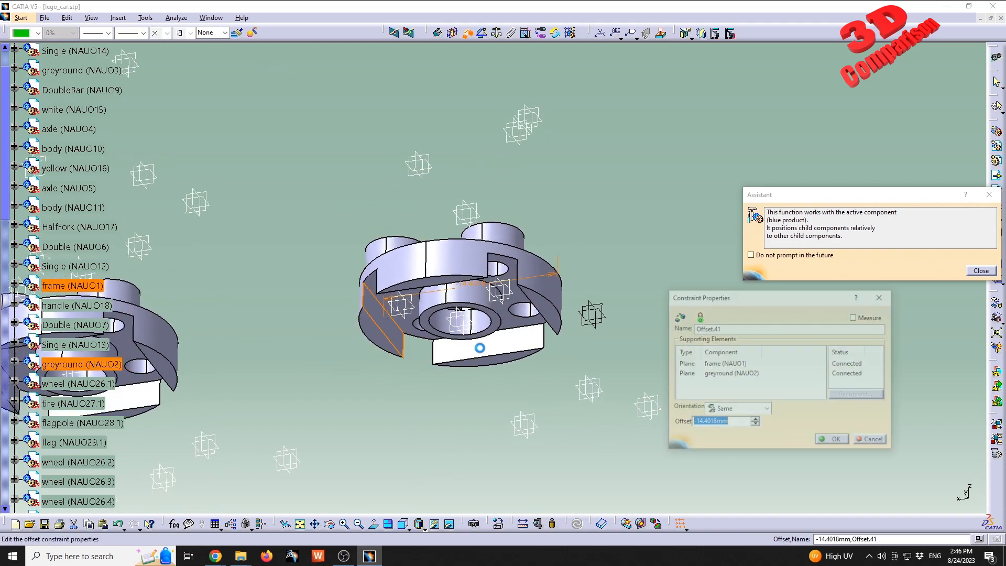
{"action": "right_click", "coordinate": [547, 302]}
{"action": "left_click", "coordinate": [576, 333]}
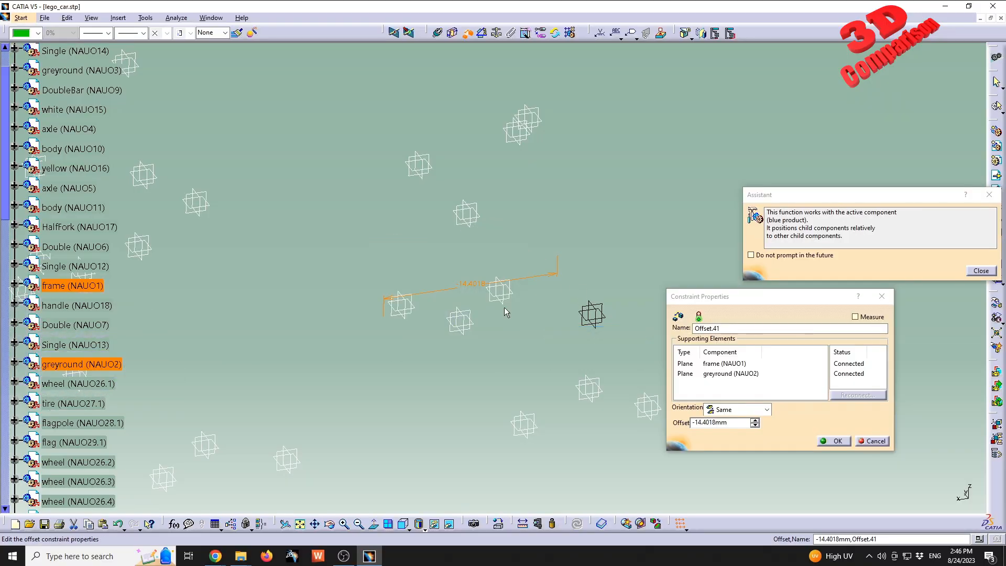
{"action": "left_click", "coordinate": [456, 525]}
{"action": "middle_click_drag", "start_coordinate": [517, 231], "coordinate": [432, 285]}
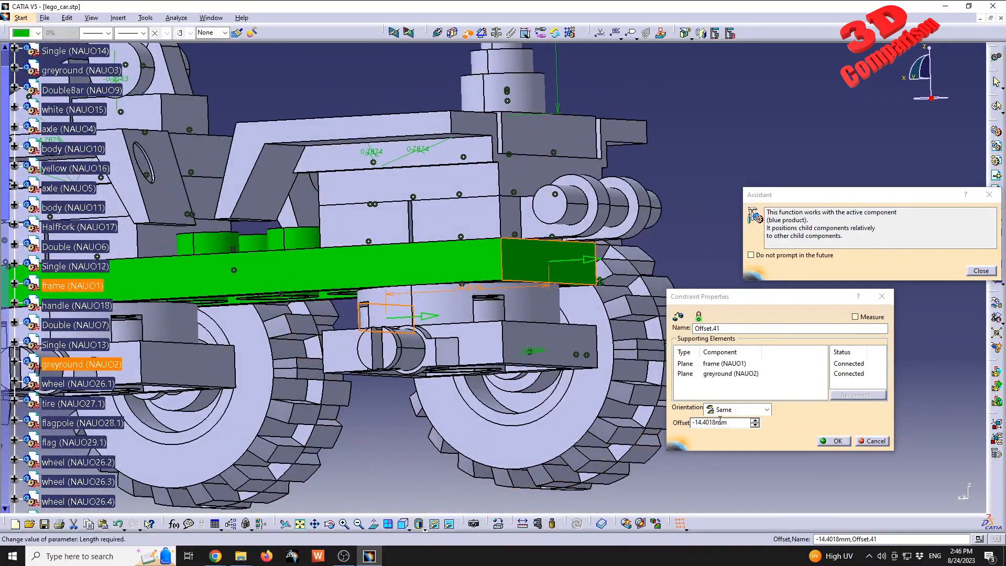
{"action": "left_click", "coordinate": [835, 441]}
- Hide the greyround (NAUO2) once more for constraining it to the frame's long side
{"action": "middle_click_drag", "start_coordinate": [445, 272], "coordinate": [502, 307]}
{"action": "right_click", "coordinate": [502, 306]}
{"action": "left_click", "coordinate": [525, 339]}
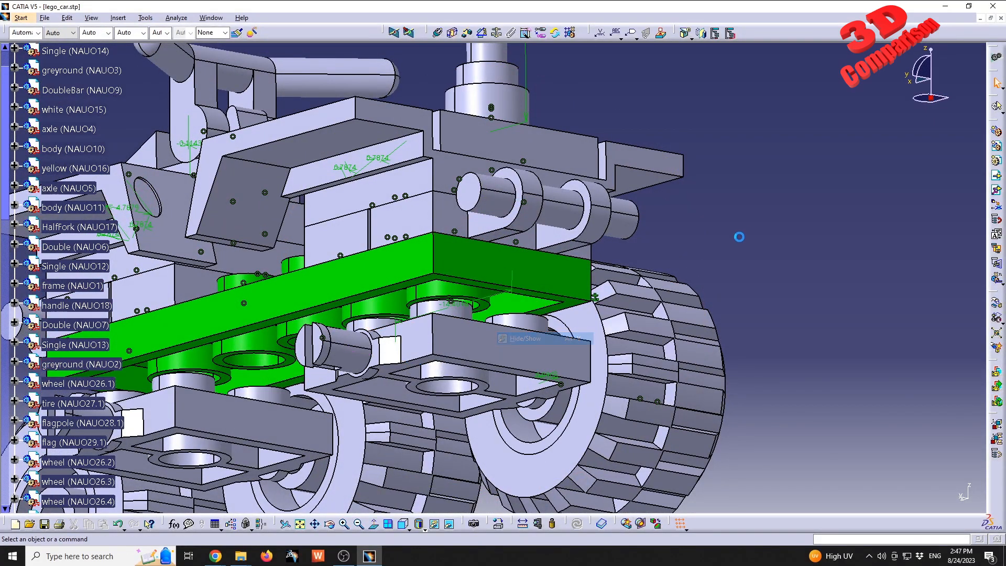
- Add a -1.444948 mm offset constraint between the frame (NAUO1) long side face and the greyround (NAUO2), Opposite orientation, and show the greyround
{"action": "middle_click_drag", "start_coordinate": [701, 293], "coordinate": [324, 313]}
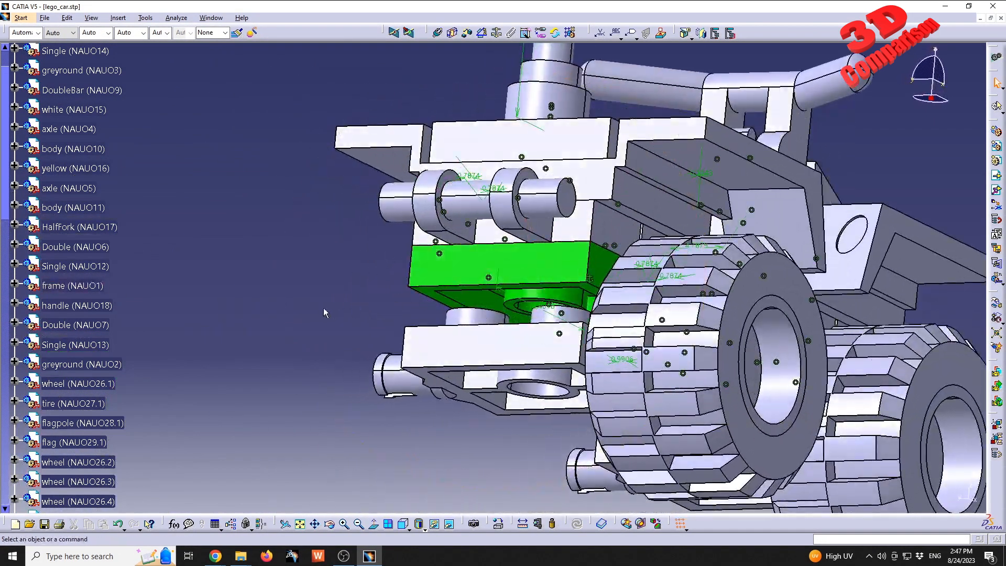
{"action": "left_click", "coordinate": [467, 34]}
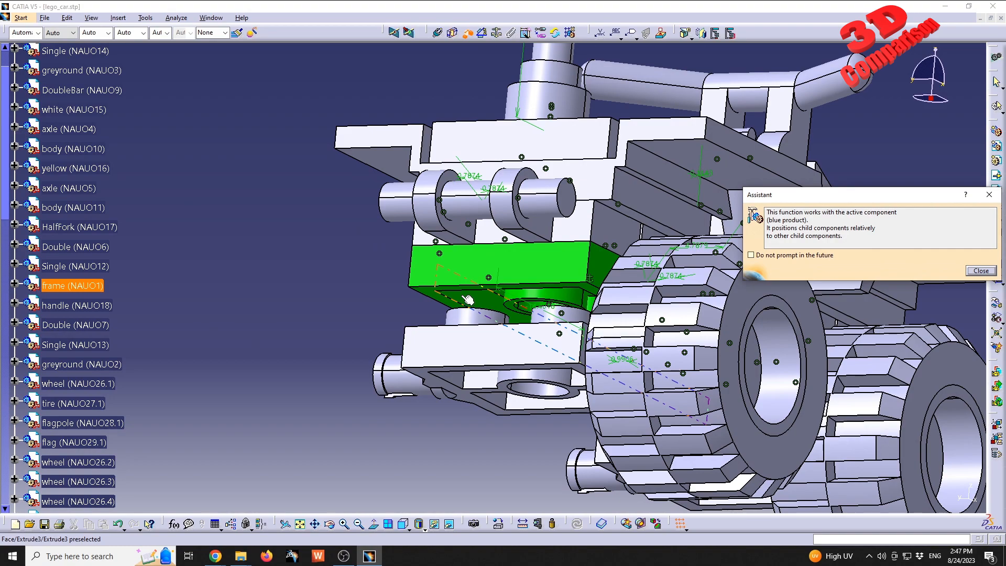
{"action": "scroll", "coordinate": [433, 271], "scroll_direction": "up", "scroll_amount": 1}
{"action": "middle_click_drag", "start_coordinate": [433, 271], "coordinate": [591, 285]}
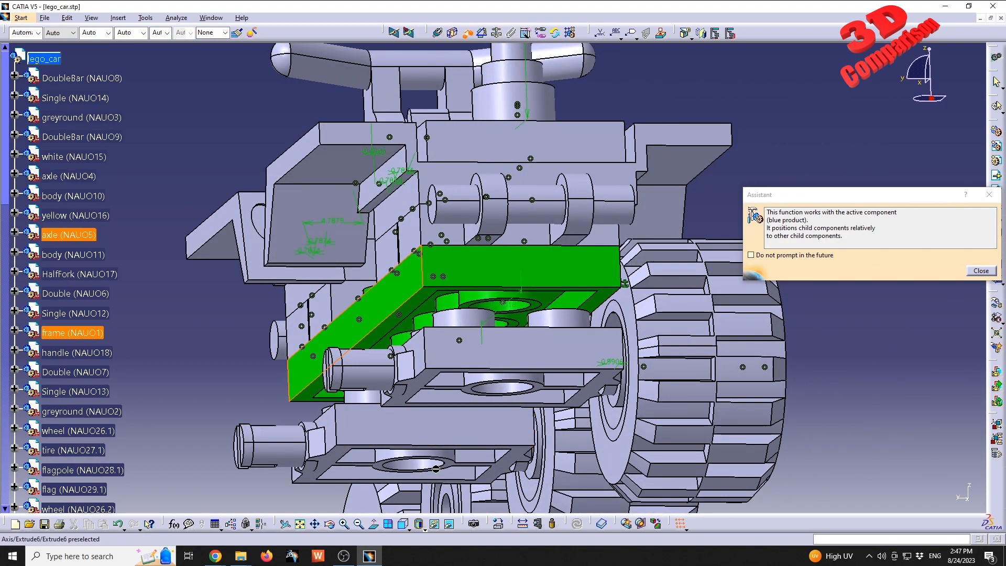
{"action": "left_click", "coordinate": [450, 524]}
{"action": "left_click", "coordinate": [478, 337]}
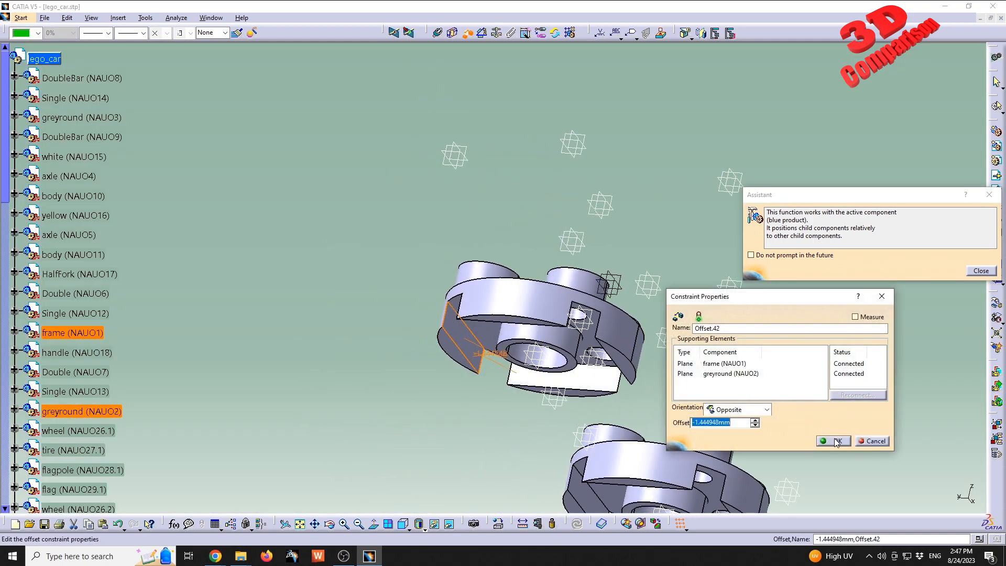
{"action": "right_click", "coordinate": [535, 309]}
{"action": "left_click", "coordinate": [584, 346]}
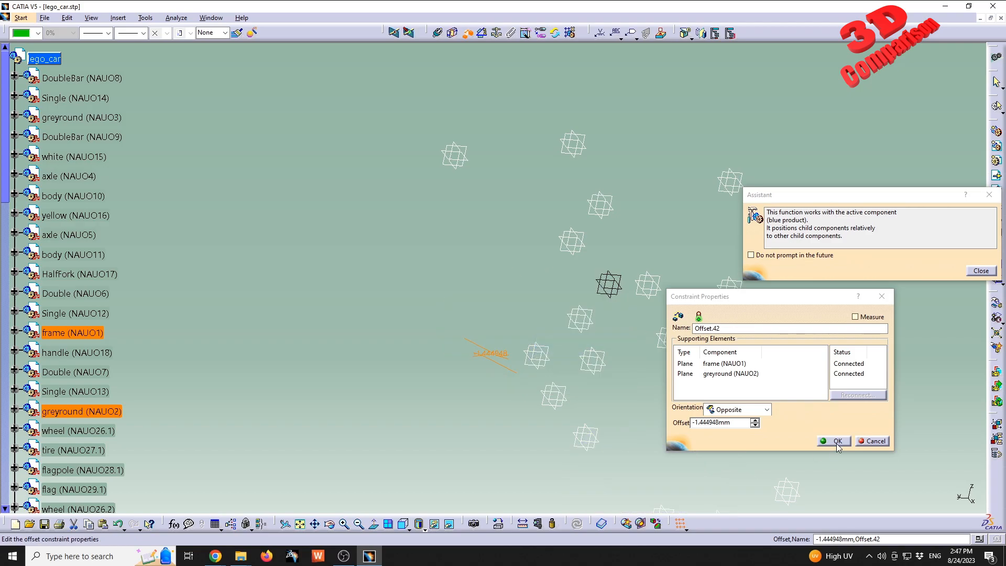
{"action": "left_click", "coordinate": [450, 524]}
{"action": "left_click", "coordinate": [351, 287]}
{"action": "middle_click_drag", "start_coordinate": [356, 289], "coordinate": [753, 369]}
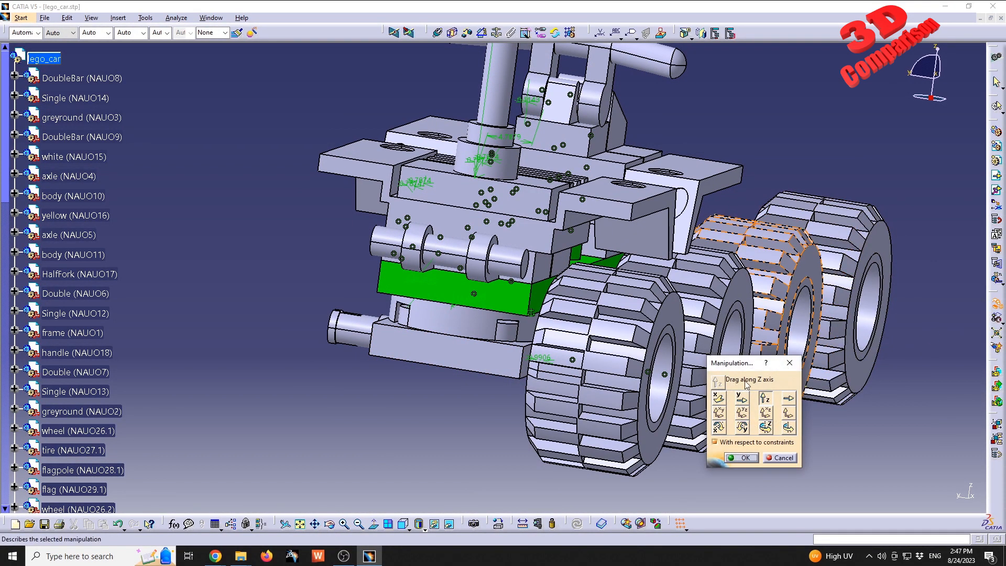
- Test the remaining freedom of the front axle (NAUO4) about the Y, X and Z axes with respect to constraints
{"action": "left_click", "coordinate": [743, 429]}
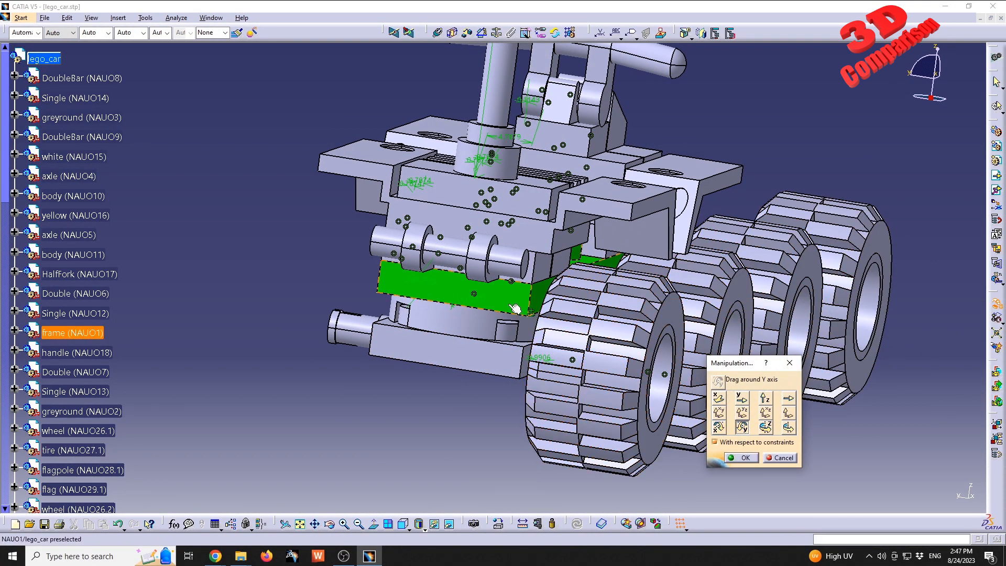
{"action": "left_click", "coordinate": [719, 428]}
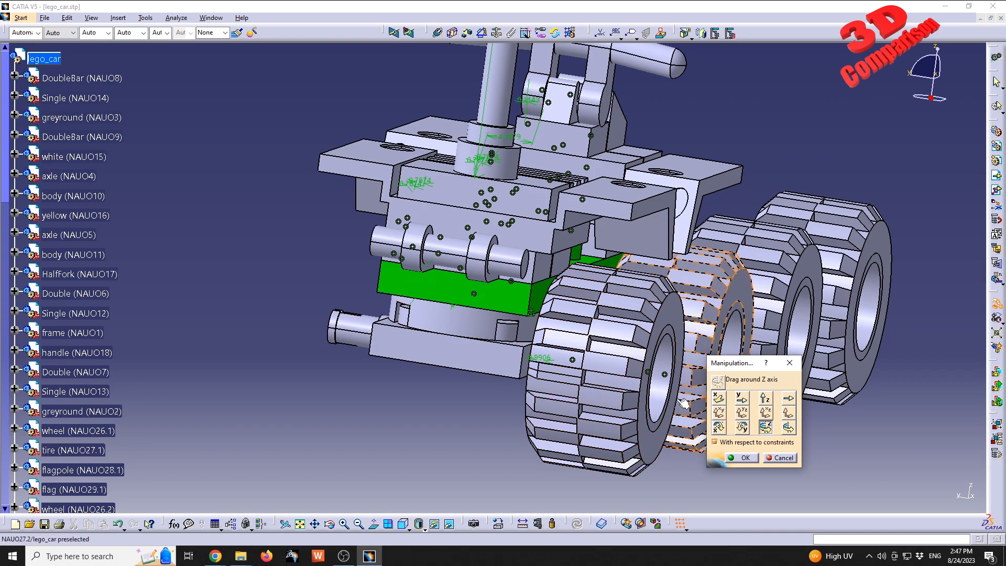
{"action": "left_click", "coordinate": [747, 429]}
{"action": "left_click_drag", "start_coordinate": [483, 359], "coordinate": [517, 347]}
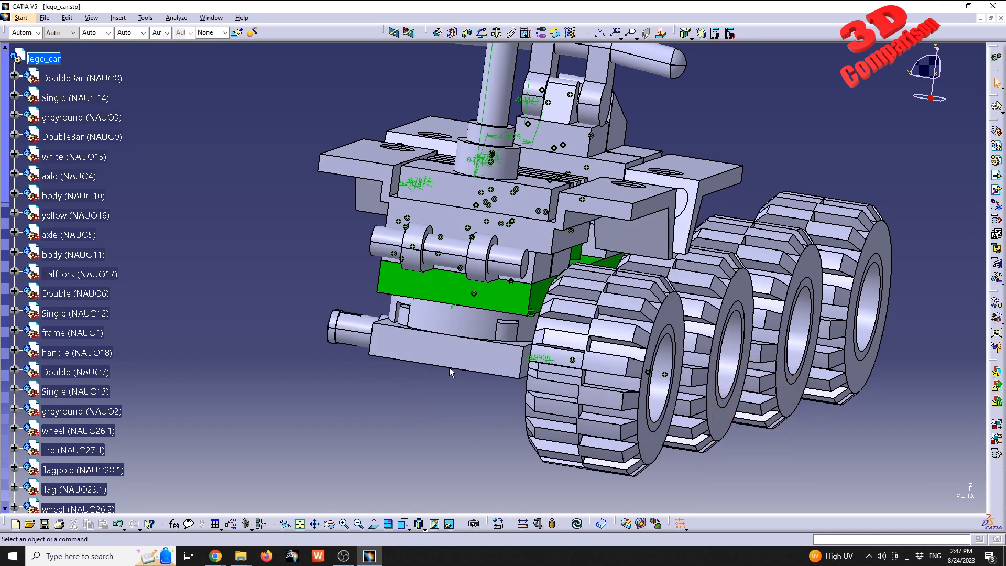
- Hide the greyround (NAUO2) above the front axle to expose the axle's faces
{"action": "middle_click_drag", "start_coordinate": [379, 399], "coordinate": [493, 392]}
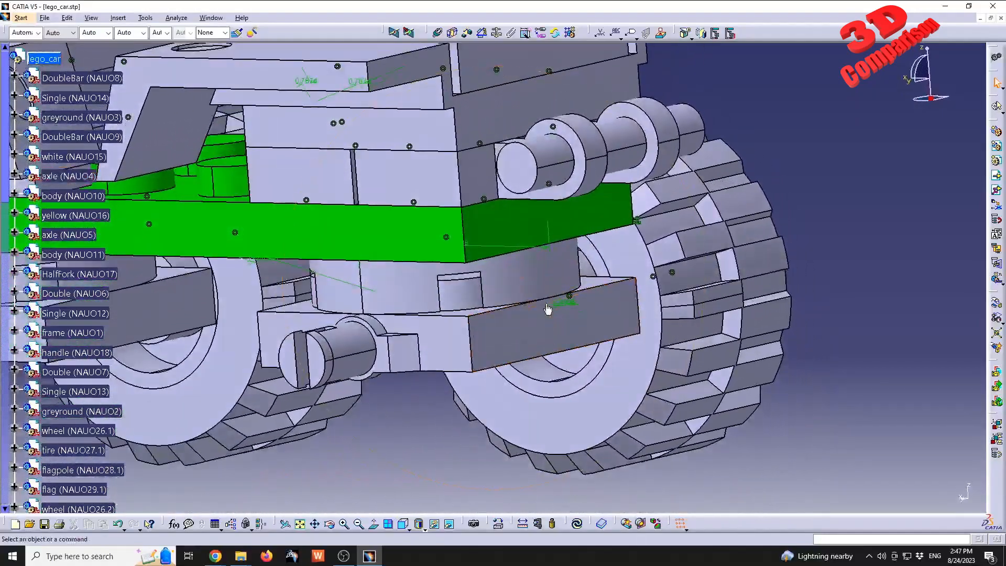
{"action": "right_click", "coordinate": [522, 263]}
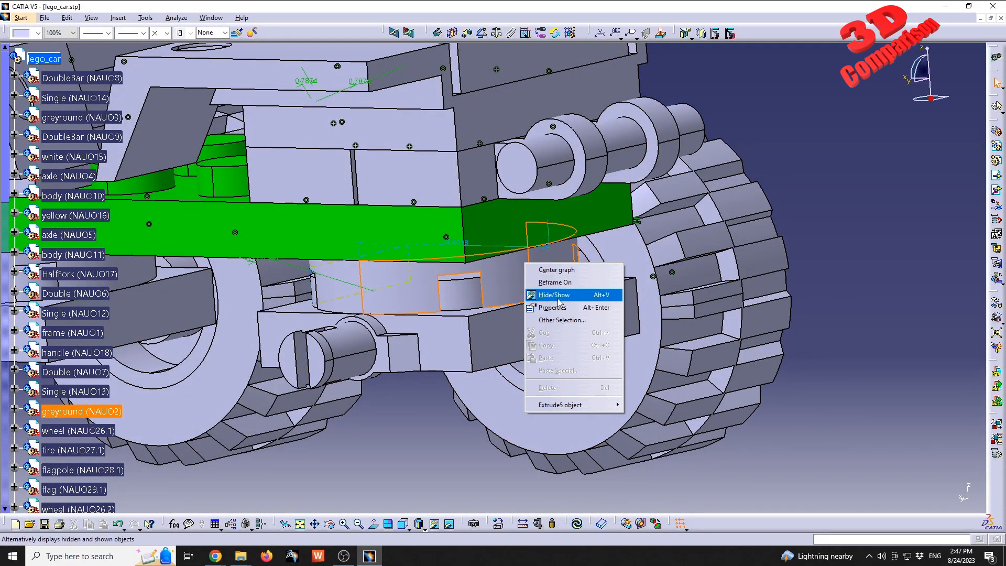
{"action": "left_click", "coordinate": [550, 292]}
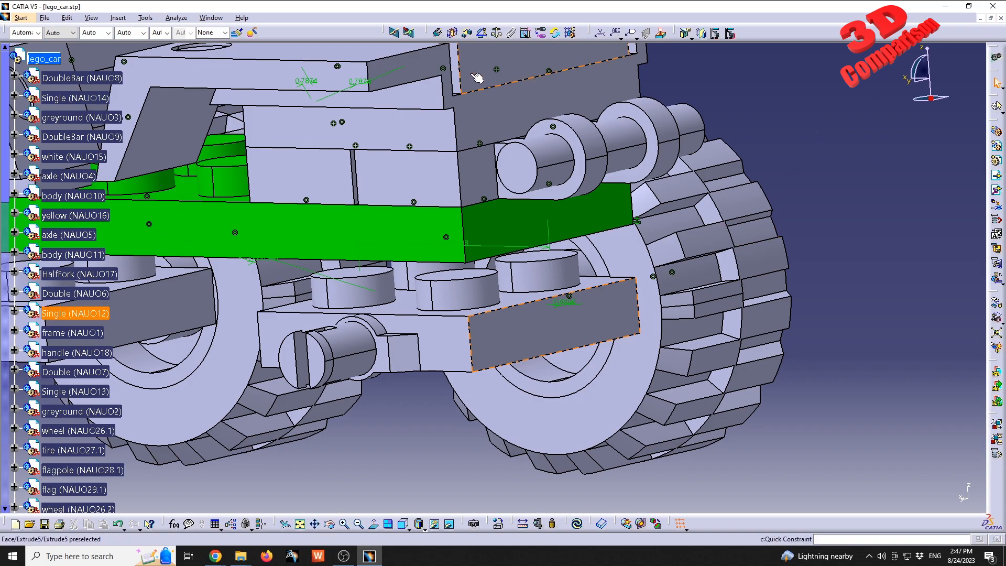
- Add a -14.2875 mm offset constraint between the axle (NAUO4) front face and a straight greyround (NAUO2) face, Same orientation, and show the greyround
{"action": "left_click", "coordinate": [464, 34]}
{"action": "left_click", "coordinate": [516, 334]}
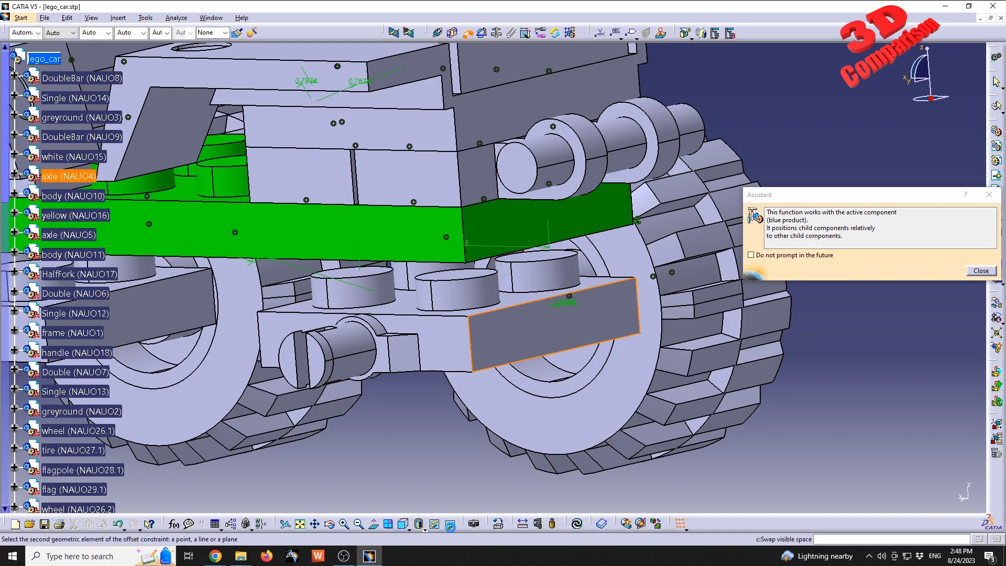
{"action": "left_click", "coordinate": [451, 524]}
{"action": "middle_click_drag", "start_coordinate": [499, 326], "coordinate": [471, 211]}
{"action": "left_click", "coordinate": [386, 388]}
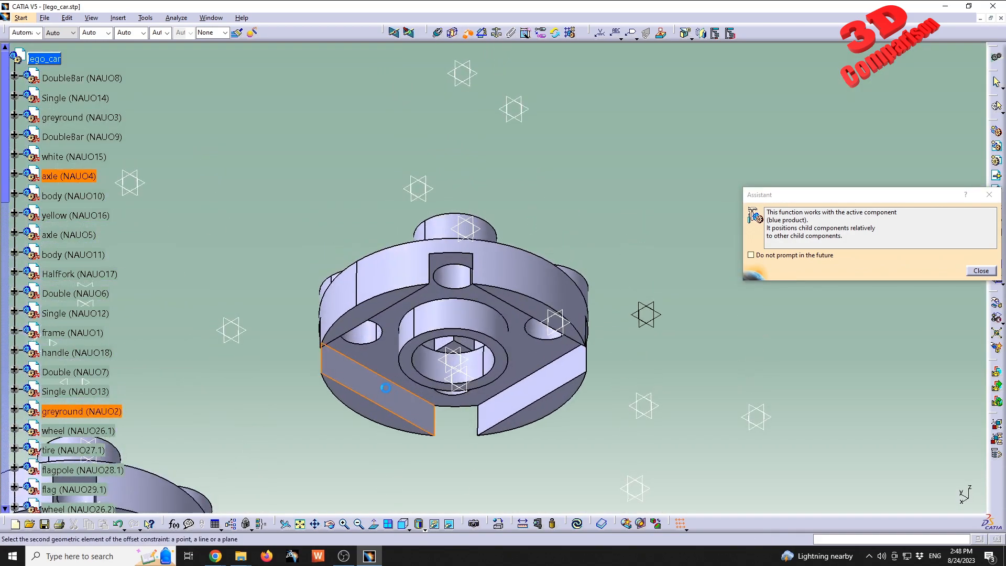
{"action": "right_click", "coordinate": [506, 279]}
{"action": "left_click", "coordinate": [557, 317]}
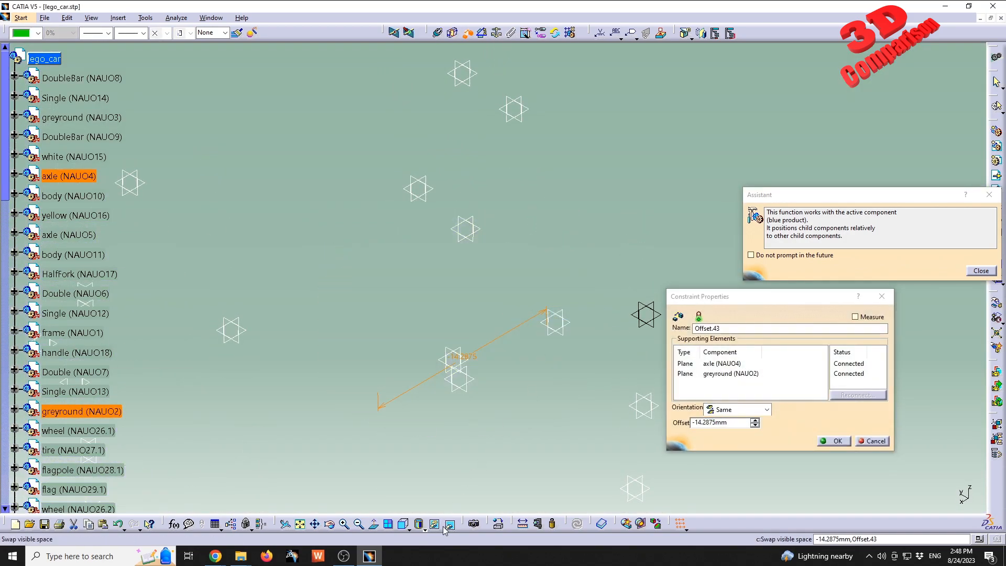
{"action": "left_click", "coordinate": [446, 528]}
{"action": "middle_click_drag", "start_coordinate": [489, 255], "coordinate": [556, 477]}
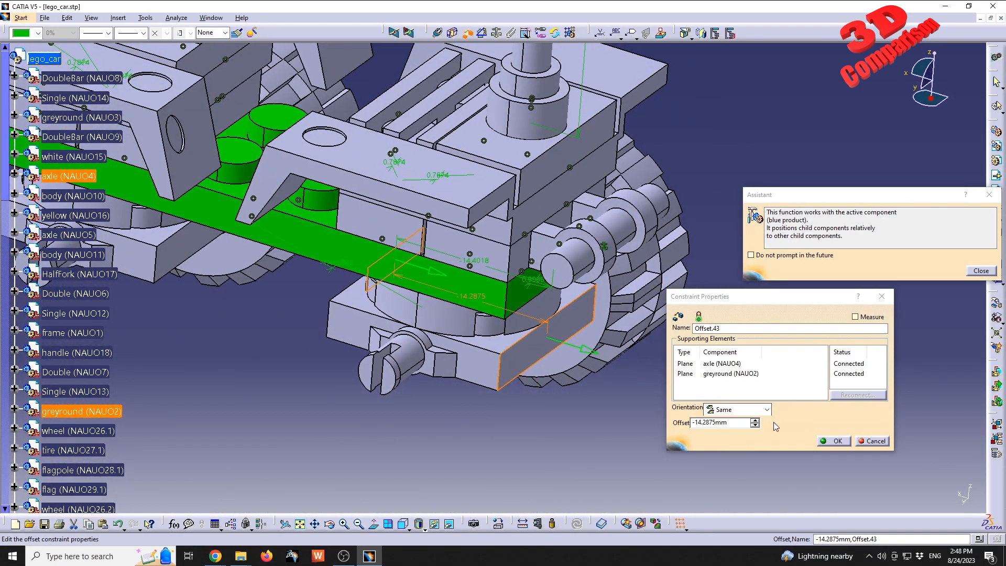
{"action": "left_click", "coordinate": [838, 443]}
{"action": "left_click", "coordinate": [611, 449]}
- Add a -14.284648 mm offset constraint between the axle (NAUO4) side face beside its pin and the greyround (NAUO2), Same orientation, restoring the greyround's visibility
{"action": "middle_click_drag", "start_coordinate": [549, 388], "coordinate": [459, 475]}
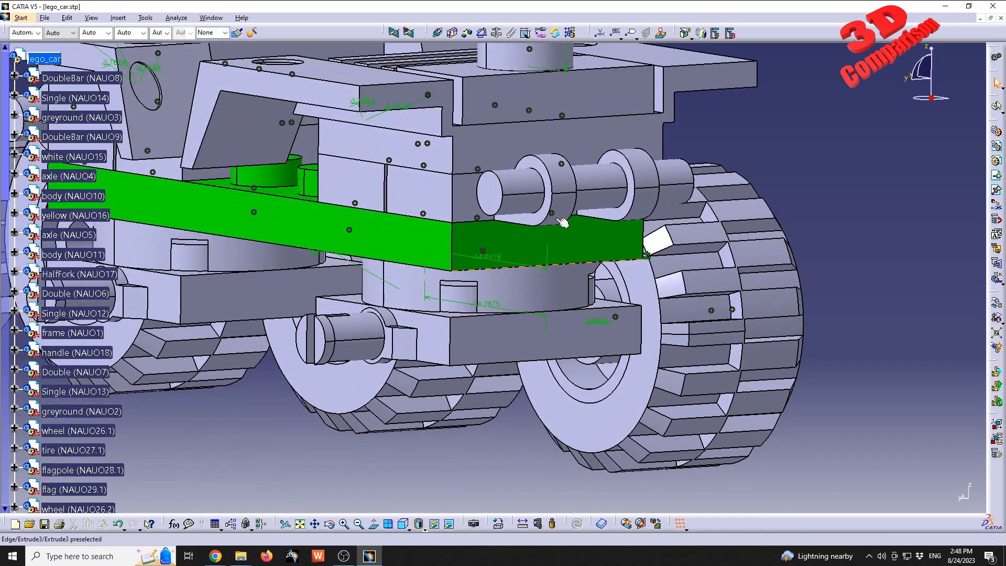
{"action": "left_click", "coordinate": [468, 33]}
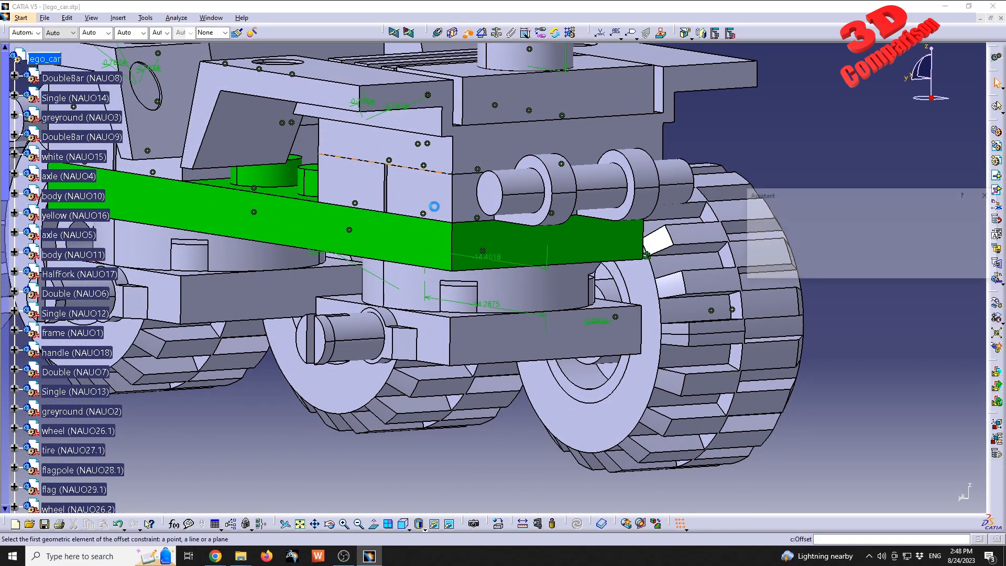
{"action": "left_click", "coordinate": [437, 336]}
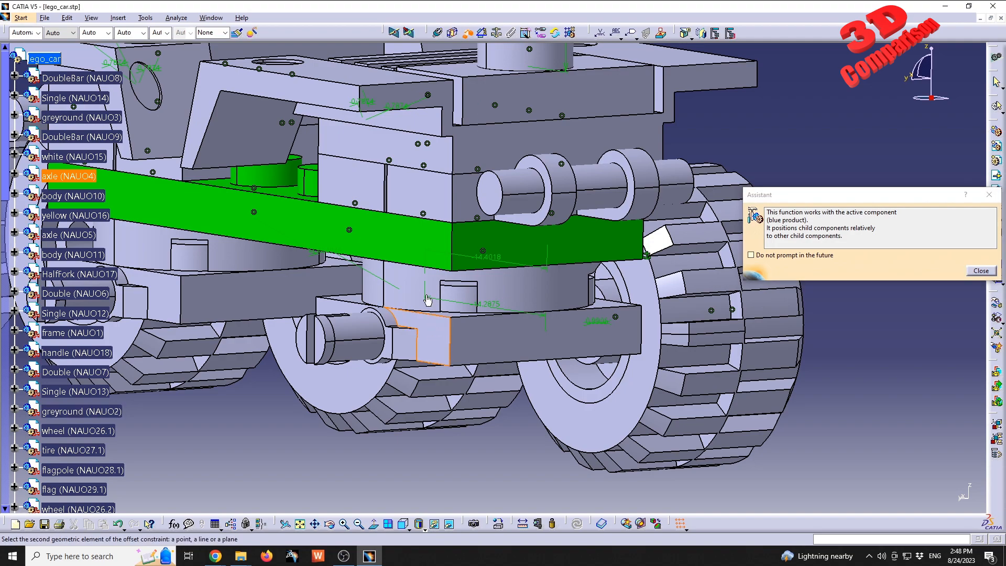
{"action": "right_click", "coordinate": [410, 285]}
{"action": "left_click", "coordinate": [436, 317]}
{"action": "middle_click_drag", "start_coordinate": [442, 339], "coordinate": [429, 341]}
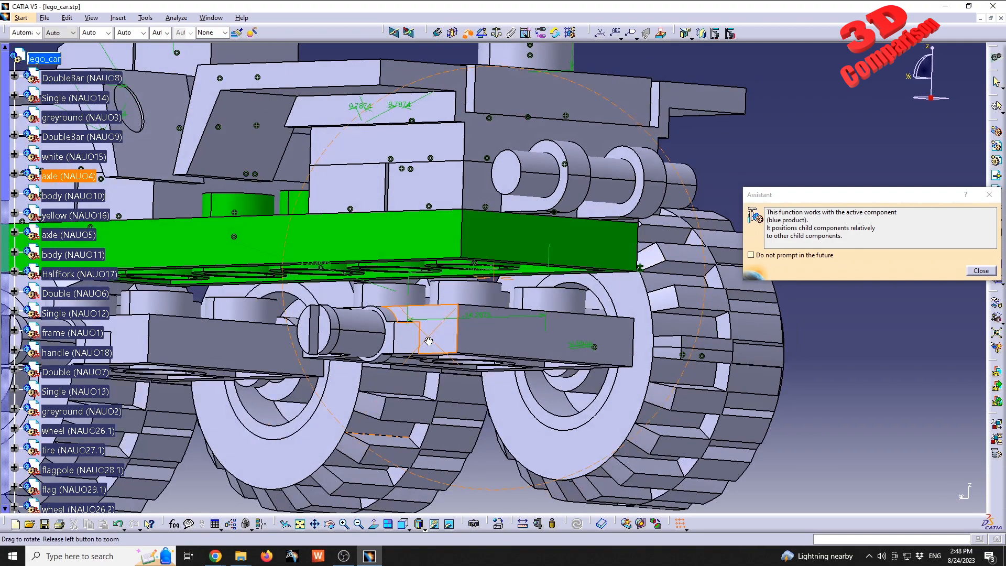
{"action": "left_click", "coordinate": [450, 525]}
{"action": "middle_click_drag", "start_coordinate": [517, 390], "coordinate": [544, 314]}
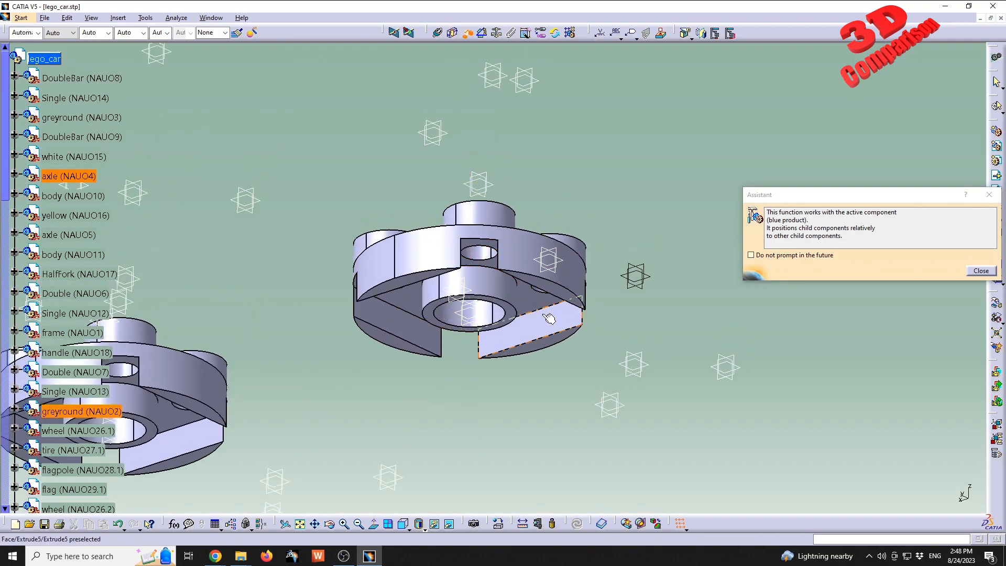
{"action": "left_click", "coordinate": [560, 343]}
{"action": "right_click", "coordinate": [518, 267]}
{"action": "left_click", "coordinate": [542, 284]}
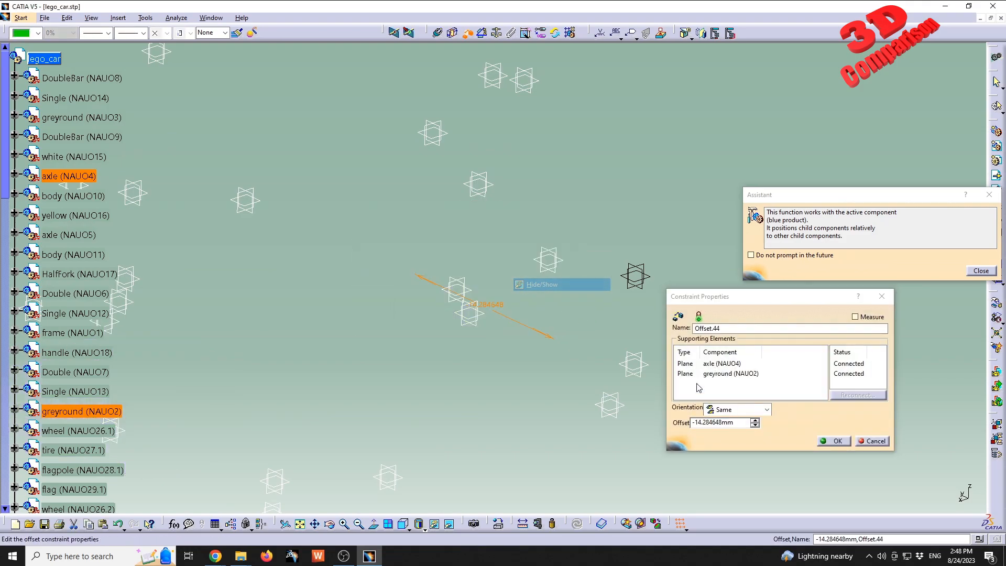
{"action": "left_click", "coordinate": [450, 524]}
{"action": "middle_click_drag", "start_coordinate": [485, 252], "coordinate": [443, 346]}
{"action": "left_click", "coordinate": [834, 441]}
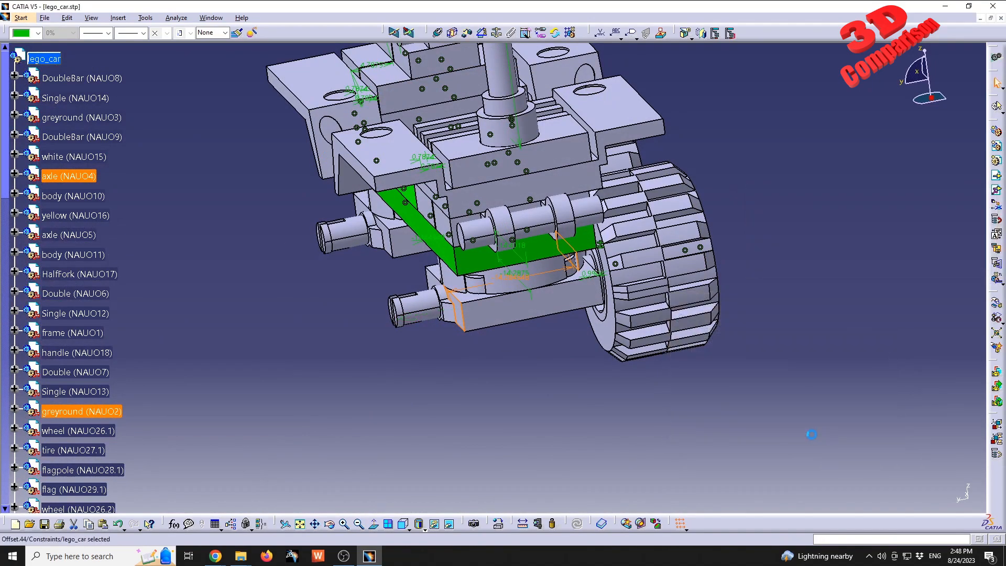
- Test how the front axle and wheel assembly moves about the X axis with respect to constraints
{"action": "middle_click_drag", "start_coordinate": [728, 269], "coordinate": [728, 298]}
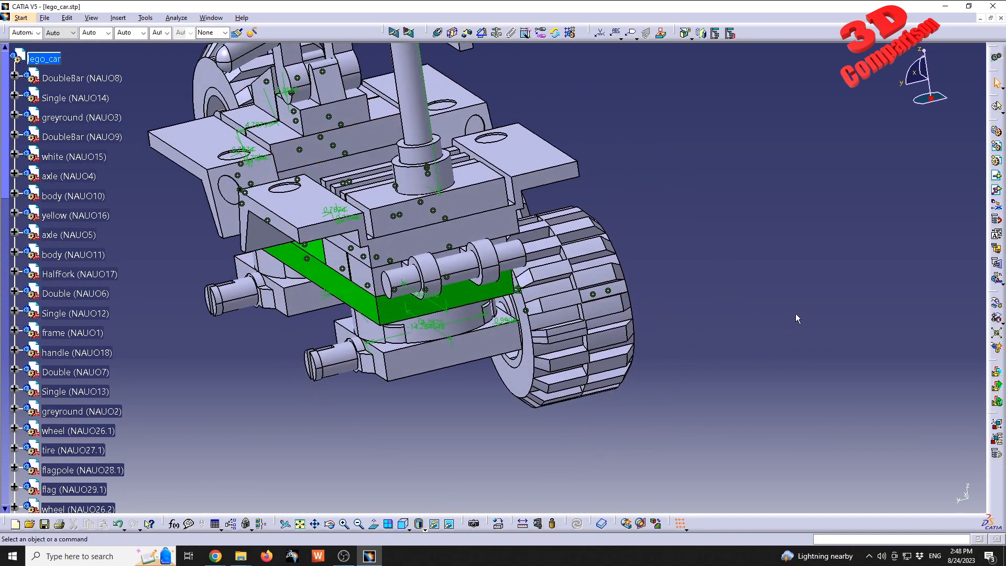
{"action": "left_click", "coordinate": [997, 305]}
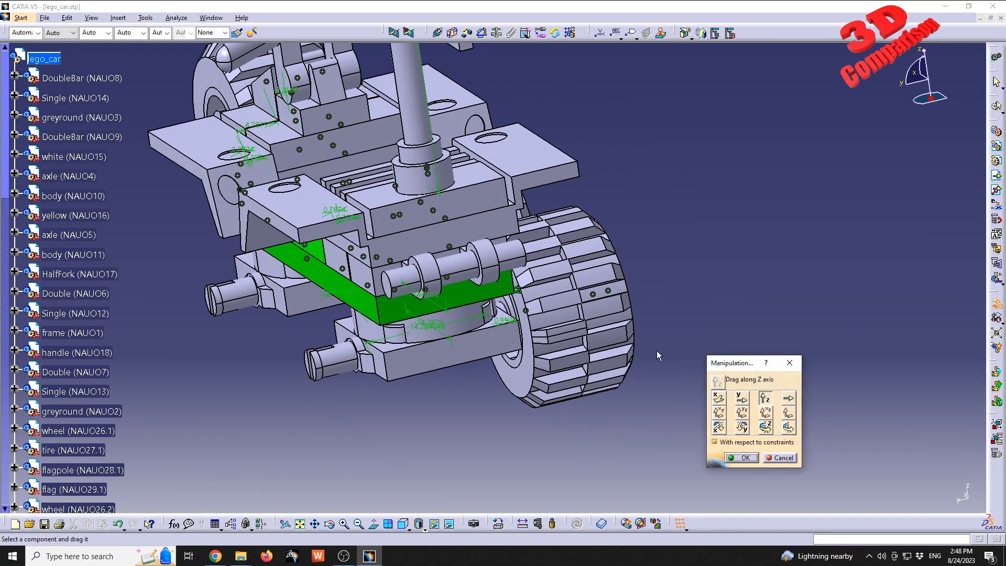
{"action": "left_click_drag", "start_coordinate": [498, 323], "coordinate": [551, 277]}
{"action": "middle_click_drag", "start_coordinate": [633, 211], "coordinate": [420, 183]}
{"action": "left_click_drag", "start_coordinate": [572, 256], "coordinate": [615, 228]}
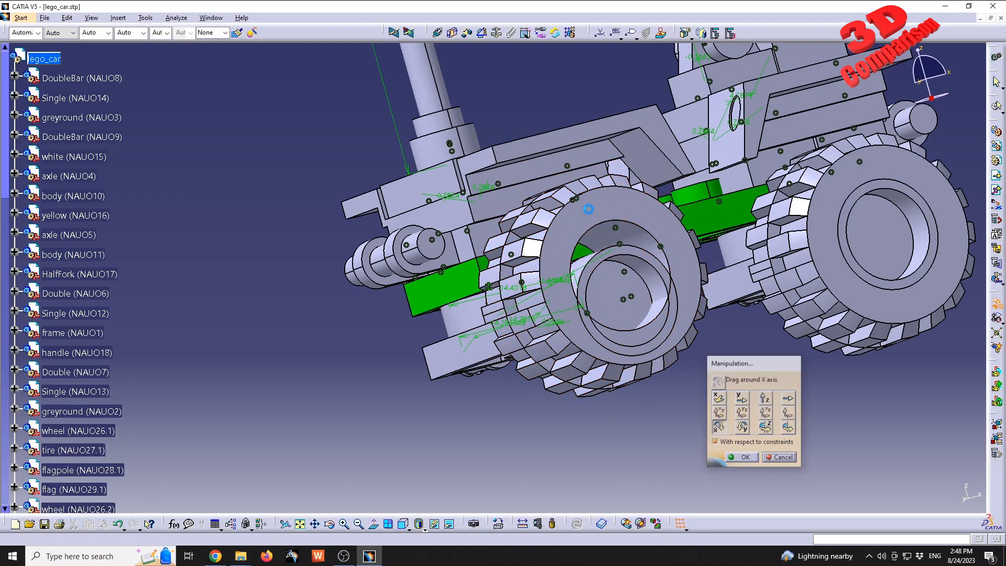
- Add a coincidence constraint between the wheel (NAUO26.1) and the tire (NAUO27.1), hiding the tire during selection and showing it again
{"action": "right_click", "coordinate": [593, 238]}
{"action": "left_click", "coordinate": [623, 270]}
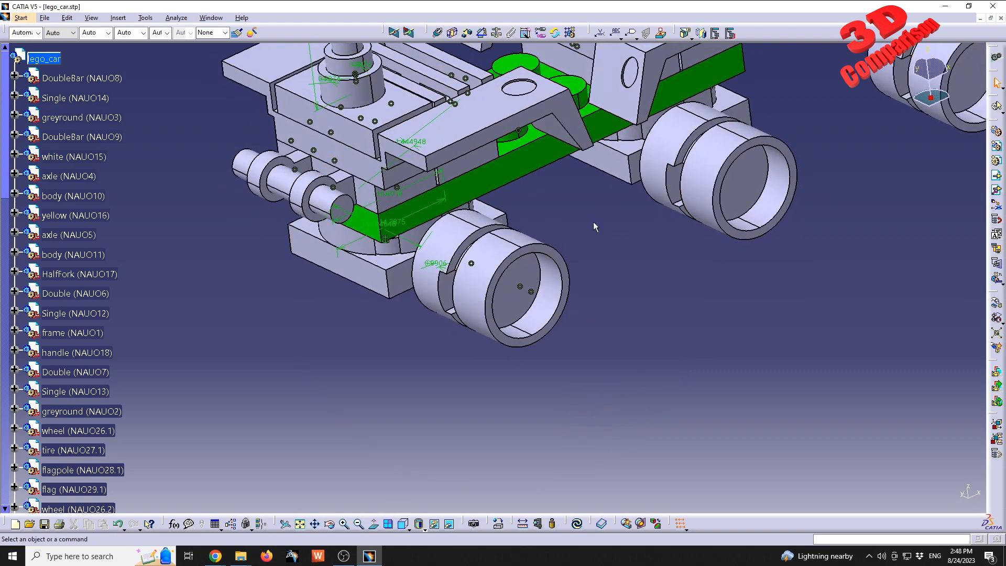
{"action": "left_click", "coordinate": [438, 35]}
{"action": "left_click", "coordinate": [502, 253]}
{"action": "left_click", "coordinate": [449, 524]}
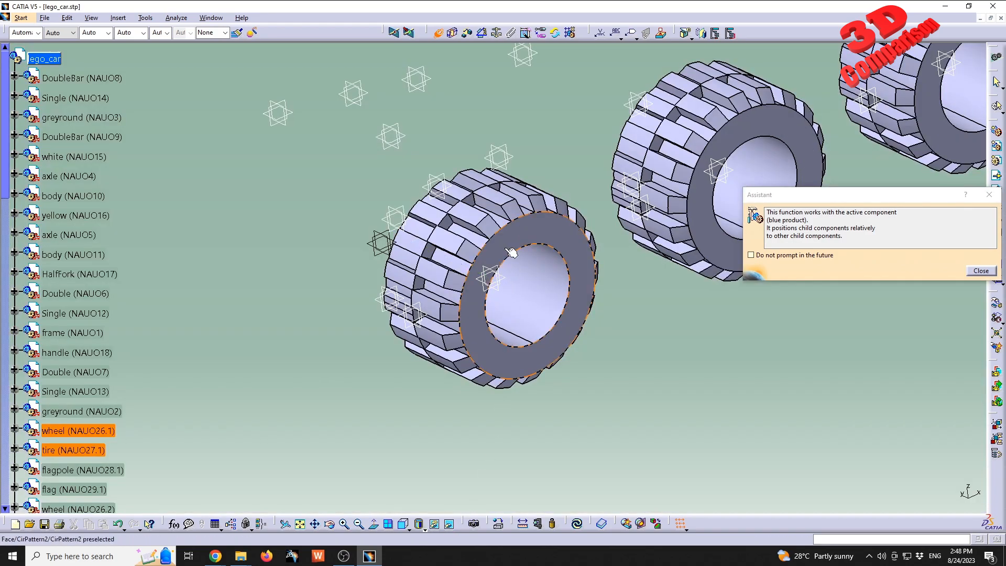
{"action": "left_click", "coordinate": [524, 278]}
{"action": "right_click", "coordinate": [540, 244]}
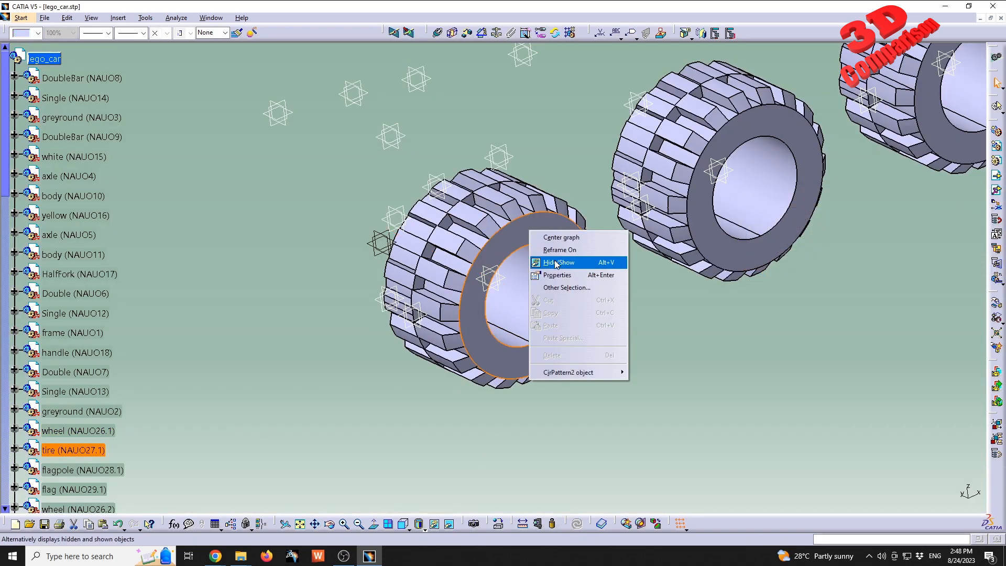
{"action": "left_click", "coordinate": [535, 260]}
{"action": "left_click", "coordinate": [449, 523]}
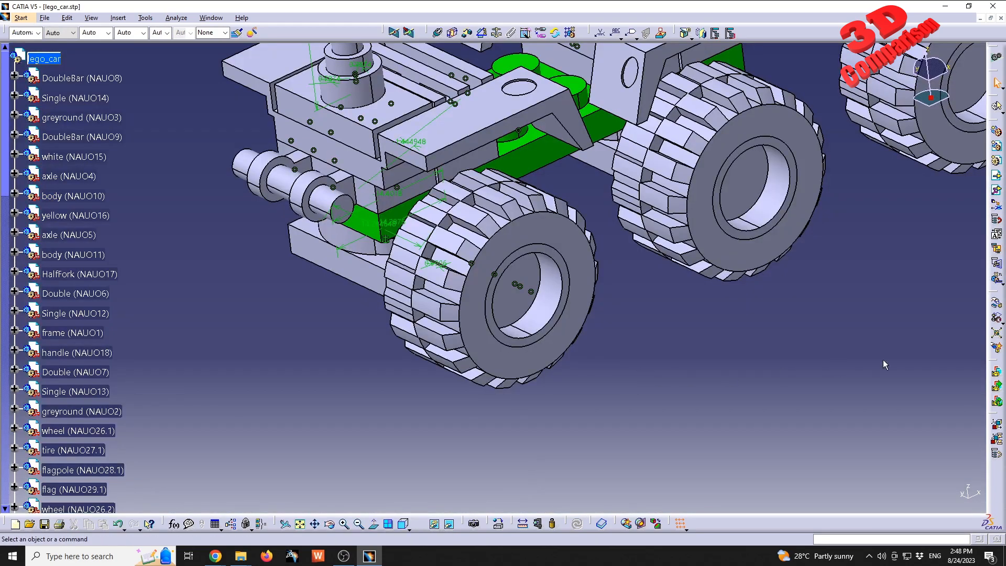
- Test the constrained movement of the front tire and axle (NAUO4) about the X axis, and discard the manipulation
{"action": "left_click", "coordinate": [997, 304]}
{"action": "left_click", "coordinate": [719, 427]}
{"action": "left_click_drag", "start_coordinate": [451, 370], "coordinate": [498, 243]}
{"action": "middle_click_drag", "start_coordinate": [330, 294], "coordinate": [474, 411]}
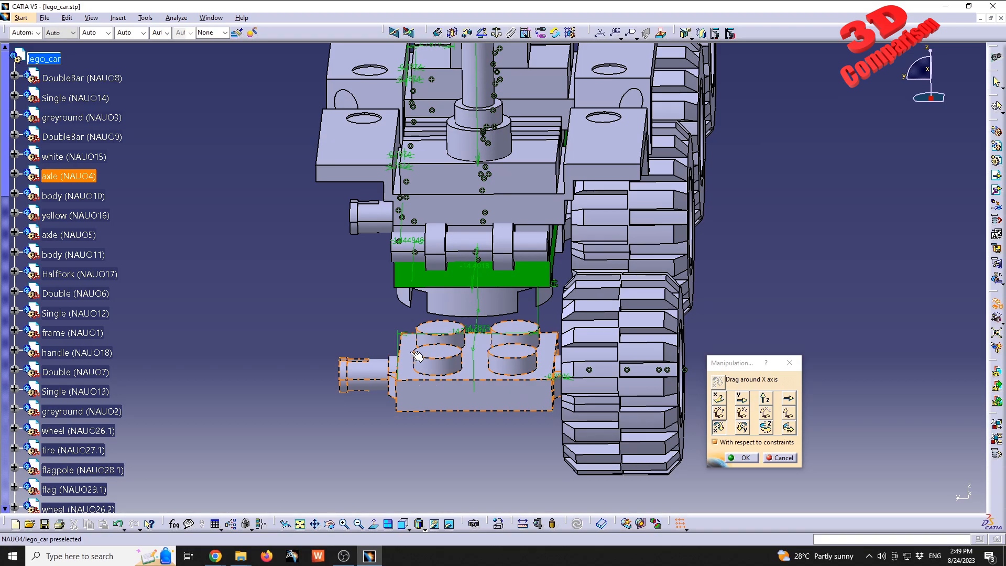
{"action": "middle_click_drag", "start_coordinate": [462, 367], "coordinate": [512, 273]}
{"action": "left_click", "coordinate": [784, 458]}
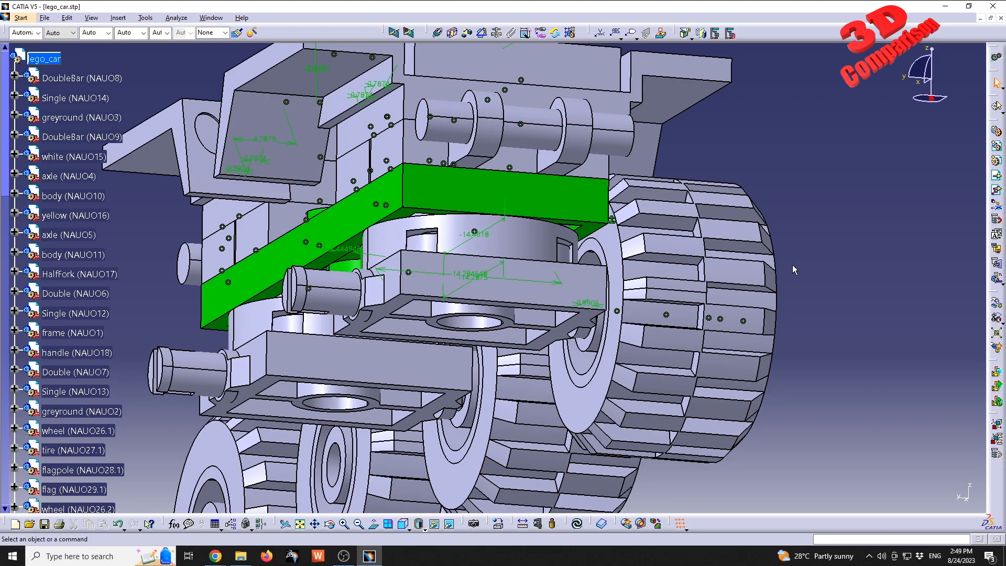
- Hide the greyround (NAUO2) to uncover the top face of the axle (NAUO4)
{"action": "middle_click_drag", "start_coordinate": [511, 254], "coordinate": [539, 304]}
{"action": "right_click", "coordinate": [530, 267]}
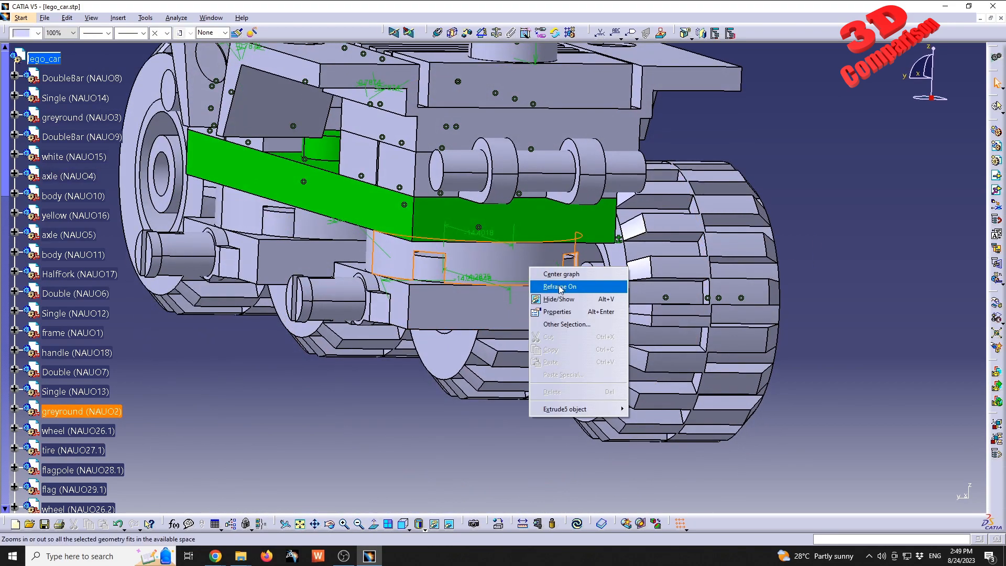
{"action": "left_click", "coordinate": [560, 300]}
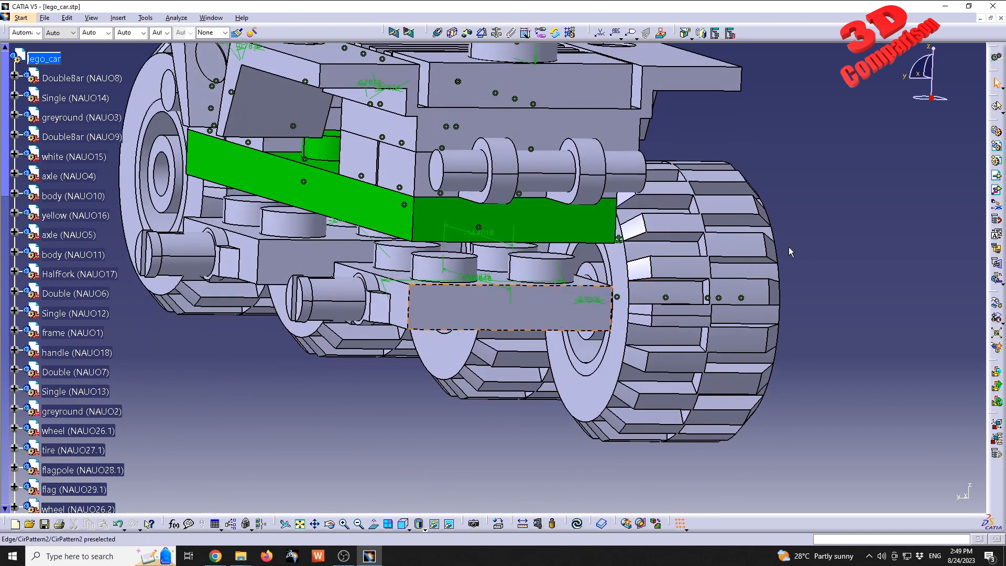
- Add a coincidence constraint between the axle (NAUO4) top face and the greyround (NAUO2) underside ring face, and show the greyround
{"action": "left_click", "coordinate": [437, 35]}
{"action": "middle_click_drag", "start_coordinate": [583, 281], "coordinate": [633, 294]}
{"action": "left_click", "coordinate": [642, 293]}
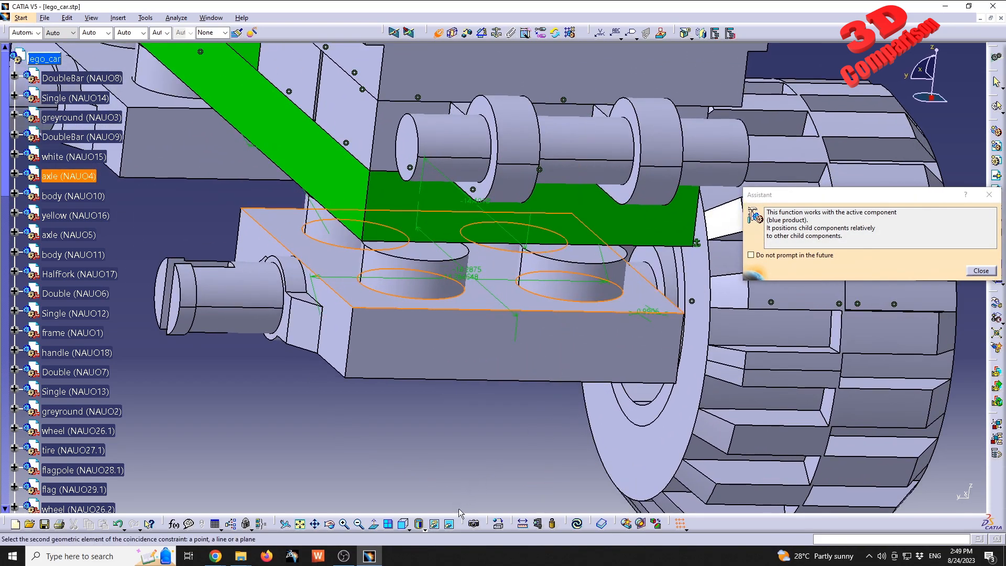
{"action": "left_click", "coordinate": [449, 524]}
{"action": "middle_click_drag", "start_coordinate": [517, 401], "coordinate": [458, 243]}
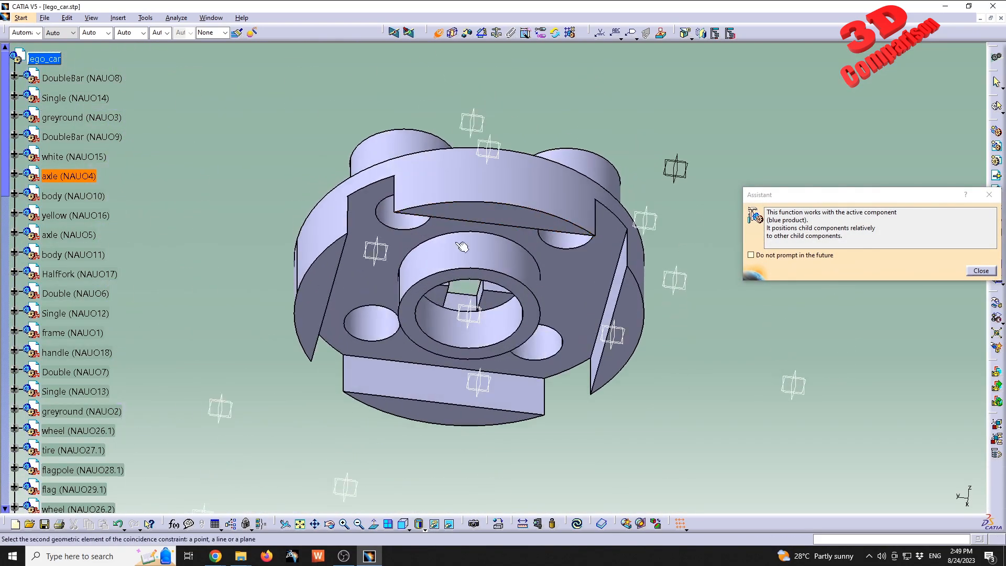
{"action": "left_click", "coordinate": [483, 276]}
{"action": "left_click", "coordinate": [838, 425]}
{"action": "right_click", "coordinate": [528, 210]}
{"action": "left_click", "coordinate": [556, 245]}
{"action": "left_click", "coordinate": [454, 525]}
{"action": "middle_click_drag", "start_coordinate": [514, 237], "coordinate": [419, 461]}
- Check that the front axle, wheel and tire respect their constraints by manipulating them about the Y, X and Z axes
{"action": "middle_click_drag", "start_coordinate": [581, 276], "coordinate": [488, 299]}
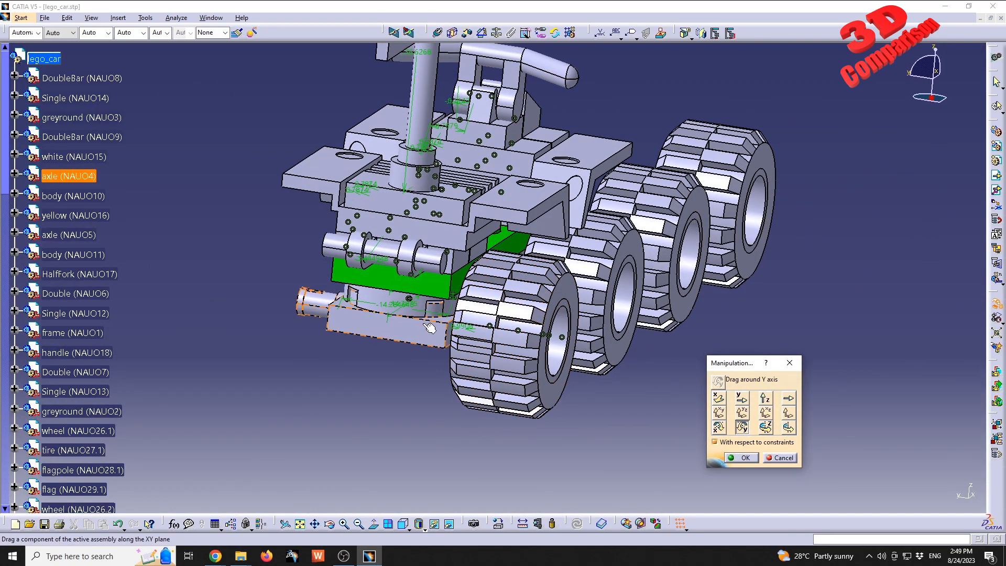
{"action": "mouse_move", "coordinate": [493, 362]}
{"action": "left_mouse_down"}
{"action": "mouse_move", "coordinate": [846, 187]}
{"action": "mouse_move", "coordinate": [497, 388]}
{"action": "mouse_move", "coordinate": [494, 350]}
{"action": "left_mouse_up"}
{"action": "middle_click_drag", "start_coordinate": [590, 262], "coordinate": [470, 306]}
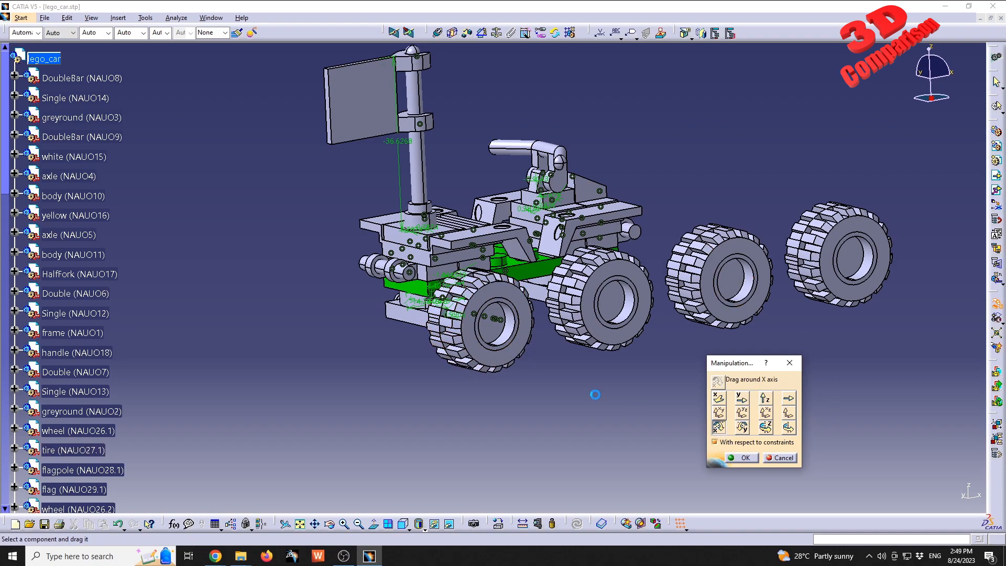
{"action": "left_click", "coordinate": [766, 427]}
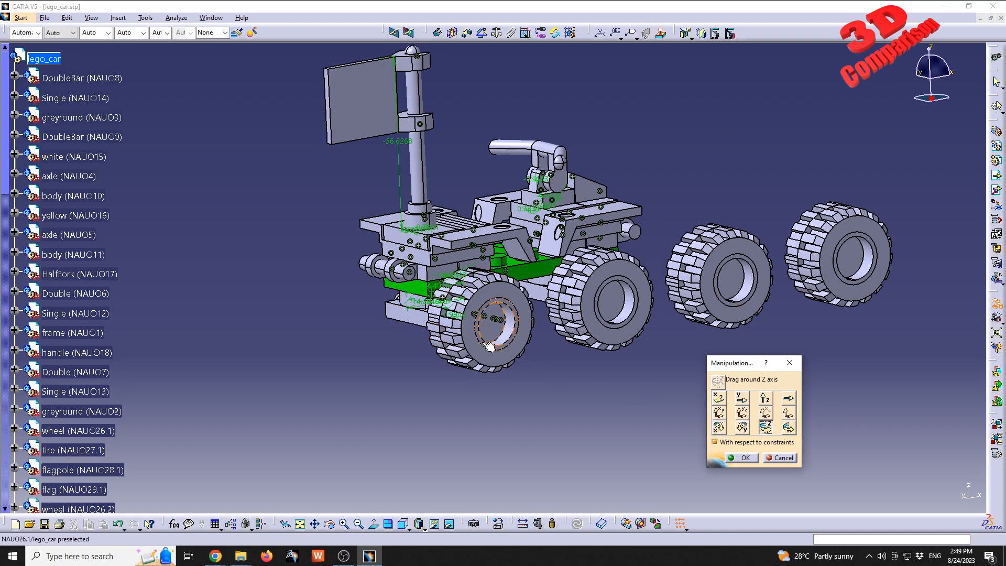
{"action": "left_click", "coordinate": [741, 458]}
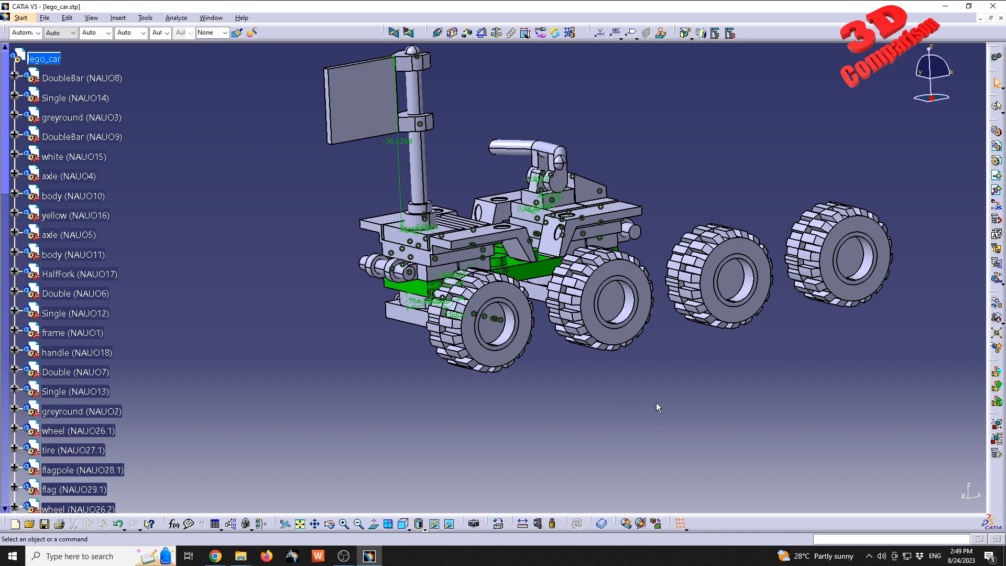
{"action": "middle_click_drag", "start_coordinate": [678, 366], "coordinate": [556, 371]}
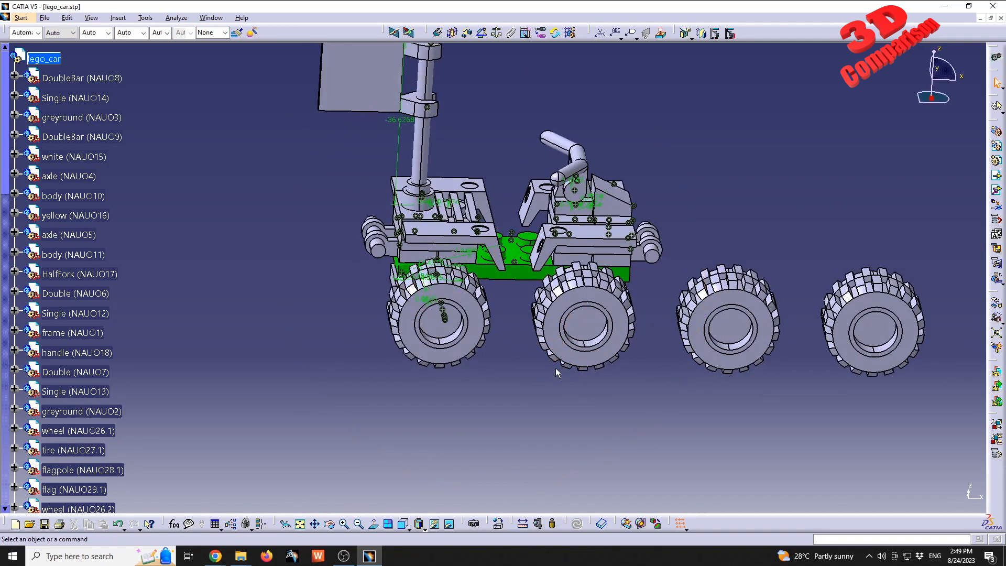
- Hide the wheels to uncover the second axle (NAUO5) inside its tire
{"action": "middle_click_drag", "start_coordinate": [730, 350], "coordinate": [608, 362]}
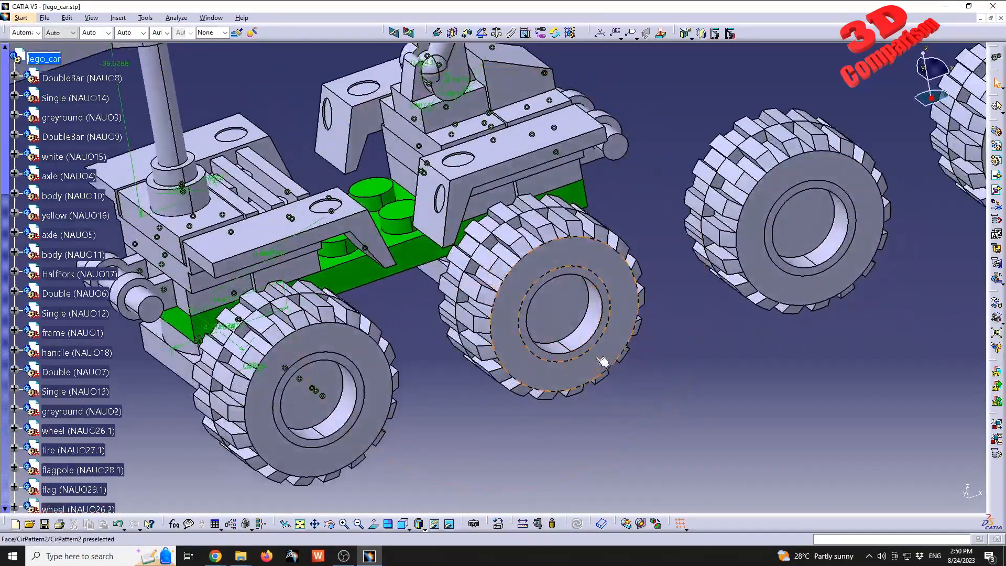
{"action": "right_click", "coordinate": [573, 298]}
{"action": "left_click", "coordinate": [604, 330]}
{"action": "middle_click_drag", "start_coordinate": [526, 401], "coordinate": [573, 339]}
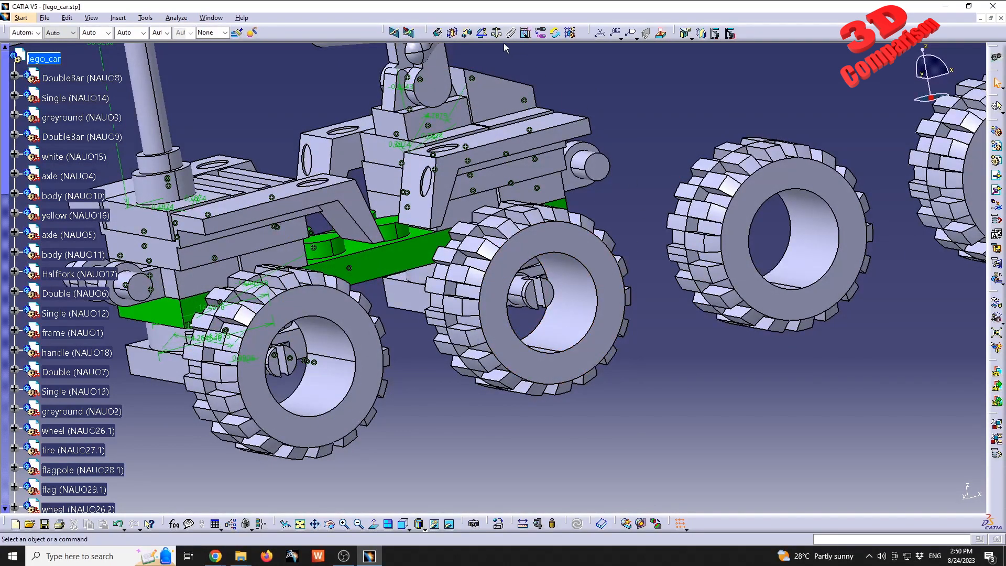
- Add a coincidence constraint between the shaft axis of the axle (NAUO5) and the axis of the hidden wheel (NAUO26.2)
{"action": "left_click", "coordinate": [436, 33]}
{"action": "middle_click_drag", "start_coordinate": [535, 362], "coordinate": [544, 300]}
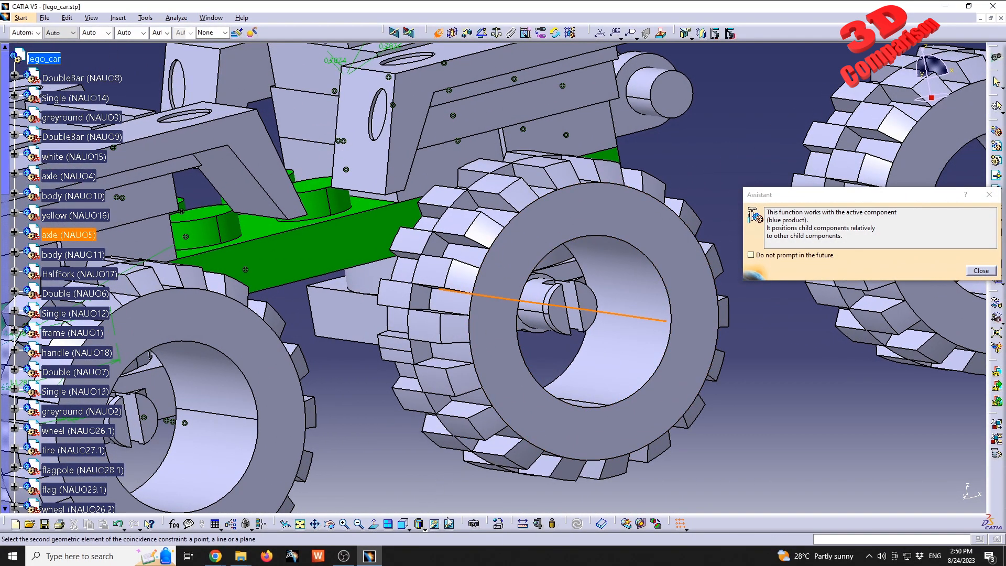
{"action": "left_click", "coordinate": [449, 523]}
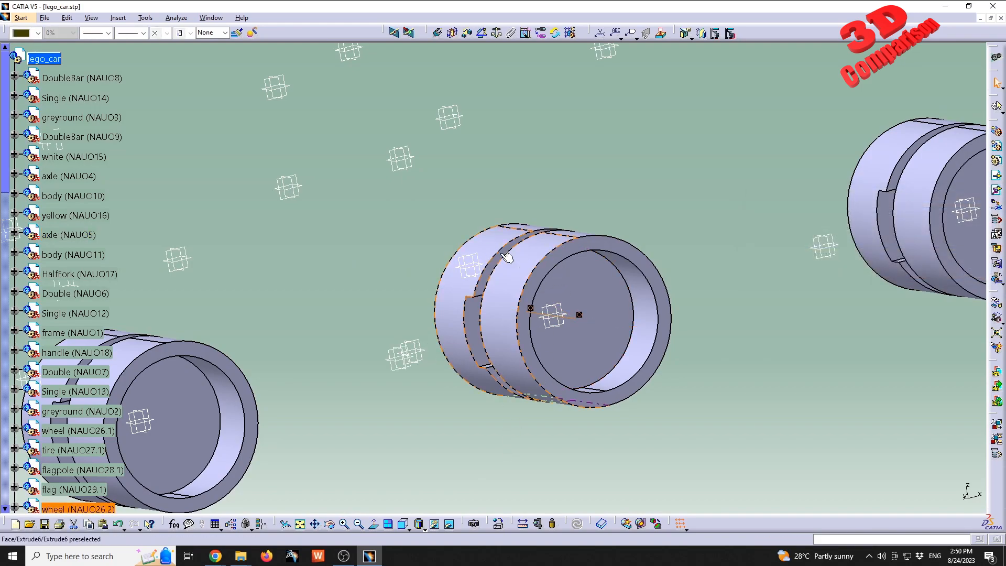
- Add an offset constraint between the ring face of the hidden wheel (NAUO26.2) and a flat face of the axle (NAUO5)
{"action": "middle_click_drag", "start_coordinate": [426, 242], "coordinate": [597, 259]}
{"action": "middle_click_drag", "start_coordinate": [382, 301], "coordinate": [523, 311]}
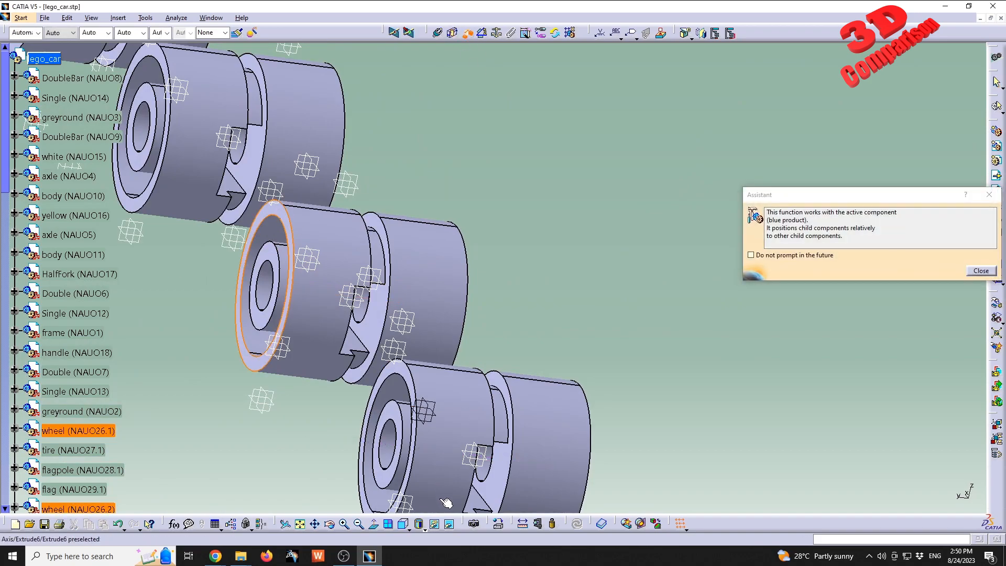
{"action": "left_click", "coordinate": [449, 523]}
{"action": "middle_click_drag", "start_coordinate": [531, 270], "coordinate": [563, 261]}
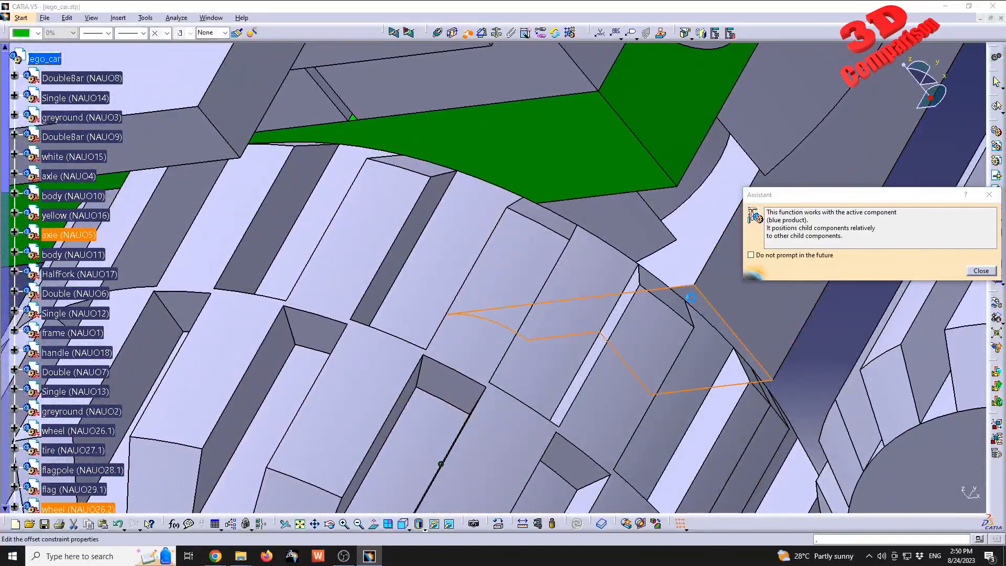
{"action": "double_click", "coordinate": [691, 298]}
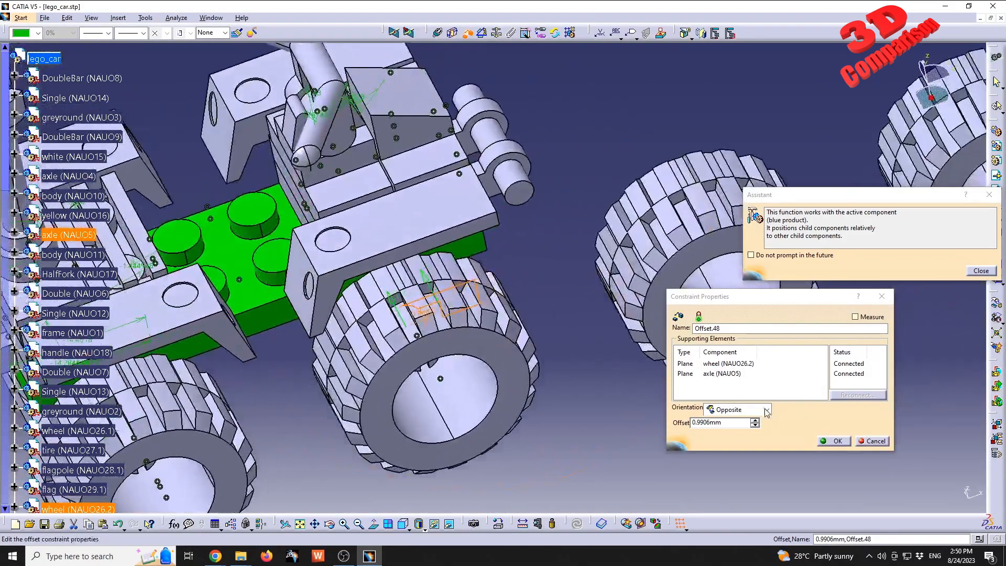
{"action": "left_click", "coordinate": [828, 446]}
- Add a coincidence constraint between the second tire's axis and the axis of the hidden wheel (NAUO26.2)
{"action": "middle_click_drag", "start_coordinate": [446, 374], "coordinate": [504, 259]}
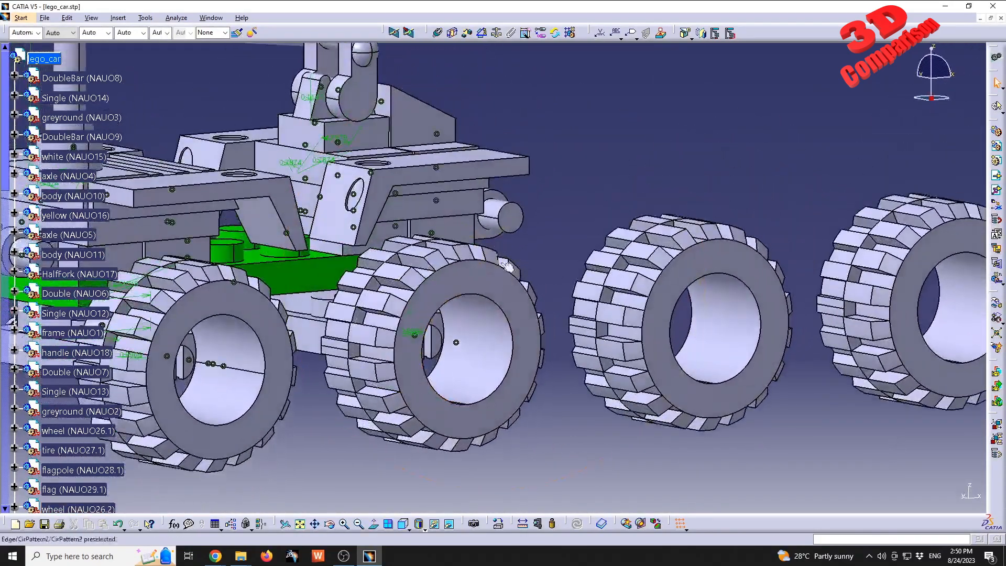
{"action": "middle_click_drag", "start_coordinate": [471, 321], "coordinate": [511, 344]}
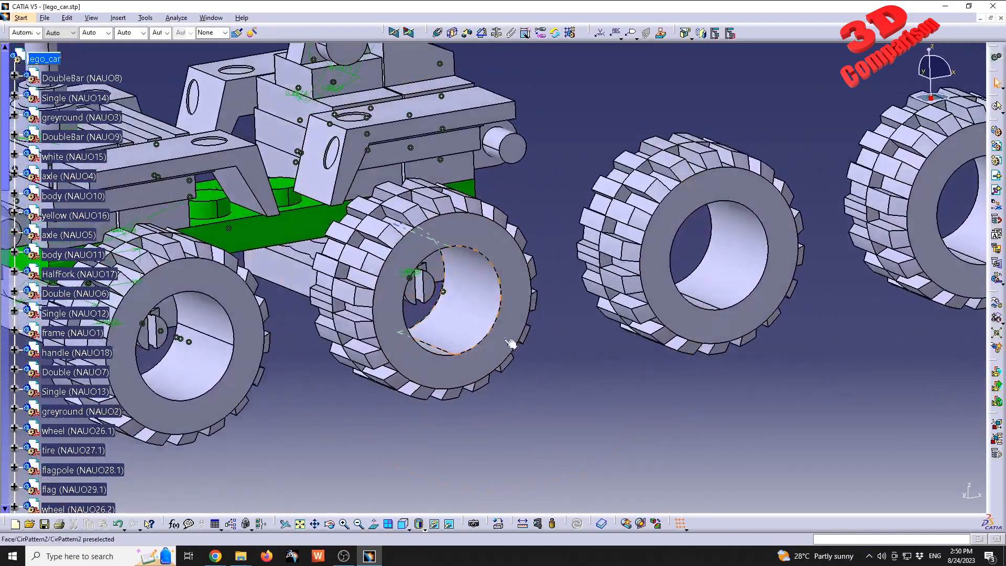
{"action": "left_click", "coordinate": [438, 34]}
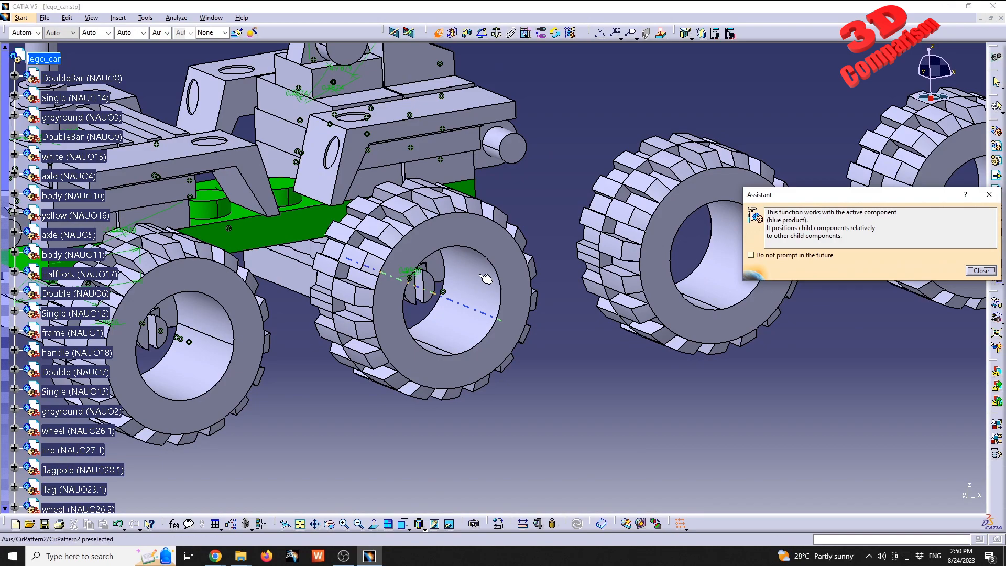
{"action": "left_click", "coordinate": [486, 279]}
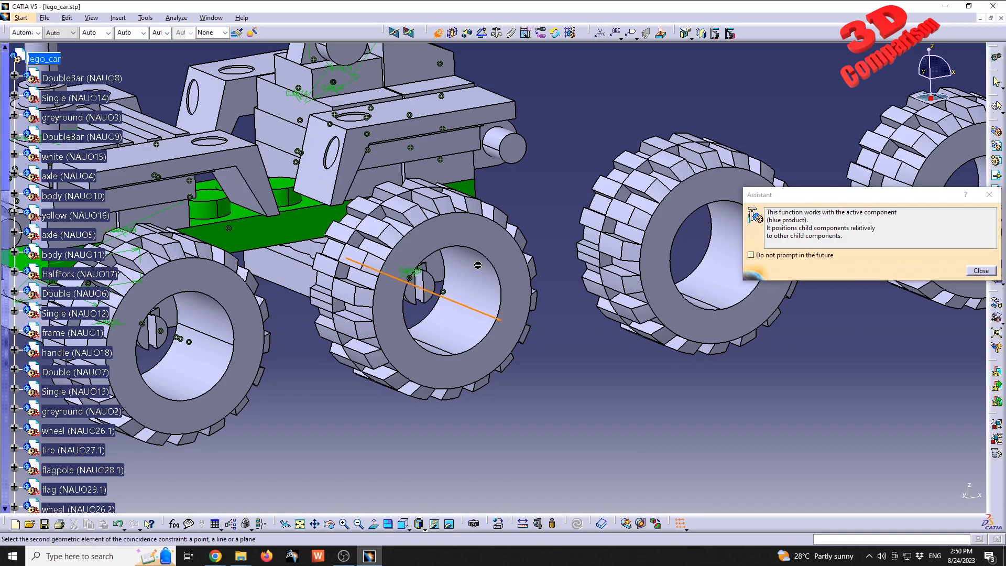
{"action": "left_click", "coordinate": [454, 524]}
{"action": "left_click", "coordinate": [488, 290]}
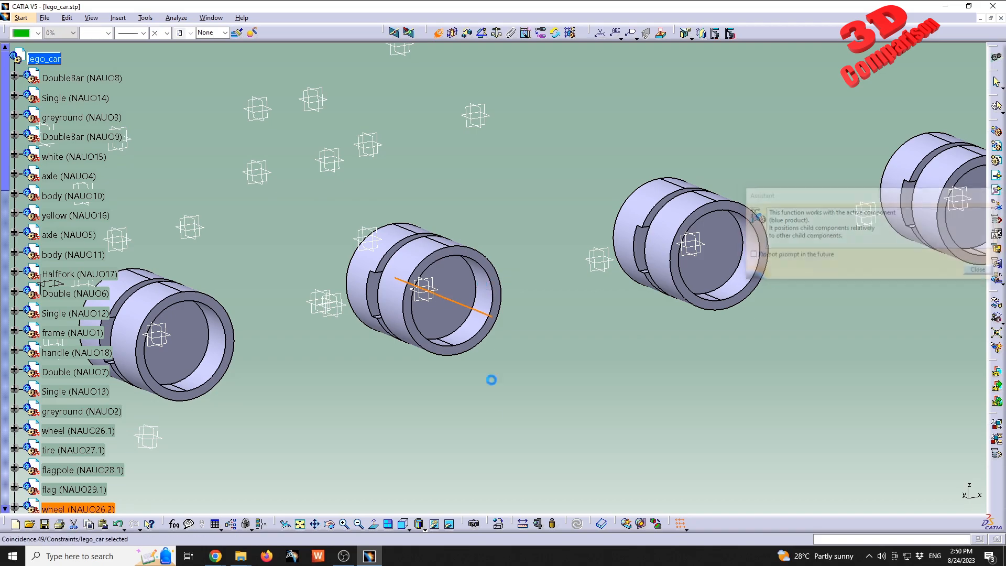
- Add a coincidence constraint between the outer rim face of the wheel (NAUO26.2) and the side face of its tire
{"action": "left_click", "coordinate": [437, 34]}
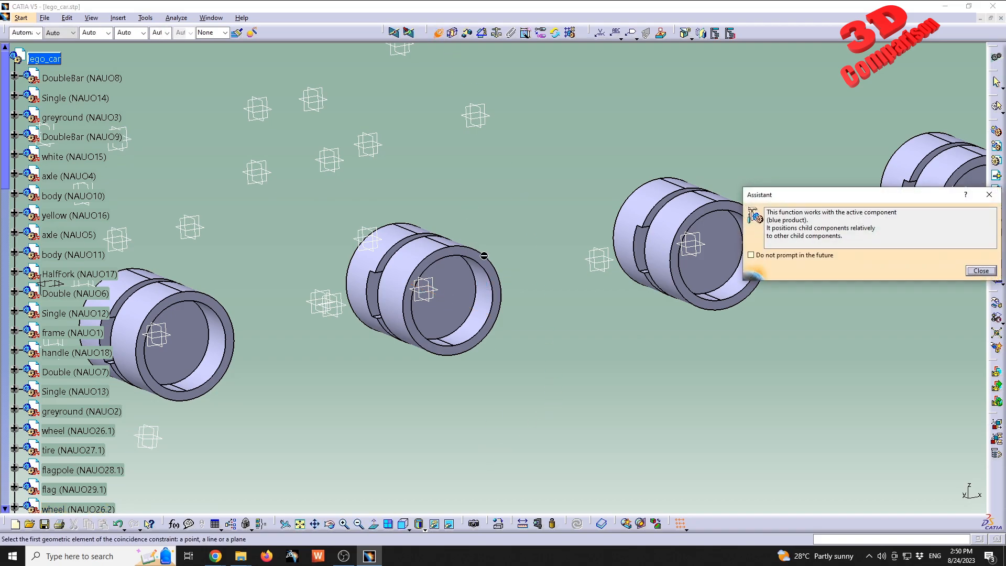
{"action": "left_click", "coordinate": [493, 268]}
{"action": "left_click", "coordinate": [449, 524]}
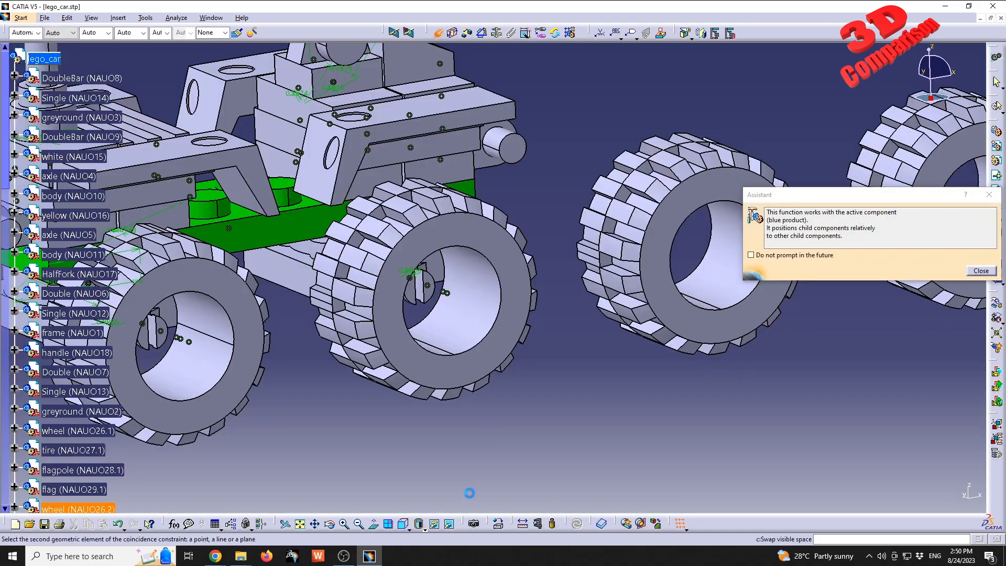
{"action": "left_click", "coordinate": [504, 263]}
{"action": "left_click", "coordinate": [833, 423]}
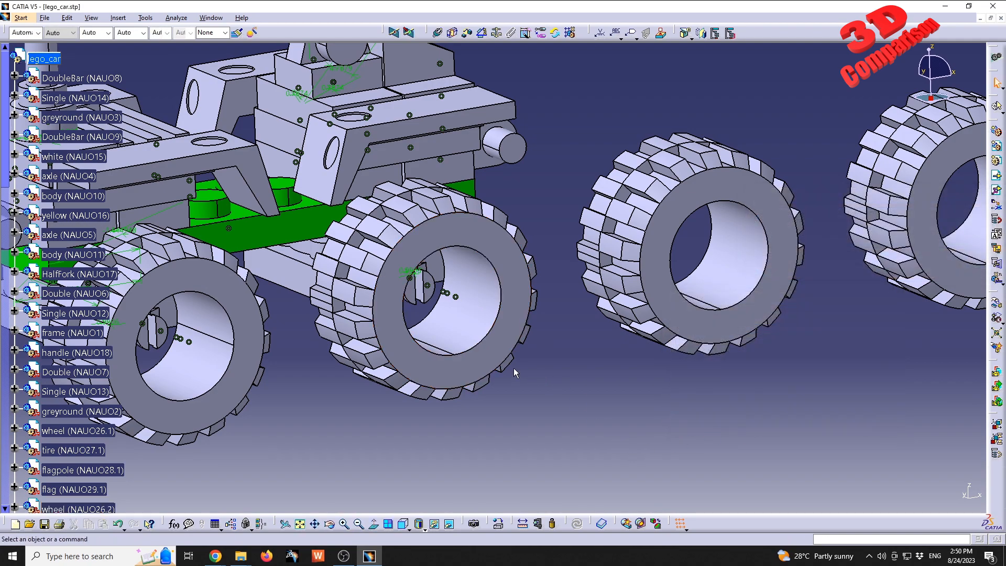
- Bring the hidden wheels back into the visible space
{"action": "left_click", "coordinate": [435, 523]}
{"action": "right_click", "coordinate": [468, 325]}
{"action": "left_click", "coordinate": [498, 332]}
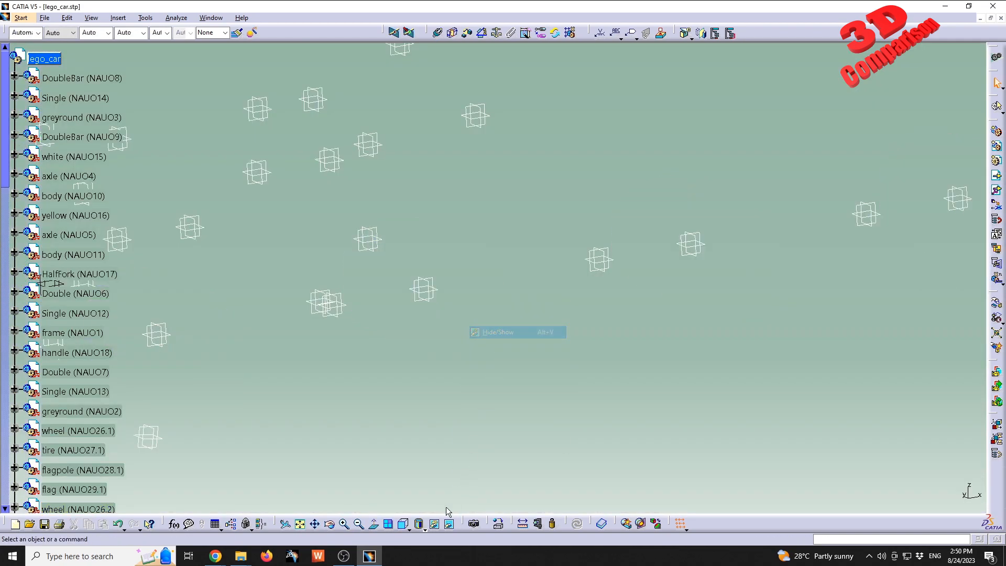
{"action": "left_click", "coordinate": [449, 524]}
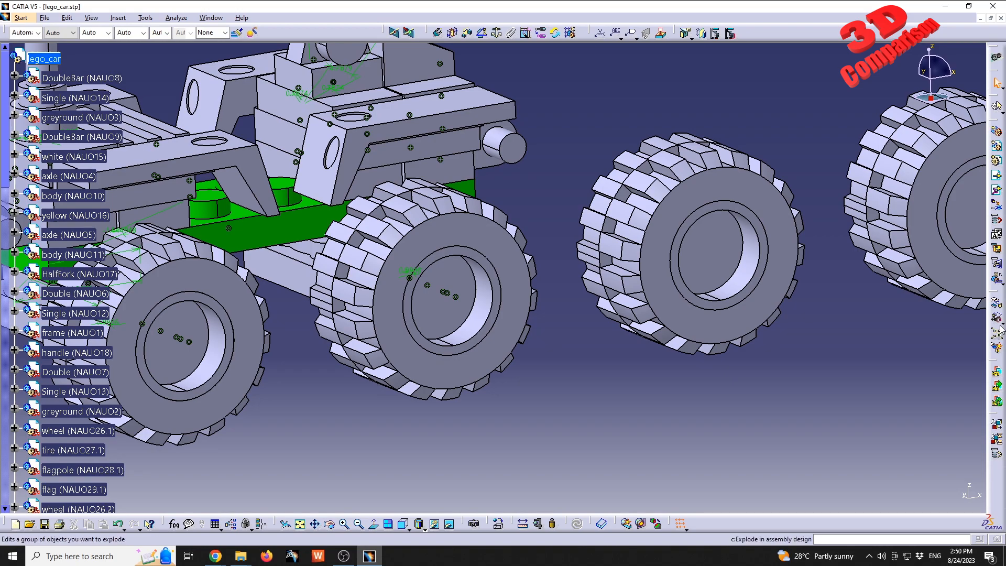
- Test the constrained movement of the second axle, wheel and tire about the Y axis, and inspect them from below
{"action": "left_click", "coordinate": [742, 427]}
{"action": "left_click_drag", "start_coordinate": [488, 249], "coordinate": [441, 331]}
{"action": "middle_click_drag", "start_coordinate": [236, 314], "coordinate": [367, 315]}
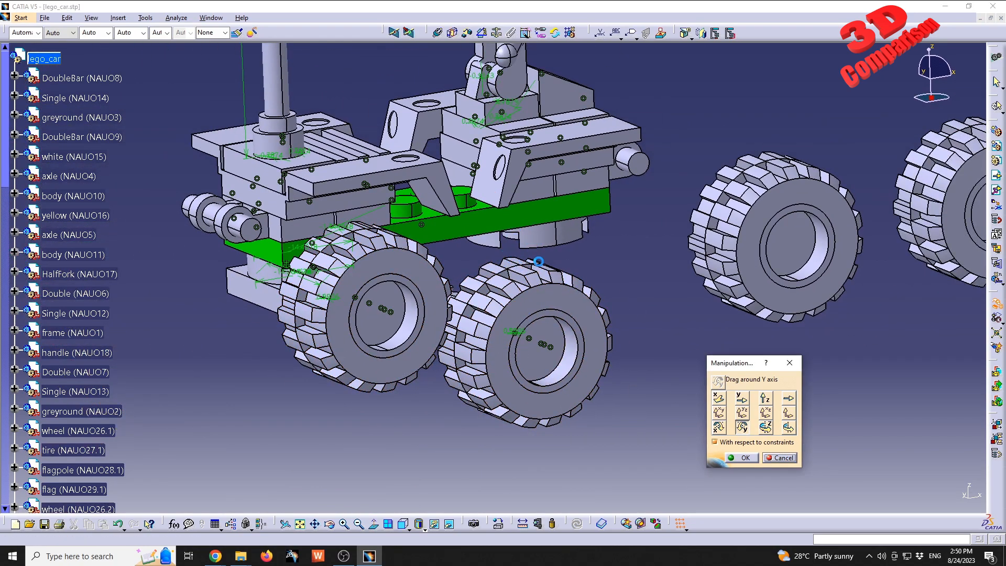
{"action": "middle_click_drag", "start_coordinate": [538, 261], "coordinate": [430, 283]}
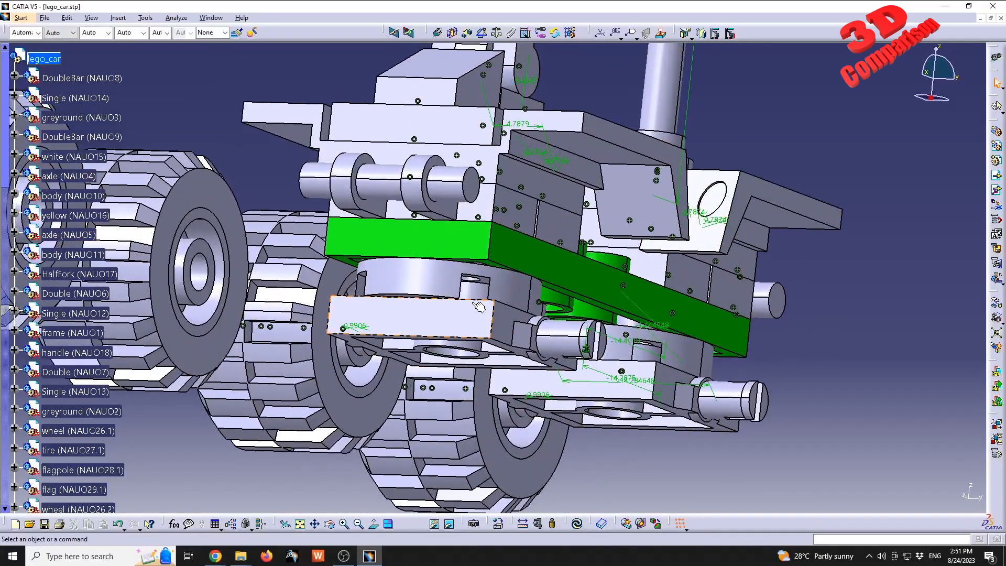
- Hide the greyround (NAUO3) and add a coincidence constraint between its top face and the underside face of the frame (NAUO1)
{"action": "right_click", "coordinate": [431, 283]}
{"action": "left_click", "coordinate": [472, 316]}
{"action": "middle_click_drag", "start_coordinate": [472, 317], "coordinate": [529, 305]}
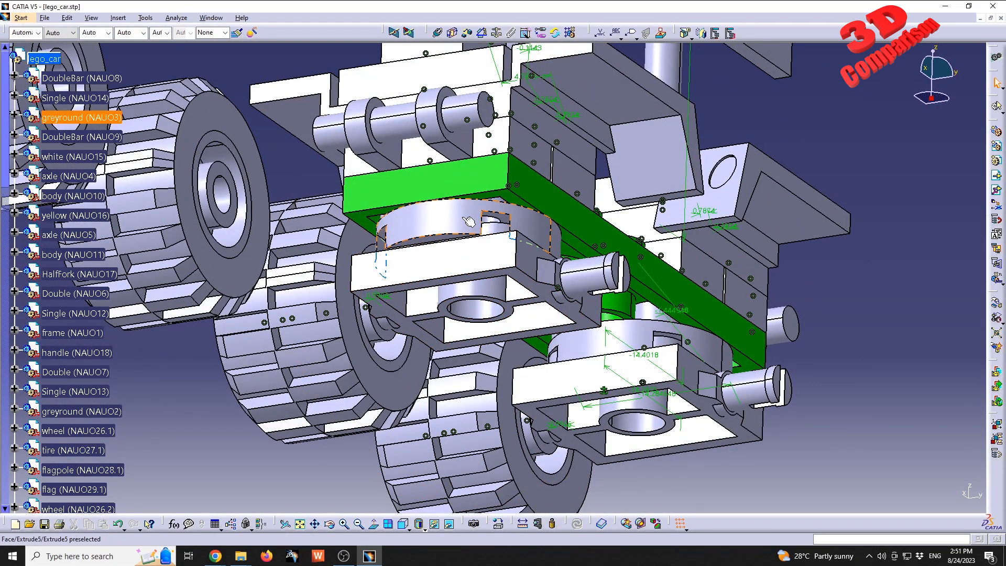
{"action": "left_click", "coordinate": [438, 32]}
{"action": "middle_click_drag", "start_coordinate": [493, 224], "coordinate": [568, 265]}
{"action": "right_click", "coordinate": [568, 265]}
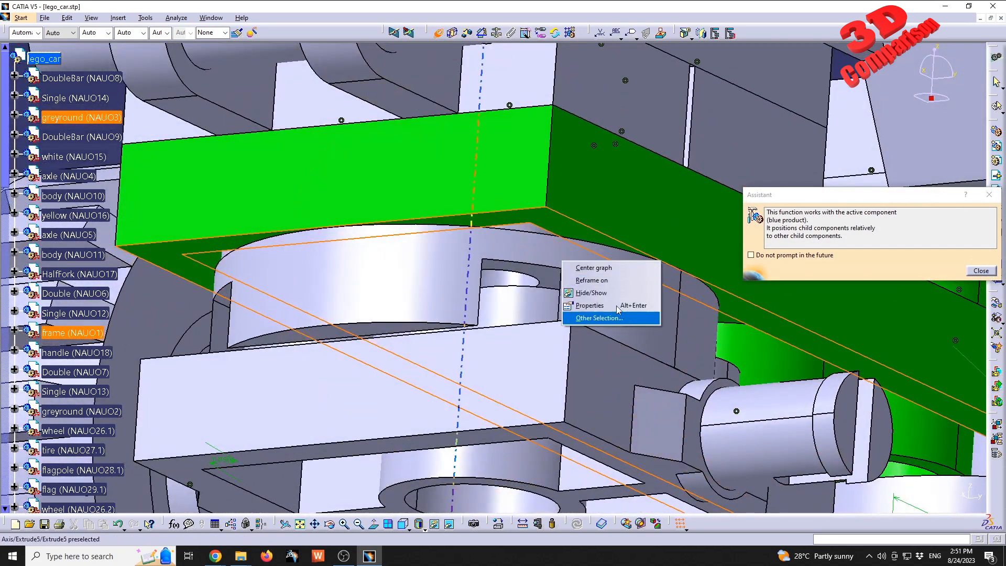
{"action": "left_click", "coordinate": [602, 294]}
{"action": "left_click", "coordinate": [453, 528]}
{"action": "middle_click_drag", "start_coordinate": [571, 218], "coordinate": [571, 382]}
{"action": "left_click", "coordinate": [571, 382]}
{"action": "left_click", "coordinate": [829, 425]}
{"action": "left_click", "coordinate": [450, 526]}
- Add an offset constraint between the end face of the frame (NAUO1) and a flat face of the hidden greyround (NAUO3)
{"action": "middle_click_drag", "start_coordinate": [532, 337], "coordinate": [510, 42]}
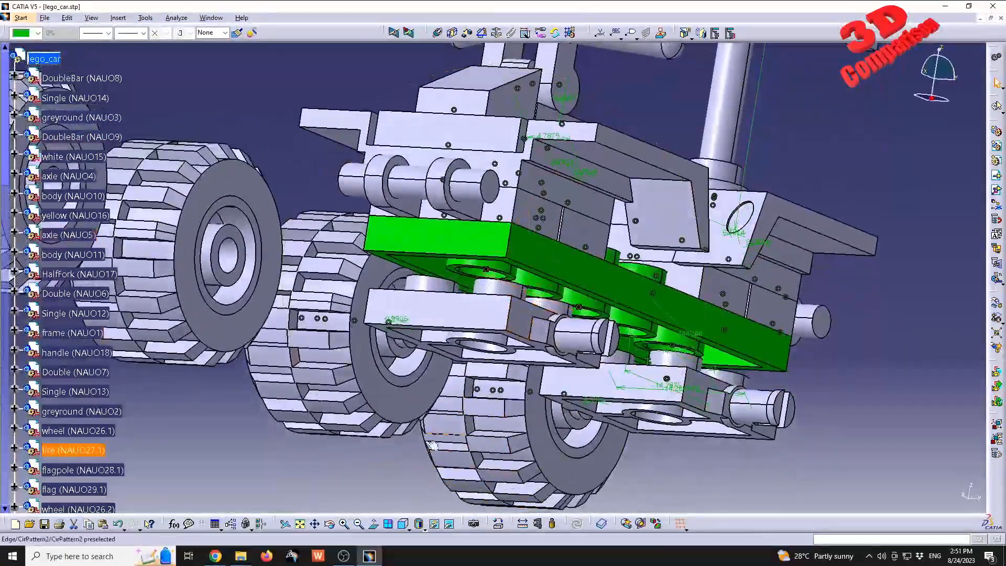
{"action": "left_click", "coordinate": [467, 33]}
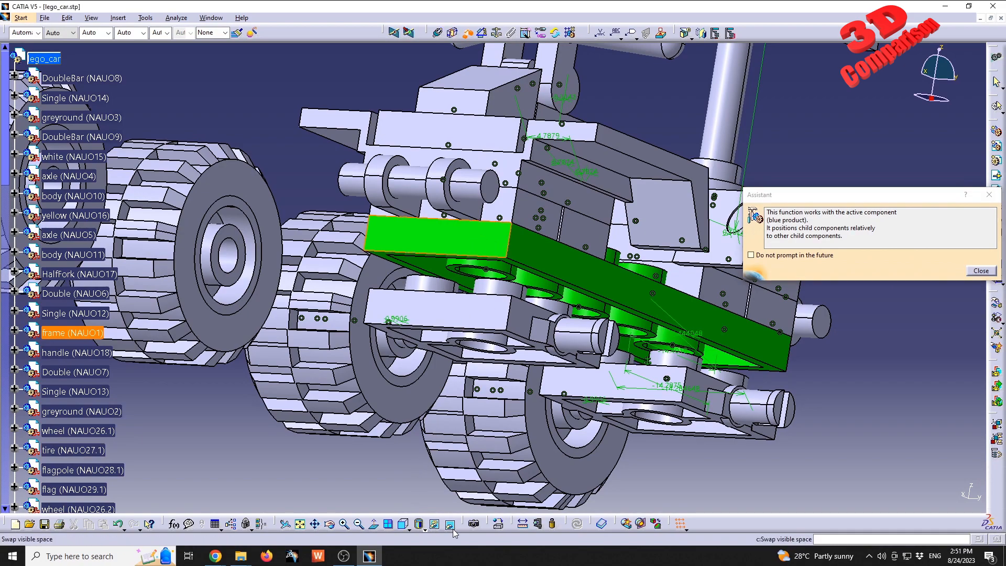
{"action": "left_click", "coordinate": [452, 528]}
{"action": "left_click", "coordinate": [536, 322]}
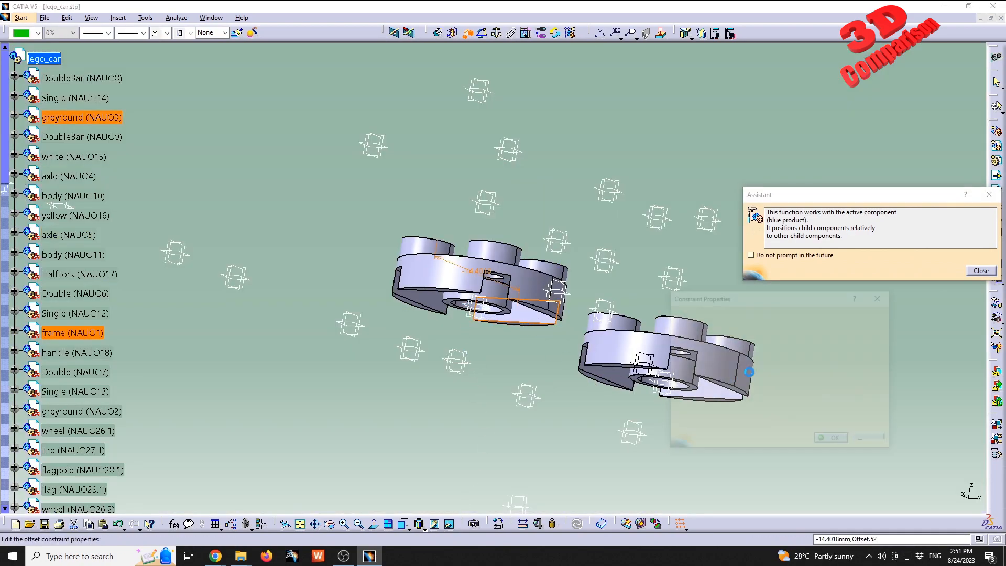
{"action": "left_click", "coordinate": [803, 445]}
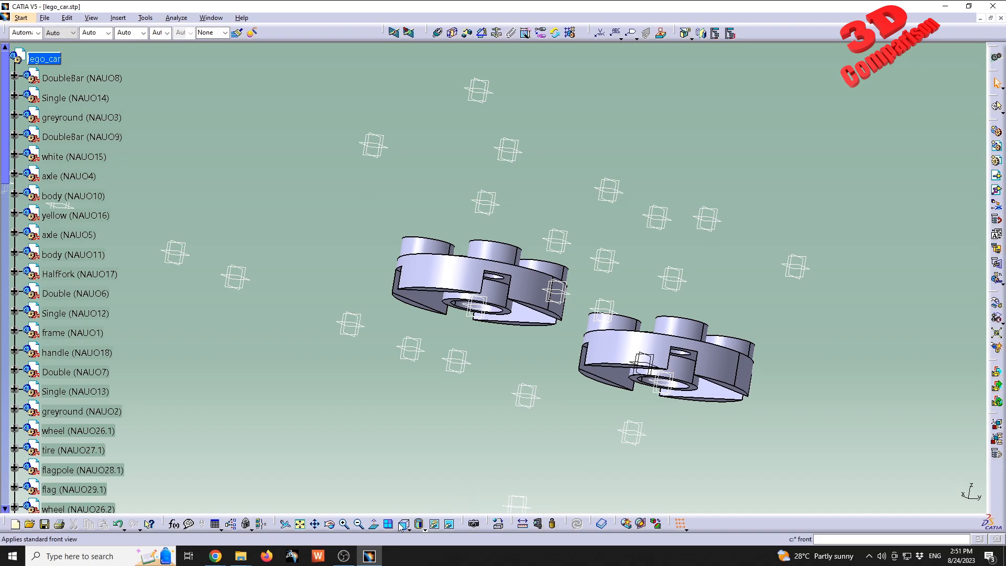
- Add an offset constraint between another flat face of the greyround (NAUO3) and the long side face of the frame (NAUO1)
{"action": "left_click", "coordinate": [470, 34]}
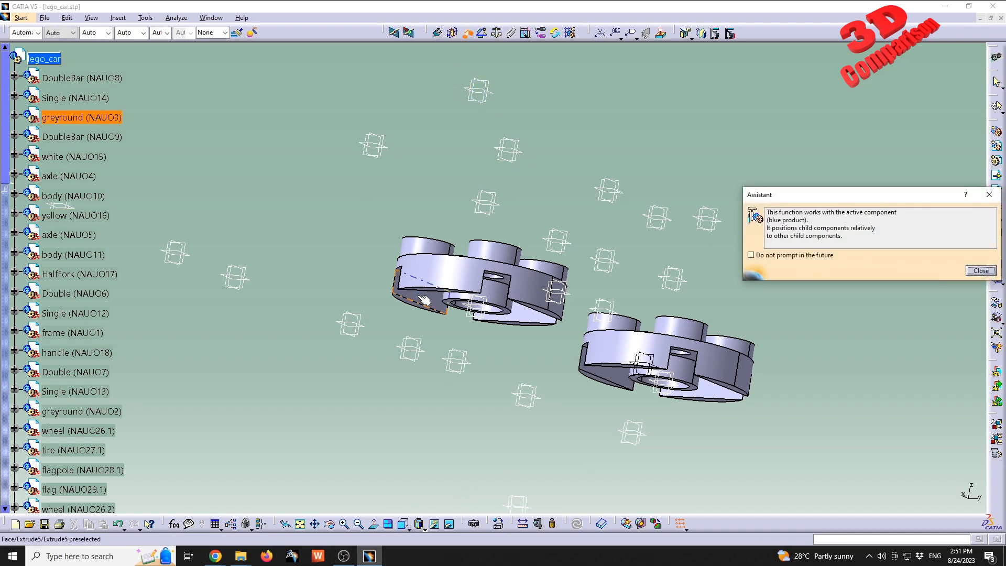
{"action": "left_click", "coordinate": [452, 525]}
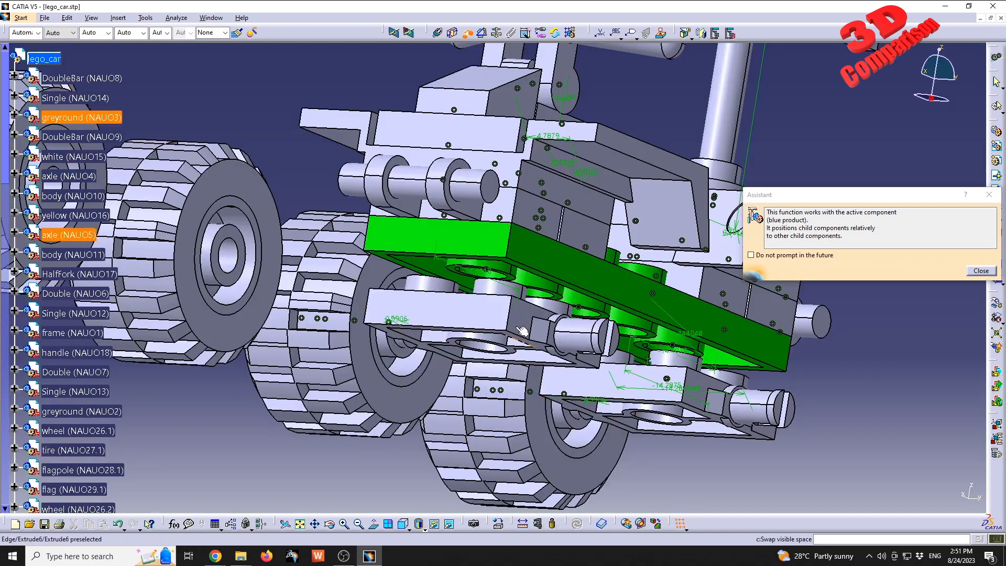
{"action": "left_click", "coordinate": [531, 260]}
{"action": "key", "text": "Return"}
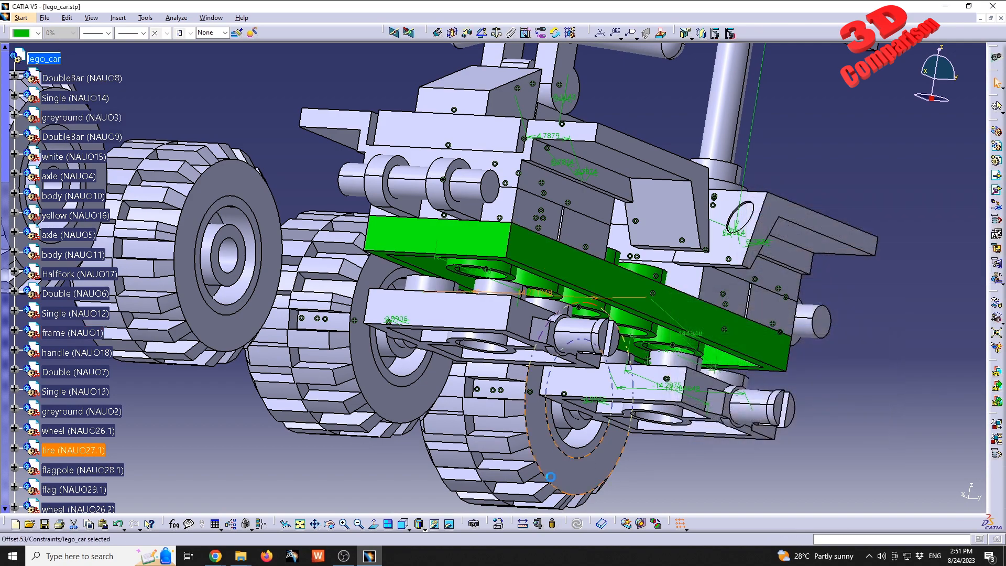
- Bring the hidden greyround (NAUO3) back into the visible space
{"action": "left_click", "coordinate": [450, 523]}
{"action": "right_click", "coordinate": [472, 276]}
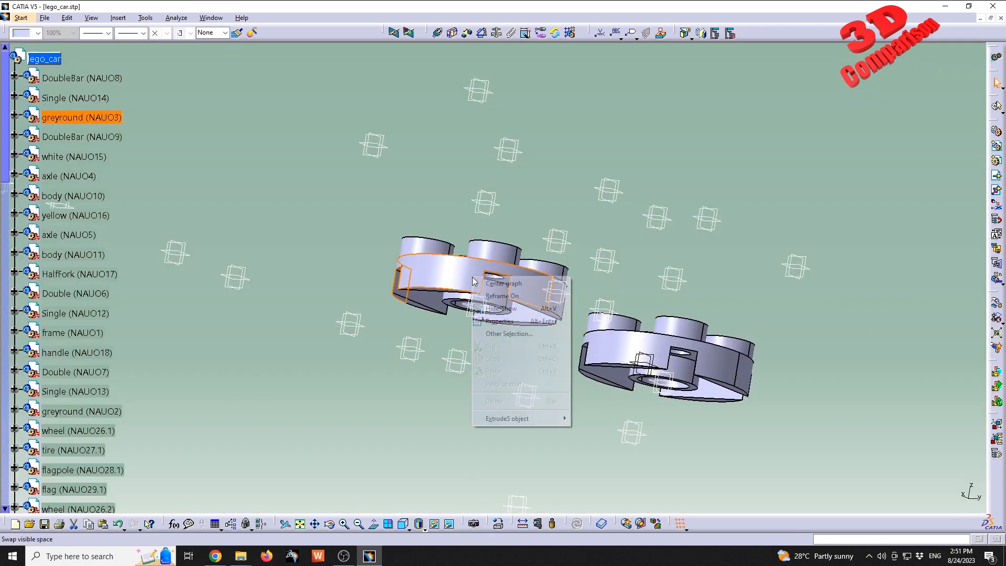
{"action": "left_click", "coordinate": [501, 309]}
{"action": "left_click", "coordinate": [450, 524]}
- Inspect how the axle (NAUO5) fits the greyround (NAUO3), and hide the greyround to uncover the axle's top
{"action": "mouse_move", "coordinate": [466, 284]}
{"action": "middle_mouse_down"}
{"action": "mouse_move", "coordinate": [459, 330]}
{"action": "mouse_move", "coordinate": [445, 294]}
{"action": "middle_mouse_up"}
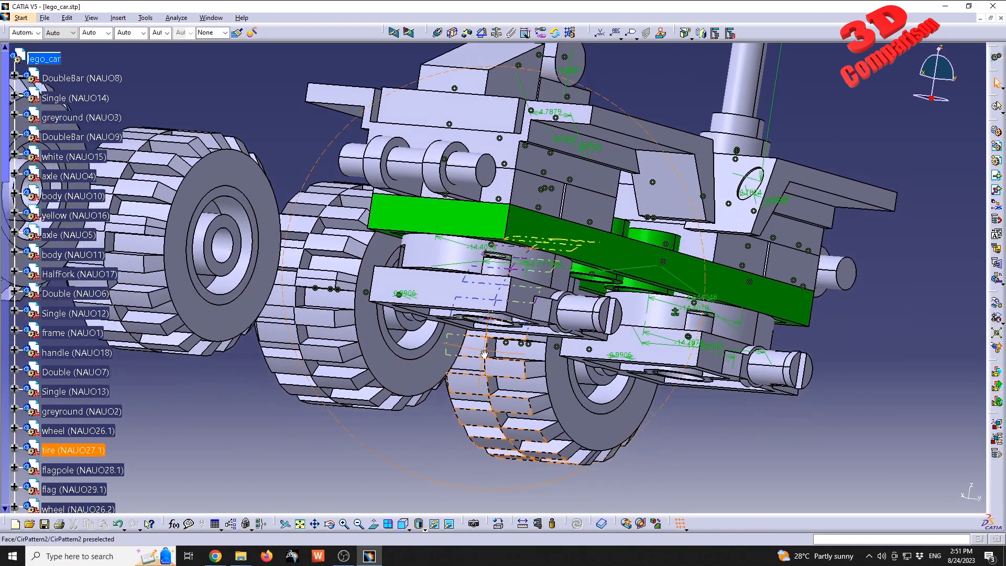
{"action": "middle_click_drag", "start_coordinate": [438, 486], "coordinate": [534, 188]}
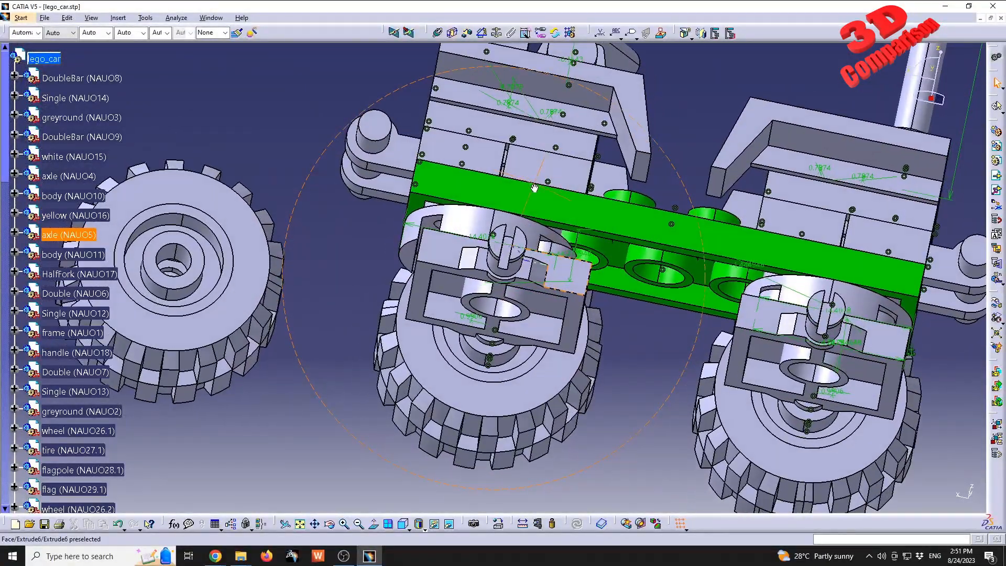
{"action": "middle_click_drag", "start_coordinate": [555, 263], "coordinate": [416, 287]}
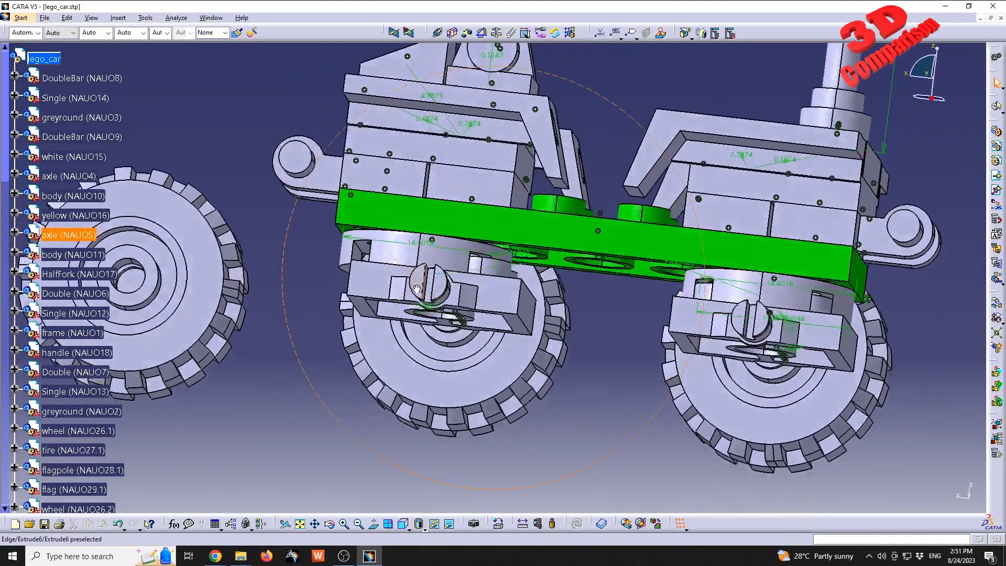
{"action": "middle_click_drag", "start_coordinate": [721, 347], "coordinate": [626, 318]}
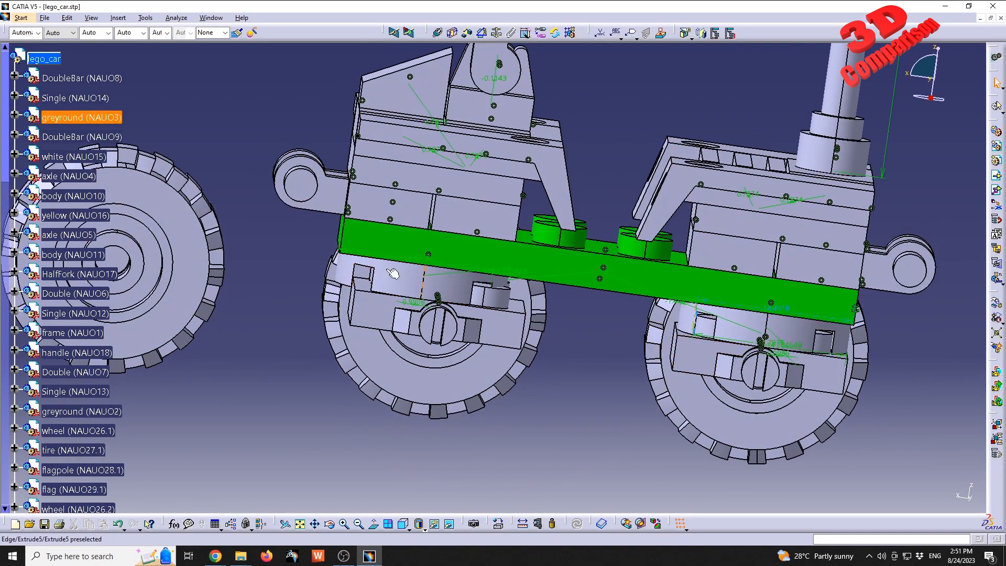
{"action": "middle_click_drag", "start_coordinate": [462, 327], "coordinate": [474, 358]}
{"action": "right_click", "coordinate": [469, 257]}
{"action": "left_click", "coordinate": [496, 290]}
- Add a coincidence constraint between the central hole axis of the axle (NAUO5) and a round boss axis under the frame (NAUO1)
{"action": "left_click", "coordinate": [433, 32]}
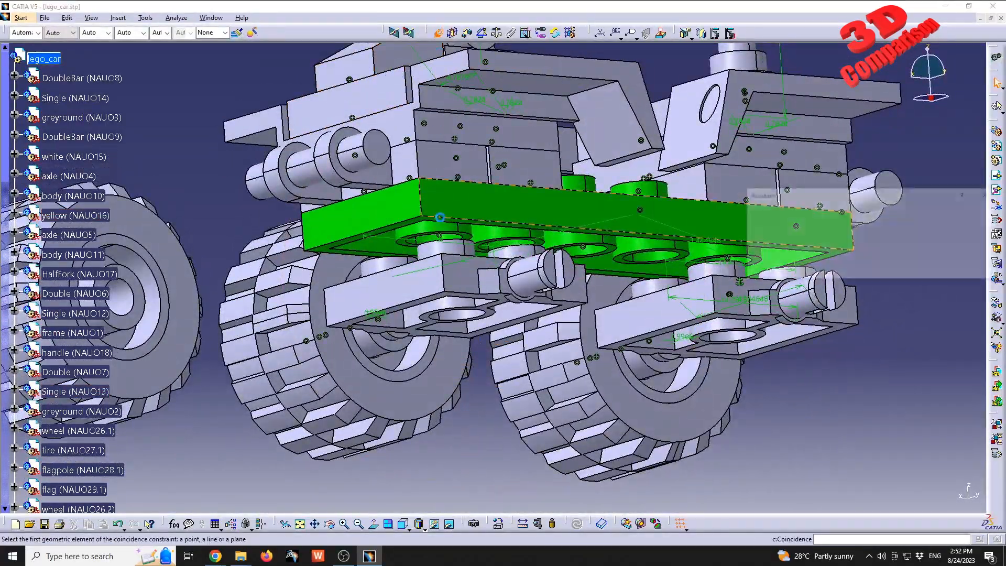
{"action": "left_click", "coordinate": [462, 316]}
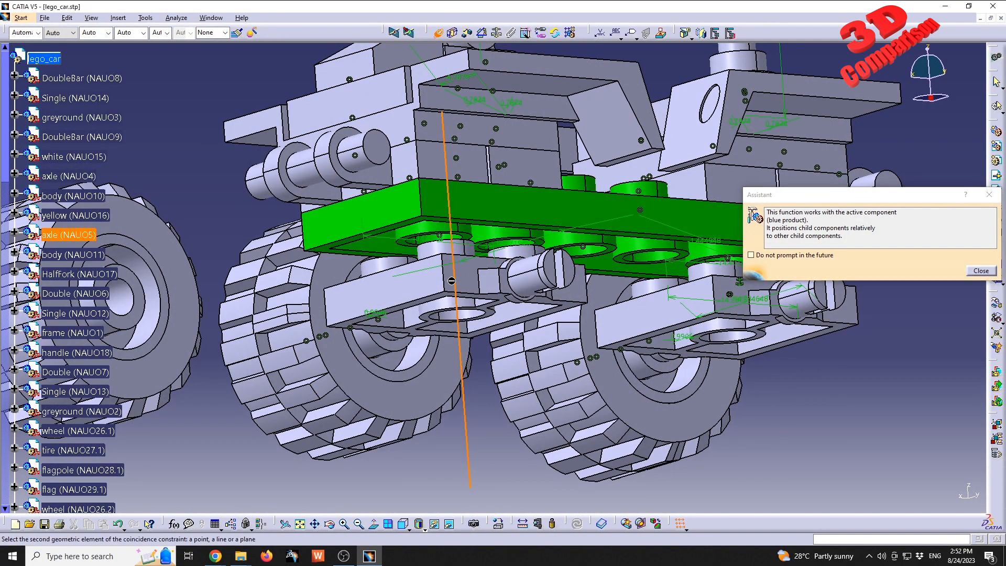
{"action": "left_click", "coordinate": [427, 226]}
{"action": "middle_click_drag", "start_coordinate": [495, 223], "coordinate": [512, 463]}
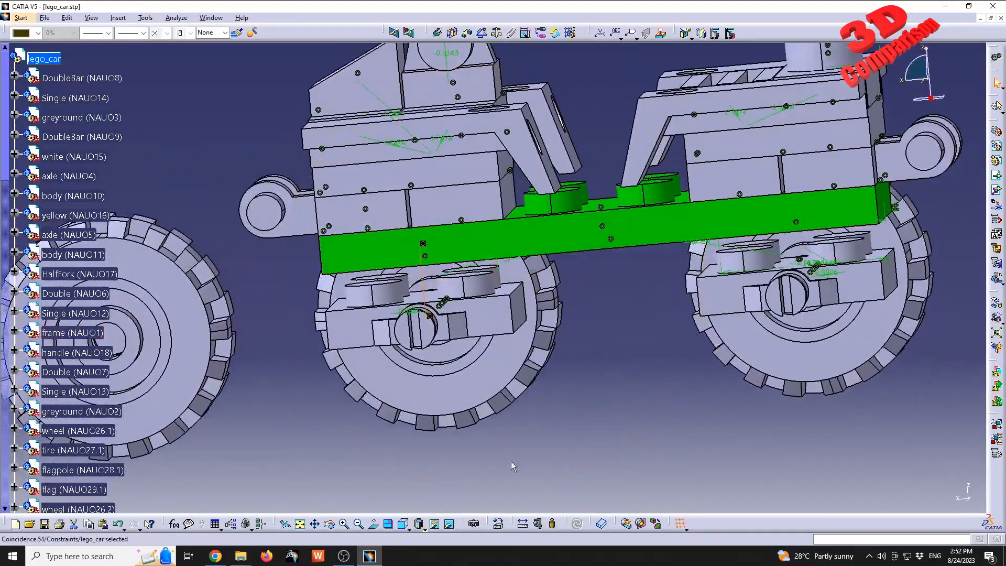
- Return the hidden greyround (NAUO3) to the visible space above the axle (NAUO5)
{"action": "left_click", "coordinate": [450, 524]}
{"action": "right_click", "coordinate": [460, 288]}
{"action": "left_click", "coordinate": [484, 306]}
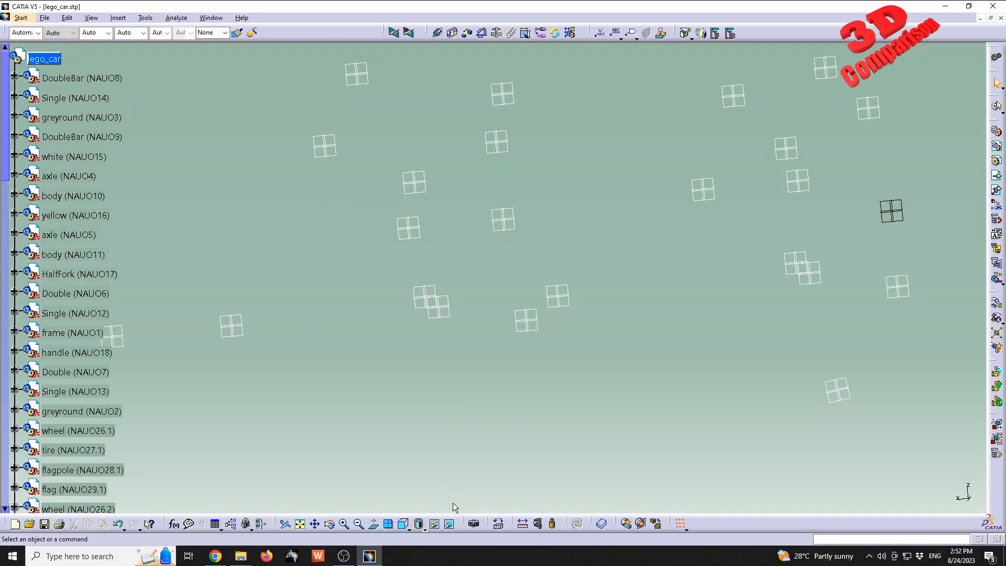
{"action": "left_click", "coordinate": [450, 524]}
{"action": "middle_click_drag", "start_coordinate": [468, 430], "coordinate": [474, 300]}
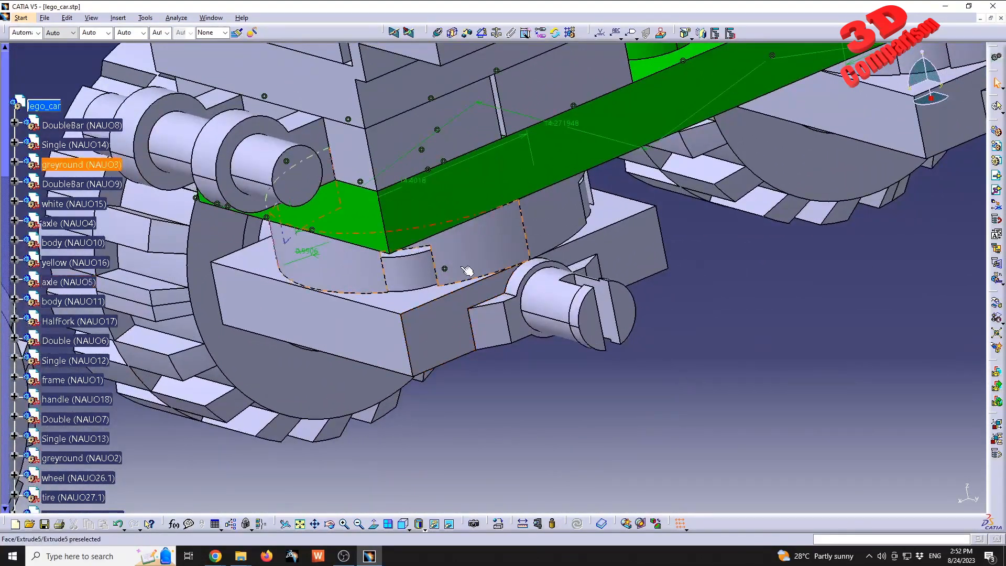
- Add an offset constraint with Same orientation between the axle's (NAUO5) long side face and a flat inner face of the greyround (NAUO3), hiding the greyround
{"action": "middle_click_drag", "start_coordinate": [403, 356], "coordinate": [380, 293]}
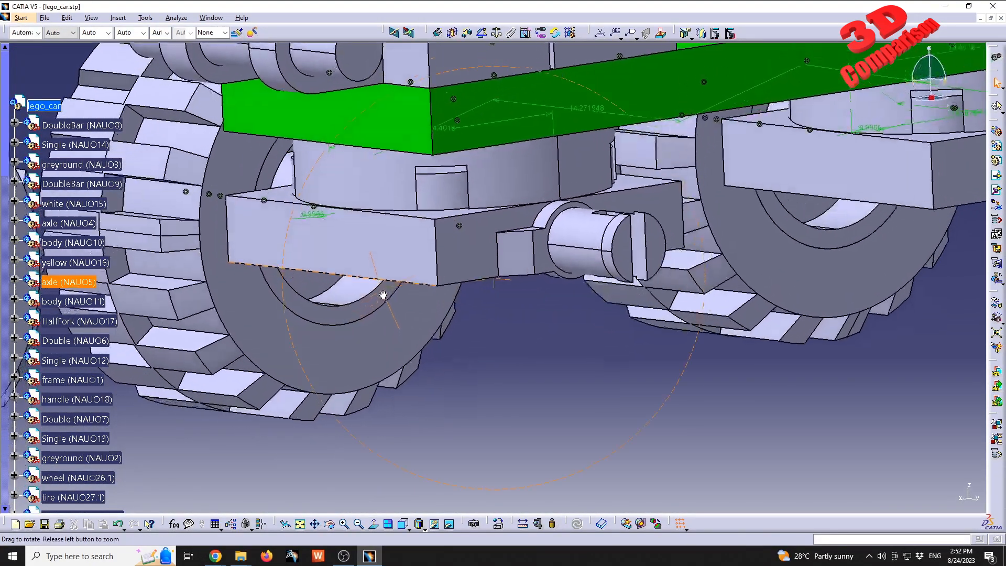
{"action": "middle_click_drag", "start_coordinate": [468, 278], "coordinate": [490, 58]}
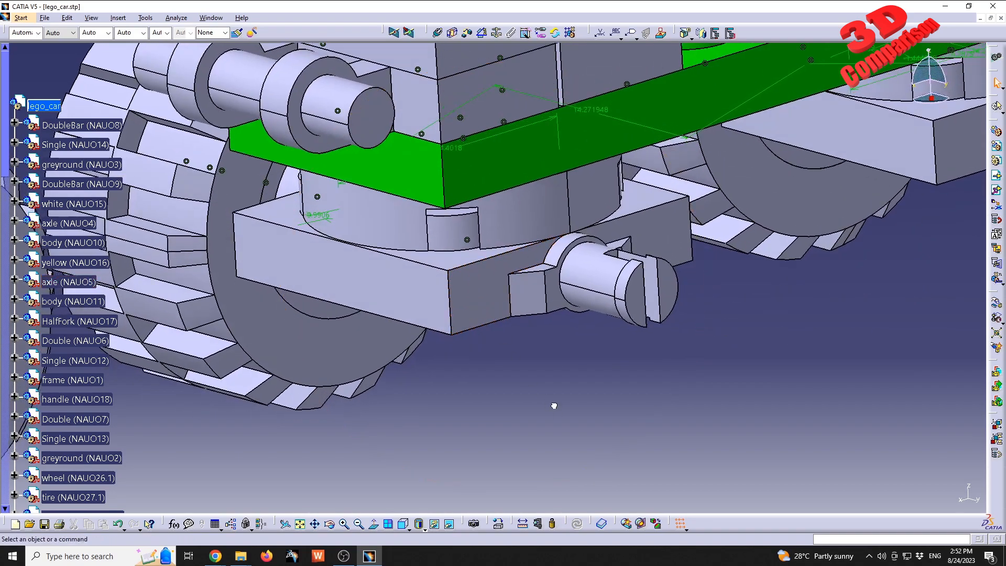
{"action": "left_click", "coordinate": [467, 33]}
{"action": "left_click", "coordinate": [397, 278]}
{"action": "right_click", "coordinate": [519, 219]}
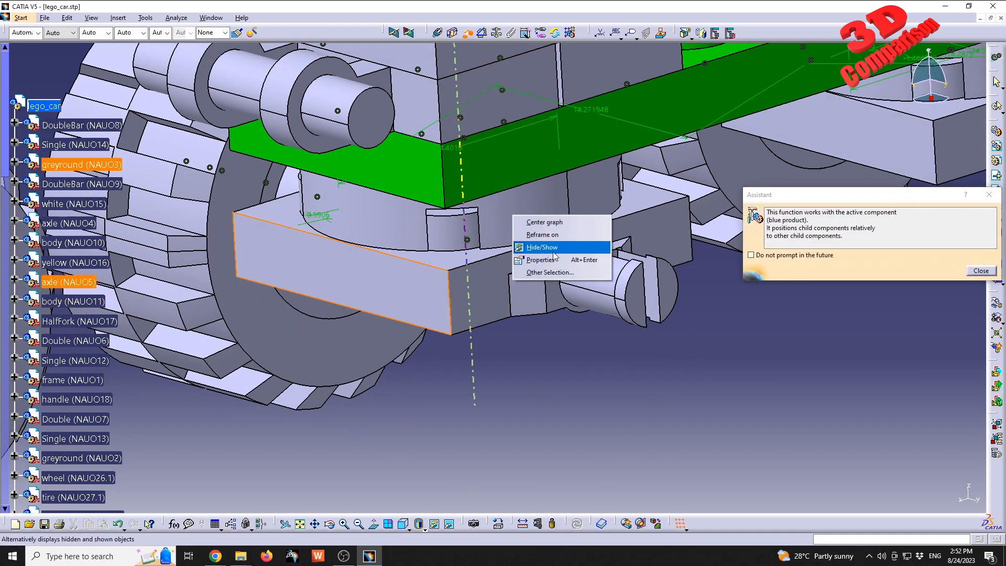
{"action": "left_click", "coordinate": [545, 249]}
{"action": "left_click", "coordinate": [449, 524]}
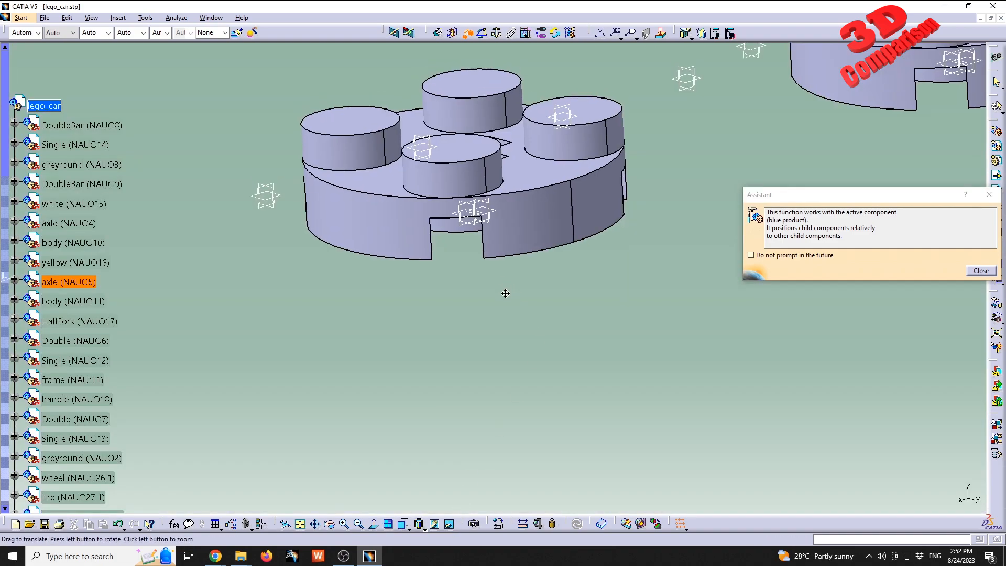
{"action": "left_click", "coordinate": [563, 267]}
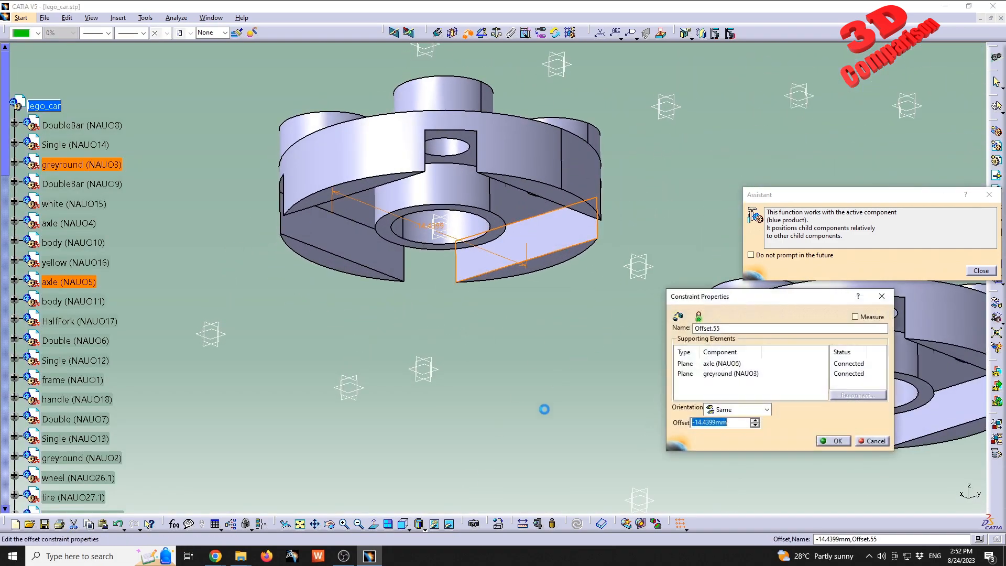
{"action": "left_click", "coordinate": [451, 525]}
{"action": "left_click", "coordinate": [833, 441]}
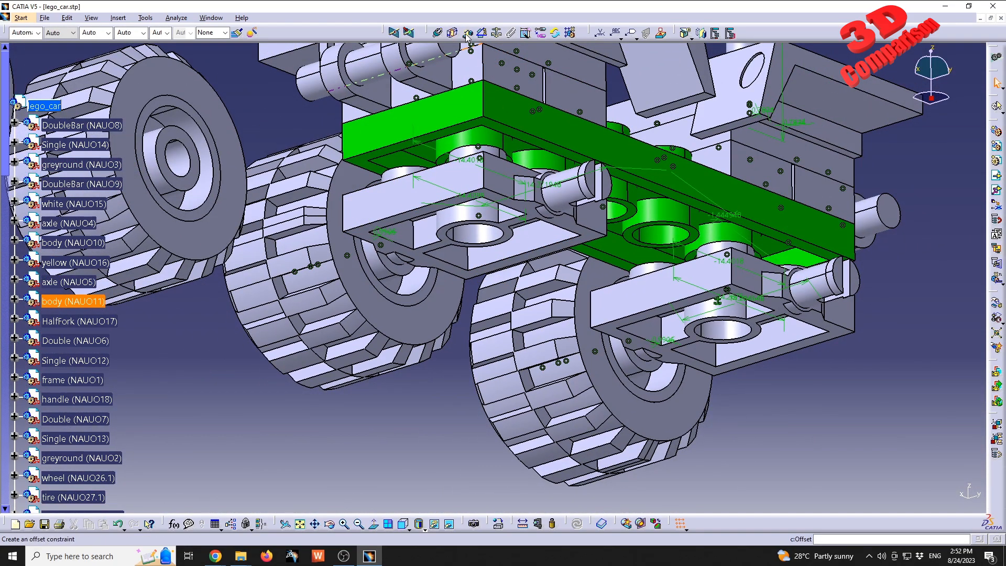
- Try to add a second offset constraint between the axle's (NAUO5) end face and another flat face of the hidden greyround (NAUO3)
{"action": "left_click", "coordinate": [468, 36]}
{"action": "mouse_move", "coordinate": [421, 193]}
{"action": "middle_mouse_down"}
{"action": "mouse_move", "coordinate": [414, 246]}
{"action": "mouse_move", "coordinate": [426, 202]}
{"action": "middle_mouse_up"}
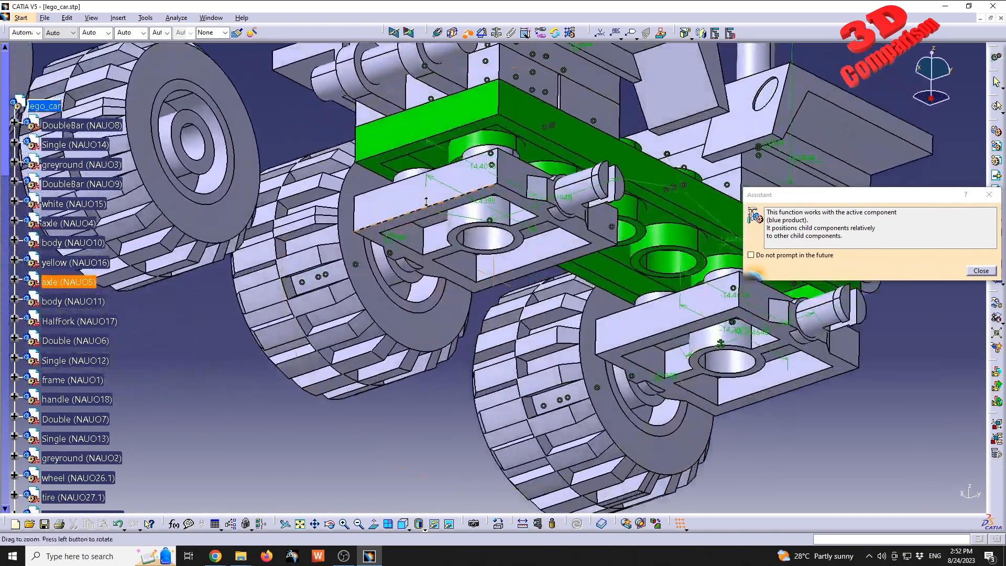
{"action": "middle_click_drag", "start_coordinate": [365, 196], "coordinate": [481, 261]}
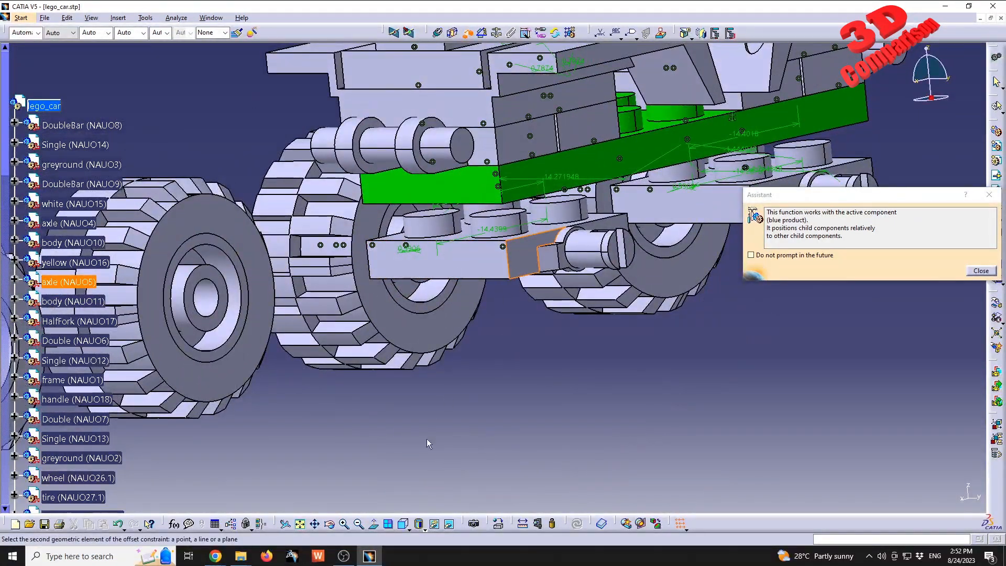
{"action": "left_click", "coordinate": [449, 524]}
{"action": "left_click", "coordinate": [510, 229]}
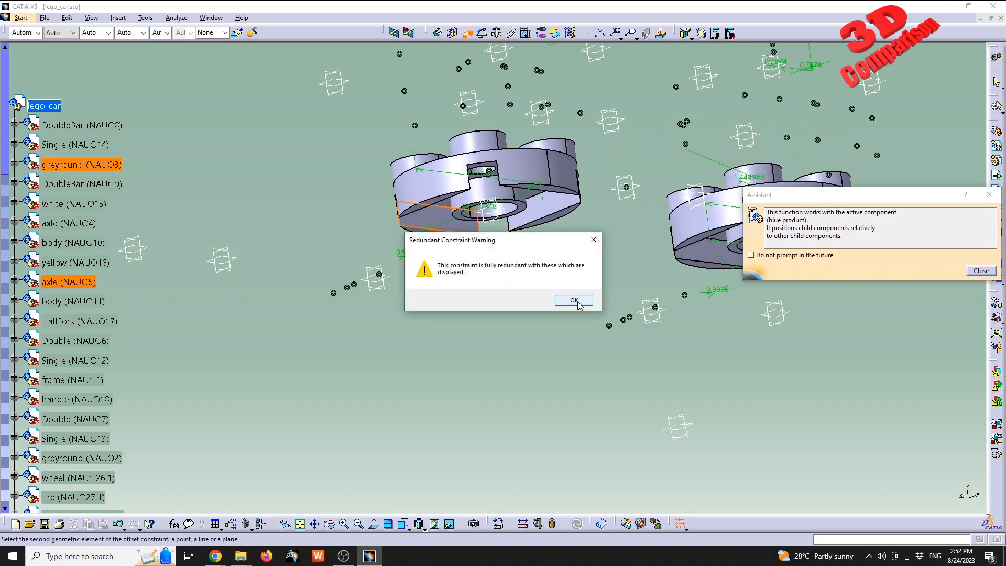
{"action": "left_click", "coordinate": [579, 302]}
{"action": "left_click", "coordinate": [982, 271]}
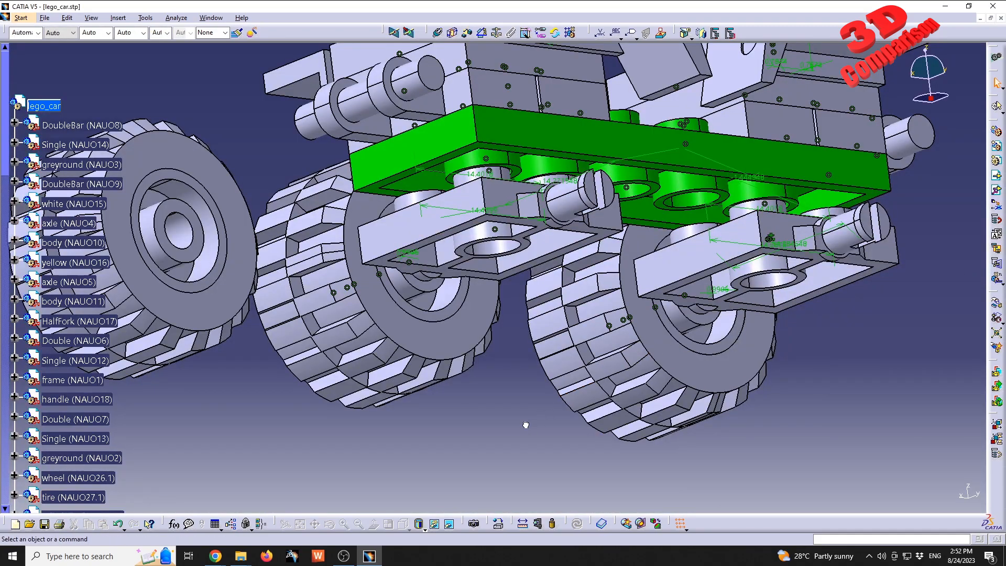
- Bring the hidden greyround (NAUO3) back into the visible space
{"action": "left_click", "coordinate": [450, 524]}
{"action": "right_click", "coordinate": [468, 176]}
{"action": "left_click", "coordinate": [519, 223]}
{"action": "left_click", "coordinate": [449, 524]}
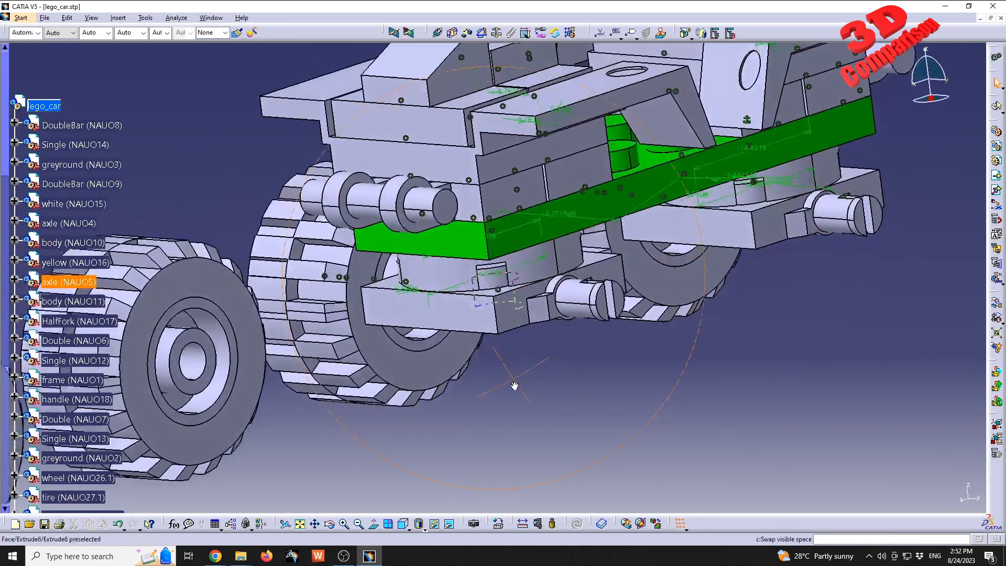
- Test the axle's (NAUO5) remaining freedom by manipulating it around the axes with respect to constraints
{"action": "left_click", "coordinate": [996, 304]}
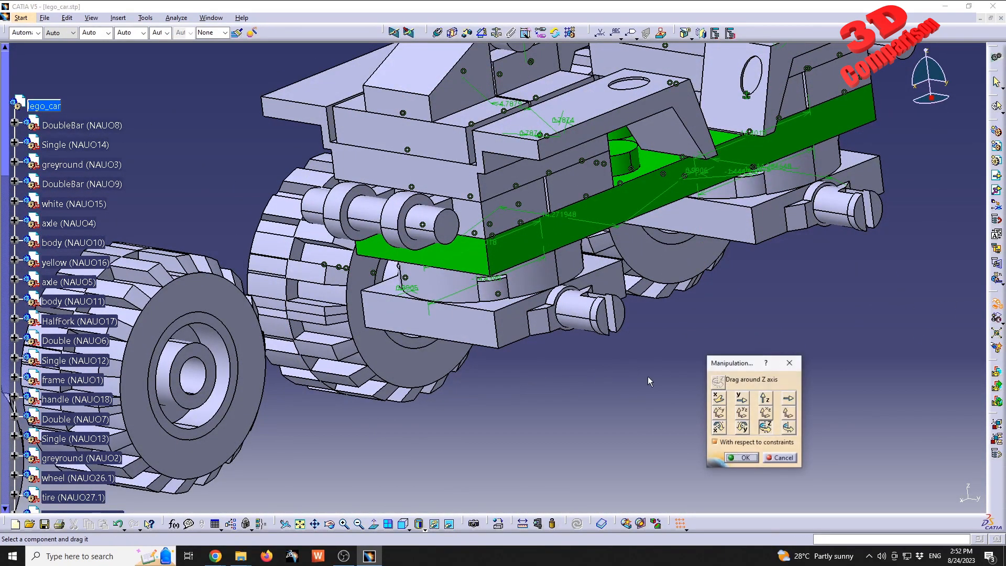
{"action": "left_click", "coordinate": [742, 428]}
{"action": "left_click_drag", "start_coordinate": [558, 315], "coordinate": [660, 404]}
{"action": "left_click", "coordinate": [720, 428]}
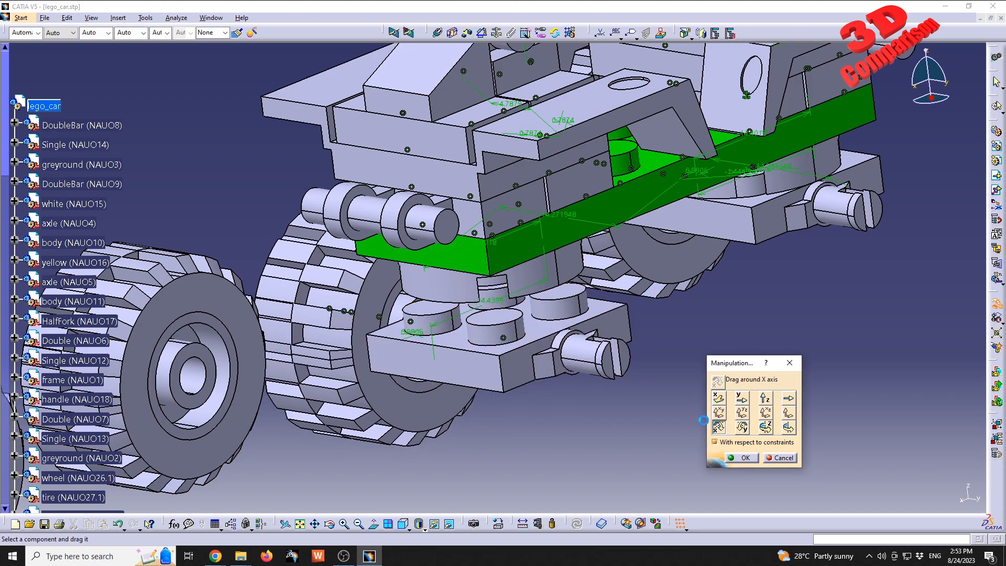
{"action": "left_click", "coordinate": [773, 429]}
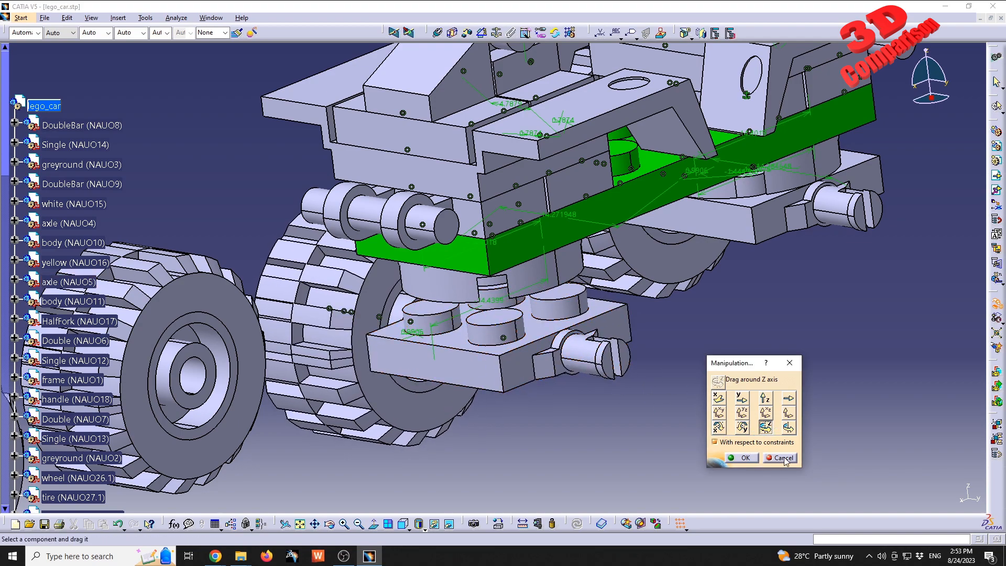
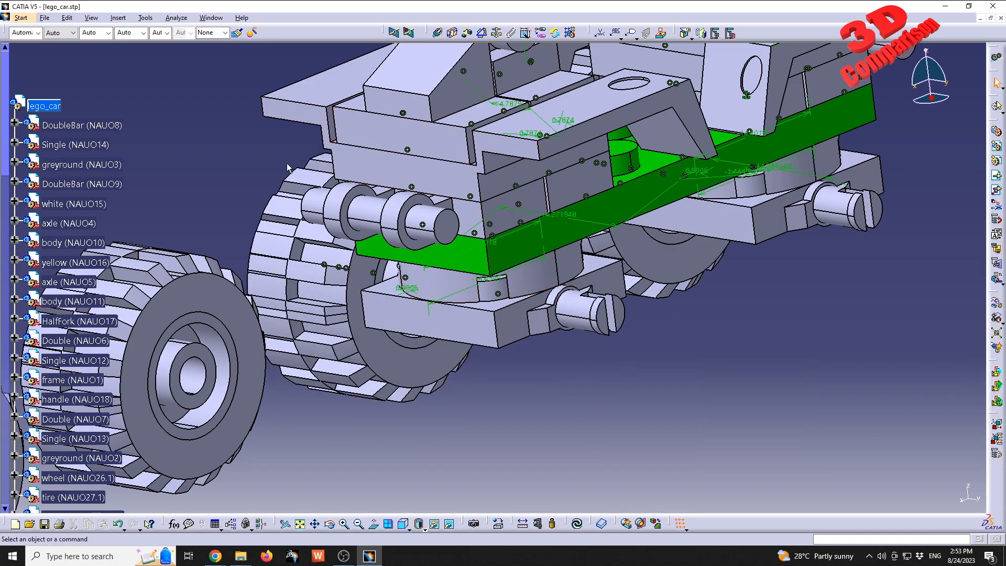
- Add a contact constraint between the axle's (NAUO5) top face and the underside of the greyround (NAUO3), hiding the greyround to reach its underside
{"action": "left_click", "coordinate": [454, 35]}
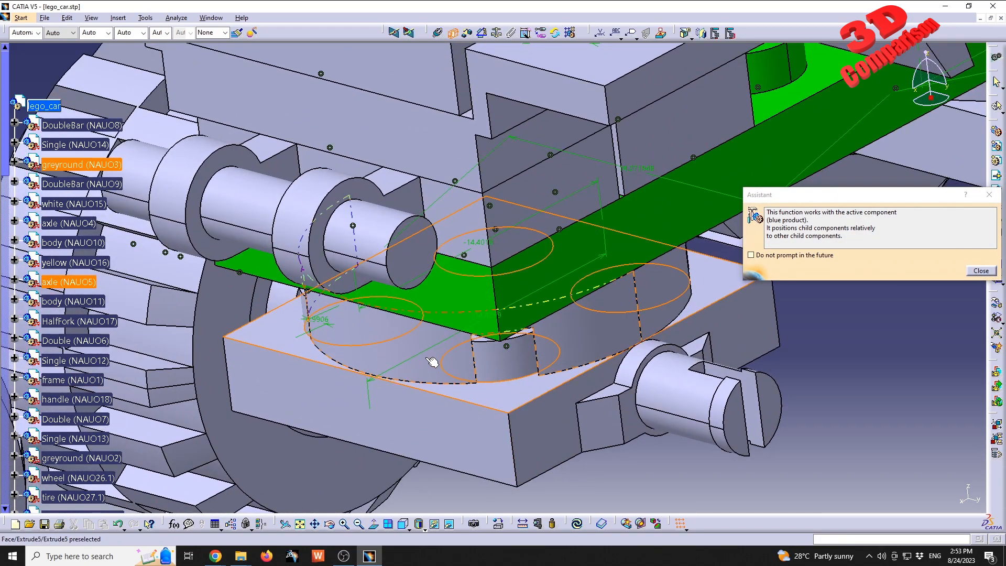
{"action": "right_click", "coordinate": [433, 362]}
{"action": "left_click", "coordinate": [472, 388]}
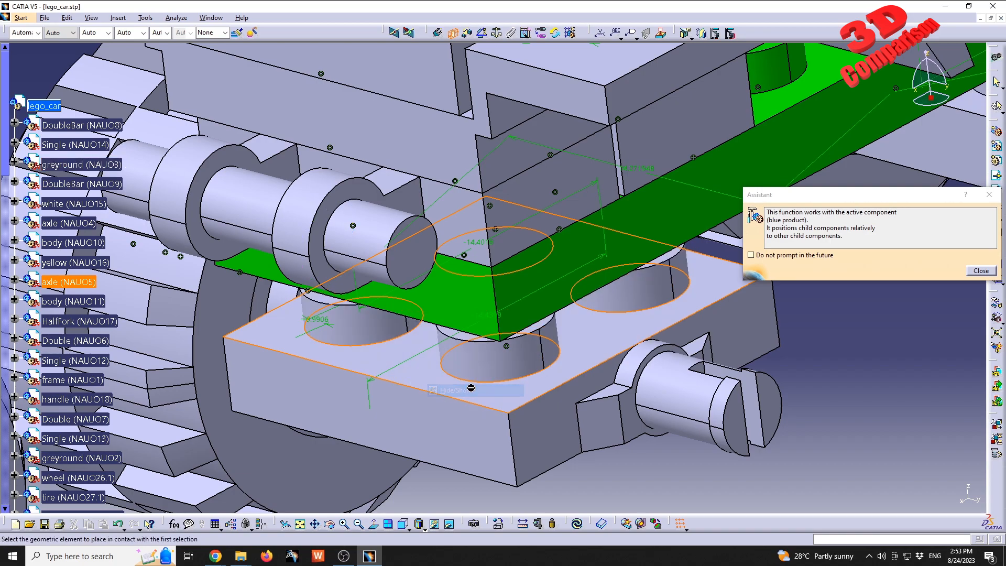
{"action": "left_click", "coordinate": [449, 524]}
{"action": "middle_click_drag", "start_coordinate": [471, 388], "coordinate": [425, 126]}
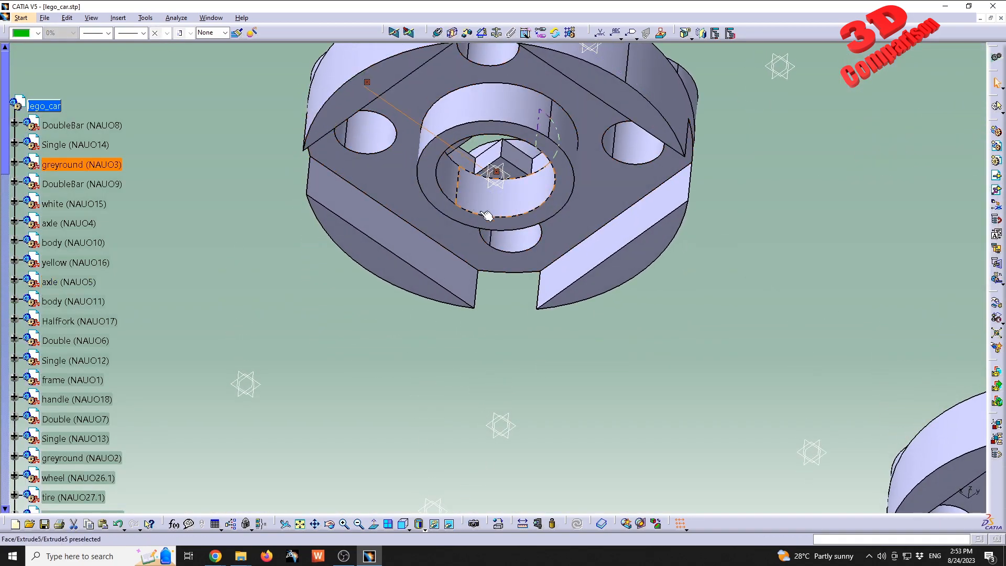
{"action": "left_click", "coordinate": [450, 524]}
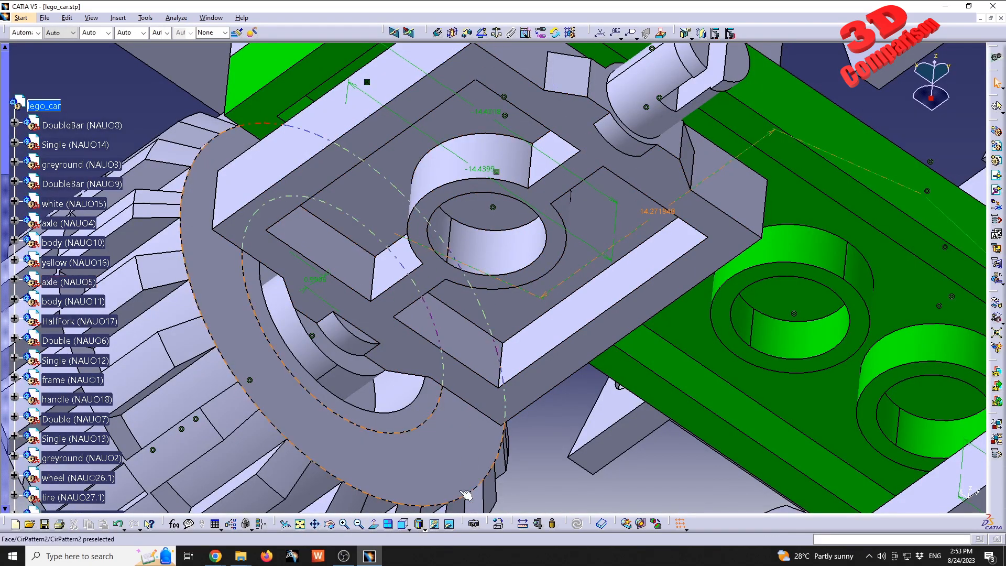
- Make the hidden greyround (NAUO3) visible again in the assembly
{"action": "middle_click_drag", "start_coordinate": [473, 278], "coordinate": [486, 476]}
{"action": "left_click", "coordinate": [450, 525]}
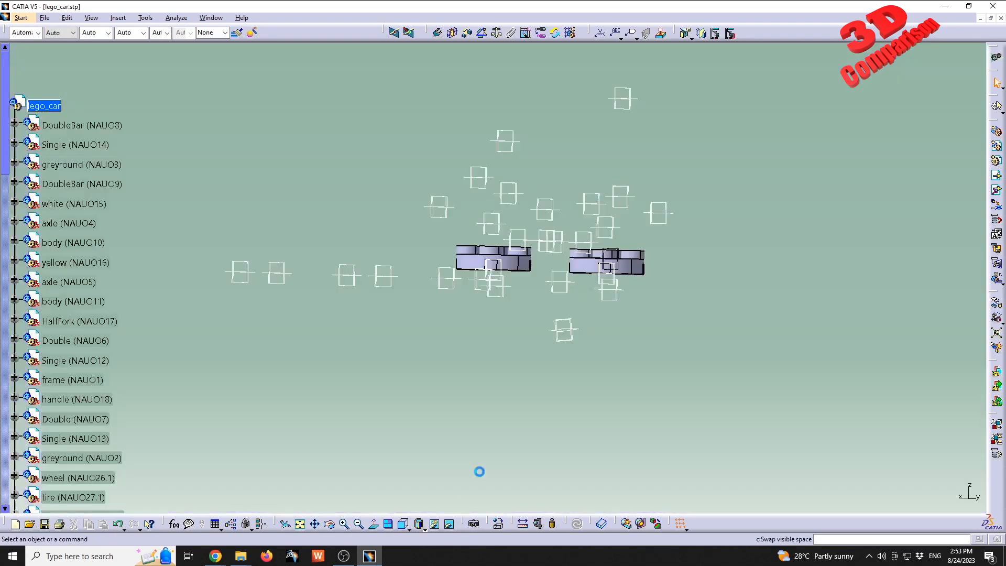
{"action": "right_click", "coordinate": [468, 259]}
{"action": "left_click", "coordinate": [490, 294]}
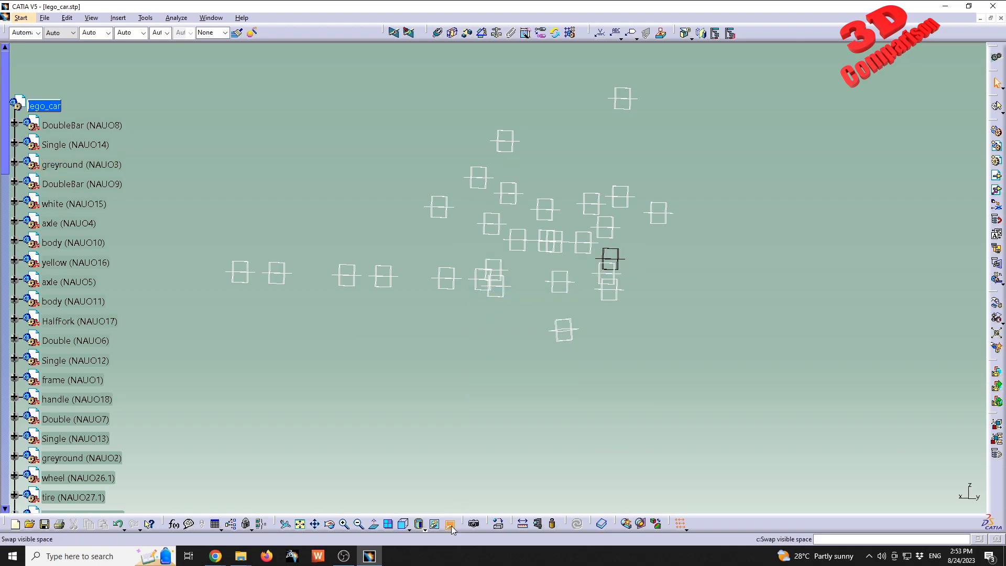
{"action": "left_click", "coordinate": [451, 525]}
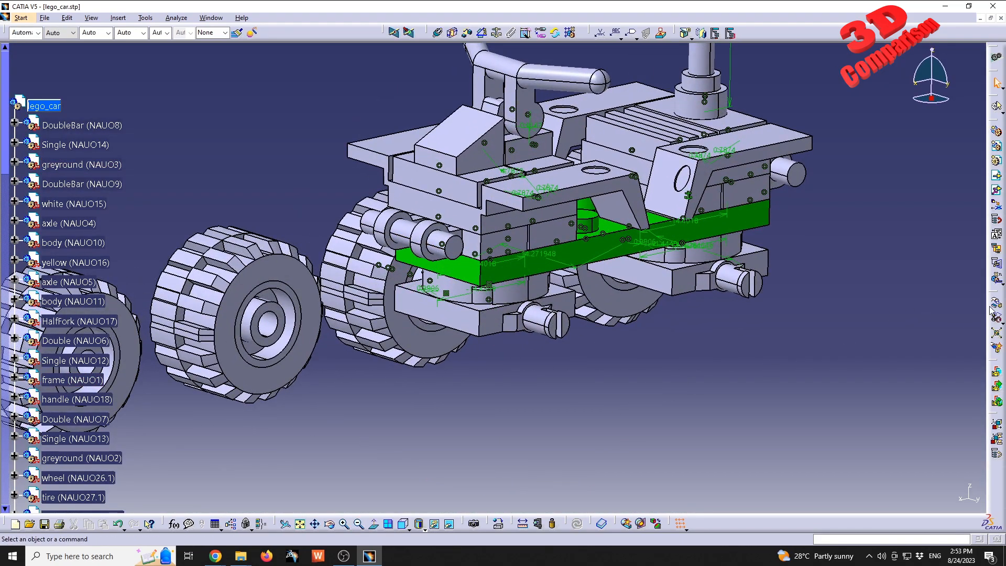
- Test the greyround (NAUO3) and axle (NAUO5) for free rotation around the axes with respect to constraints
{"action": "left_click", "coordinate": [995, 305]}
{"action": "left_click", "coordinate": [765, 427]}
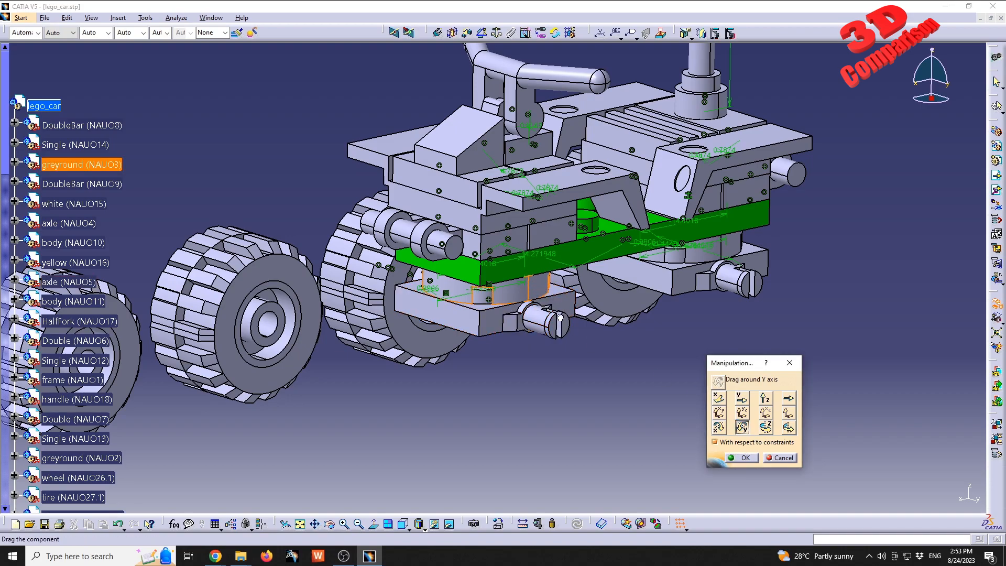
{"action": "left_click", "coordinate": [719, 427]}
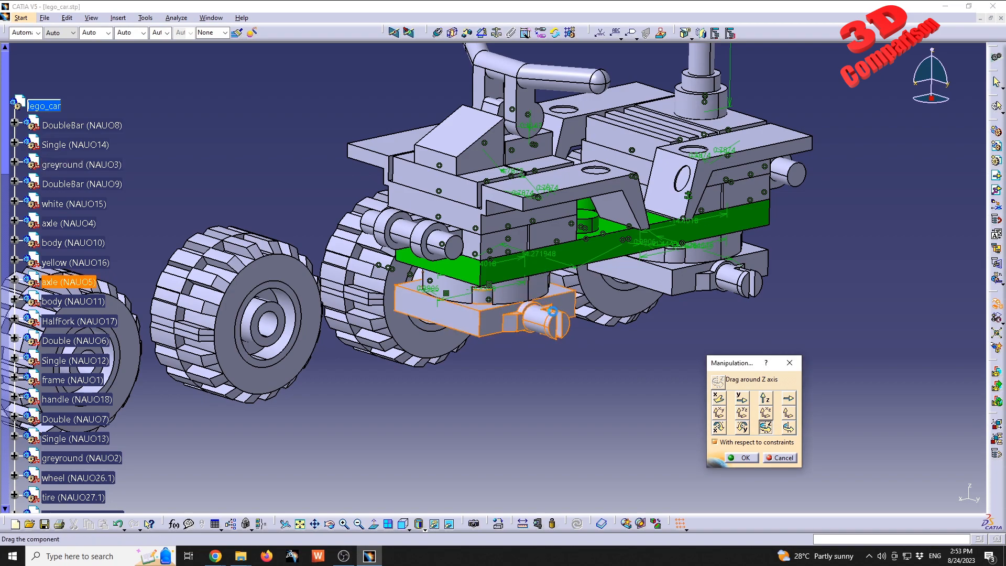
{"action": "left_click", "coordinate": [790, 459]}
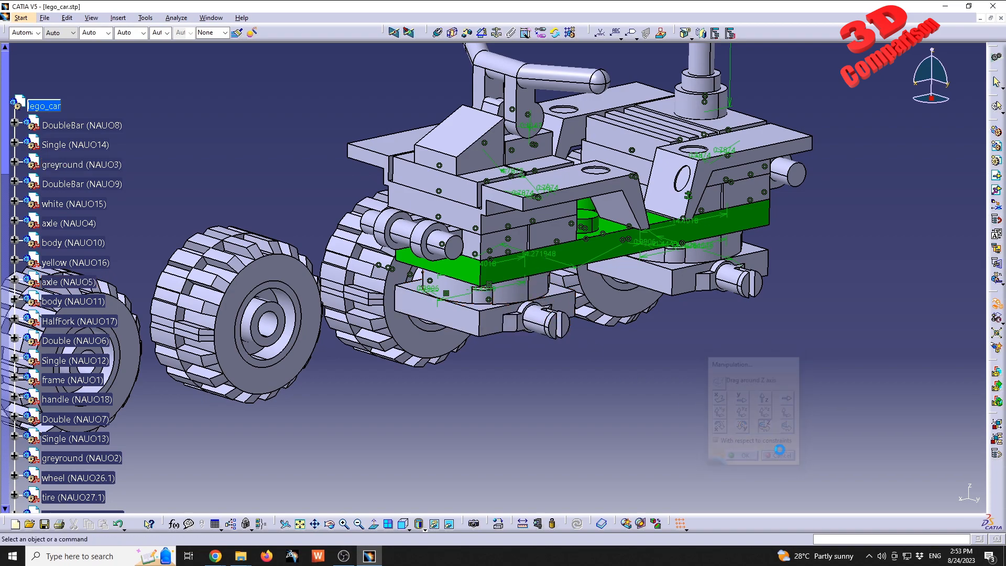
- Test the rotation around the Y axis of the mounted tire on the axle (NAUO5) with respect to constraints
{"action": "middle_click_drag", "start_coordinate": [417, 416], "coordinate": [941, 393]}
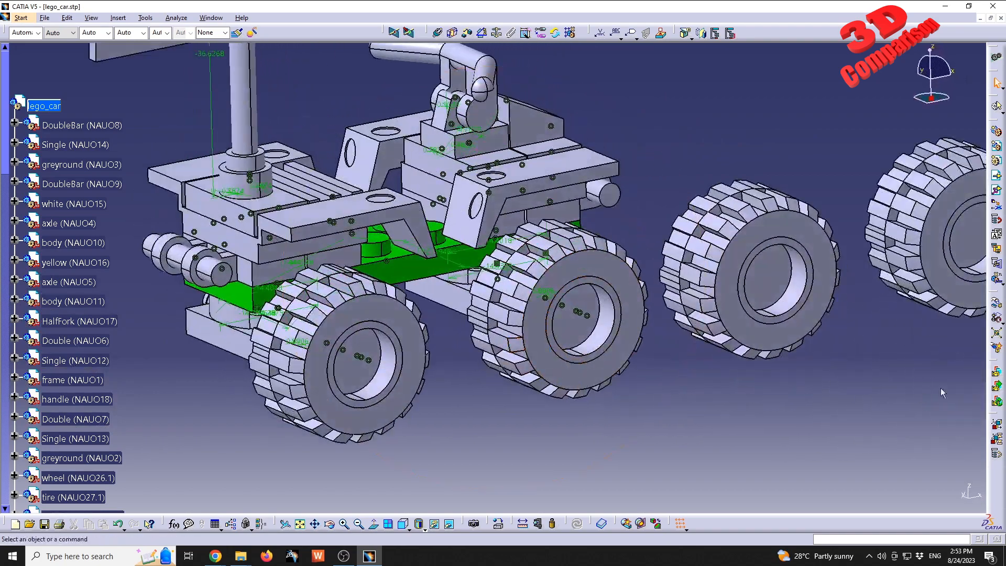
{"action": "left_click", "coordinate": [997, 303]}
{"action": "left_click", "coordinate": [741, 427]}
{"action": "left_click_drag", "start_coordinate": [661, 316], "coordinate": [810, 250]}
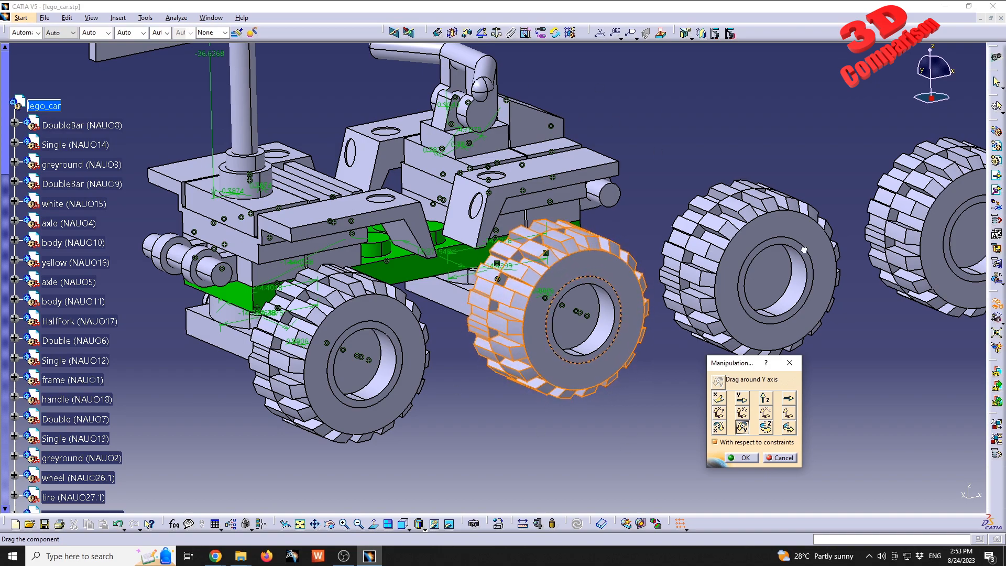
{"action": "middle_click_drag", "start_coordinate": [730, 239], "coordinate": [627, 189]}
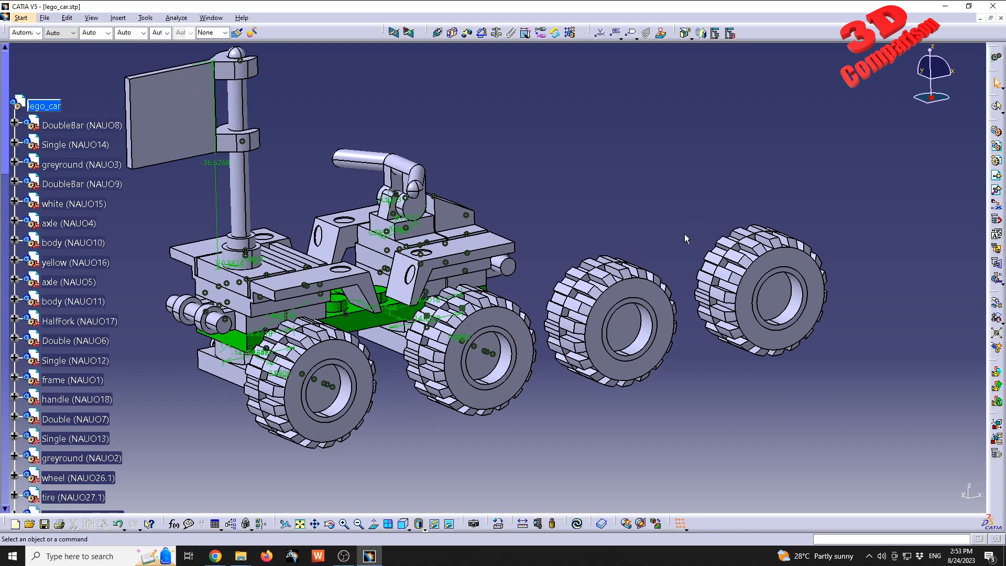
- Attach the compass to the nearer loose tire and move the tire to the opposite side of the car, away from its wheel
{"action": "right_click", "coordinate": [930, 98]}
{"action": "left_click", "coordinate": [908, 203]}
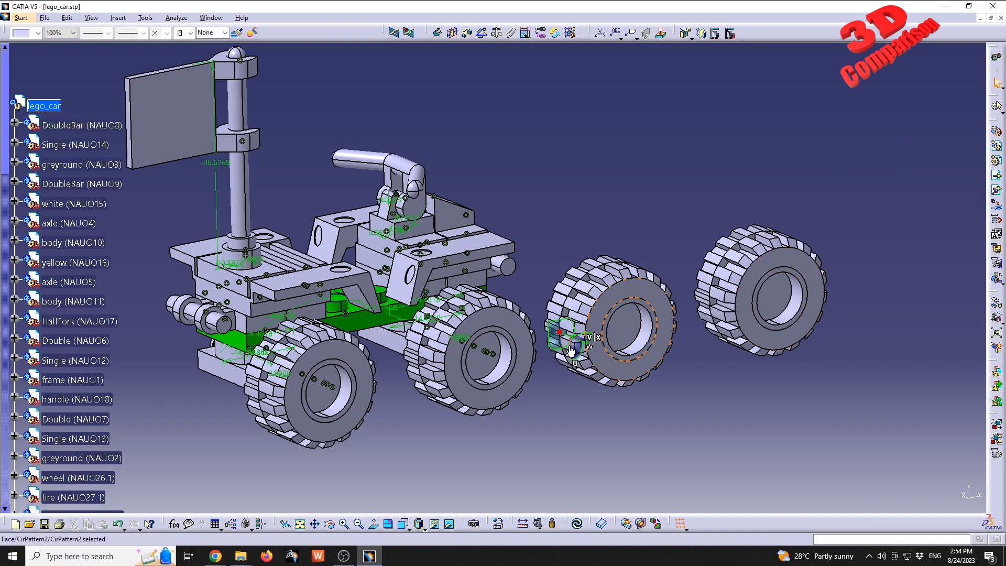
{"action": "left_click_drag", "start_coordinate": [573, 341], "coordinate": [299, 227]}
{"action": "middle_click_drag", "start_coordinate": [295, 264], "coordinate": [424, 333]}
{"action": "left_click_drag", "start_coordinate": [389, 322], "coordinate": [442, 342]}
{"action": "middle_click_drag", "start_coordinate": [442, 342], "coordinate": [414, 334]}
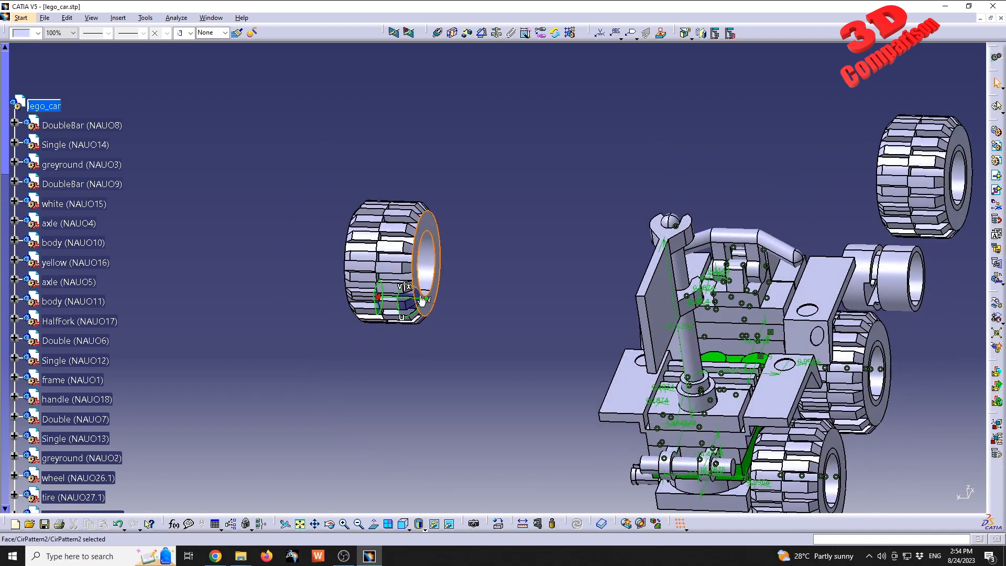
- Shift the loose tire lower with the compass and move the loose wheel from its original side to beside that tire
{"action": "left_click_drag", "start_coordinate": [423, 297], "coordinate": [346, 307]}
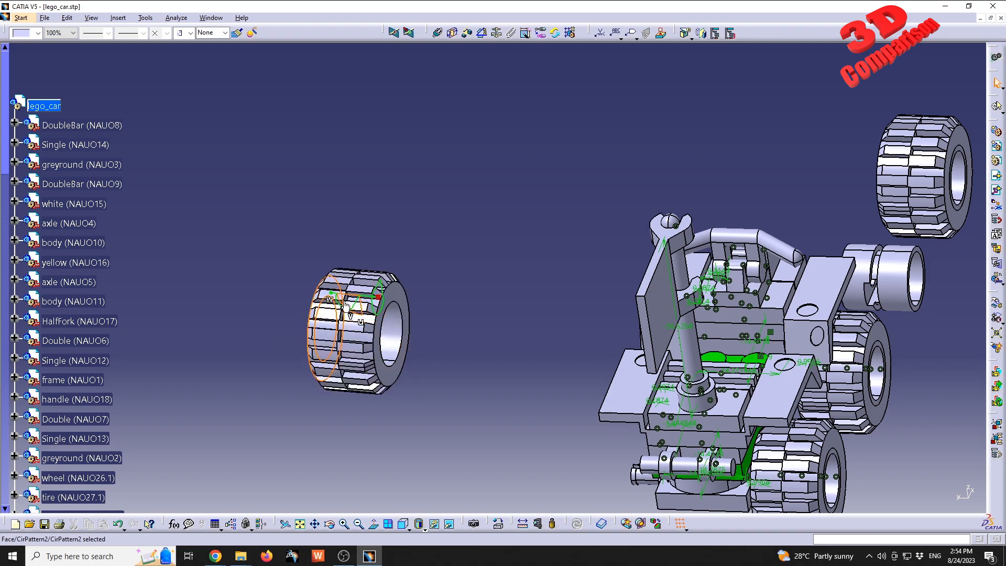
{"action": "left_click", "coordinate": [505, 343]}
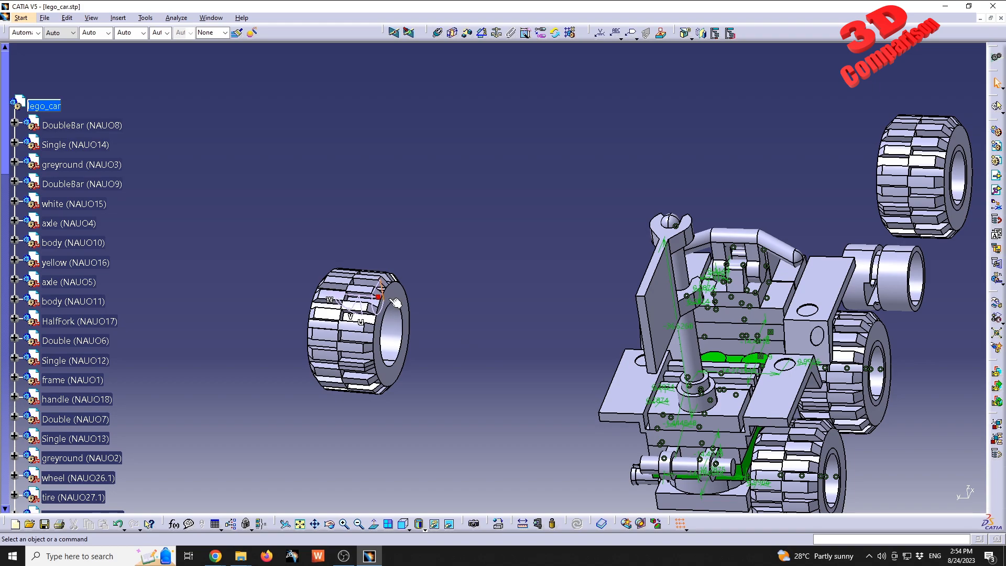
{"action": "left_click", "coordinate": [894, 285]}
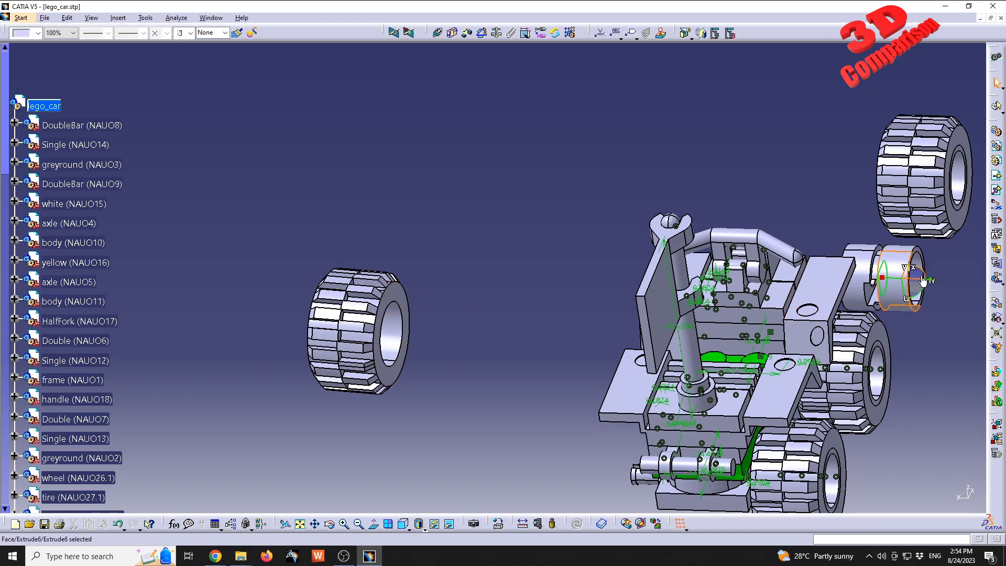
{"action": "left_click_drag", "start_coordinate": [919, 285], "coordinate": [420, 289]}
{"action": "left_click", "coordinate": [509, 344]}
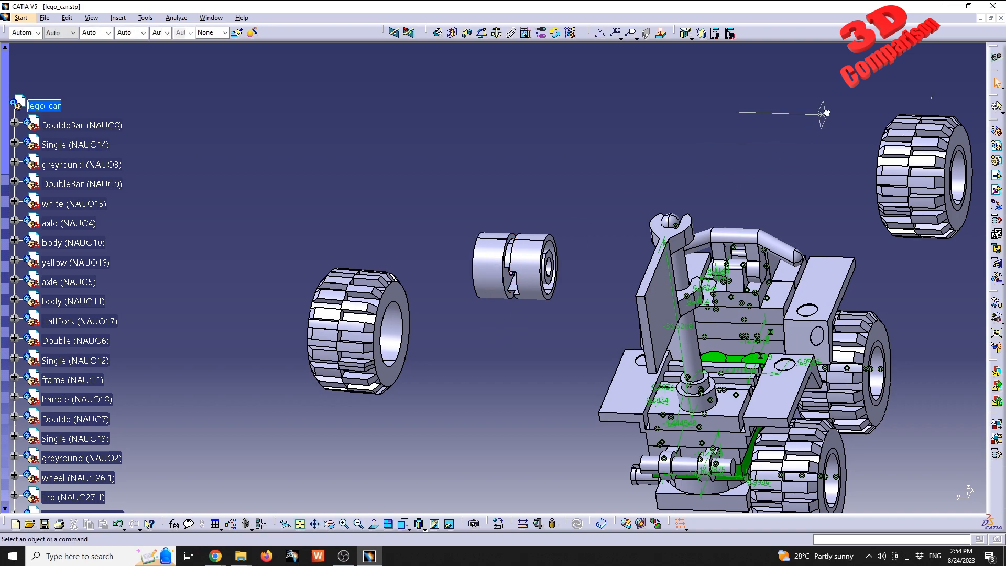
- Make the moved wheel's axis coincident with the axis of the free stub on axle (NAUO5)
{"action": "middle_click_drag", "start_coordinate": [574, 287], "coordinate": [595, 160]}
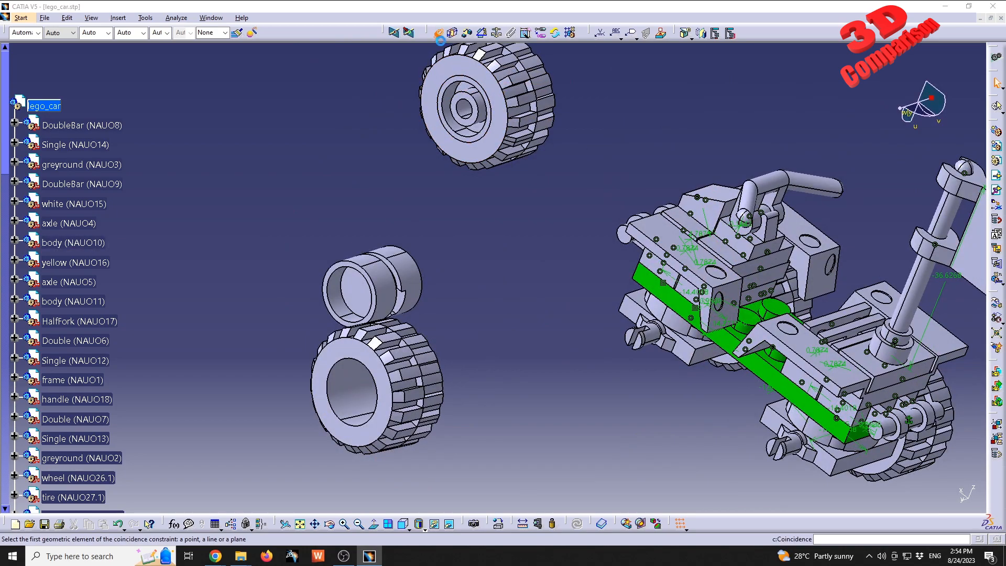
{"action": "left_click", "coordinate": [438, 32]}
{"action": "middle_click_drag", "start_coordinate": [595, 331], "coordinate": [570, 261]}
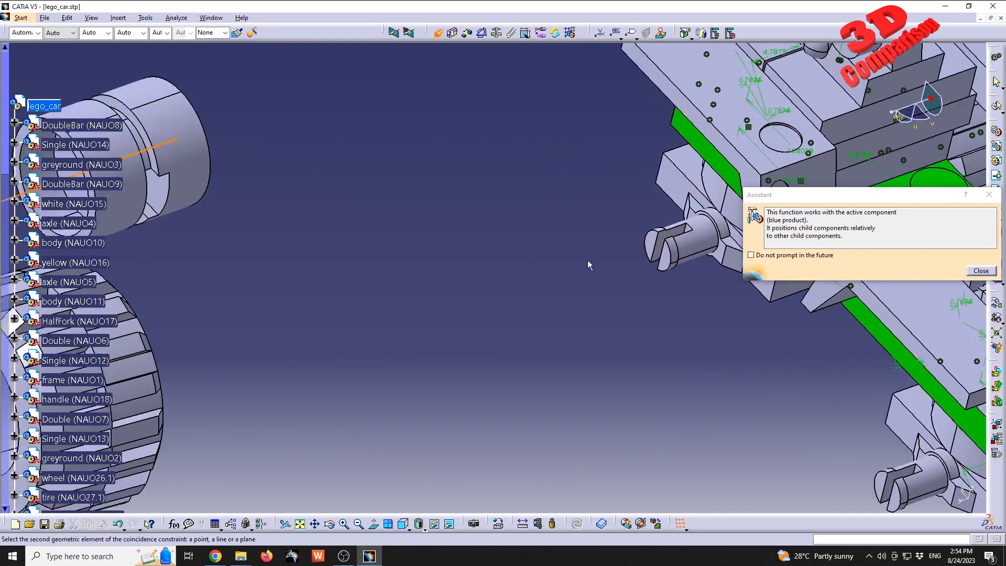
{"action": "left_click", "coordinate": [701, 249]}
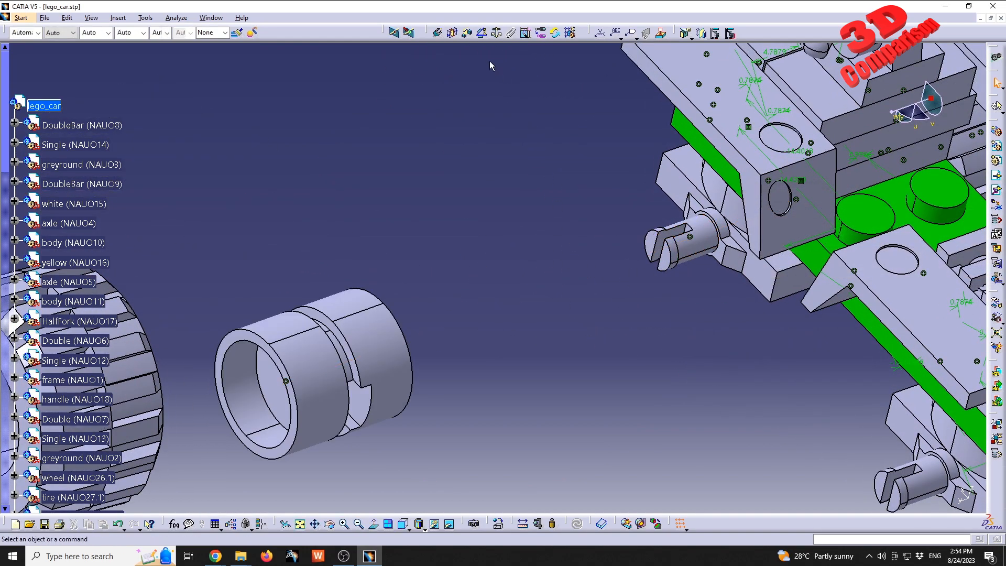
- Open the offset constraint between the axle and the already mounted wheel on the opposite side to check its value
{"action": "left_click", "coordinate": [467, 34]}
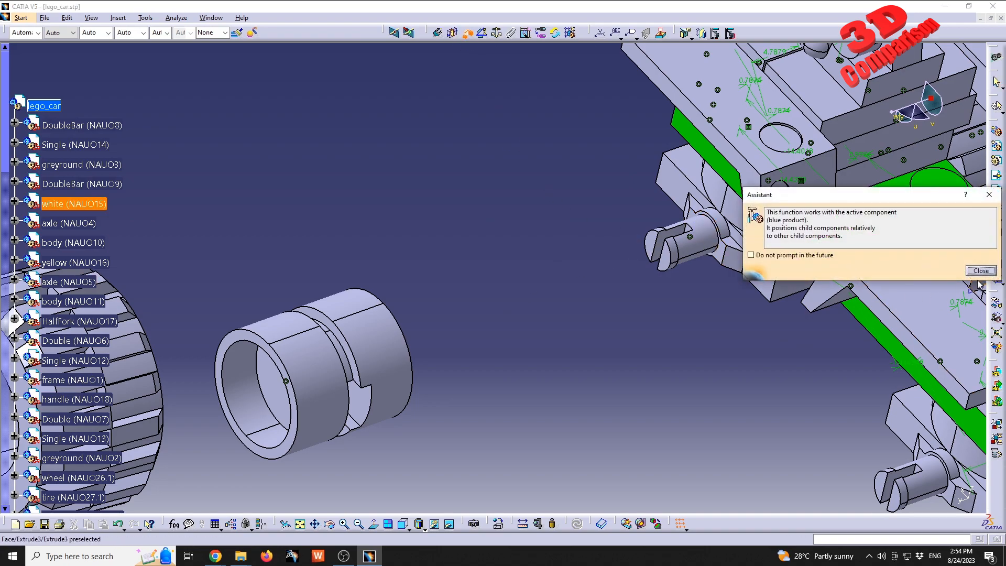
{"action": "middle_click_drag", "start_coordinate": [556, 315], "coordinate": [611, 311]}
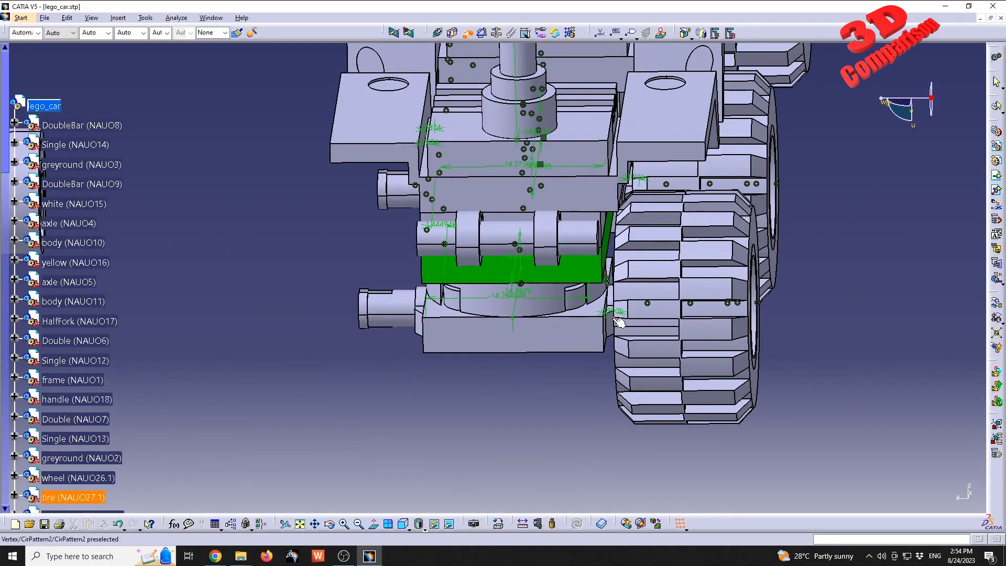
{"action": "double_click", "coordinate": [612, 308]}
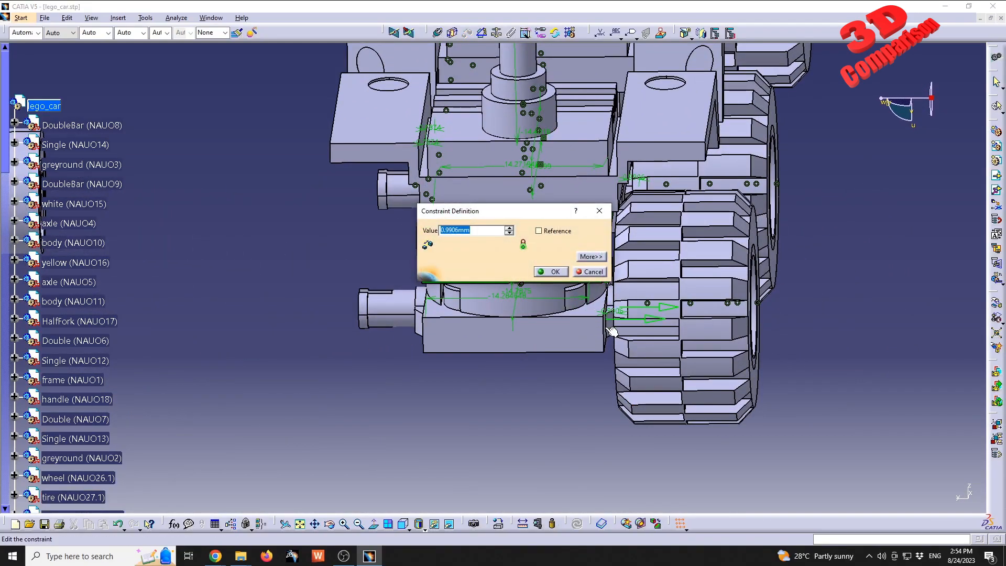
{"action": "left_click", "coordinate": [551, 272]}
{"action": "middle_click_drag", "start_coordinate": [472, 314], "coordinate": [492, 367]}
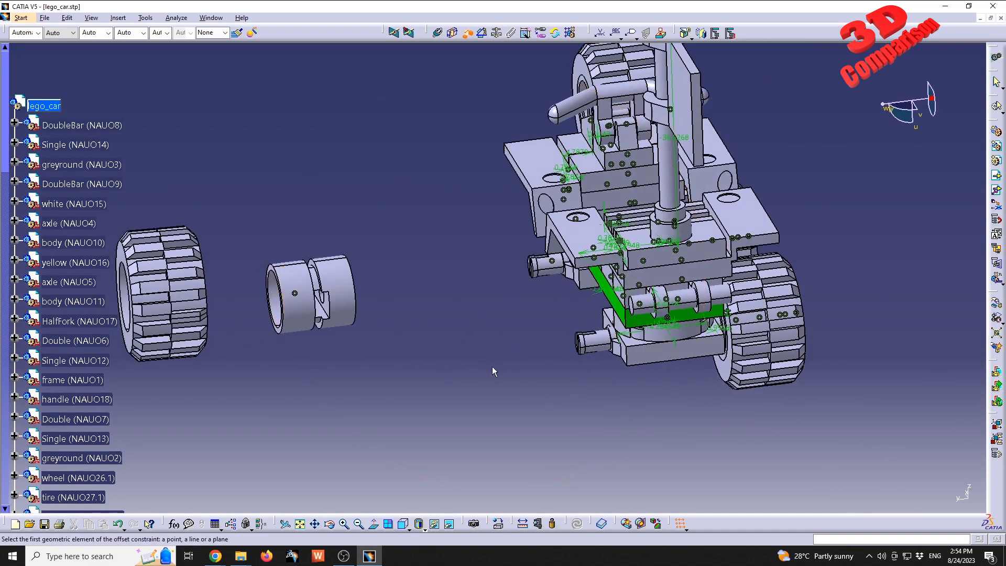
{"action": "left_click", "coordinate": [469, 35]}
{"action": "middle_click_drag", "start_coordinate": [424, 360], "coordinate": [583, 282]}
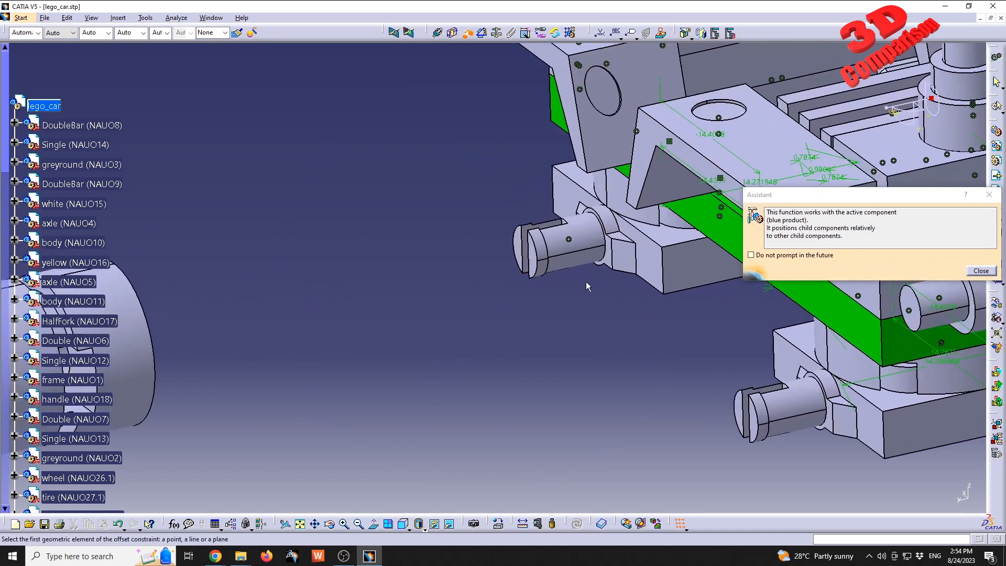
{"action": "left_click", "coordinate": [609, 243]}
{"action": "middle_click_drag", "start_coordinate": [534, 287], "coordinate": [488, 319]}
{"action": "middle_click_drag", "start_coordinate": [567, 359], "coordinate": [423, 285]}
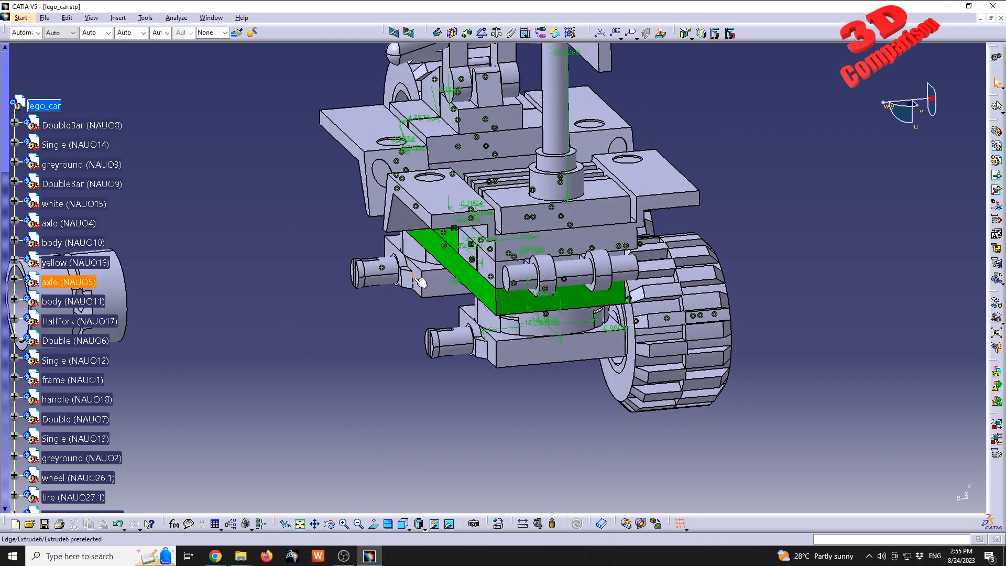
- Add an offset constraint of 0.9906 mm between the side face of axle (NAUO5) and wheel (NAUO26.3), then update the assembly
{"action": "left_click", "coordinate": [467, 33]}
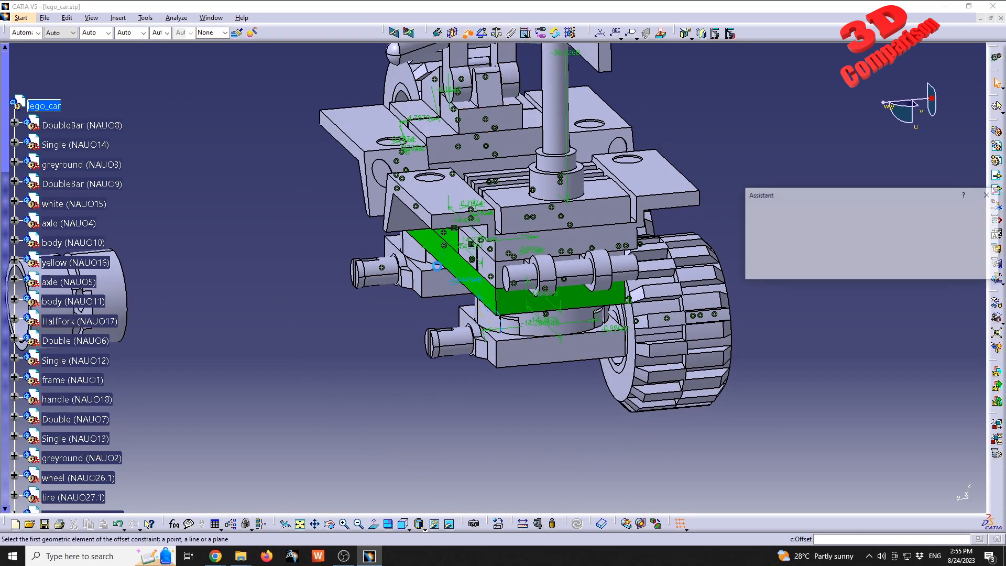
{"action": "left_click", "coordinate": [420, 273]}
{"action": "middle_click_drag", "start_coordinate": [420, 274], "coordinate": [411, 188]}
{"action": "left_click", "coordinate": [408, 187]}
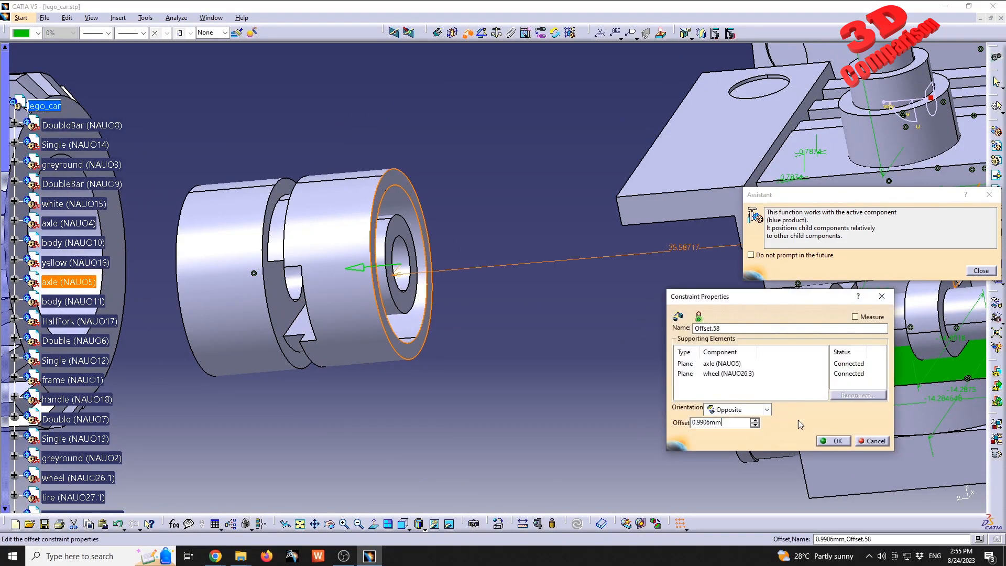
{"action": "left_click", "coordinate": [833, 441]}
{"action": "middle_click_drag", "start_coordinate": [580, 295], "coordinate": [544, 304]}
{"action": "left_click", "coordinate": [833, 442]}
{"action": "left_click", "coordinate": [745, 421]}
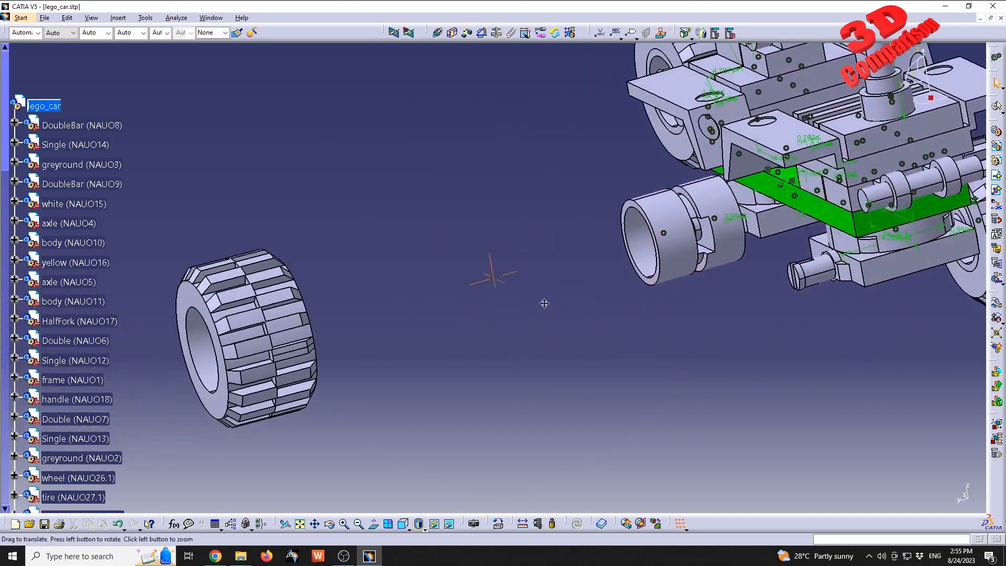
- Make the loose tire's axis coincident with the axis of the wheel just mounted on axle (NAUO5)
{"action": "left_click", "coordinate": [439, 34]}
{"action": "left_click", "coordinate": [216, 343]}
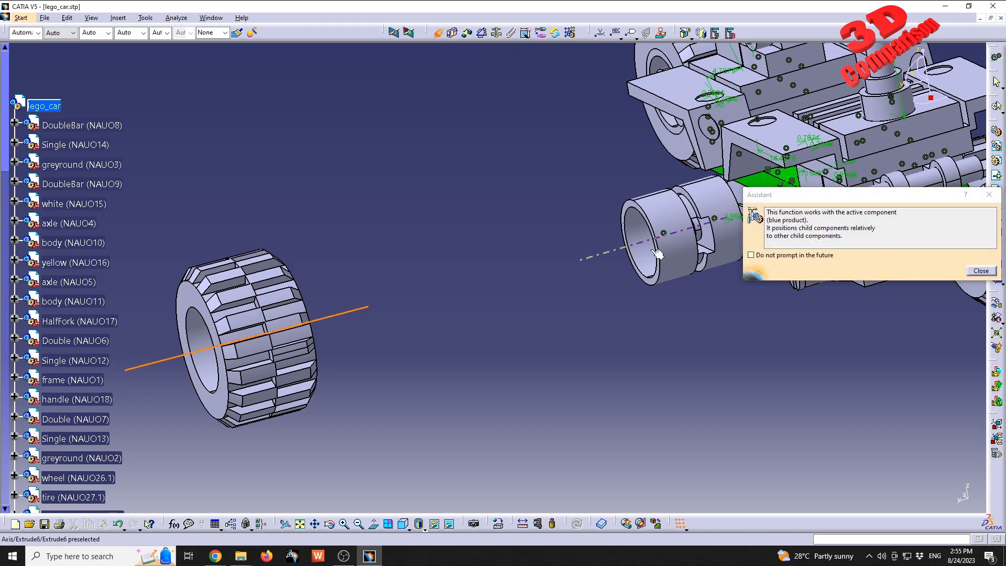
{"action": "left_click", "coordinate": [676, 224]}
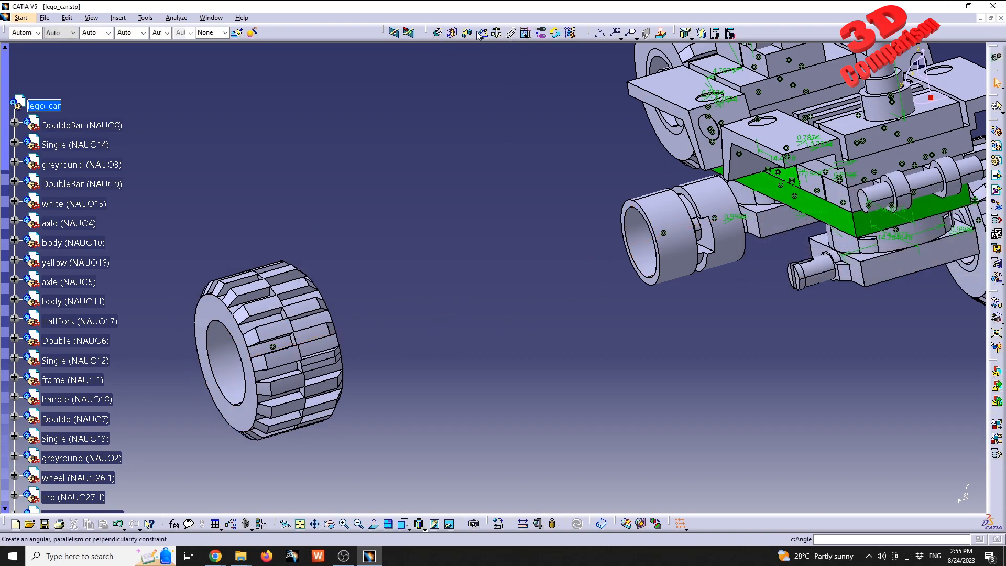
- Make the outer side face of the loose tire coincident with the outer rim face of the mounted wheel
{"action": "left_click", "coordinate": [454, 34]}
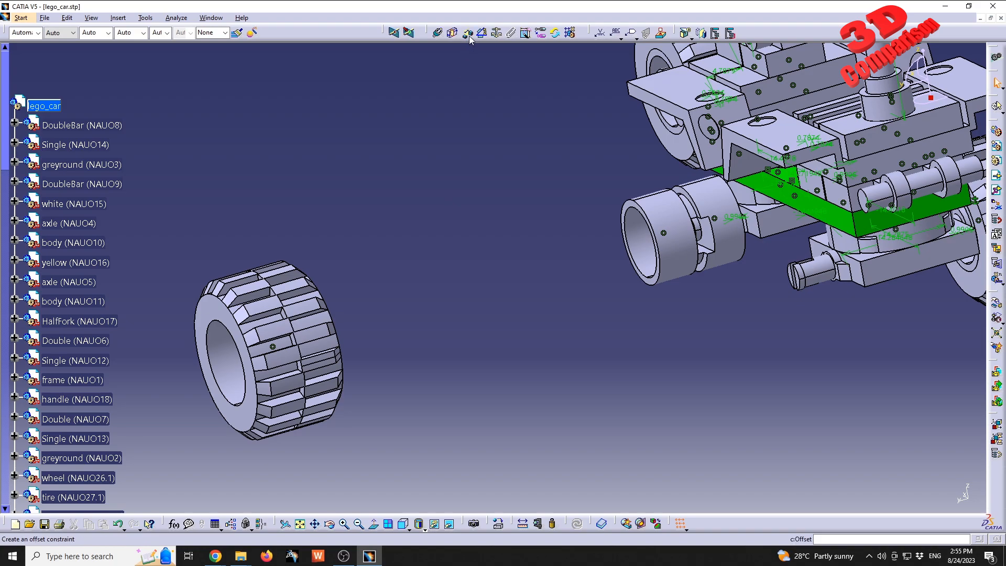
{"action": "left_click", "coordinate": [439, 33]}
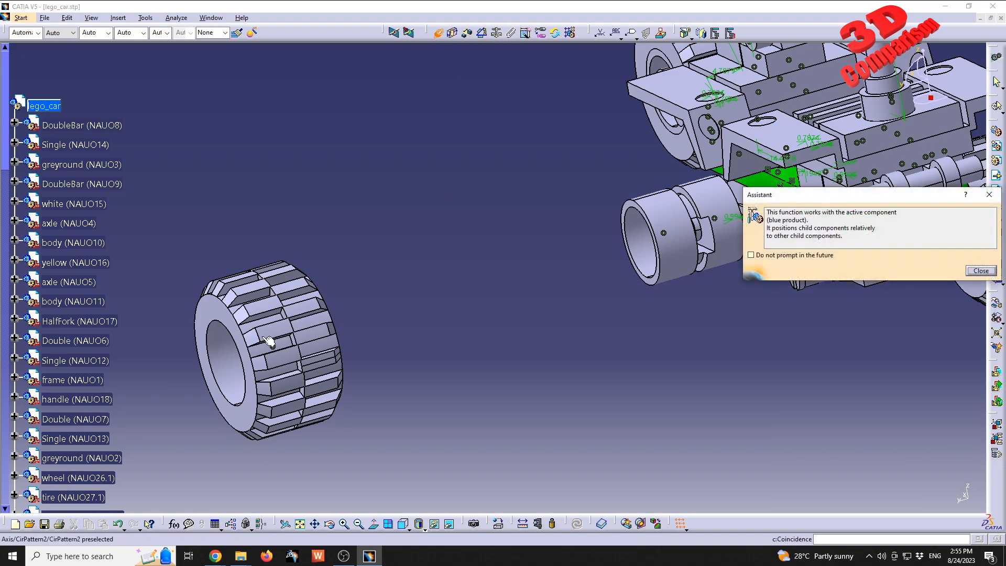
{"action": "left_click", "coordinate": [217, 320]}
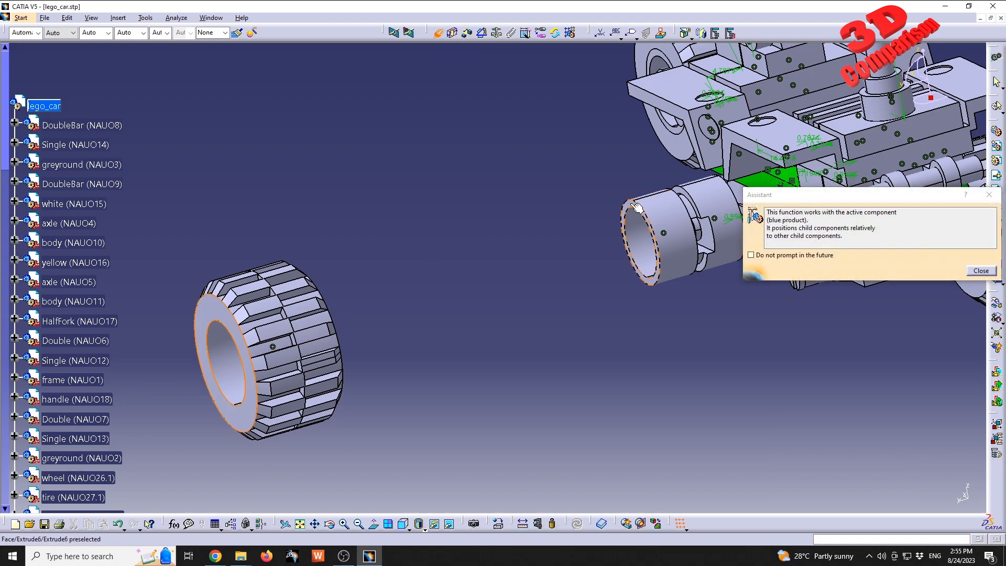
{"action": "left_click", "coordinate": [626, 201]}
{"action": "left_click", "coordinate": [831, 424]}
- Test the rotation of the mounted wheels and tires around the Y axis with respect to constraints
{"action": "middle_click_drag", "start_coordinate": [537, 320], "coordinate": [565, 322]}
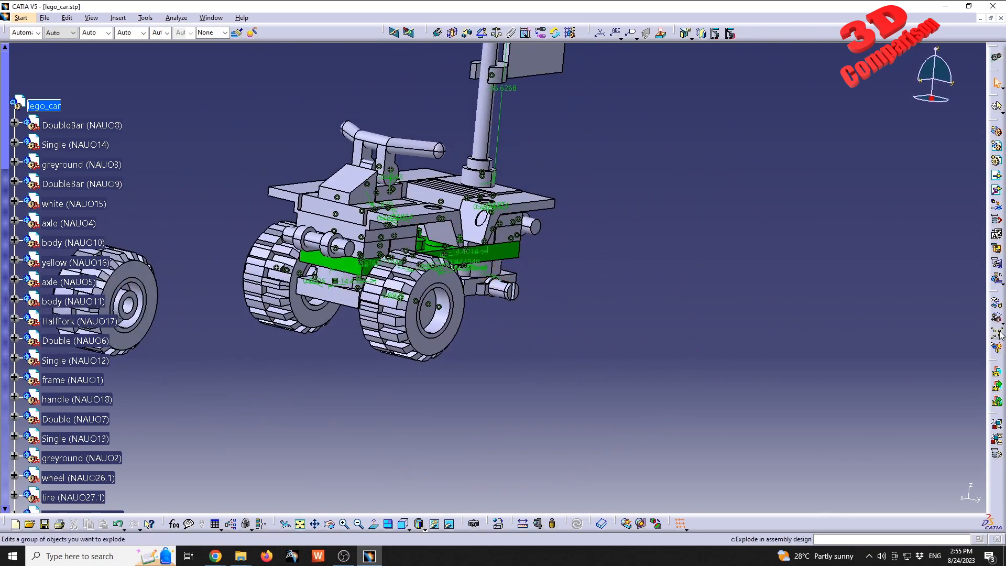
{"action": "left_click", "coordinate": [996, 318]}
{"action": "left_click", "coordinate": [742, 427]}
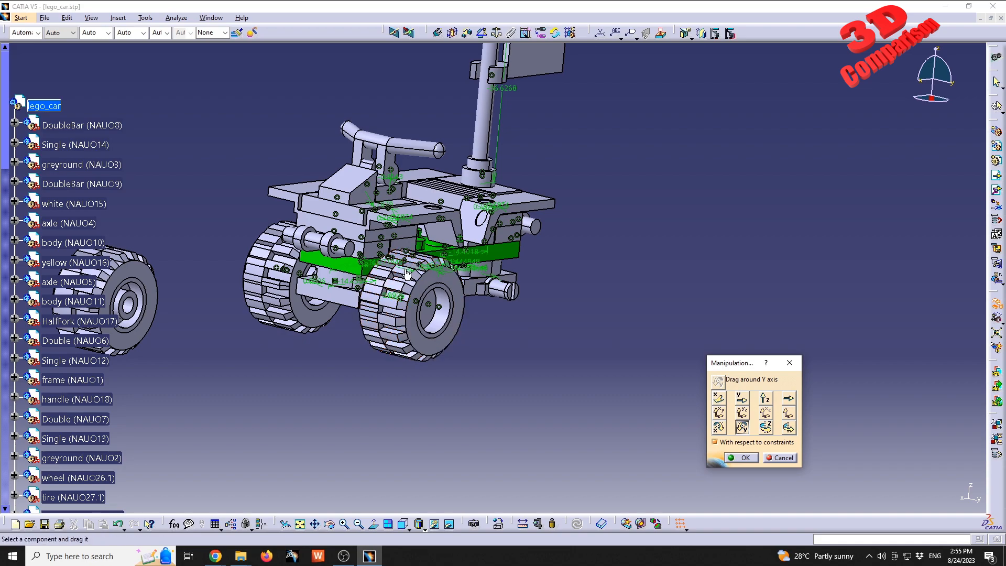
{"action": "left_click_drag", "start_coordinate": [506, 211], "coordinate": [460, 280]}
{"action": "left_click_drag", "start_coordinate": [579, 224], "coordinate": [576, 227]}
{"action": "left_click_drag", "start_coordinate": [404, 345], "coordinate": [703, 393]}
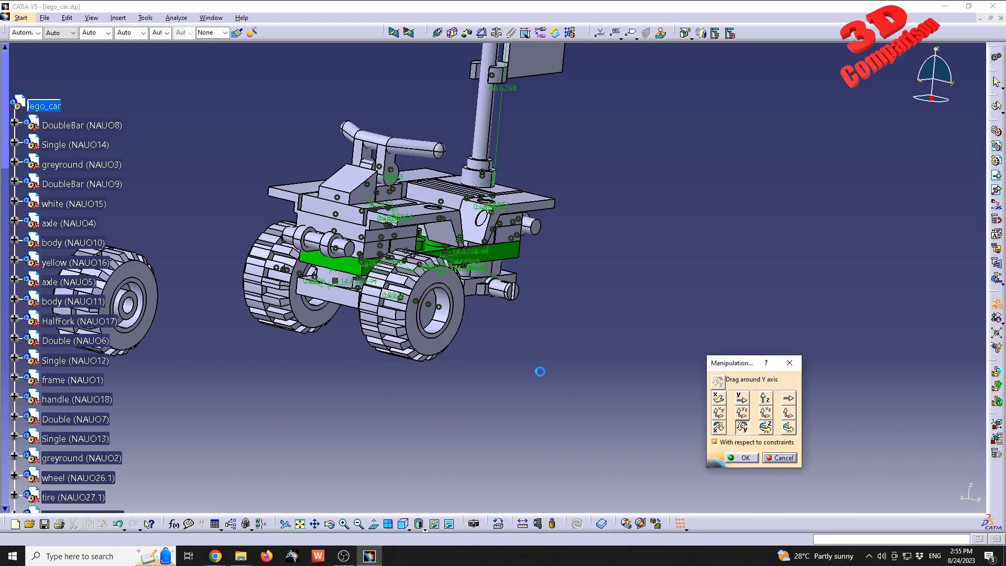
- Detach the compass from the remaining loose wheel and tire and toggle its Snap Automatically to Selected Object option
{"action": "middle_click_drag", "start_coordinate": [332, 375], "coordinate": [435, 363]}
{"action": "middle_click_drag", "start_coordinate": [261, 233], "coordinate": [301, 230]}
{"action": "left_click_drag", "start_coordinate": [177, 165], "coordinate": [329, 442]}
{"action": "left_click", "coordinate": [301, 222]}
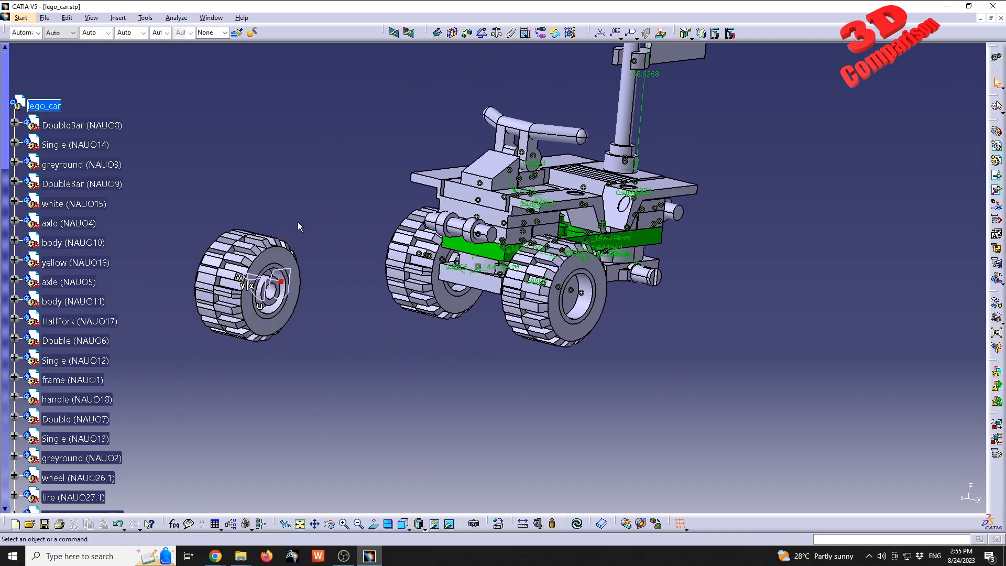
{"action": "left_click_drag", "start_coordinate": [283, 282], "coordinate": [828, 151]}
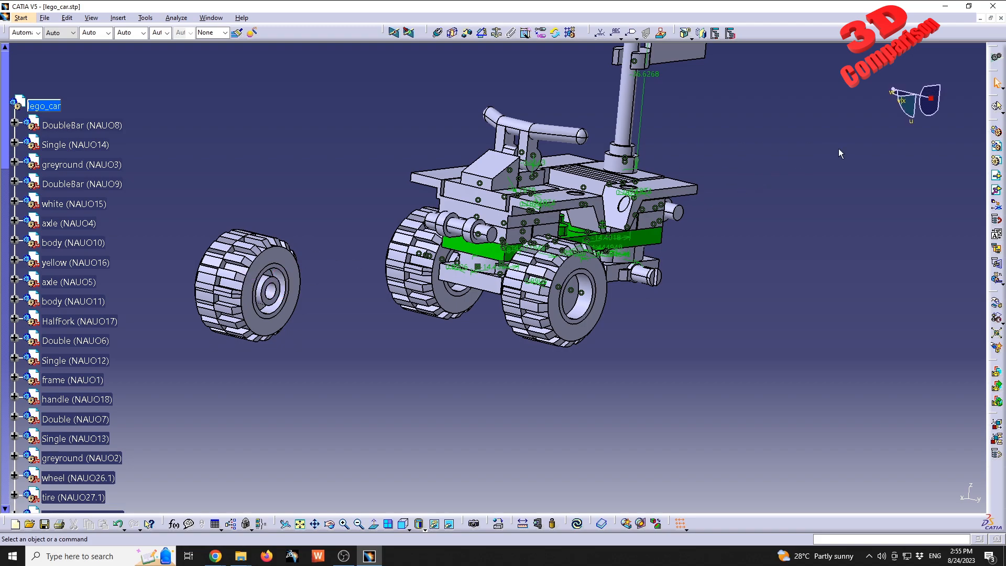
{"action": "right_click", "coordinate": [935, 105]}
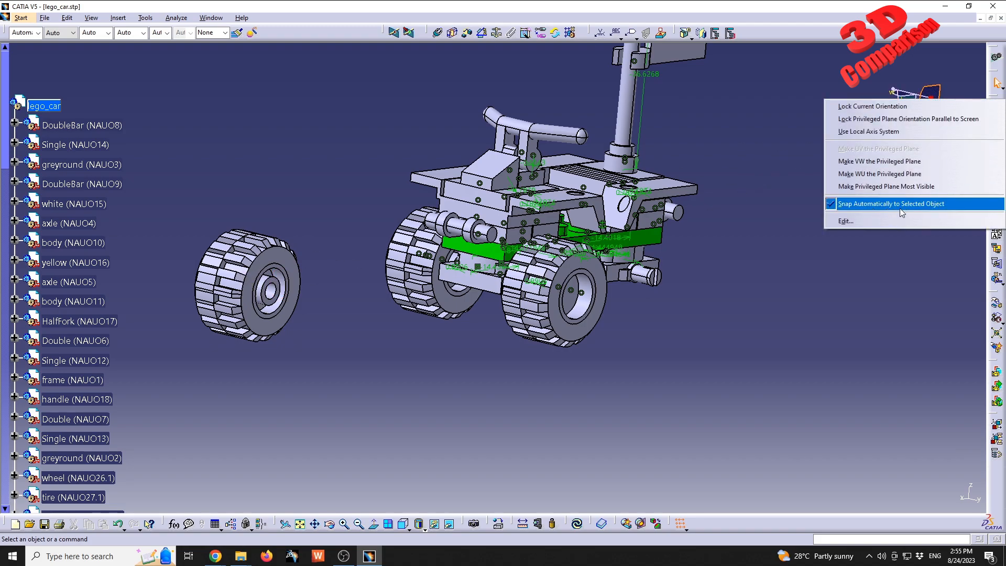
{"action": "left_click", "coordinate": [900, 208]}
- Move the remaining loose wheel and tire together to the car's opposite side with the compass, and toggle its automatic snapping again
{"action": "left_click_drag", "start_coordinate": [162, 152], "coordinate": [358, 427]}
{"action": "middle_click_drag", "start_coordinate": [277, 323], "coordinate": [422, 330]}
{"action": "left_click_drag", "start_coordinate": [409, 339], "coordinate": [694, 347]}
{"action": "middle_click_drag", "start_coordinate": [729, 360], "coordinate": [562, 366]}
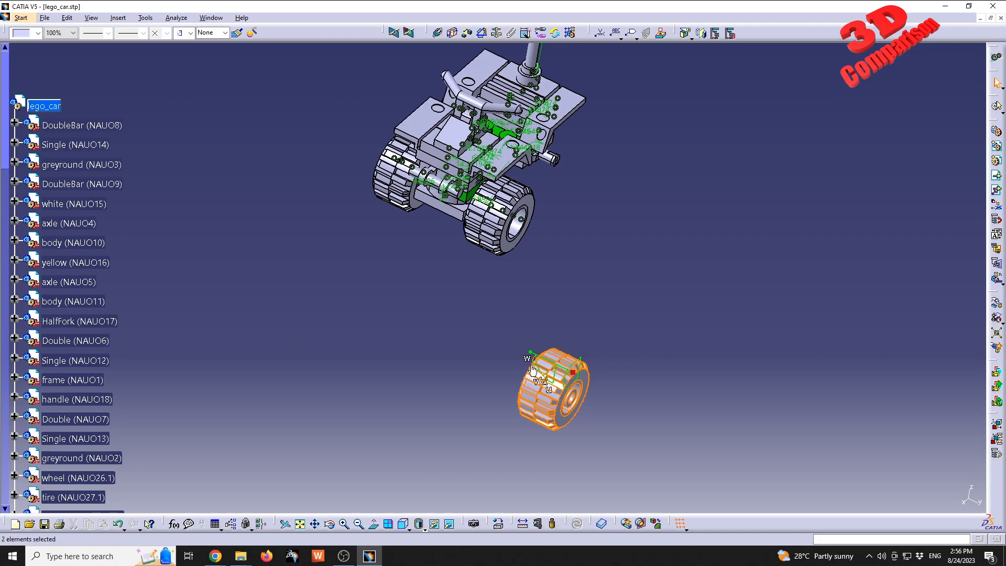
{"action": "left_click_drag", "start_coordinate": [550, 372], "coordinate": [636, 382]}
{"action": "left_click", "coordinate": [728, 337]}
{"action": "middle_click_drag", "start_coordinate": [728, 337], "coordinate": [437, 312]}
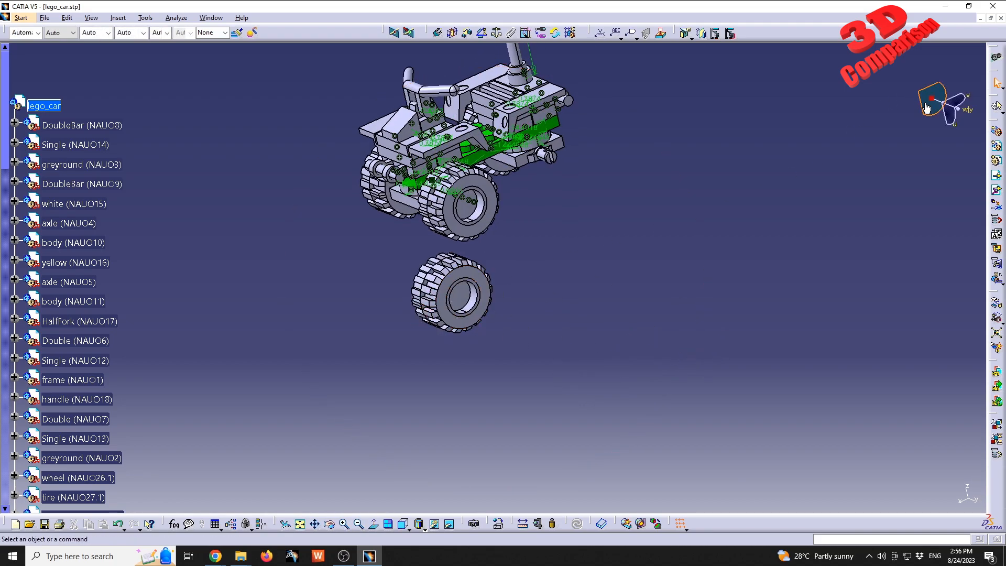
{"action": "right_click", "coordinate": [929, 107]}
{"action": "left_click", "coordinate": [891, 203]}
{"action": "middle_click_drag", "start_coordinate": [616, 231], "coordinate": [384, 303]}
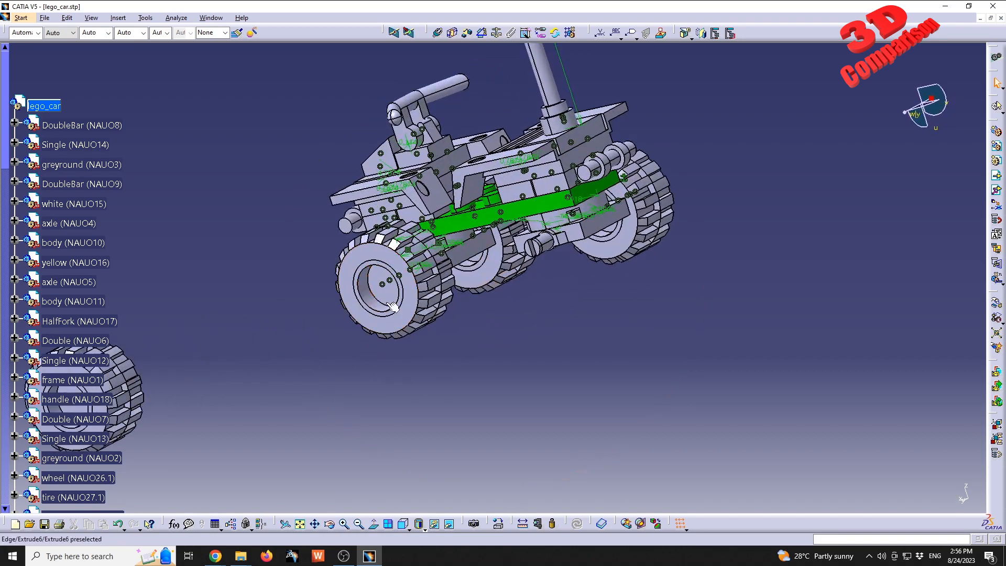
{"action": "middle_click_drag", "start_coordinate": [470, 322], "coordinate": [621, 294]}
{"action": "left_click", "coordinate": [438, 33]}
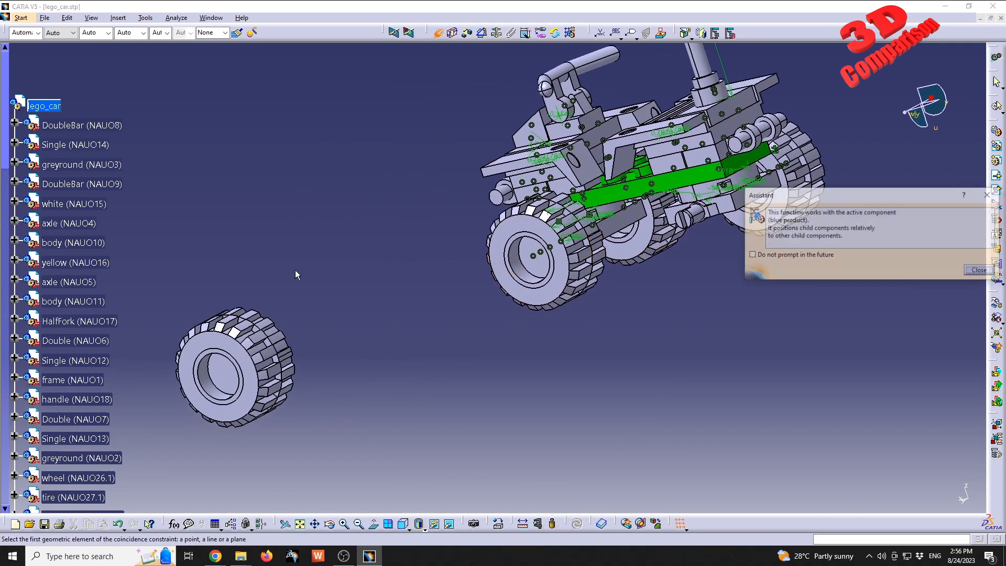
{"action": "middle_click_drag", "start_coordinate": [418, 288], "coordinate": [392, 305]}
{"action": "key", "text": "Escape"}
- Add an offset constraint between the side face of axle (NAUO4) and the hub face of wheel (NAUO26.4), then update the assembly
{"action": "middle_click_drag", "start_coordinate": [517, 260], "coordinate": [420, 220]}
{"action": "left_click", "coordinate": [468, 34]}
{"action": "middle_click_drag", "start_coordinate": [634, 218], "coordinate": [412, 281]}
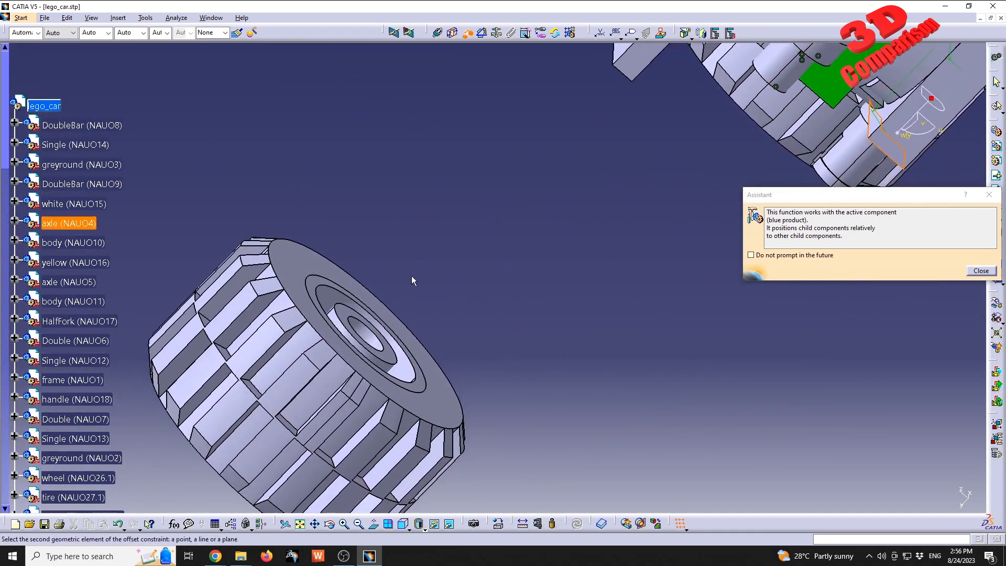
{"action": "left_click", "coordinate": [355, 317]}
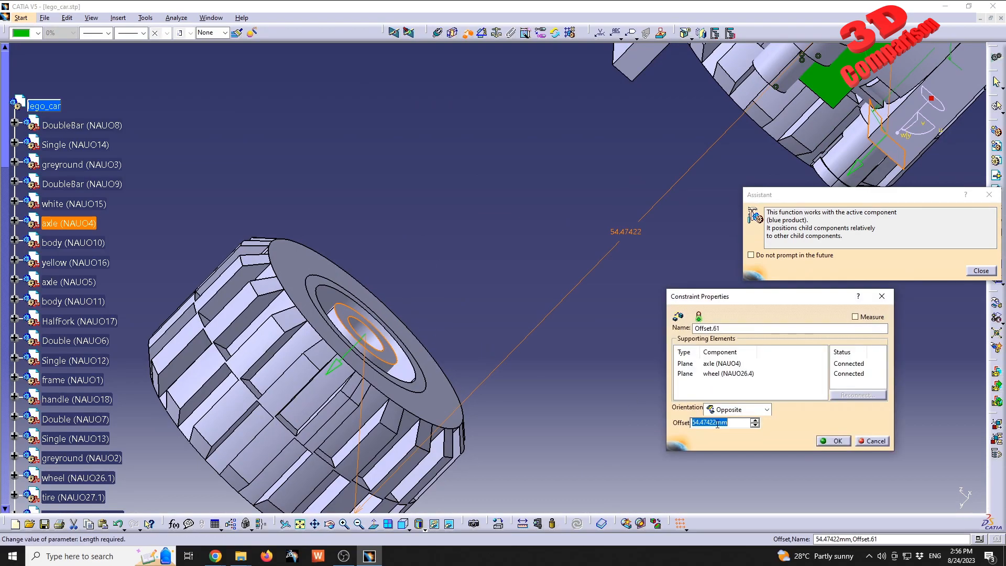
{"action": "key", "text": "Return"}
{"action": "middle_click_drag", "start_coordinate": [602, 311], "coordinate": [401, 325]}
{"action": "left_click", "coordinate": [833, 440]}
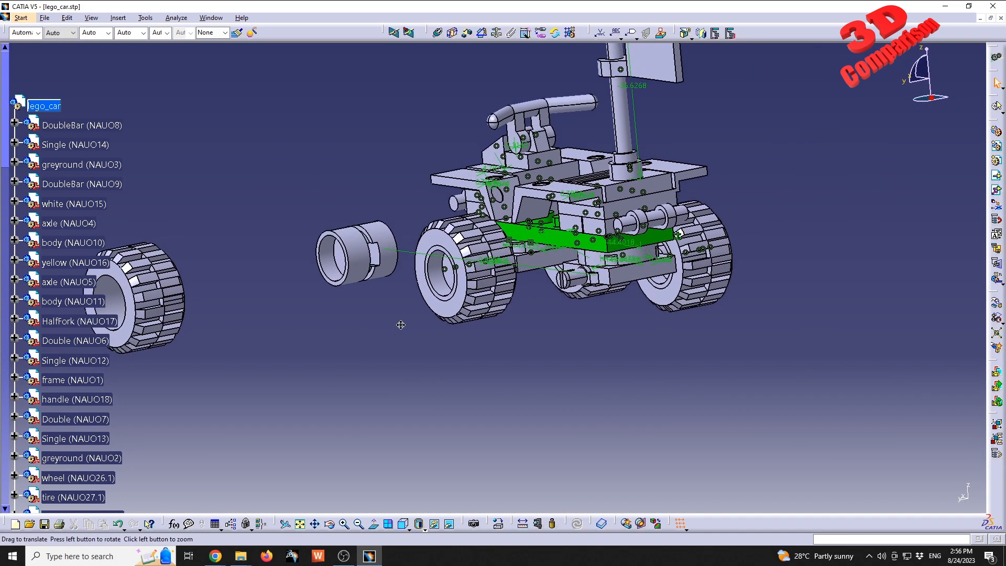
- Make the axis of wheel (NAUO26.4) coincident with the axis of the free stub on axle (NAUO4)
{"action": "left_click", "coordinate": [439, 34]}
{"action": "left_click", "coordinate": [395, 243]}
{"action": "middle_click_drag", "start_coordinate": [574, 281], "coordinate": [551, 232]}
{"action": "left_click", "coordinate": [585, 270]}
{"action": "middle_click_drag", "start_coordinate": [547, 318], "coordinate": [431, 406]}
{"action": "left_click", "coordinate": [431, 407]}
{"action": "middle_click_drag", "start_coordinate": [369, 348], "coordinate": [554, 327]}
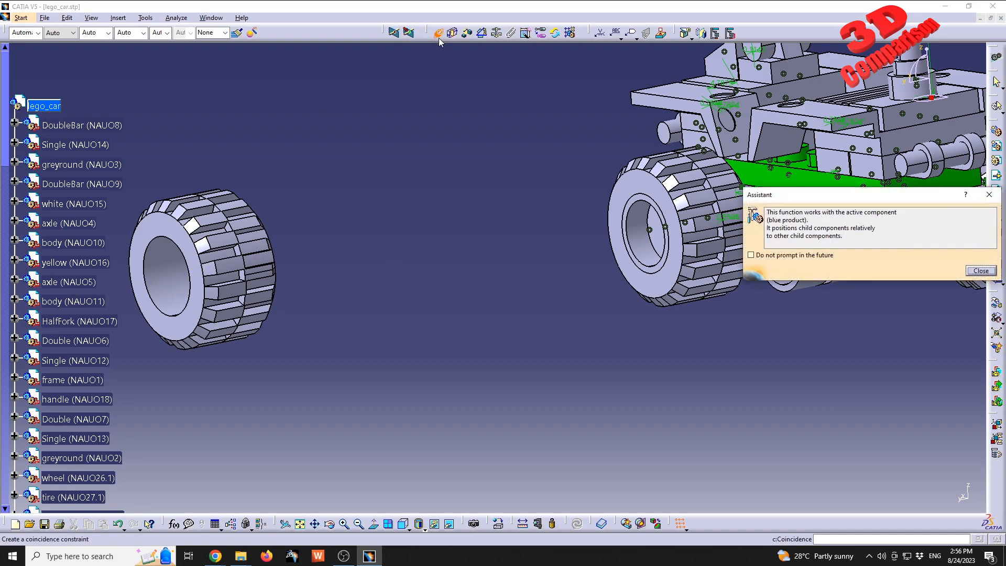
- Make the loose tire's axis coincident with the wheel (NAUO26.4) axis, and its side face coincident with the wheel's outer rim face
{"action": "left_click", "coordinate": [173, 258]}
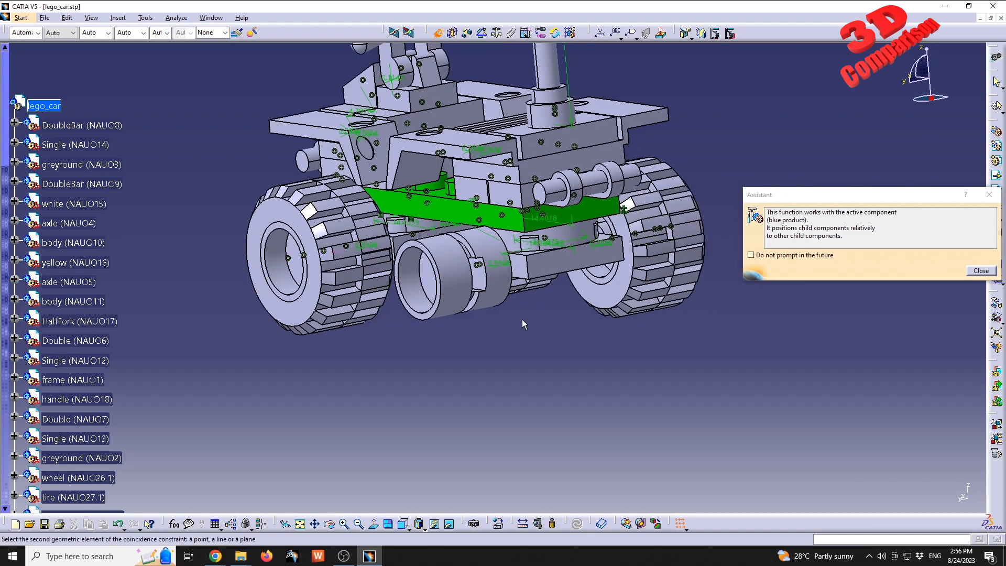
{"action": "left_click", "coordinate": [445, 253]}
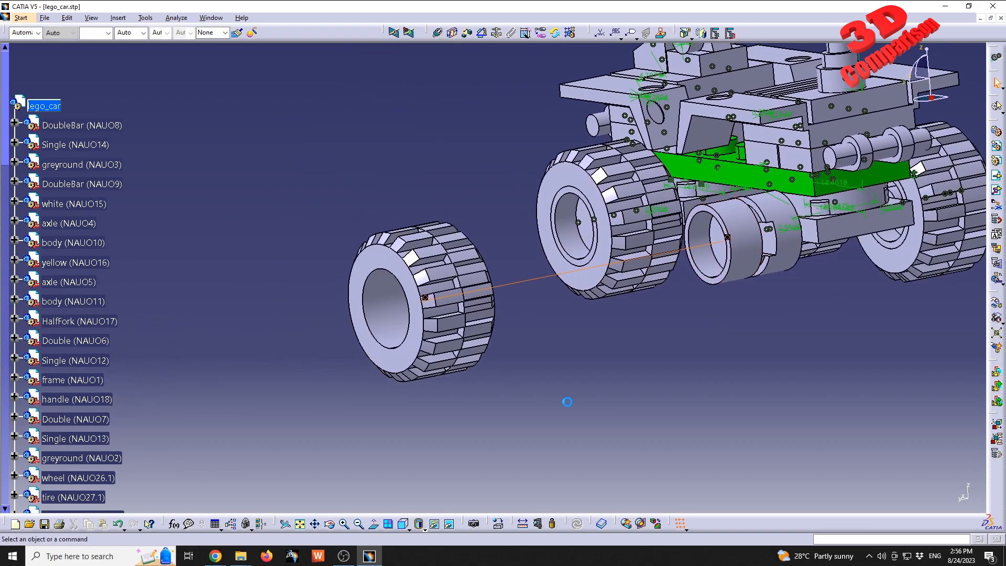
{"action": "left_click", "coordinate": [438, 32]}
{"action": "left_click", "coordinate": [414, 293]}
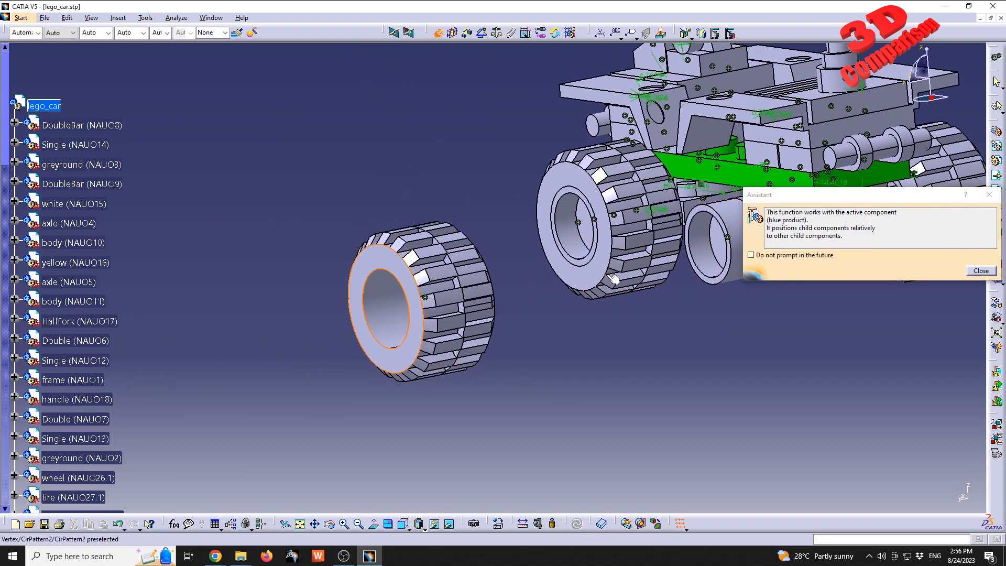
{"action": "middle_click_drag", "start_coordinate": [688, 236], "coordinate": [541, 273]}
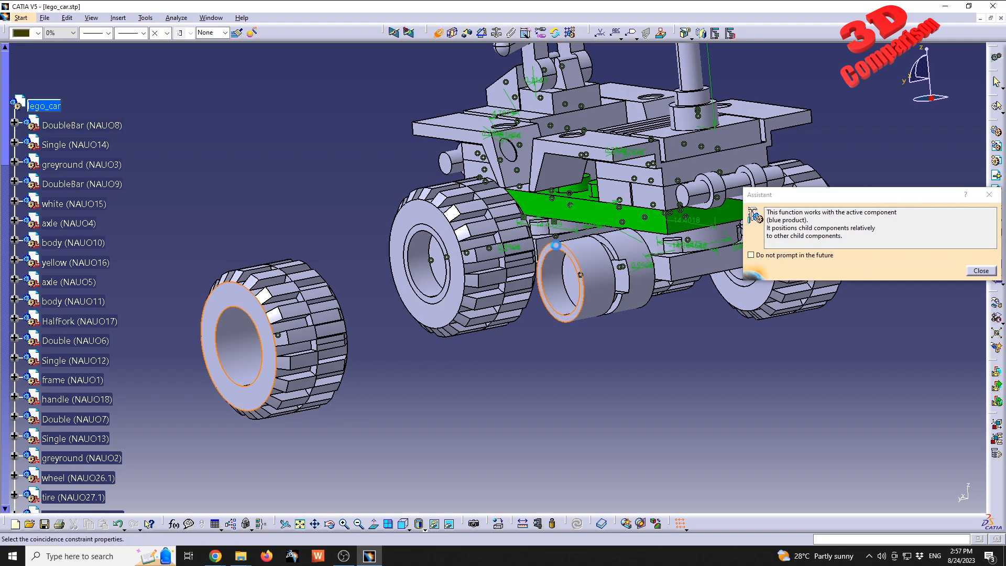
{"action": "left_click", "coordinate": [554, 246]}
{"action": "left_click", "coordinate": [858, 415]}
- Try rotating the front and rear tires about the Y axis with the Manipulation tool, respecting the constraints
{"action": "middle_click_drag", "start_coordinate": [620, 352], "coordinate": [549, 370]}
{"action": "left_click", "coordinate": [998, 307]}
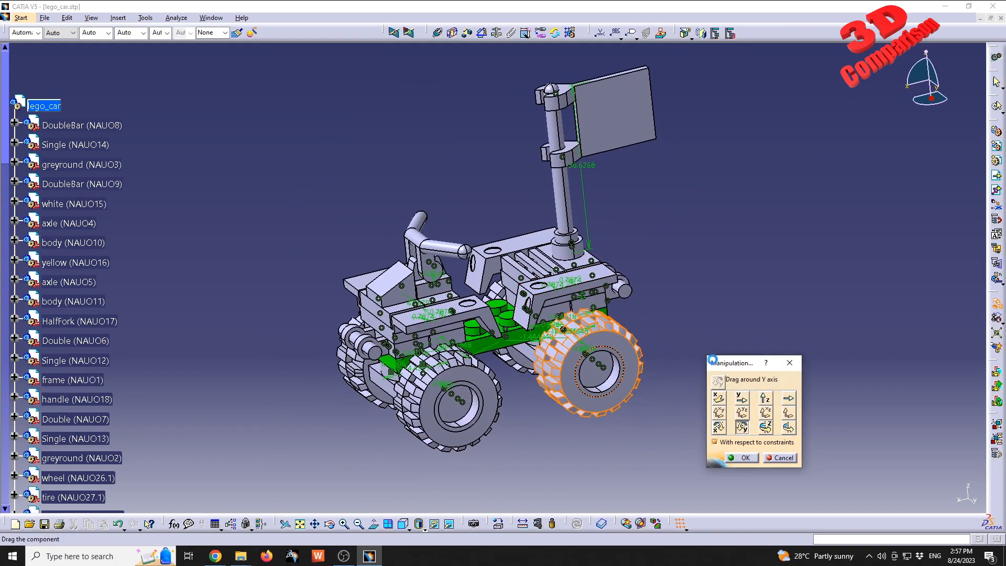
{"action": "mouse_move", "coordinate": [457, 420]}
{"action": "left_mouse_down"}
{"action": "mouse_move", "coordinate": [425, 413]}
{"action": "mouse_move", "coordinate": [464, 414]}
{"action": "left_mouse_up"}
{"action": "left_click_drag", "start_coordinate": [615, 389], "coordinate": [615, 390]}
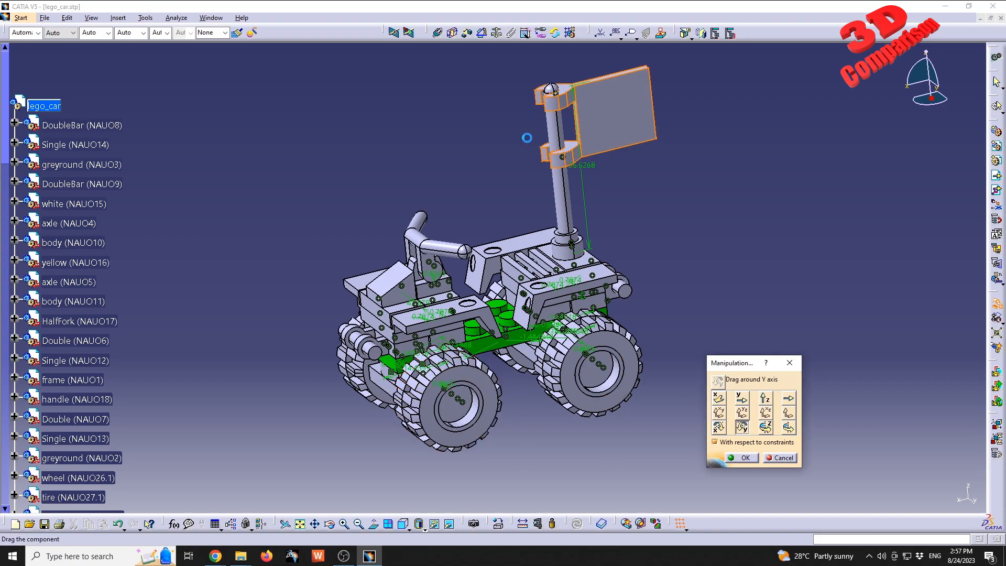
- Try rotating the flag about the Z axis and the handle about the Y axis, and cancel the manipulation
{"action": "left_click", "coordinate": [767, 429]}
{"action": "left_click_drag", "start_coordinate": [636, 131], "coordinate": [734, 377]}
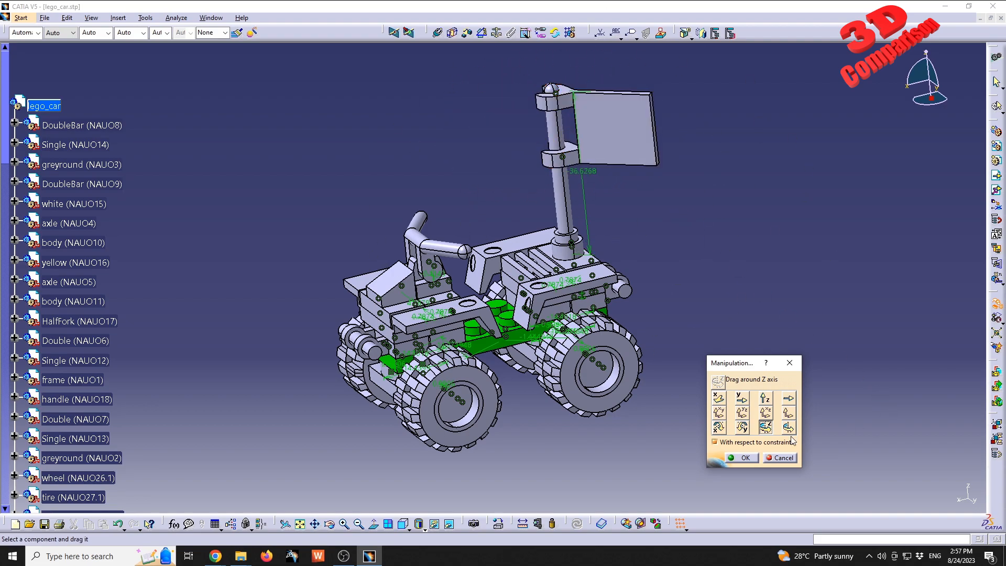
{"action": "left_click", "coordinate": [745, 430]}
{"action": "left_click_drag", "start_coordinate": [434, 253], "coordinate": [424, 199]}
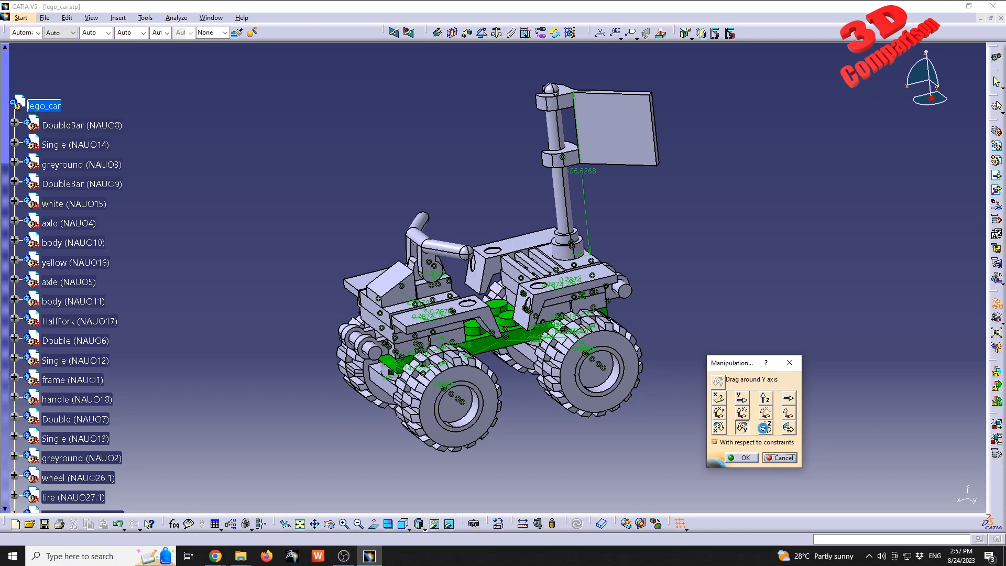
{"action": "left_click", "coordinate": [780, 458]}
{"action": "left_click", "coordinate": [734, 374]}
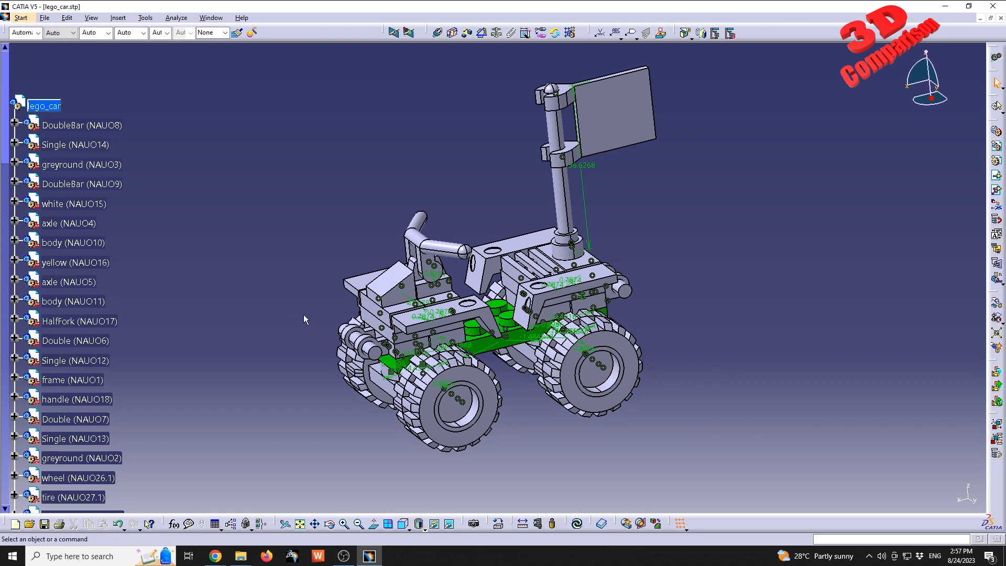
- Select the four tires (NAUO27.1 to NAUO27.4) and colour them brown
{"action": "left_click", "coordinate": [462, 375]}
{"action": "scroll", "coordinate": [185, 319], "scroll_direction": "down", "scroll_amount": 6}
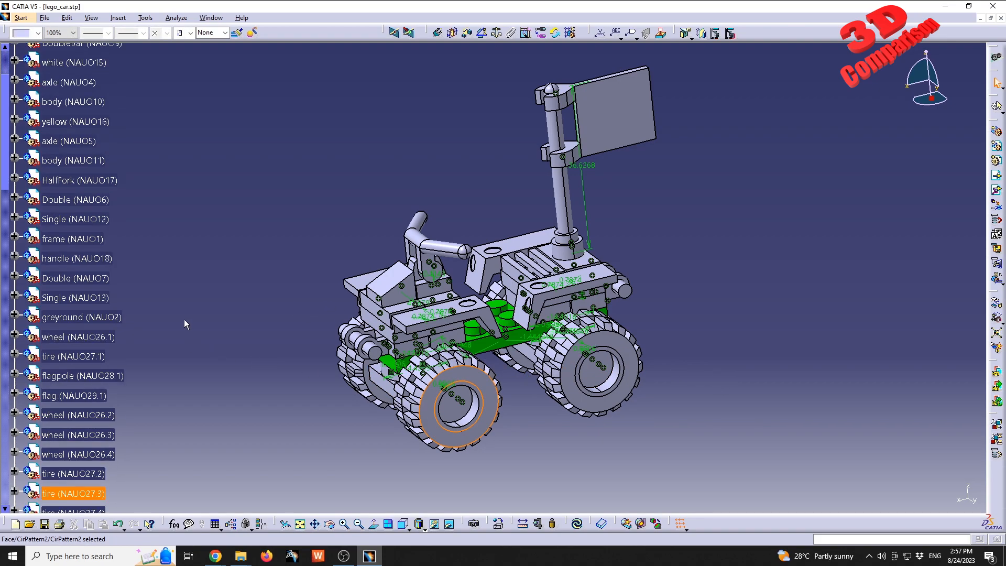
{"action": "left_click", "coordinate": [74, 325], "text": "ctrl"}
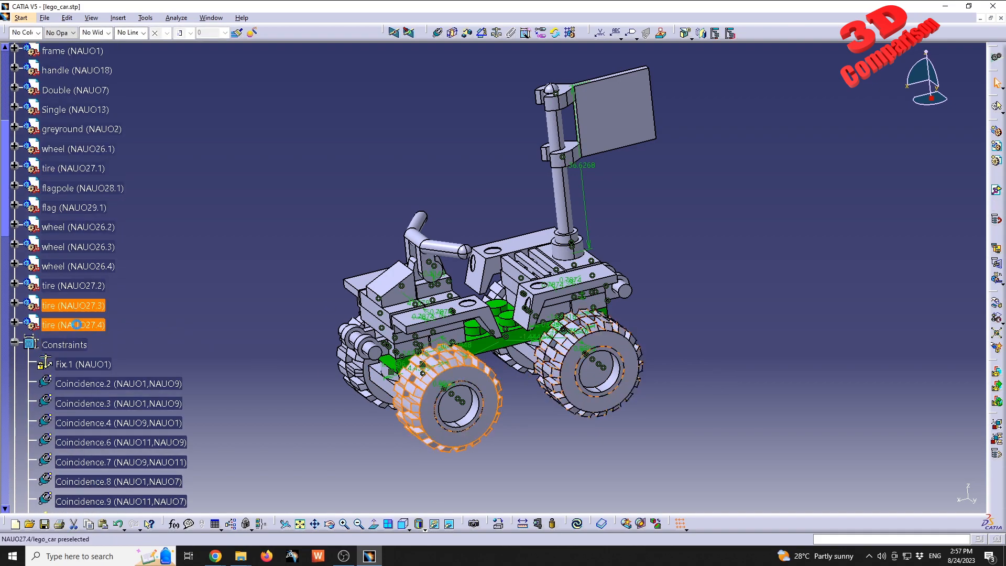
{"action": "left_click", "coordinate": [73, 286], "text": "ctrl"}
{"action": "left_click", "coordinate": [95, 227], "text": "ctrl"}
{"action": "scroll", "coordinate": [78, 227], "scroll_direction": "up", "scroll_amount": 2}
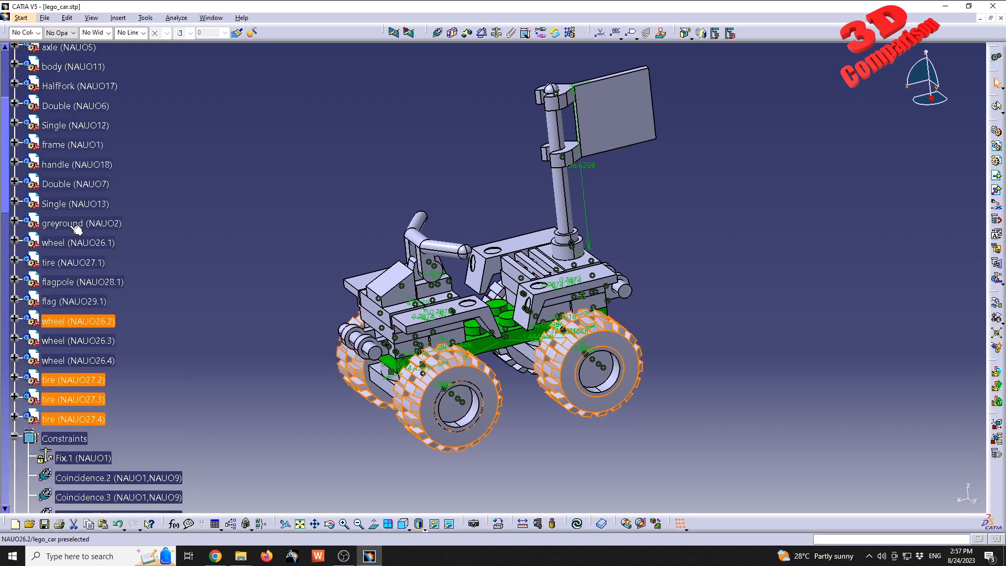
{"action": "scroll", "coordinate": [81, 151], "scroll_direction": "up", "scroll_amount": 2}
{"action": "scroll", "coordinate": [82, 151], "scroll_direction": "up", "scroll_amount": 1}
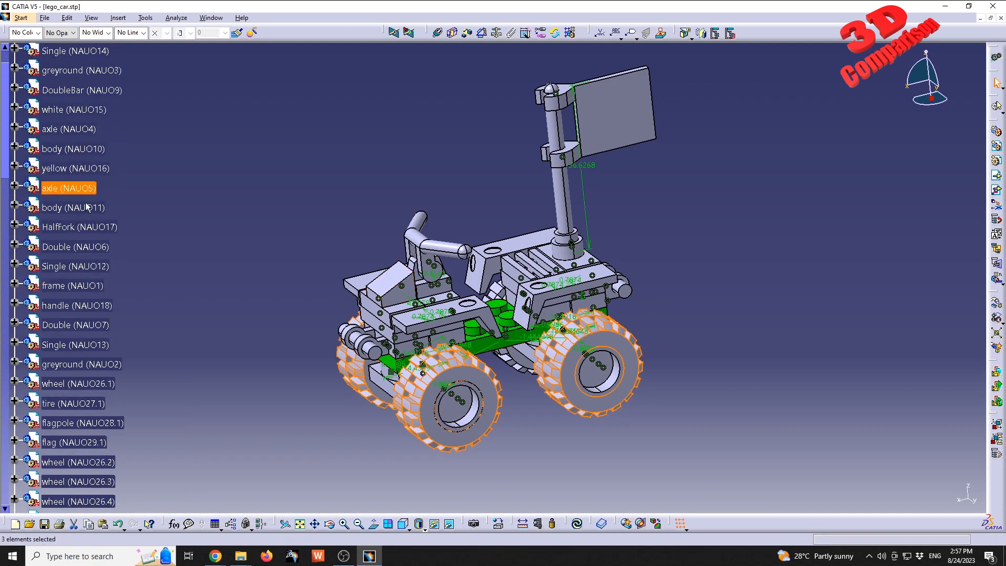
{"action": "scroll", "coordinate": [107, 257], "scroll_direction": "up", "scroll_amount": 1}
{"action": "scroll", "coordinate": [107, 257], "scroll_direction": "down", "scroll_amount": 3}
{"action": "middle_click_drag", "start_coordinate": [309, 367], "coordinate": [477, 360]}
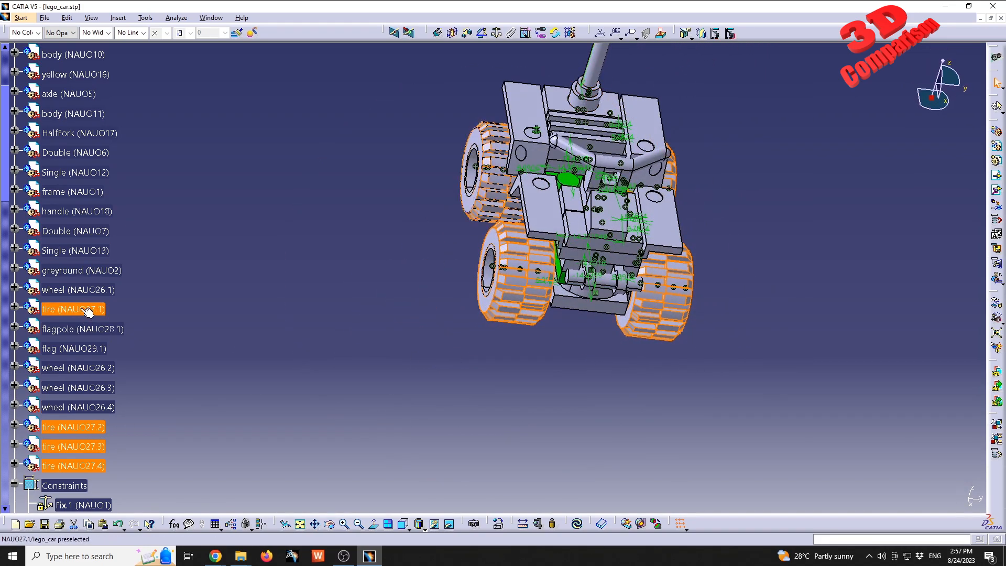
{"action": "middle_click_drag", "start_coordinate": [431, 262], "coordinate": [359, 341]}
{"action": "left_click", "coordinate": [38, 33]}
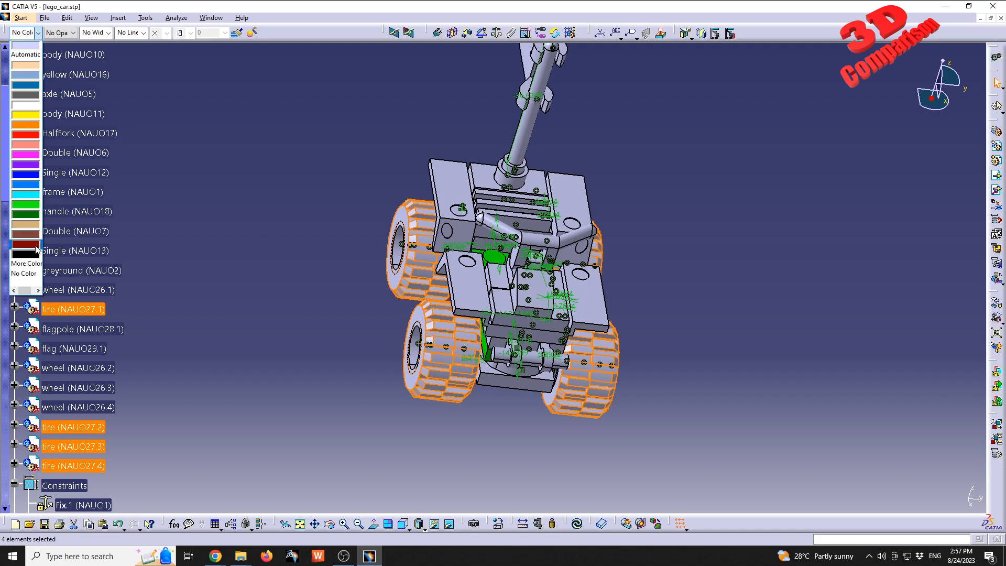
{"action": "left_click", "coordinate": [36, 242]}
- Change the colour of the four selected tires to black and clear the selection
{"action": "middle_click_drag", "start_coordinate": [445, 246], "coordinate": [328, 321]}
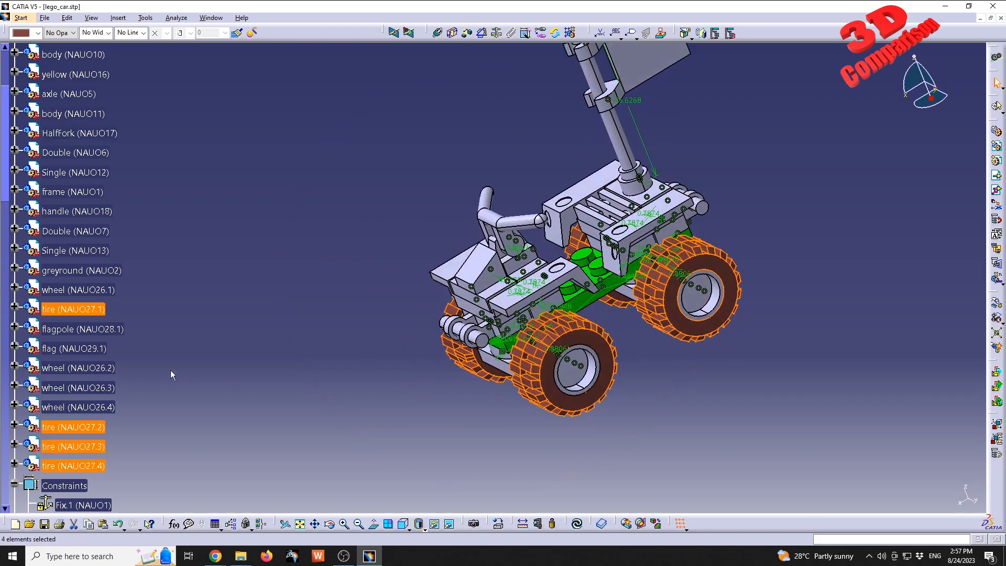
{"action": "left_click", "coordinate": [38, 33]}
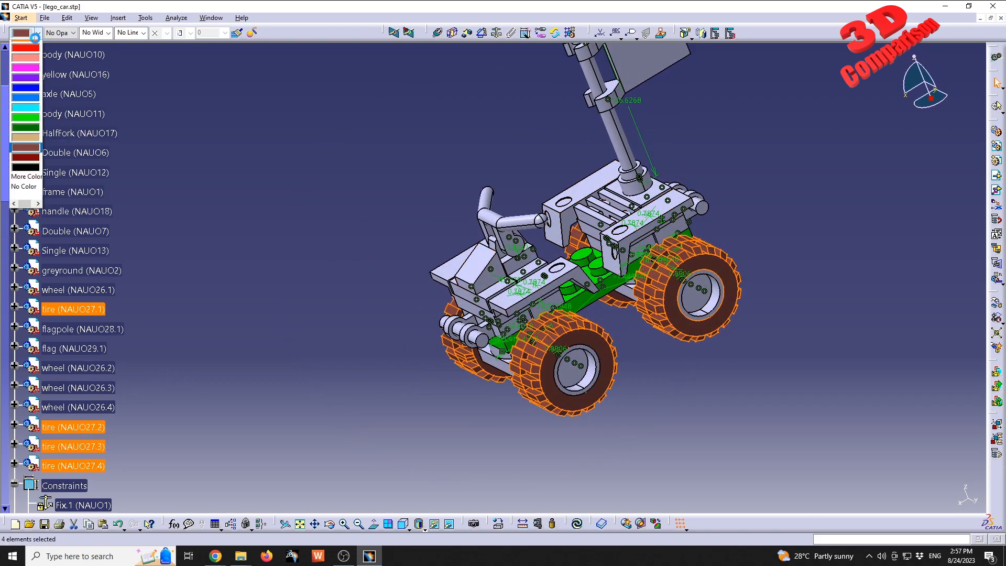
{"action": "left_click", "coordinate": [36, 255]}
{"action": "middle_click_drag", "start_coordinate": [581, 367], "coordinate": [539, 240]}
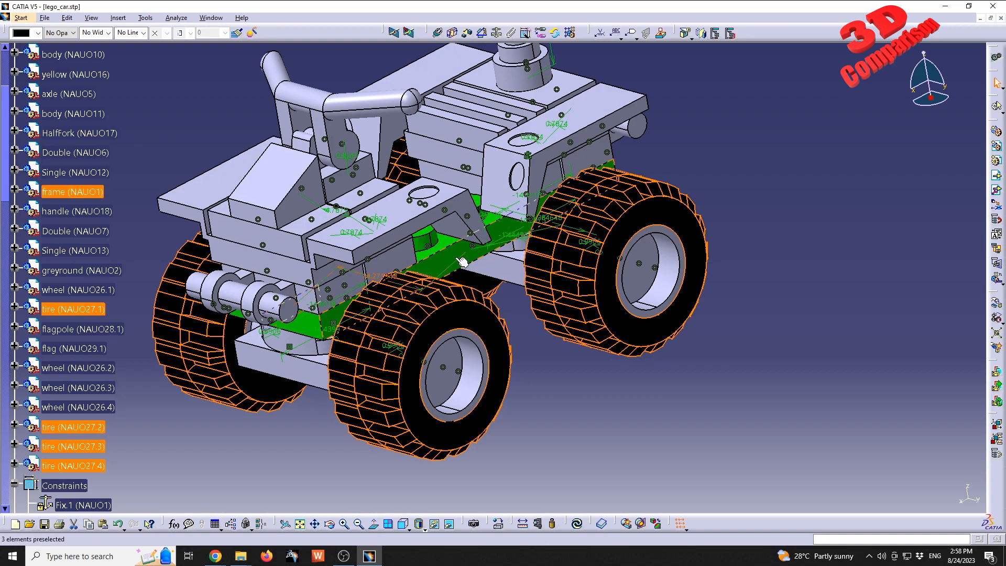
{"action": "middle_click_drag", "start_coordinate": [529, 339], "coordinate": [564, 294]}
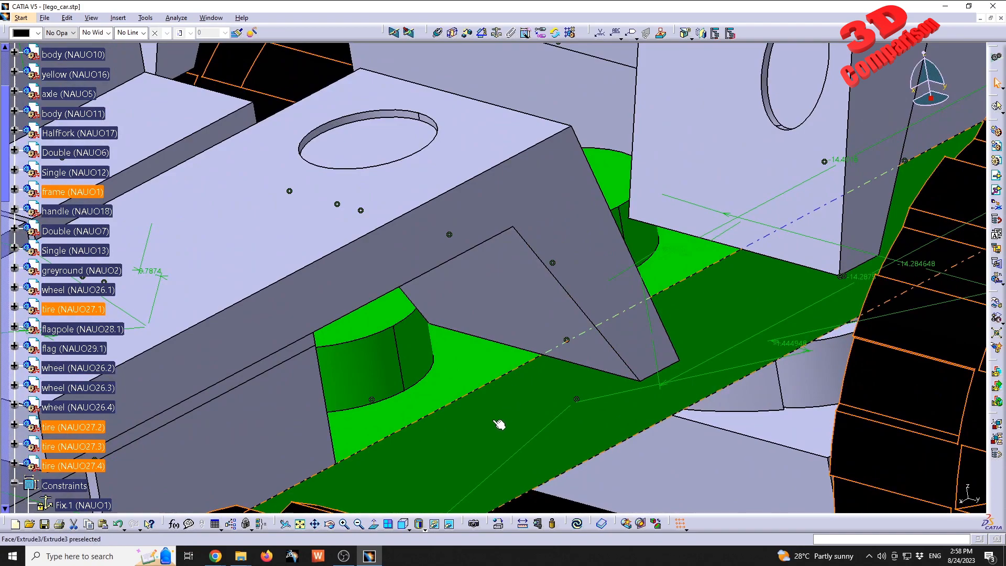
{"action": "left_click", "coordinate": [414, 251]}
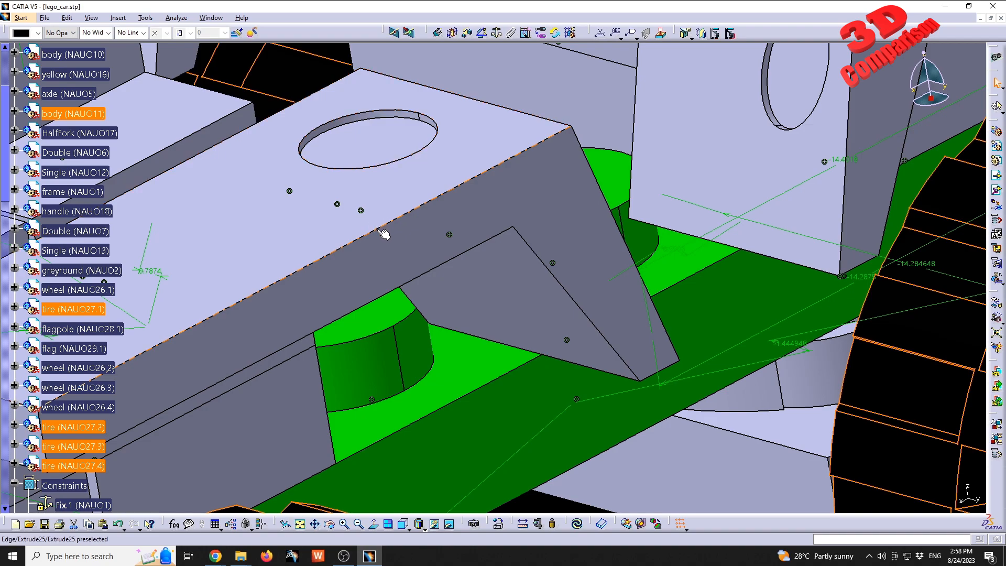
{"action": "mouse_move", "coordinate": [442, 287]}
{"action": "middle_mouse_down"}
{"action": "mouse_move", "coordinate": [485, 234]}
{"action": "mouse_move", "coordinate": [557, 422]}
{"action": "middle_mouse_up"}
{"action": "key", "text": "Escape"}
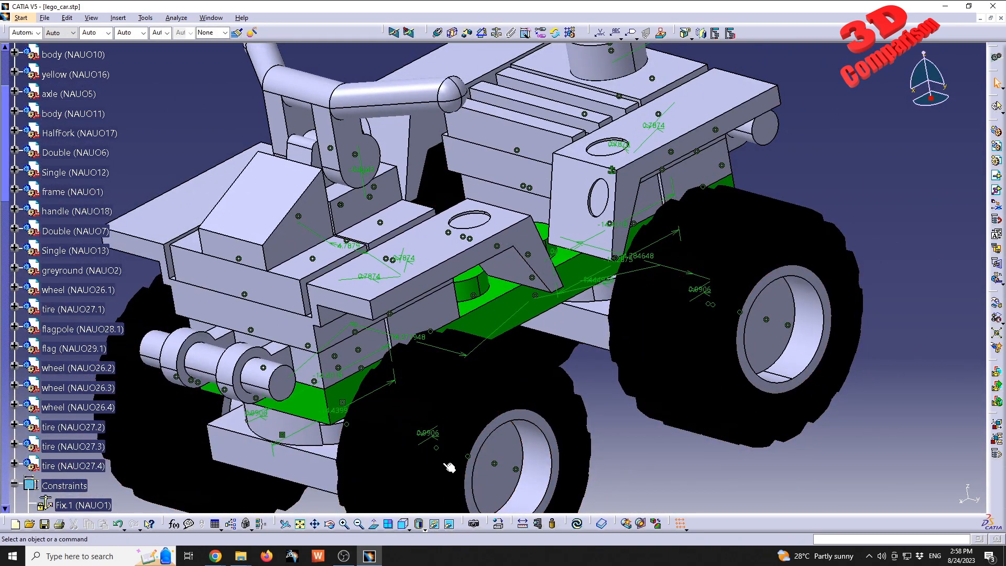
- Compare the display styles Shading with Edges without Smooth Edges, Shading with Material and Shading, and return to Shading with Edges
{"action": "left_click", "coordinate": [424, 529]}
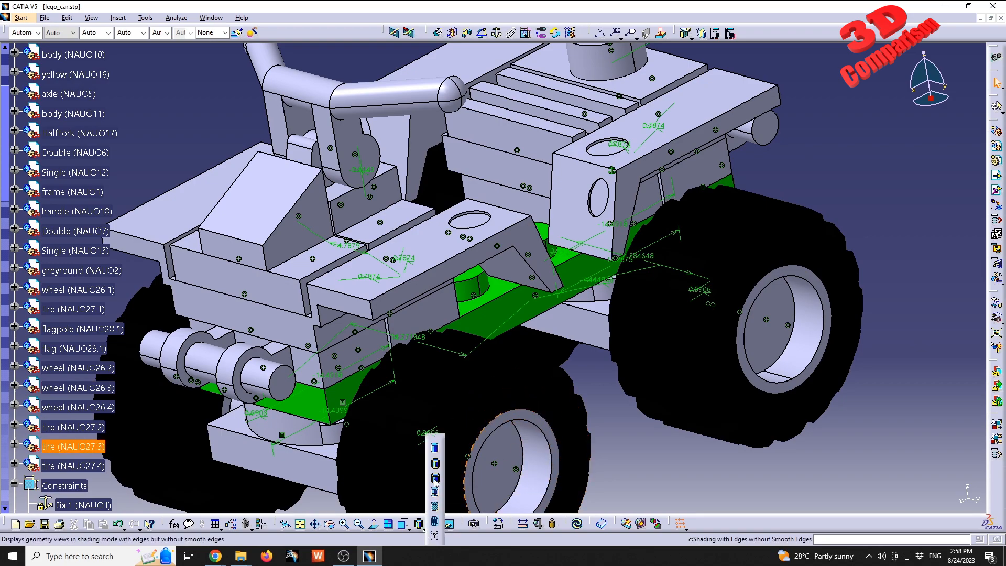
{"action": "left_click", "coordinate": [434, 478]}
{"action": "mouse_move", "coordinate": [504, 420]}
{"action": "middle_mouse_down"}
{"action": "mouse_move", "coordinate": [464, 255]}
{"action": "mouse_move", "coordinate": [460, 315]}
{"action": "mouse_move", "coordinate": [367, 361]}
{"action": "middle_mouse_up"}
{"action": "left_click", "coordinate": [425, 531]}
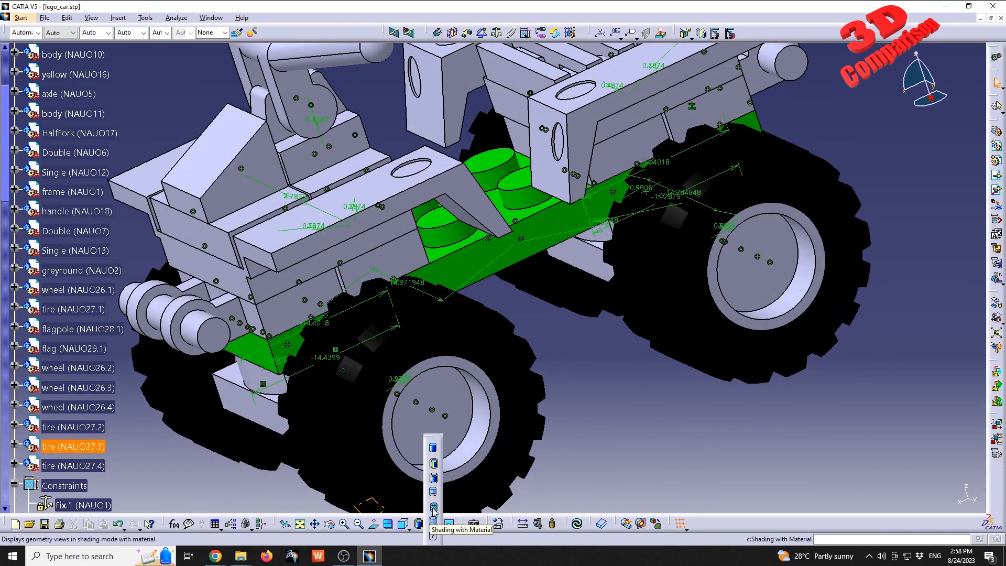
{"action": "left_click", "coordinate": [433, 507]}
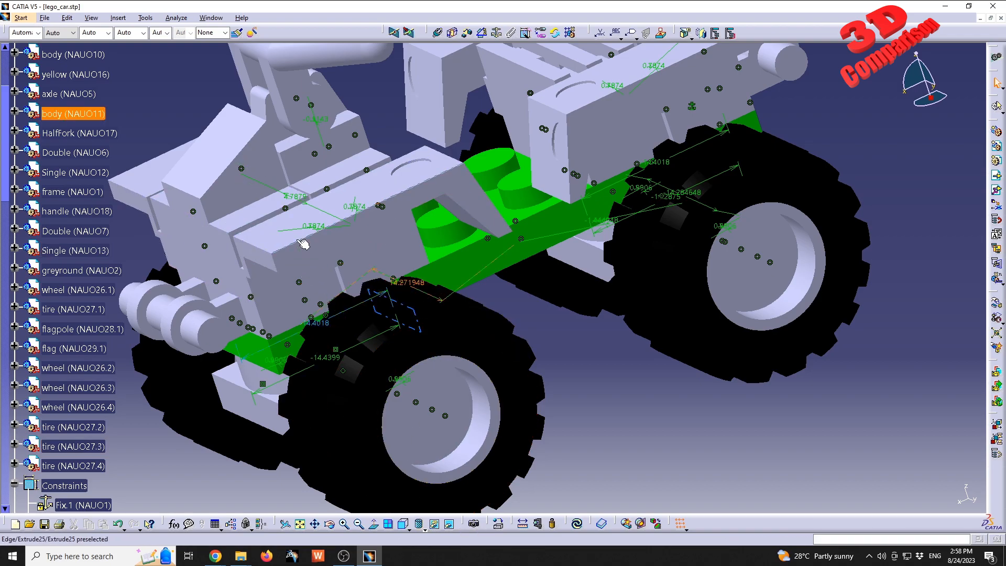
{"action": "left_click", "coordinate": [422, 530]}
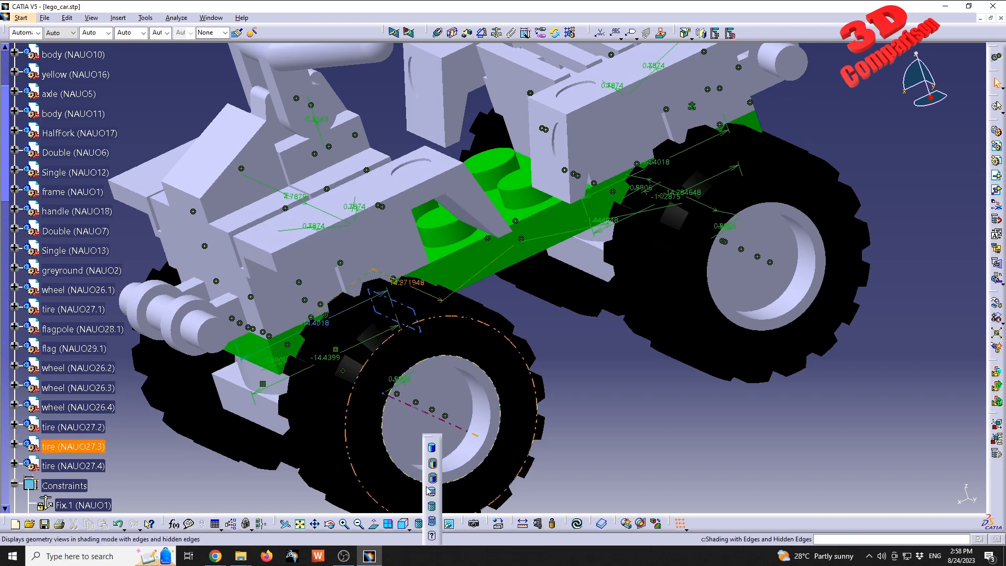
{"action": "left_click", "coordinate": [435, 454]}
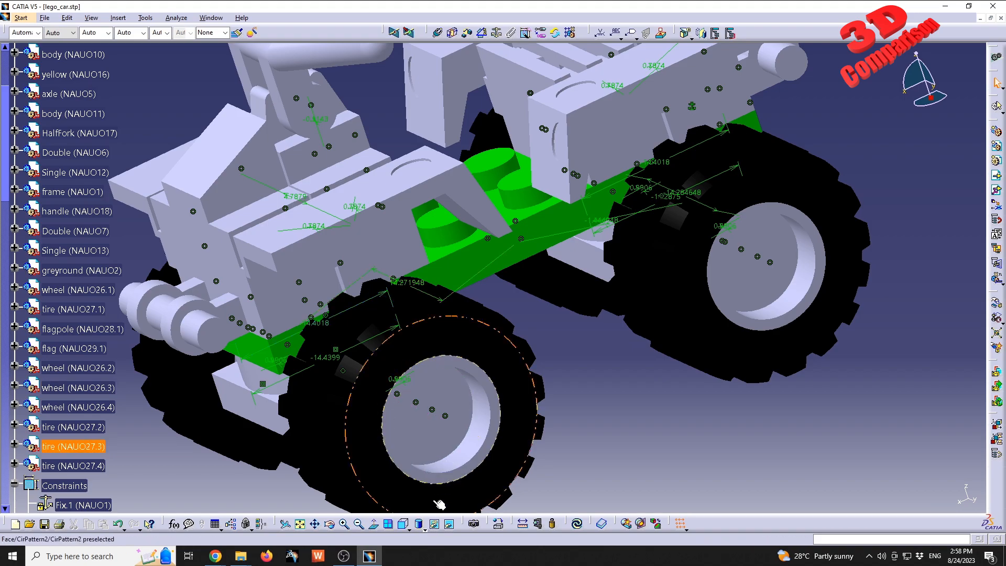
{"action": "left_click", "coordinate": [423, 530]}
{"action": "left_click", "coordinate": [433, 464]}
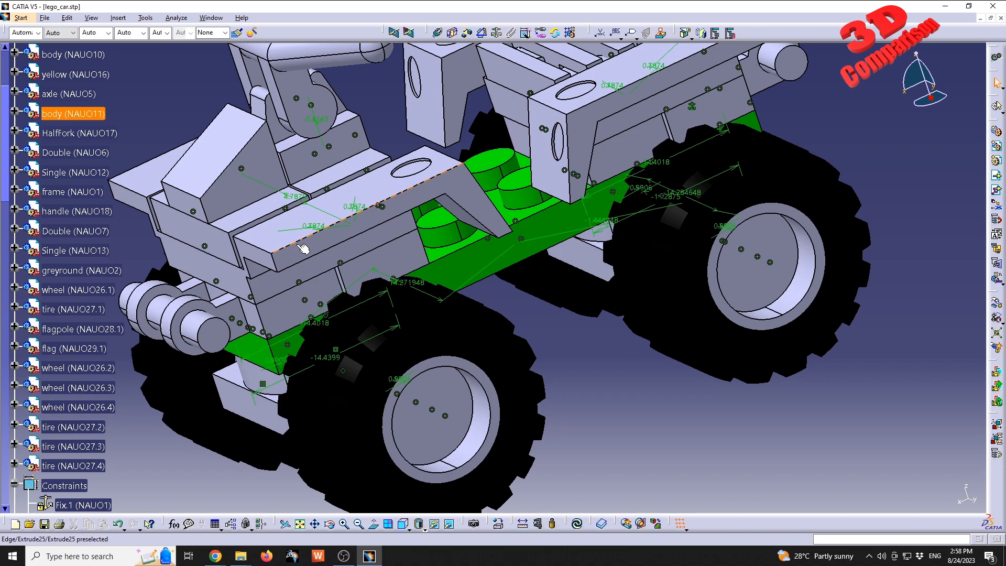
- Set the graphic colour of all four tires (NAUO27.1 to NAUO27.4) to dark blue through their shared properties
{"action": "left_click", "coordinate": [91, 429]}
{"action": "left_click", "coordinate": [87, 446], "text": "ctrl"}
{"action": "left_click", "coordinate": [87, 466], "text": "ctrl"}
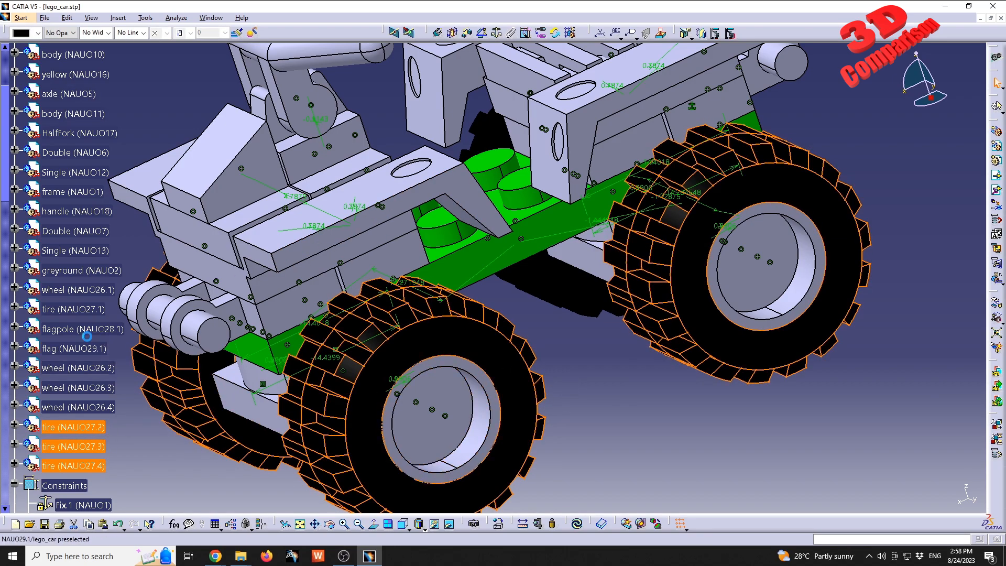
{"action": "left_click", "coordinate": [88, 314], "text": "ctrl"}
{"action": "right_click", "coordinate": [90, 311]}
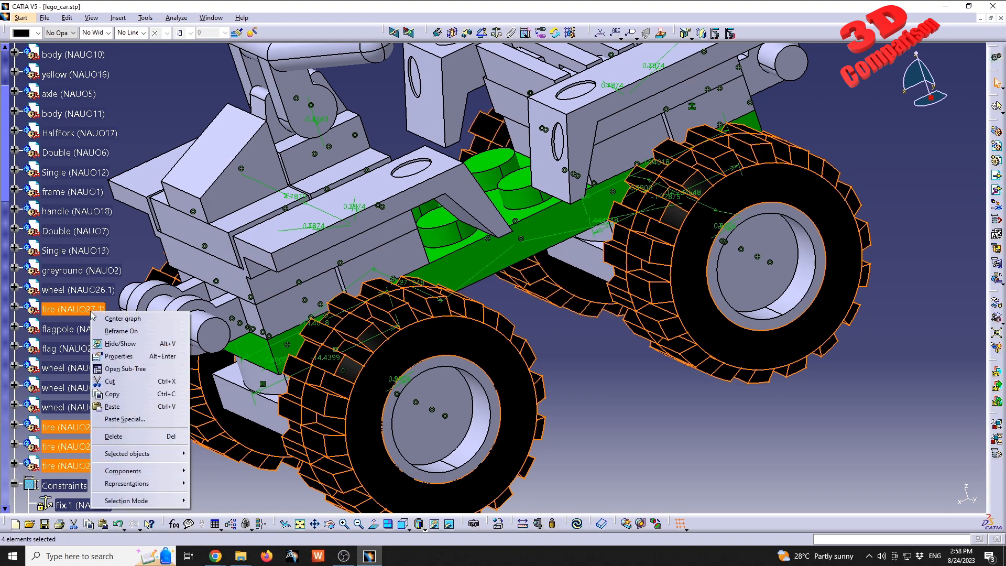
{"action": "left_click", "coordinate": [145, 360]}
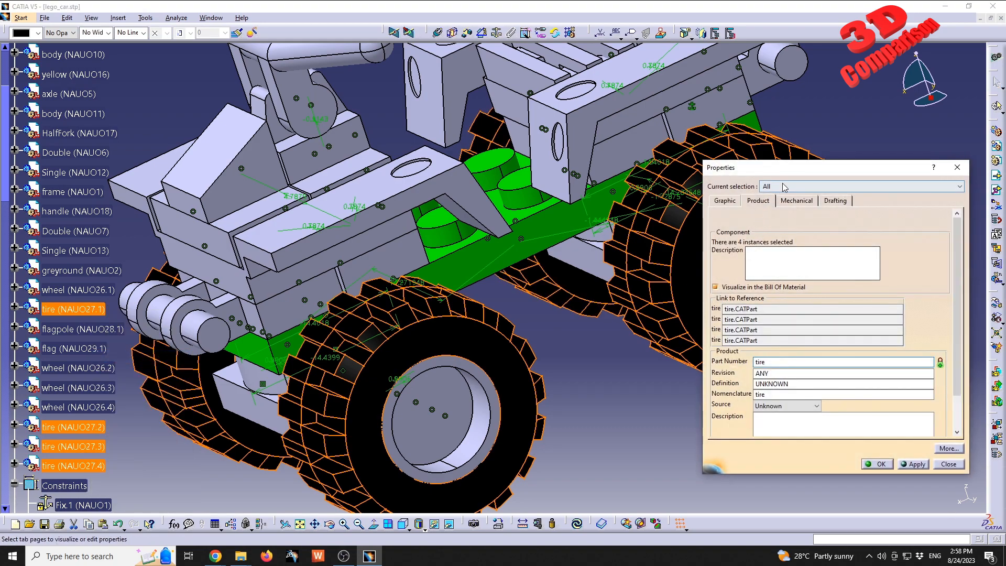
{"action": "left_click_drag", "start_coordinate": [689, 198], "coordinate": [650, 165]}
{"action": "left_click", "coordinate": [556, 246]}
{"action": "left_click", "coordinate": [645, 226]}
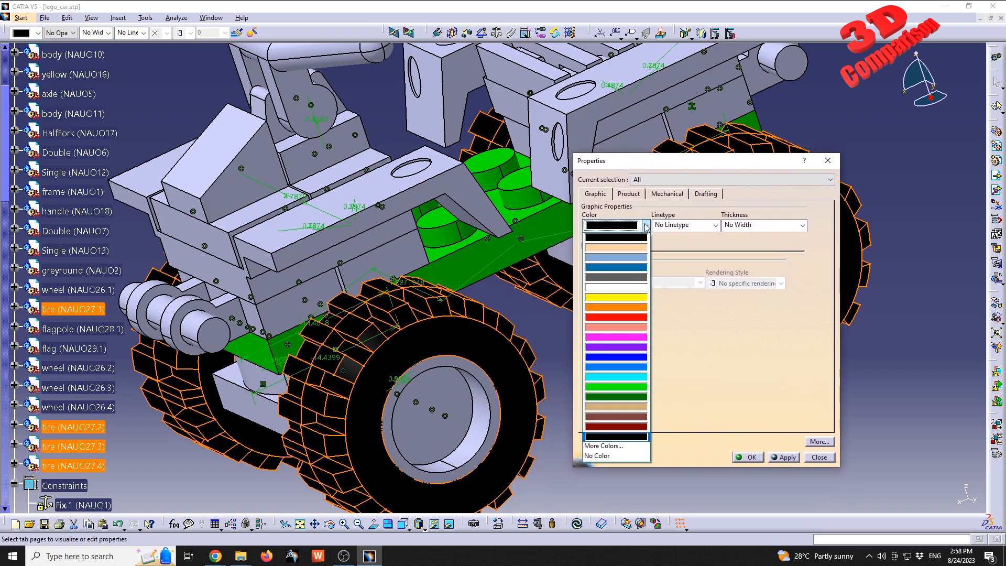
{"action": "left_click", "coordinate": [631, 267]}
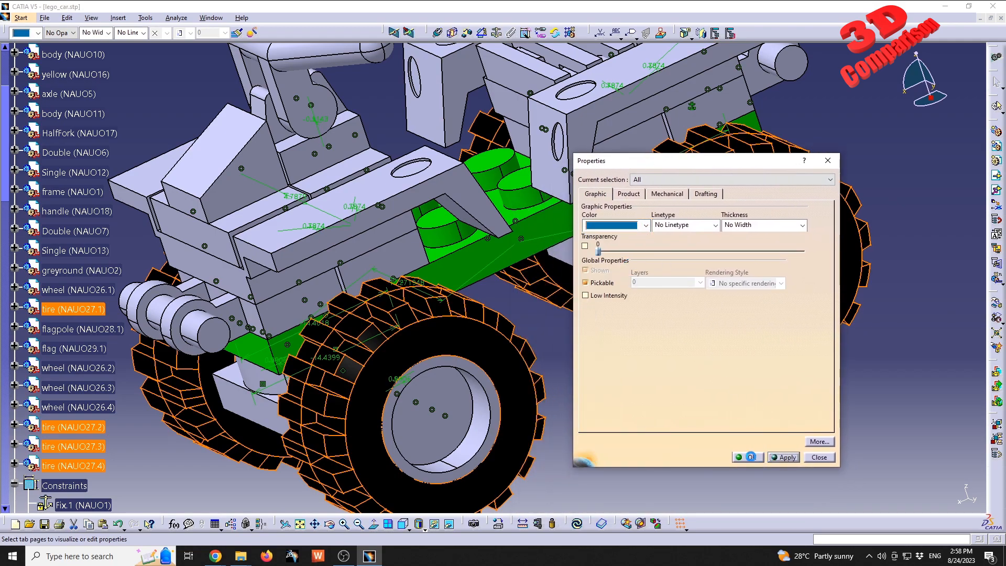
{"action": "left_click", "coordinate": [753, 457]}
{"action": "left_click", "coordinate": [674, 422]}
{"action": "middle_click_drag", "start_coordinate": [532, 234], "coordinate": [534, 293]}
{"action": "middle_click_drag", "start_coordinate": [538, 254], "coordinate": [703, 274]}
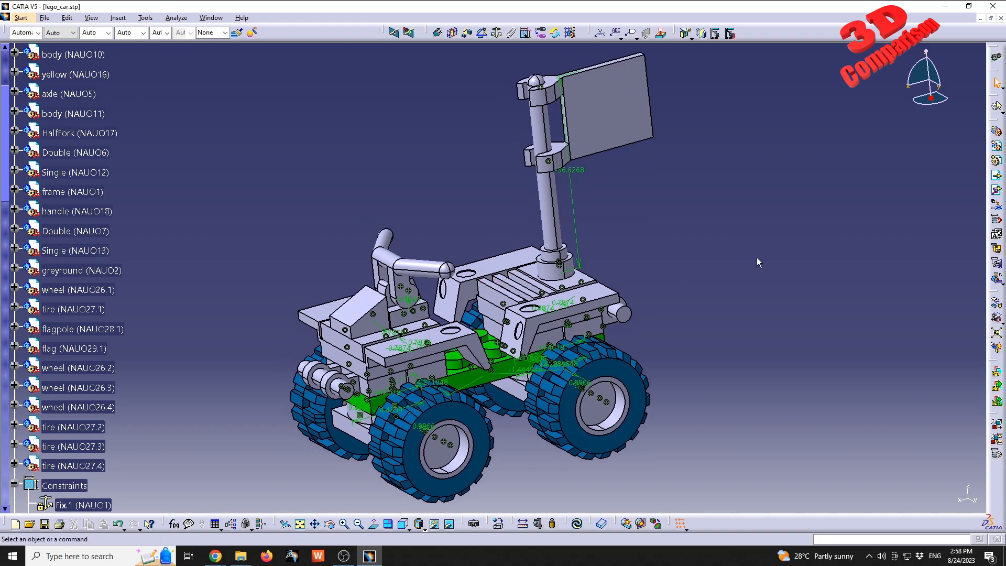